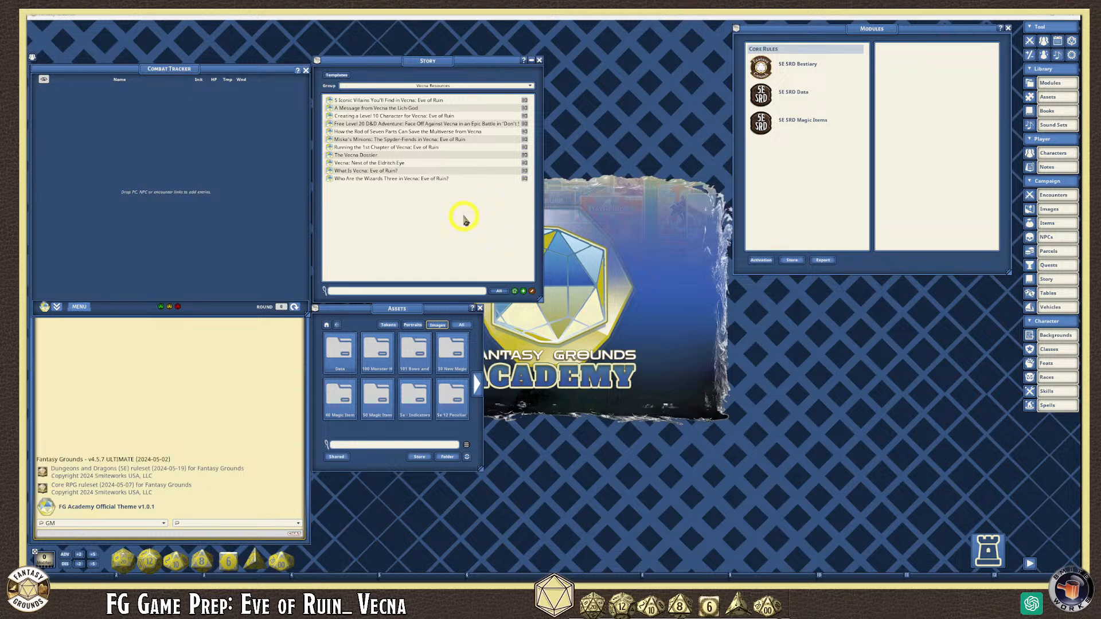
# - Open the 'Vecna: Nest of the Eldritch Eye' story, move and enlarge its window, and scroll through it
pyautogui.click(330, 162)
pyautogui.moveTo(460, 200); pyautogui.dragTo(509, 54)
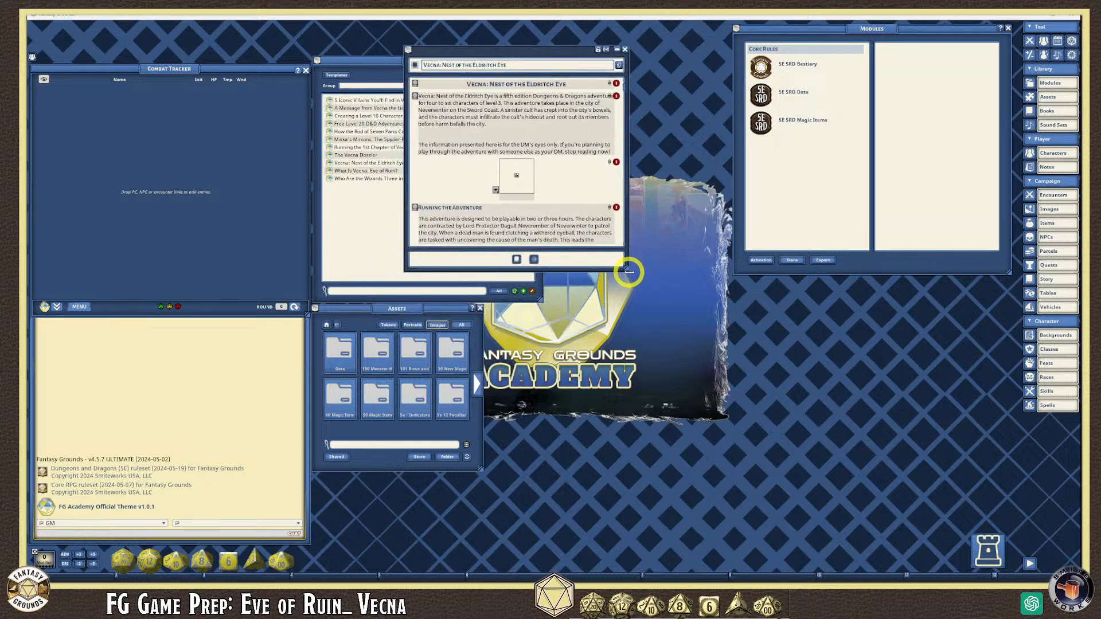
pyautogui.moveTo(629, 271); pyautogui.dragTo(728, 458)
pyautogui.scroll(-5, 570, 266)
pyautogui.scroll(-10, 541, 281)
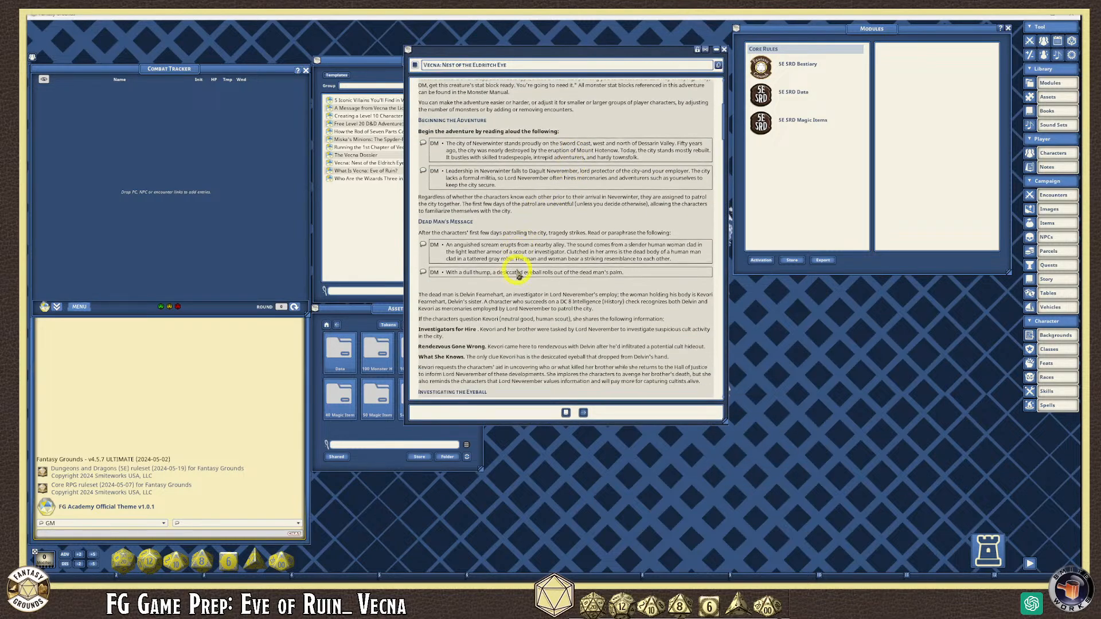
pyautogui.scroll(-8, 570, 309)
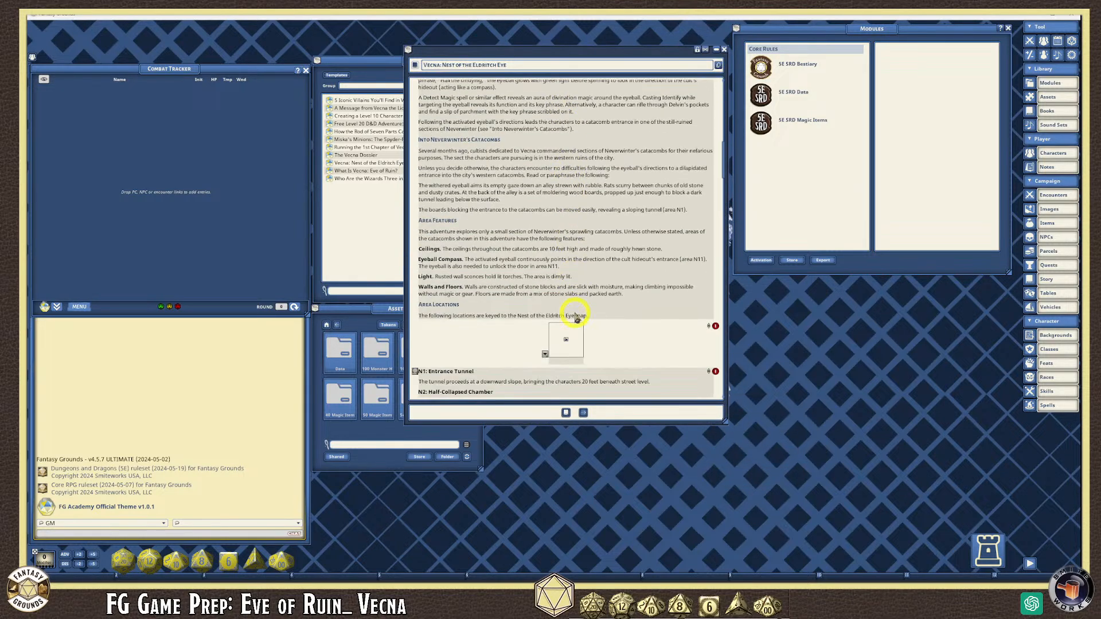
pyautogui.scroll(-5, 626, 270)
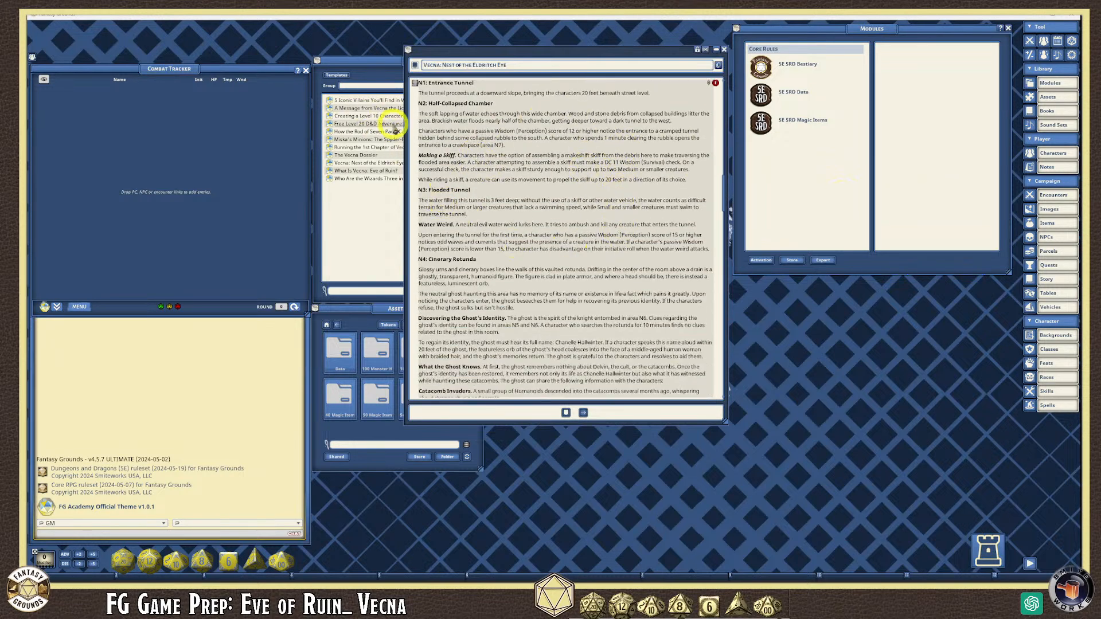
pyautogui.scroll(-5, 560, 275)
pyautogui.scroll(-6, 560, 319)
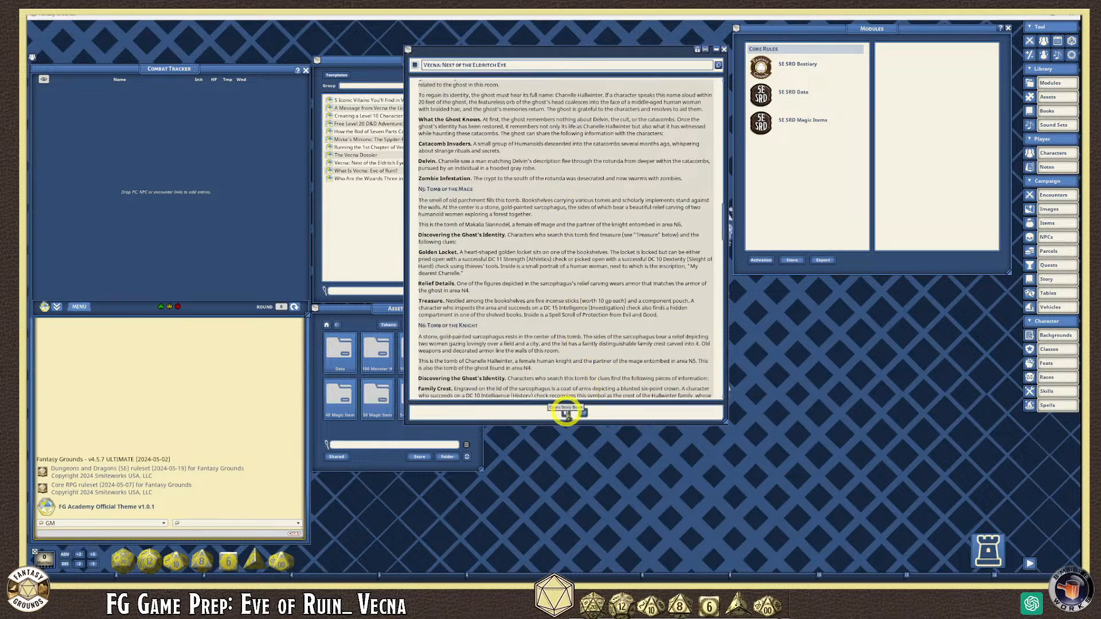
# - Open the story in the Book - Campaign view, moved to the top and enlarged
pyautogui.click(565, 414)
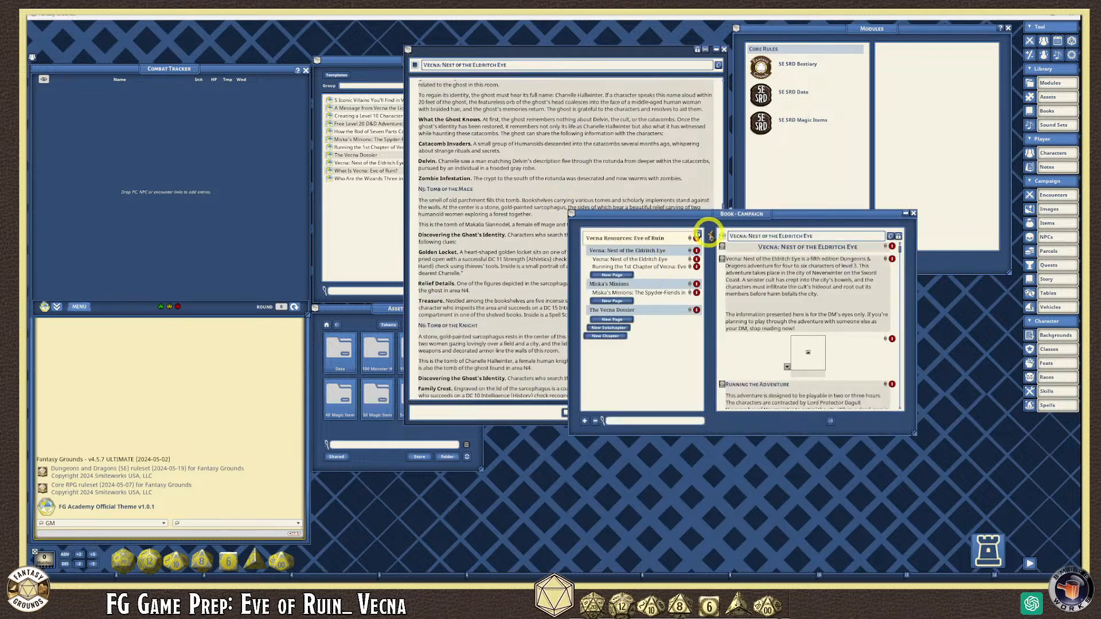
pyautogui.moveTo(779, 214); pyautogui.dragTo(578, 68)
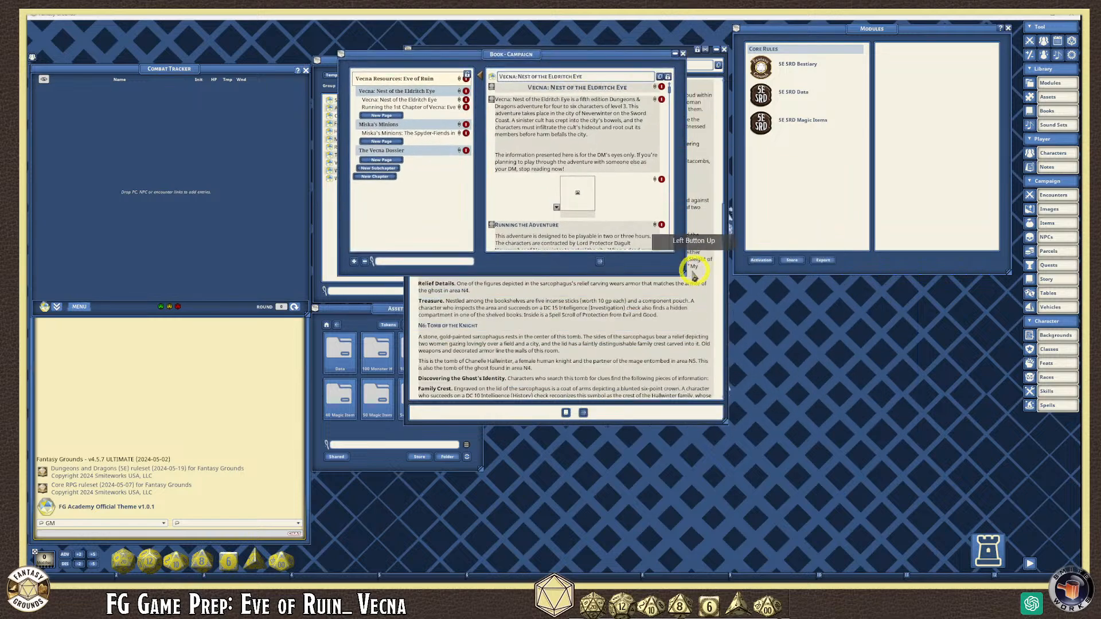
pyautogui.moveTo(687, 276); pyautogui.dragTo(869, 514)
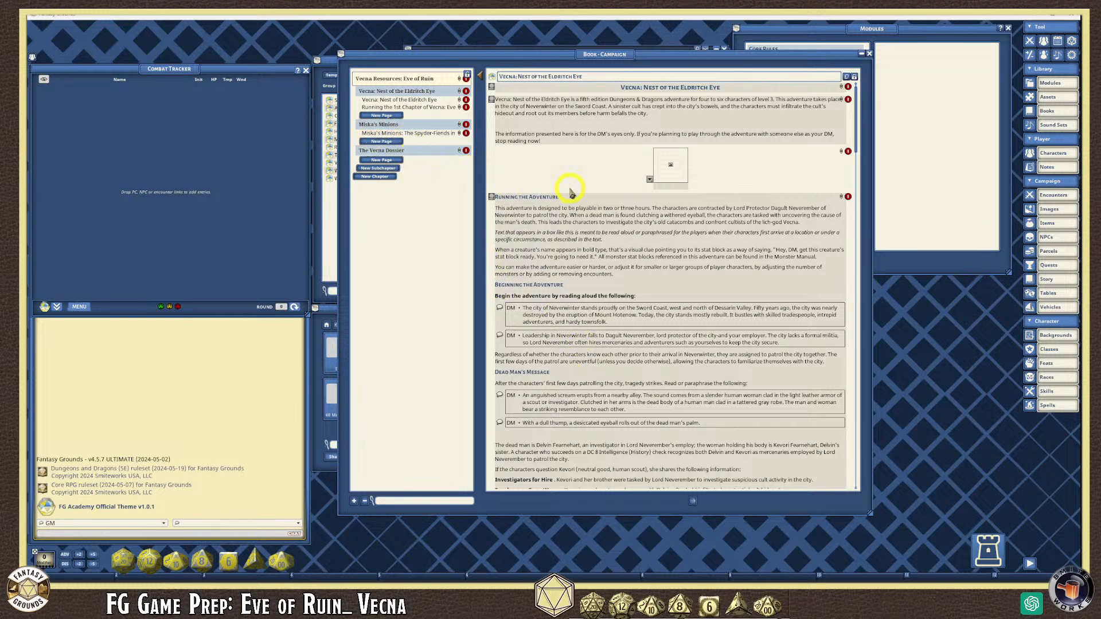
pyautogui.scroll(-2, 597, 229)
pyautogui.scroll(-10, 629, 262)
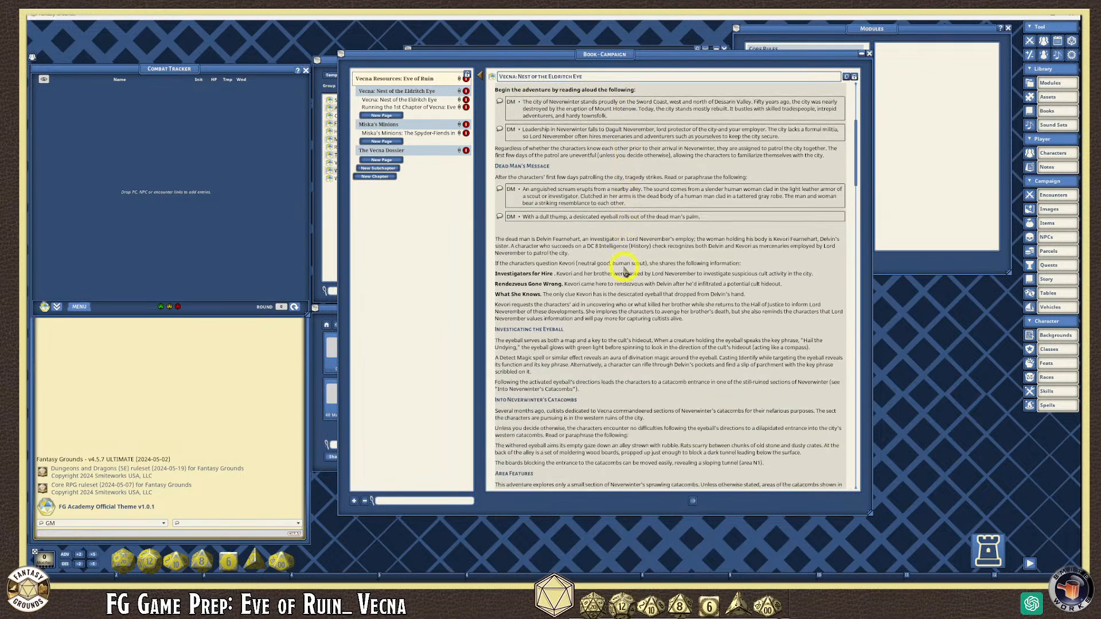
pyautogui.scroll(-6, 624, 271)
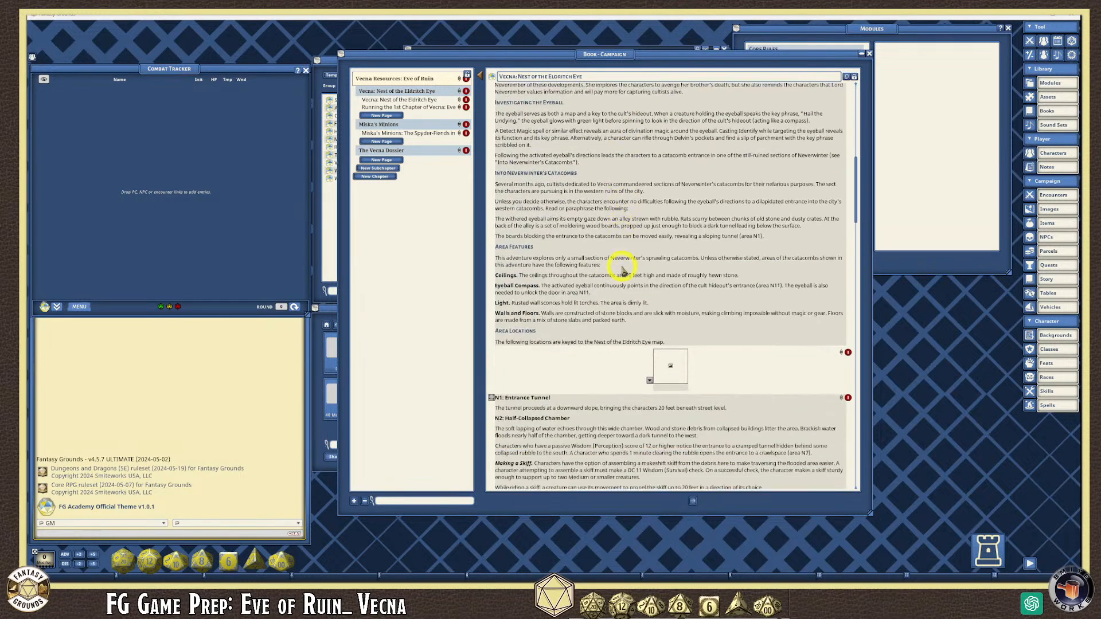
pyautogui.scroll(-4, 597, 299)
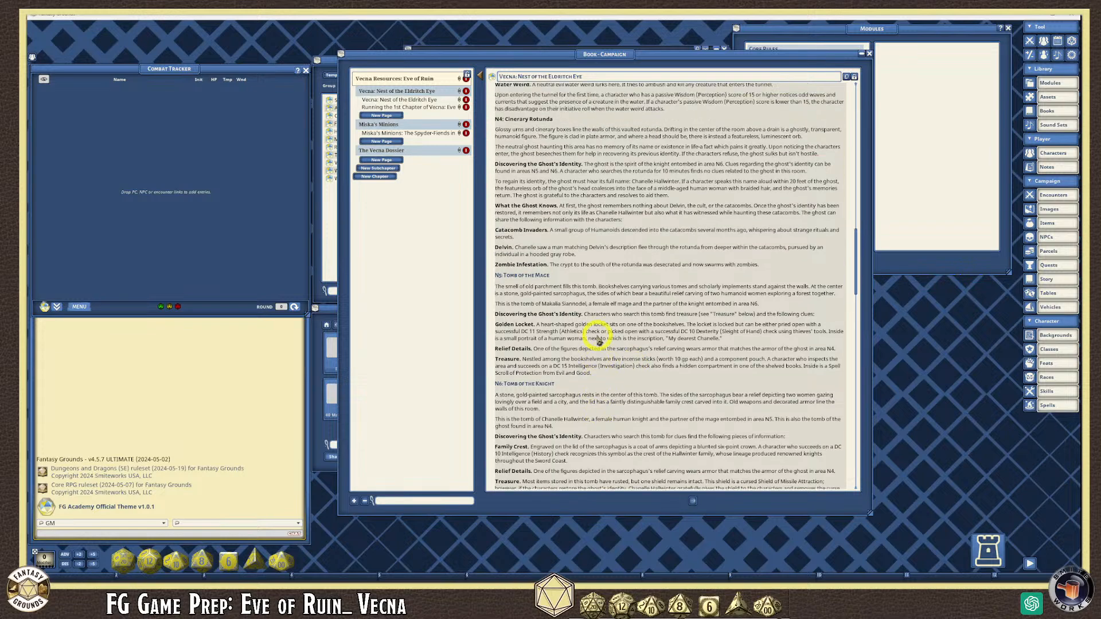
pyautogui.scroll(5, 593, 339)
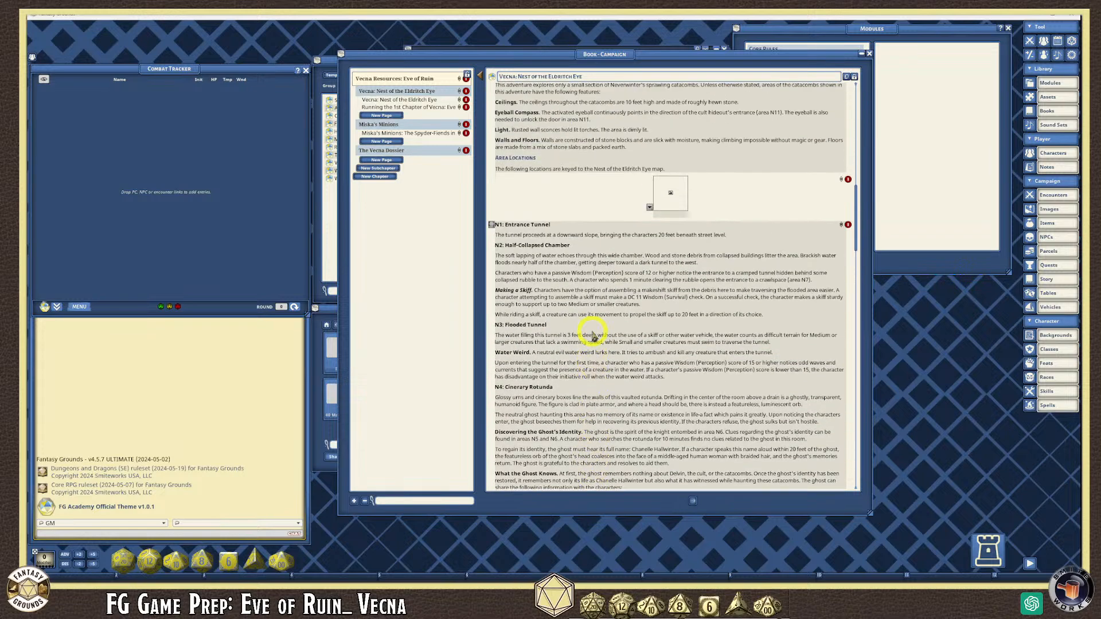
pyautogui.scroll(8, 594, 335)
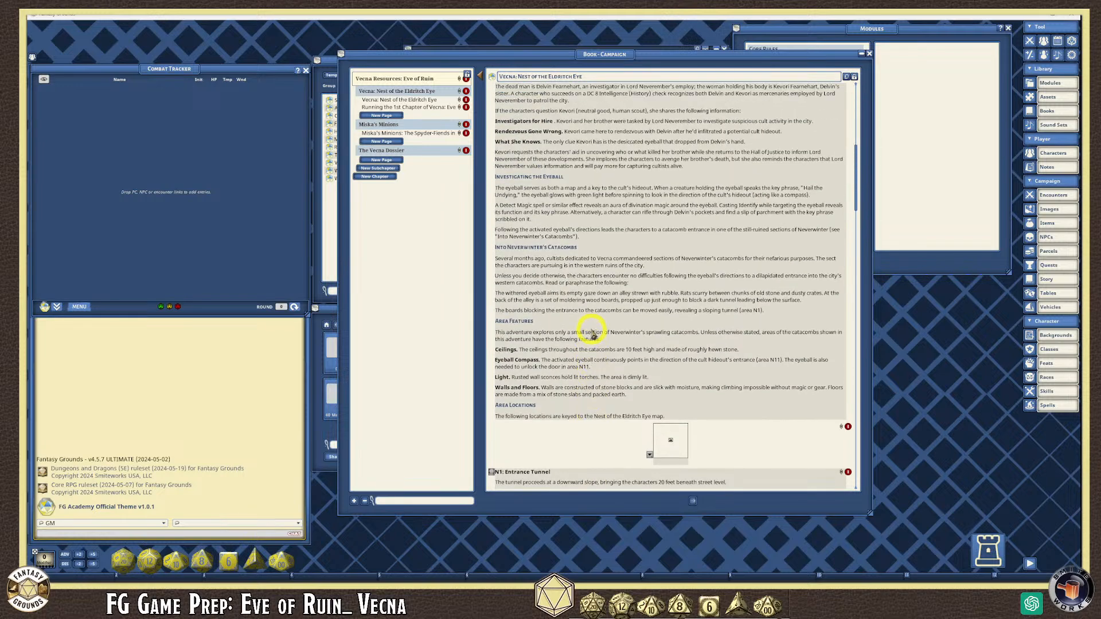
pyautogui.scroll(5, 592, 333)
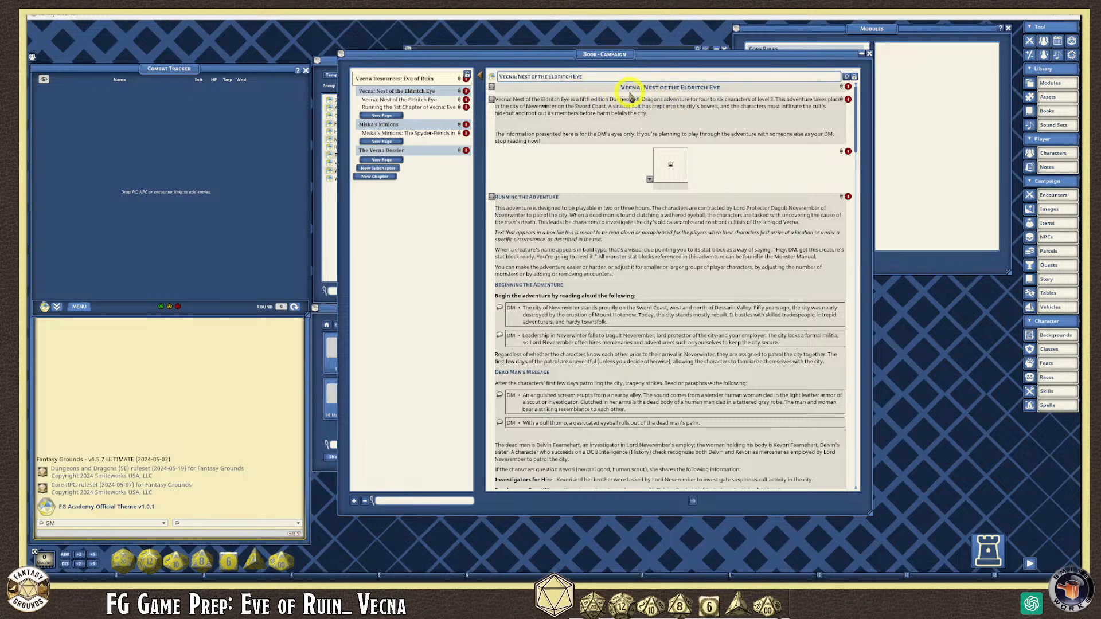
# - Scroll the campaign book page down to the N15 Ritual Chamber section
pyautogui.scroll(-3, 578, 192)
pyautogui.scroll(-12, 611, 261)
pyautogui.scroll(-10, 620, 364)
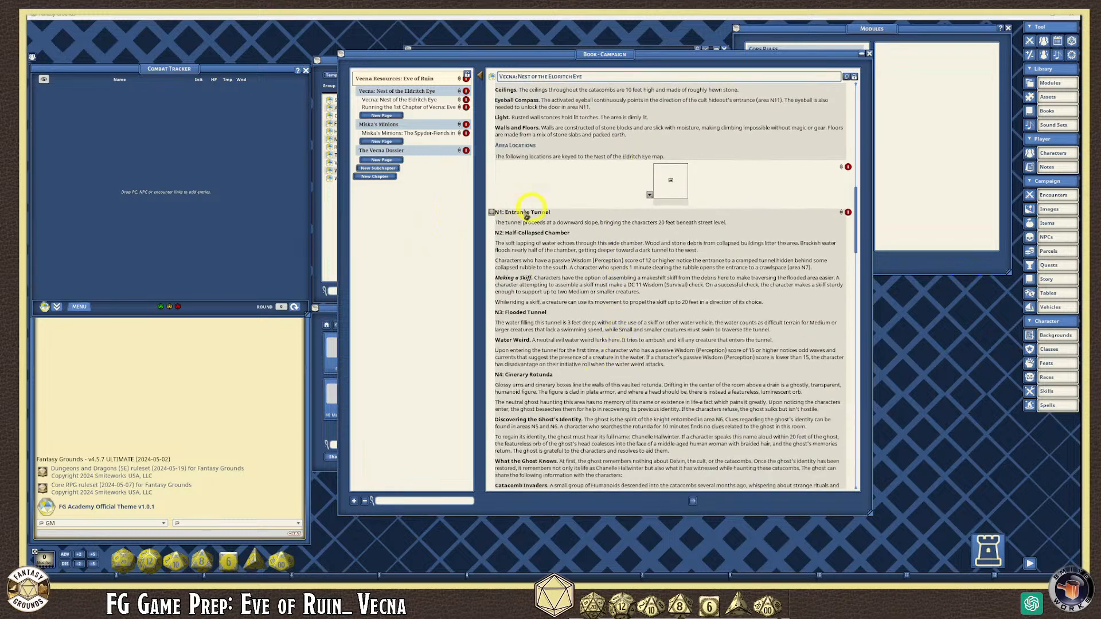
pyautogui.scroll(-1, 523, 241)
pyautogui.scroll(-9, 536, 290)
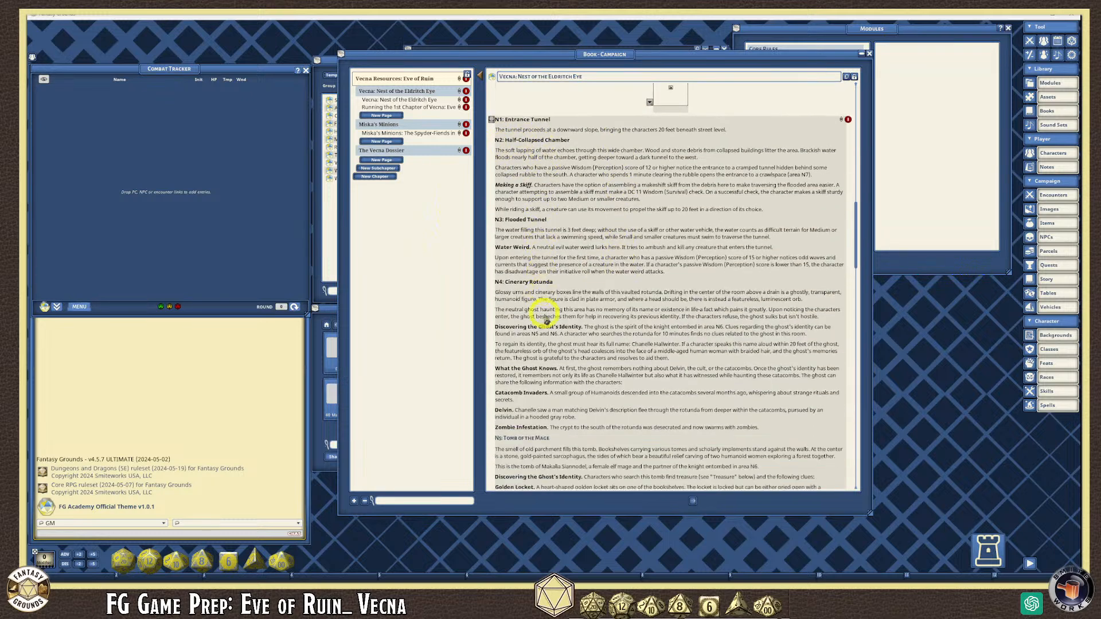
pyautogui.scroll(-7, 550, 347)
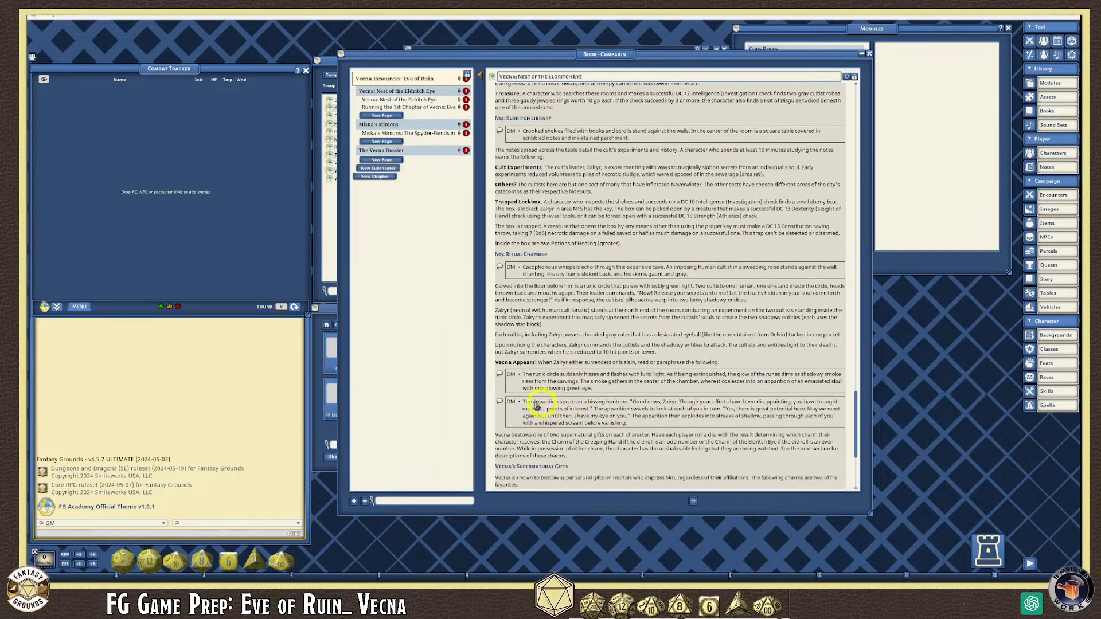
# - Post the 'The runic circle suddenly hisses…' read-aloud box to chat, then scroll to the page end
pyautogui.click(501, 375)
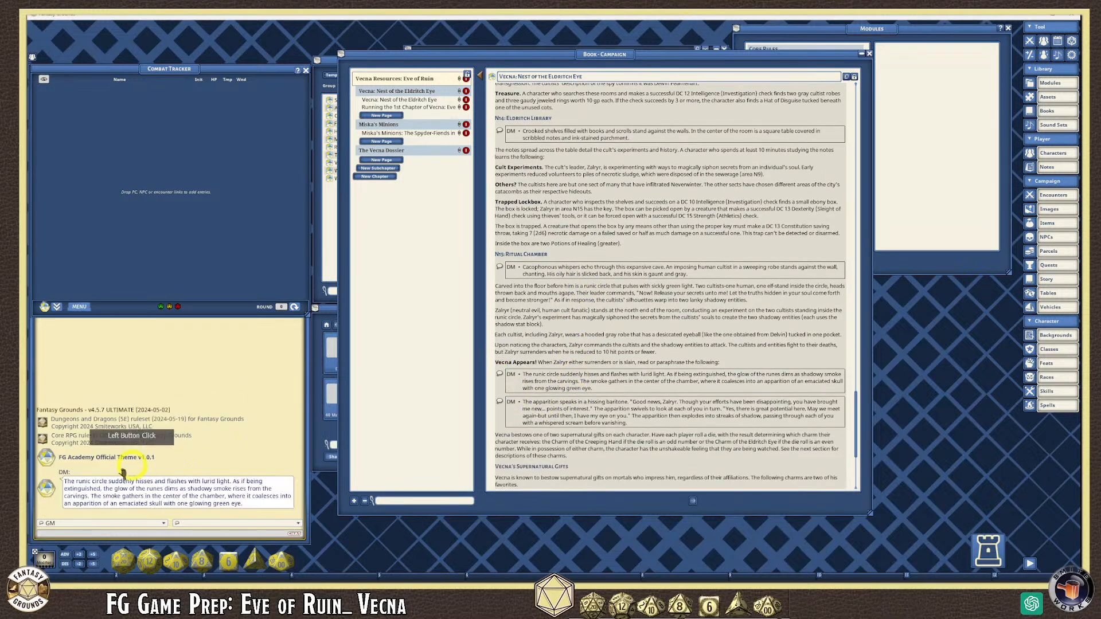
pyautogui.scroll(-1, 589, 415)
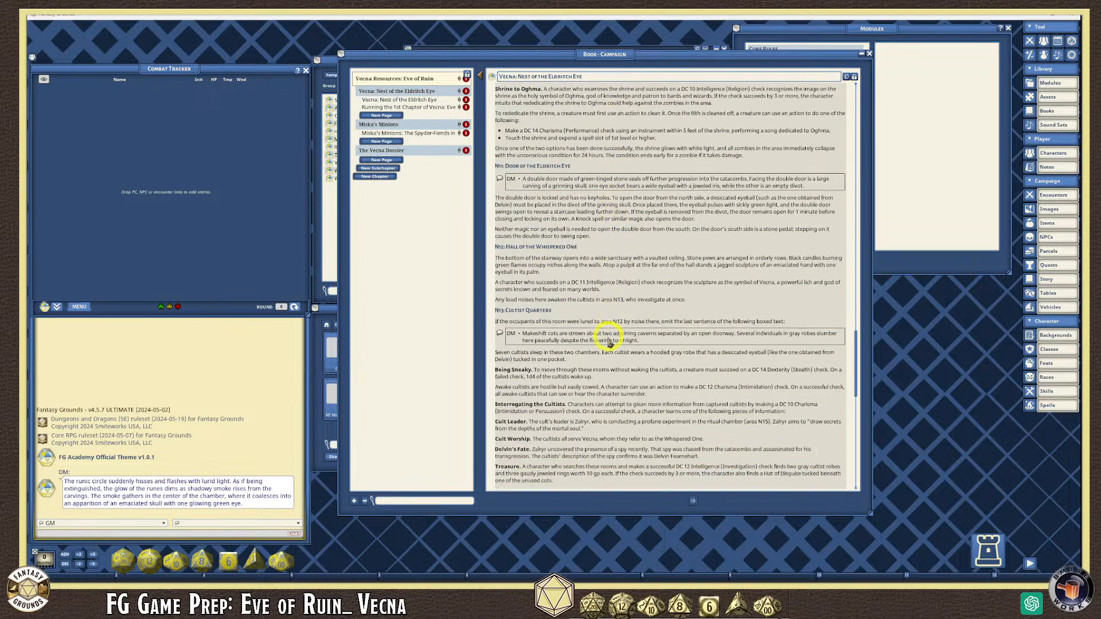
pyautogui.scroll(-1, 659, 342)
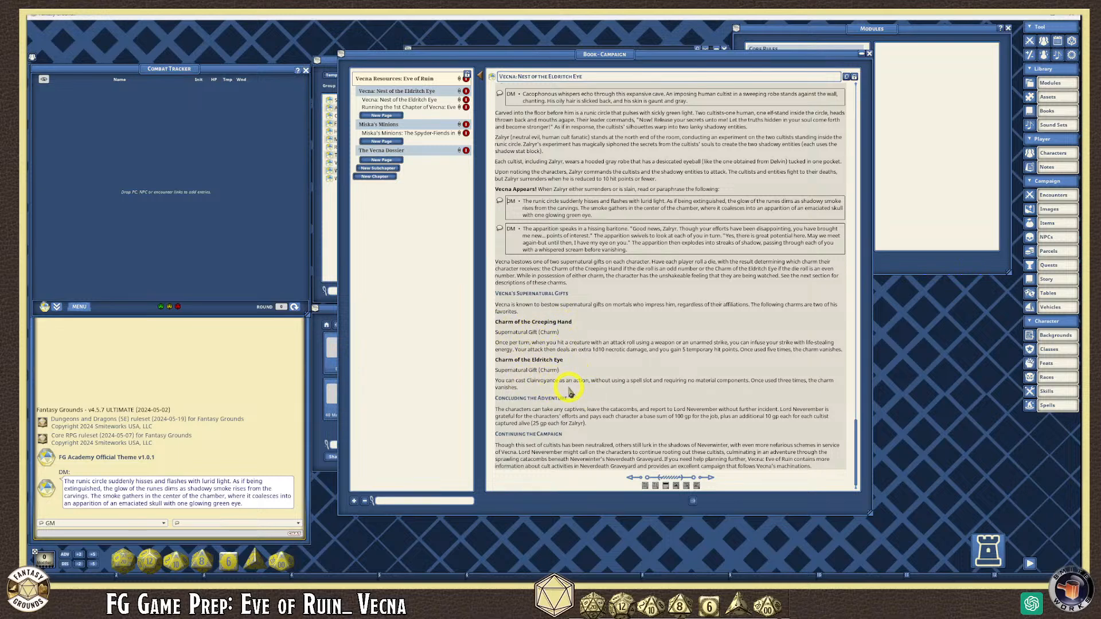
# - Scroll the campaign book back up to the Eldritch Eye map link above N1: Entrance Tunnel
pyautogui.scroll(6, 591, 392)
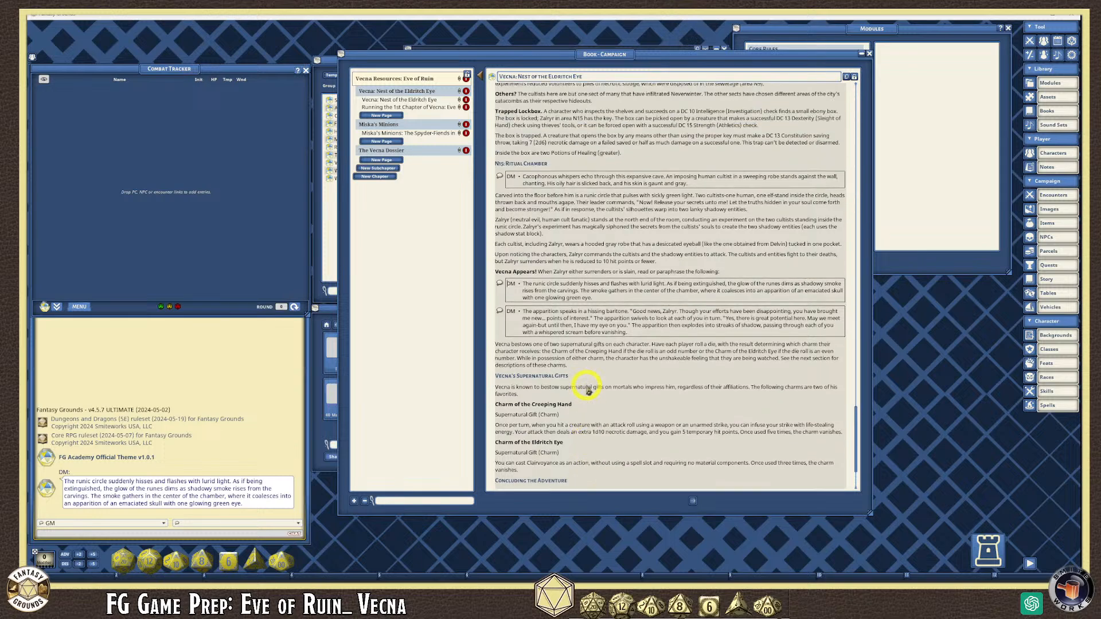
pyautogui.scroll(9, 587, 383)
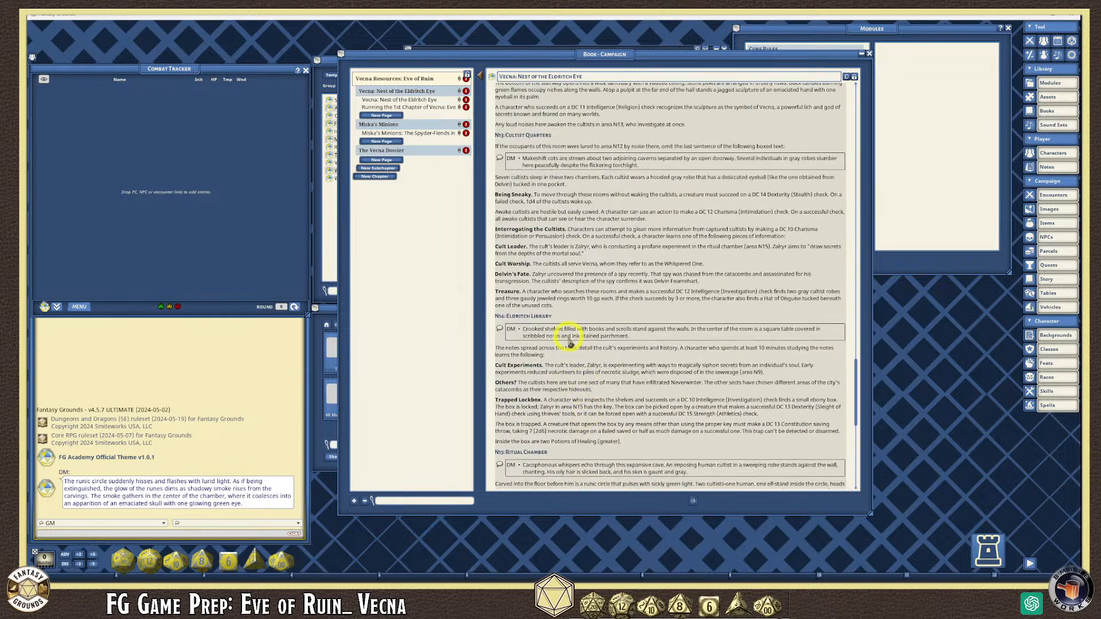
pyautogui.scroll(8, 568, 342)
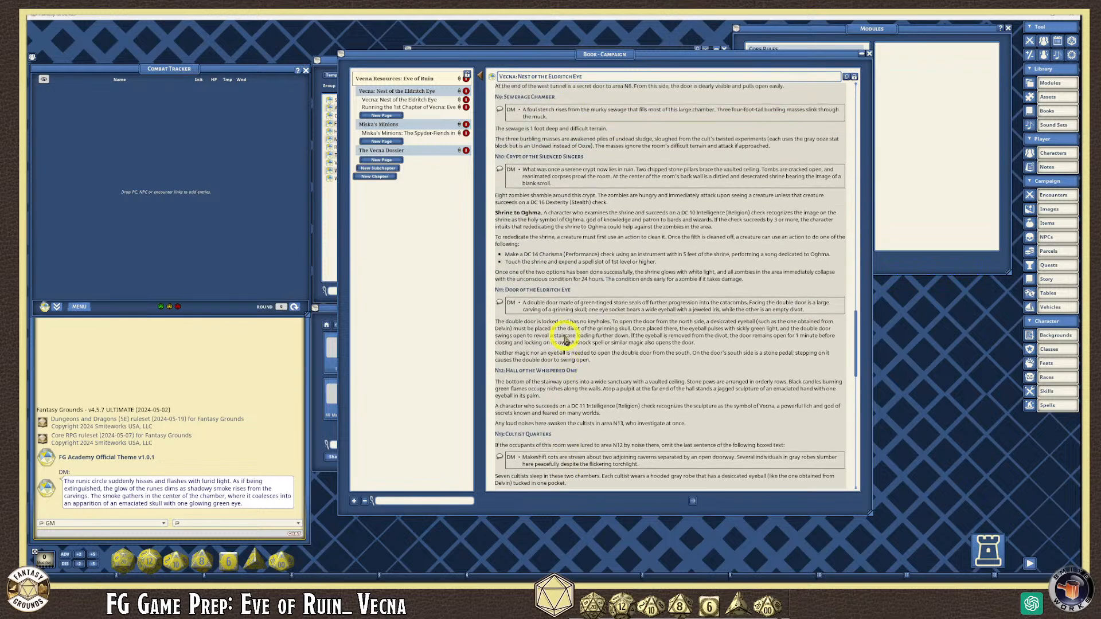
pyautogui.scroll(1, 565, 342)
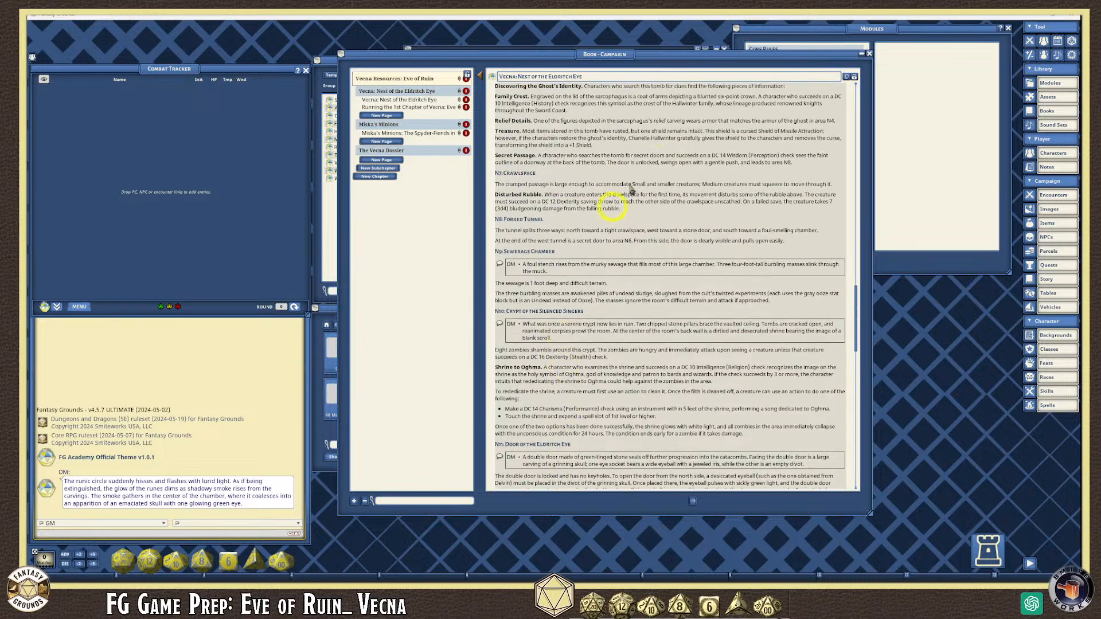
pyautogui.scroll(3, 563, 316)
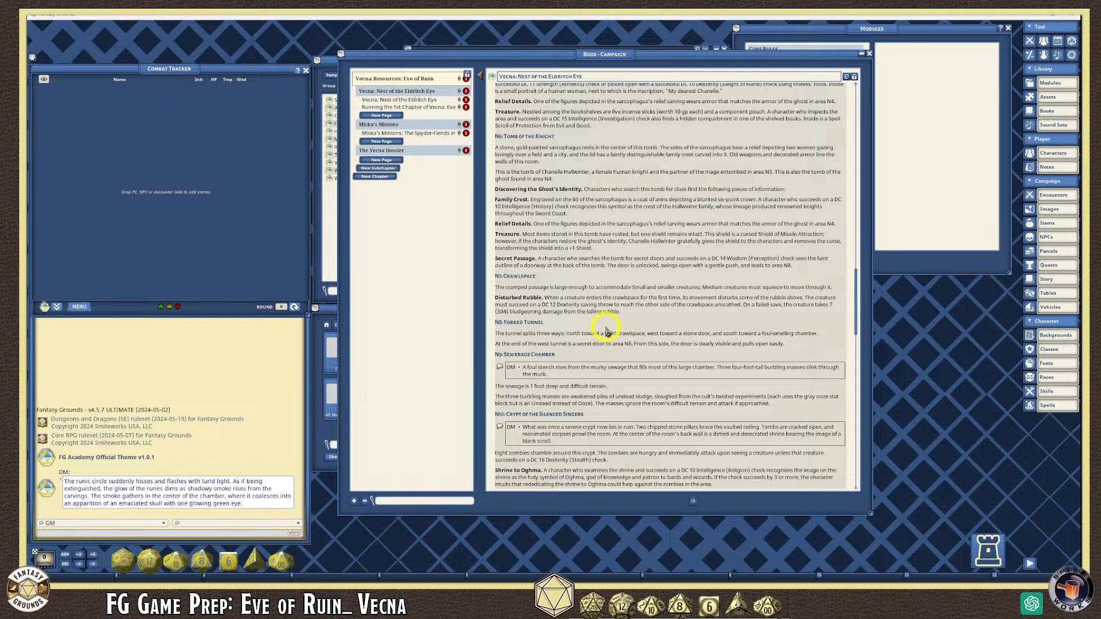
pyautogui.scroll(4, 602, 290)
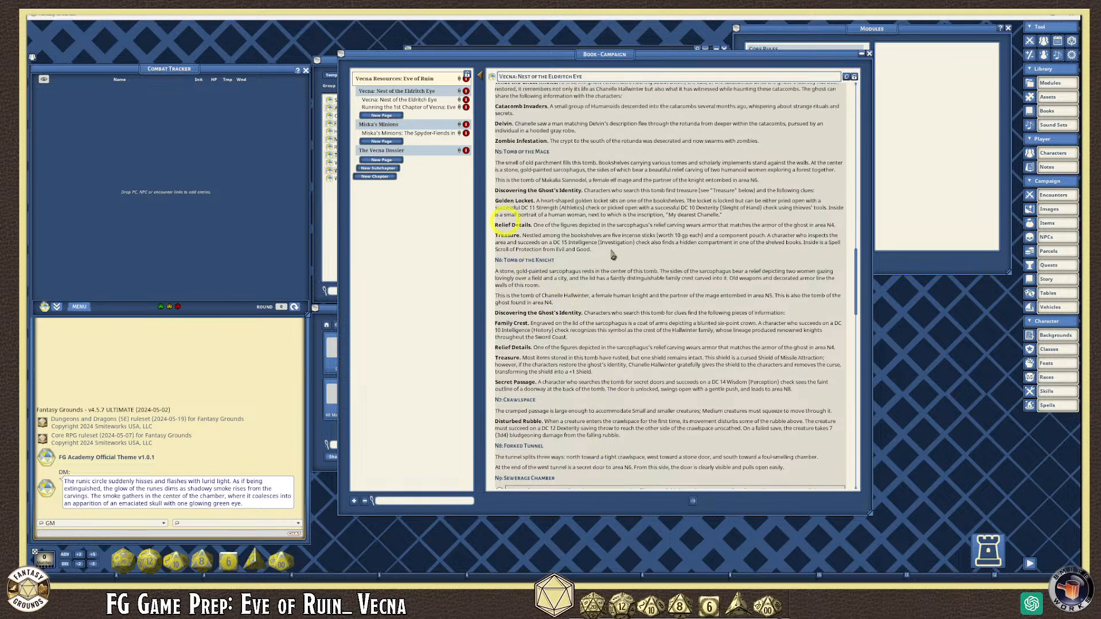
pyautogui.scroll(5, 602, 252)
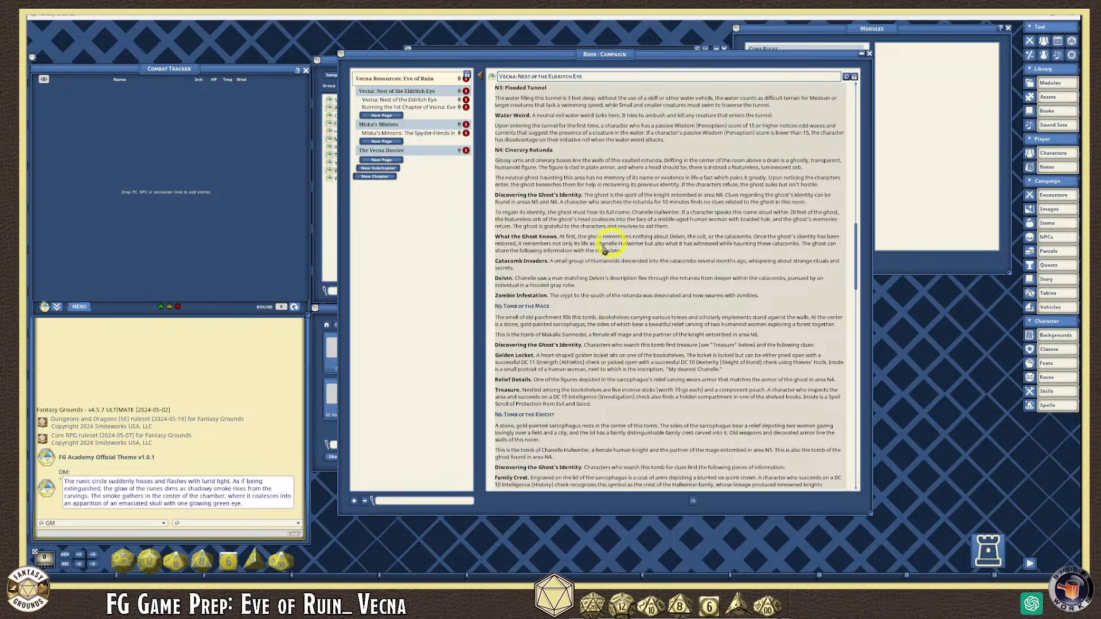
pyautogui.scroll(5, 602, 274)
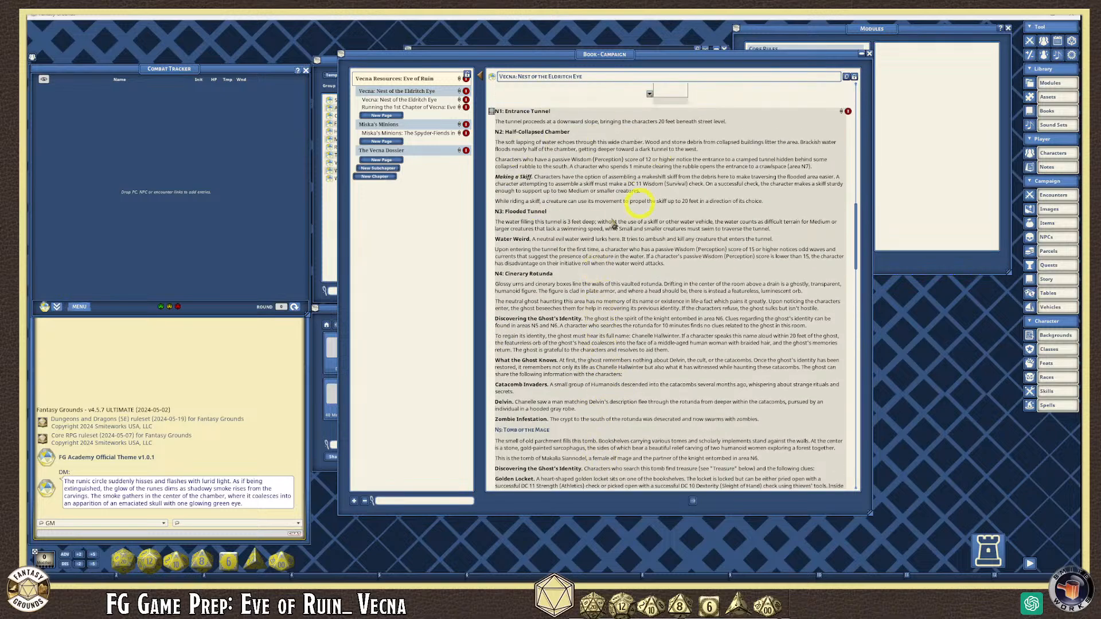
pyautogui.scroll(10, 549, 247)
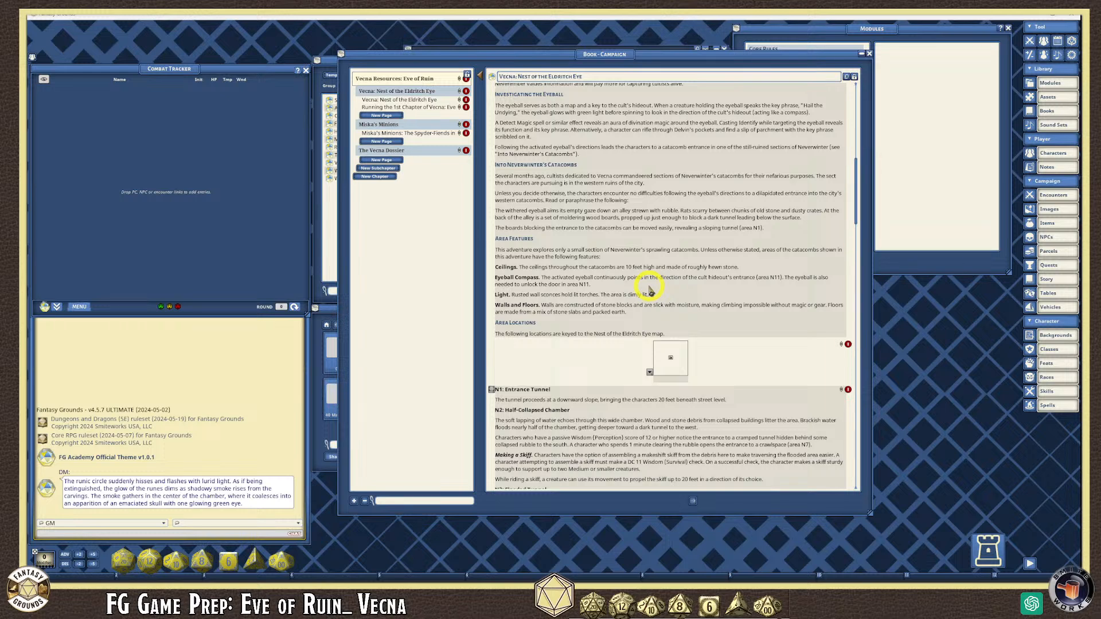
pyautogui.scroll(12, 599, 324)
pyautogui.scroll(3, 591, 313)
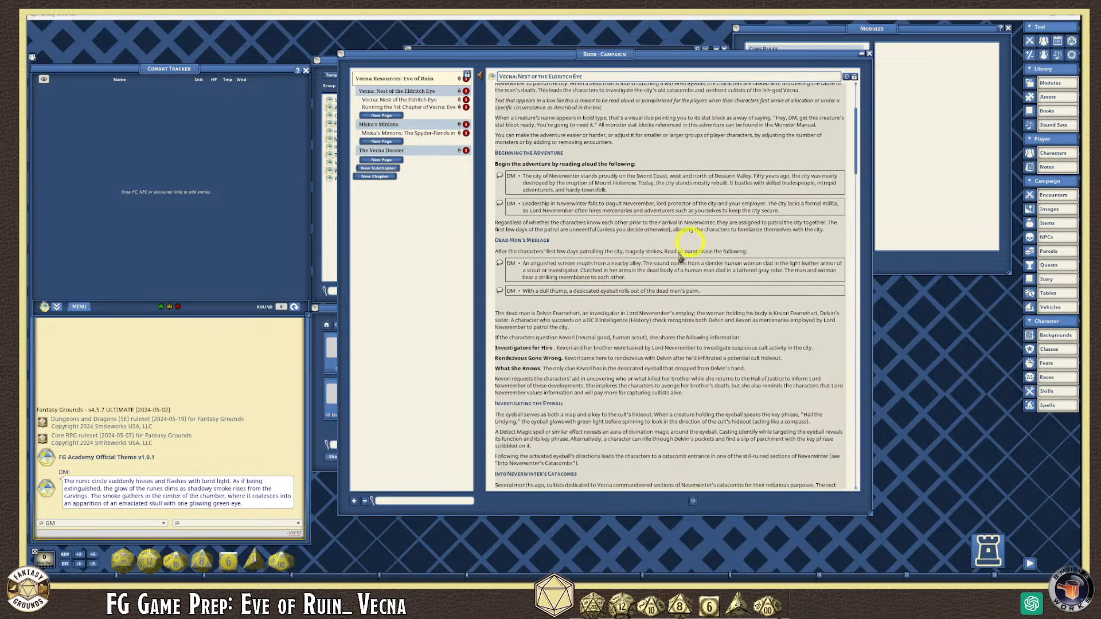
pyautogui.scroll(-4, 612, 307)
pyautogui.scroll(-4, 559, 359)
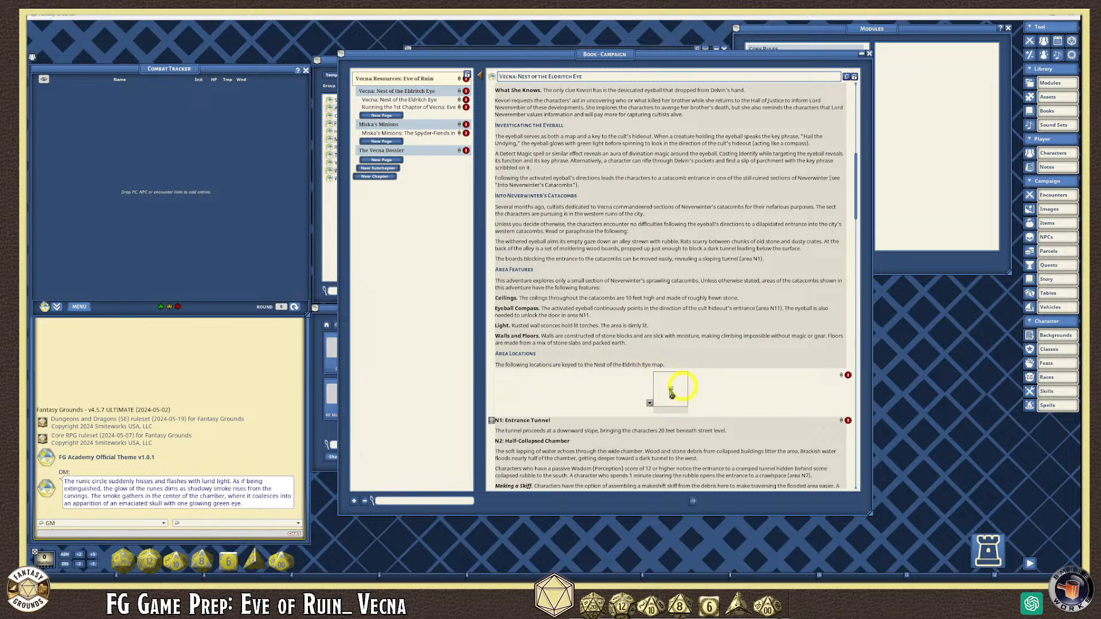
pyautogui.scroll(-3, 647, 386)
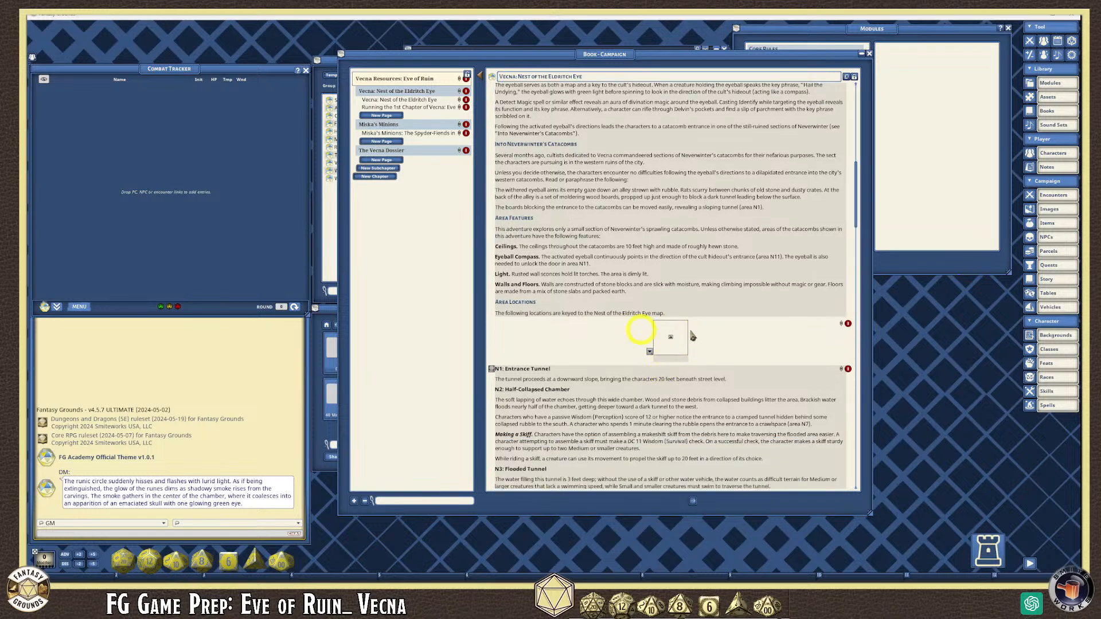
pyautogui.scroll(-1, 568, 347)
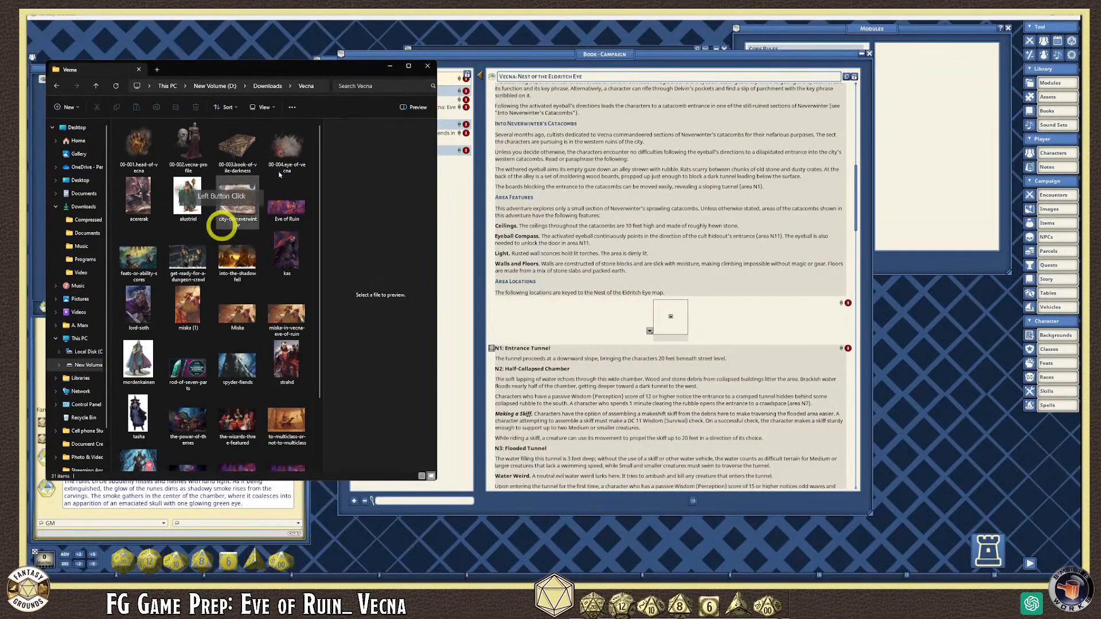
# - Focus the Downloads\Vecna Explorer window and maximize it
pyautogui.click(412, 87)
pyautogui.click(408, 66)
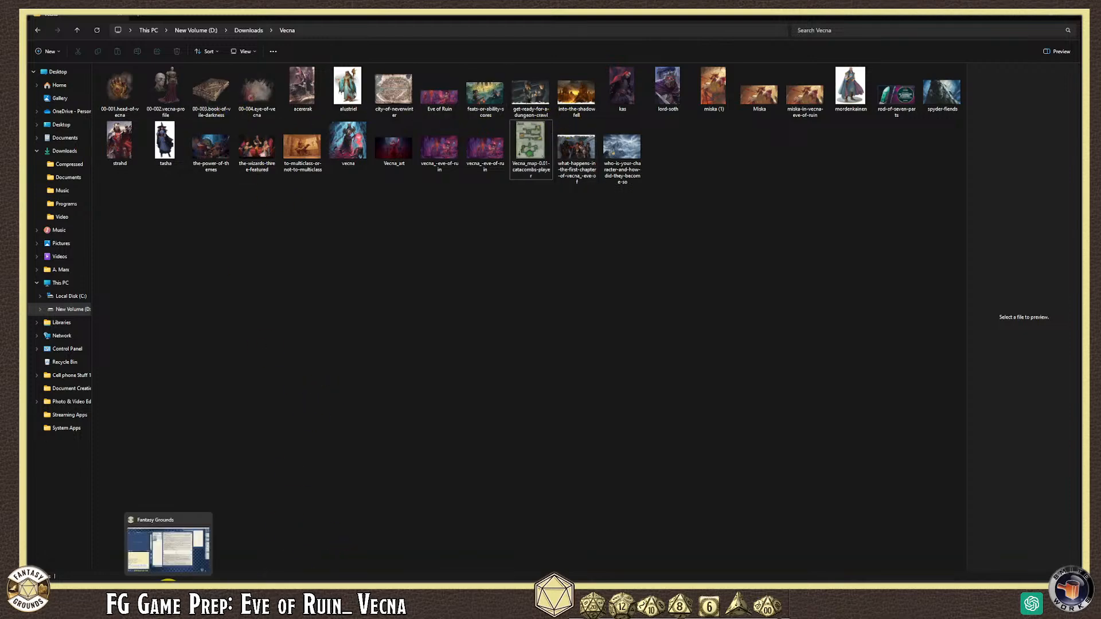
# - Switch back to Fantasy Grounds and focus the campaign book's chapter list
pyautogui.click(173, 584)
pyautogui.click(421, 128)
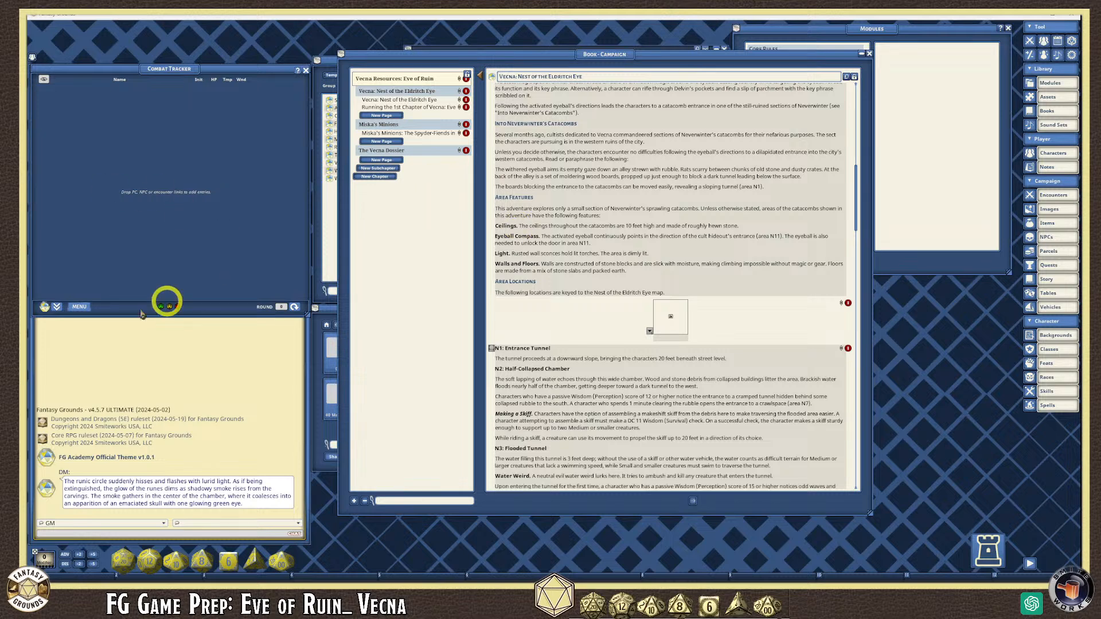
# - Bring the Downloads\Vecna Explorer window to the front from its taskbar preview
pyautogui.moveTo(181, 580)
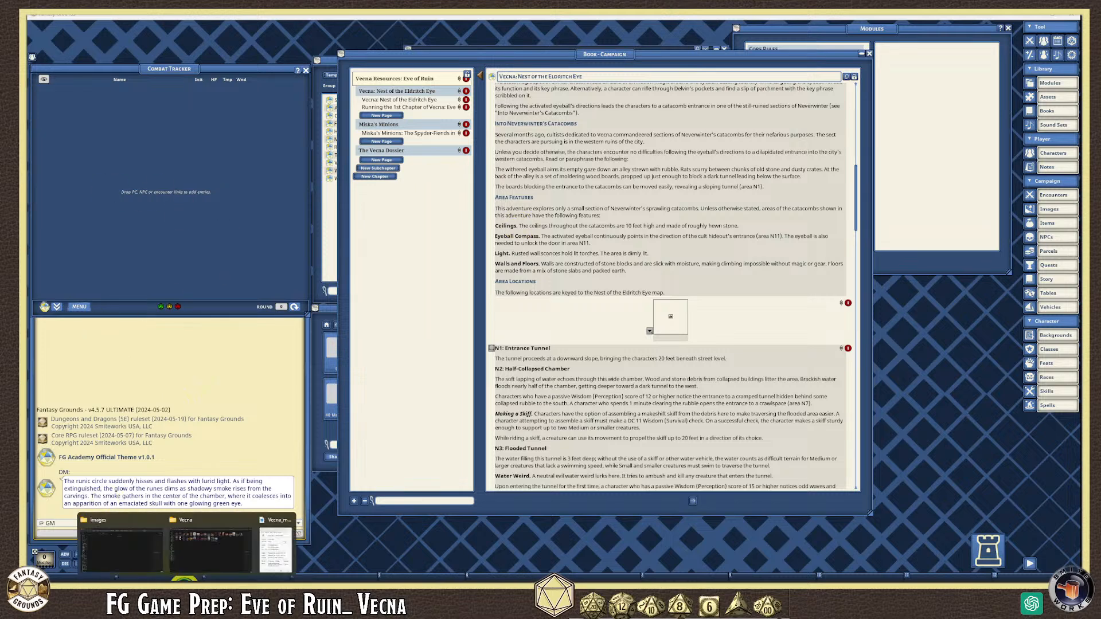
pyautogui.click(195, 553)
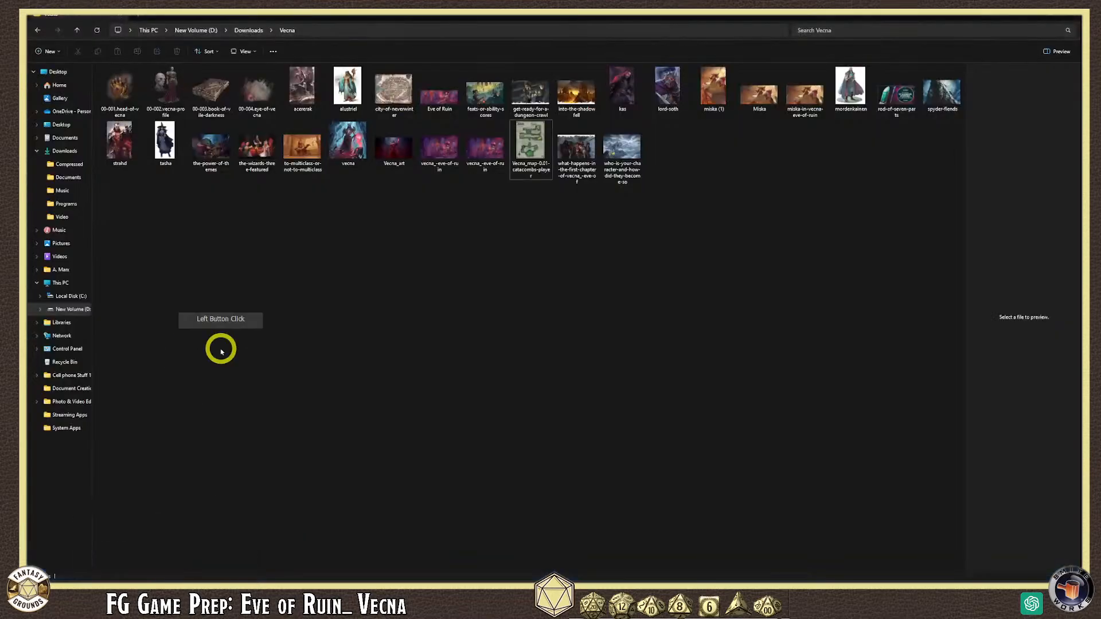
# - Open Vecna_map-C.01-catacombs-player.jpg in Photos, closing and reopening it once
pyautogui.click(531, 156)
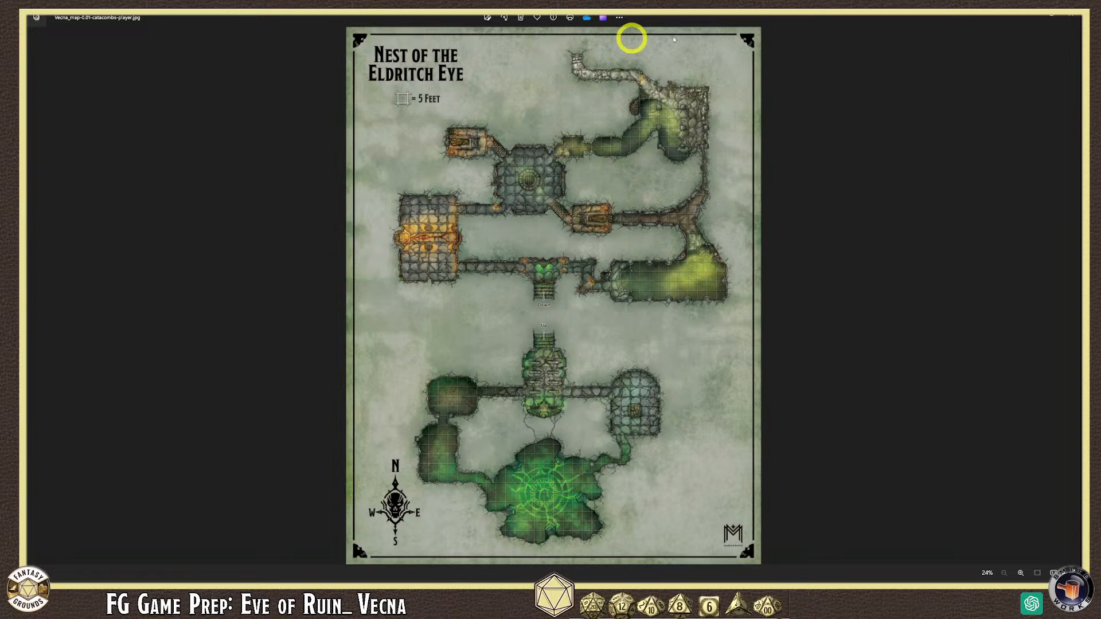
pyautogui.click(1069, 16)
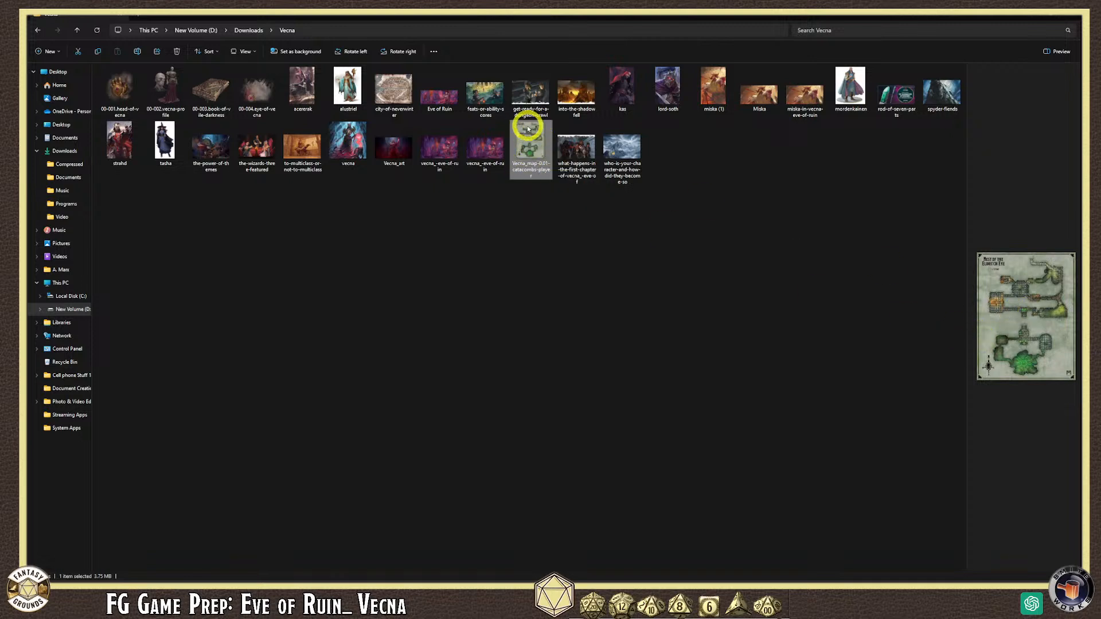
pyautogui.doubleClick(534, 139)
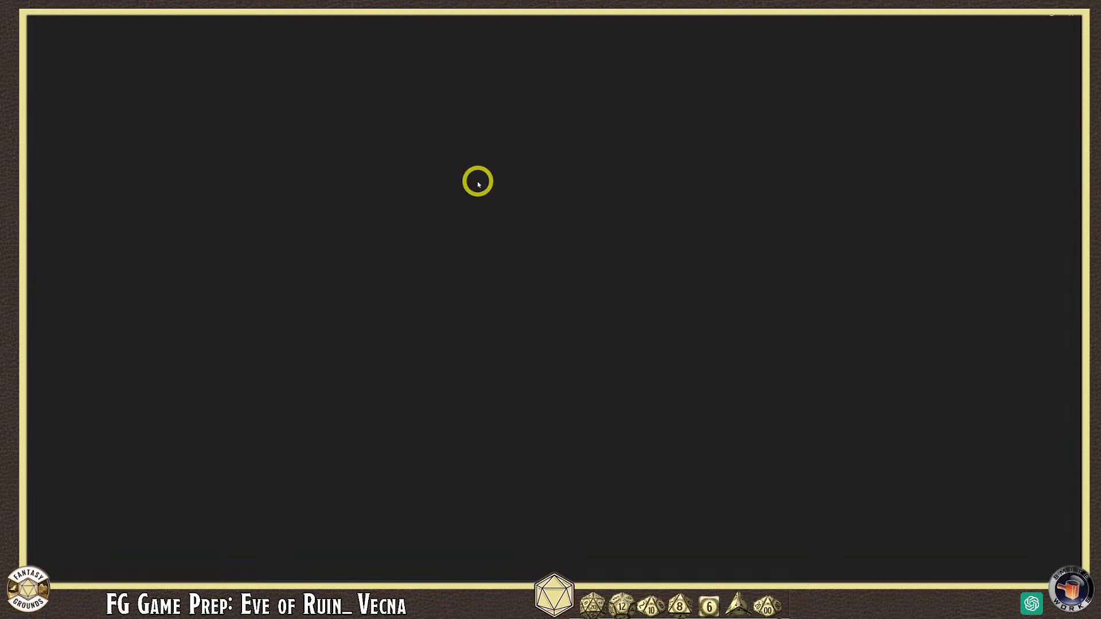
# - Zoom the catacomb map in and out to examine its grid squares
pyautogui.scroll(5, 414, 298)
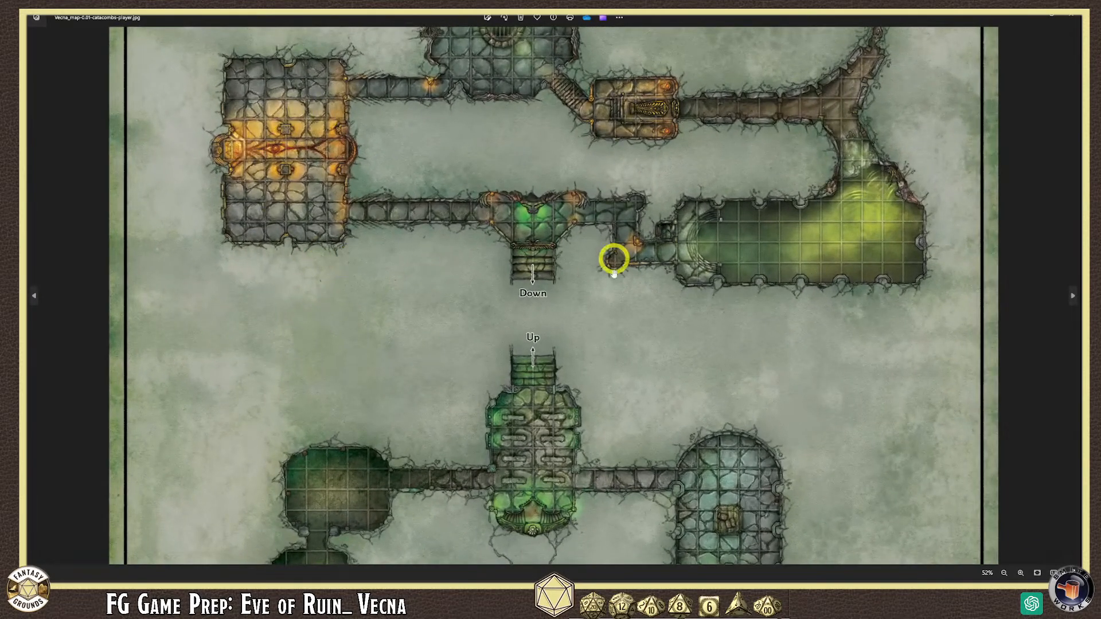
pyautogui.scroll(-2, 362, 313)
pyautogui.scroll(2, 362, 313)
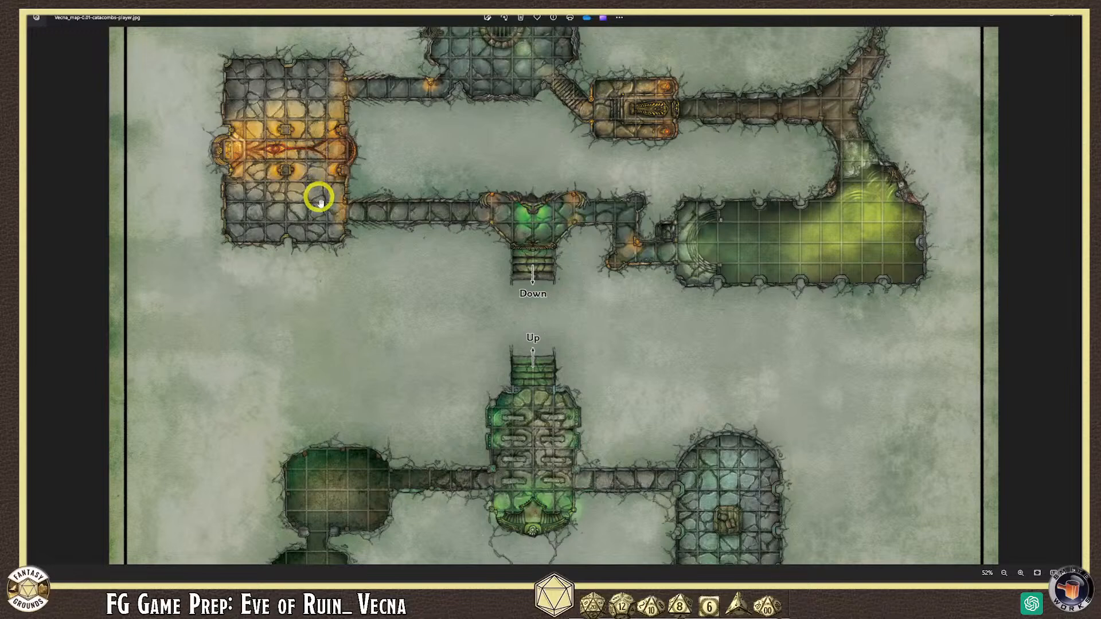
pyautogui.scroll(-4, 405, 347)
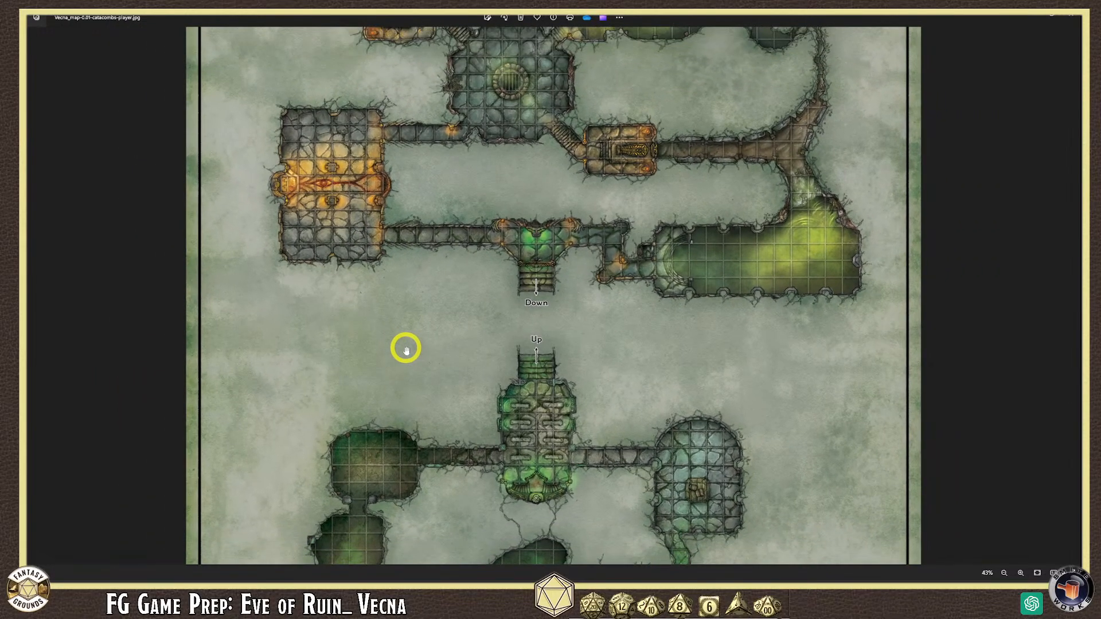
pyautogui.scroll(3, 405, 348)
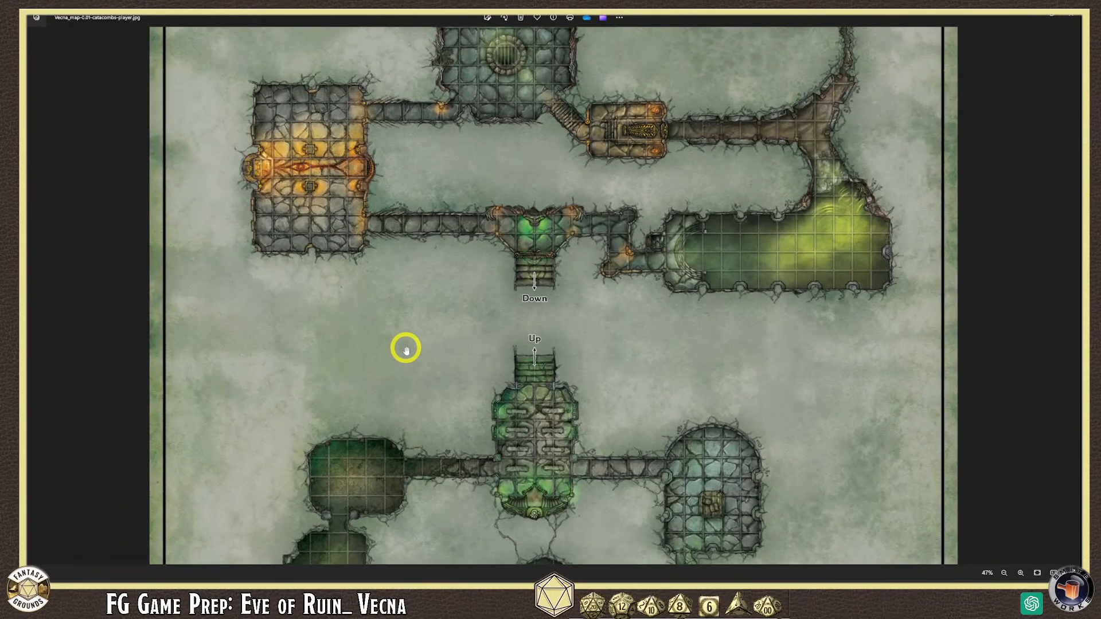
pyautogui.scroll(-1, 354, 324)
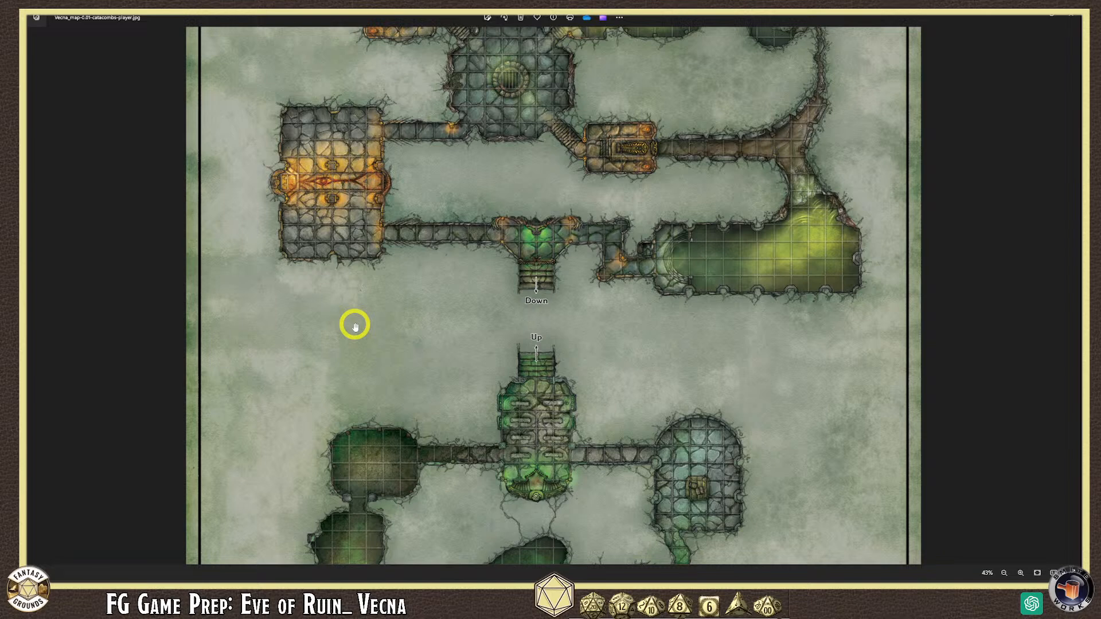
pyautogui.scroll(3, 321, 150)
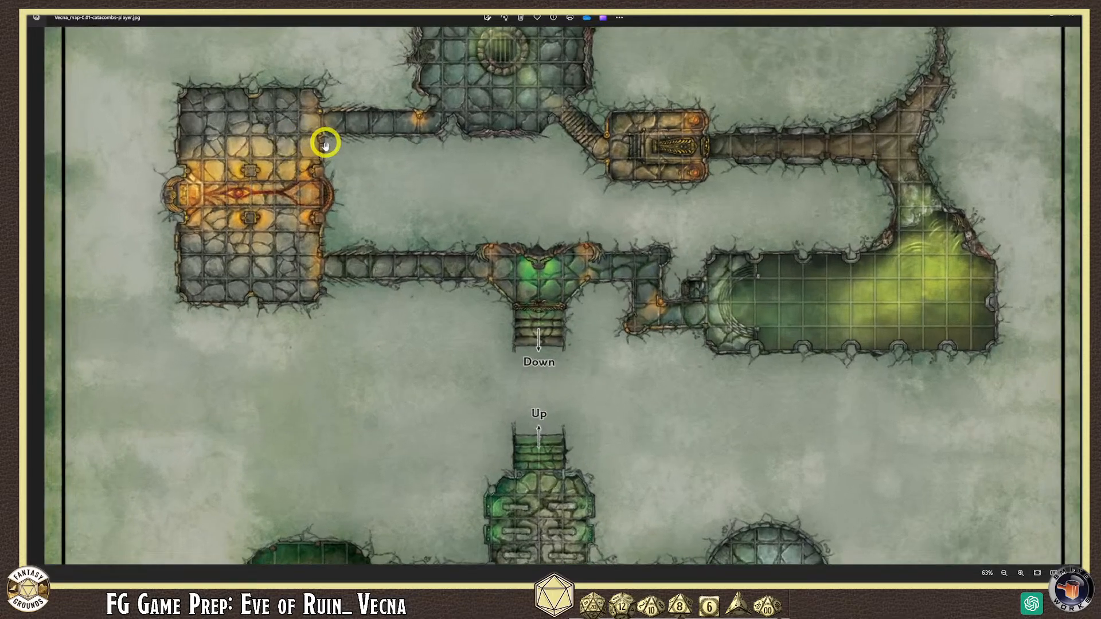
pyautogui.scroll(-3, 321, 150)
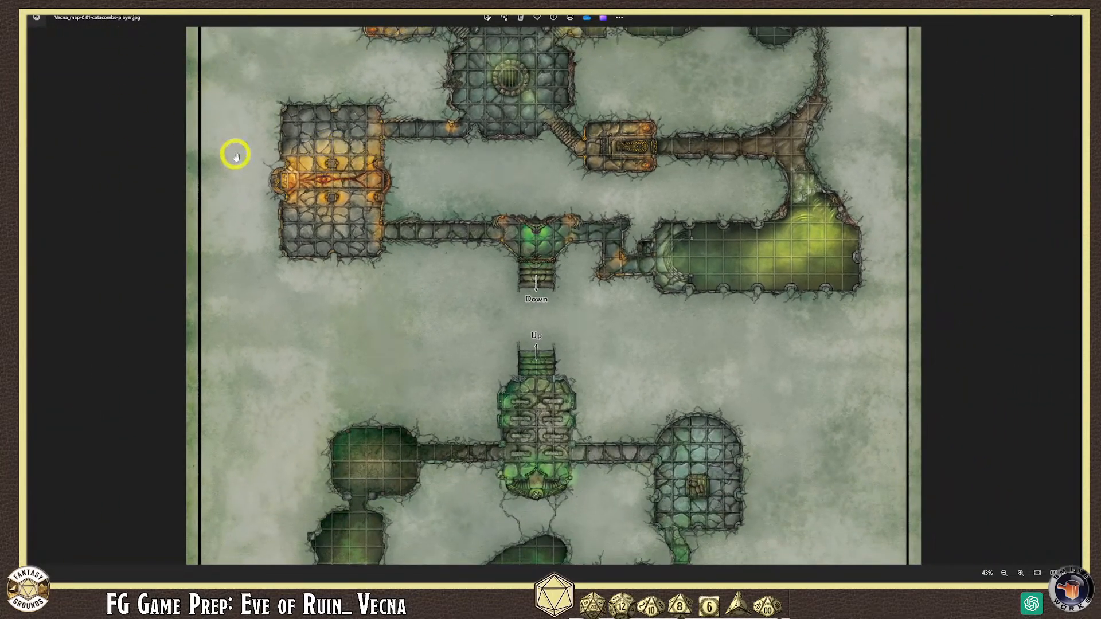
pyautogui.scroll(-1, 336, 208)
pyautogui.scroll(2, 325, 237)
pyautogui.scroll(-2, 331, 227)
pyautogui.scroll(2, 435, 238)
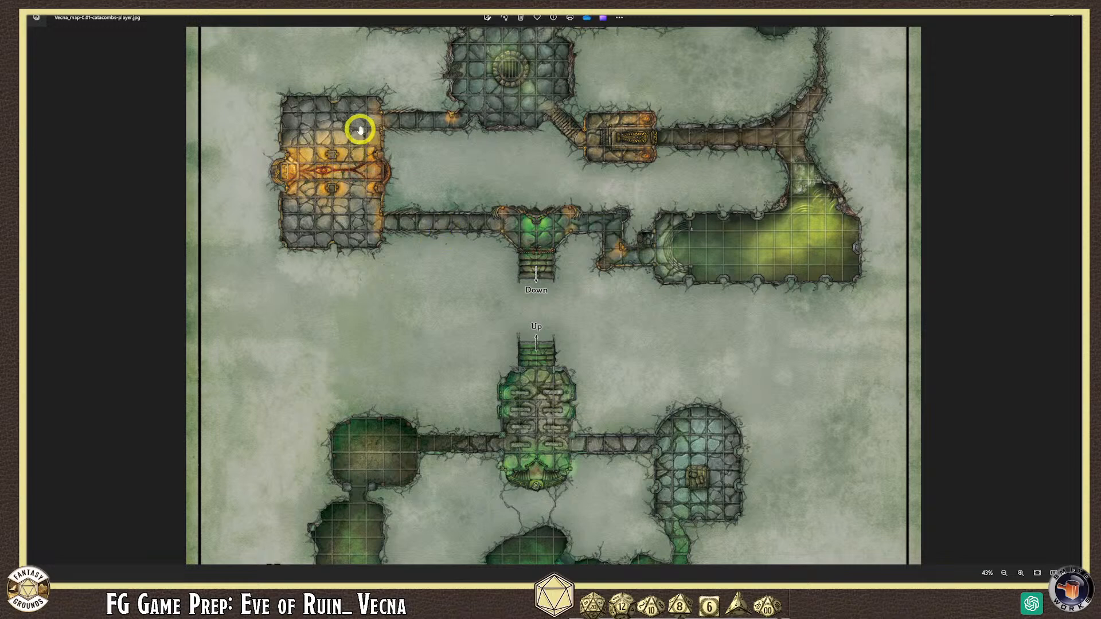
pyautogui.scroll(4, 283, 106)
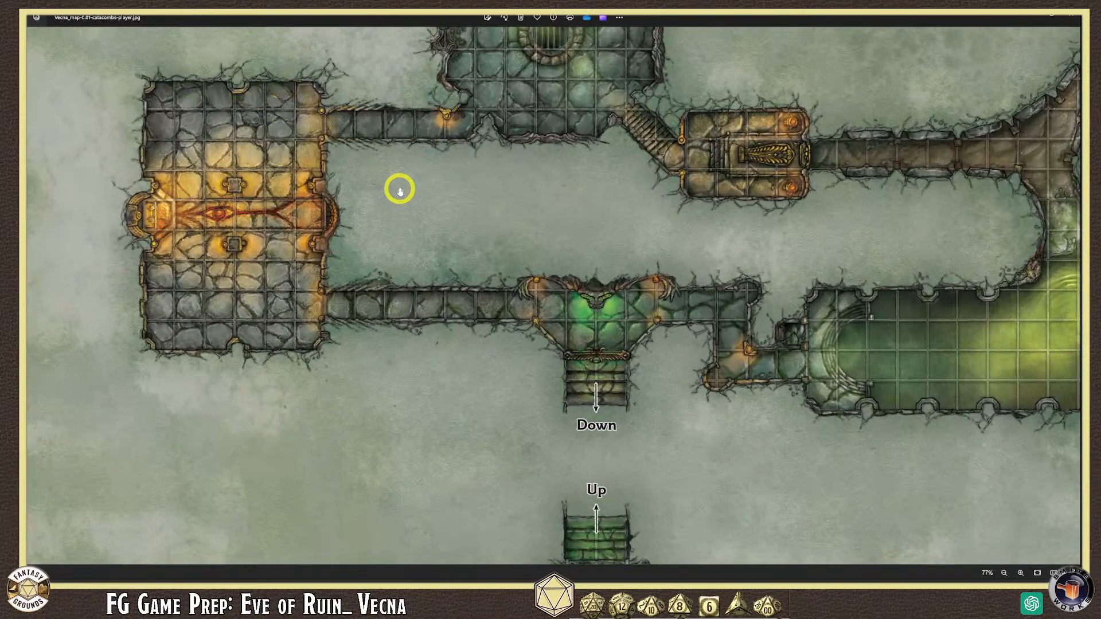
pyautogui.scroll(-4, 398, 187)
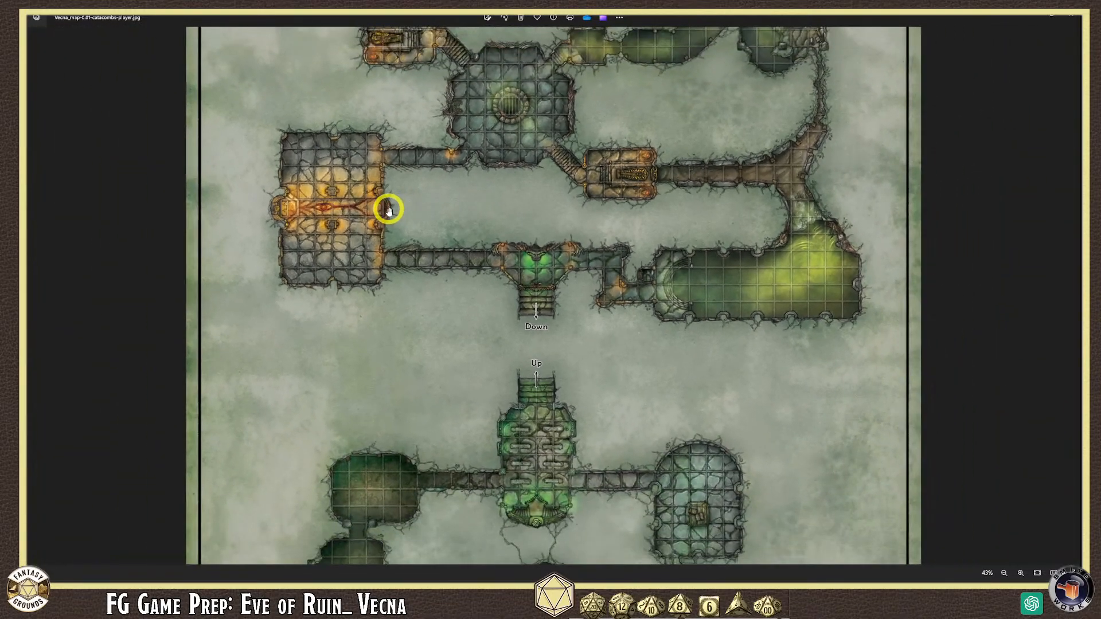
pyautogui.scroll(-2, 528, 182)
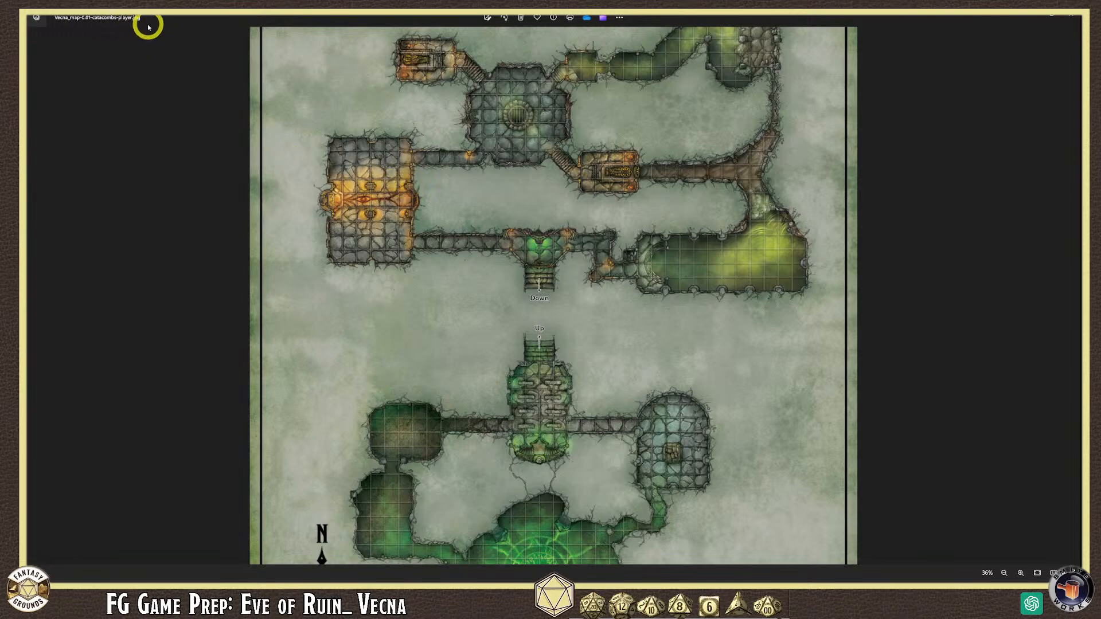
# - Close the map viewer and reselect the catacombs map file in the Vecna folder
pyautogui.click(1071, 16)
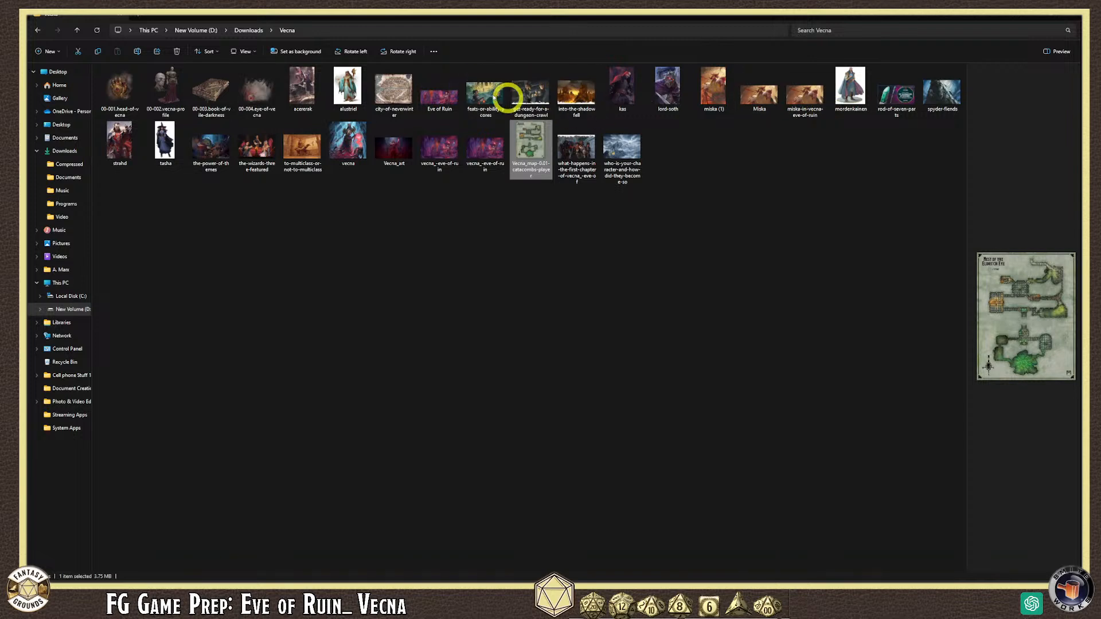
pyautogui.click(304, 206)
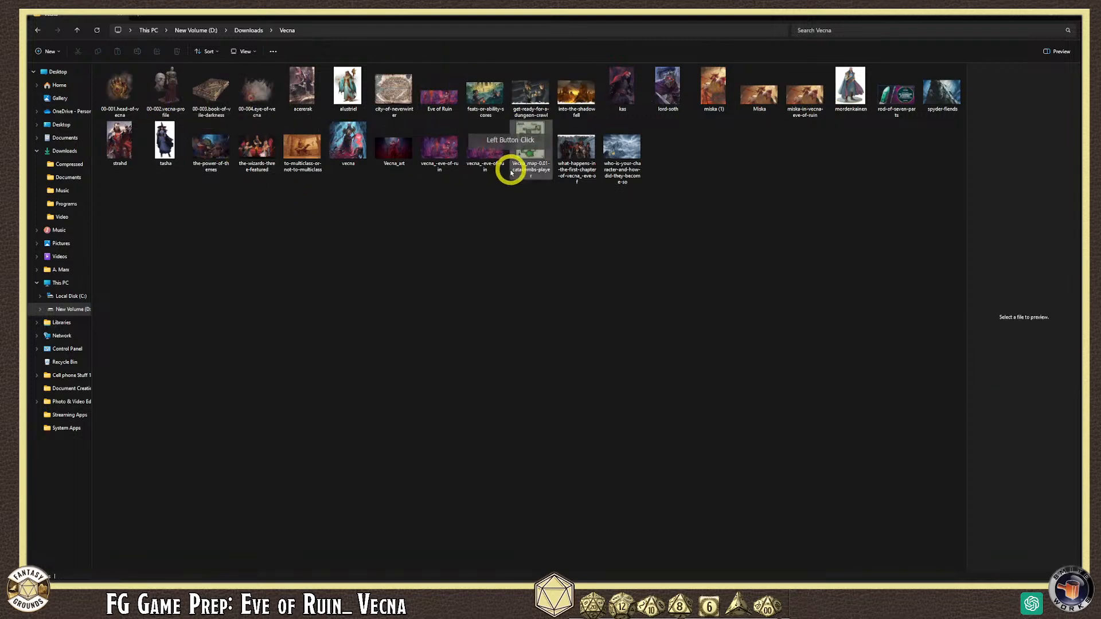
pyautogui.click(531, 150)
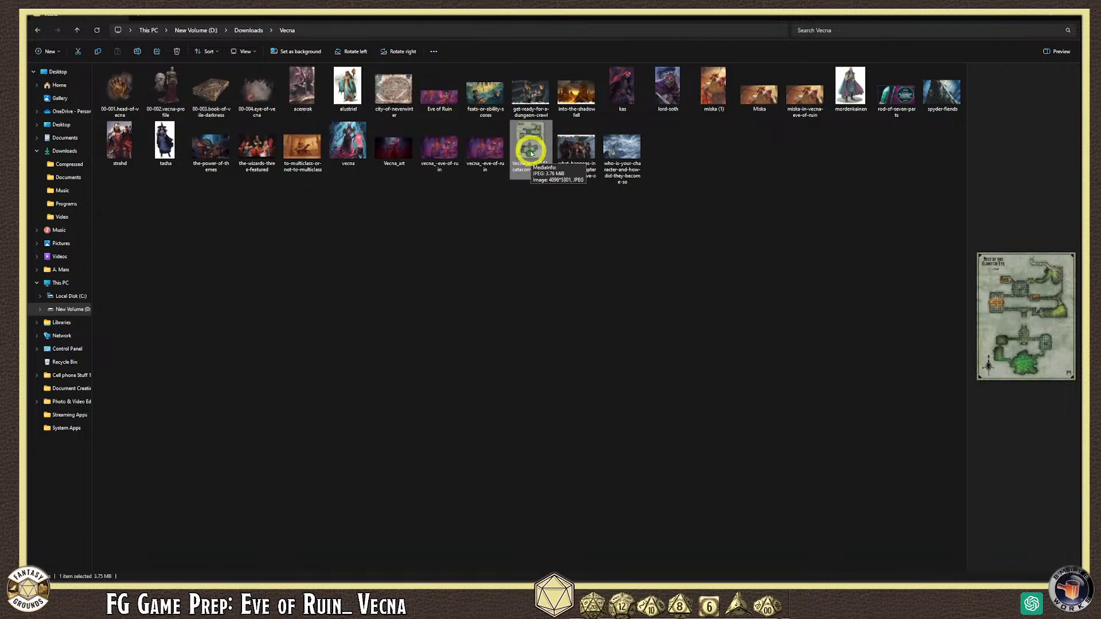
# - Preview each image in the Vecna folder in turn, from alustriel through the last image
pyautogui.click(346, 89)
pyautogui.click(288, 90)
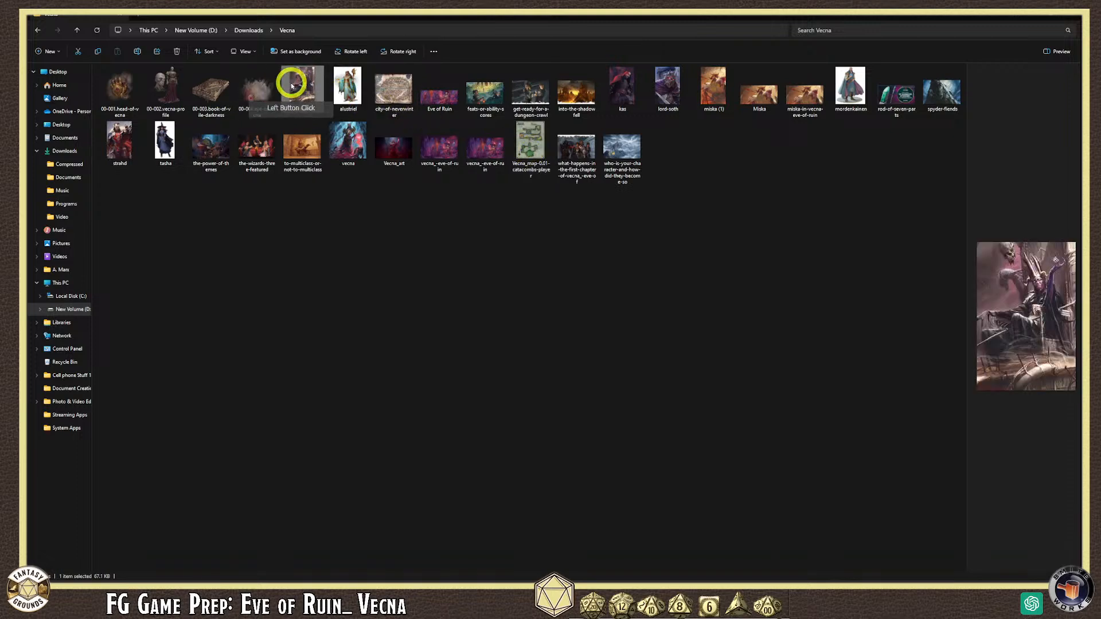
pyautogui.click(236, 91)
pyautogui.click(168, 86)
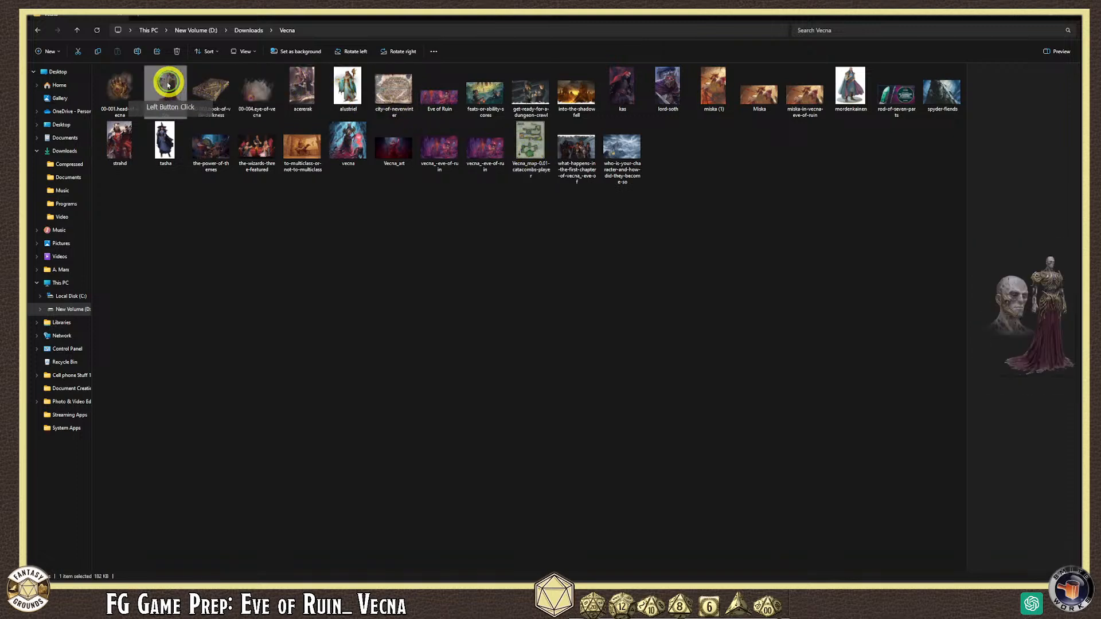
pyautogui.click(121, 86)
pyautogui.click(122, 142)
pyautogui.click(165, 140)
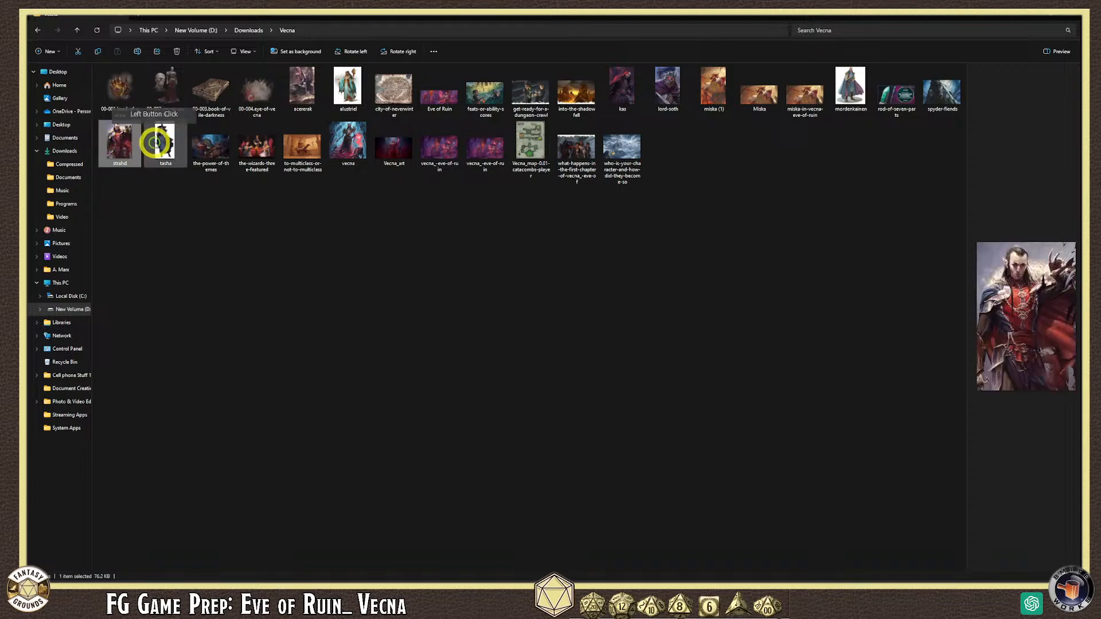
pyautogui.click(212, 148)
pyautogui.click(257, 152)
pyautogui.click(301, 148)
pyautogui.click(348, 144)
pyautogui.click(393, 147)
pyautogui.click(436, 148)
pyautogui.click(486, 147)
pyautogui.click(574, 148)
pyautogui.click(619, 160)
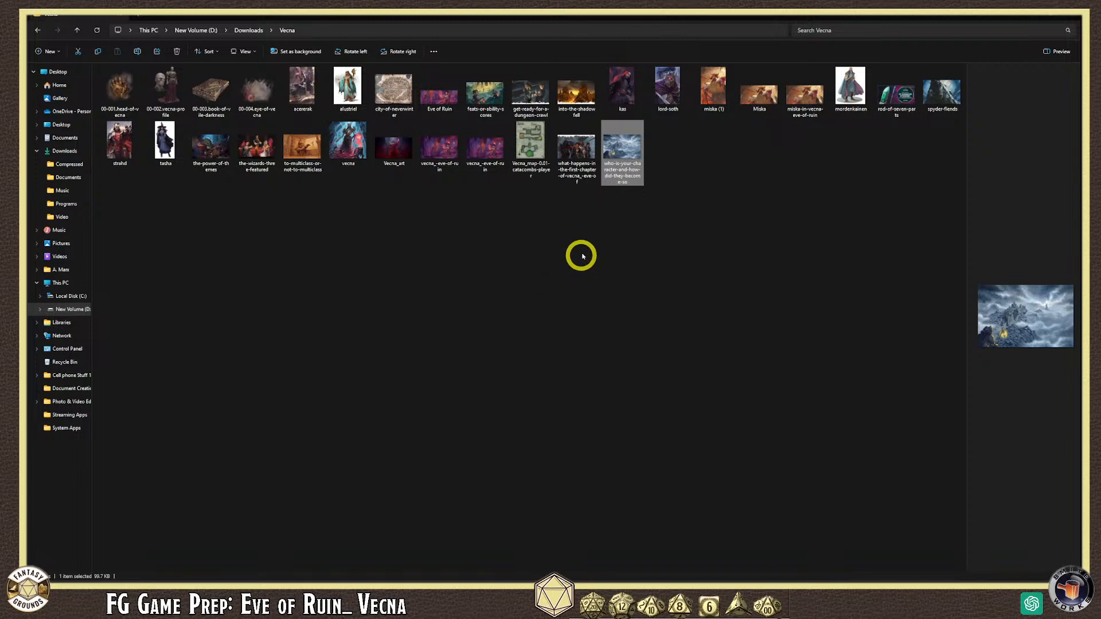
# - Preview the Vecna_map-C.01-catacombs-player image in File Explorer's Preview pane
pyautogui.click(281, 252)
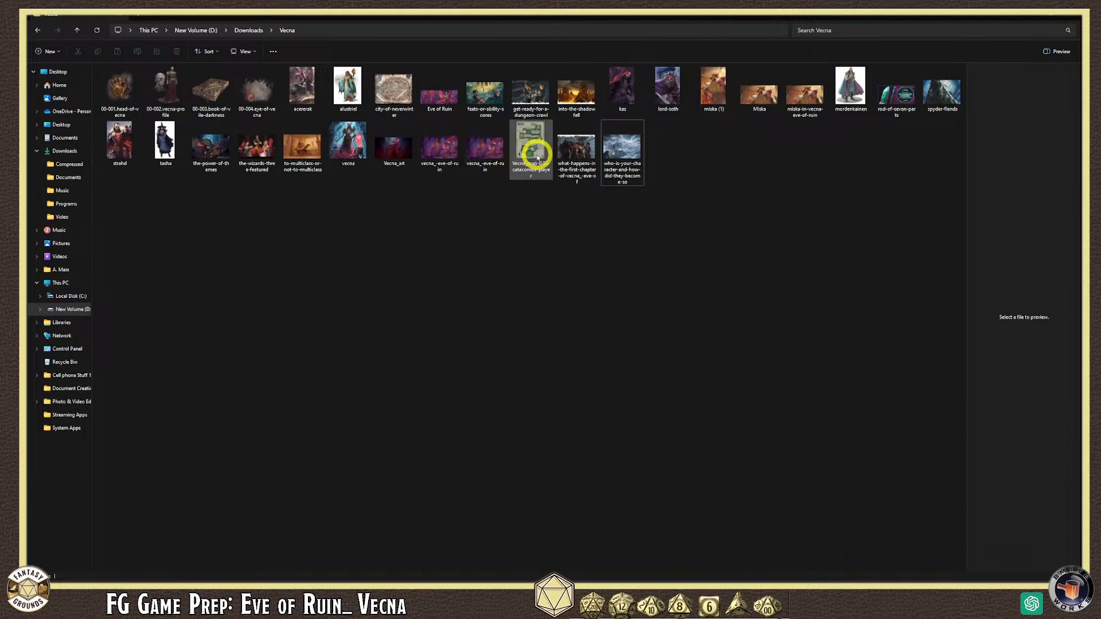
pyautogui.click(524, 161)
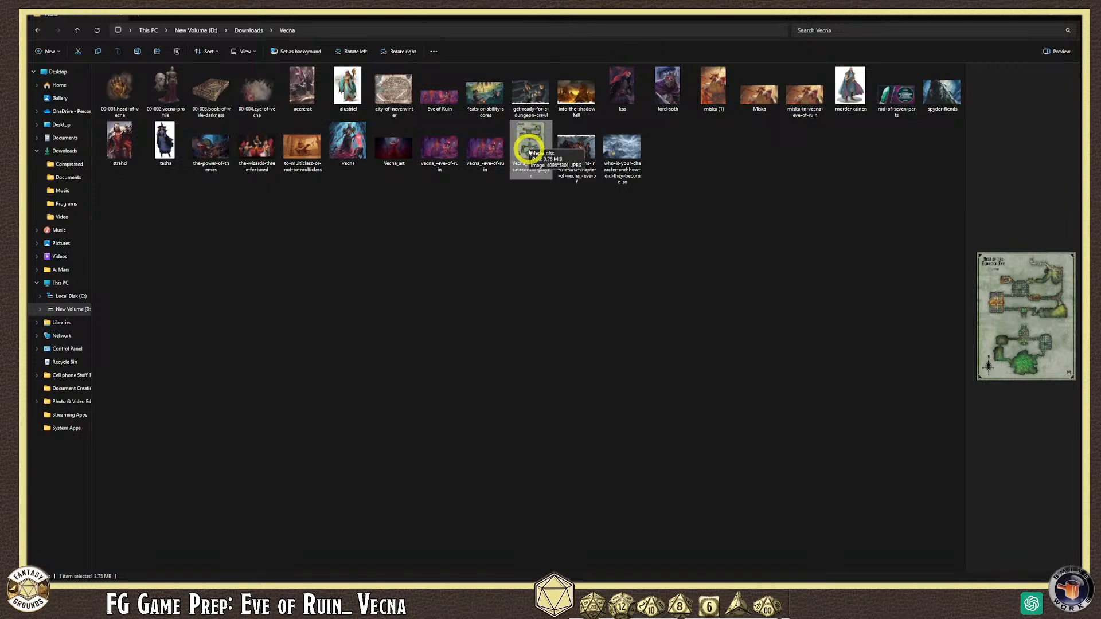
pyautogui.click(527, 268)
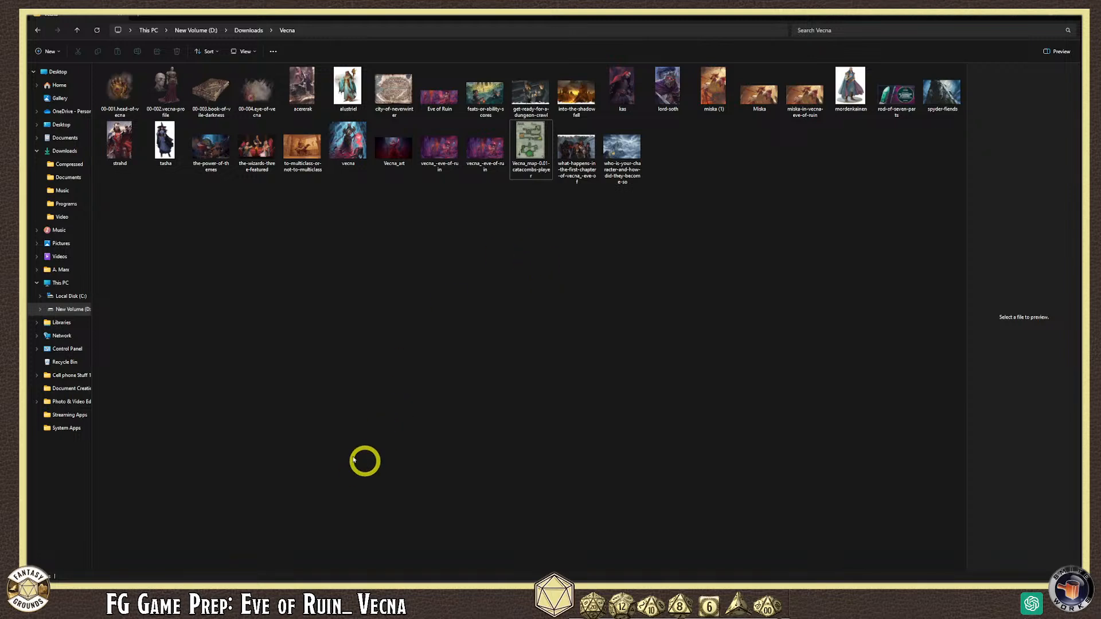
# - Open the Vecna catacomb map file in GIMP
pyautogui.rightClick(522, 152)
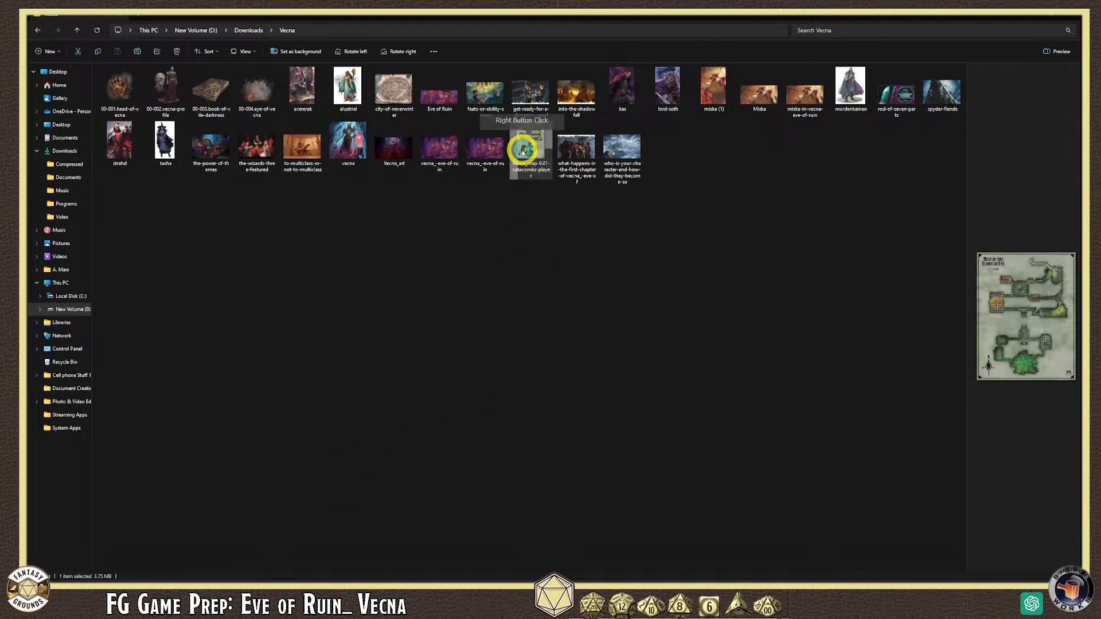
pyautogui.moveTo(560, 190)
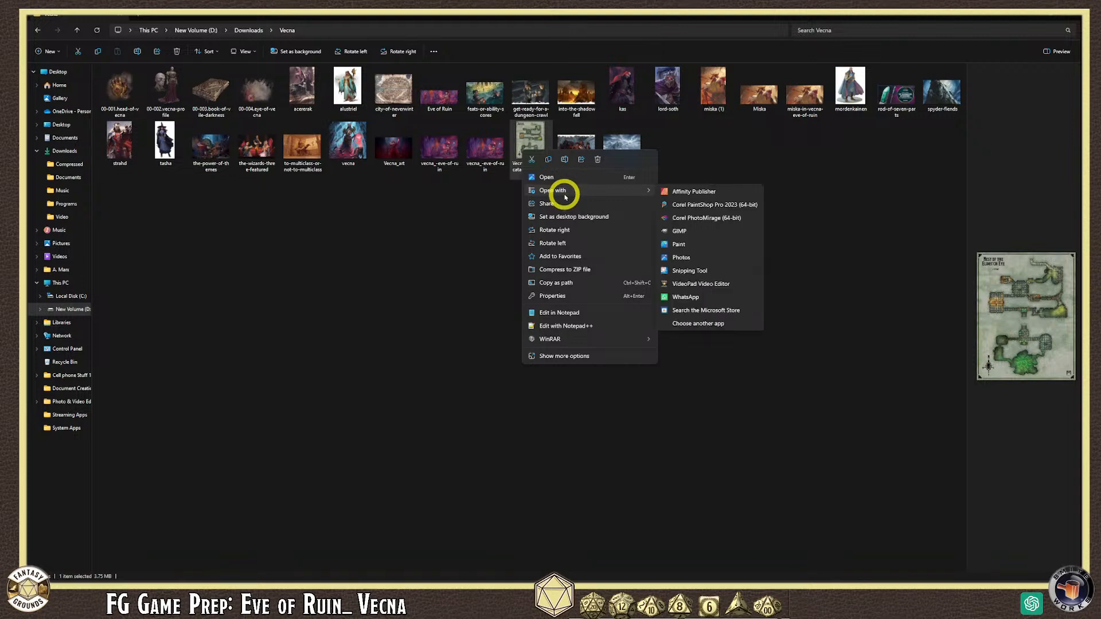
pyautogui.click(709, 239)
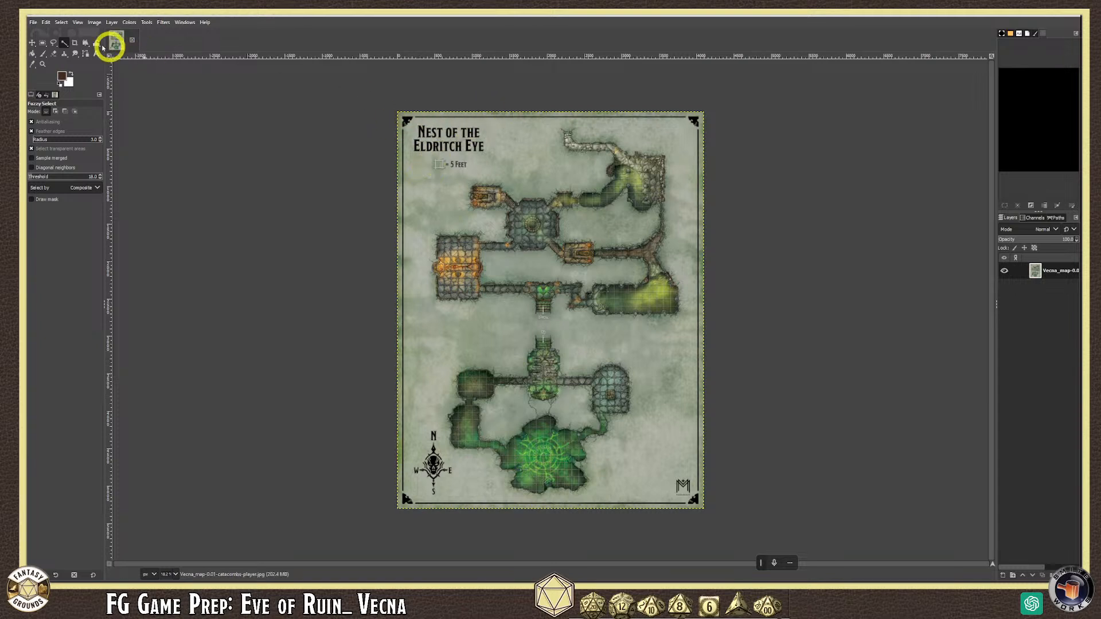
# - Choose File > Export As for the catacomb map
pyautogui.click(33, 23)
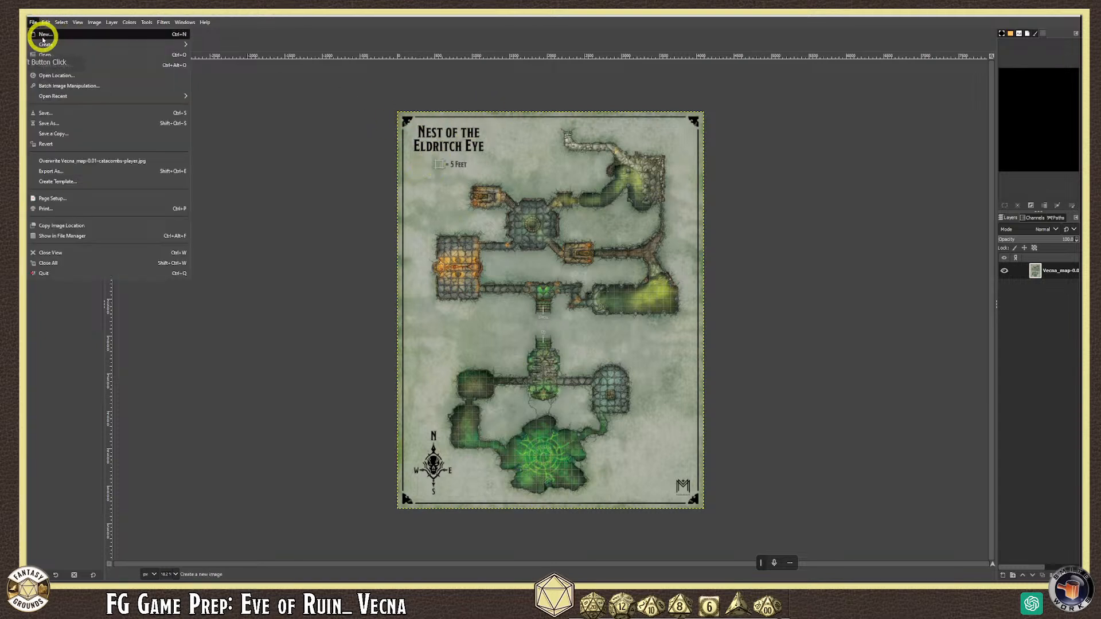
pyautogui.click(95, 23)
pyautogui.click(34, 24)
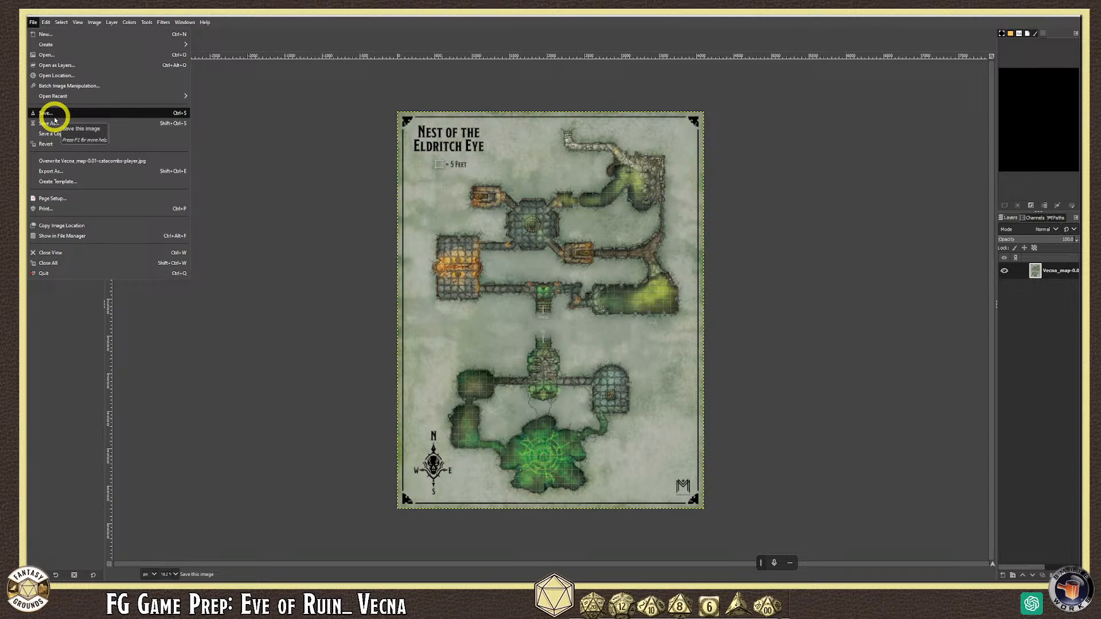
pyautogui.click(84, 170)
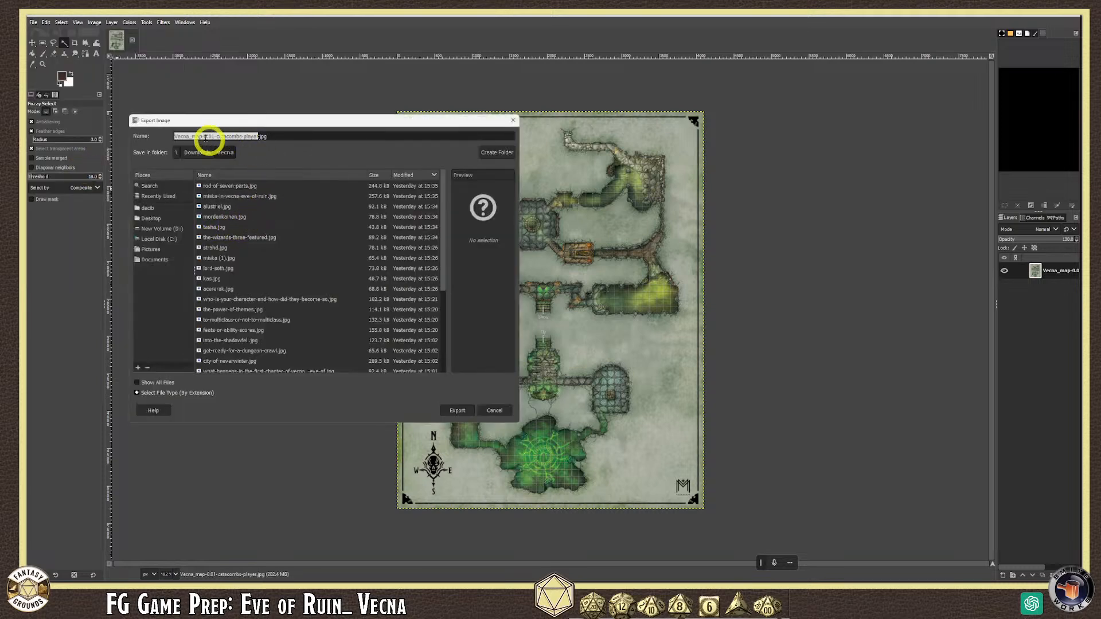
# - Replace the default export file name with a new Map_ name
pyautogui.click(185, 136)
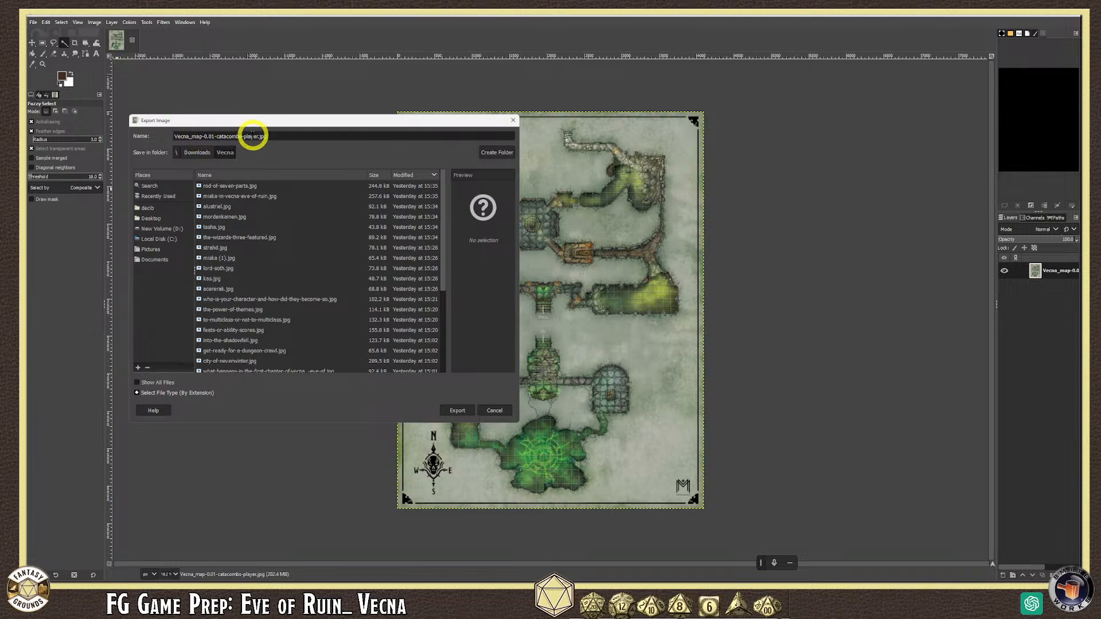
pyautogui.moveTo(275, 136); pyautogui.dragTo(133, 145)
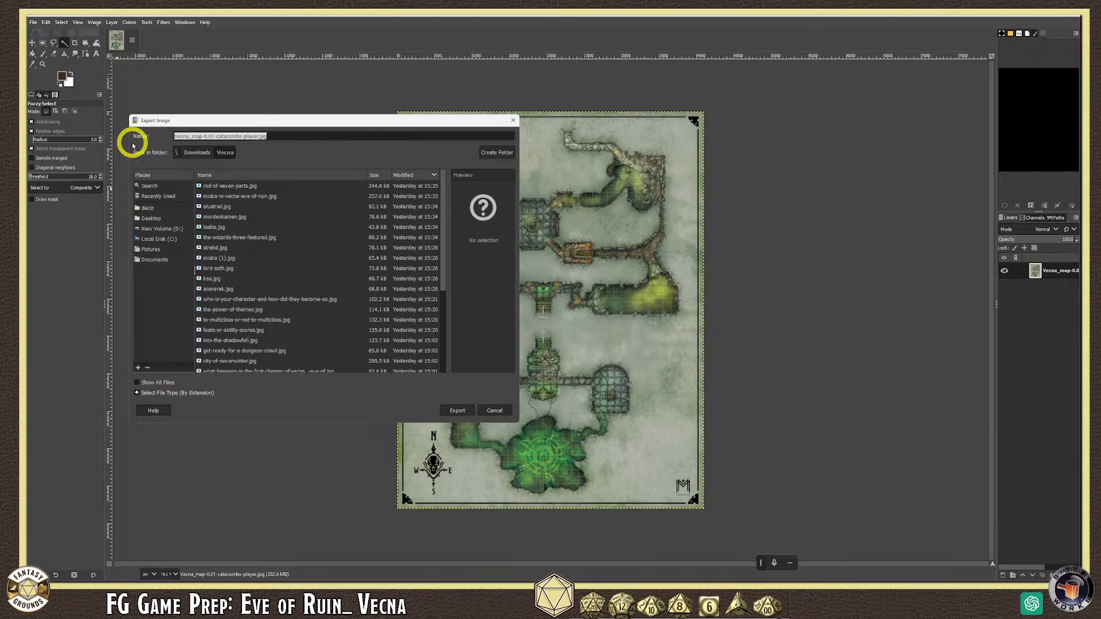
pyautogui.write('Map_Catacombs_Eldritch')
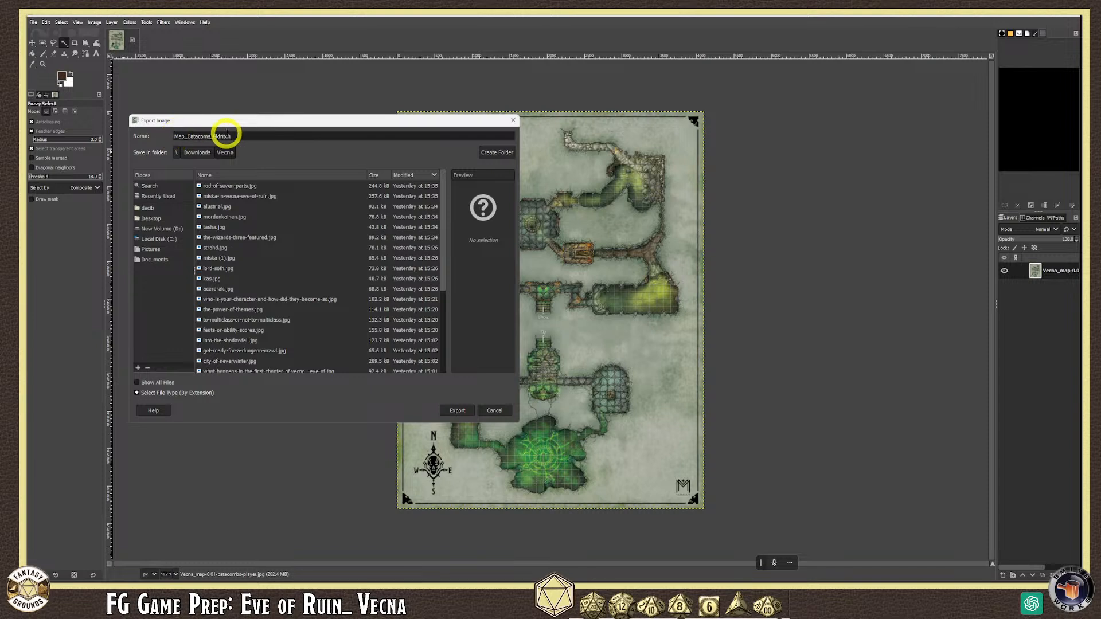
# - Fix the spelling and add '_Eye' to make Map_Catacombs_Eldritch_Eye.webp, then export
pyautogui.click(198, 136)
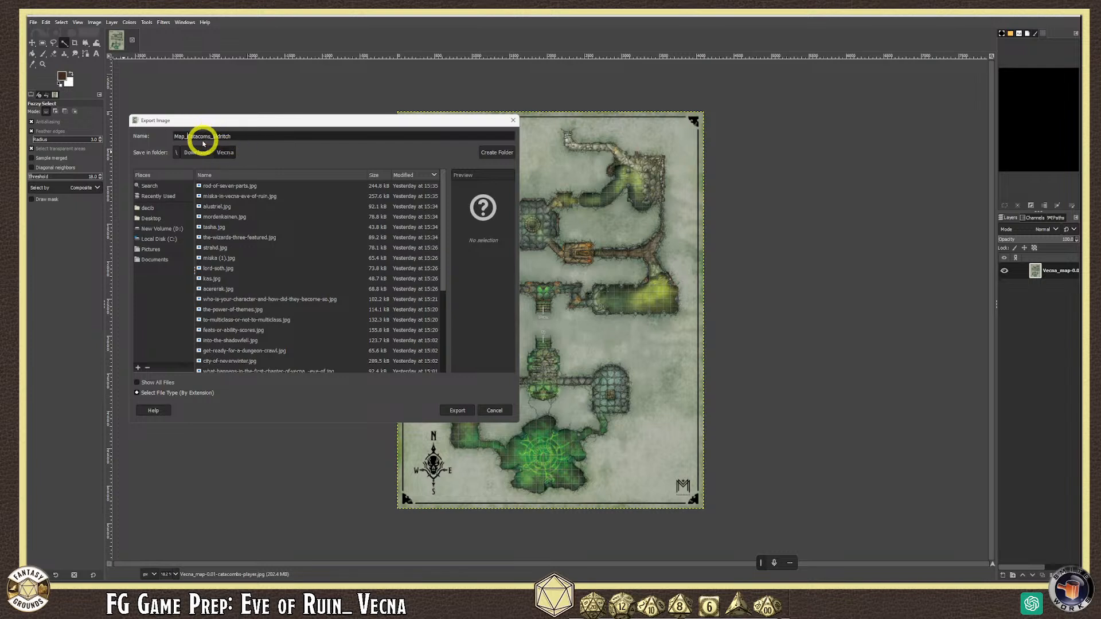
pyautogui.click(184, 137)
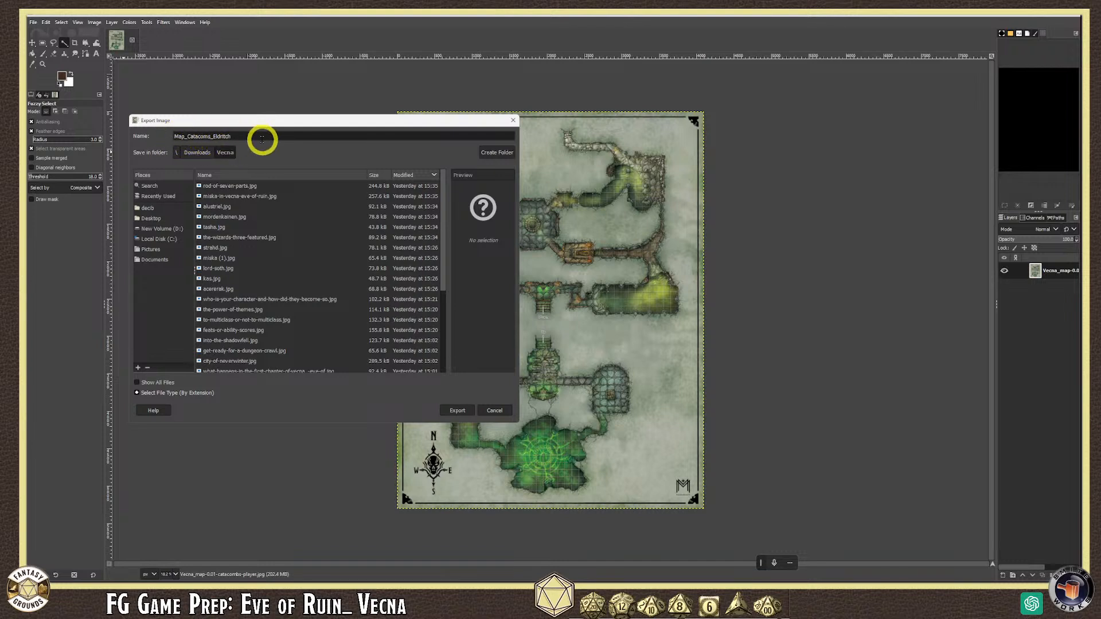
pyautogui.click(262, 135)
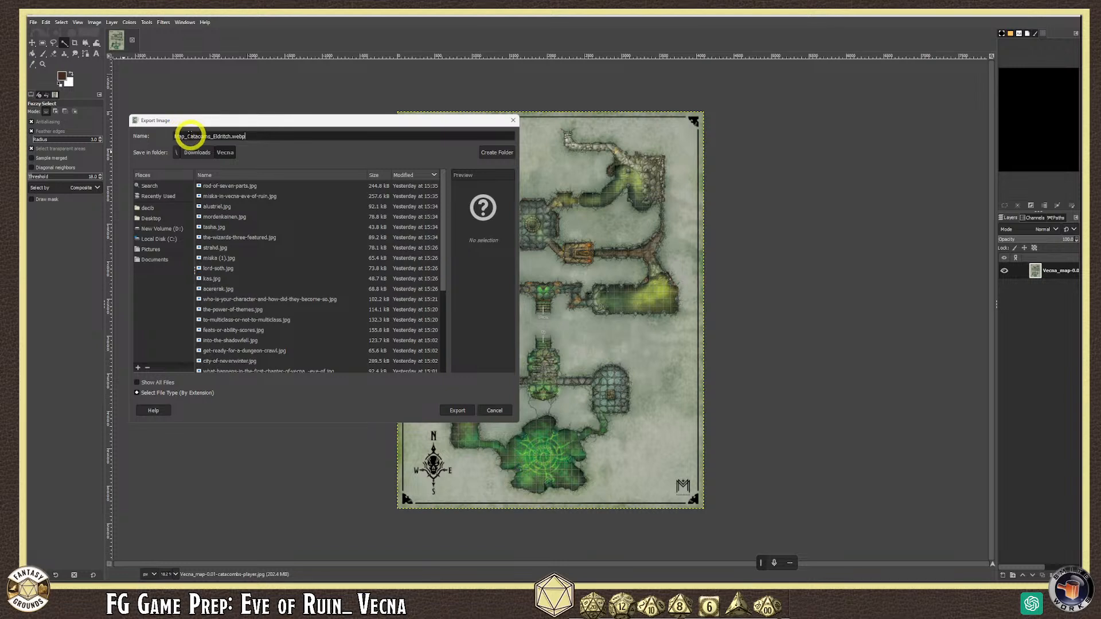
pyautogui.click(206, 135)
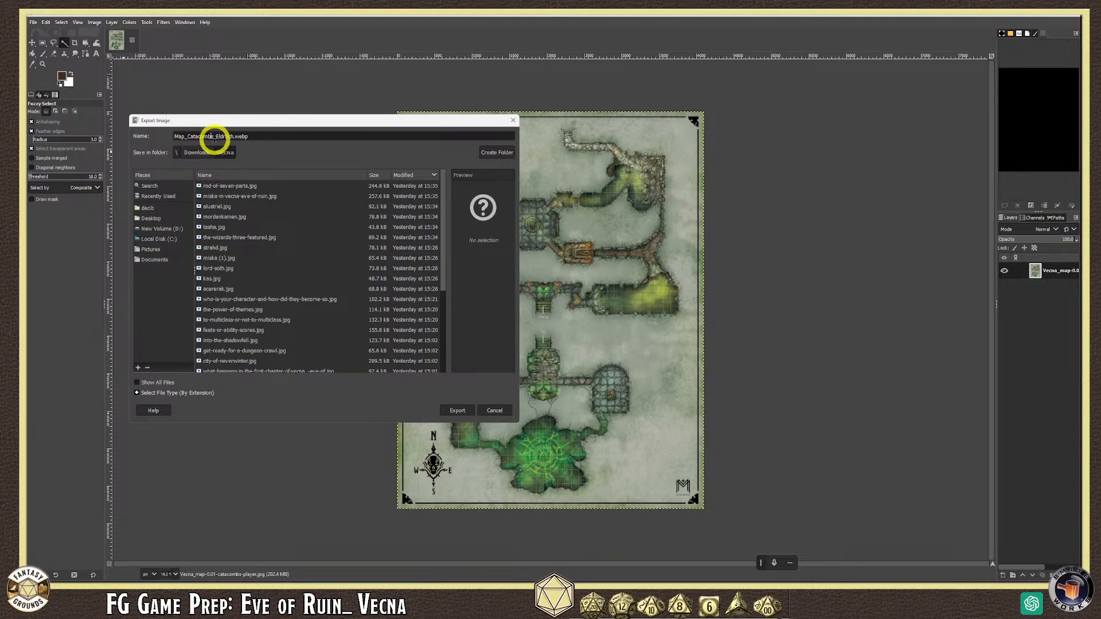
pyautogui.click(233, 136)
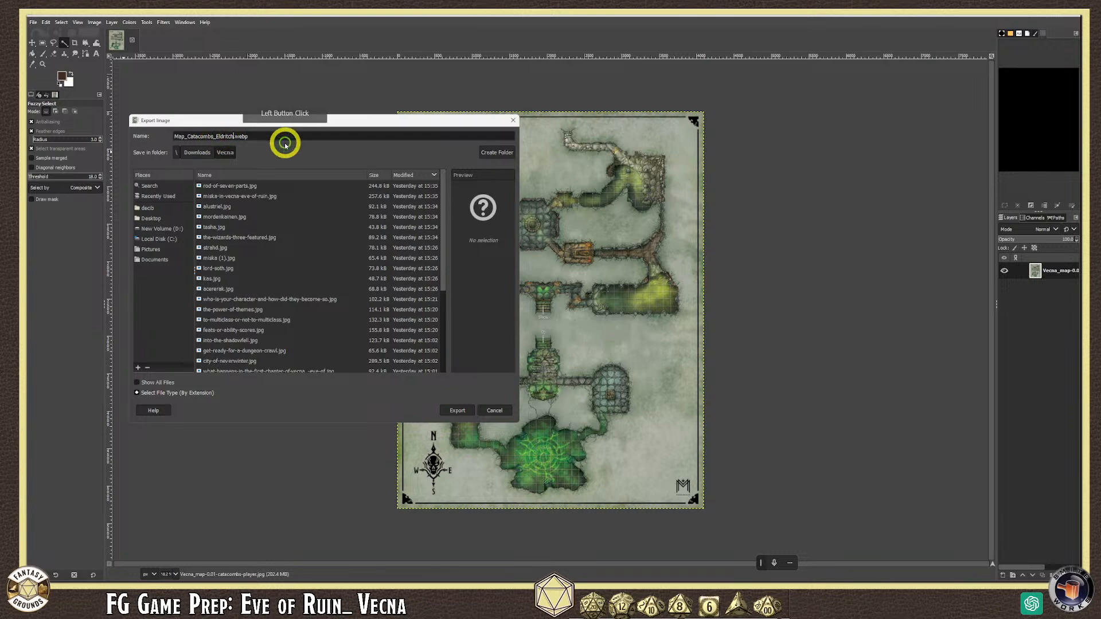
pyautogui.write('_Eye')
pyautogui.click(247, 136)
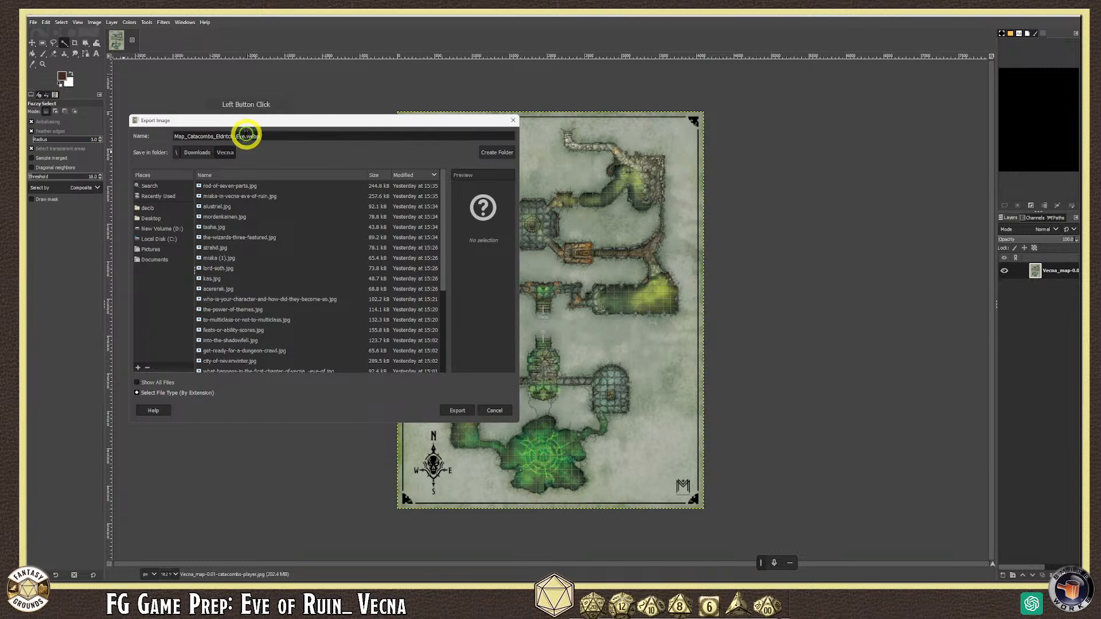
pyautogui.click(459, 411)
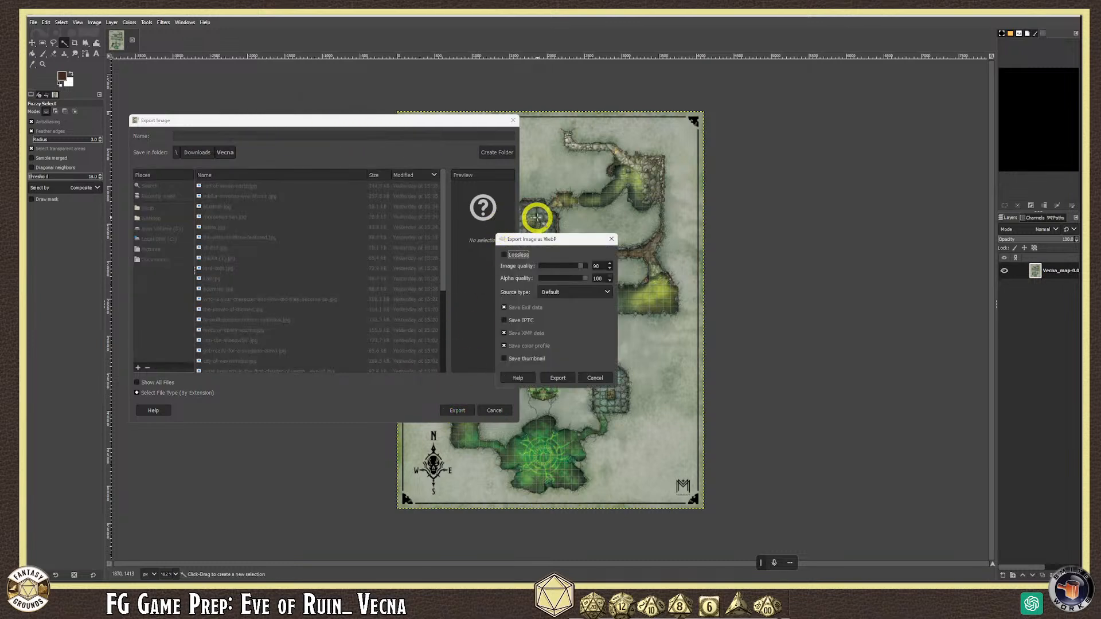
# - Export the map as WebP at image quality 75
pyautogui.moveTo(561, 238); pyautogui.dragTo(328, 203)
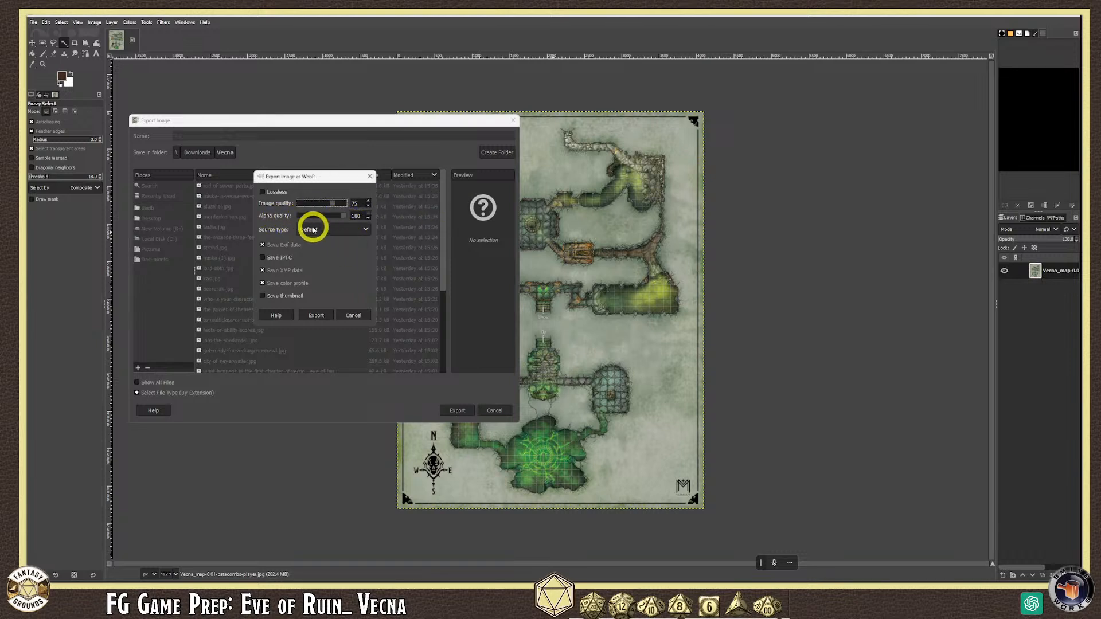
pyautogui.click(318, 316)
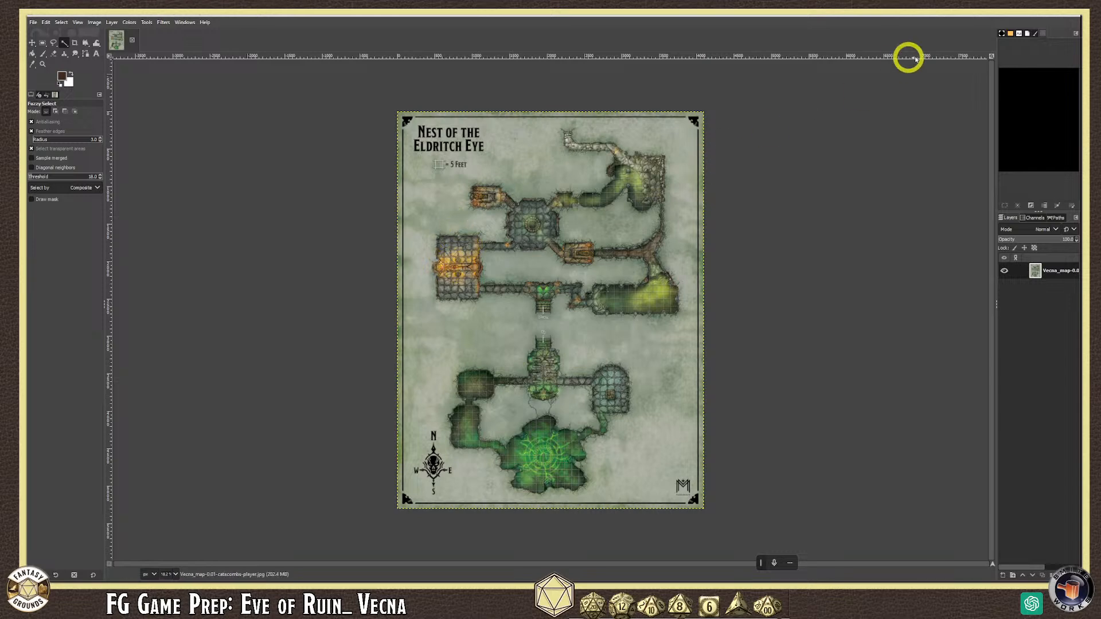
# - Copy the exported Map_Catacombs_Eldritch_Eye image in File Explorer
pyautogui.click(1070, 17)
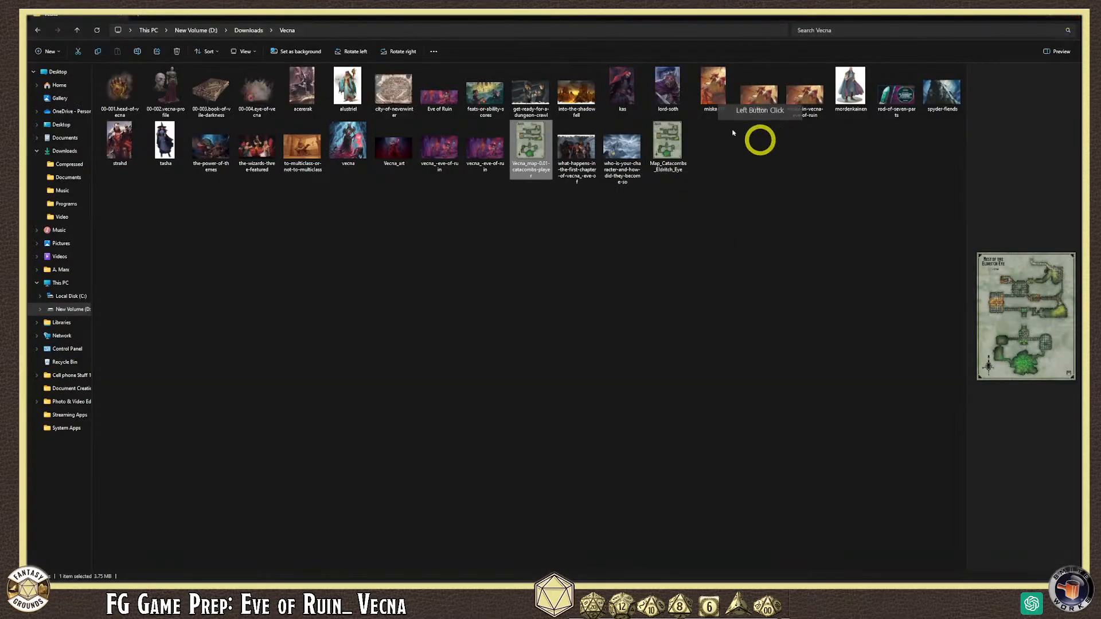
pyautogui.click(671, 139)
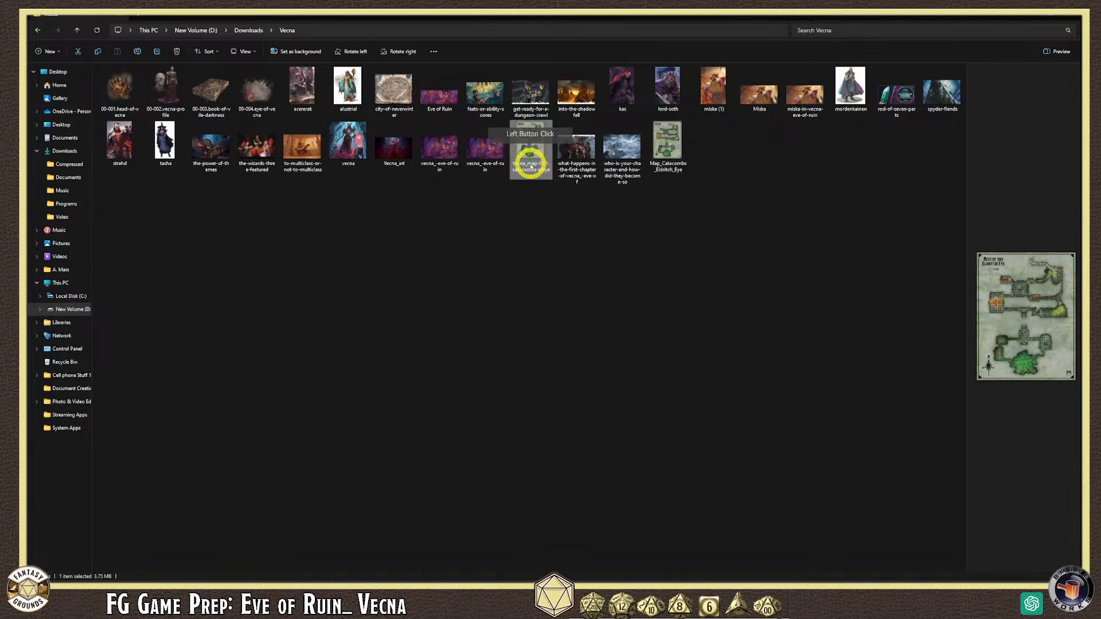
pyautogui.moveTo(530, 167)
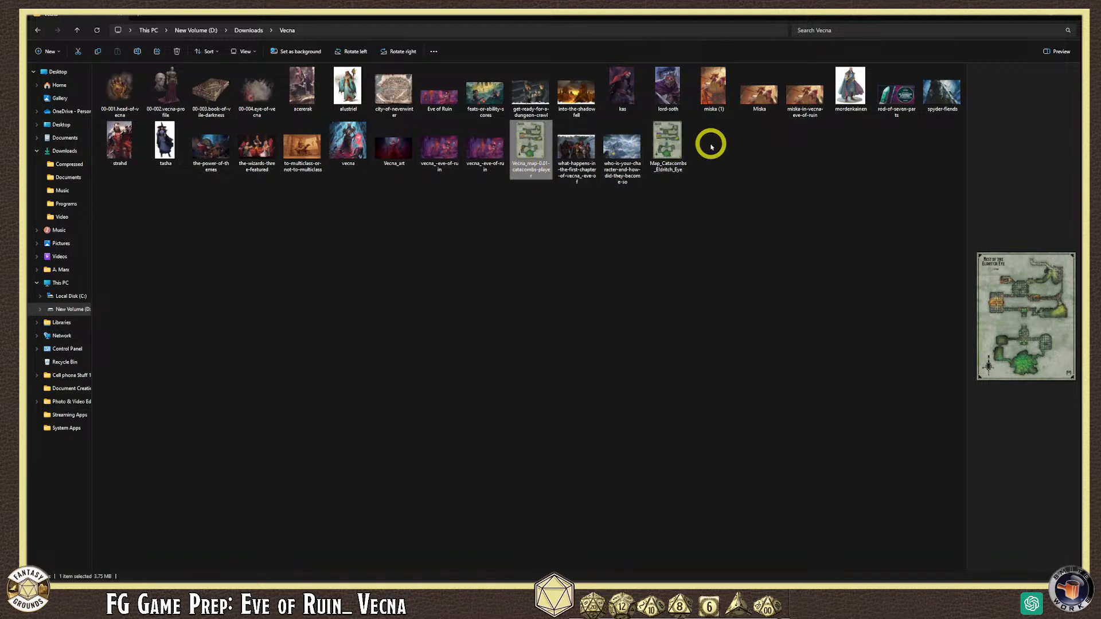
pyautogui.click(669, 149)
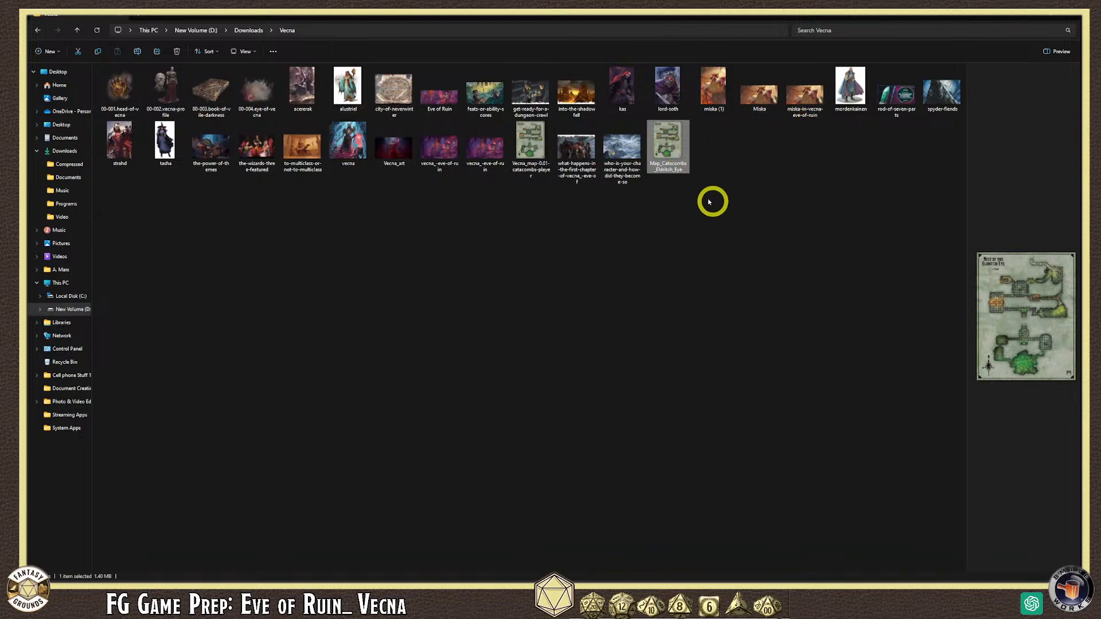
pyautogui.rightClick(675, 148)
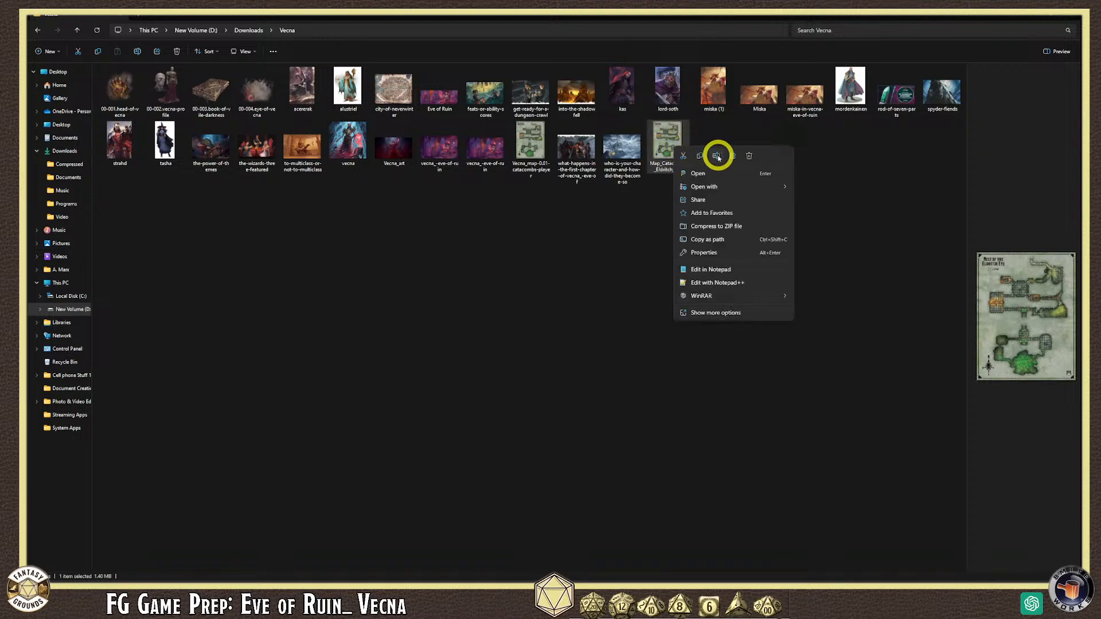
pyautogui.click(701, 157)
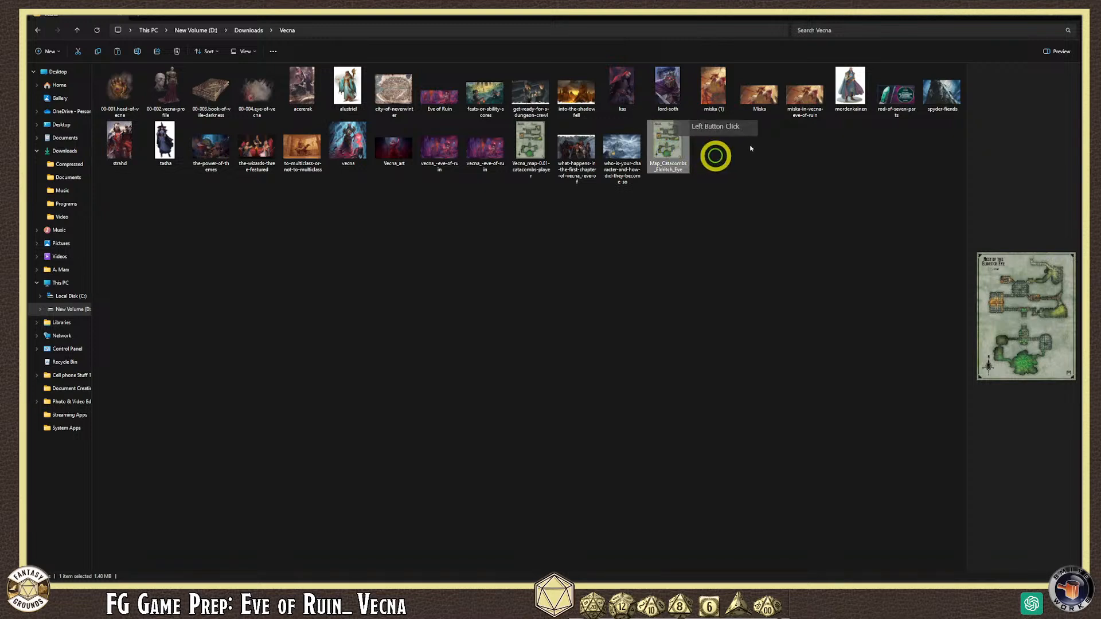
# - Minimize Explorer, close the campaign book and Story window, and show image assets
pyautogui.click(1032, 17)
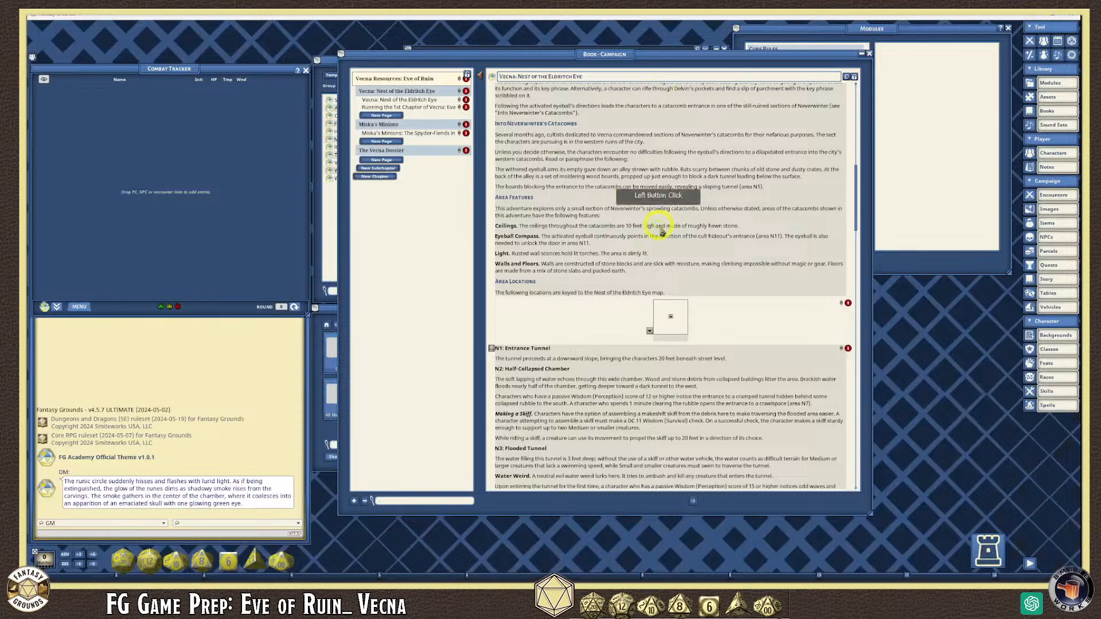
pyautogui.click(862, 53)
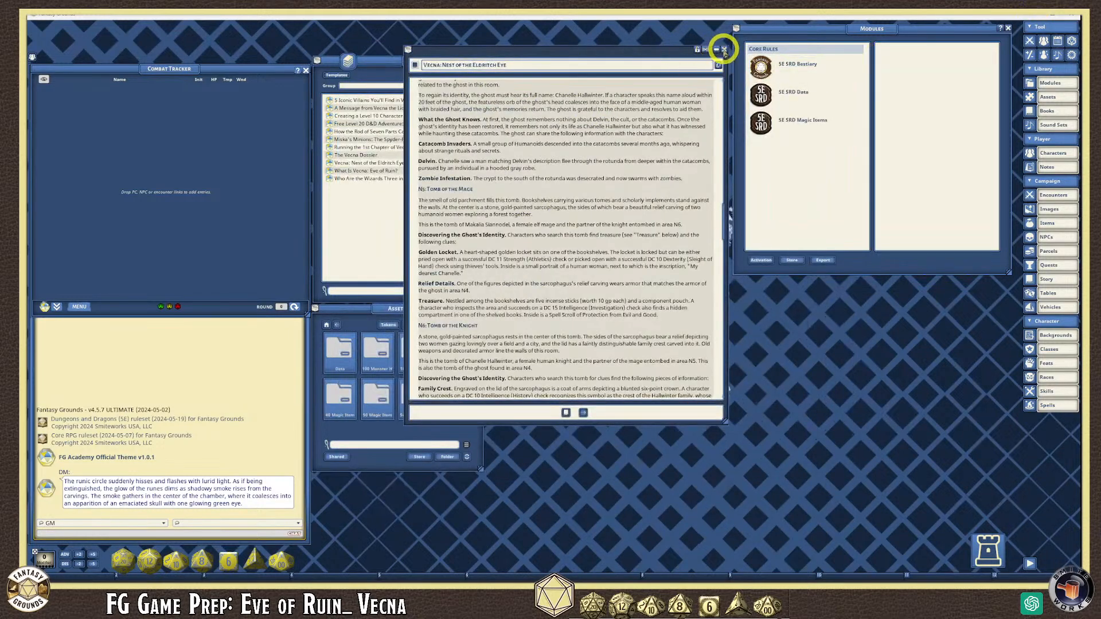
pyautogui.click(722, 48)
pyautogui.click(695, 201)
pyautogui.moveTo(406, 308)
pyautogui.mouseDown()
pyautogui.moveTo(432, 308)
pyautogui.moveTo(419, 307)
pyautogui.mouseUp()
pyautogui.click(453, 326)
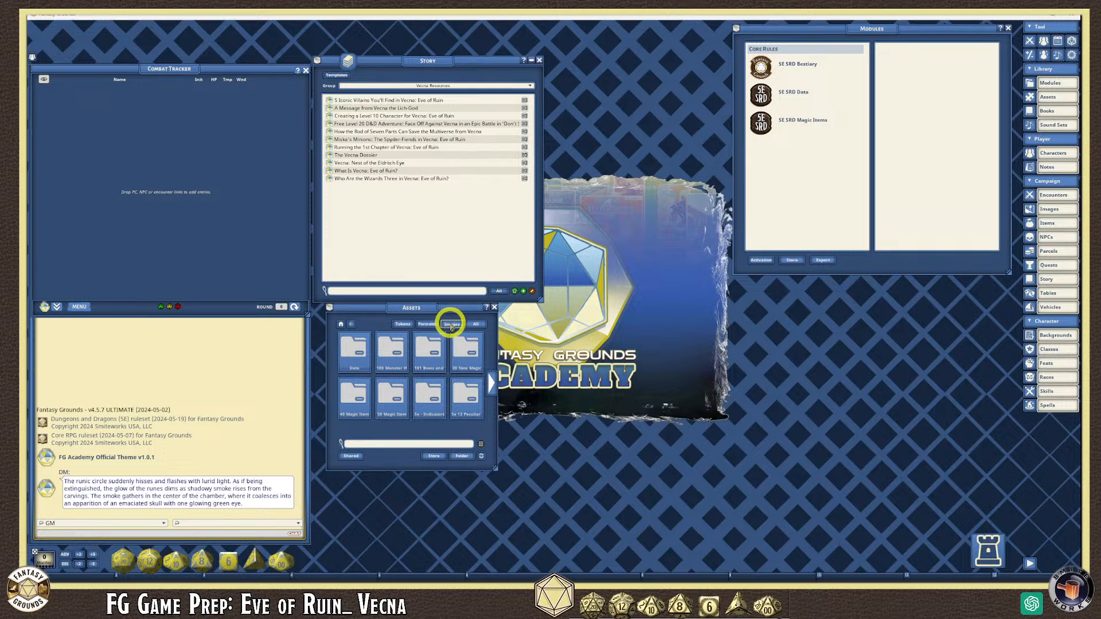
# - Create a new Maps folder in the campaign's images folder
pyautogui.click(465, 458)
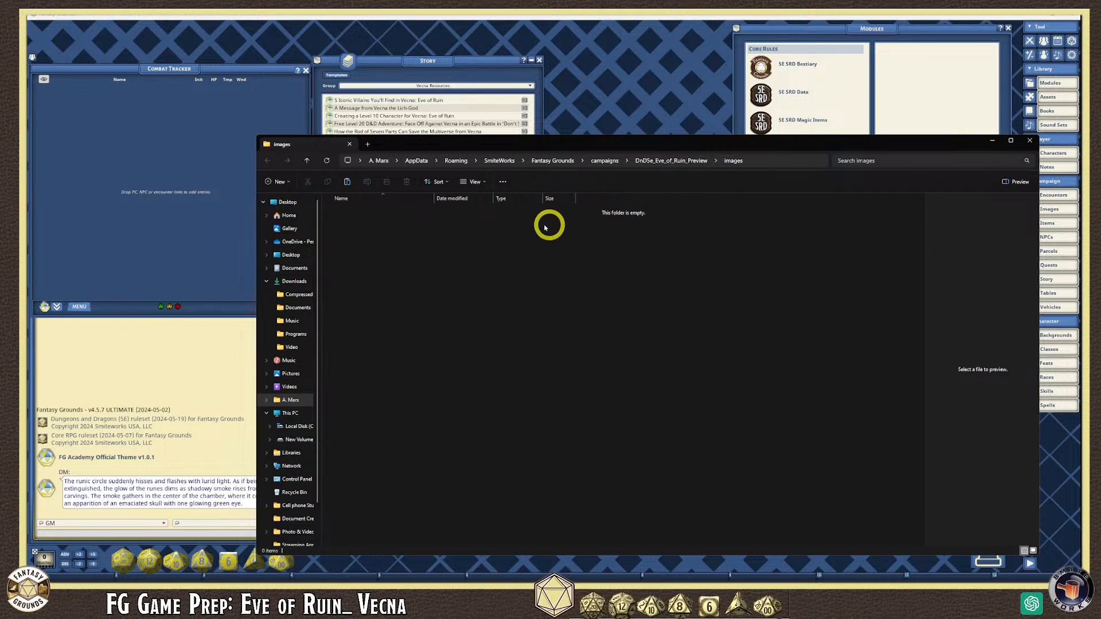
pyautogui.rightClick(374, 244)
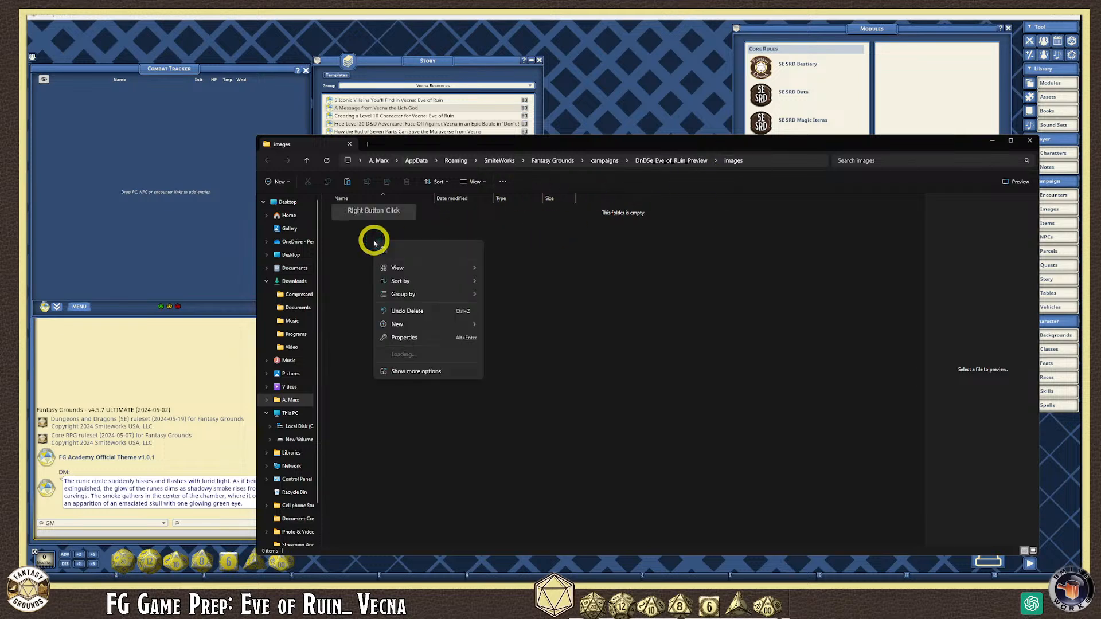
pyautogui.moveTo(415, 275)
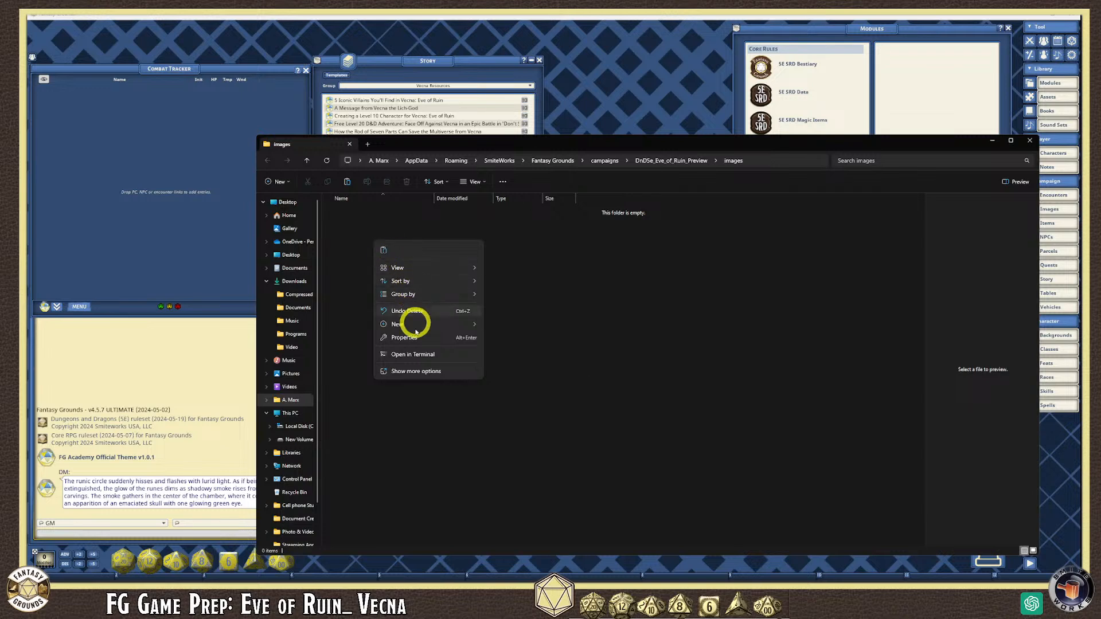
pyautogui.moveTo(417, 324)
pyautogui.click(503, 327)
pyautogui.write('Ma')
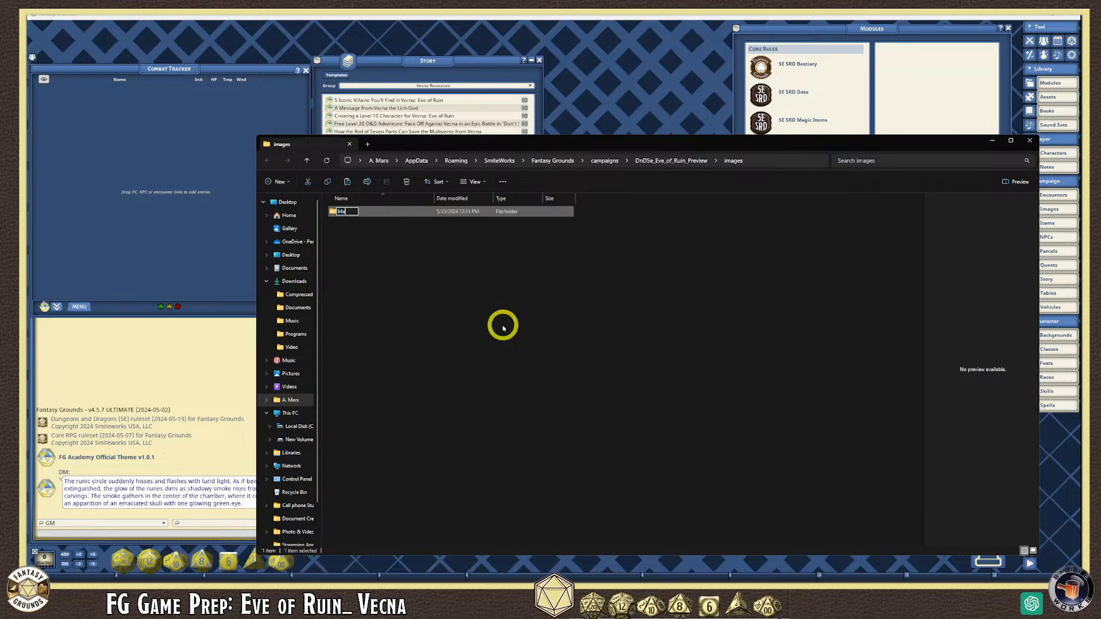
pyautogui.click(503, 328)
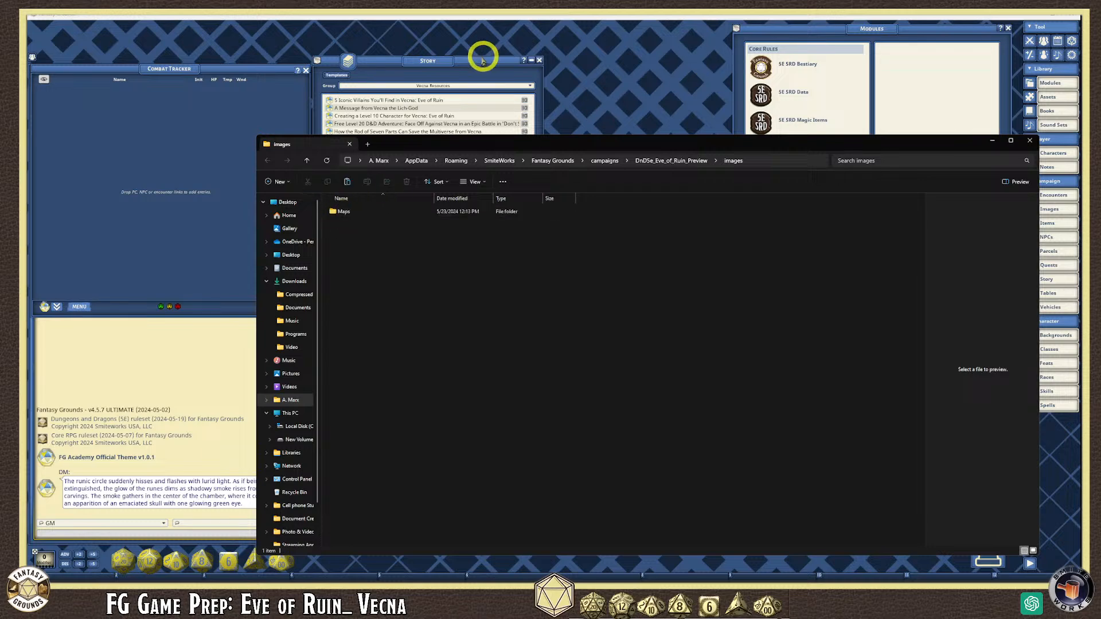
pyautogui.click(459, 61)
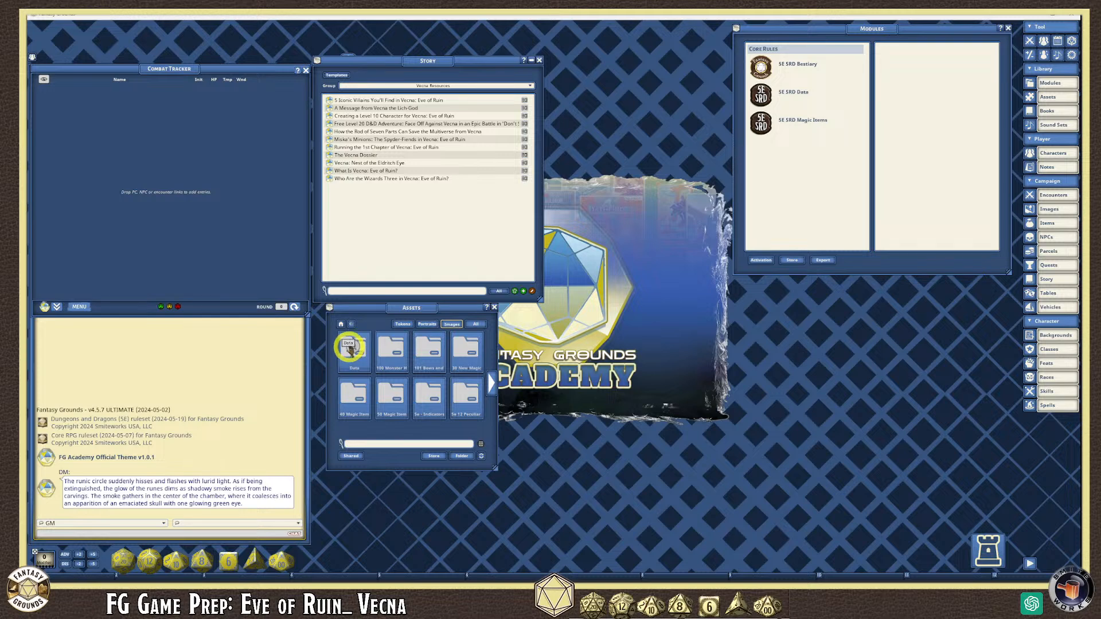
# - Reopen the images folder, enter the Maps folder, then close its window
pyautogui.click(465, 459)
pyautogui.doubleClick(338, 209)
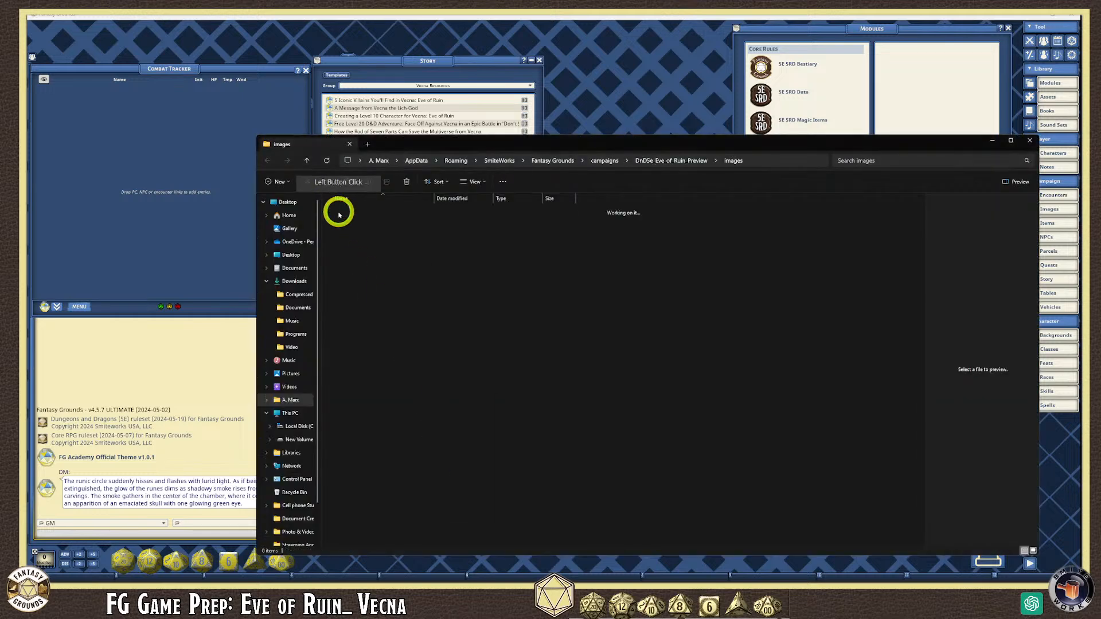
pyautogui.rightClick(370, 226)
pyautogui.click(599, 290)
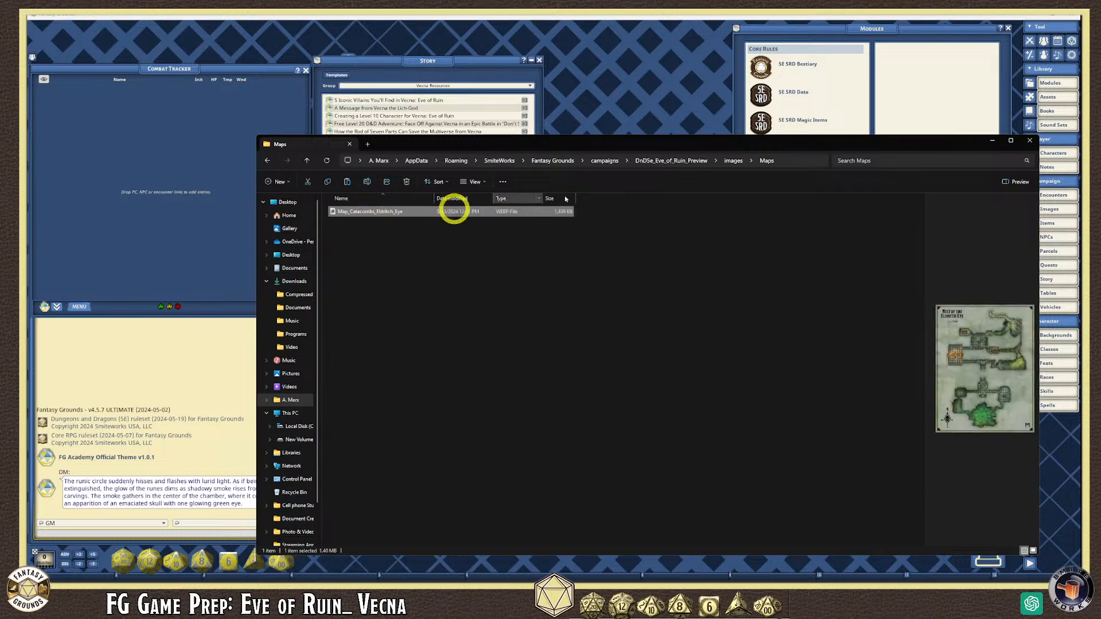
pyautogui.click(1030, 140)
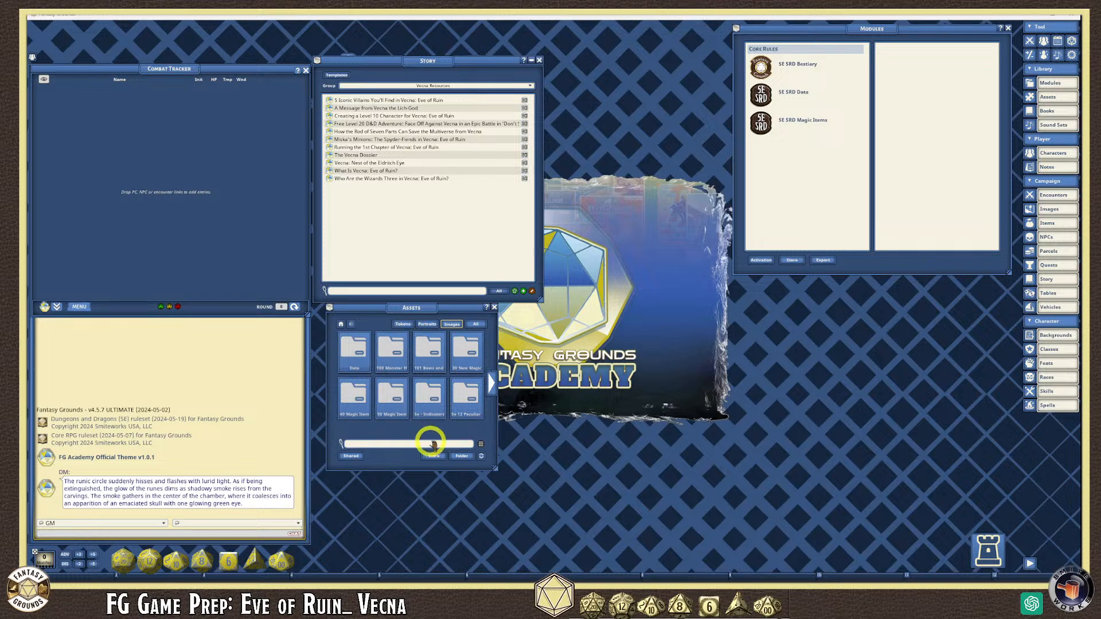
# - Refresh the assets and preview the catacomb map under Campaign > Maps
pyautogui.click(481, 457)
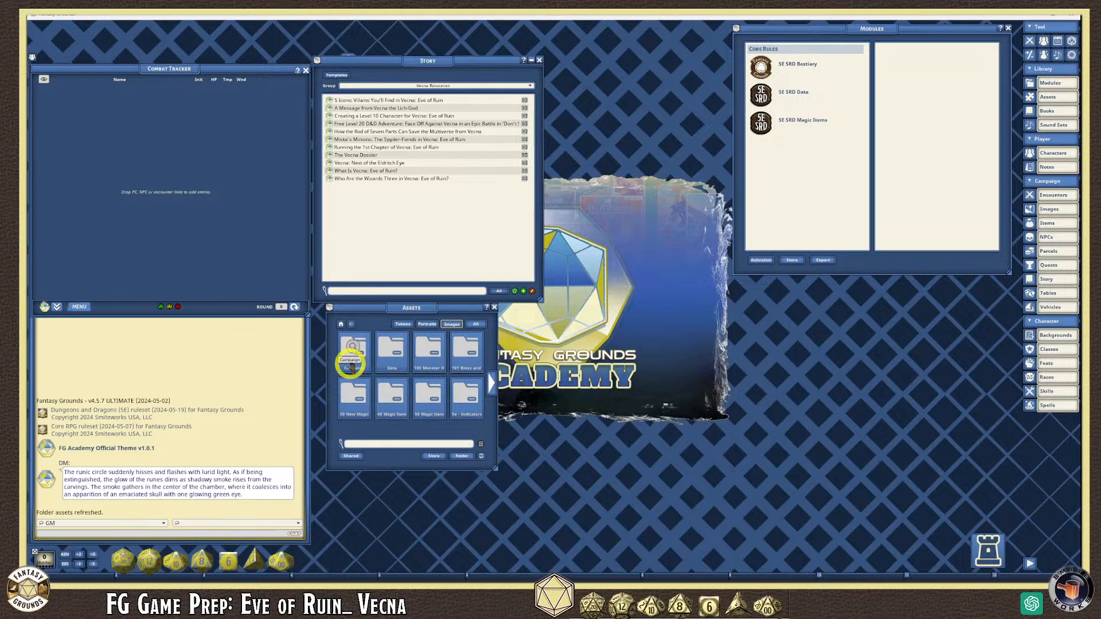
pyautogui.click(351, 366)
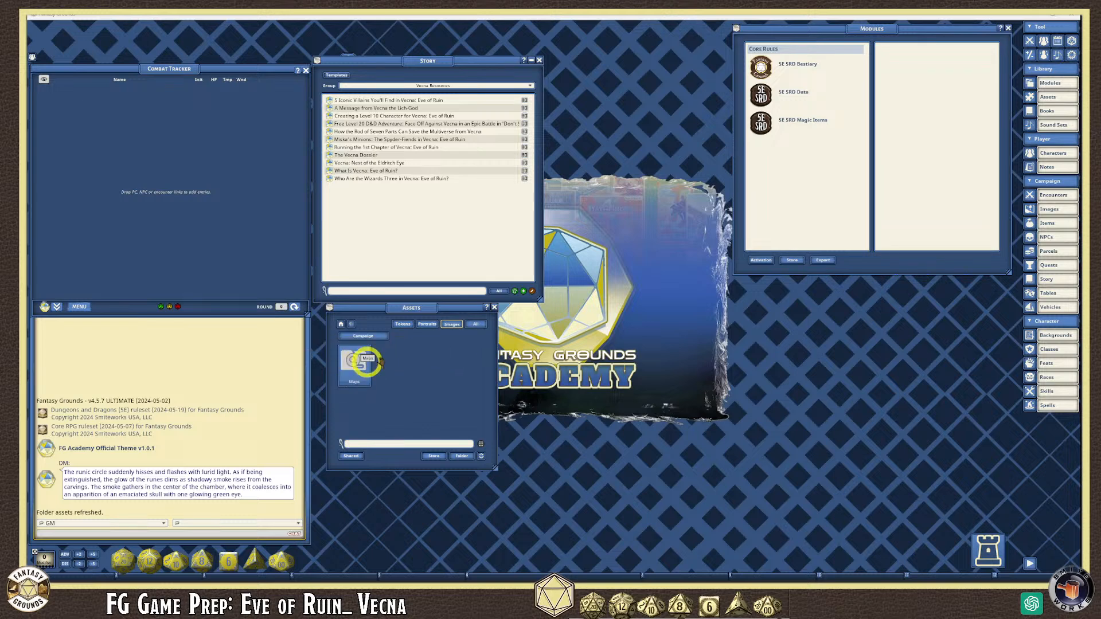
pyautogui.click(361, 363)
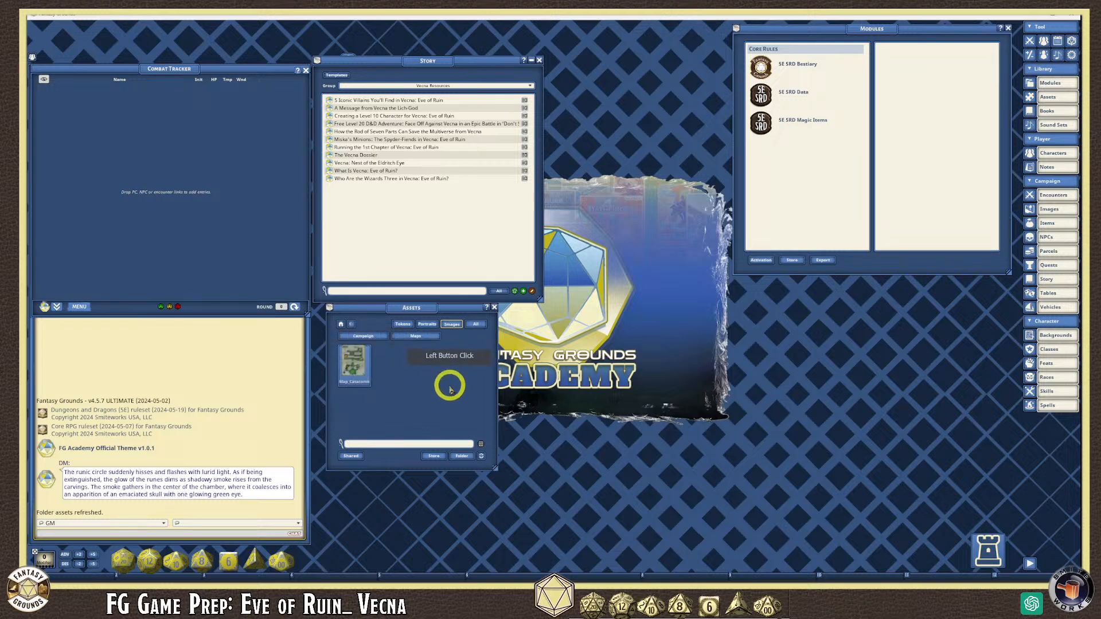
pyautogui.click(355, 368)
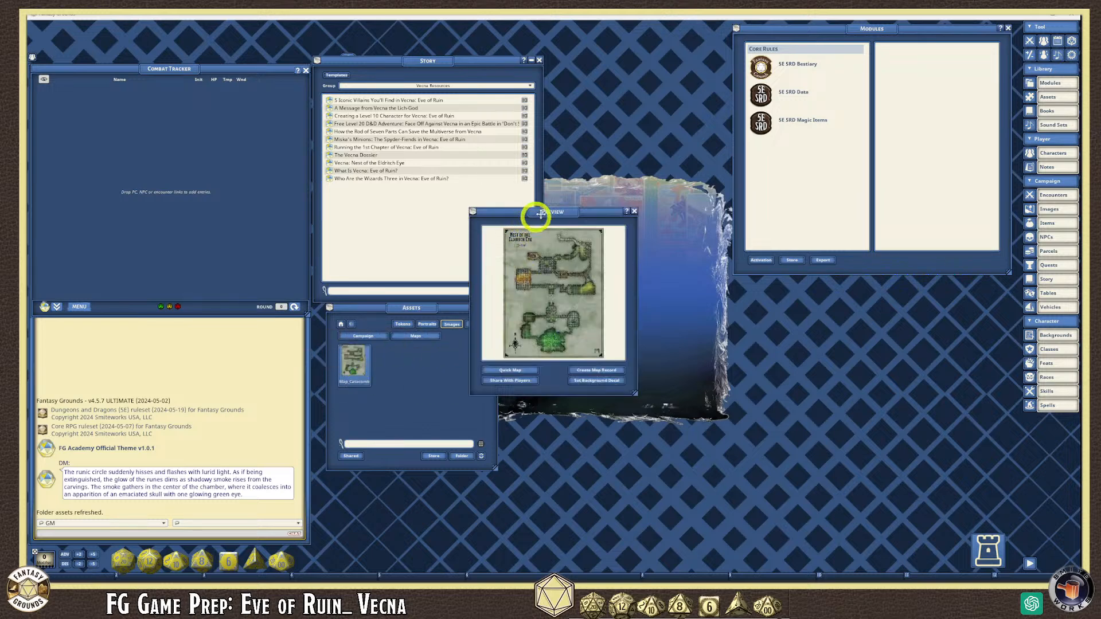
# - Move and enlarge the map's Preview window
pyautogui.moveTo(526, 213); pyautogui.dragTo(555, 117)
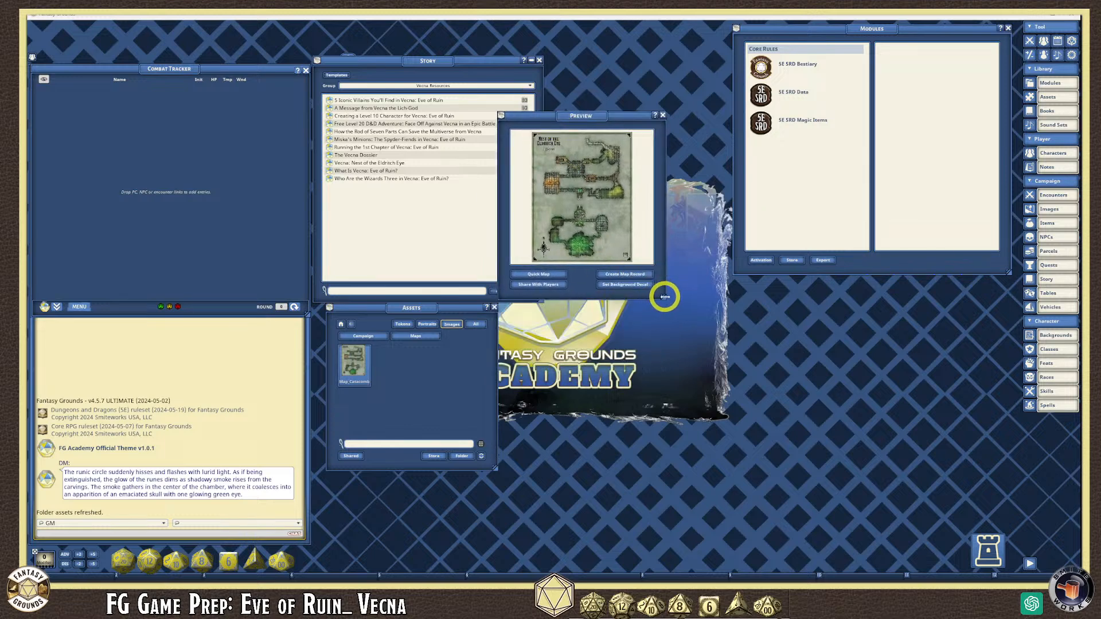
pyautogui.moveTo(664, 297); pyautogui.dragTo(761, 445)
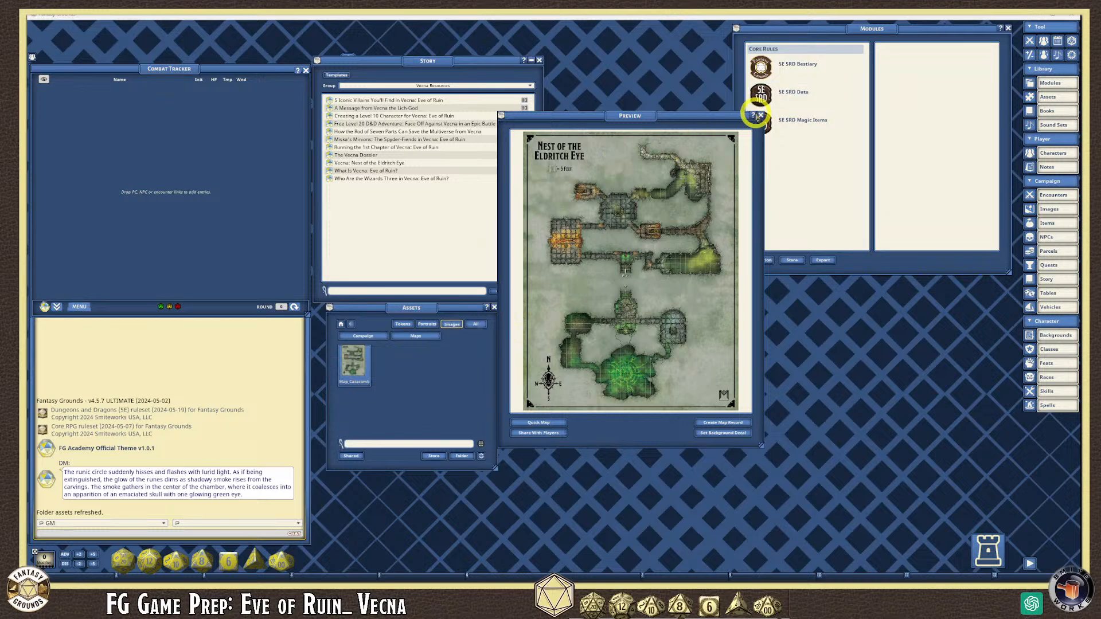
pyautogui.click(723, 423)
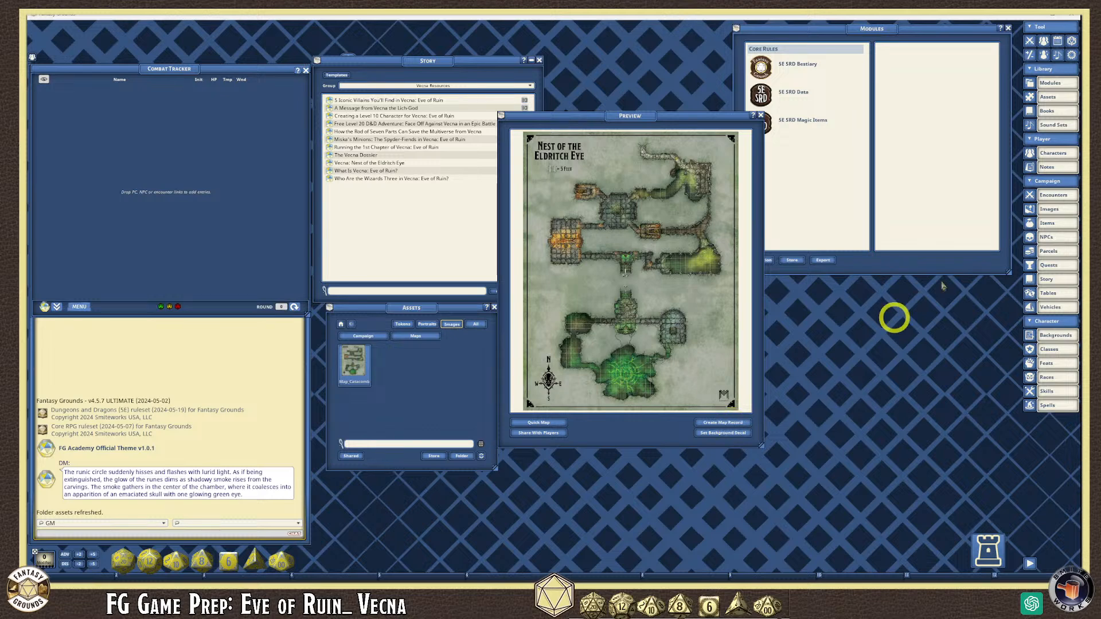
pyautogui.moveTo(629, 116); pyautogui.dragTo(570, 71)
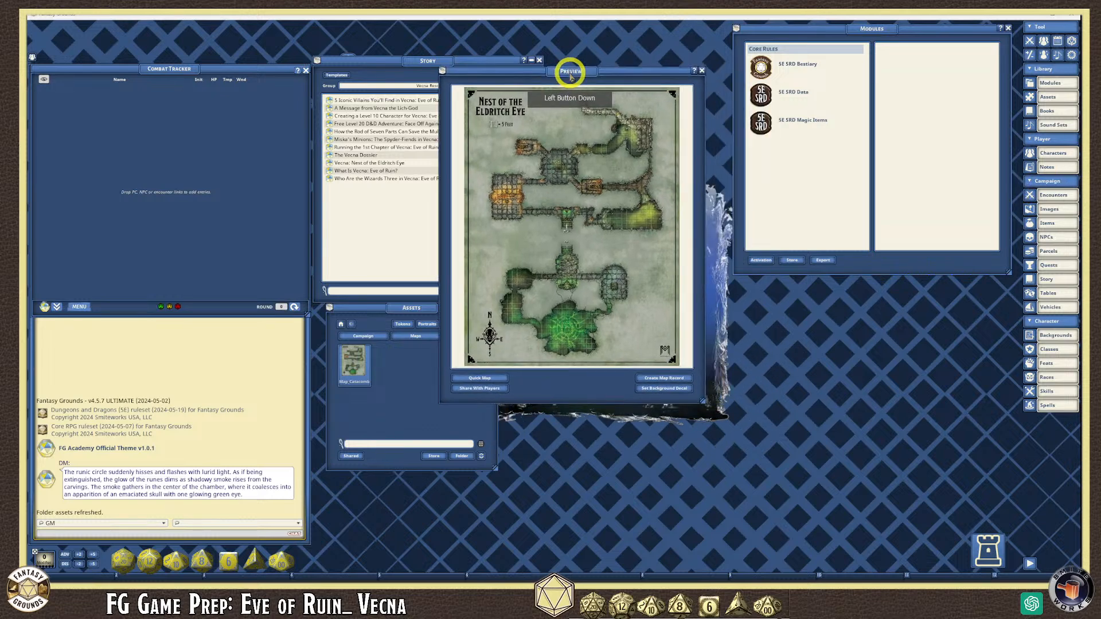
# - Open the campaign Images list and put its group list into edit mode
pyautogui.click(1058, 210)
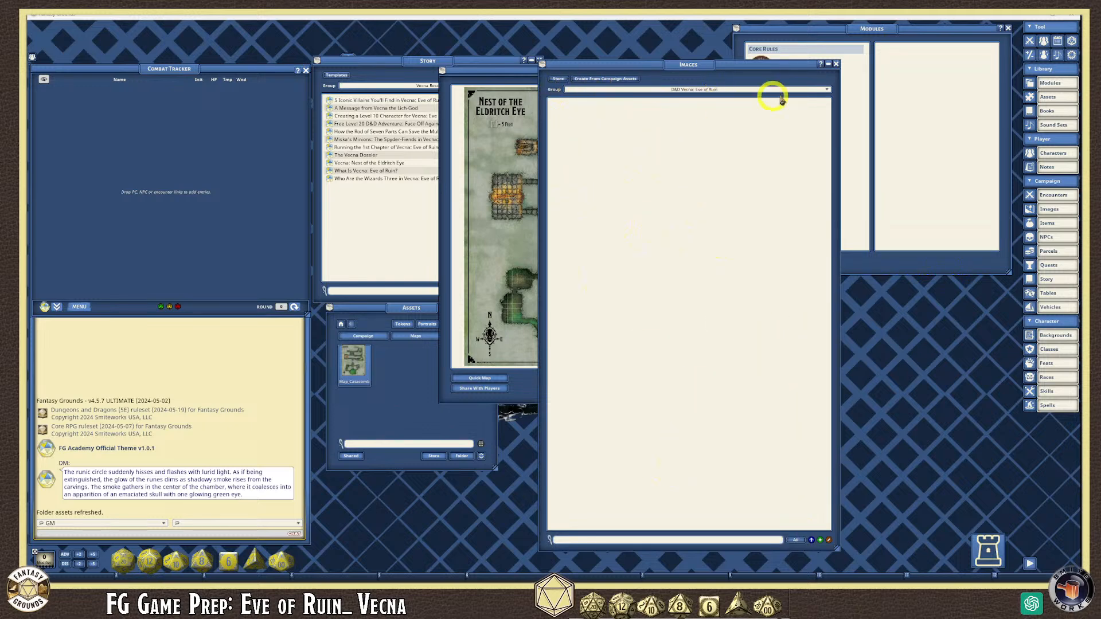
pyautogui.click(827, 92)
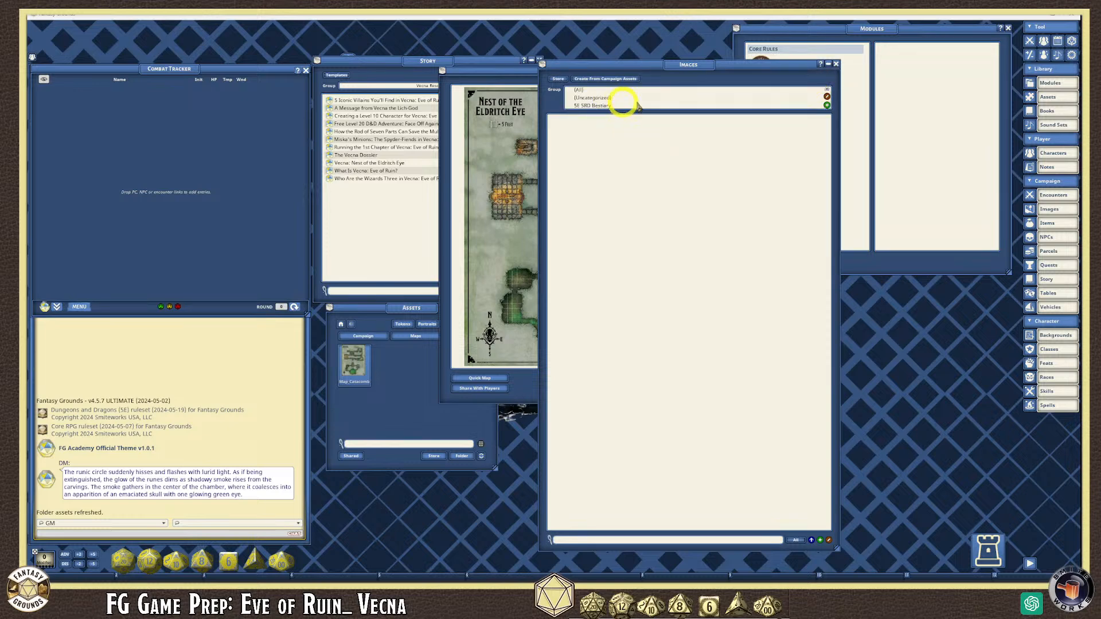
pyautogui.click(829, 103)
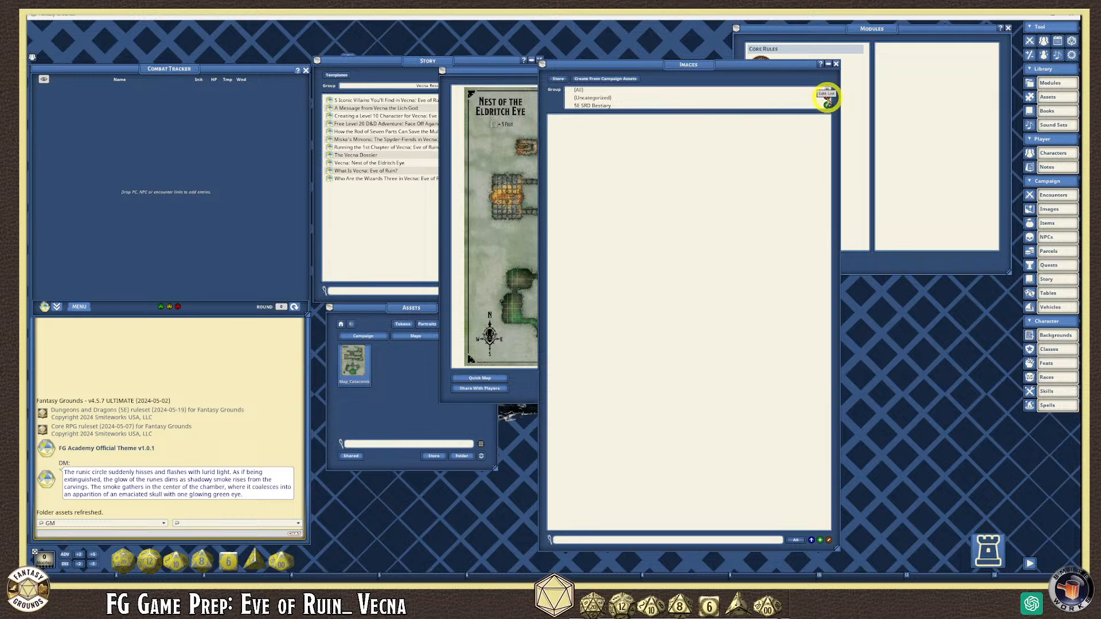
pyautogui.click(580, 90)
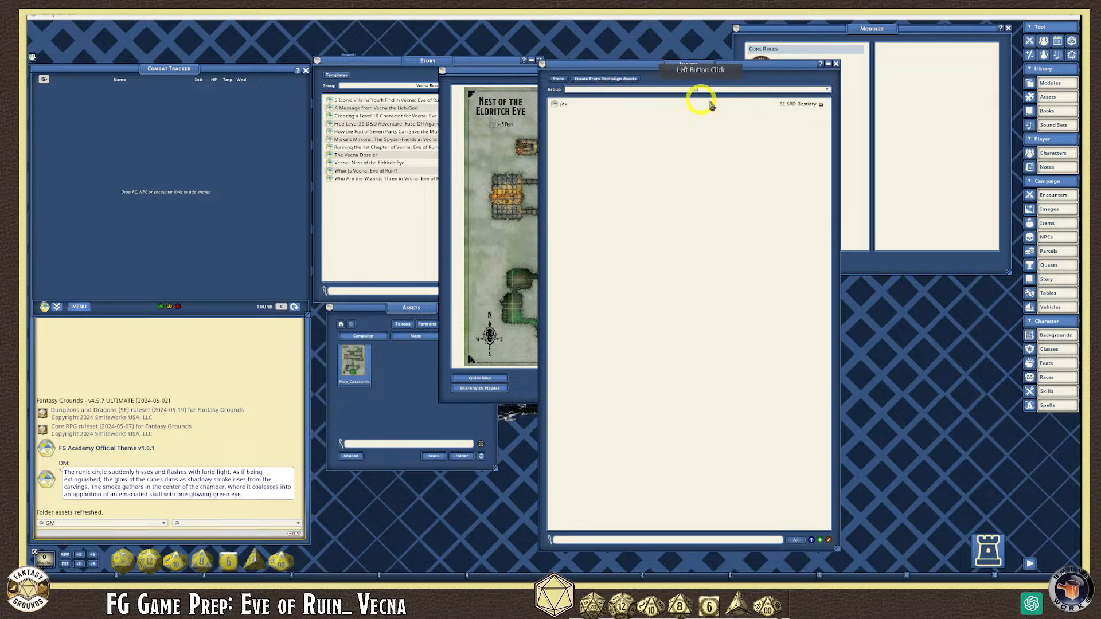
# - Add an image group named Eldritch Eye_Vecna and show it in the list
pyautogui.click(827, 92)
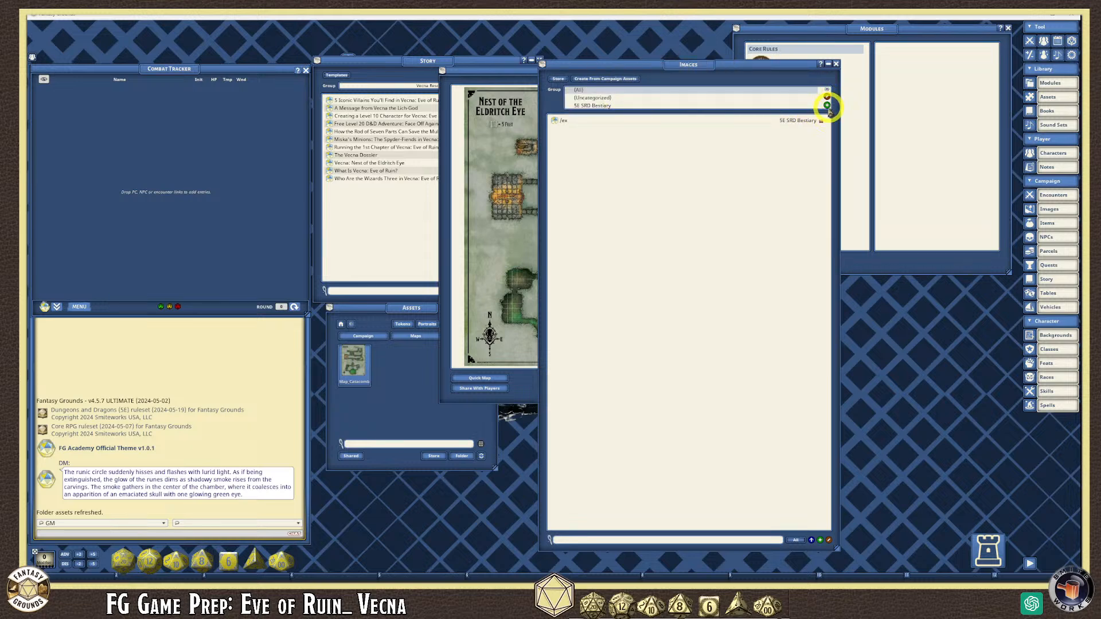
pyautogui.click(826, 105)
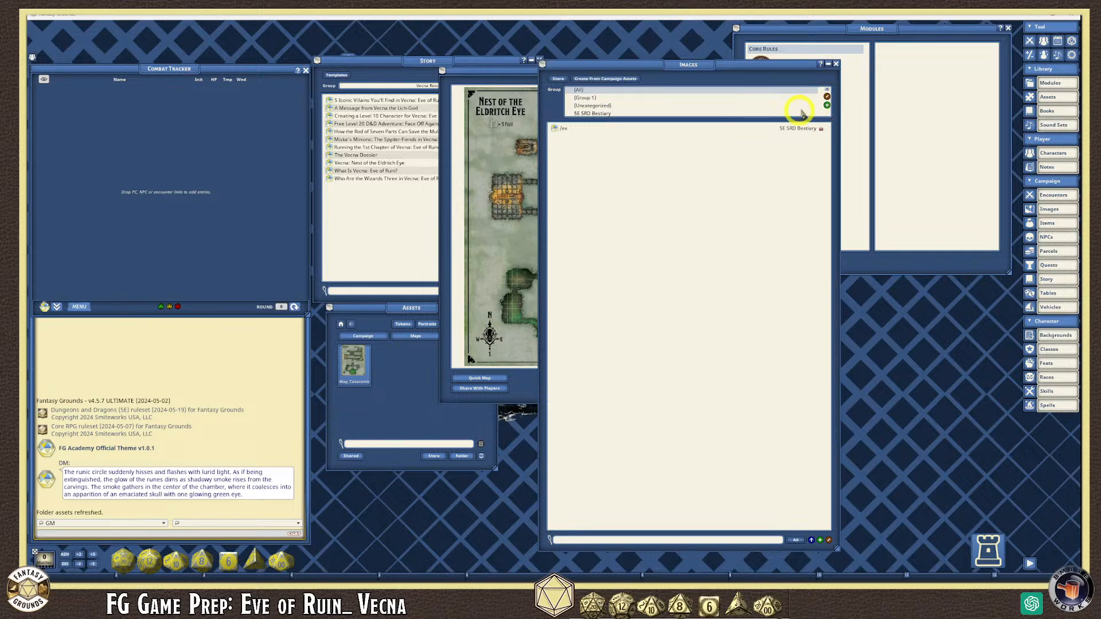
pyautogui.click(826, 96)
pyautogui.click(563, 100)
pyautogui.press('BackSpace')
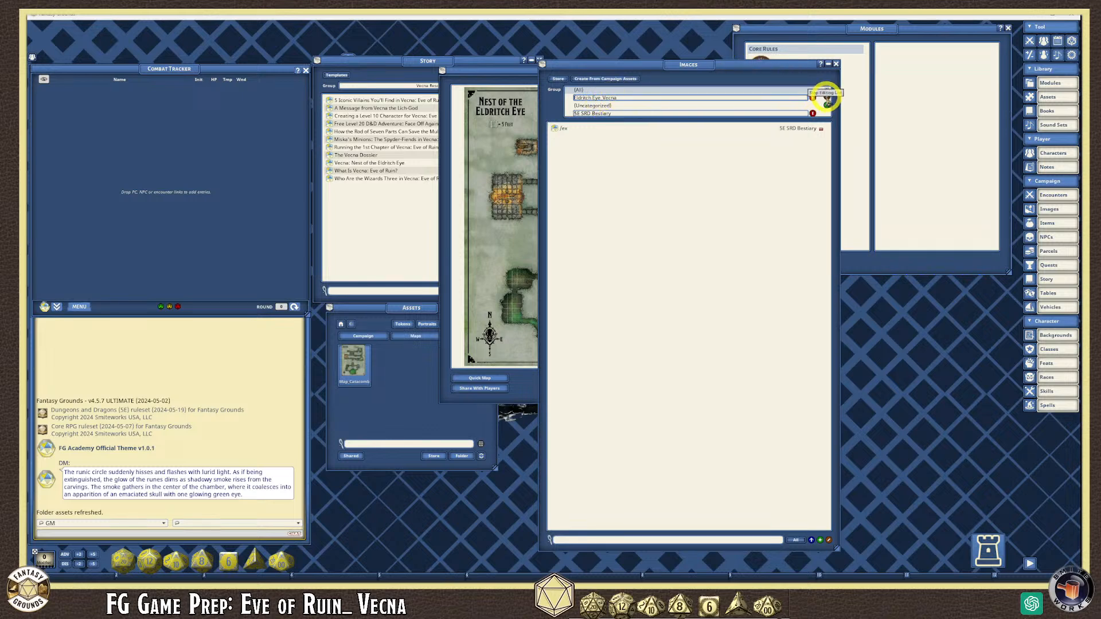
pyautogui.click(827, 101)
pyautogui.click(597, 113)
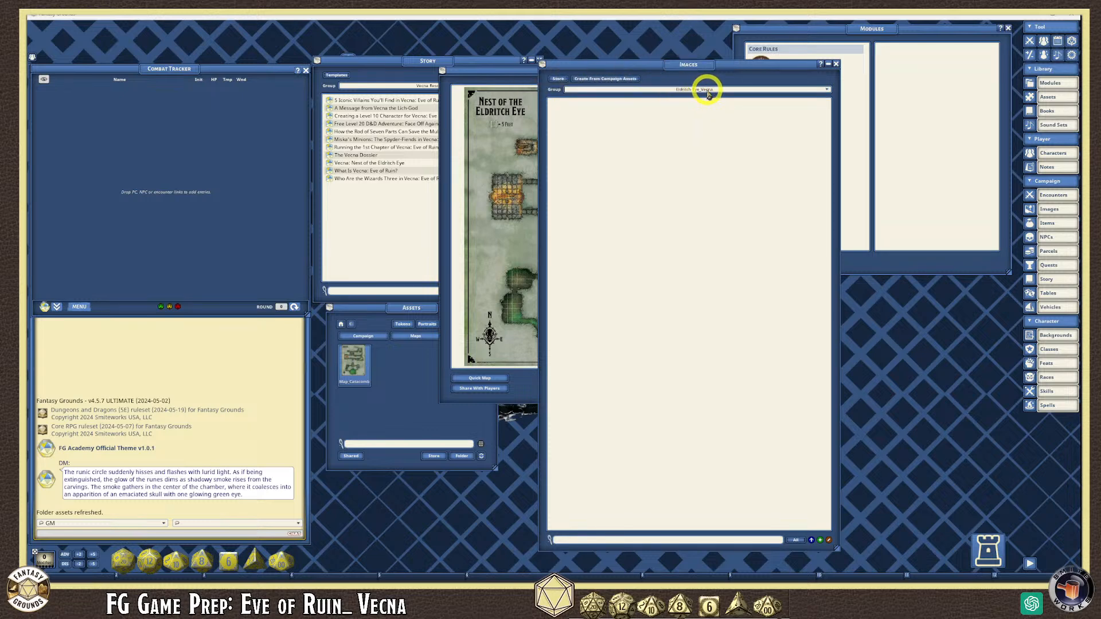
pyautogui.moveTo(710, 64); pyautogui.dragTo(837, 59)
pyautogui.moveTo(640, 71); pyautogui.dragTo(475, 66)
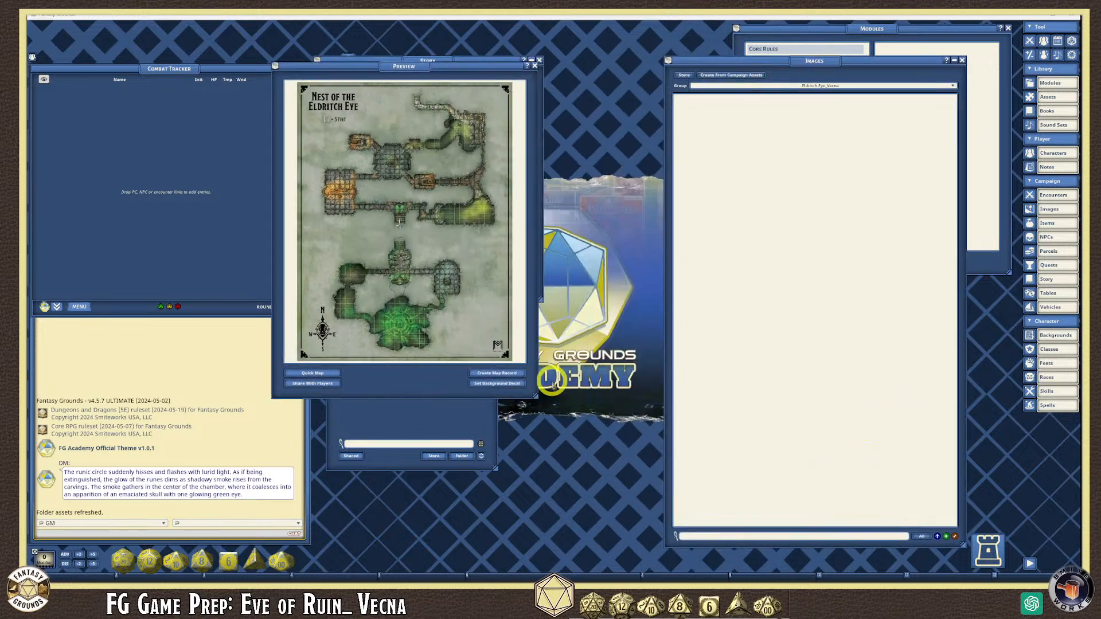
# - Create the Map_Catacombs_Eldritch_Eye image record from the map Preview
pyautogui.click(498, 374)
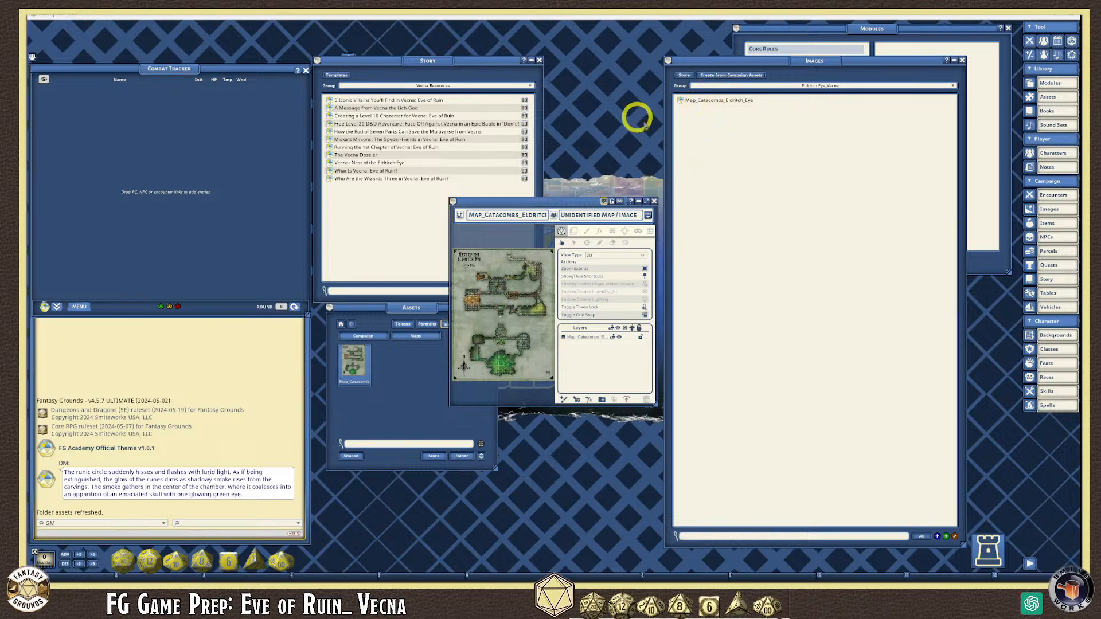
# - Move the map image window to the top-left and enlarge it
pyautogui.moveTo(567, 202); pyautogui.dragTo(418, 86)
pyautogui.moveTo(505, 284); pyautogui.dragTo(718, 475)
pyautogui.scroll(5, 437, 307)
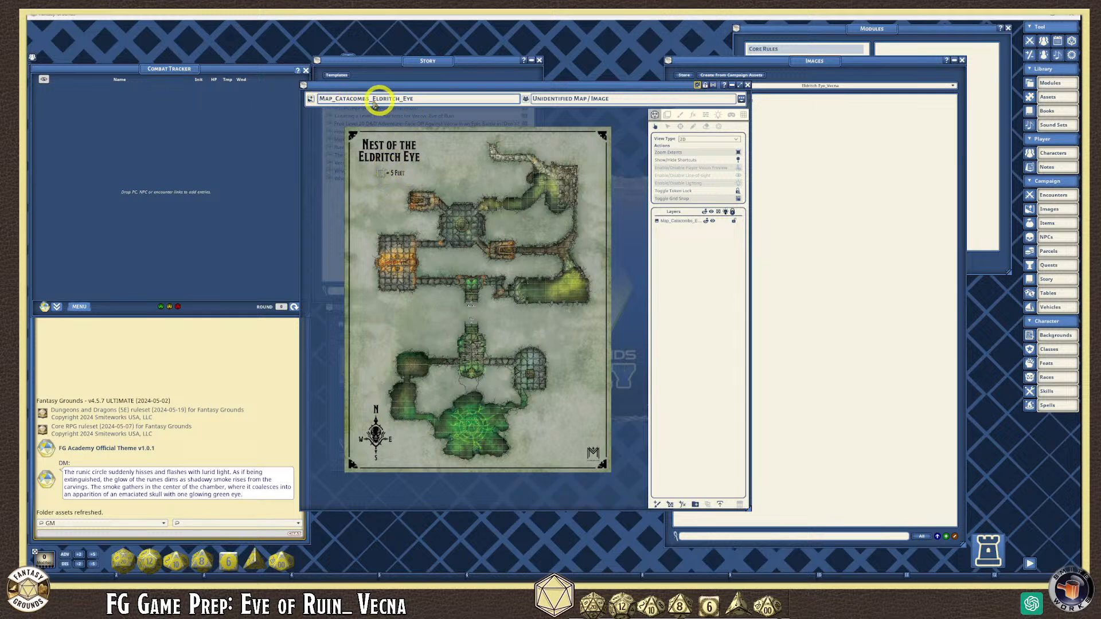
# - Enter 'Dungeon' as the map's unidentified name
pyautogui.click(597, 101)
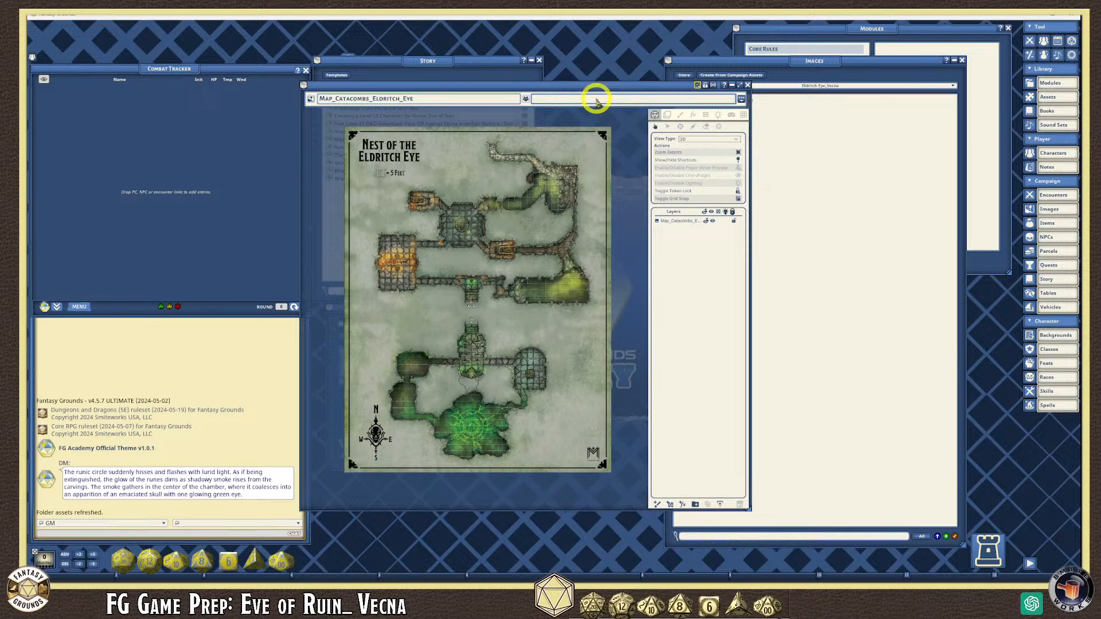
pyautogui.click(698, 86)
pyautogui.click(596, 98)
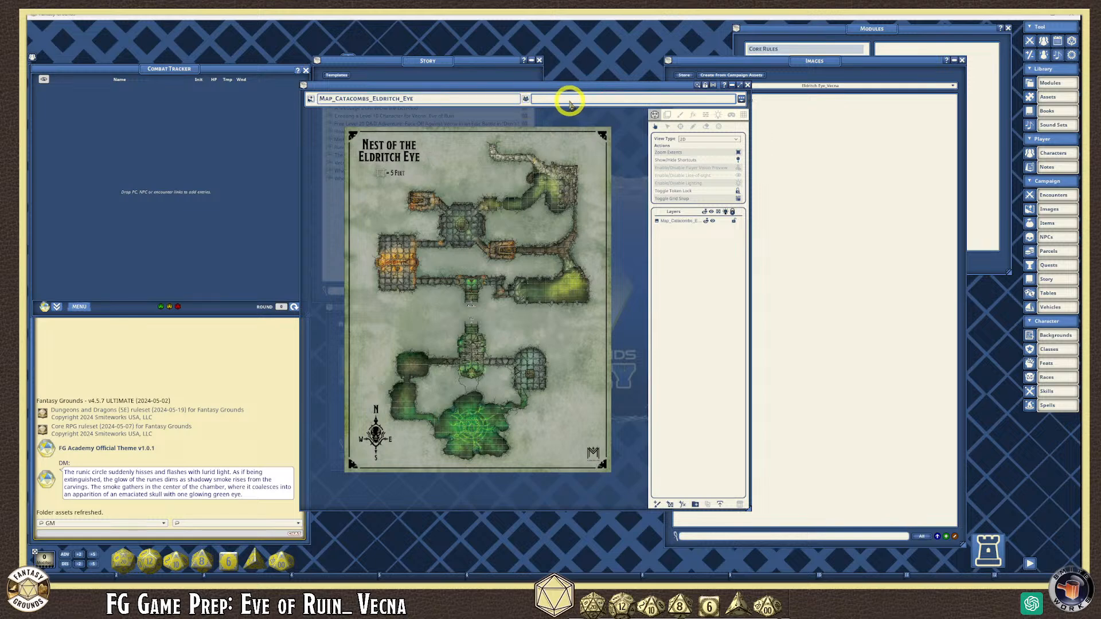
pyautogui.click(574, 102)
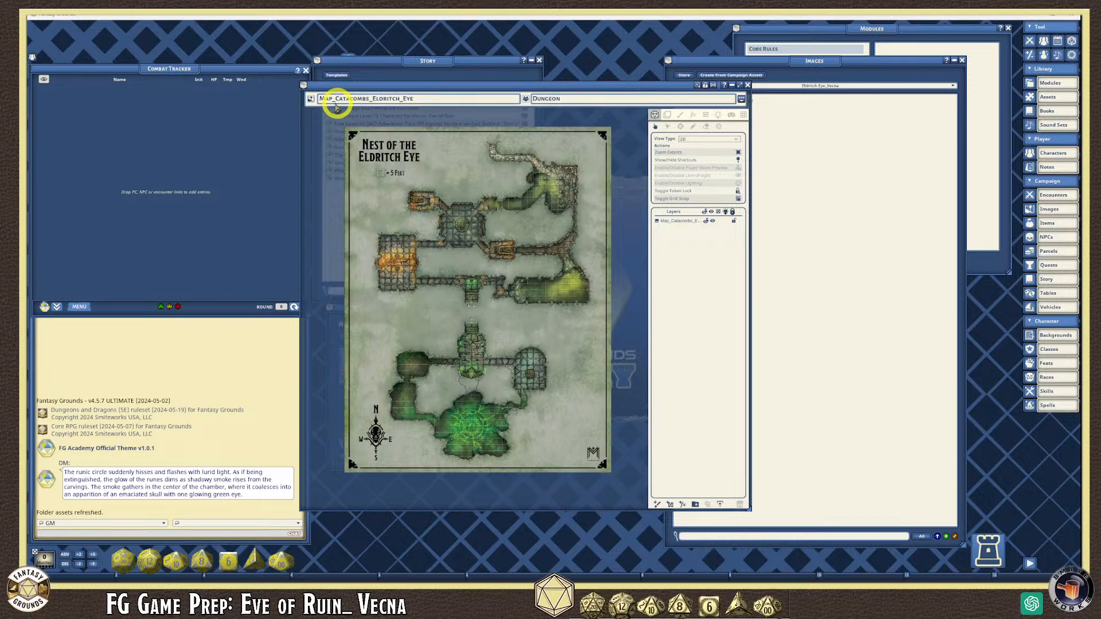
pyautogui.scroll(2, 446, 314)
pyautogui.scroll(-2, 446, 311)
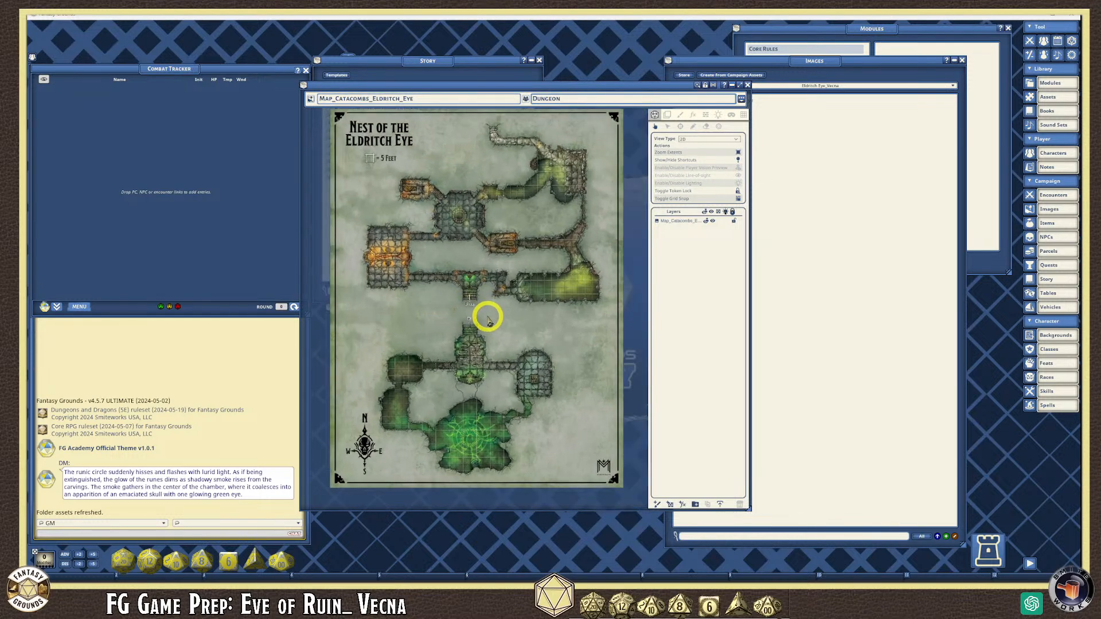
pyautogui.scroll(2, 487, 317)
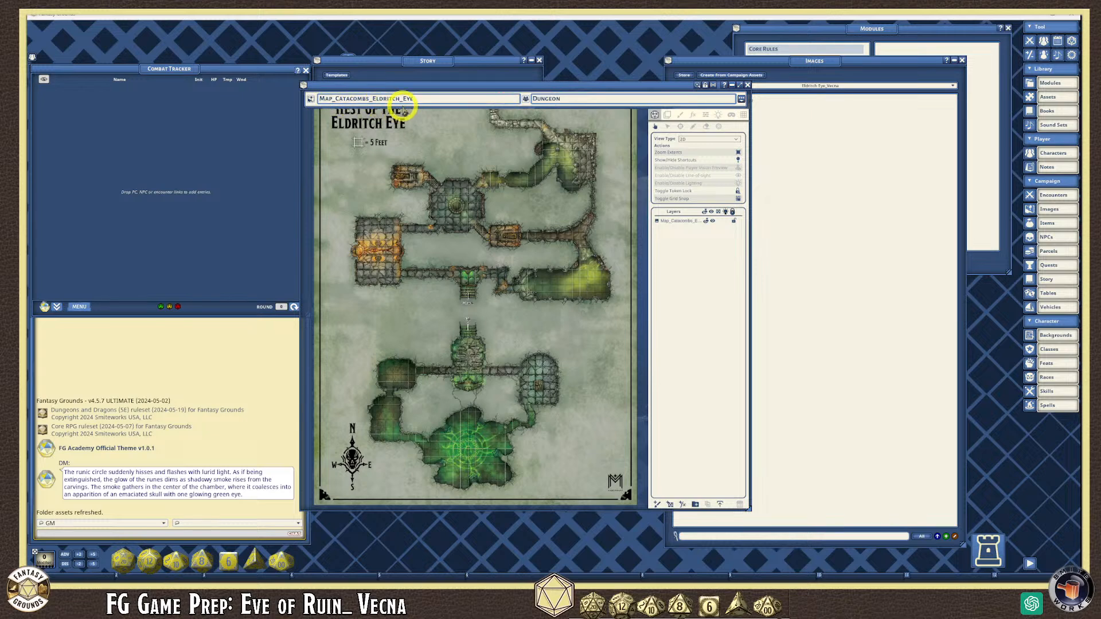
pyautogui.scroll(2, 492, 232)
pyautogui.scroll(-2, 492, 232)
pyautogui.scroll(1, 492, 232)
pyautogui.scroll(-1, 491, 232)
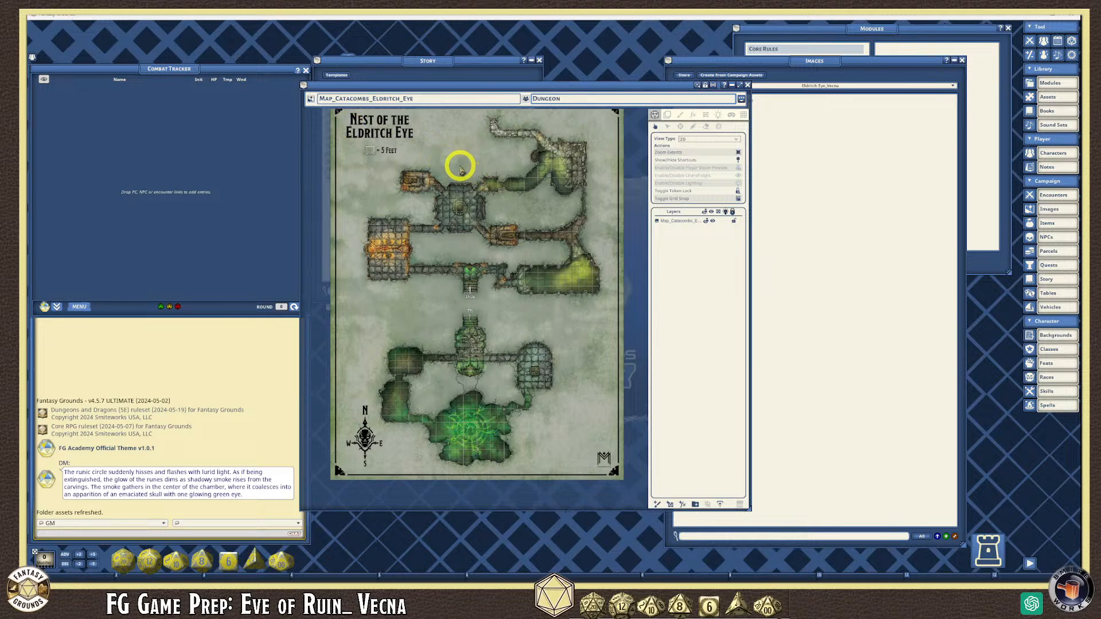
pyautogui.scroll(1, 463, 233)
pyautogui.scroll(-1, 463, 234)
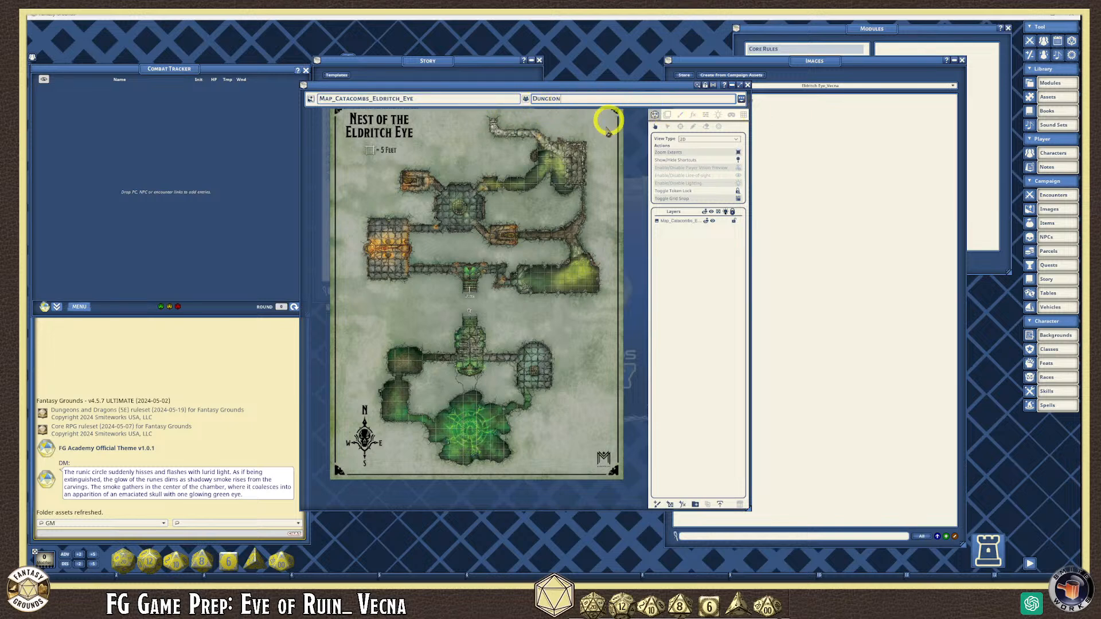
pyautogui.scroll(2, 533, 228)
pyautogui.scroll(-3, 533, 228)
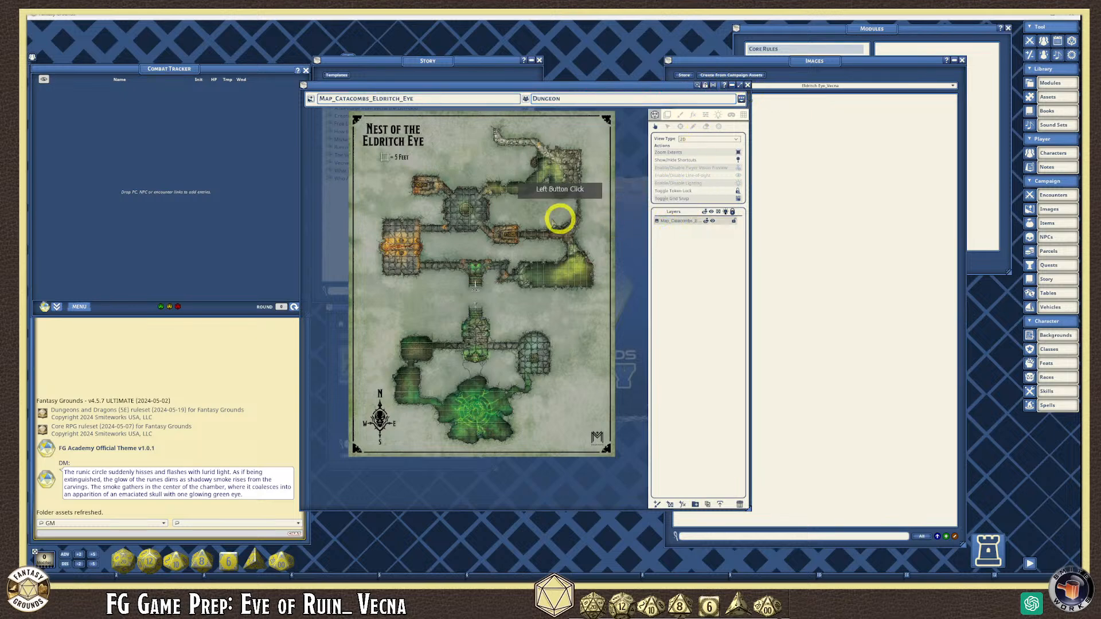
pyautogui.scroll(2, 573, 235)
pyautogui.scroll(4, 528, 241)
pyautogui.scroll(-7, 524, 243)
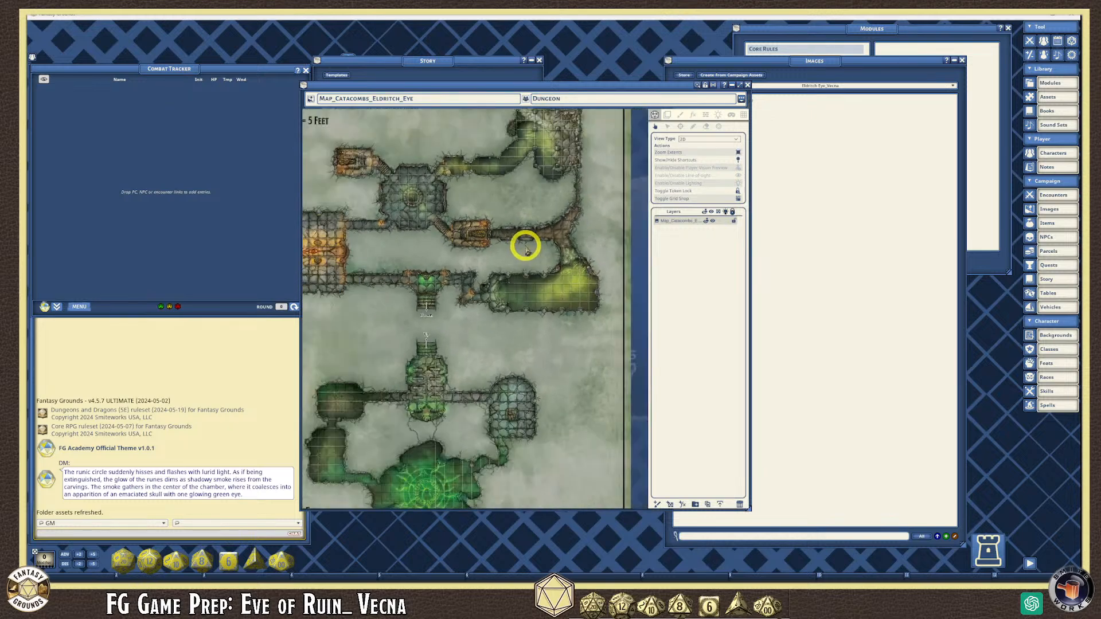
pyautogui.scroll(2, 456, 232)
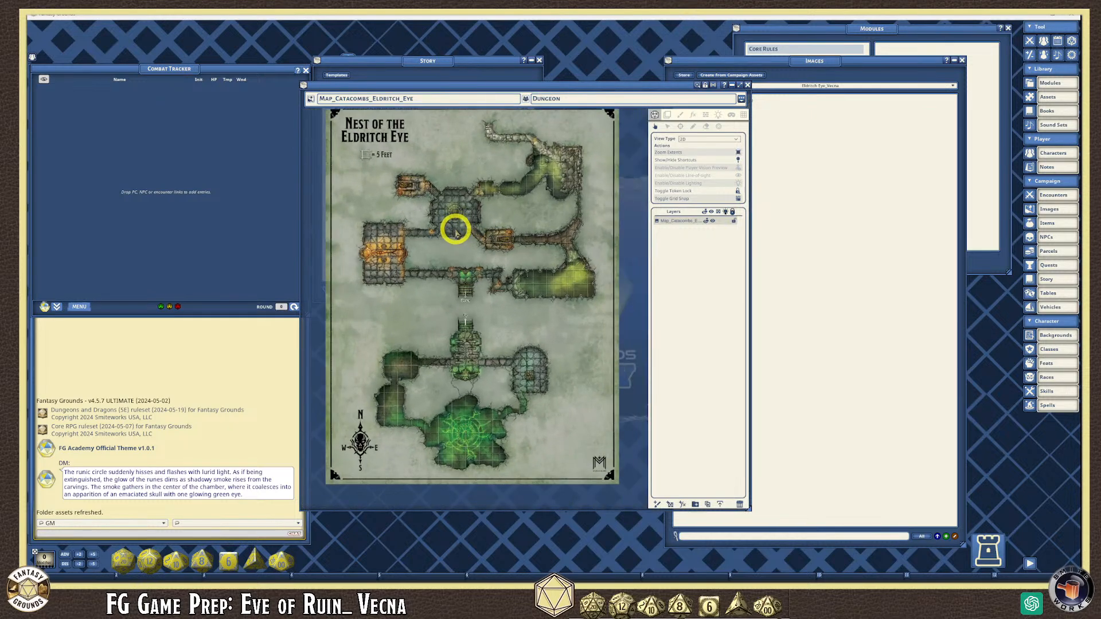
pyautogui.scroll(2, 456, 231)
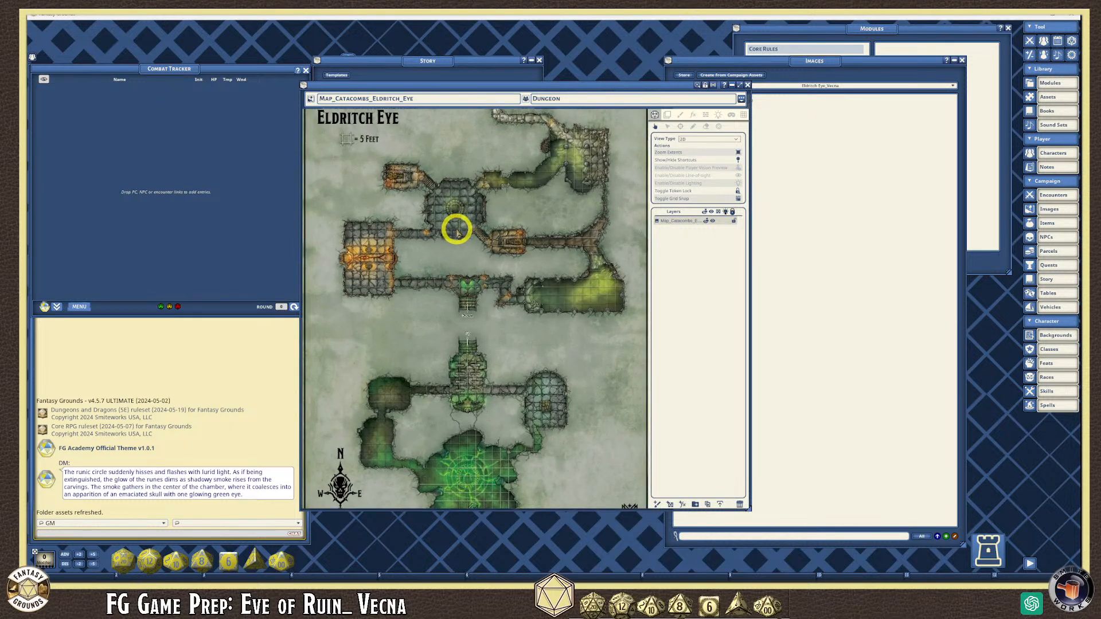
pyautogui.scroll(-2, 456, 231)
pyautogui.scroll(4, 452, 221)
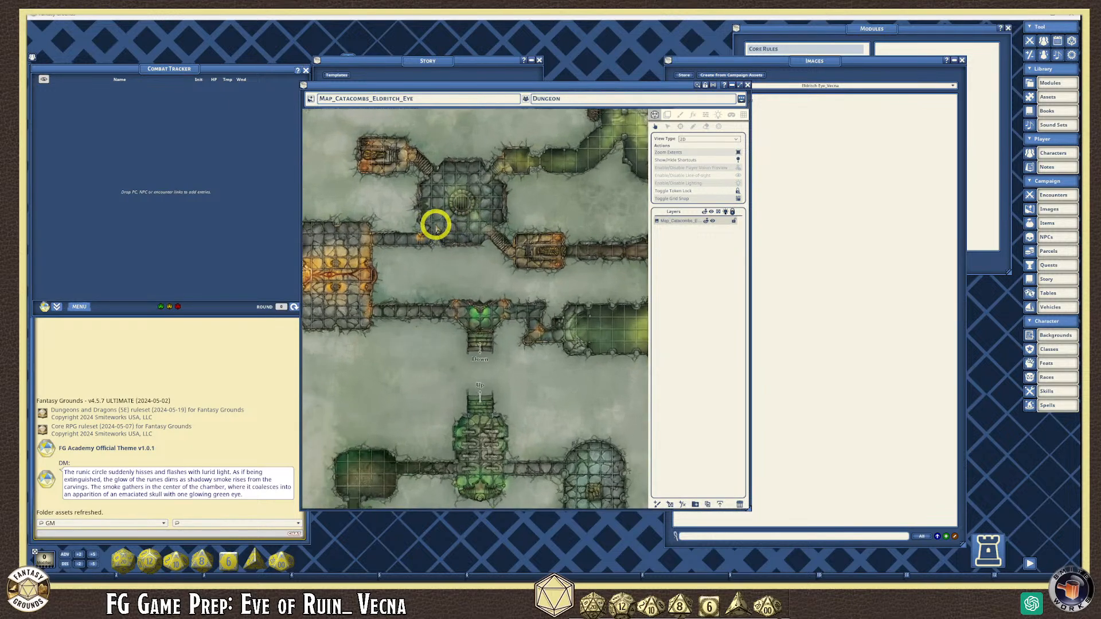
pyautogui.scroll(5, 436, 225)
pyautogui.scroll(-4, 436, 225)
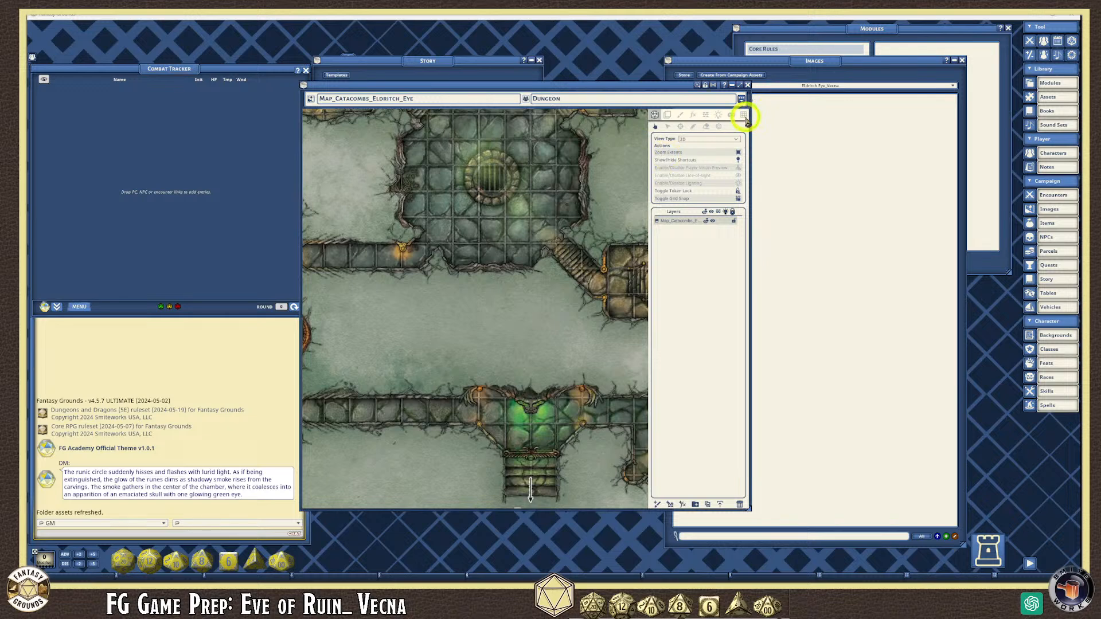
# - Turn on the square grid overlay for the catacomb map
pyautogui.click(745, 117)
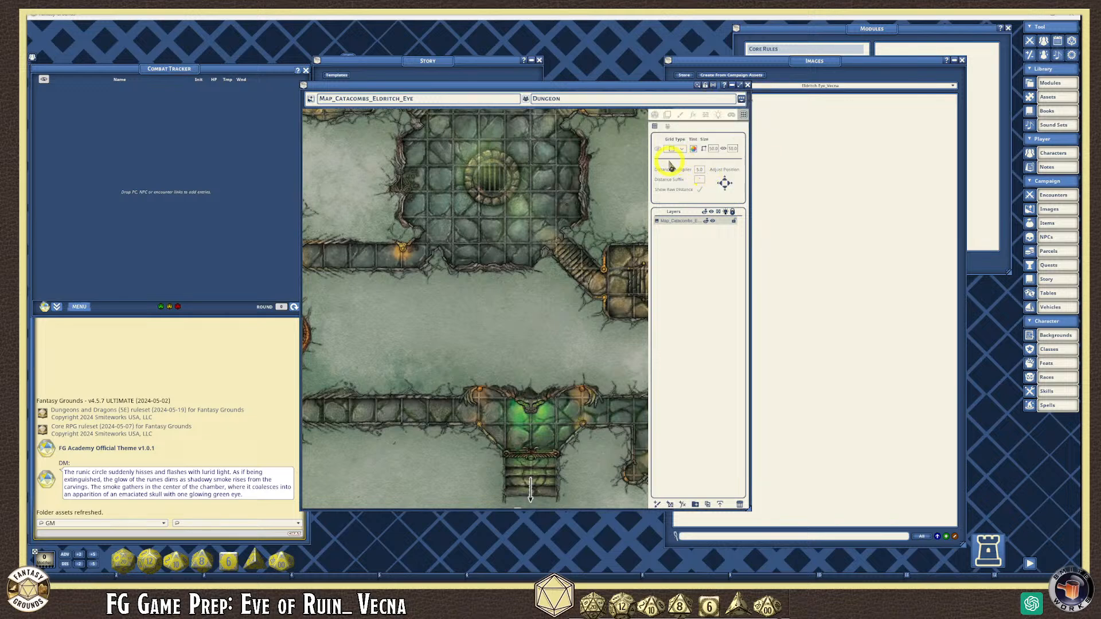
pyautogui.scroll(-4, 514, 195)
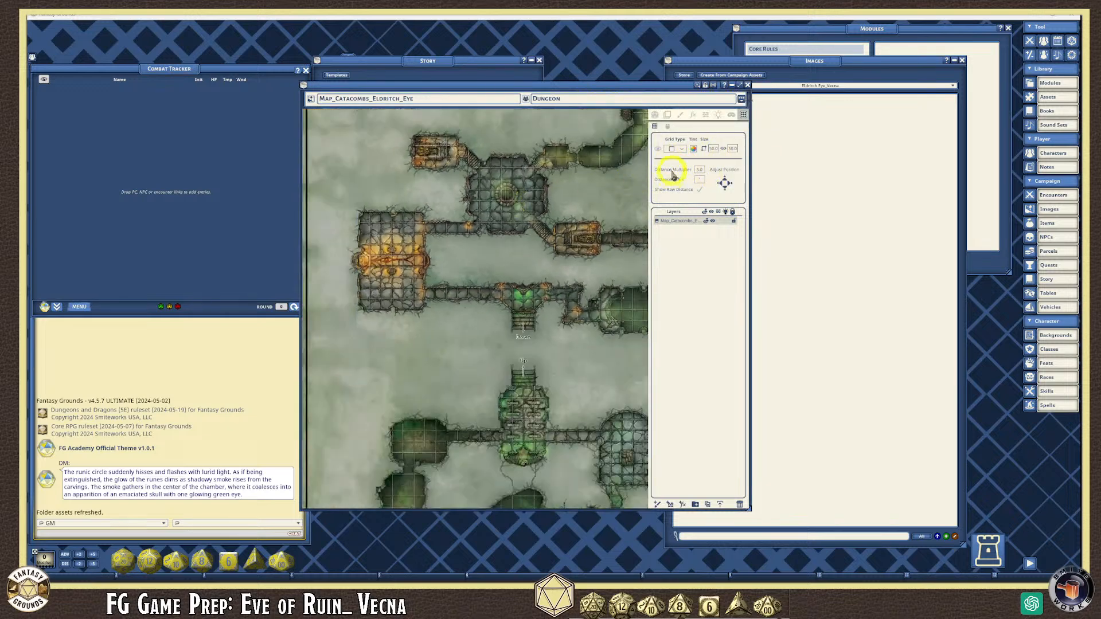
pyautogui.click(658, 149)
# - Look over the gridded map, then select the 50 grid size value to replace it
pyautogui.scroll(5, 545, 245)
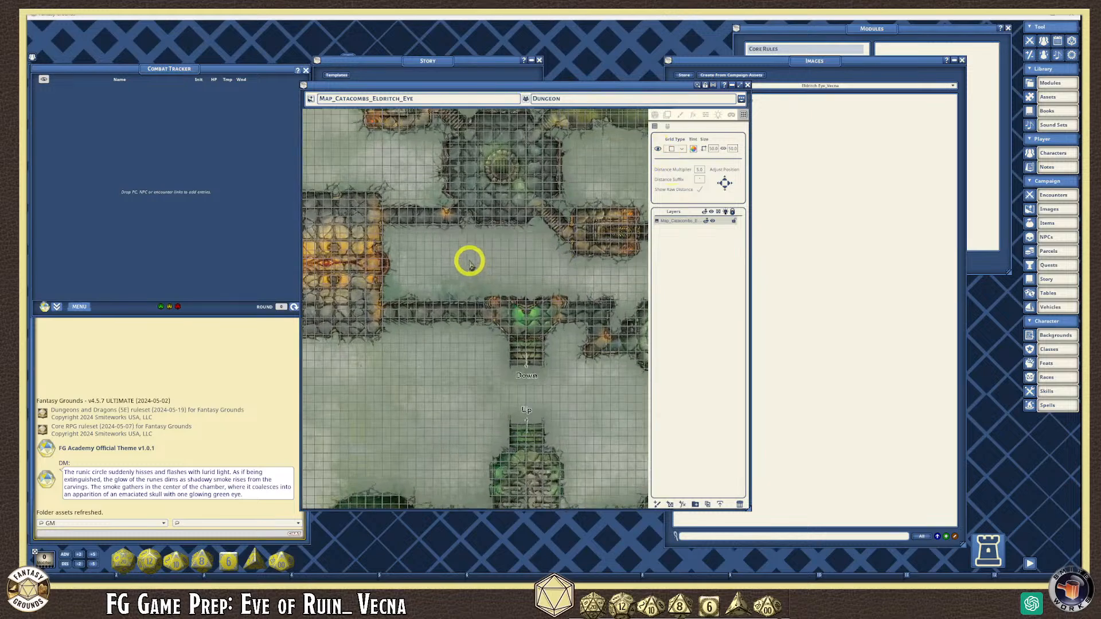
pyautogui.scroll(2, 468, 259)
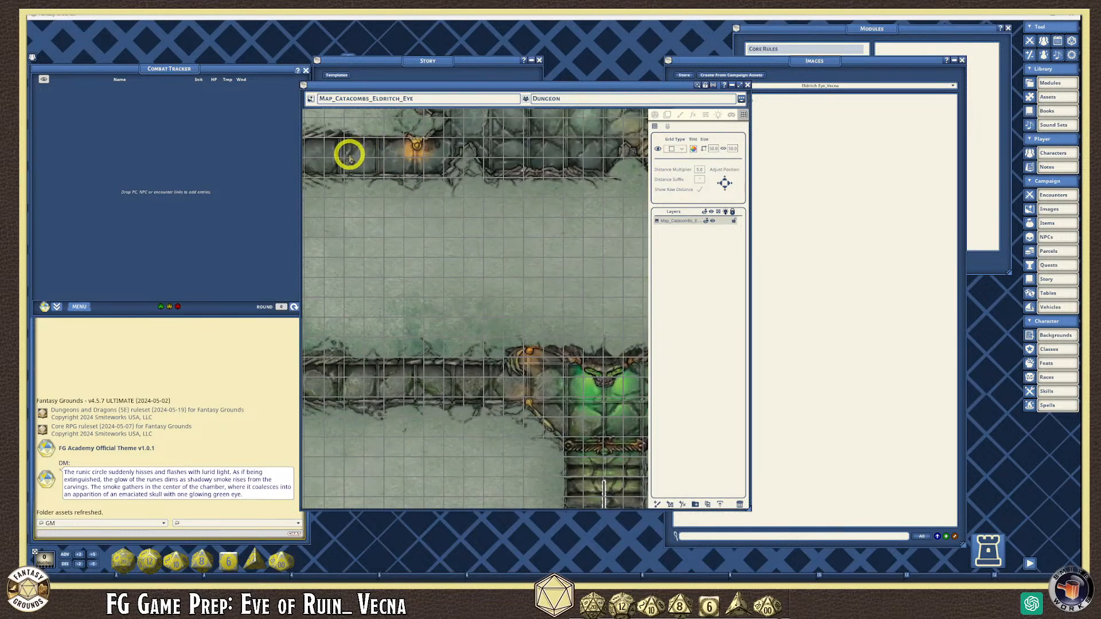
pyautogui.scroll(3, 349, 144)
pyautogui.scroll(1, 349, 134)
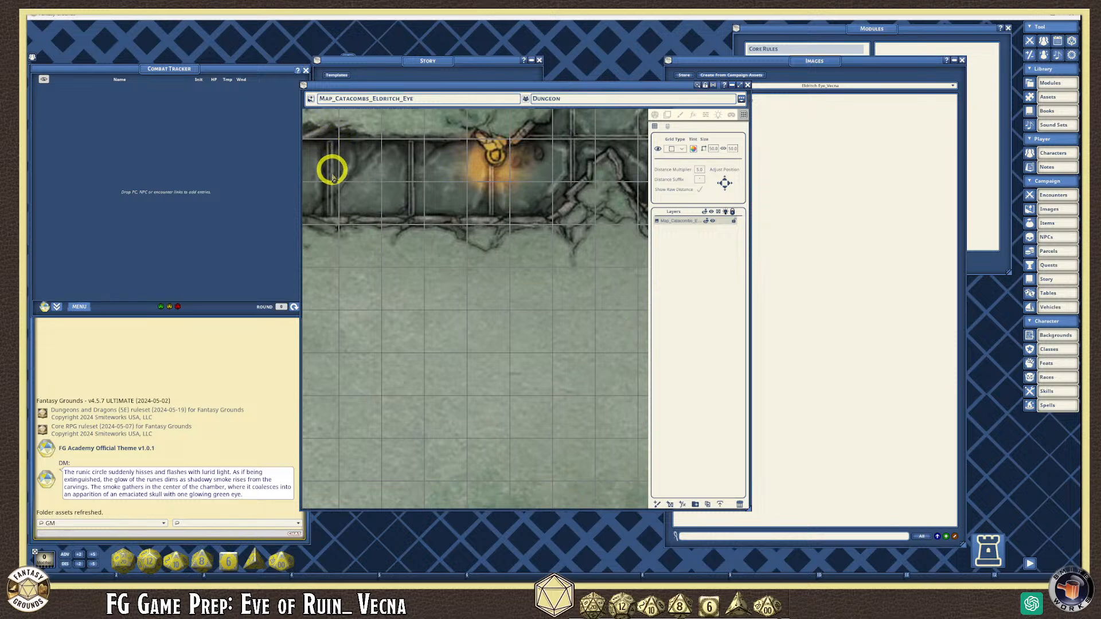
pyautogui.scroll(-2, 361, 162)
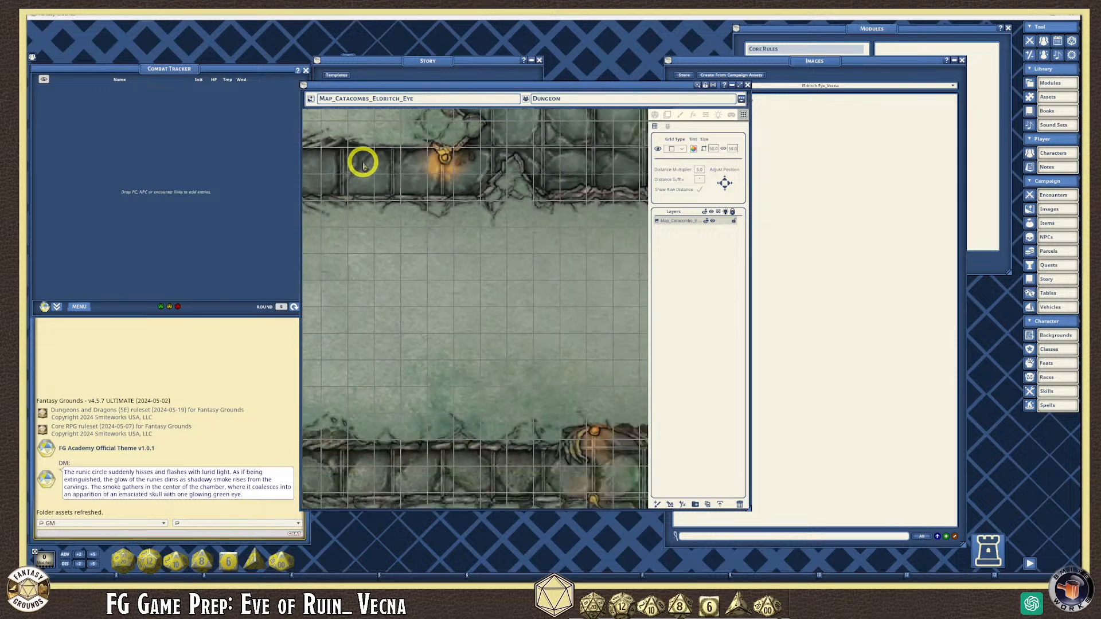
pyautogui.scroll(-1, 362, 165)
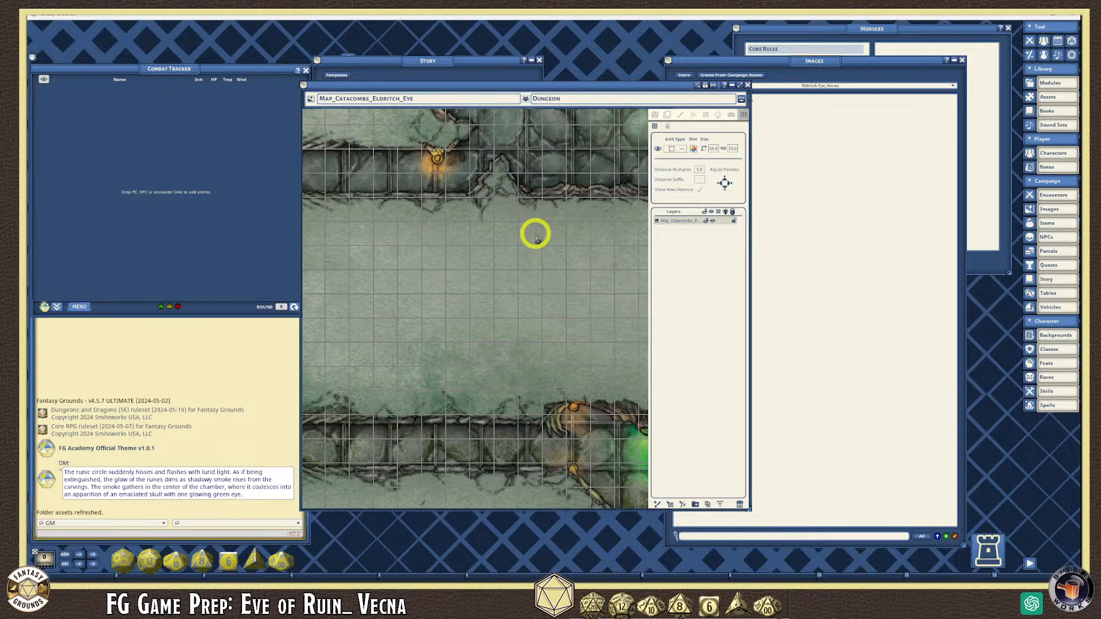
pyautogui.scroll(-5, 534, 233)
pyautogui.scroll(-5, 533, 246)
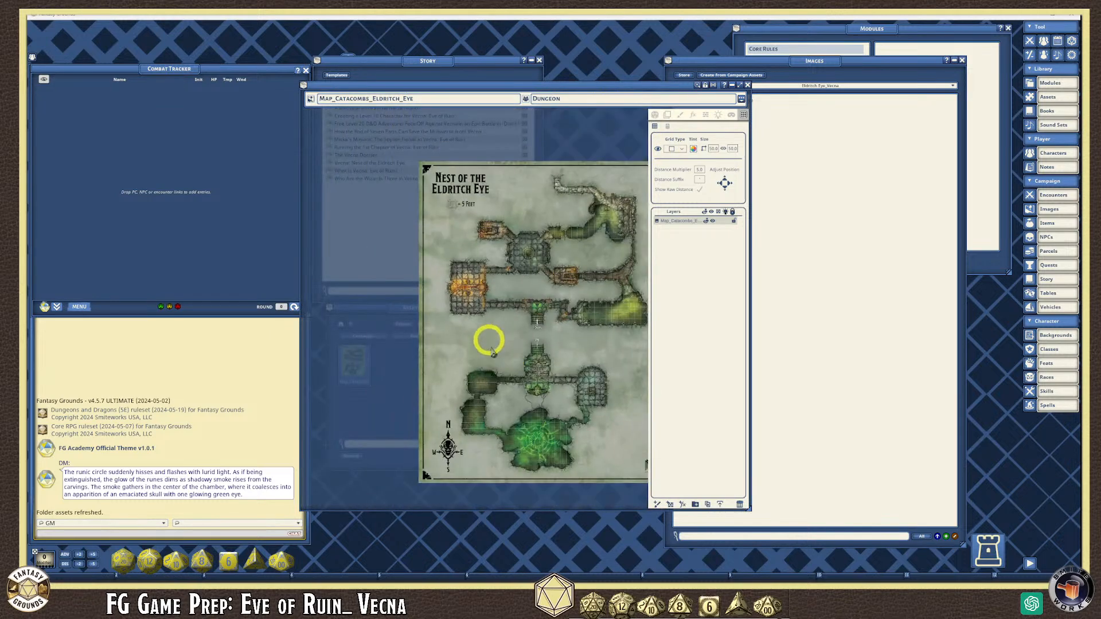
pyautogui.scroll(6, 453, 436)
pyautogui.scroll(3, 407, 425)
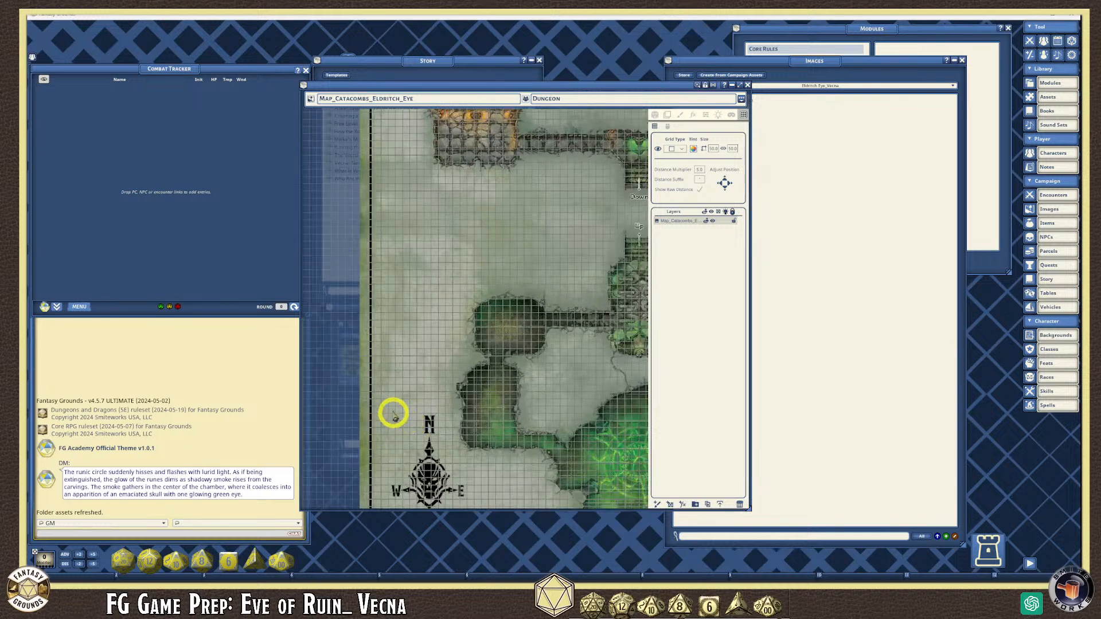
pyautogui.scroll(2, 394, 396)
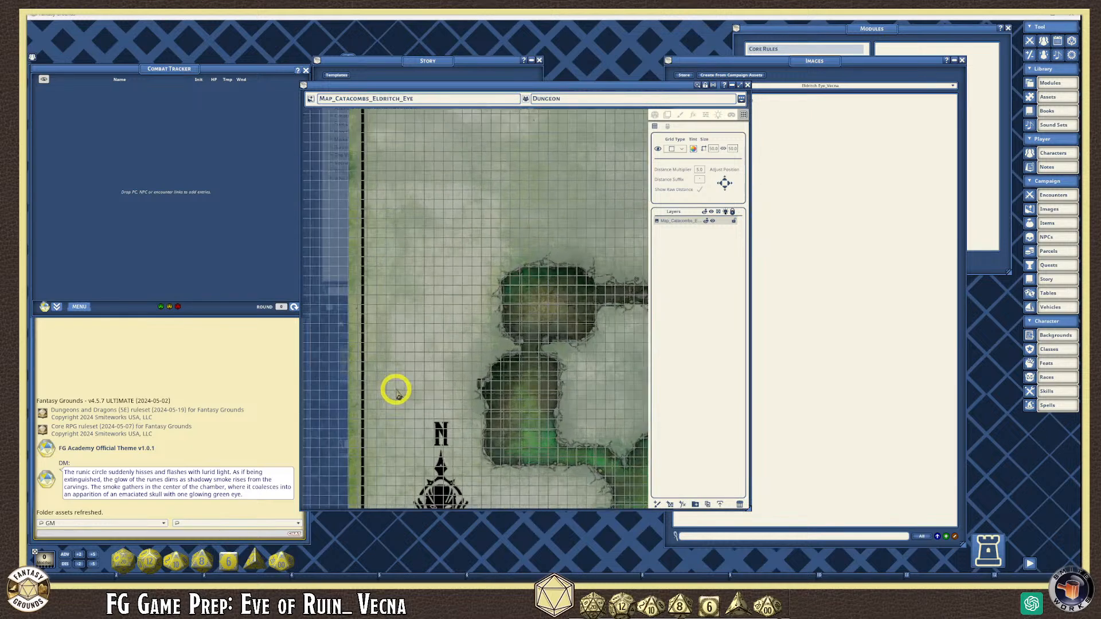
pyautogui.scroll(5, 581, 326)
pyautogui.scroll(1, 449, 256)
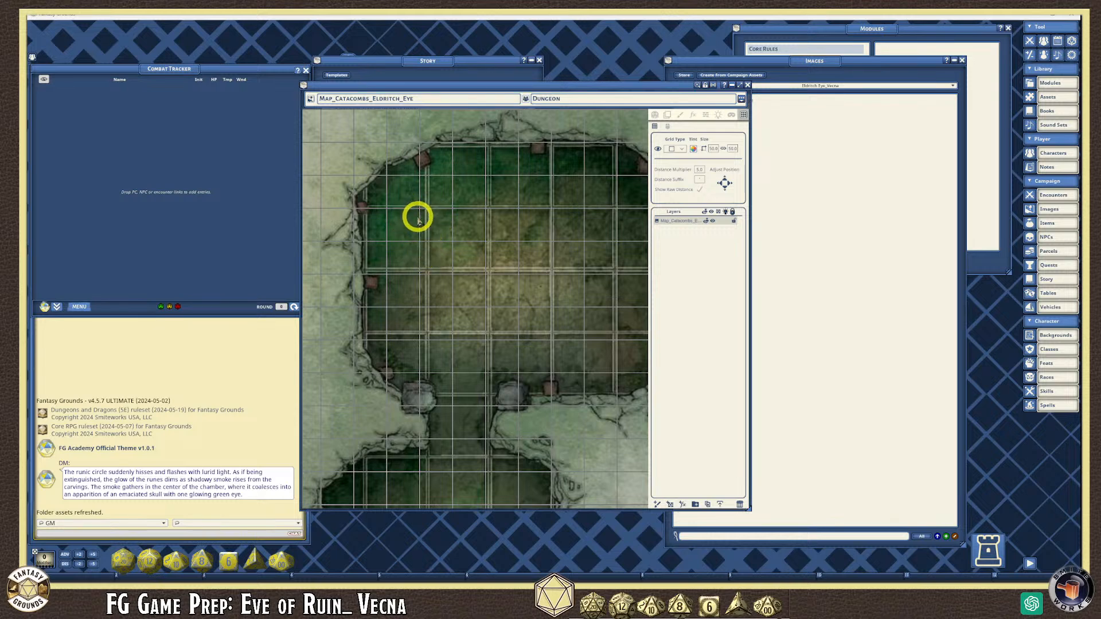
pyautogui.scroll(-1, 418, 220)
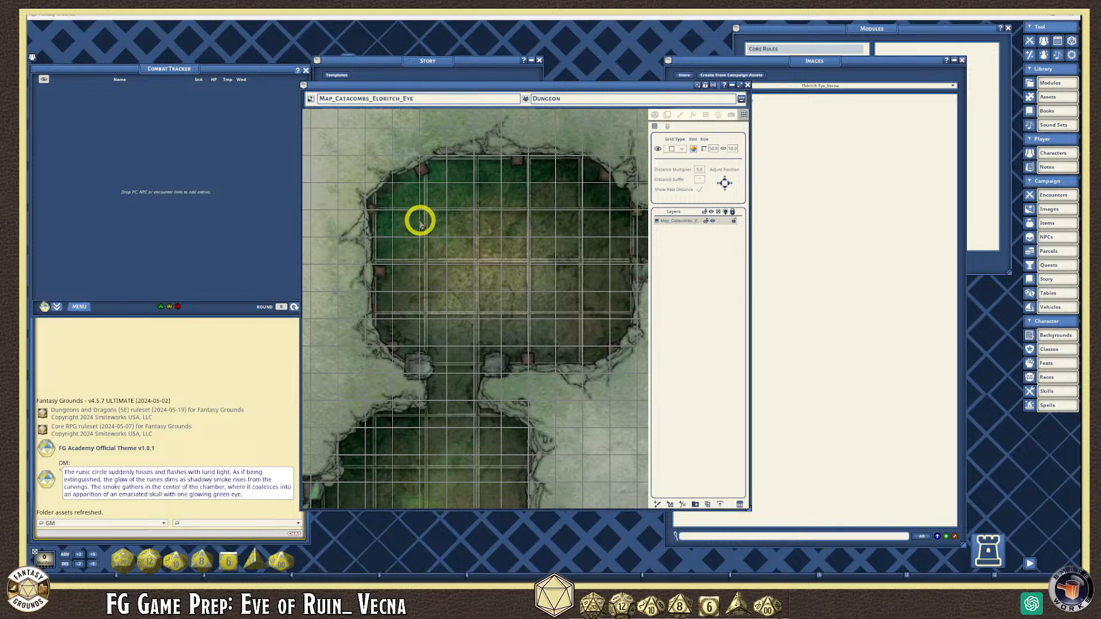
pyautogui.click(715, 150)
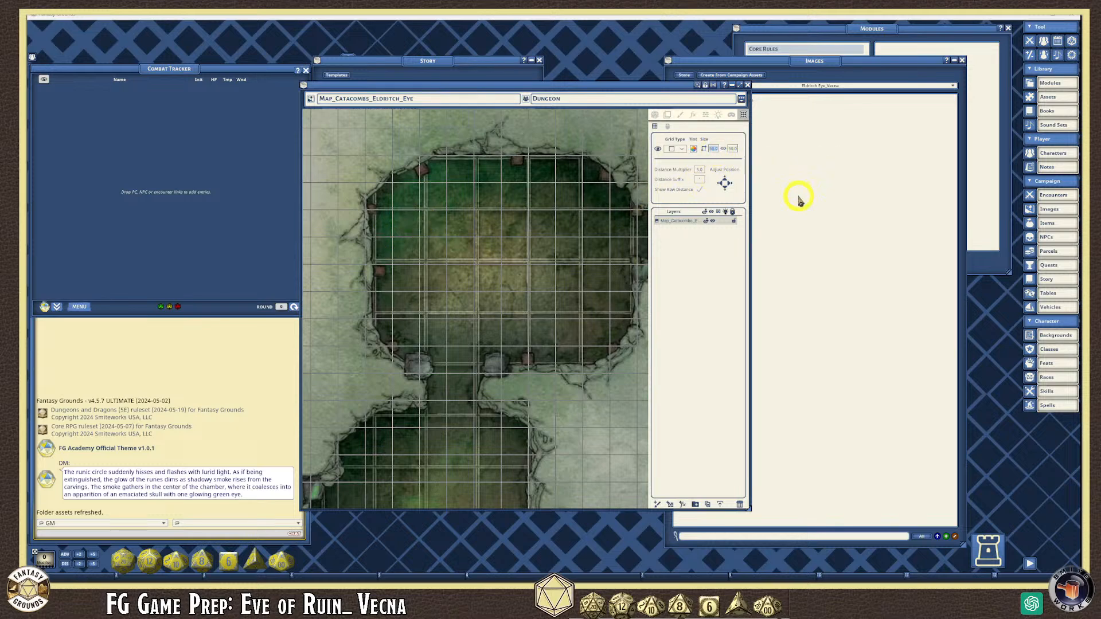
# - Apply the 72 grid size and check it on the map
pyautogui.click(736, 151)
pyautogui.scroll(1, 516, 274)
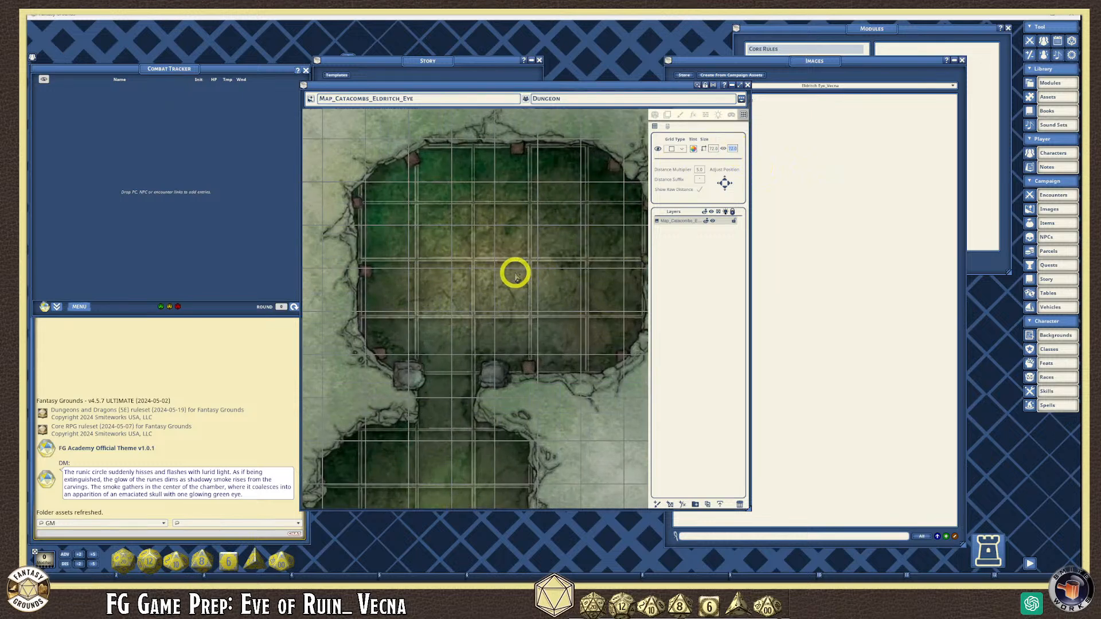
pyautogui.scroll(-1, 516, 275)
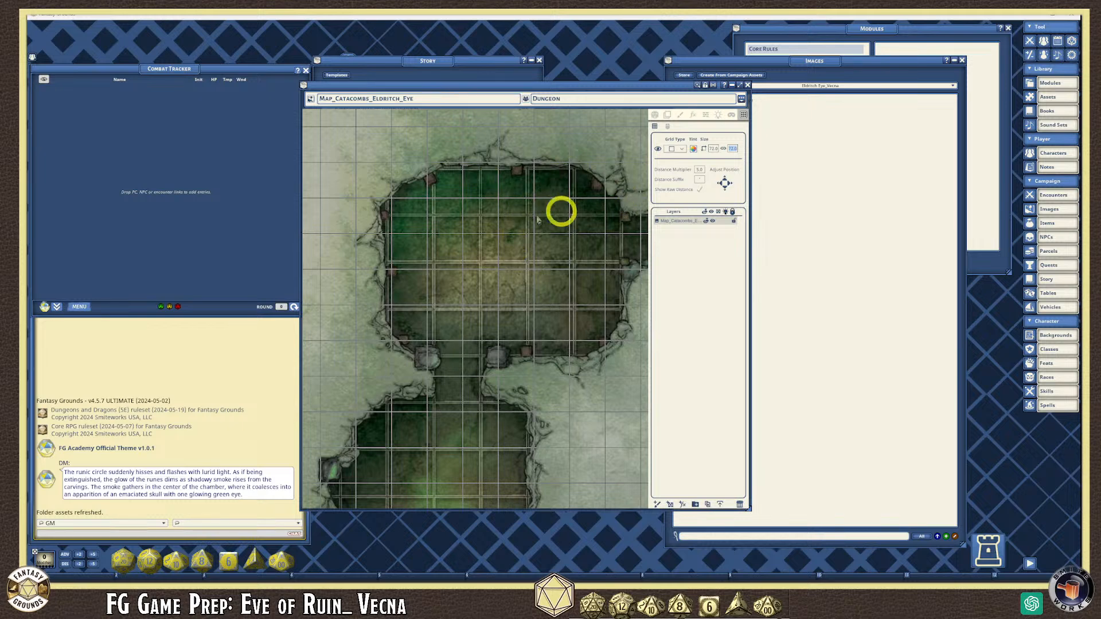
pyautogui.scroll(-1, 509, 245)
pyautogui.scroll(4, 509, 245)
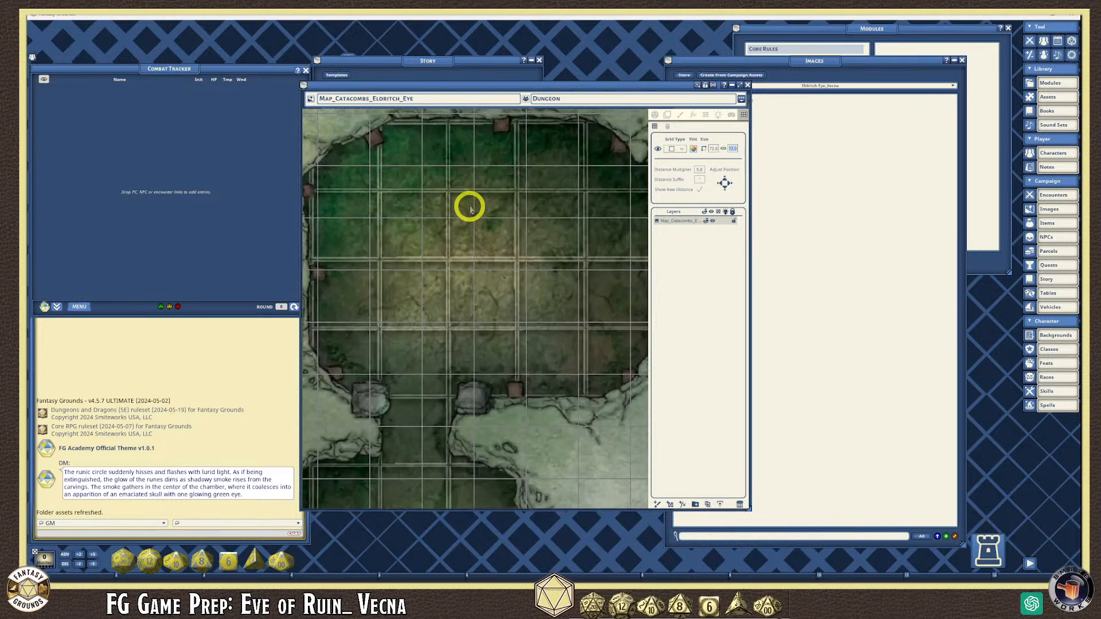
# - Hide the extra thin grid overlay from the map's context menu
pyautogui.rightClick(474, 197)
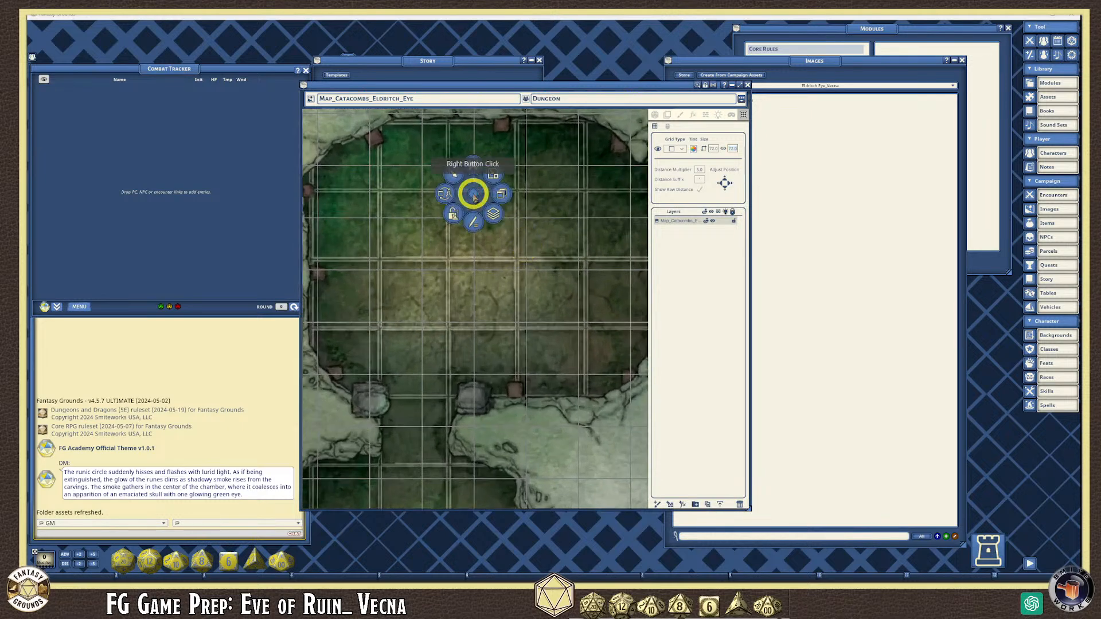
pyautogui.click(494, 215)
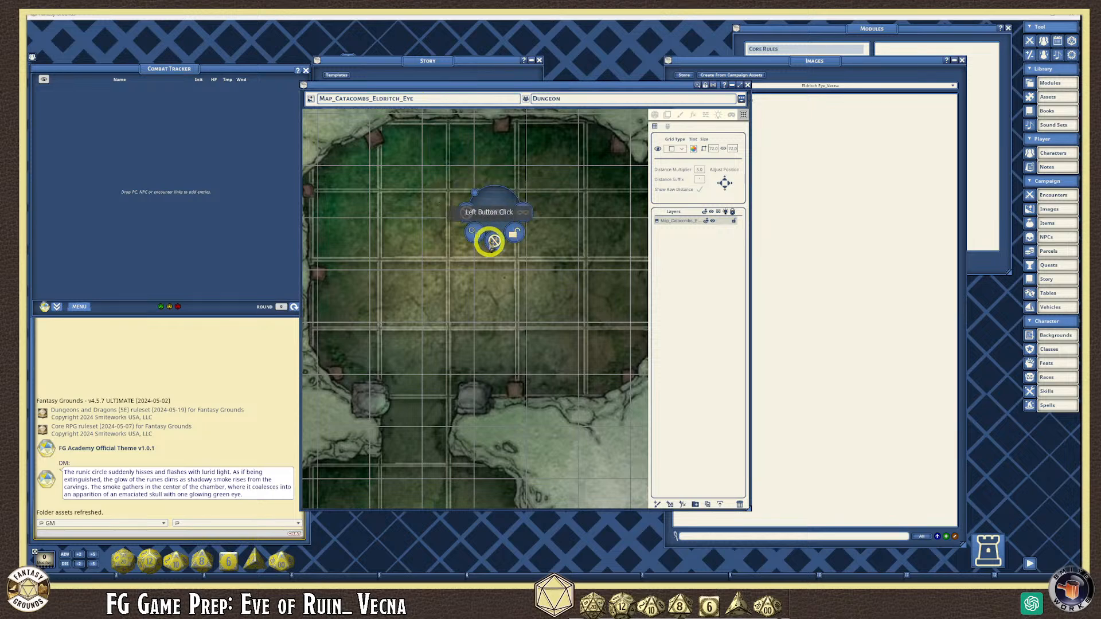
pyautogui.click(494, 240)
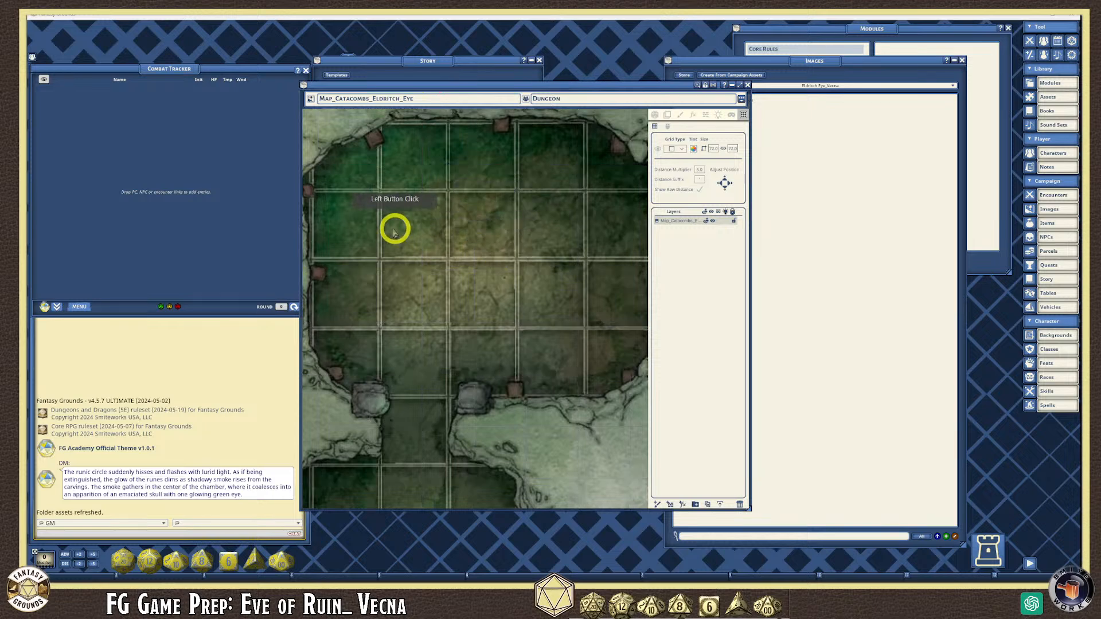
# - Use Layers > Set Grid and drag across one floor square for grid size 90
pyautogui.rightClick(455, 183)
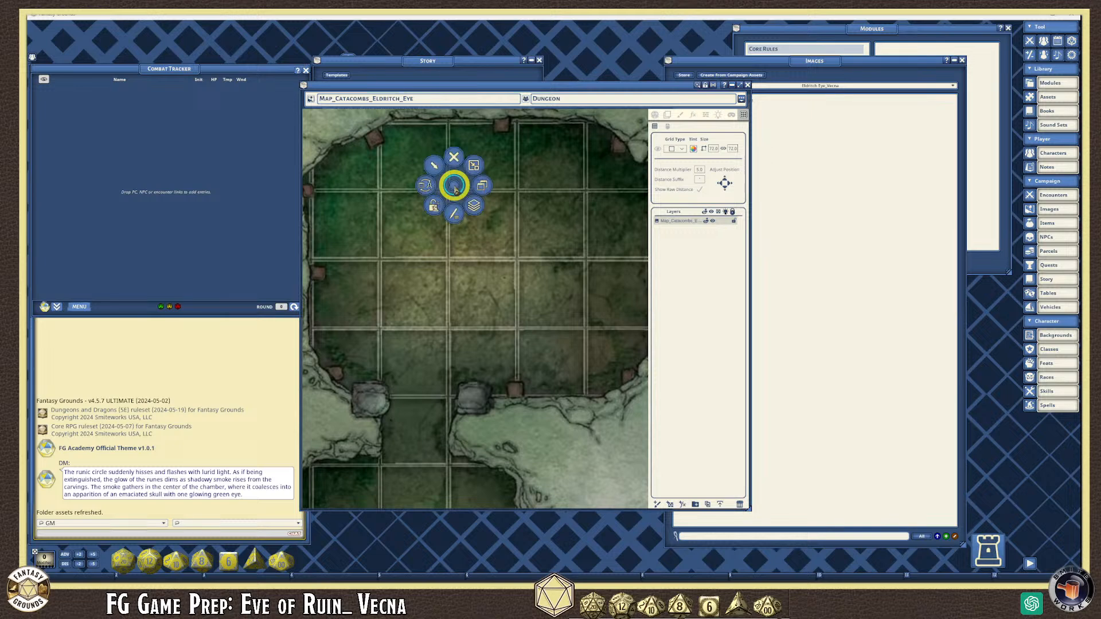
pyautogui.click(474, 206)
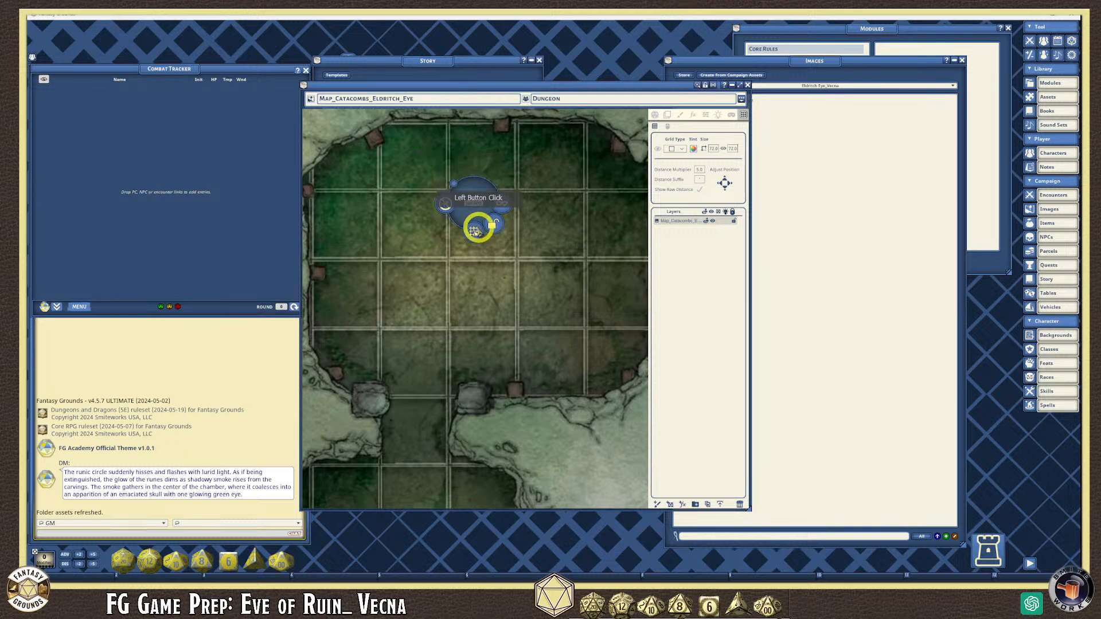
pyautogui.click(474, 231)
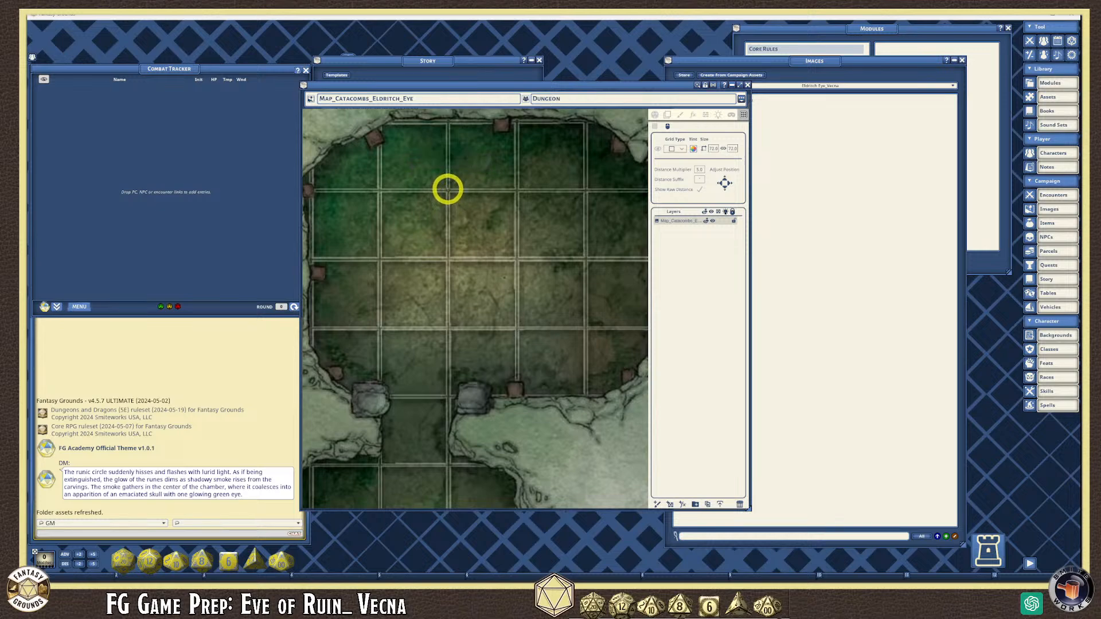
pyautogui.moveTo(447, 190); pyautogui.dragTo(499, 291)
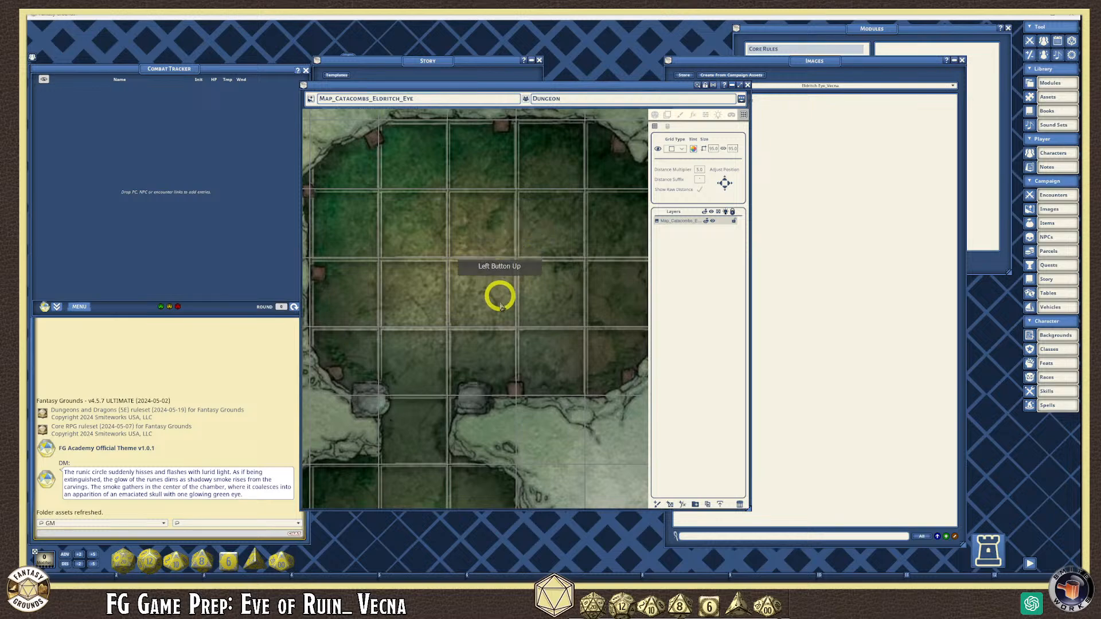
pyautogui.scroll(-6, 494, 304)
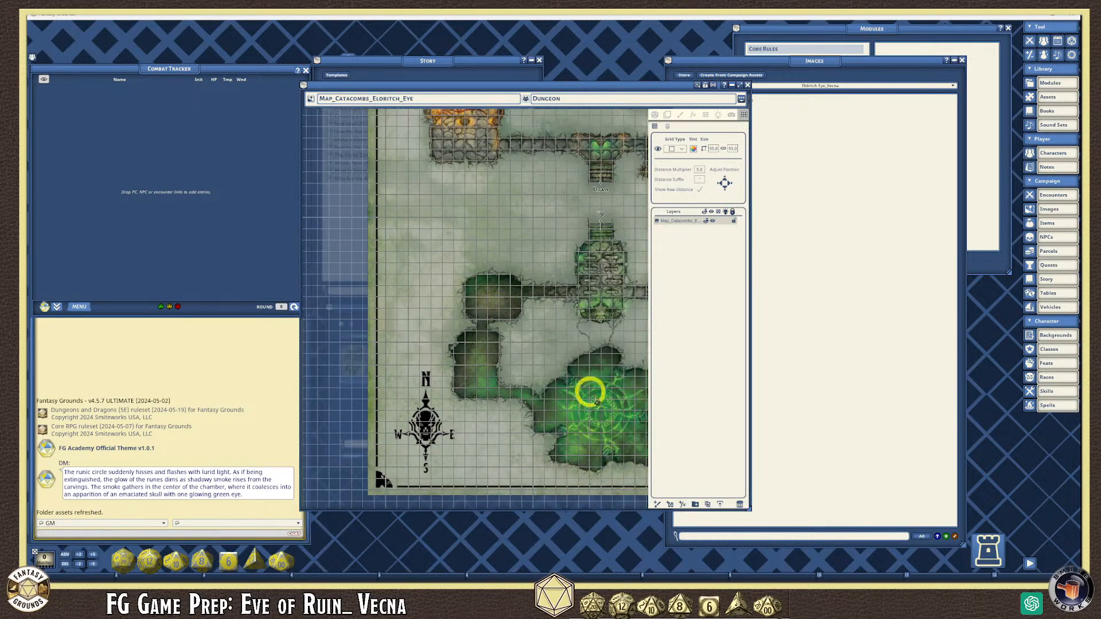
pyautogui.scroll(5, 596, 392)
pyautogui.scroll(3, 596, 393)
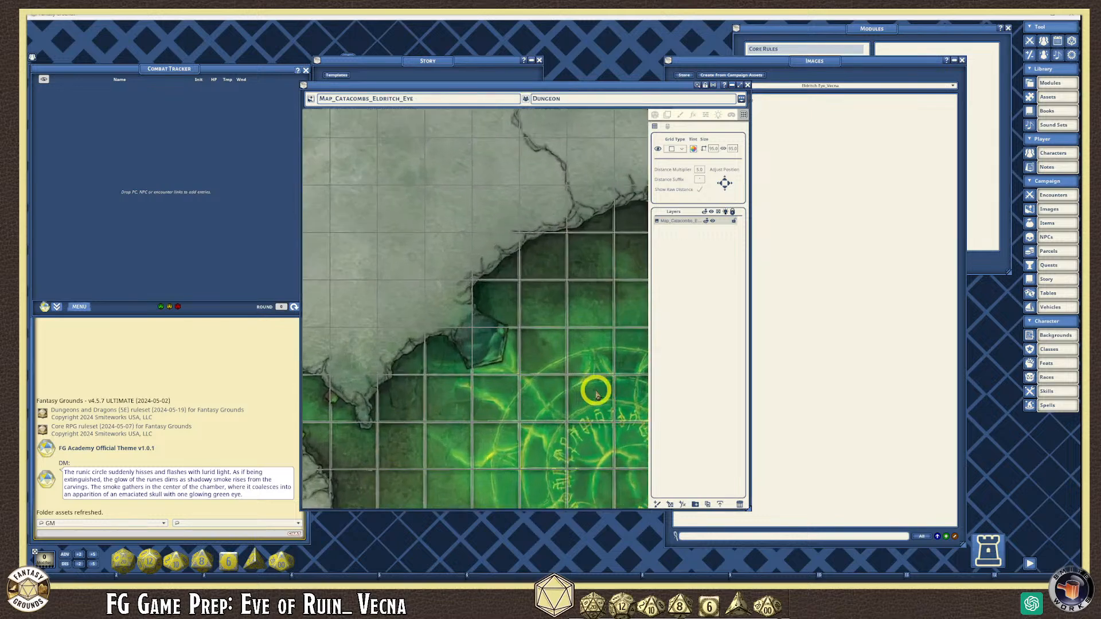
pyautogui.scroll(2, 514, 335)
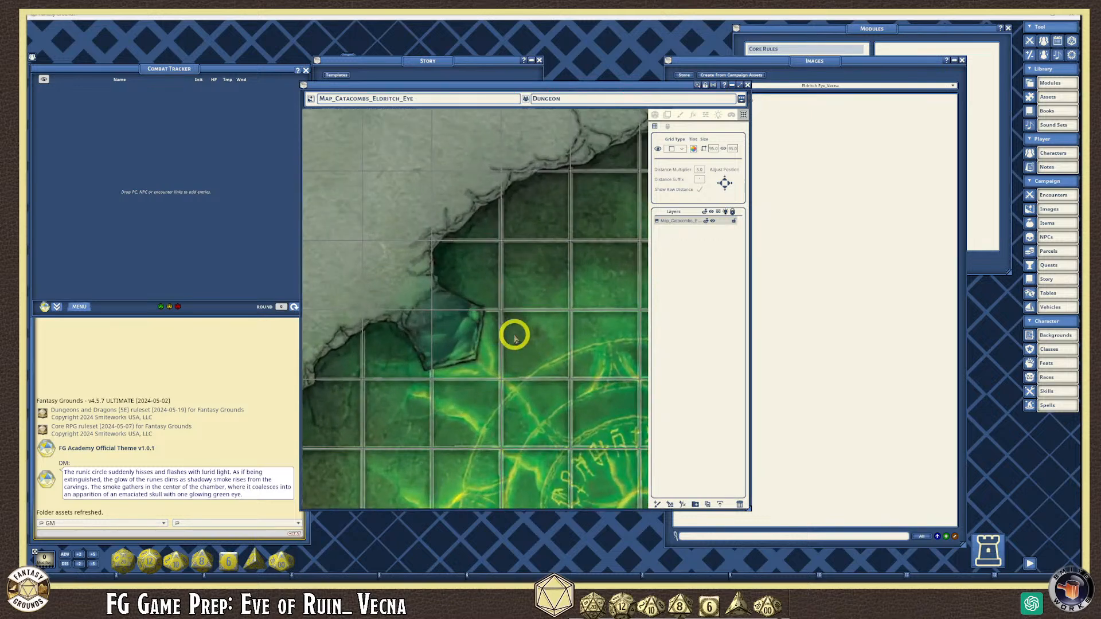
pyautogui.scroll(-5, 514, 335)
pyautogui.scroll(1, 395, 118)
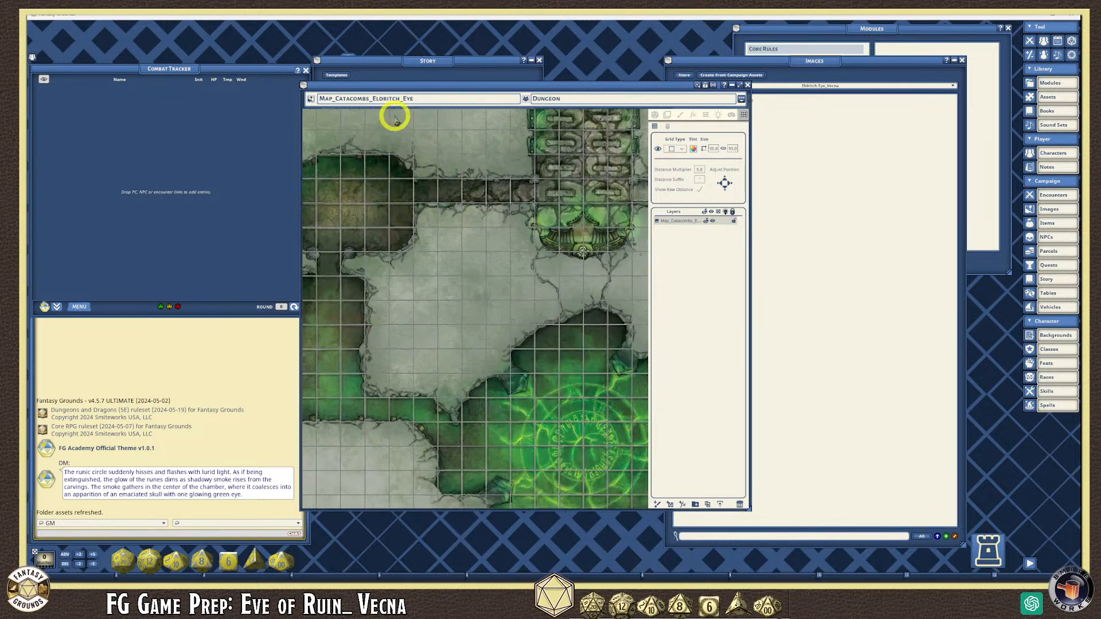
pyautogui.scroll(5, 395, 120)
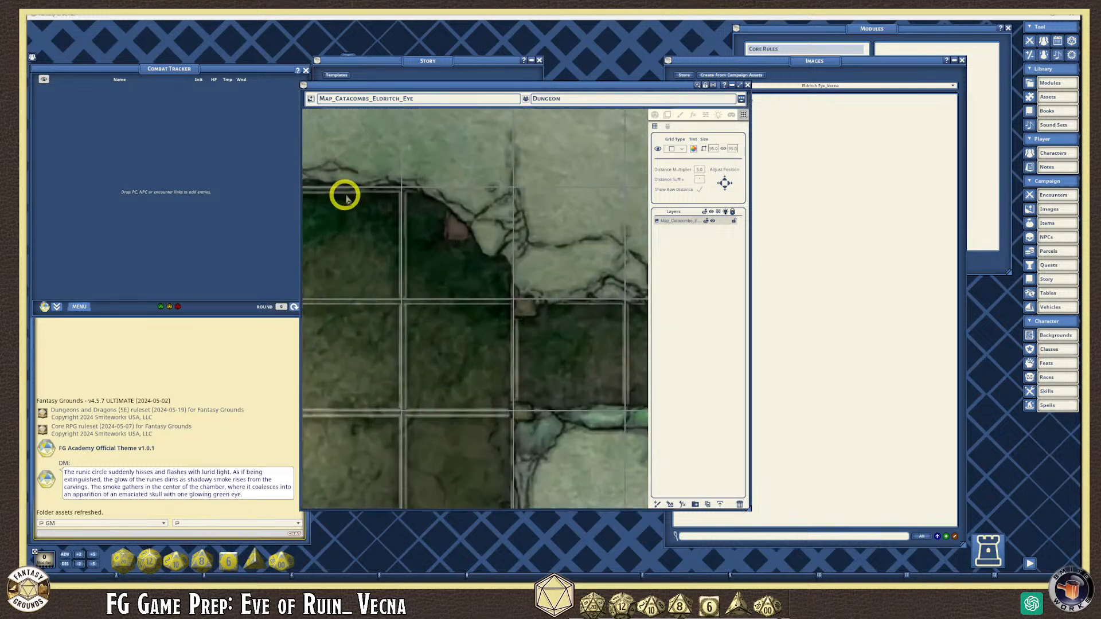
pyautogui.scroll(-6, 402, 213)
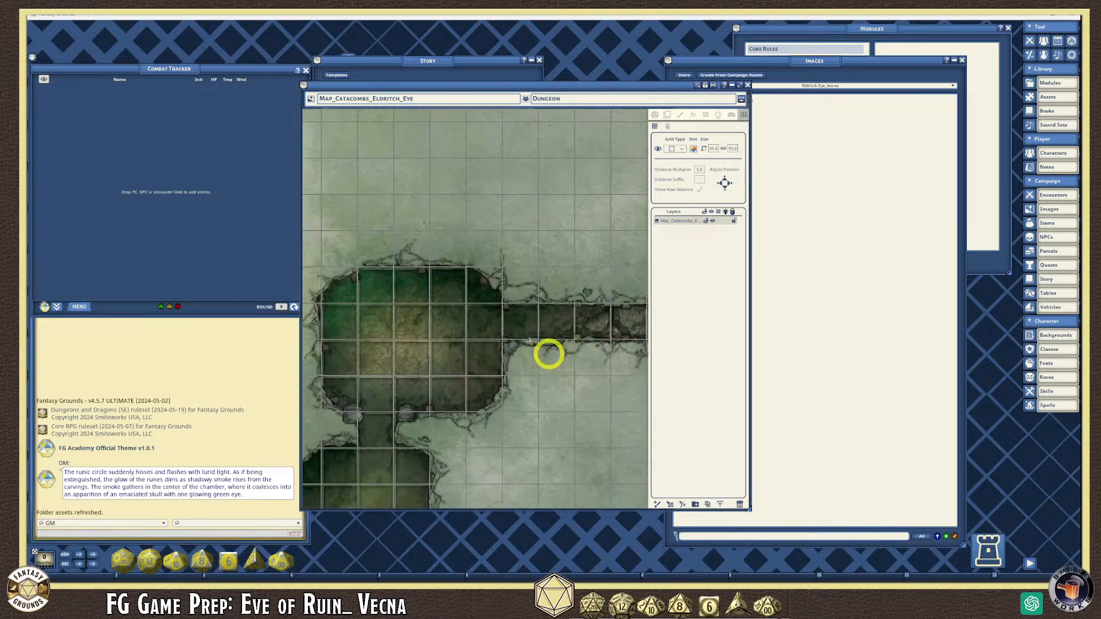
pyautogui.scroll(-1, 573, 447)
pyautogui.scroll(-2, 561, 435)
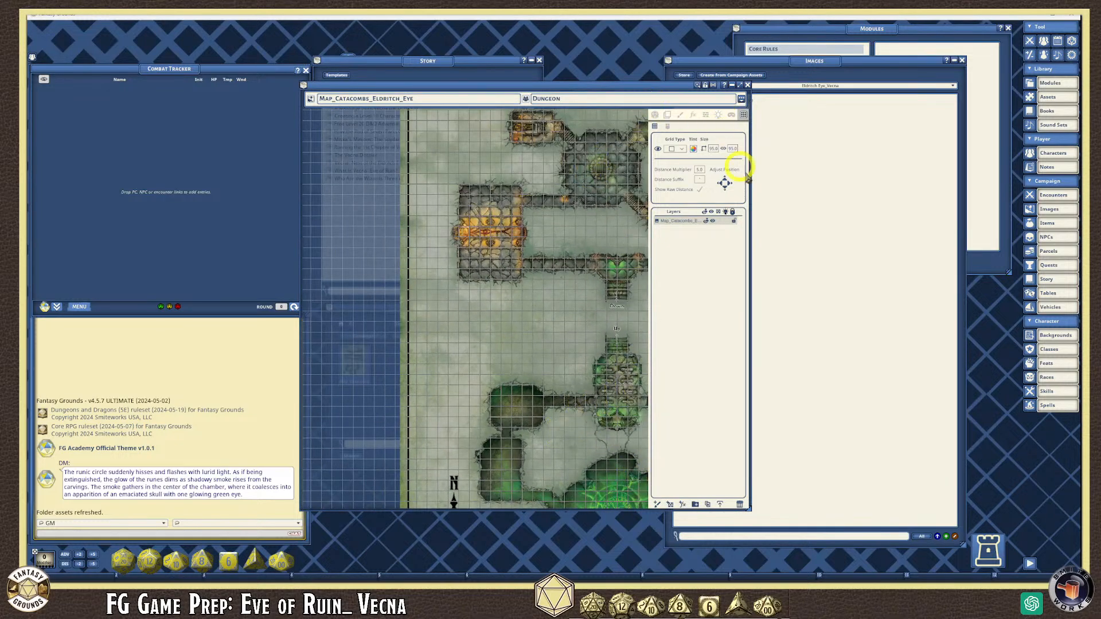
# - Widen the map window and show its extra tools and panning arrows
pyautogui.moveTo(751, 215); pyautogui.dragTo(973, 212)
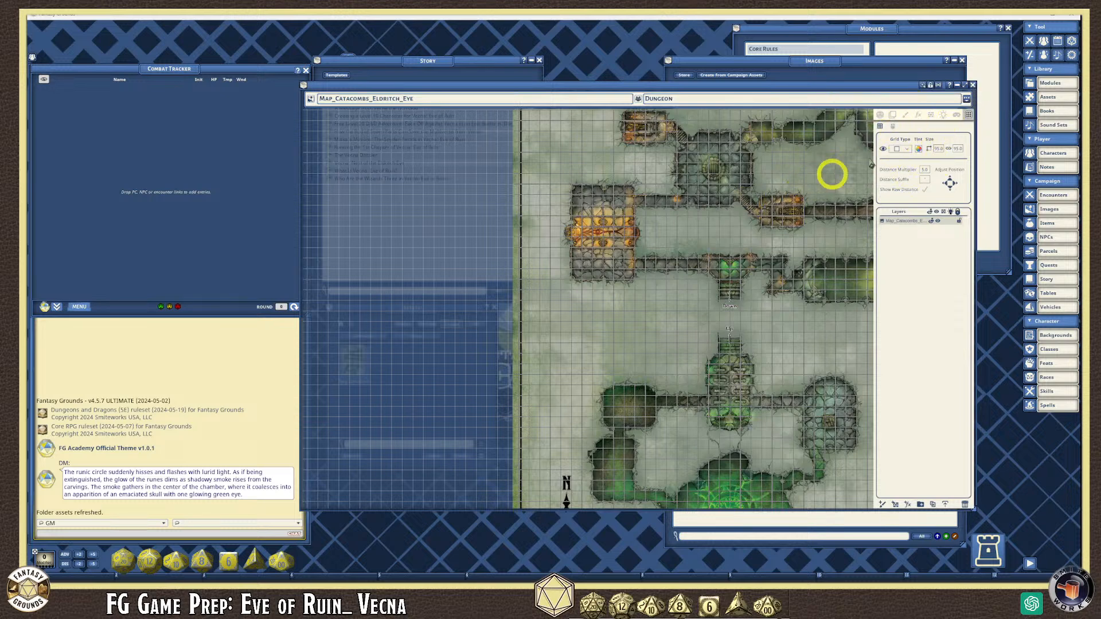
pyautogui.click(967, 100)
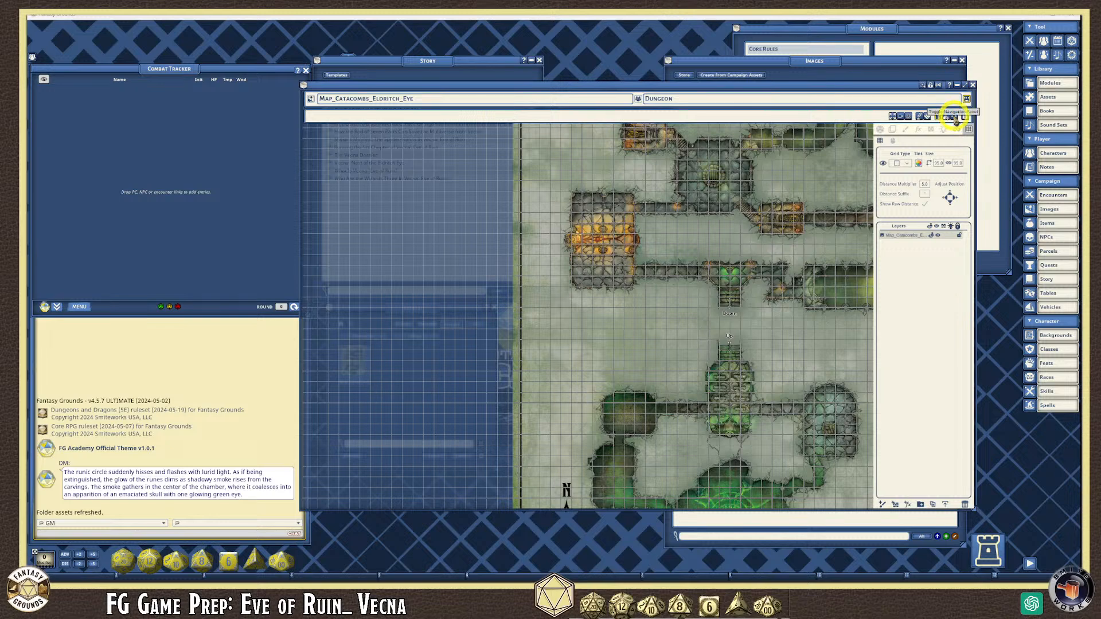
pyautogui.click(953, 117)
# - Pan up to the map title, then zoom and pan onto the central chamber
pyautogui.click(844, 491)
pyautogui.click(844, 491)
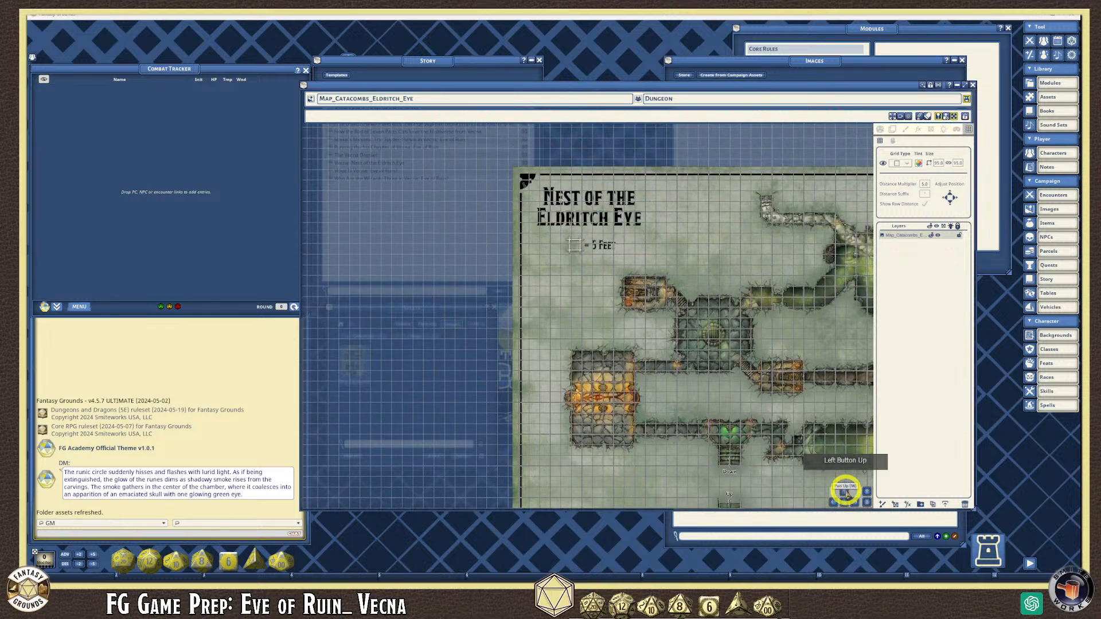
pyautogui.scroll(6, 768, 395)
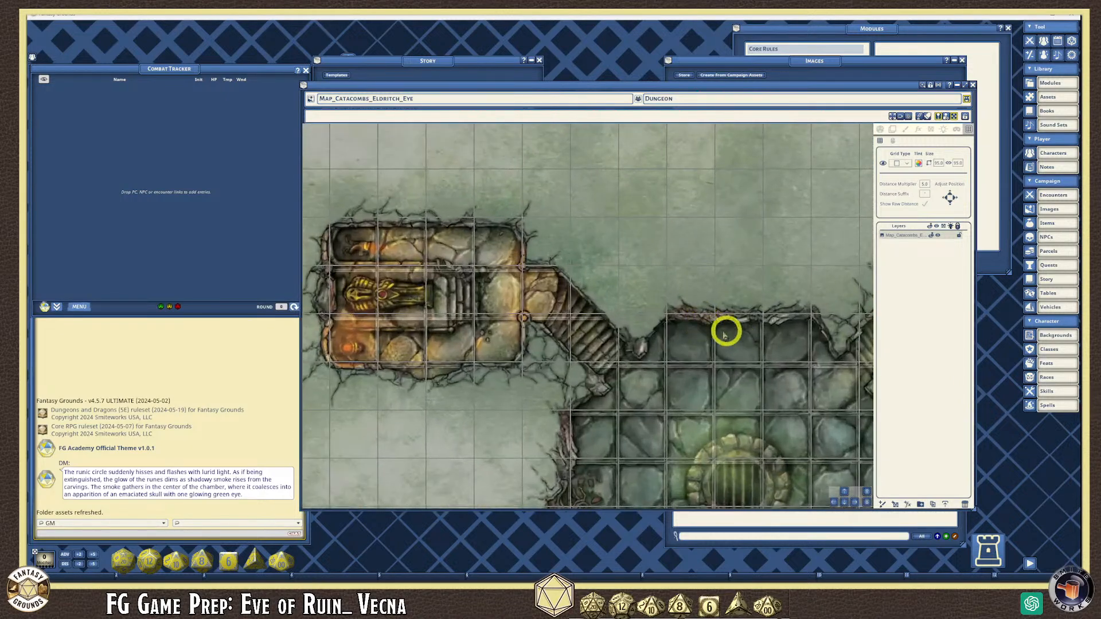
pyautogui.scroll(2, 705, 347)
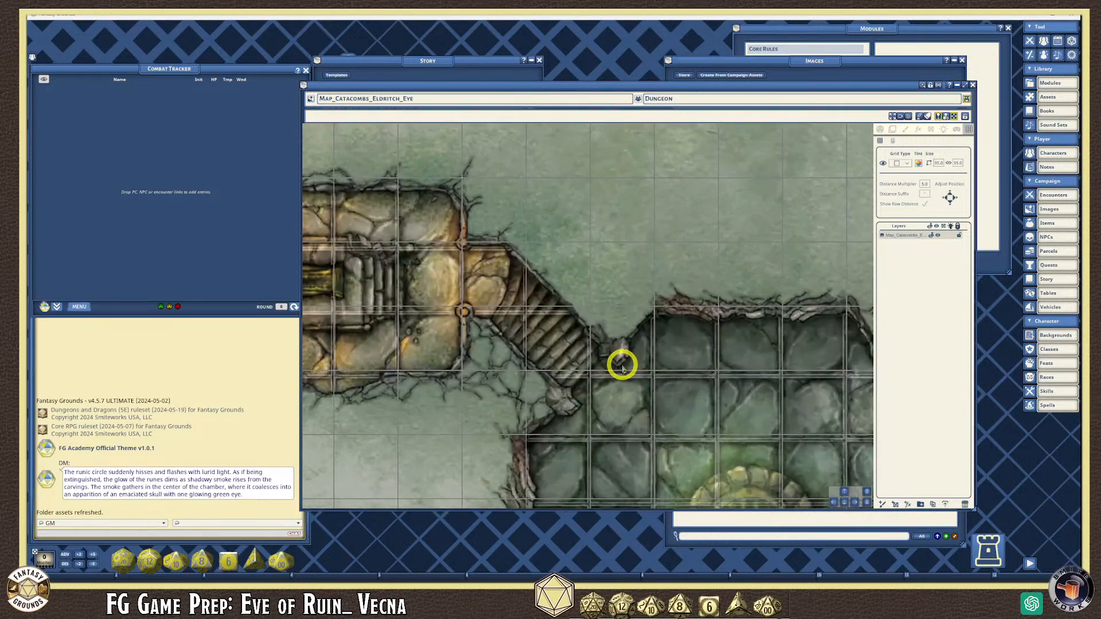
pyautogui.scroll(-2, 623, 367)
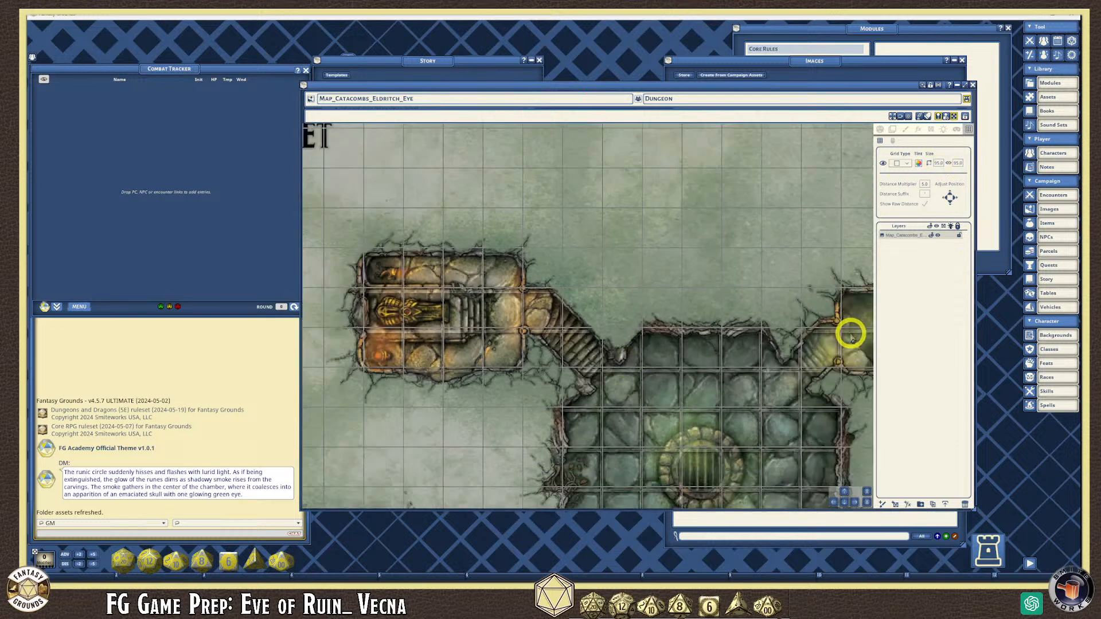
pyautogui.scroll(-1, 851, 339)
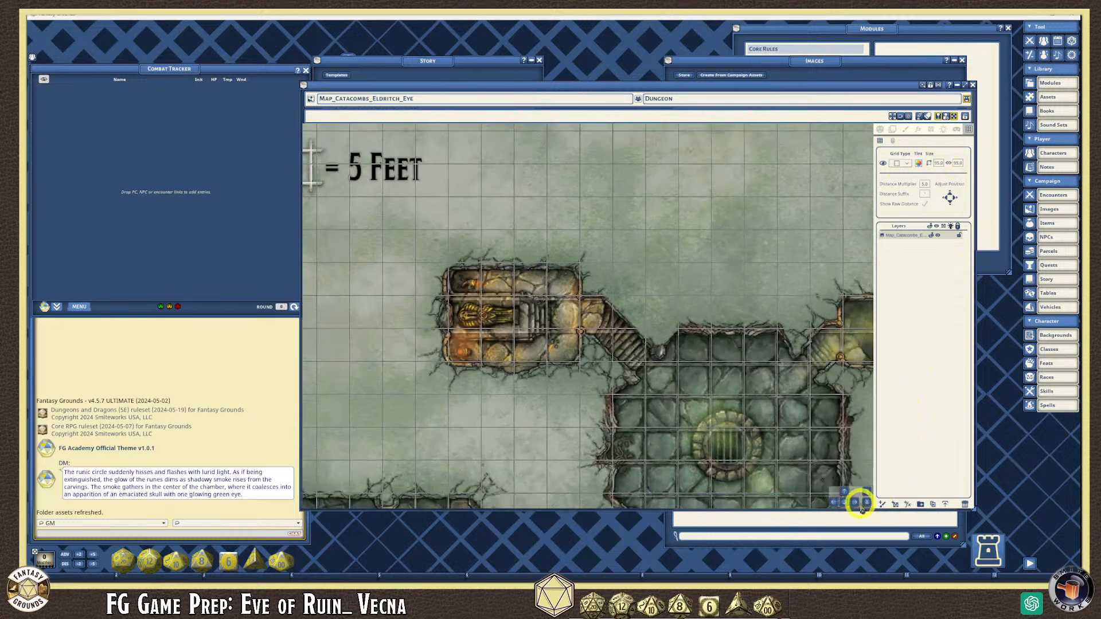
pyautogui.click(844, 503)
pyautogui.click(854, 503)
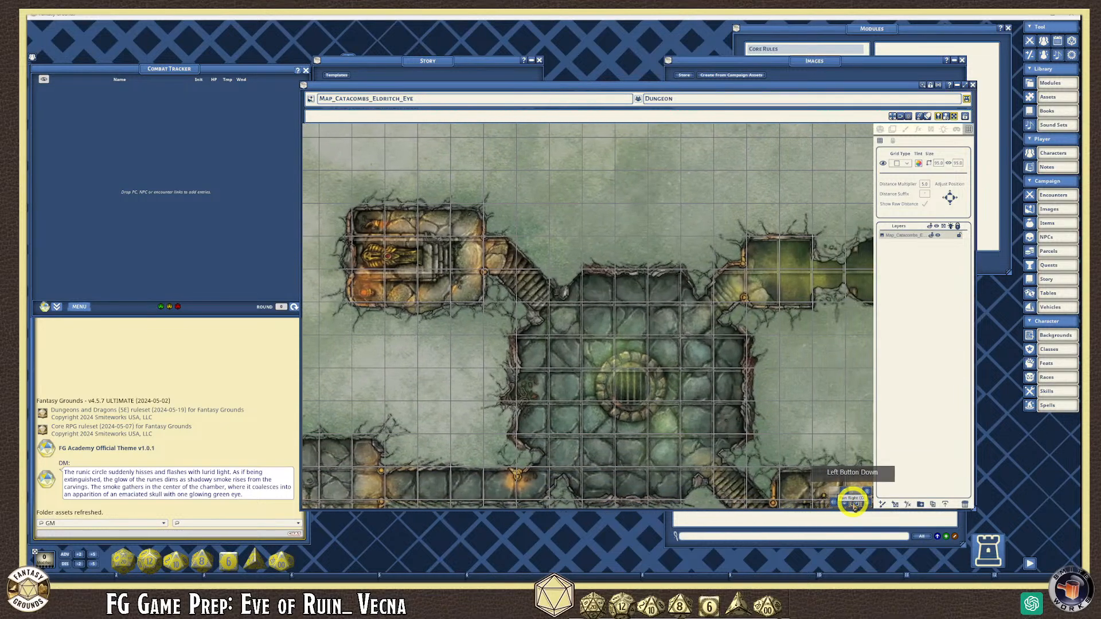
pyautogui.scroll(3, 667, 412)
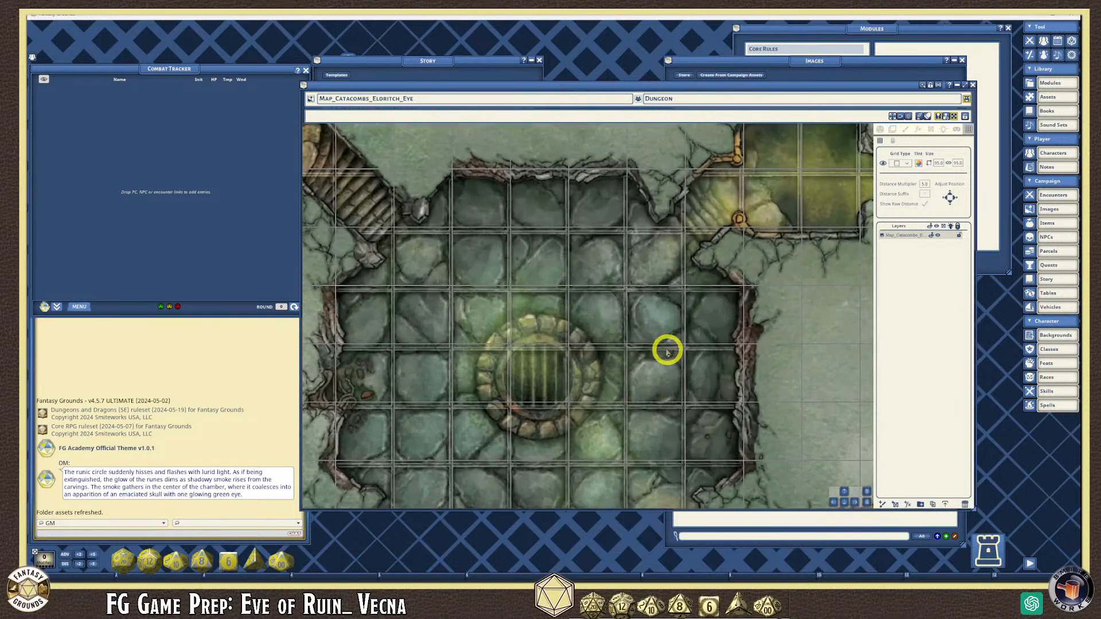
# - Nudge the grid down several steps to match the floor squares
pyautogui.scroll(-2, 667, 338)
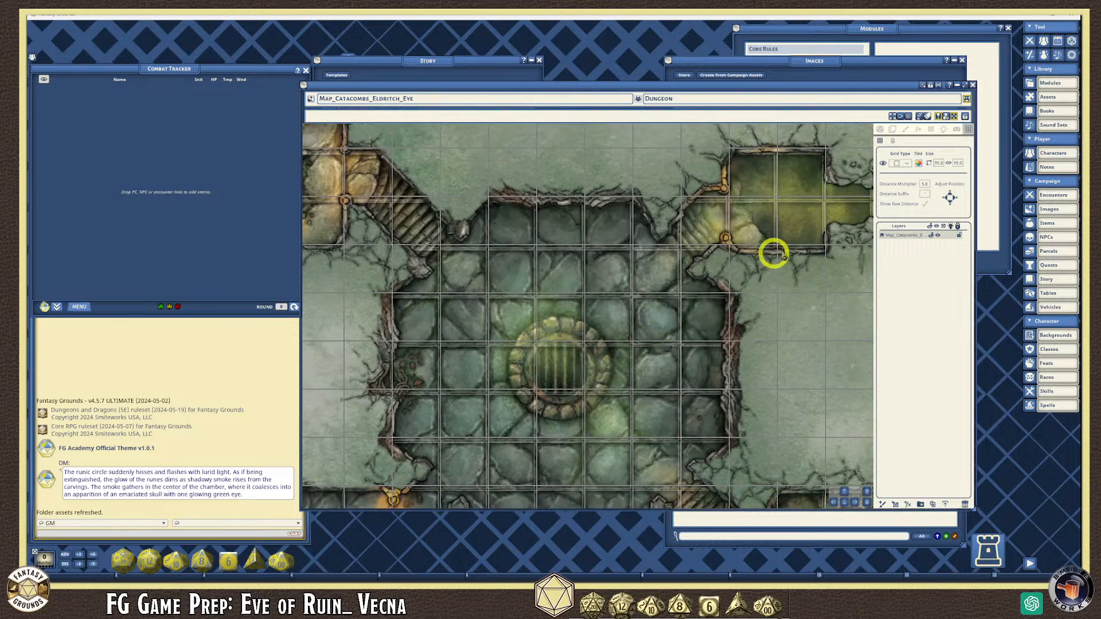
pyautogui.click(951, 208)
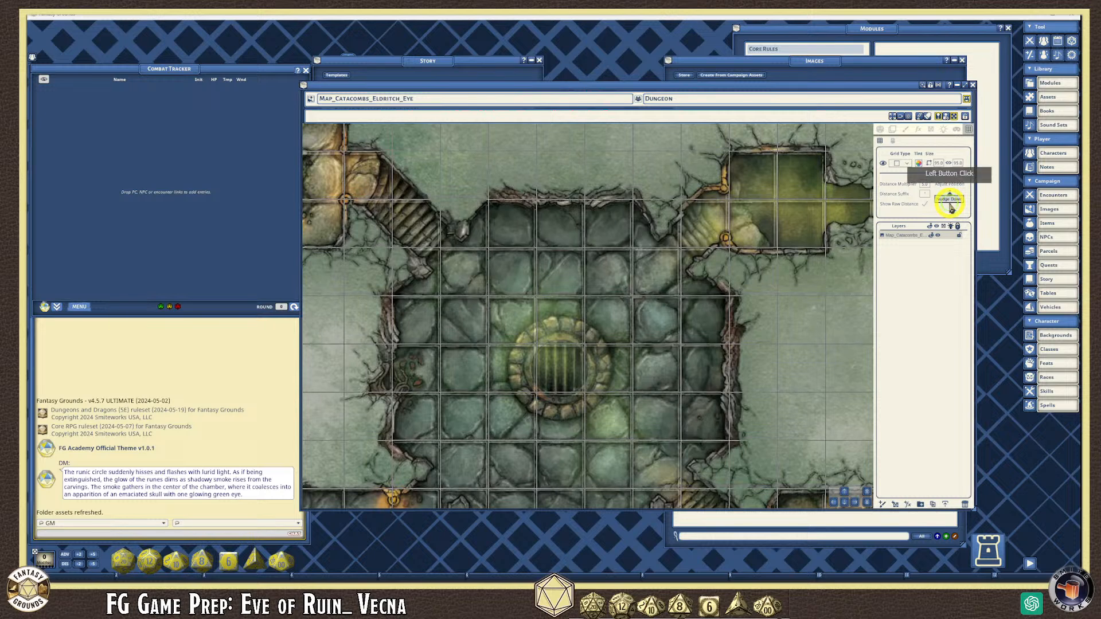
pyautogui.click(951, 208)
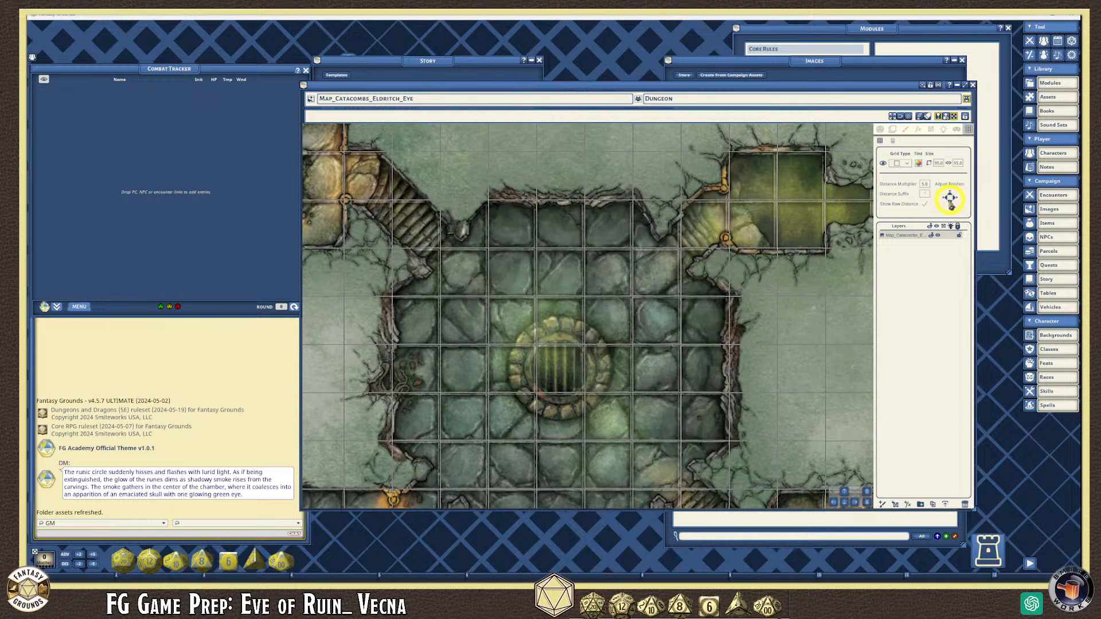
pyautogui.click(947, 201)
pyautogui.click(948, 201)
# - Zoom out and pan to the map's bottom to check the grid across the rooms
pyautogui.scroll(-2, 680, 344)
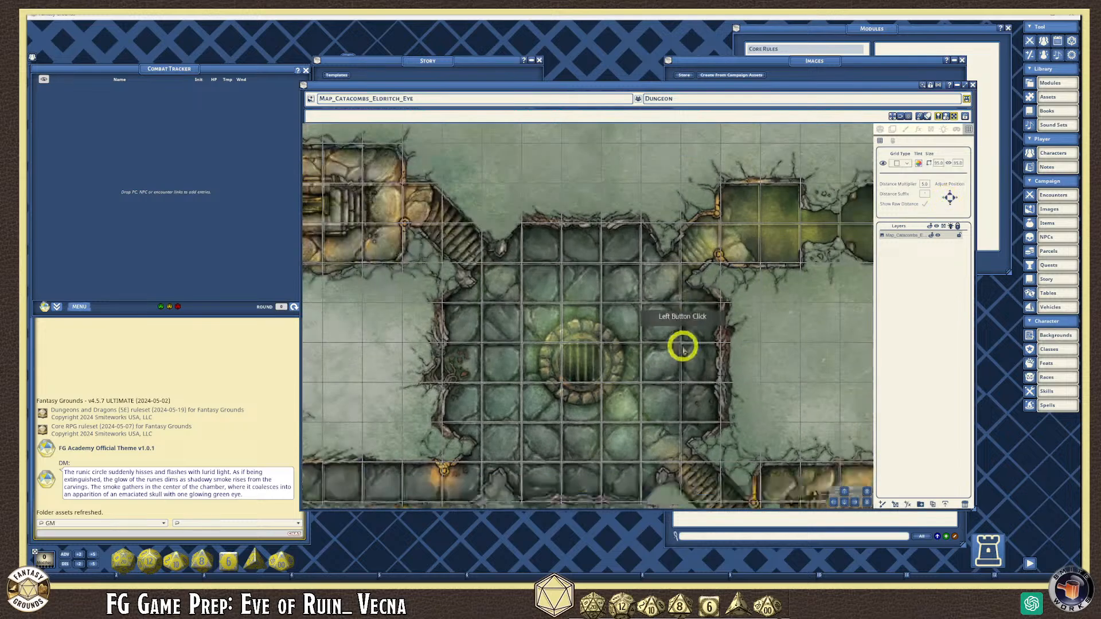
pyautogui.scroll(-2, 837, 345)
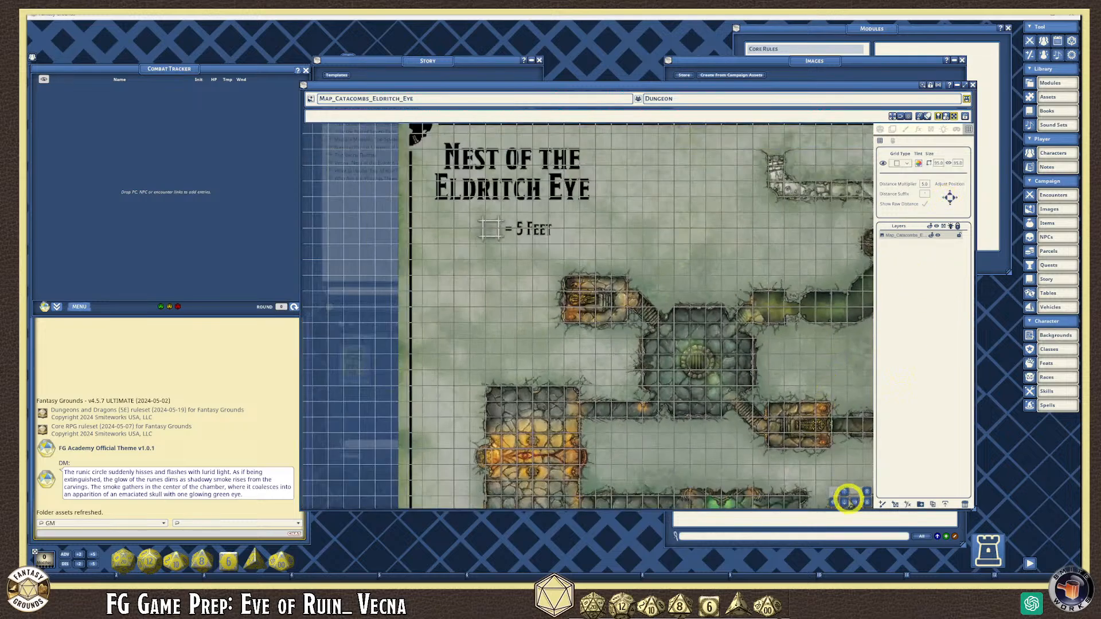
pyautogui.click(844, 502)
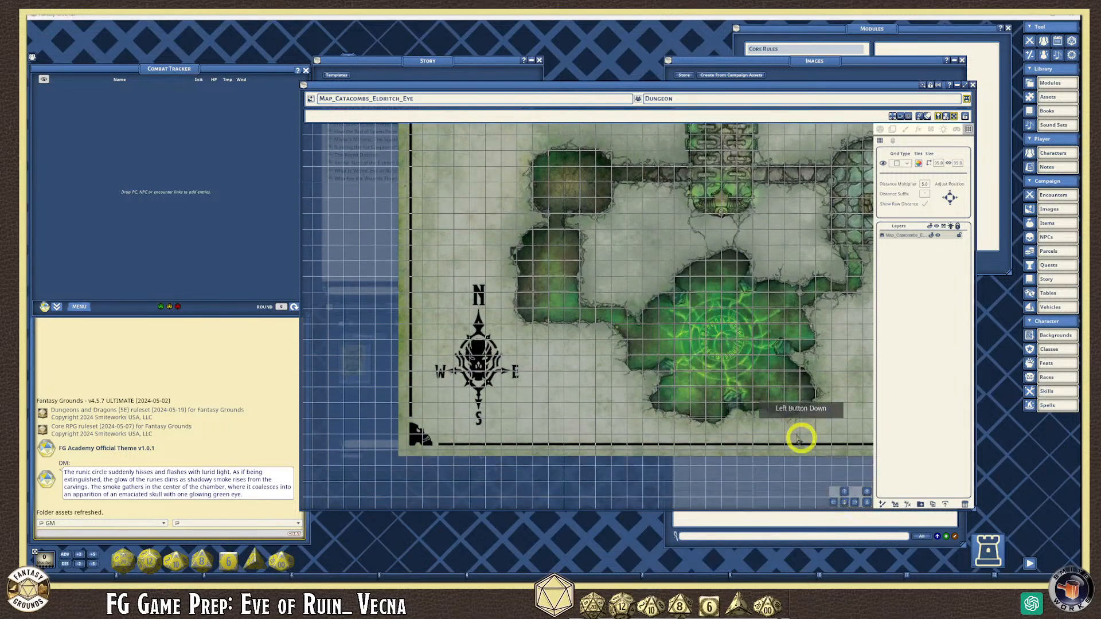
pyautogui.scroll(5, 754, 430)
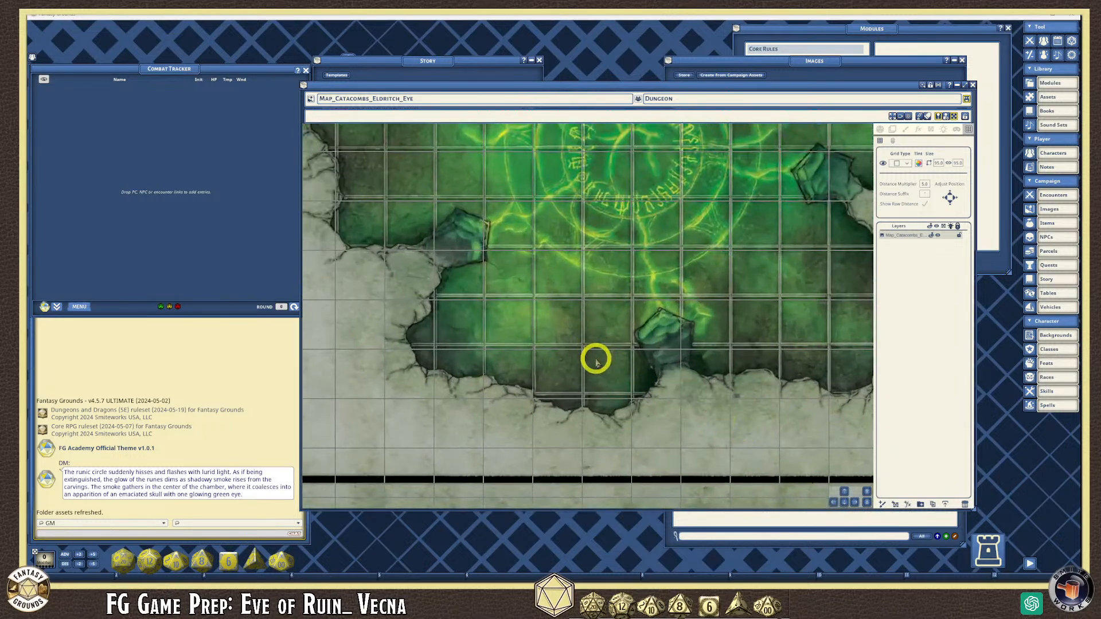
pyautogui.scroll(-3, 581, 353)
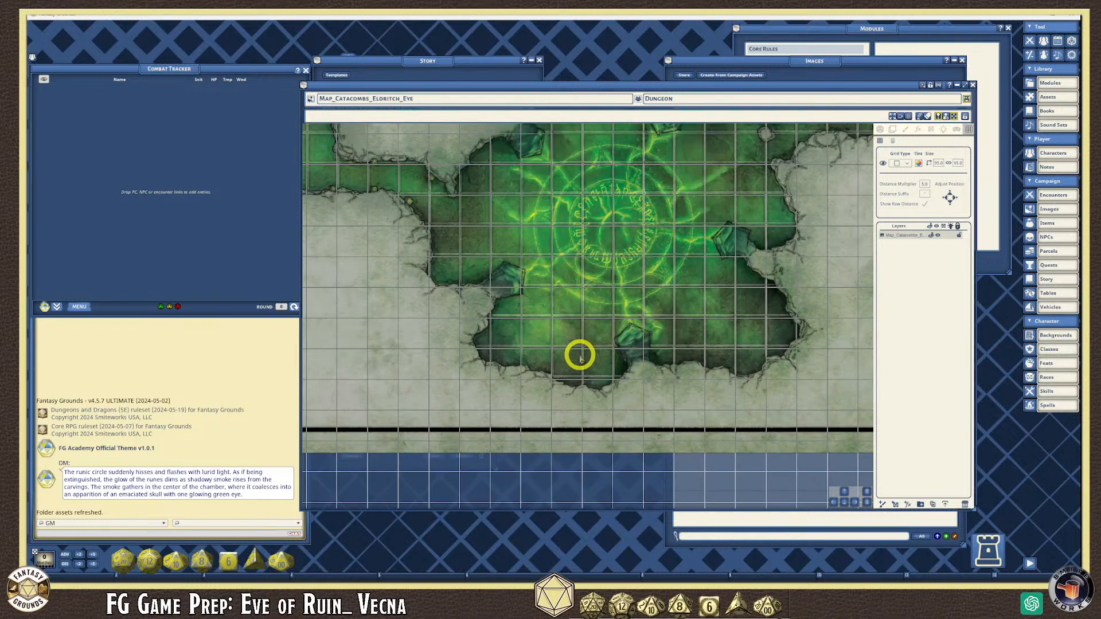
pyautogui.scroll(-5, 579, 356)
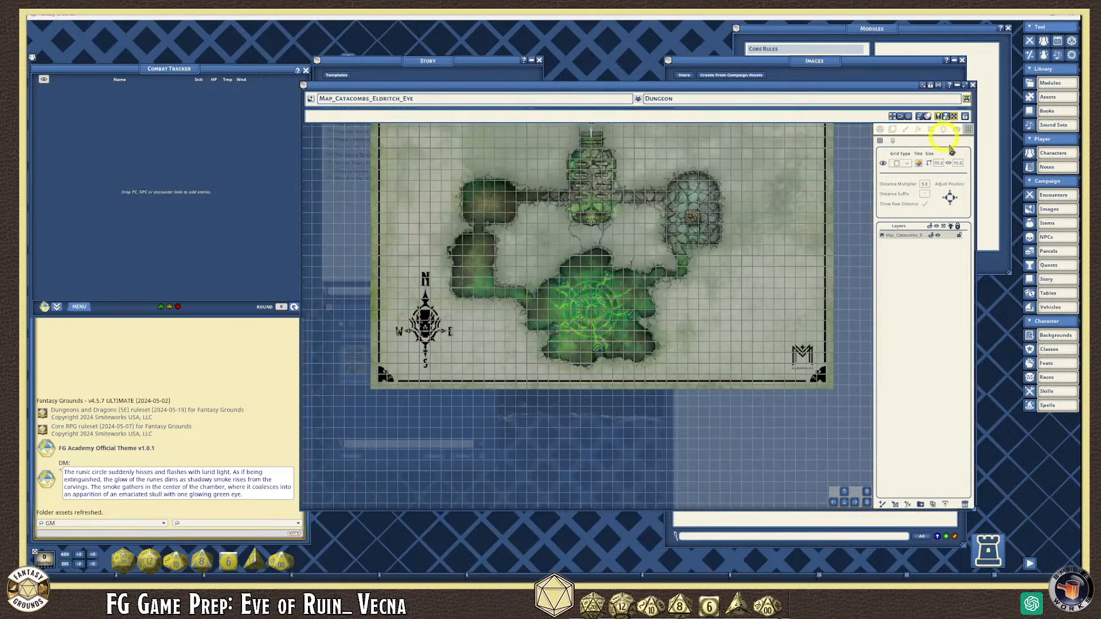
# - Select the grid Size field and nudge the grid up one step
pyautogui.click(944, 166)
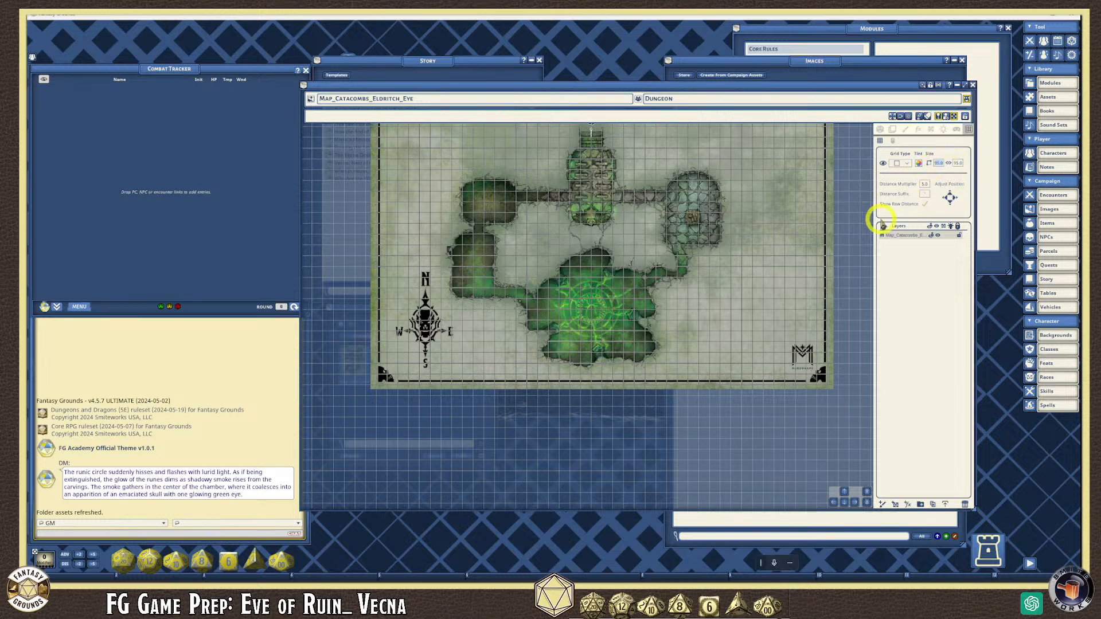
pyautogui.click(853, 503)
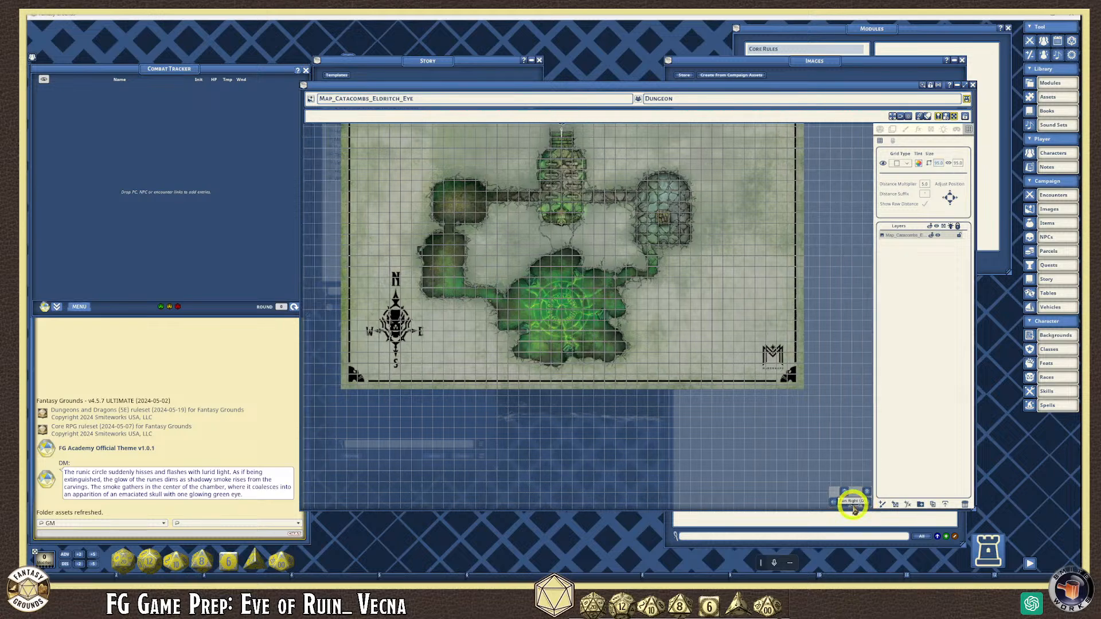
pyautogui.scroll(5, 626, 270)
pyautogui.scroll(6, 627, 271)
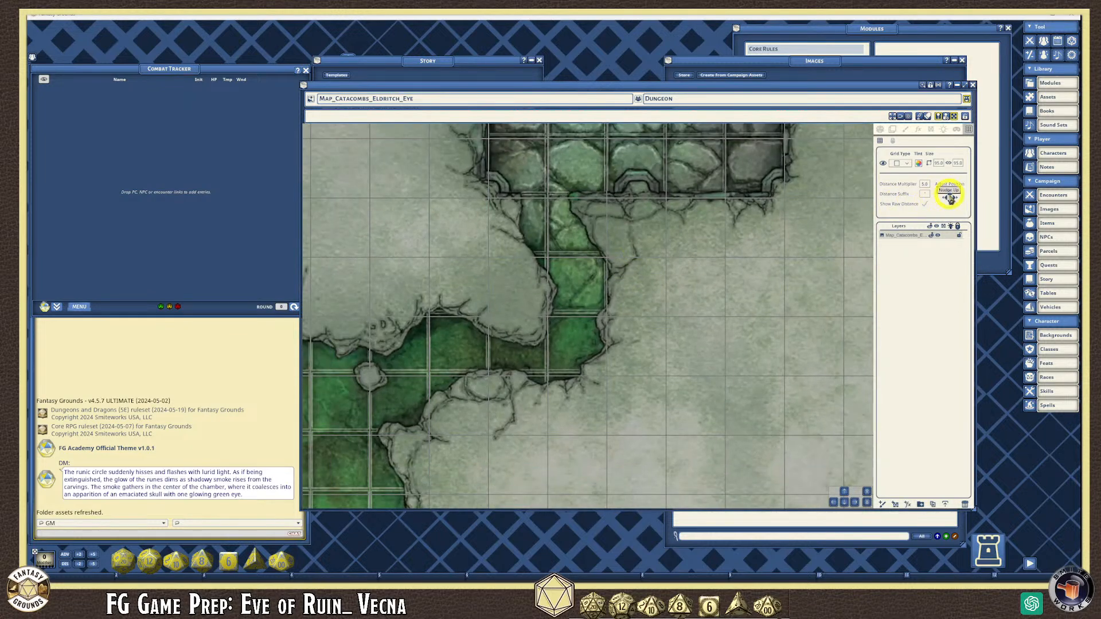
pyautogui.click(602, 252)
pyautogui.scroll(-3, 602, 252)
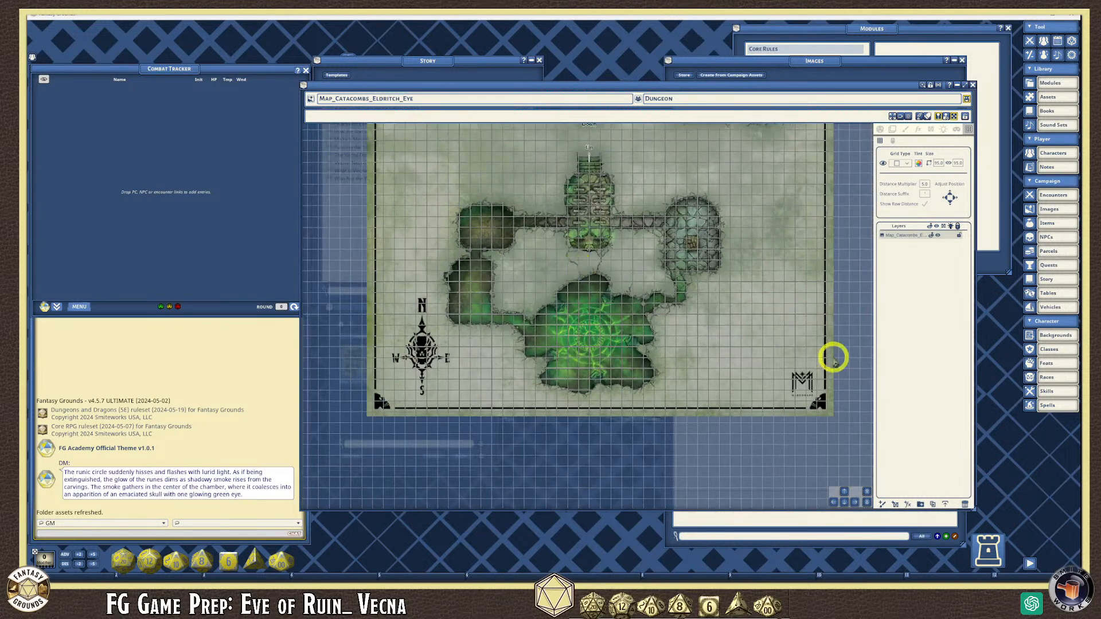
# - Pan from the Eldritch Eye title down through the dungeon to confirm the alignment
pyautogui.click(846, 492)
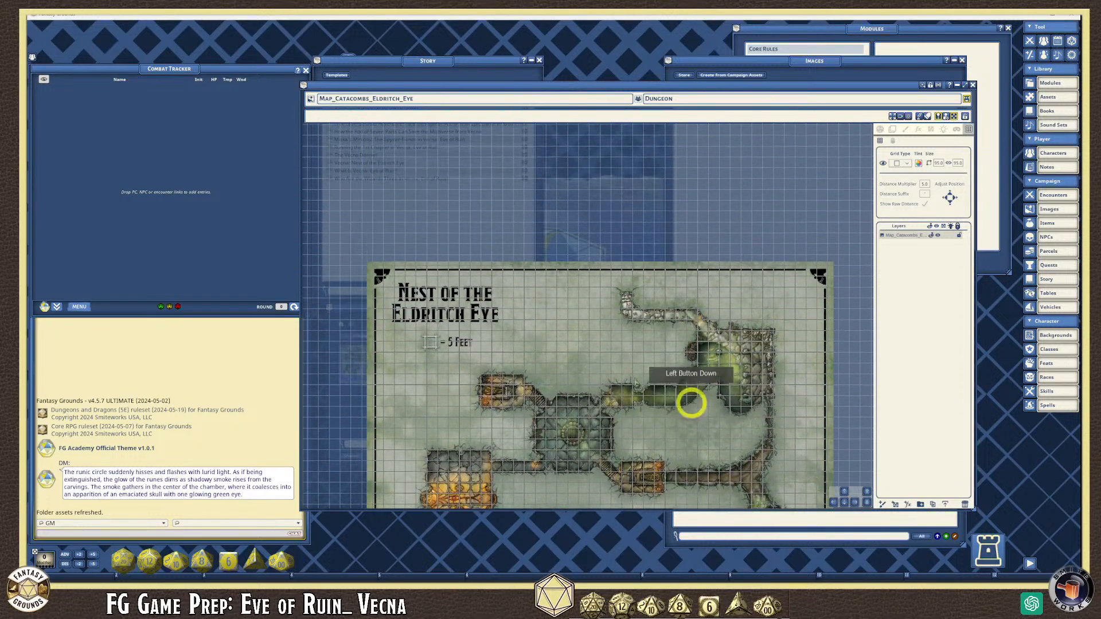
pyautogui.scroll(6, 499, 343)
pyautogui.scroll(-5, 500, 344)
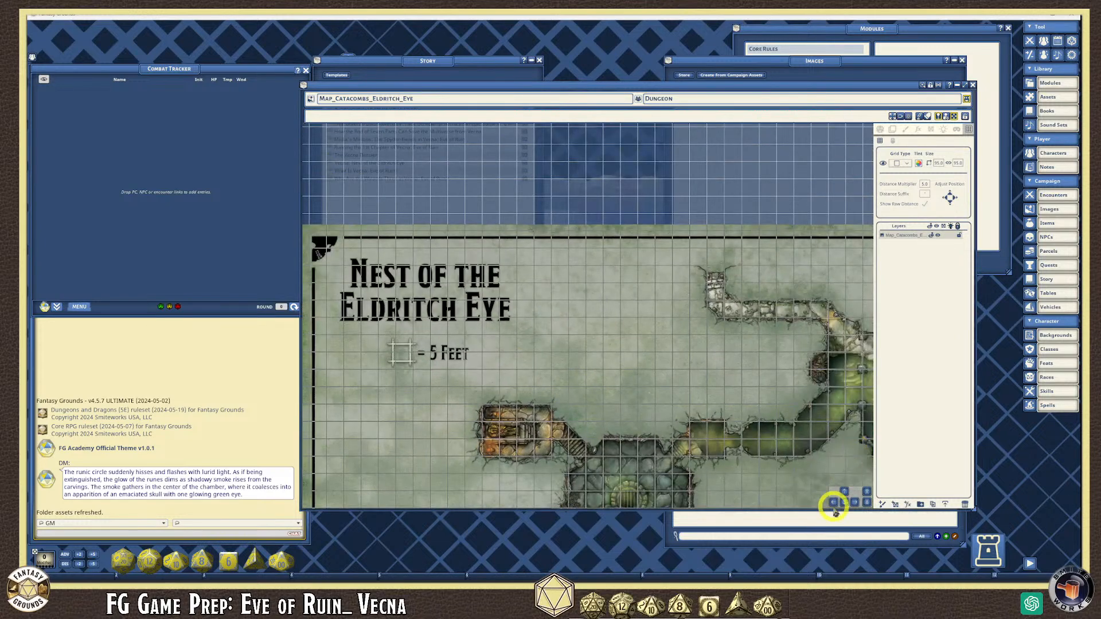
pyautogui.click(844, 503)
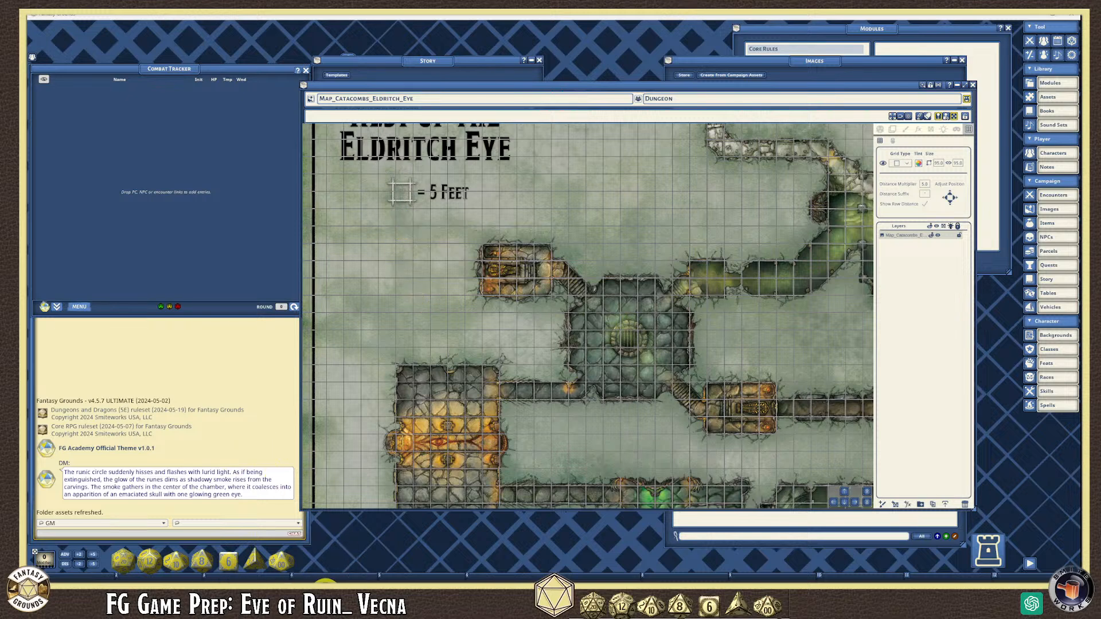
# - Launch Map Align, enlarge its window and move it to the upper left
pyautogui.click(335, 580)
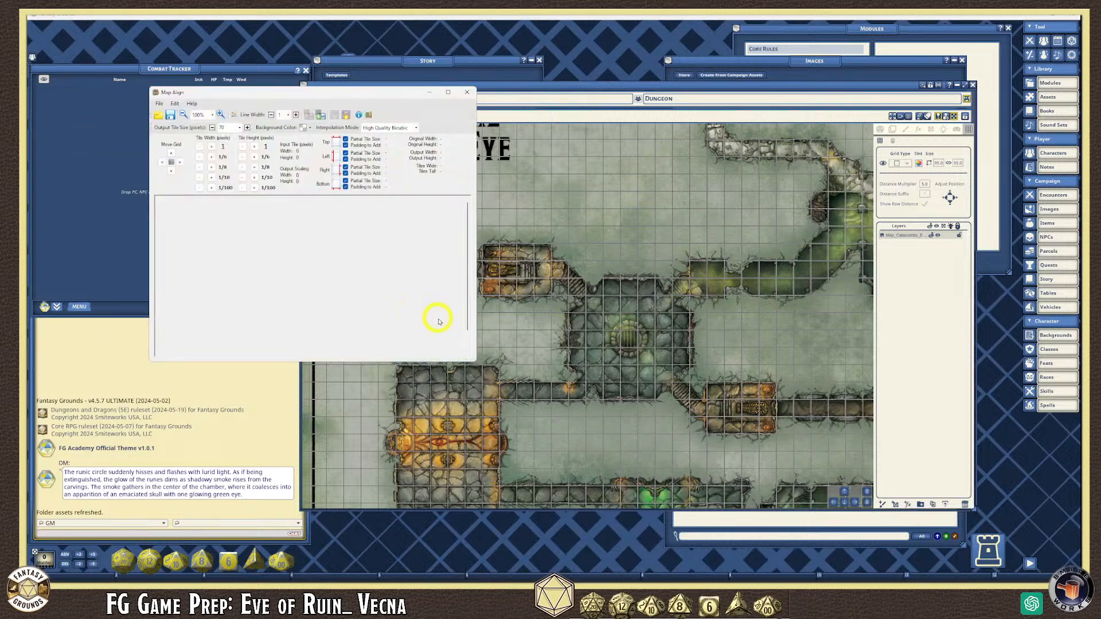
pyautogui.moveTo(474, 361); pyautogui.dragTo(716, 522)
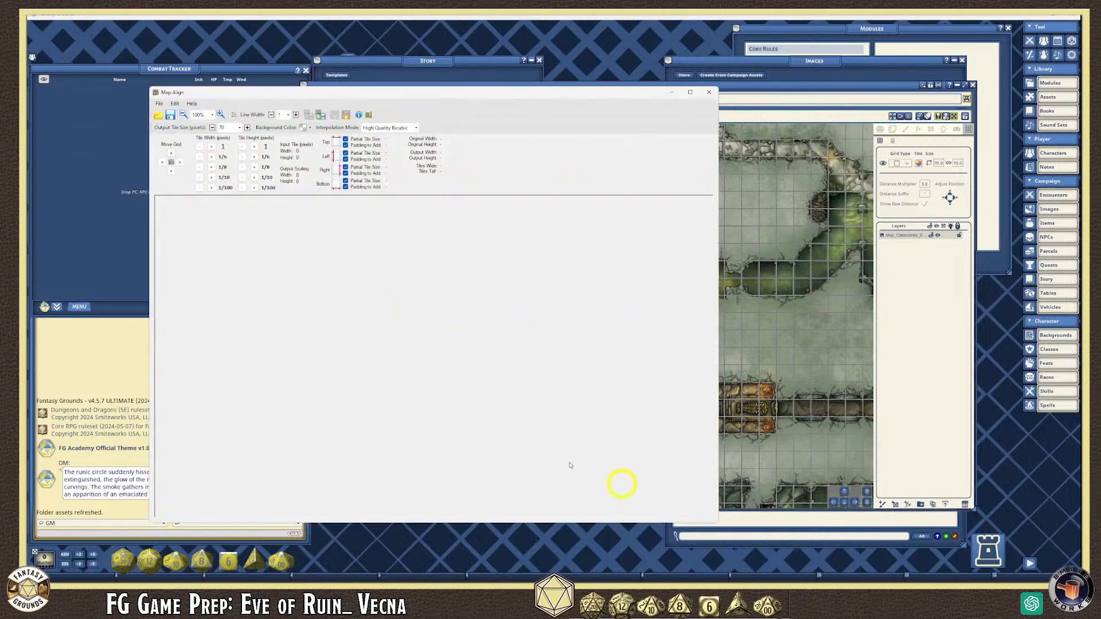
pyautogui.moveTo(305, 100); pyautogui.dragTo(249, 59)
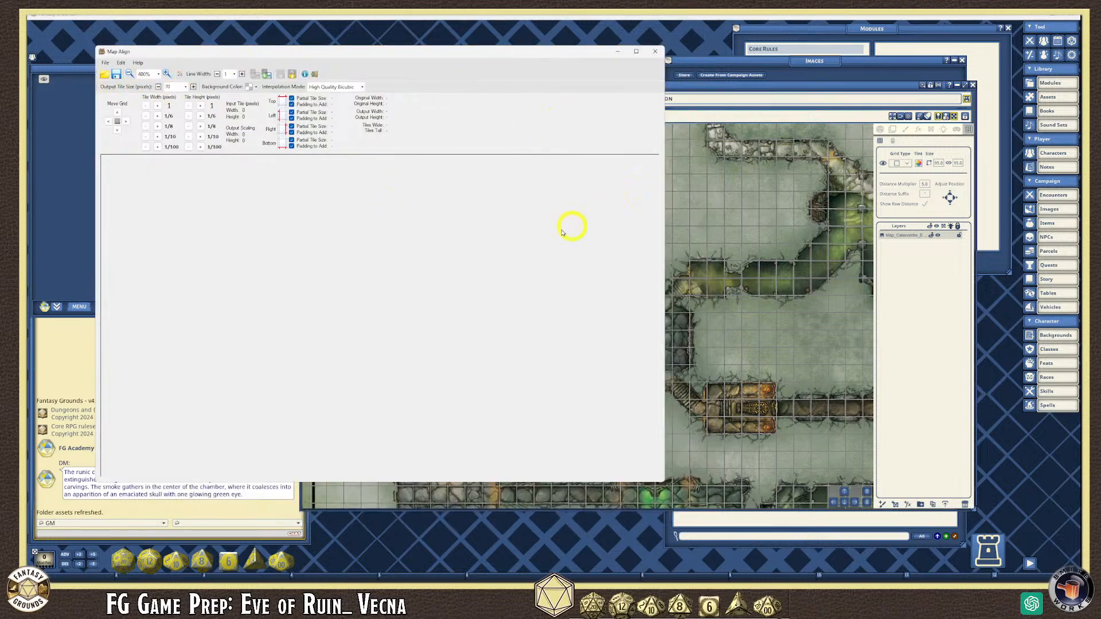
# - In the Vecna folder, select vecna_map-0.01-catacombs-player and drag it onto Map Align
pyautogui.moveTo(192, 602)
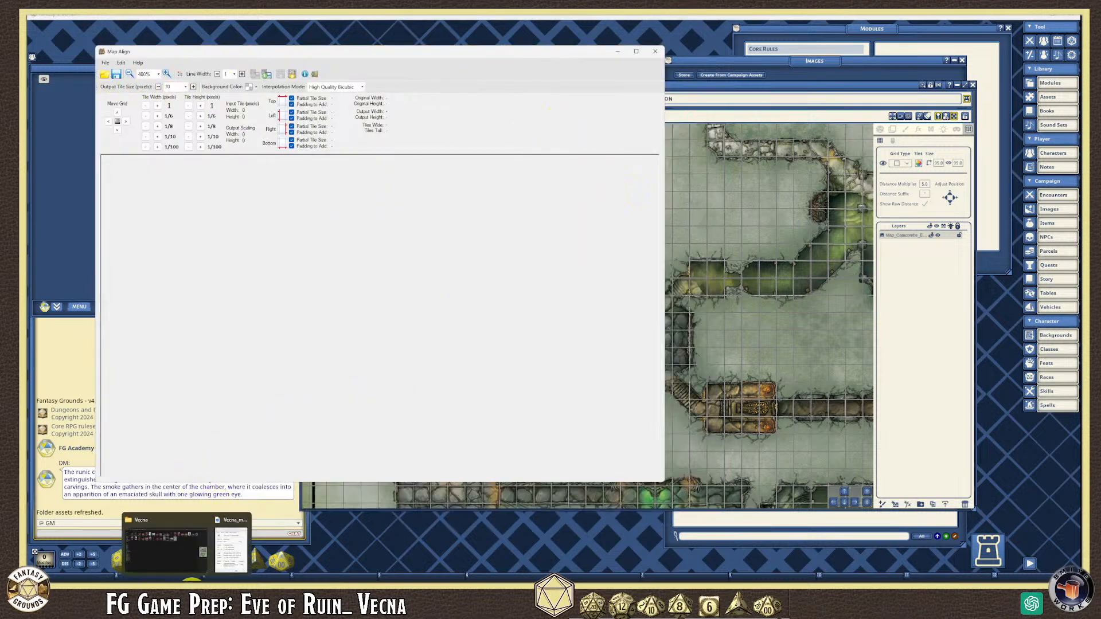
pyautogui.click(166, 544)
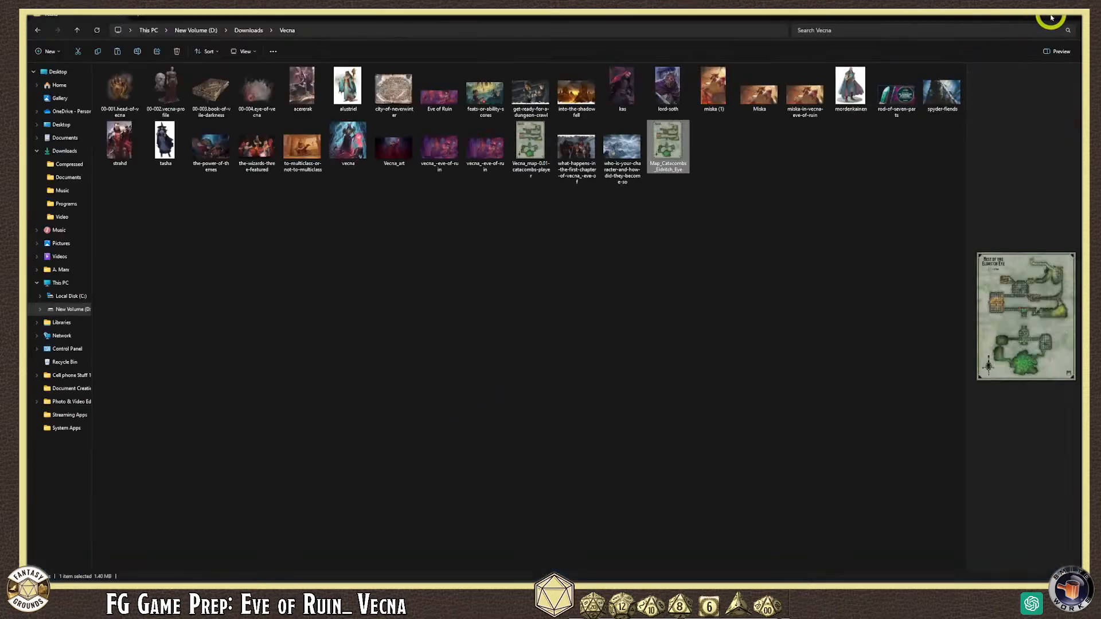
pyautogui.click(1051, 17)
pyautogui.moveTo(359, 68); pyautogui.dragTo(734, 103)
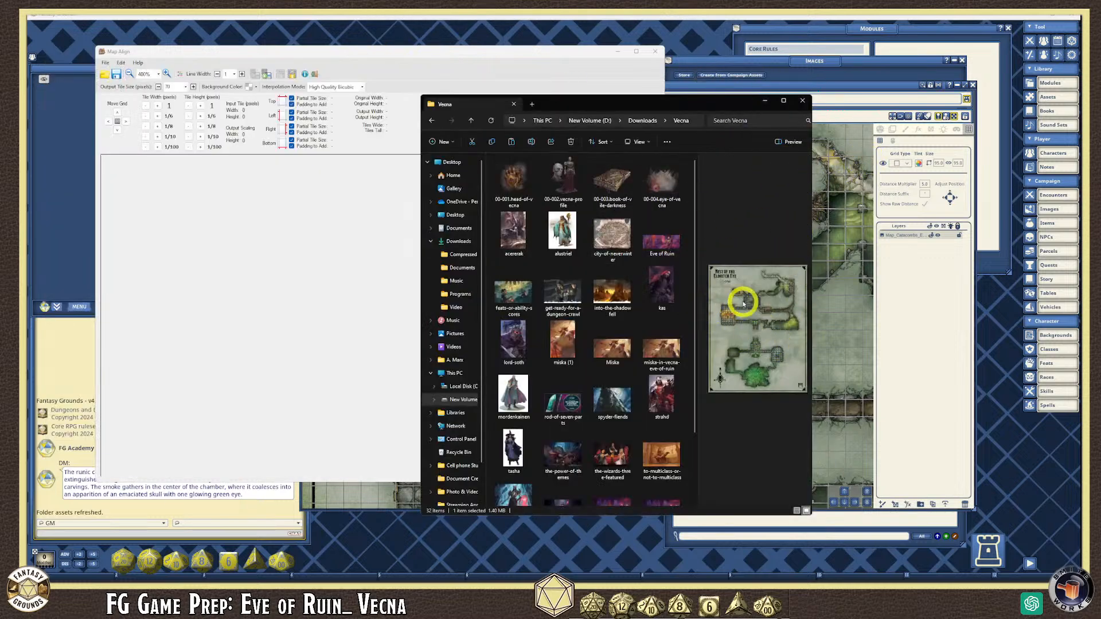
pyautogui.scroll(-2, 643, 310)
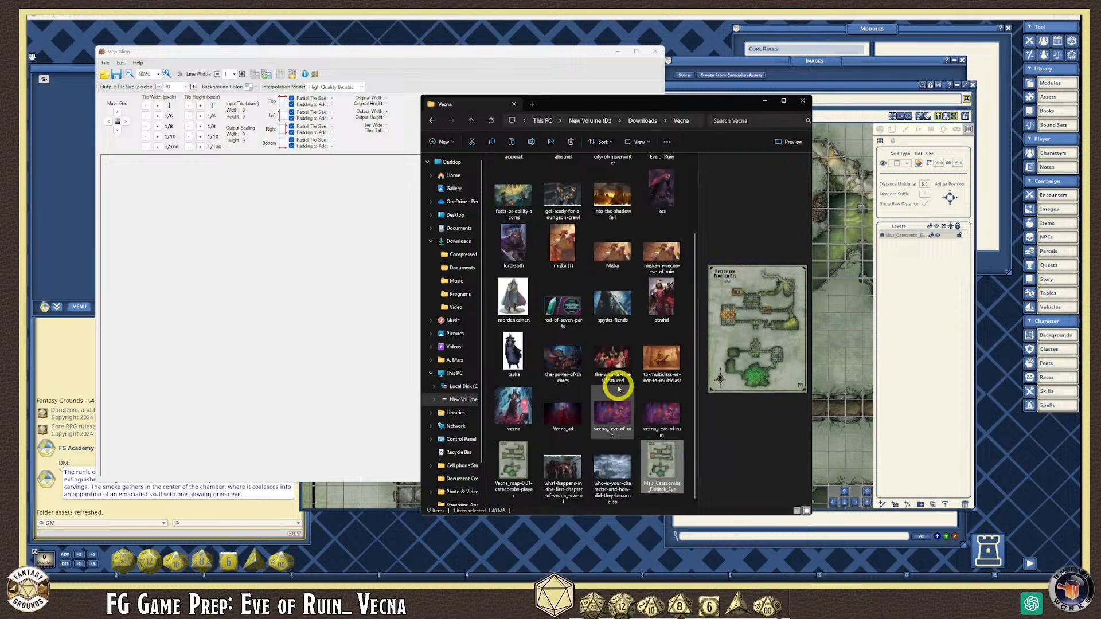
pyautogui.click(511, 468)
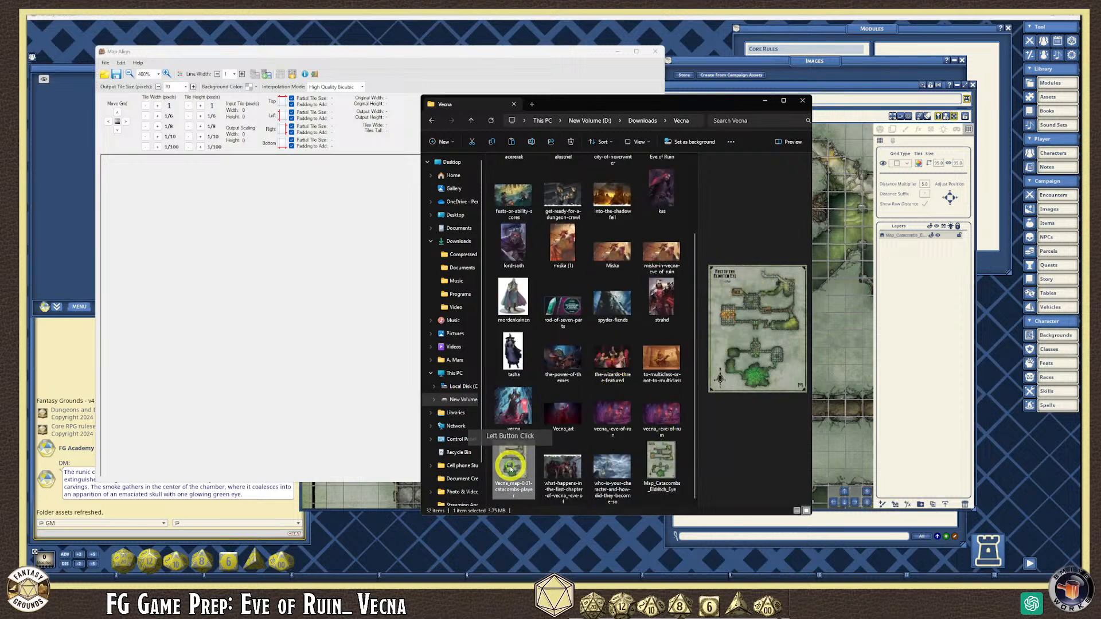
pyautogui.moveTo(511, 469); pyautogui.dragTo(108, 85)
# - Open vecna_map-0.01-catacombs-player from Downloads > Vecna into Map Align
pyautogui.click(105, 74)
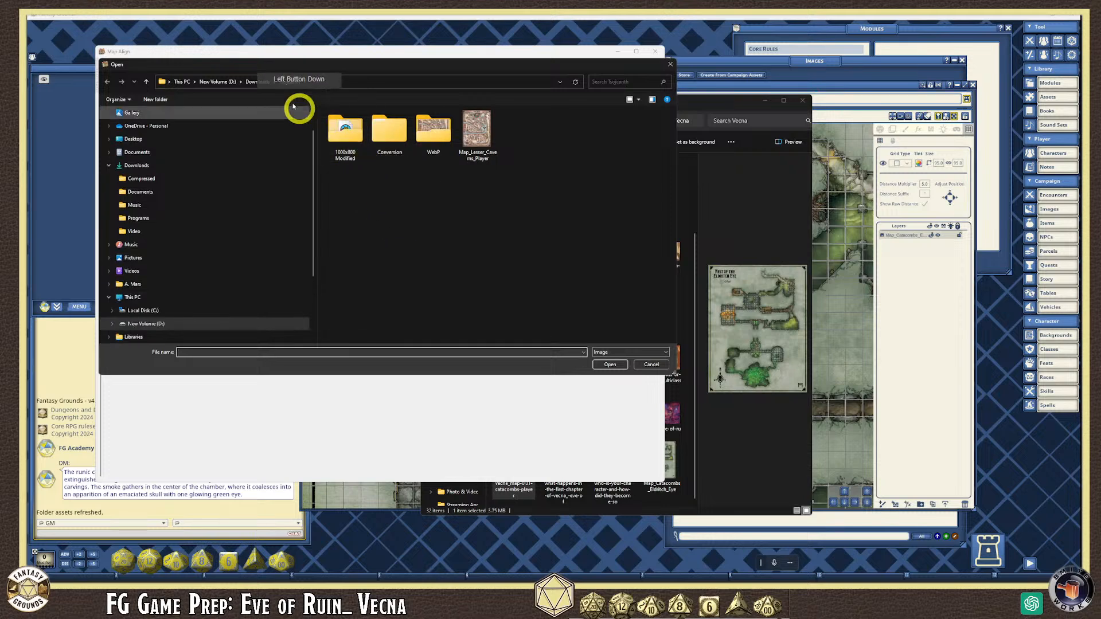
pyautogui.click(257, 82)
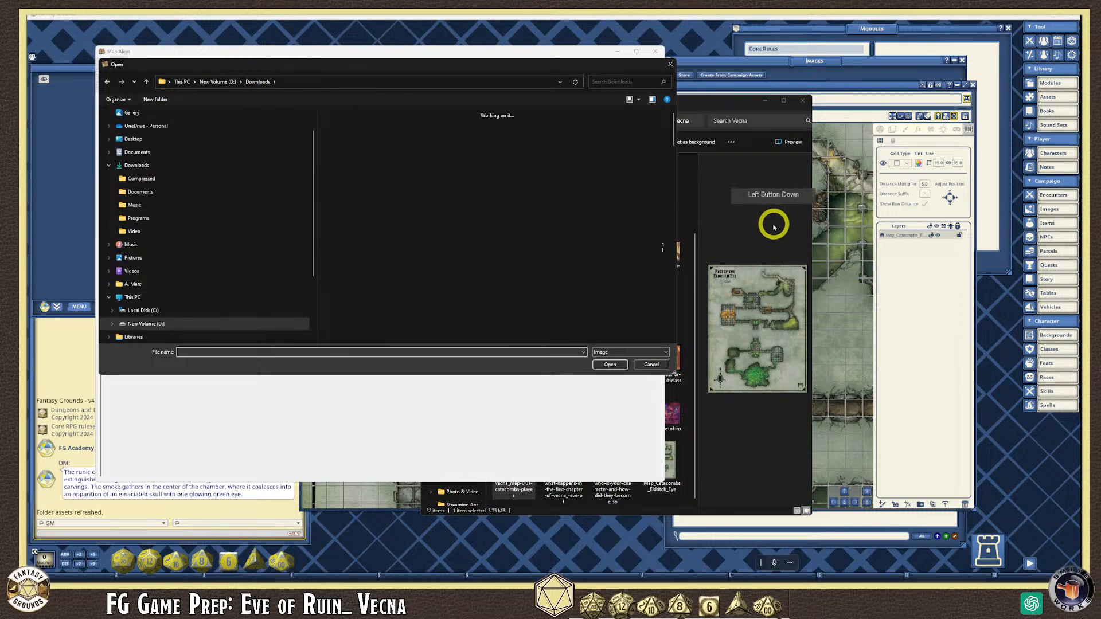
pyautogui.moveTo(710, 266); pyautogui.dragTo(330, 134)
pyautogui.doubleClick(343, 134)
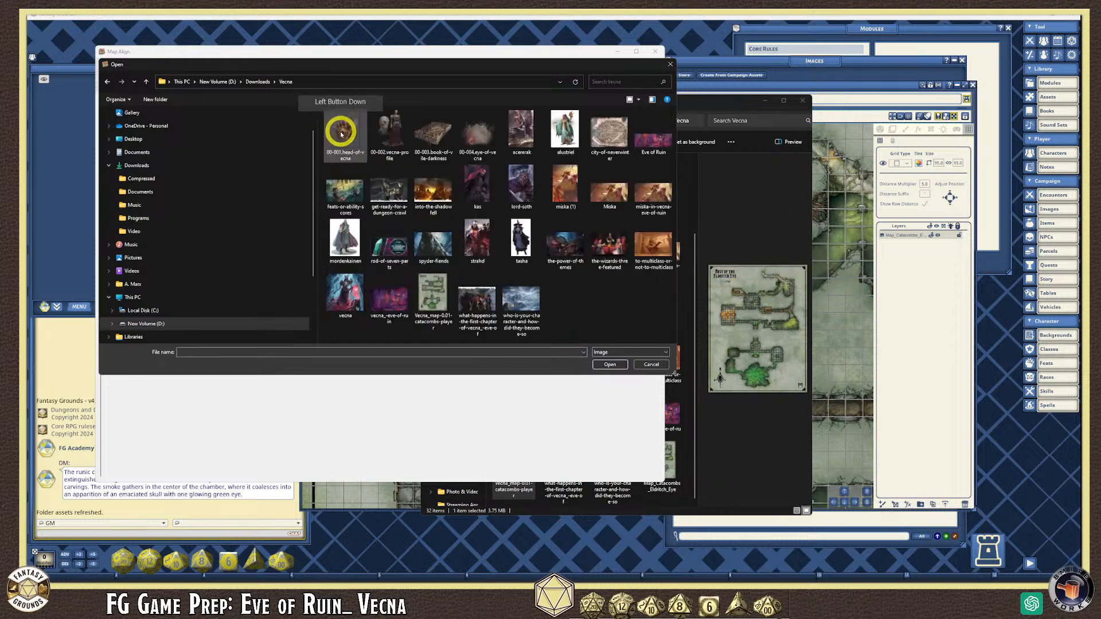
pyautogui.click(584, 298)
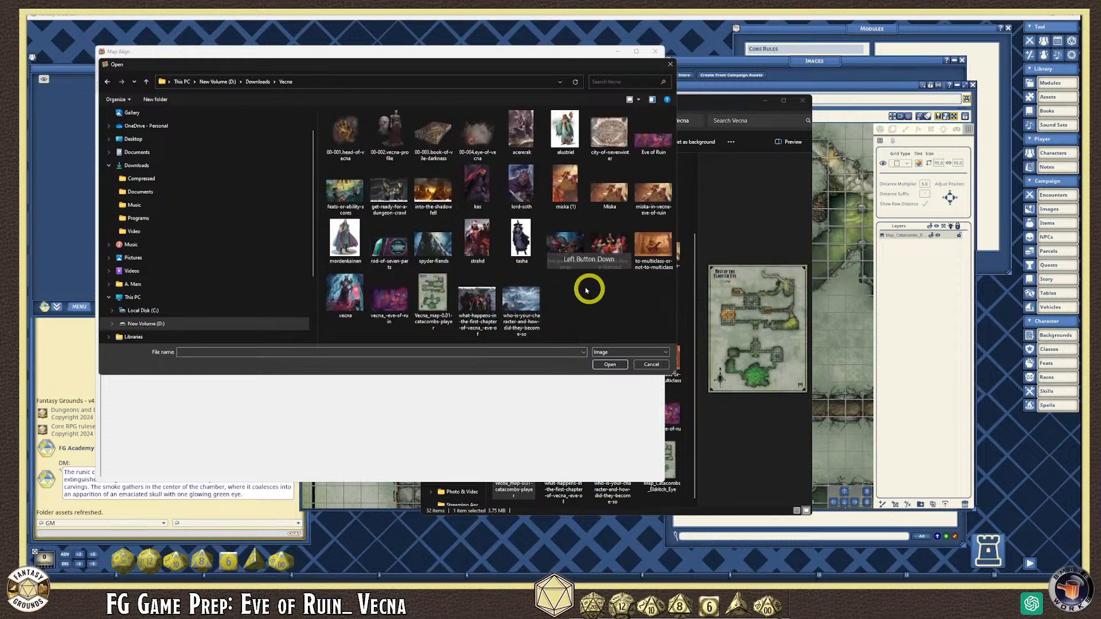
pyautogui.click(435, 303)
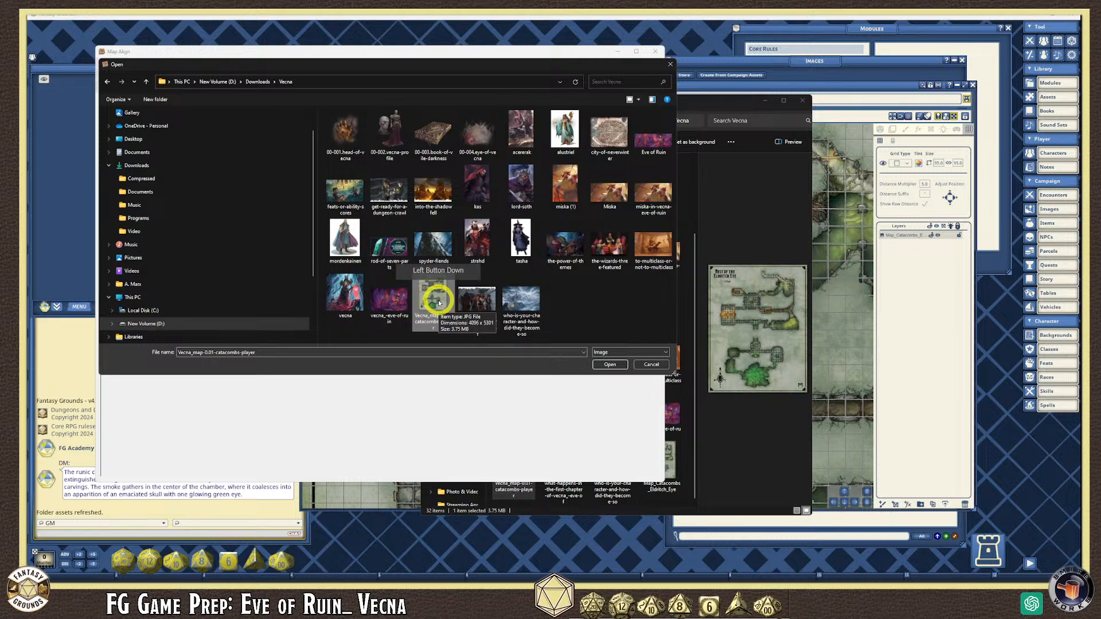
pyautogui.click(610, 365)
# - Fit the catacombs map in view, then zoom in and out with the mouse wheel
pyautogui.click(427, 341)
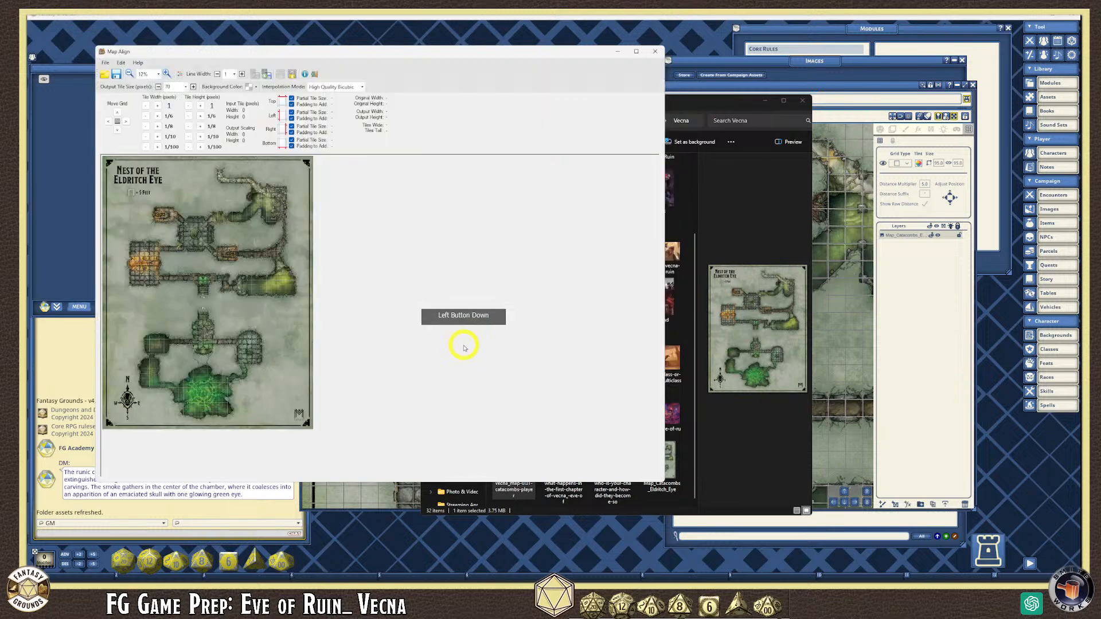
pyautogui.click(187, 305)
pyautogui.moveTo(187, 305); pyautogui.dragTo(531, 464)
pyautogui.scroll(1, 449, 398)
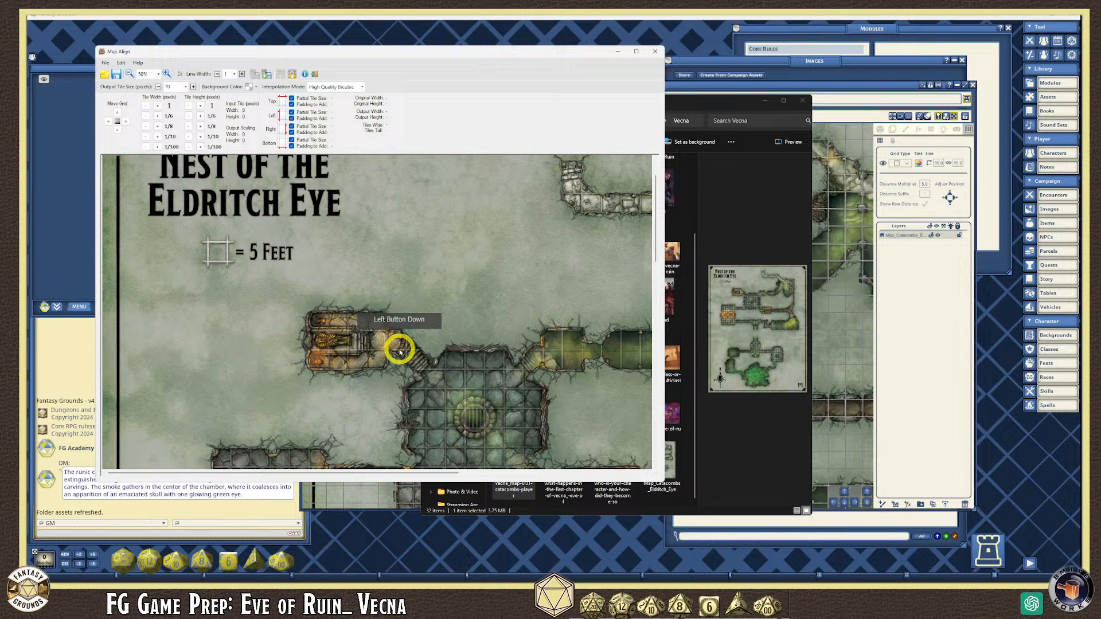
pyautogui.scroll(1, 376, 357)
pyautogui.scroll(-2, 374, 356)
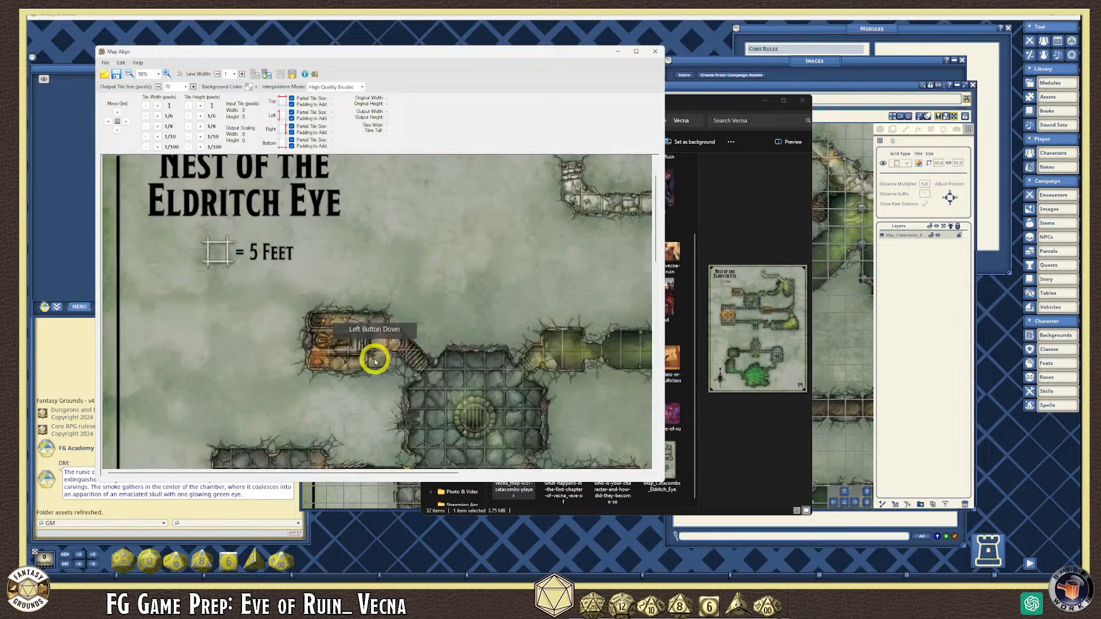
pyautogui.scroll(1, 152, 236)
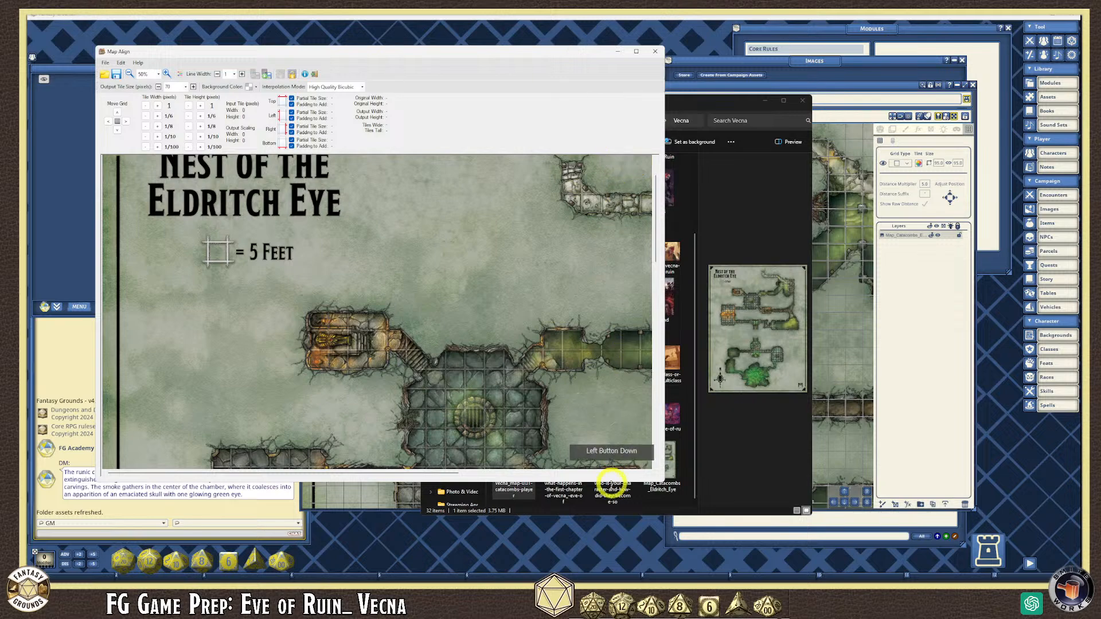
pyautogui.scroll(-1, 581, 414)
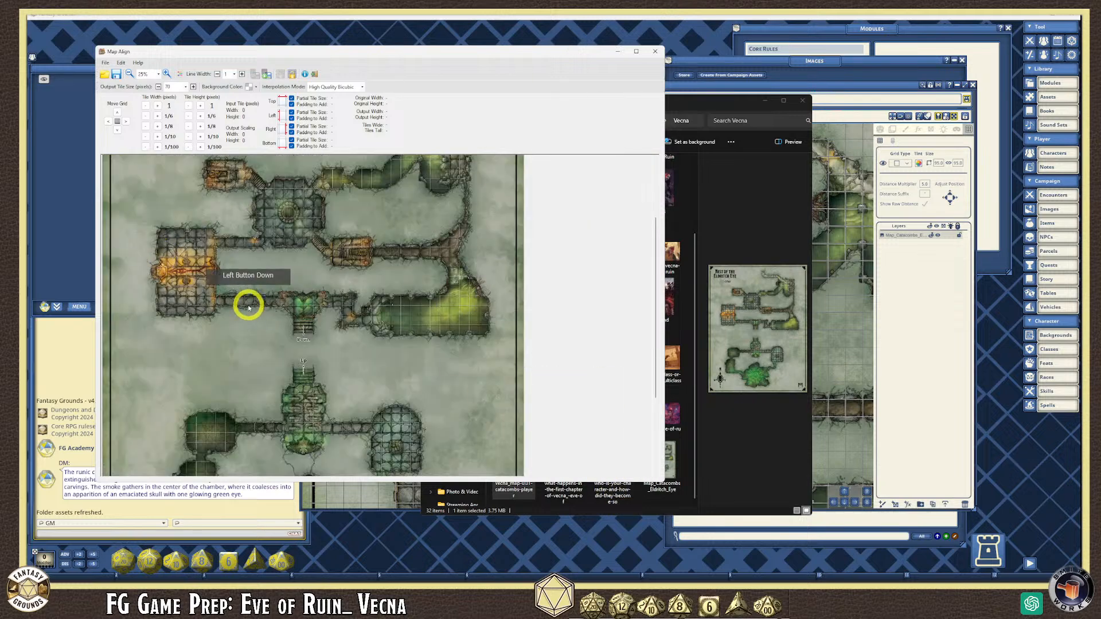
pyautogui.scroll(2, 248, 307)
pyautogui.scroll(-1, 247, 304)
pyautogui.scroll(1, 247, 302)
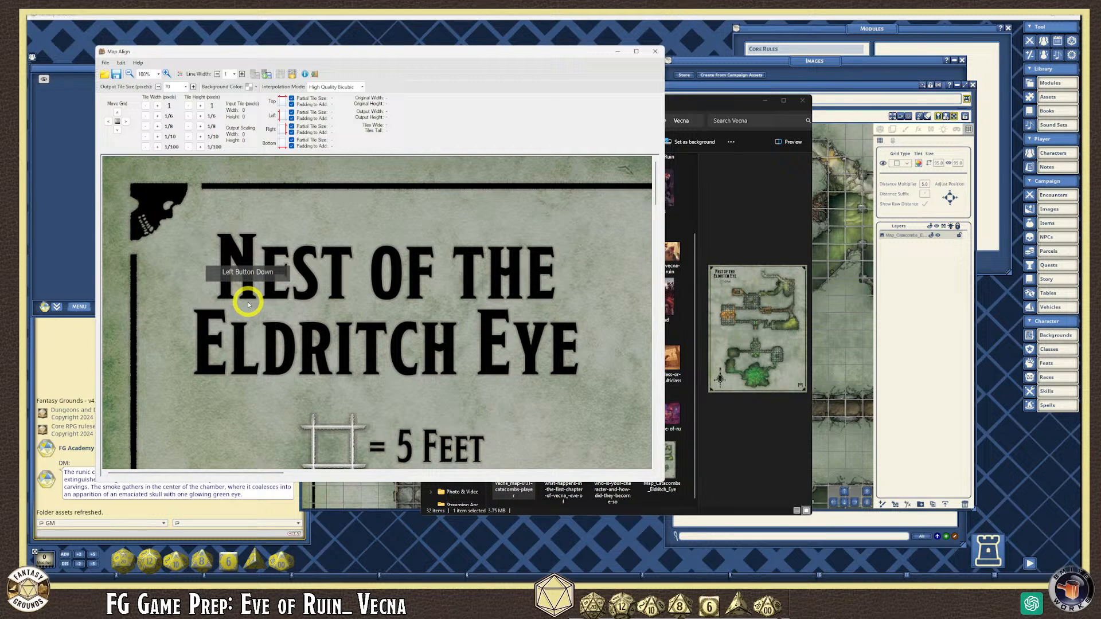
pyautogui.scroll(-2, 315, 251)
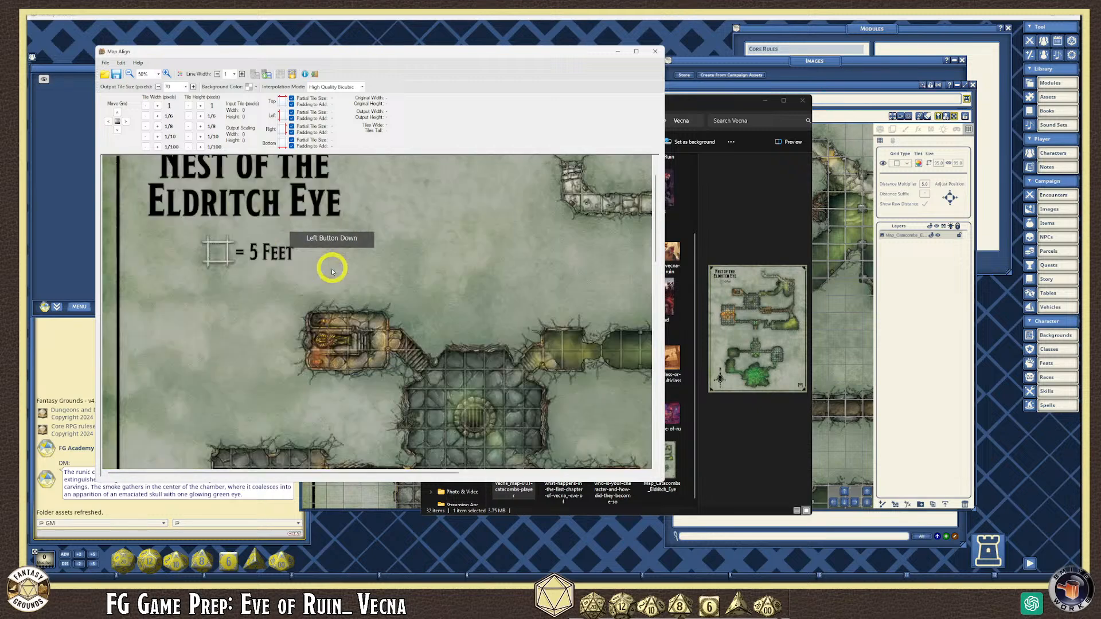
pyautogui.scroll(3, 295, 326)
pyautogui.scroll(-1, 285, 302)
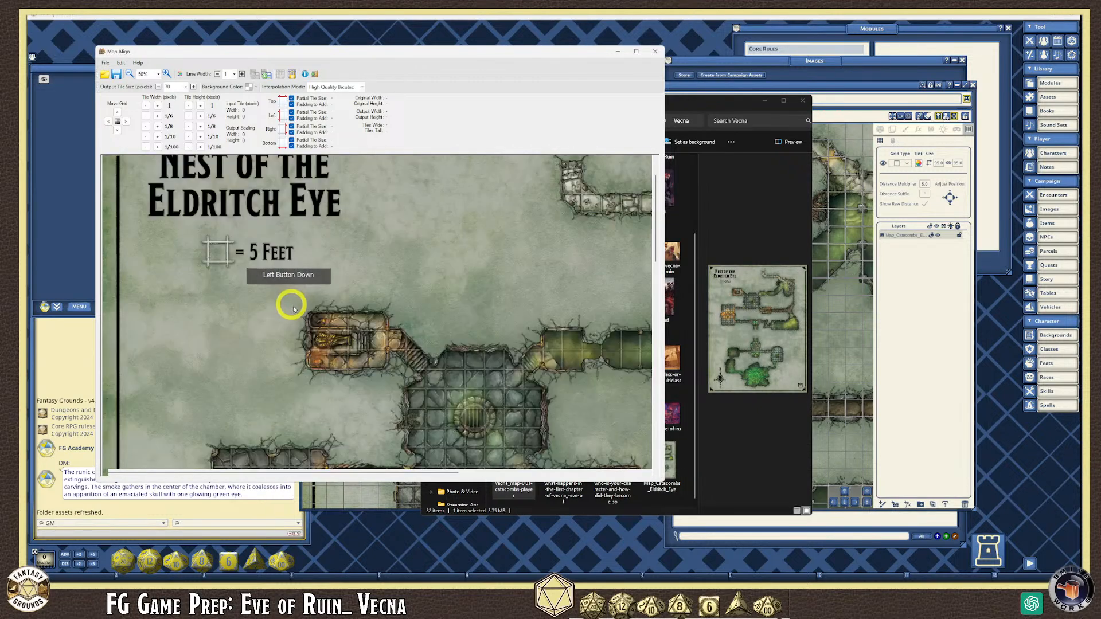
pyautogui.scroll(1, 435, 379)
pyautogui.scroll(-1, 434, 379)
pyautogui.scroll(1, 533, 428)
pyautogui.scroll(-1, 516, 420)
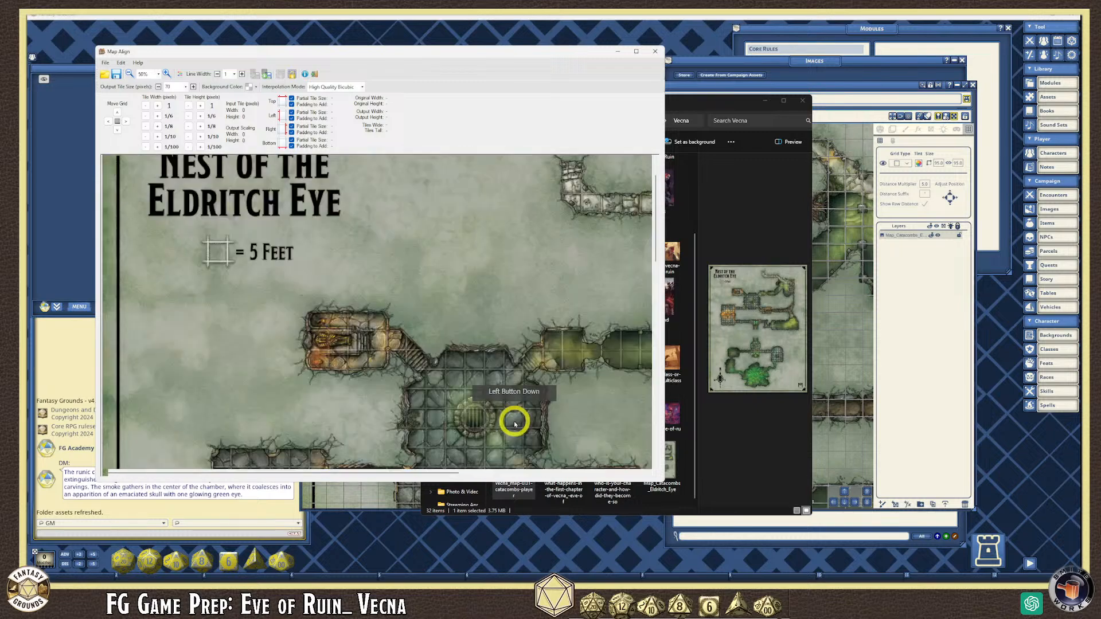
pyautogui.scroll(-1, 274, 437)
pyautogui.scroll(1, 155, 244)
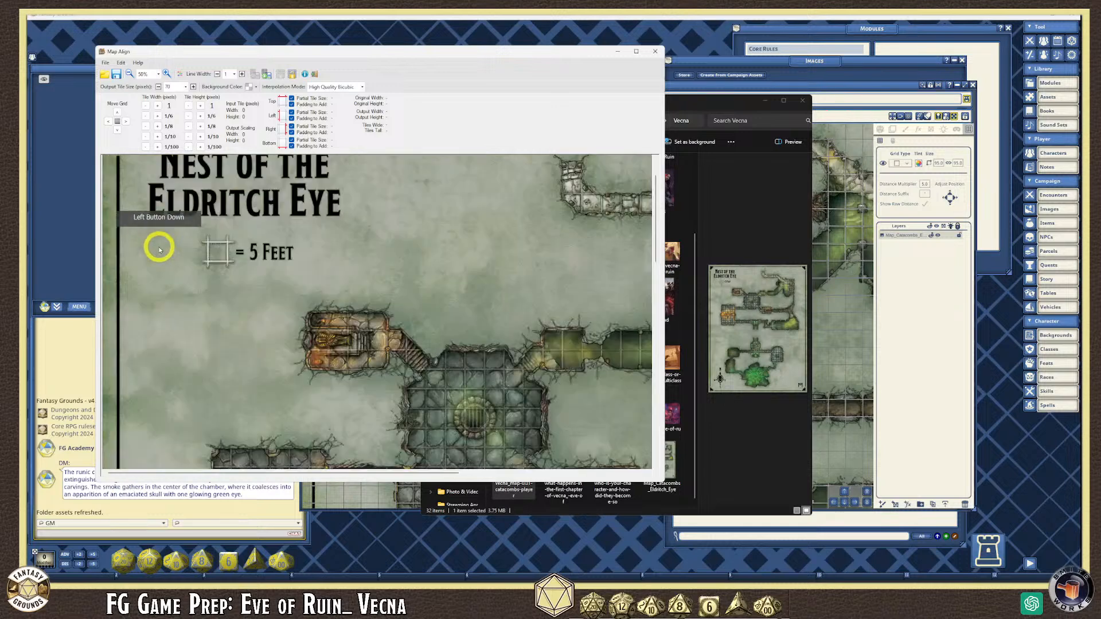
pyautogui.scroll(-1, 246, 384)
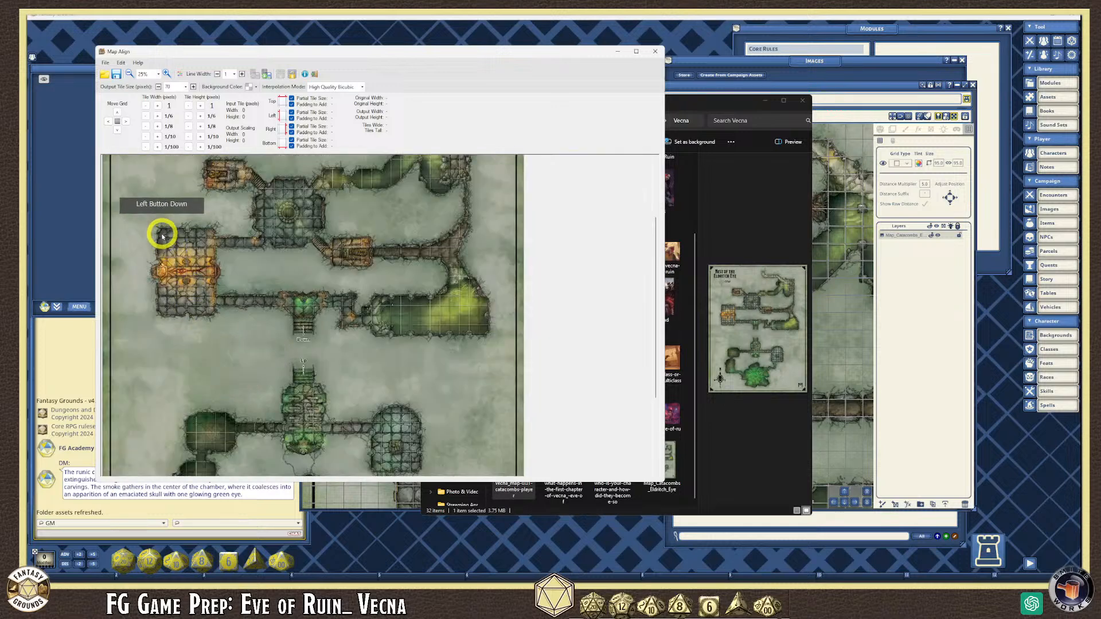
pyautogui.scroll(1, 169, 280)
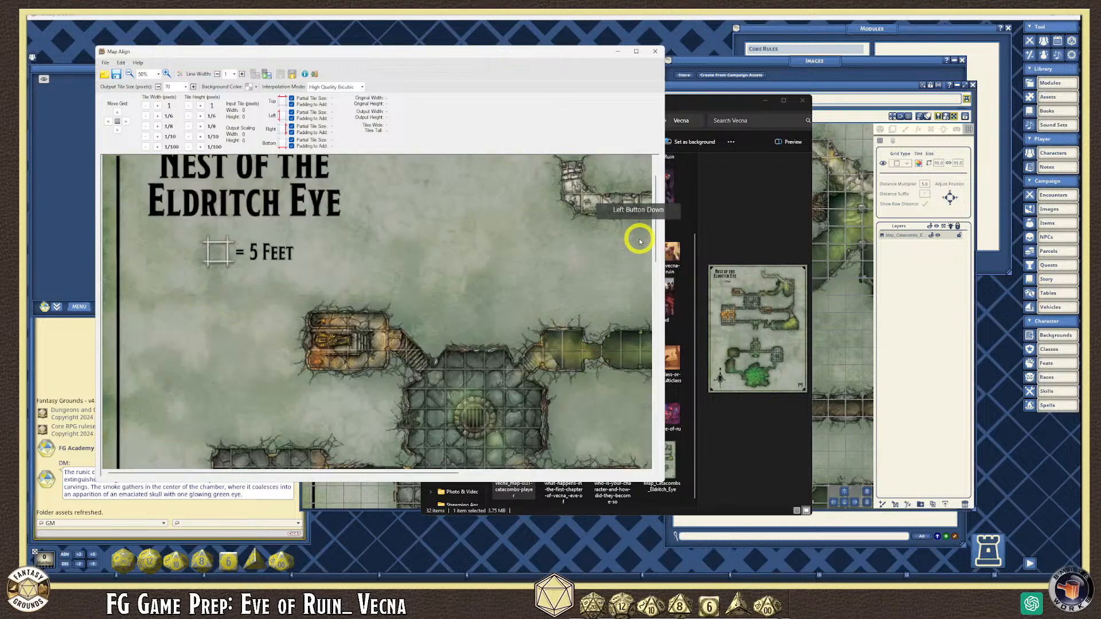
pyautogui.moveTo(655, 234); pyautogui.dragTo(654, 268)
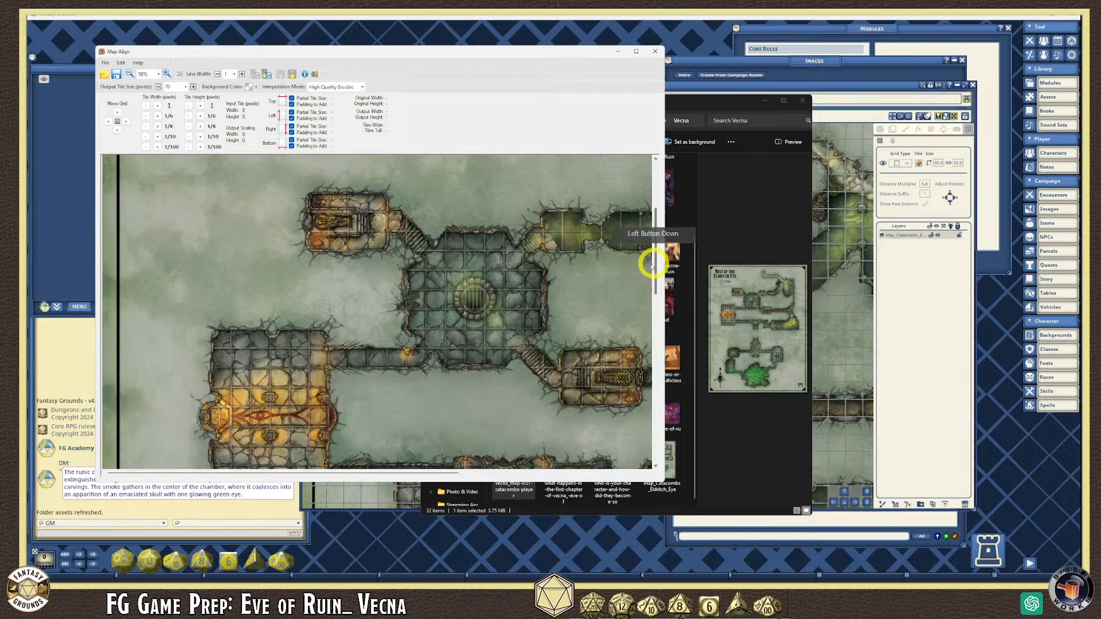
# - Set the zoom to 200% and scroll to a tiled room
pyautogui.click(256, 372)
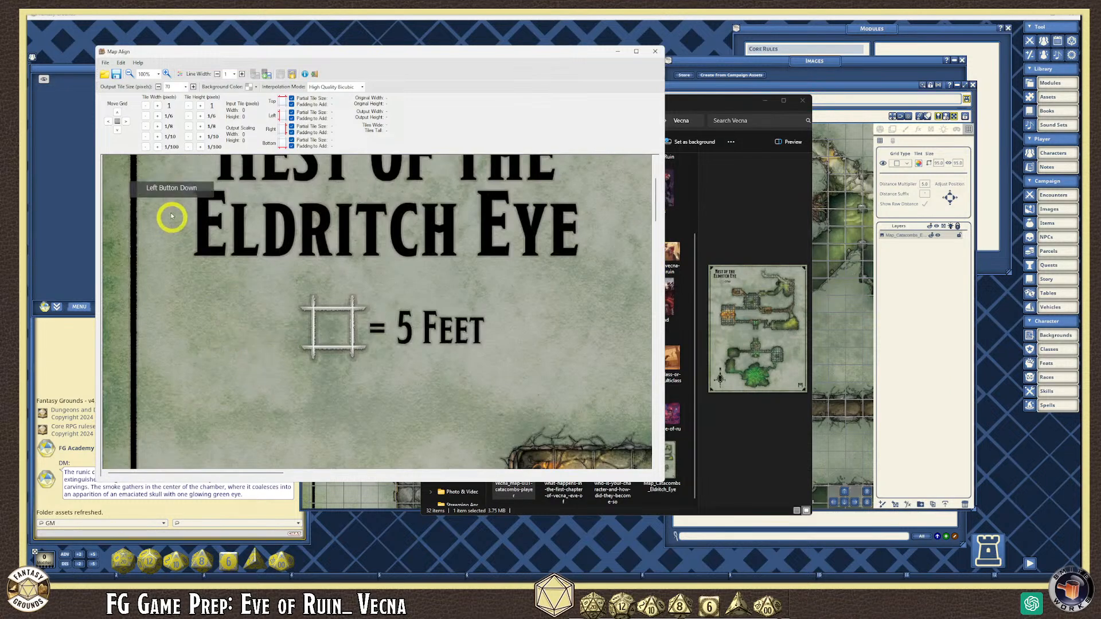
pyautogui.click(154, 74)
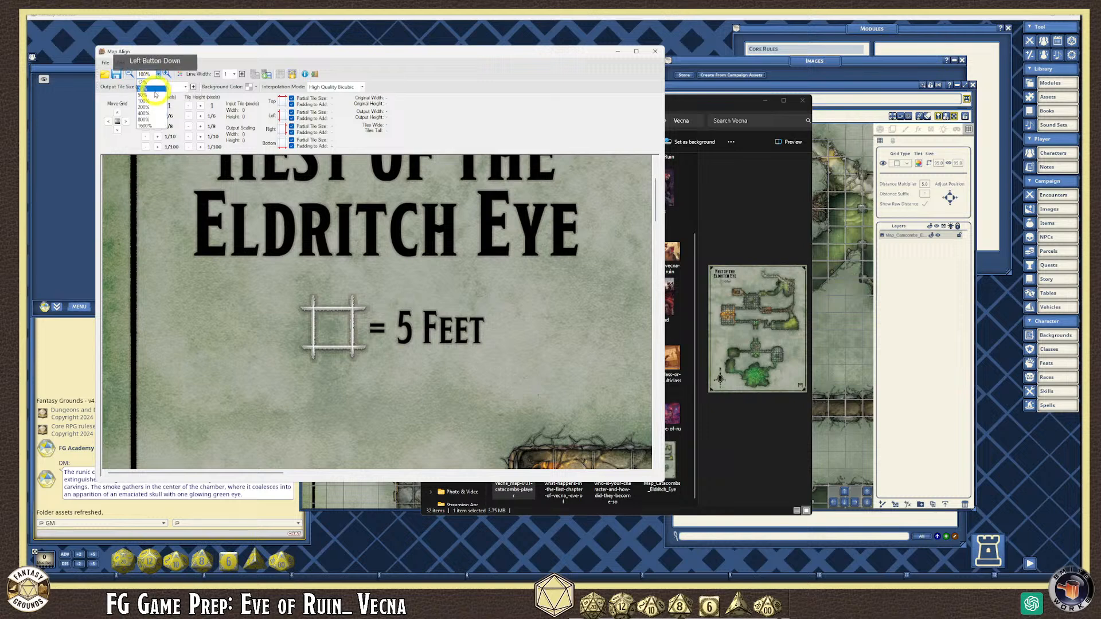
pyautogui.click(146, 109)
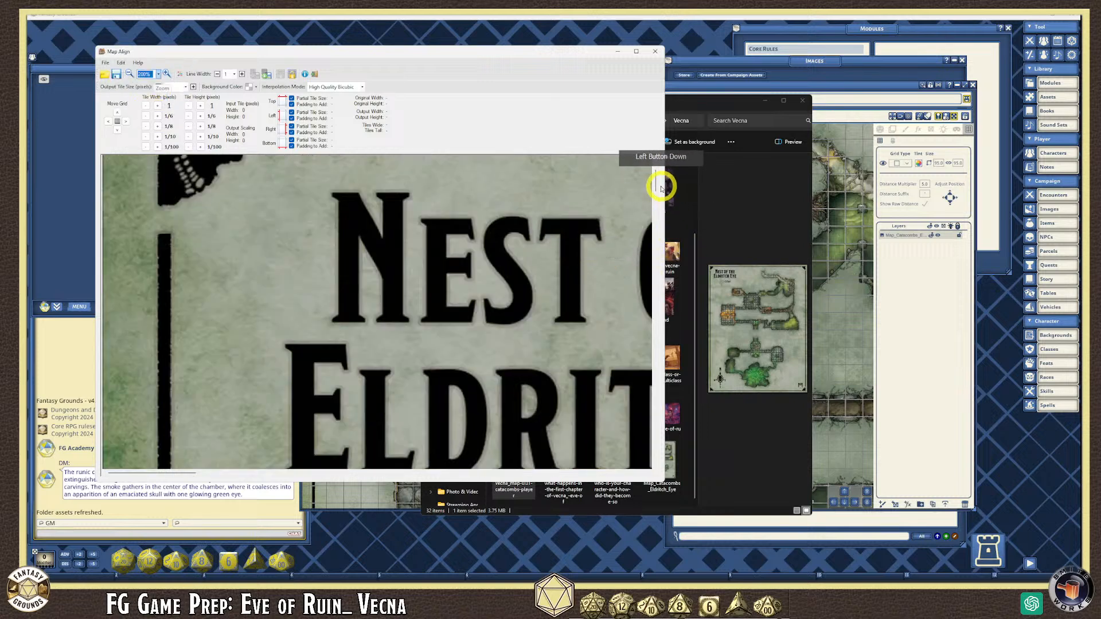
pyautogui.moveTo(655, 181); pyautogui.dragTo(326, 410)
pyautogui.scroll(-2, 326, 410)
pyautogui.scroll(1, 241, 386)
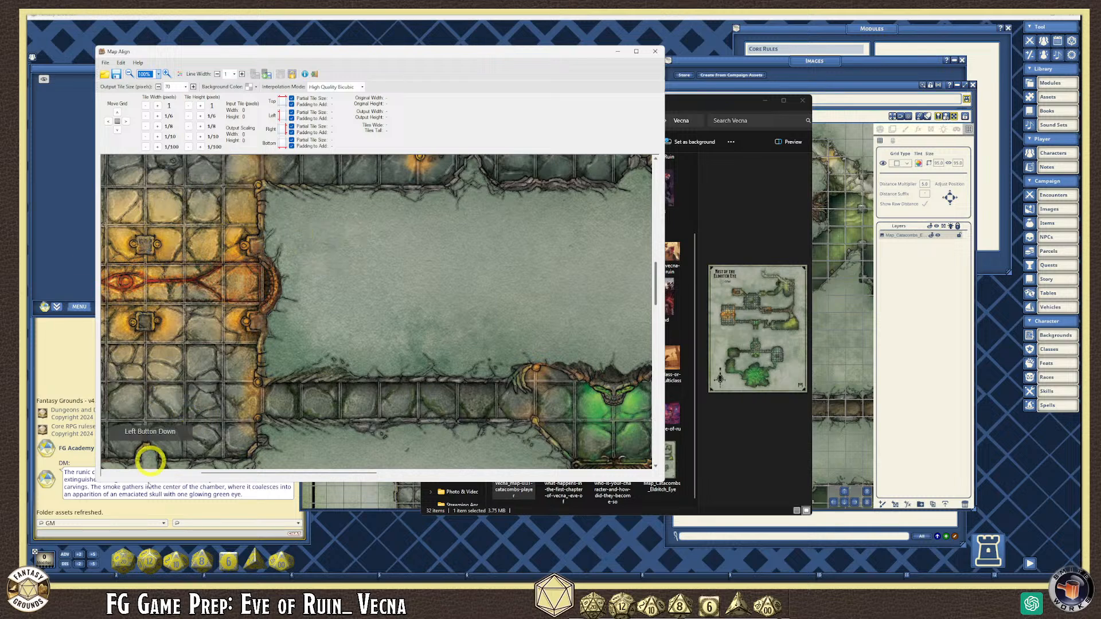
pyautogui.click(144, 75)
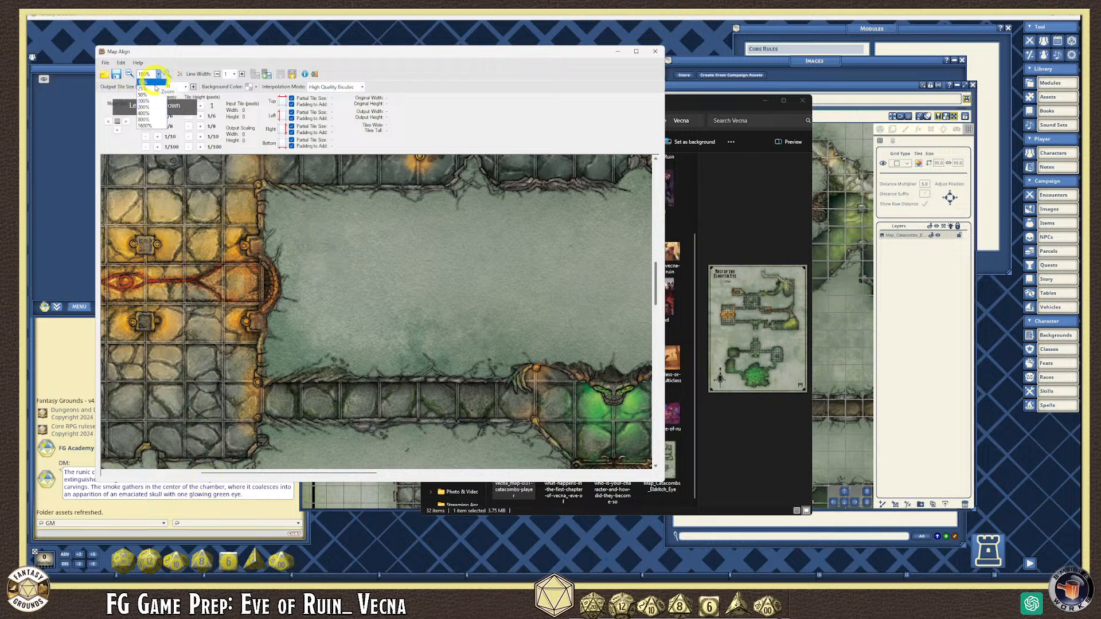
pyautogui.click(149, 113)
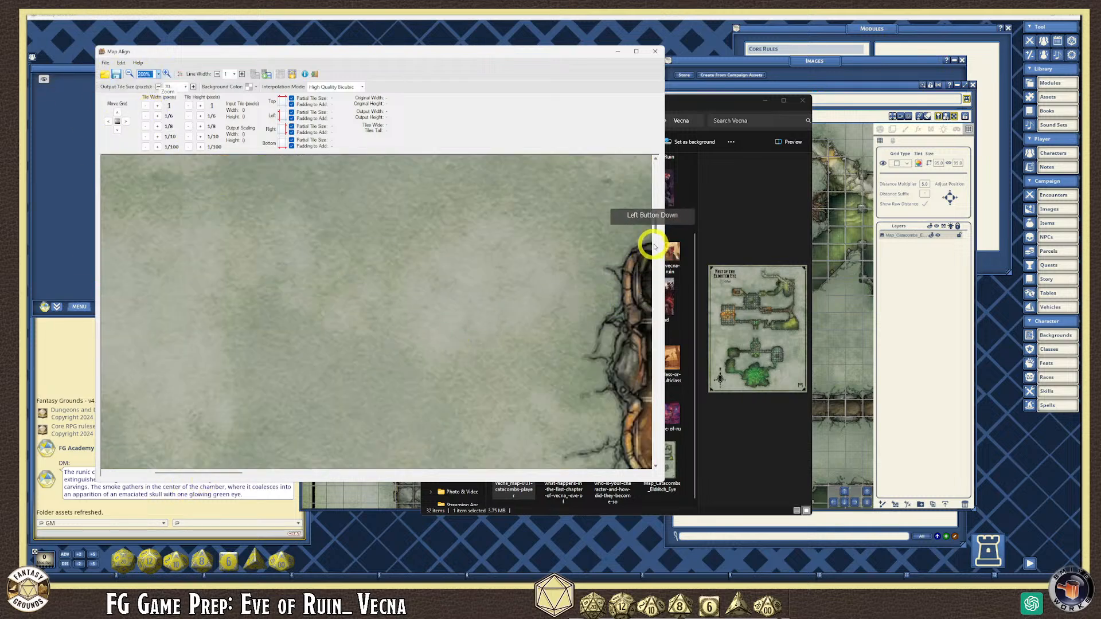
pyautogui.moveTo(657, 270); pyautogui.dragTo(657, 283)
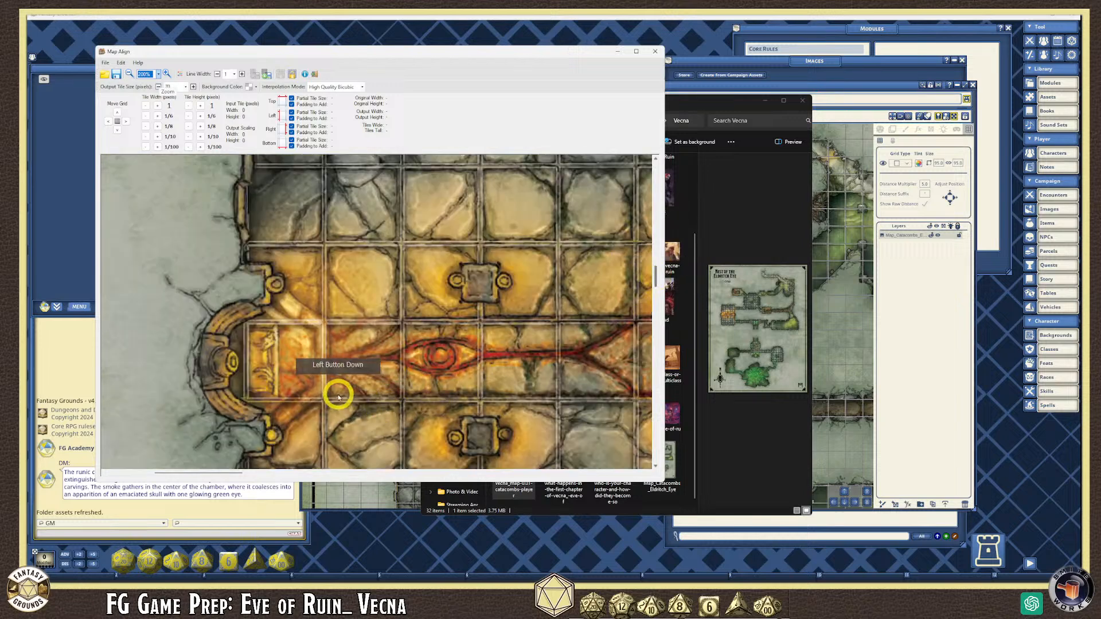
pyautogui.moveTo(656, 279); pyautogui.dragTo(657, 264)
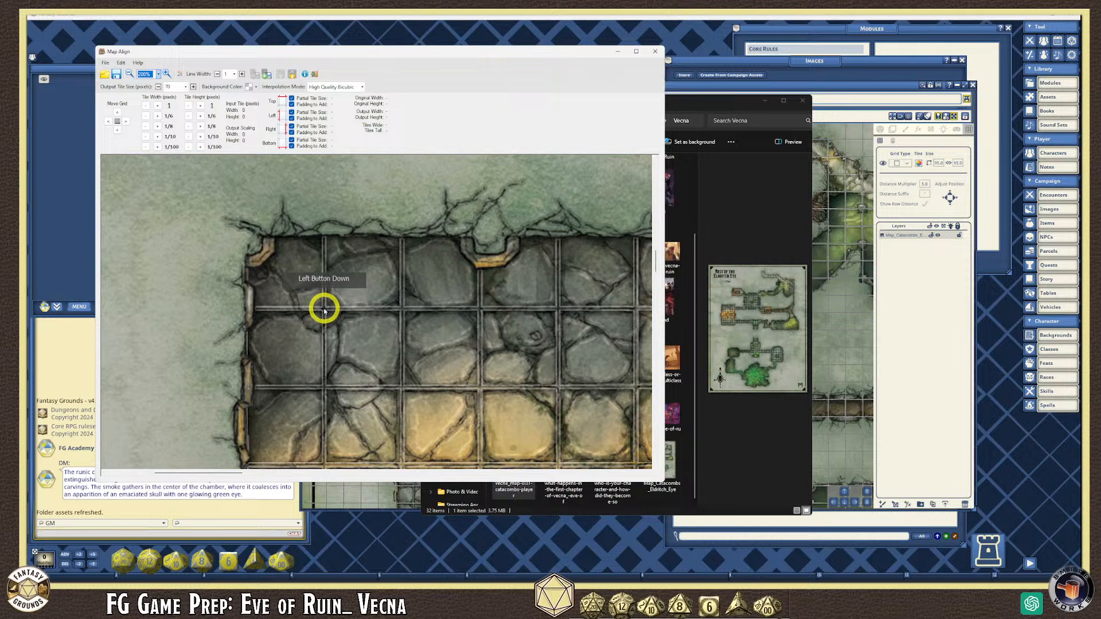
# - Mark one map square for a 96-pixel grid, check it zoomed out, then close Map Align
pyautogui.moveTo(324, 310); pyautogui.dragTo(401, 389)
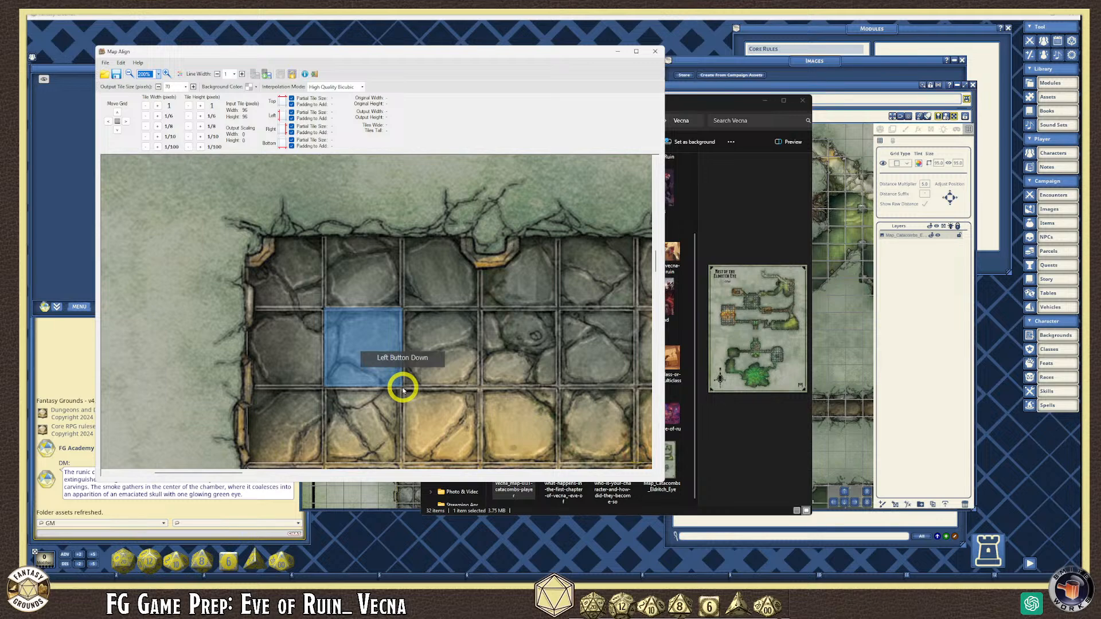
pyautogui.moveTo(404, 390); pyautogui.dragTo(403, 390)
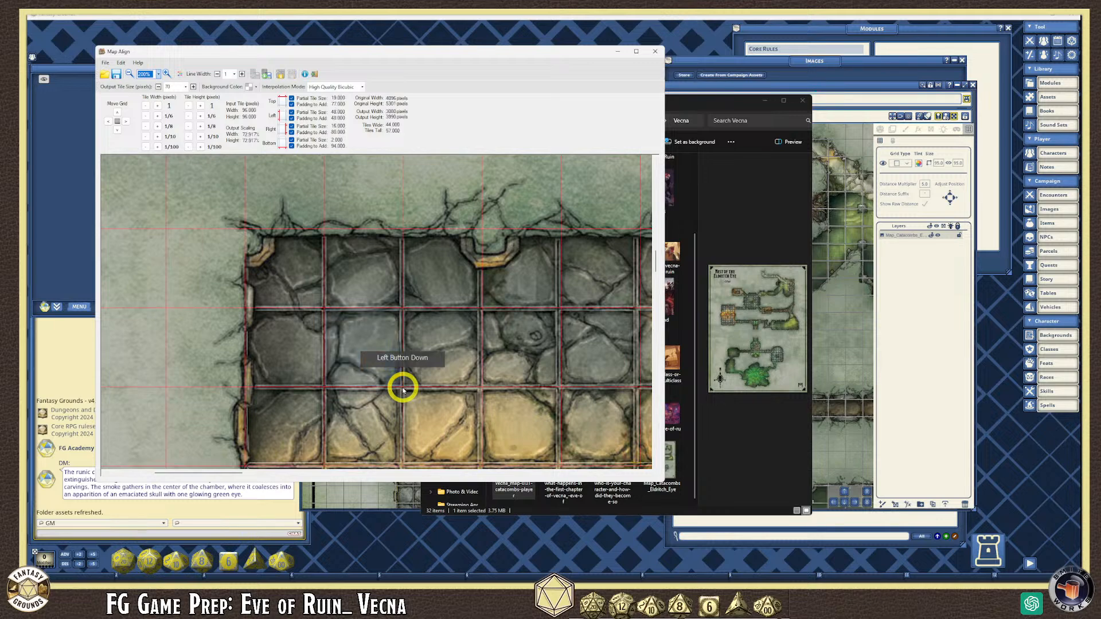
pyautogui.scroll(-2, 429, 403)
pyautogui.scroll(2, 196, 350)
pyautogui.scroll(1, 213, 297)
pyautogui.scroll(-3, 215, 301)
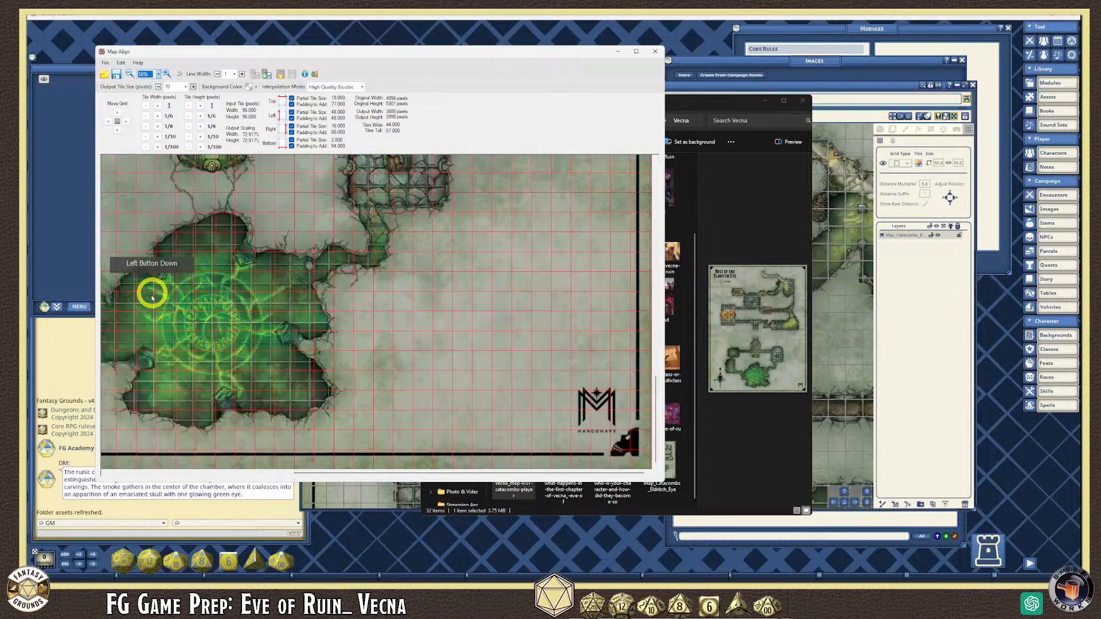
pyautogui.scroll(1, 174, 294)
pyautogui.scroll(-1, 174, 293)
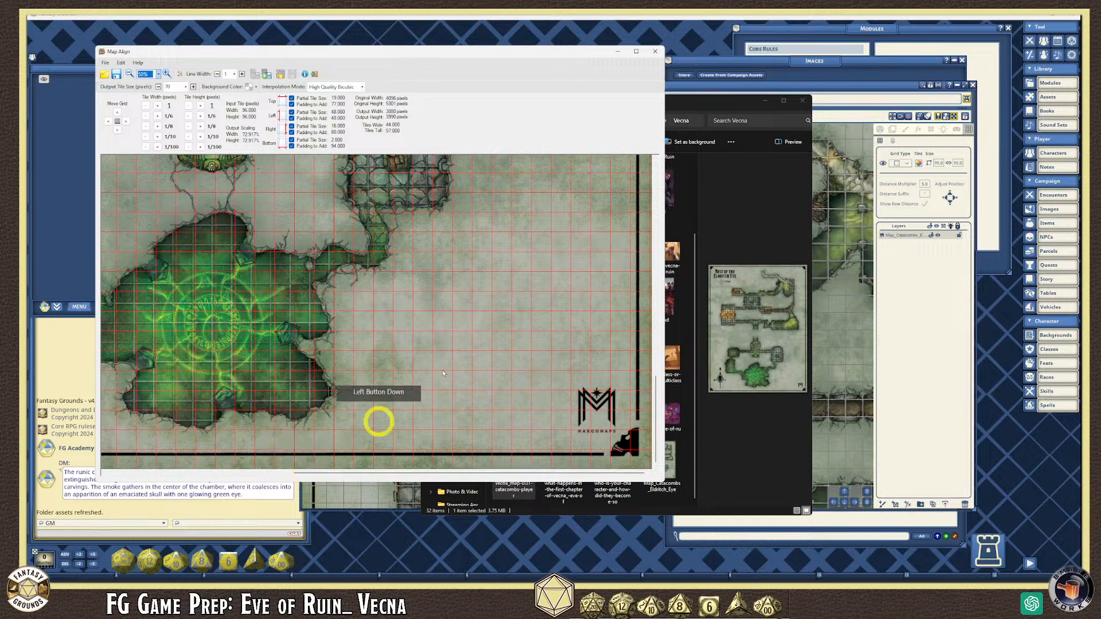
pyautogui.click(655, 51)
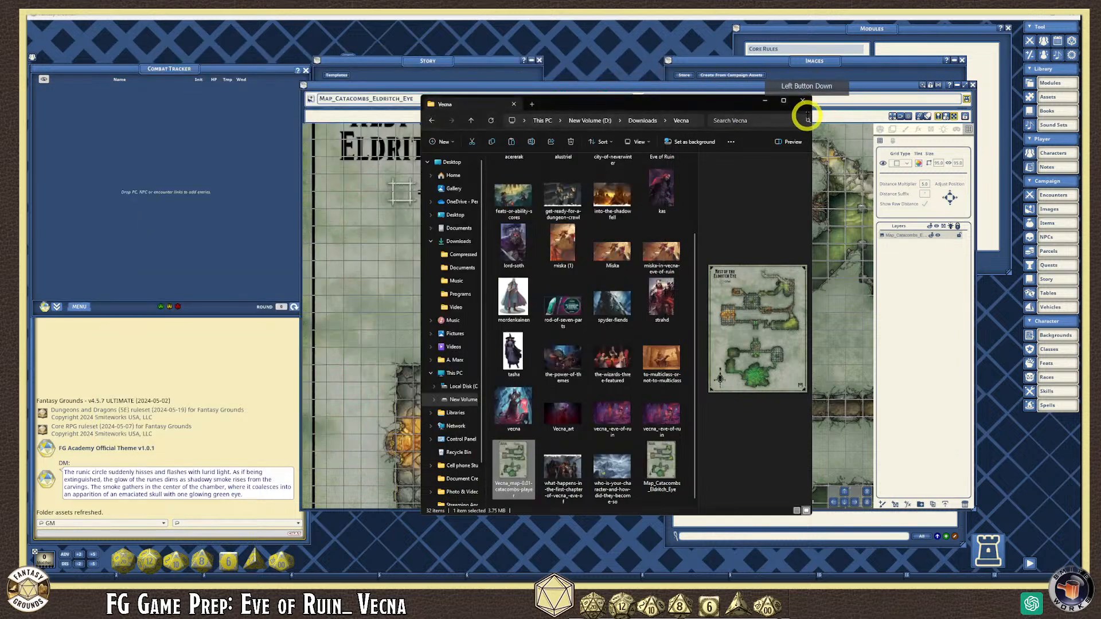
# - Close Explorer to reveal the catacomb map, commit the grid size of 96, and zoom in
pyautogui.click(803, 101)
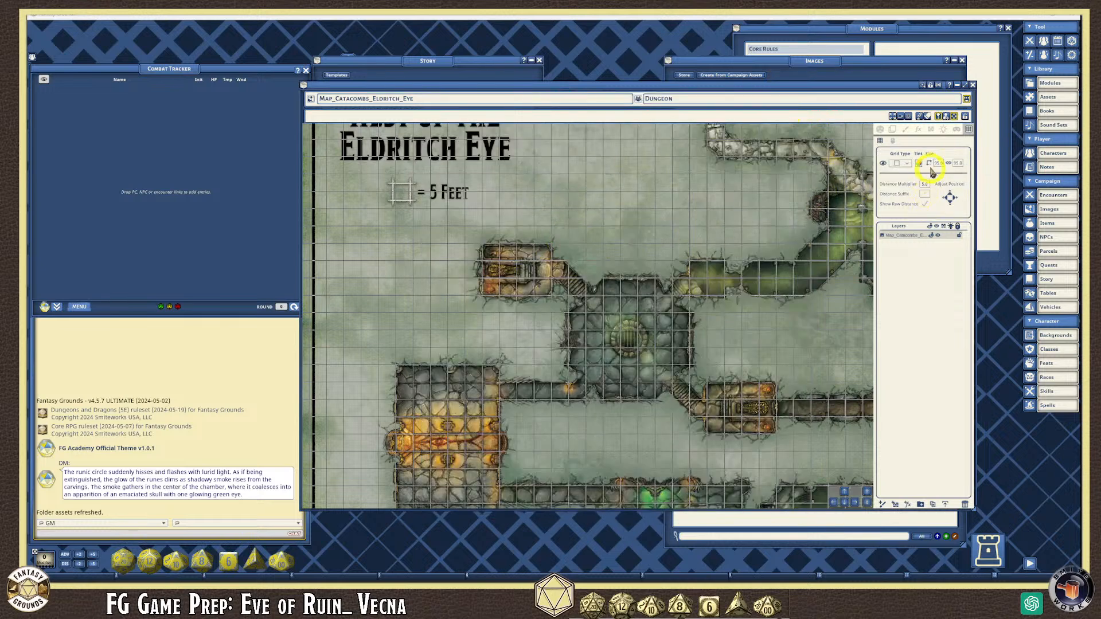
pyautogui.click(1001, 211)
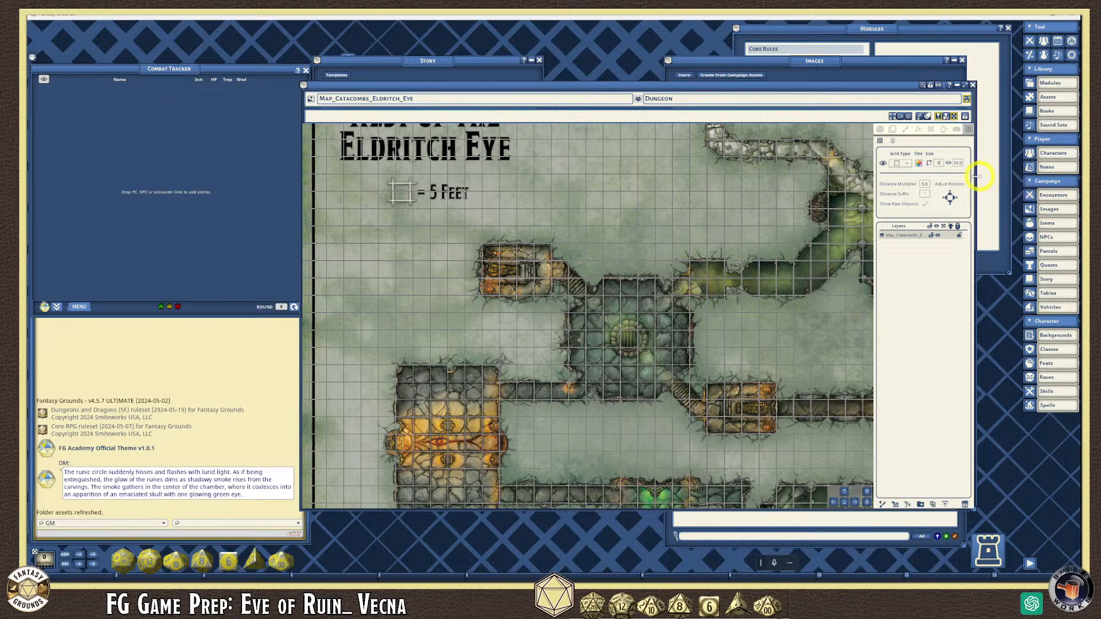
pyautogui.scroll(3, 697, 341)
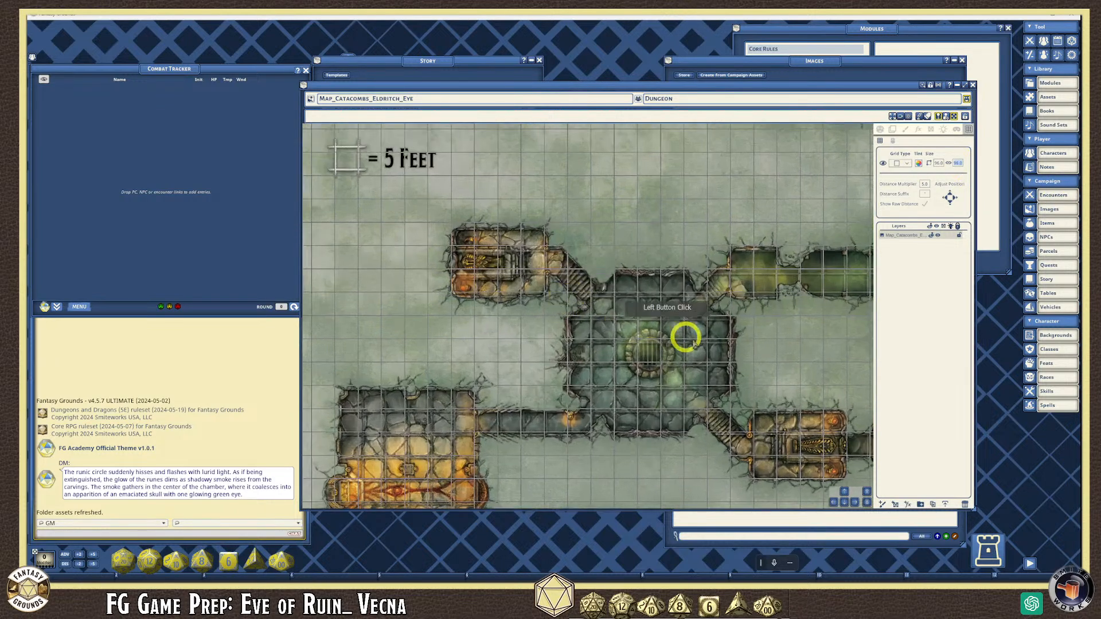
pyautogui.scroll(5, 697, 341)
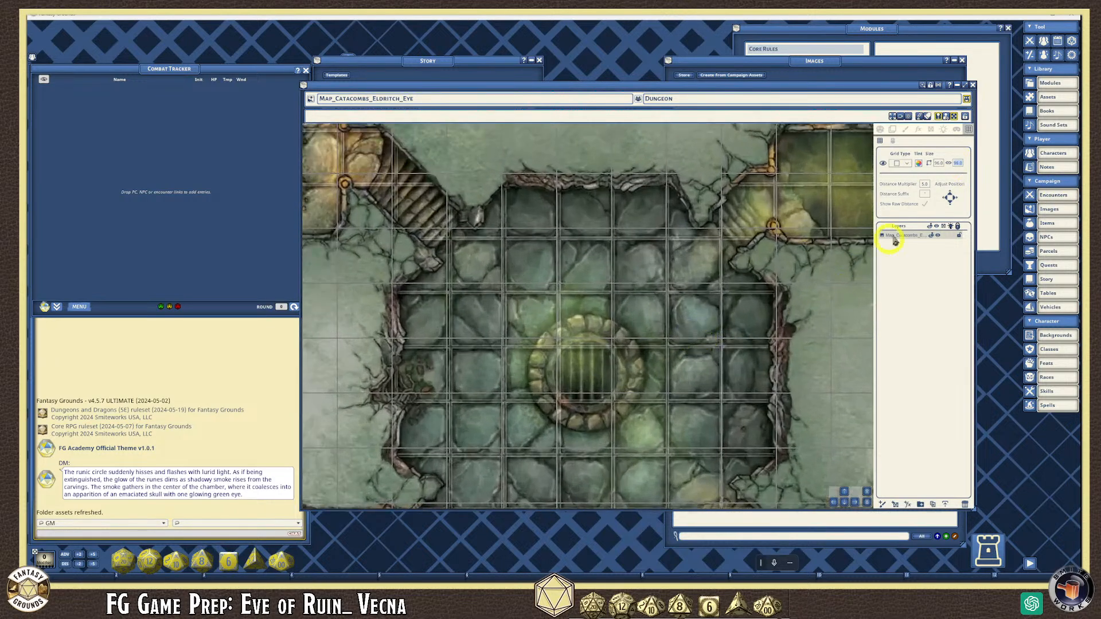
# - Nudge the grid down eight steps onto the map's floor squares
pyautogui.click(951, 205)
pyautogui.click(950, 205)
pyautogui.click(950, 205)
pyautogui.click(950, 205)
pyautogui.click(950, 205)
pyautogui.click(950, 205)
pyautogui.click(950, 206)
pyautogui.click(950, 204)
# - Nudge the grid right, then slightly back left, to line up the columns
pyautogui.click(952, 202)
pyautogui.click(951, 201)
pyautogui.doubleClick(951, 202)
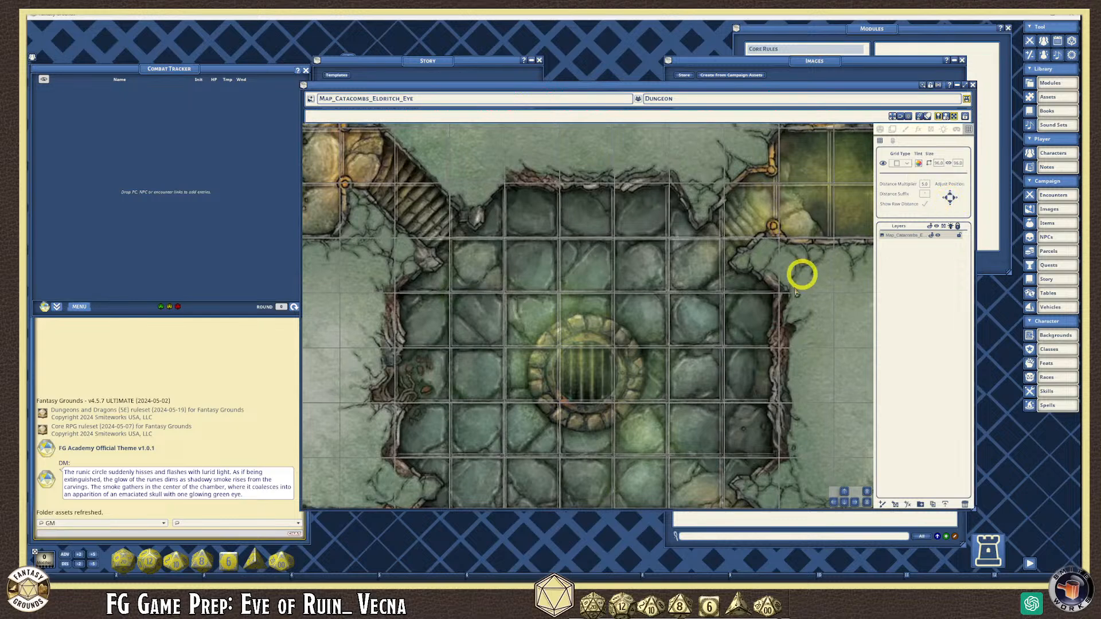
pyautogui.scroll(2, 525, 290)
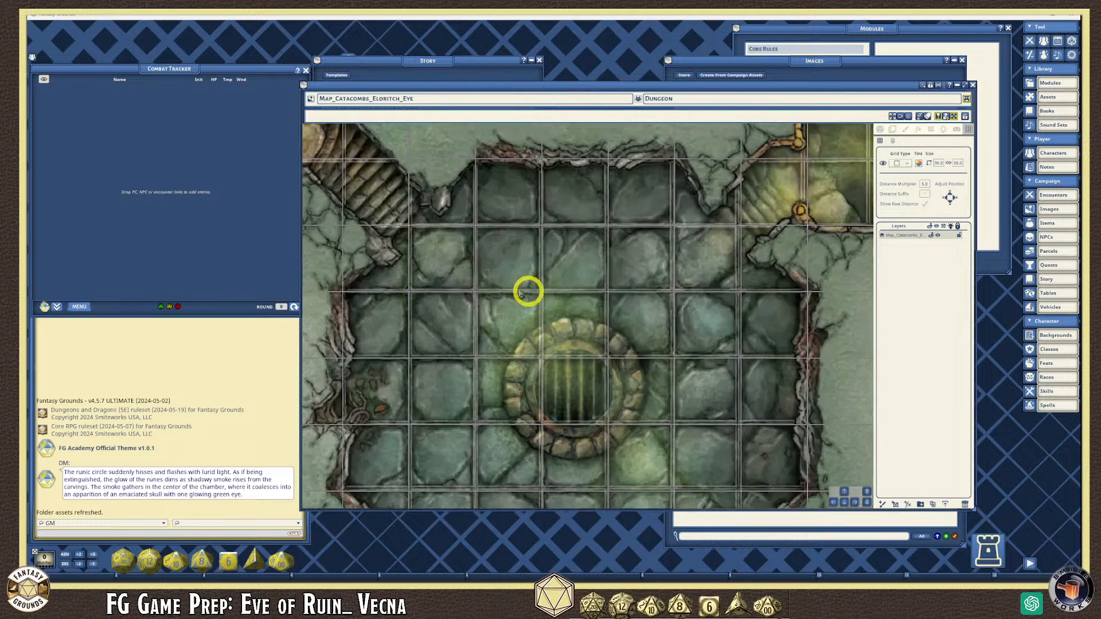
pyautogui.click(945, 197)
pyautogui.click(946, 197)
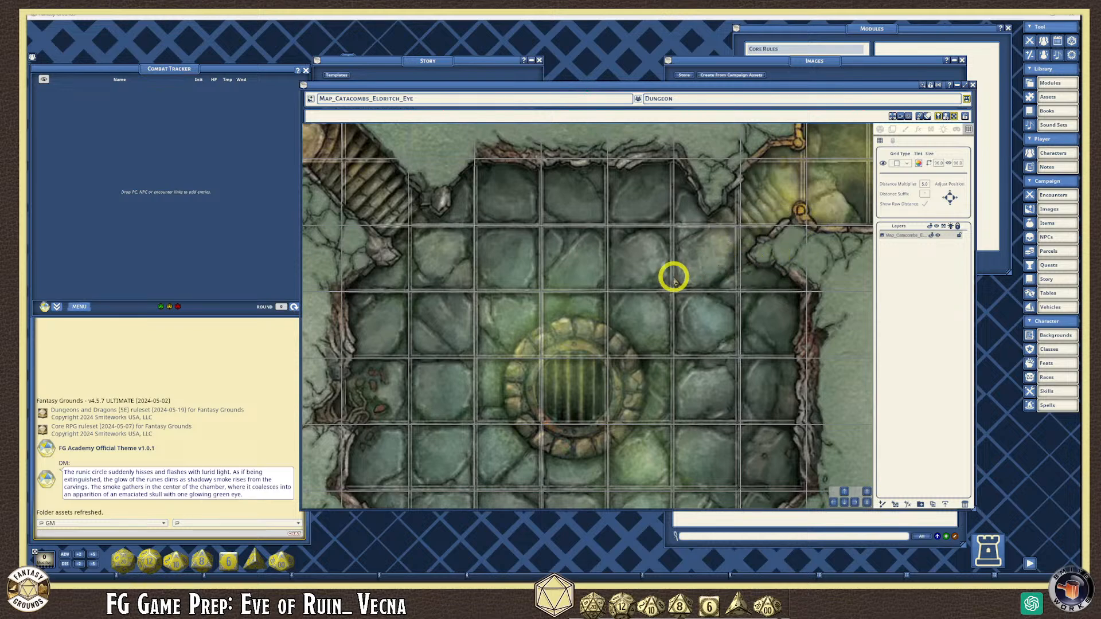
pyautogui.scroll(-2, 502, 336)
pyautogui.scroll(-4, 501, 335)
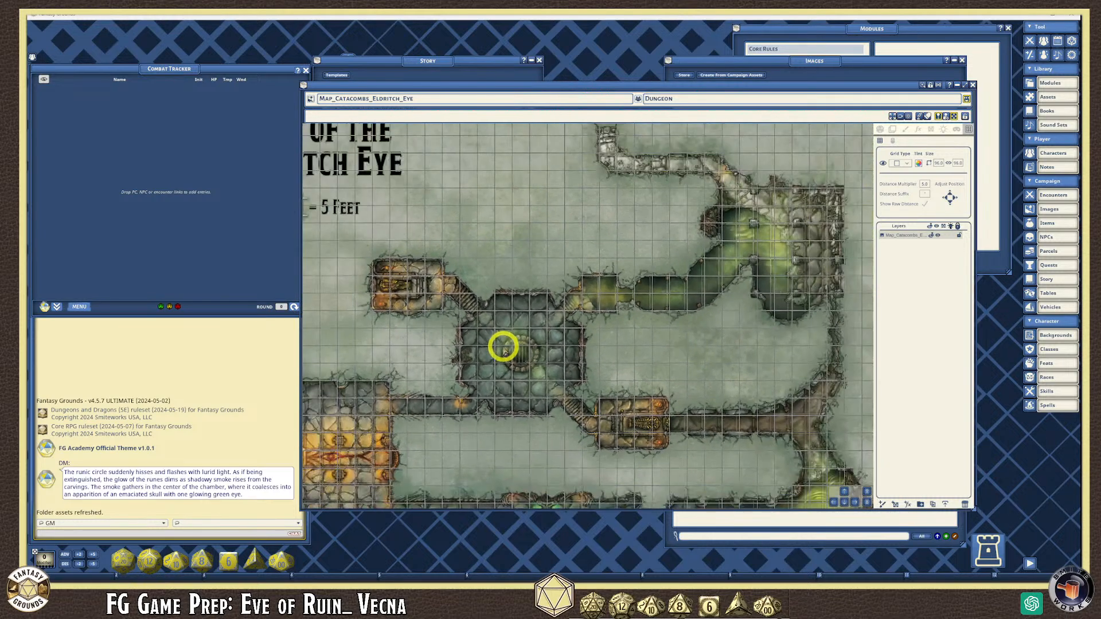
pyautogui.scroll(6, 459, 356)
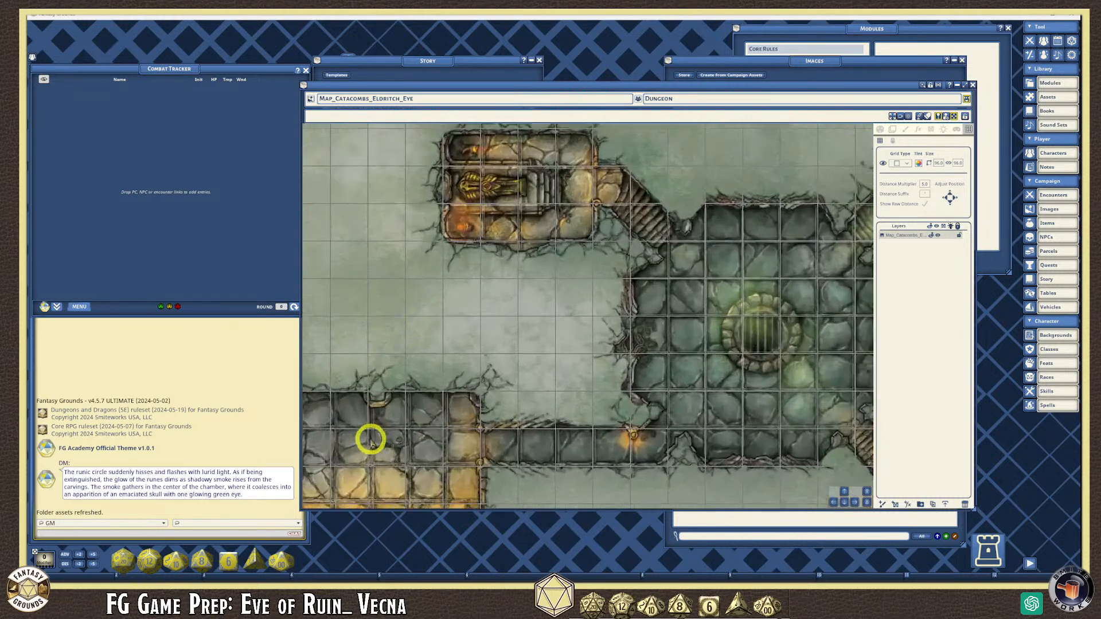
pyautogui.scroll(-2, 402, 425)
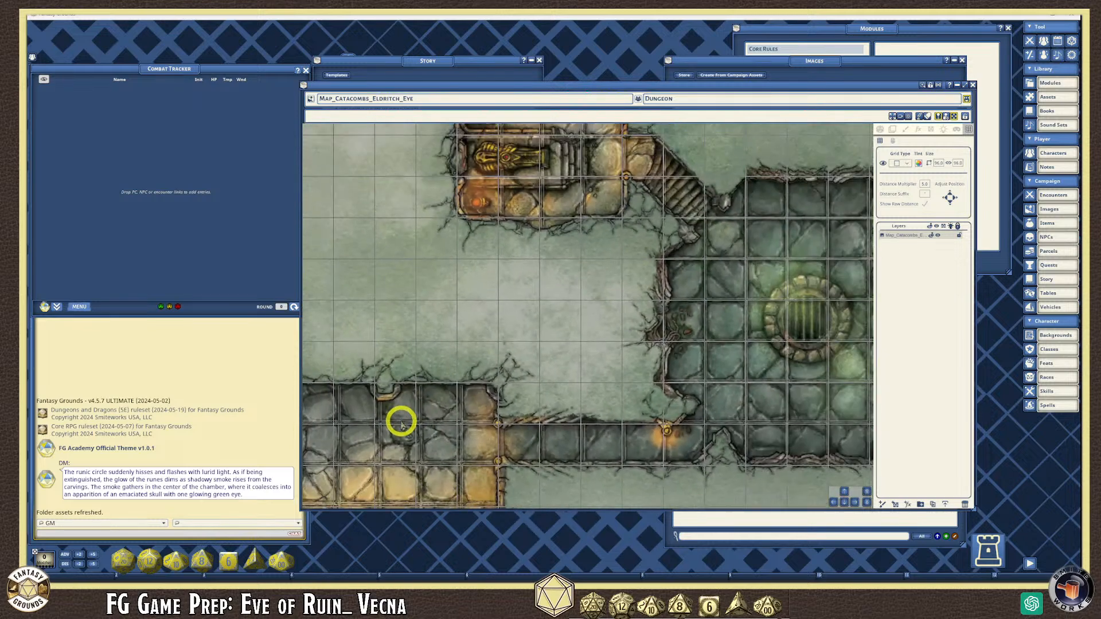
pyautogui.scroll(-2, 400, 428)
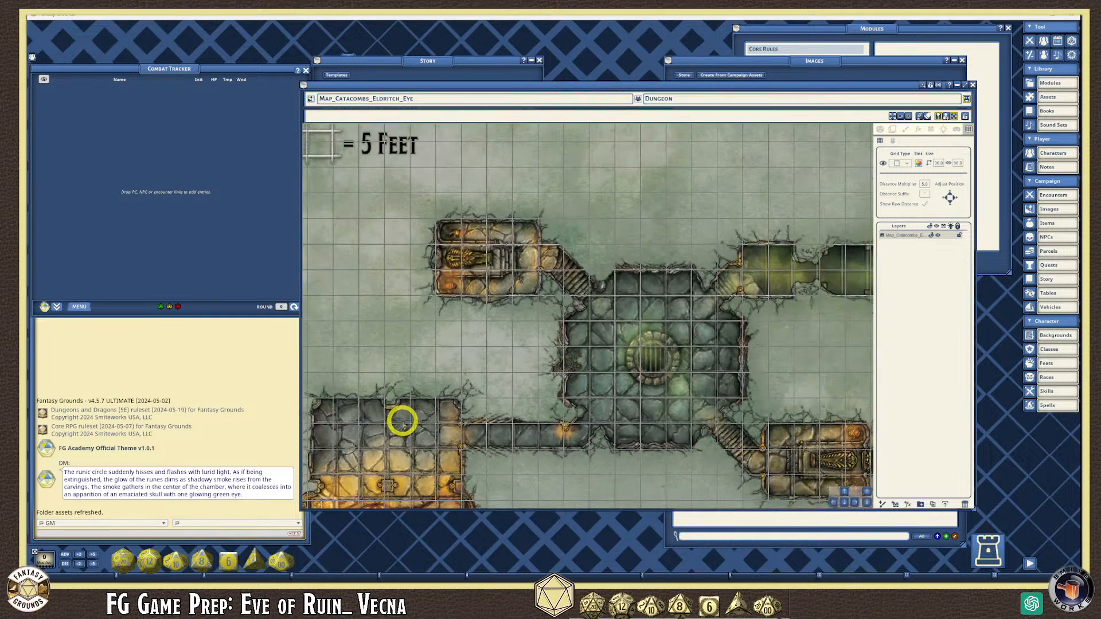
pyautogui.scroll(-1, 401, 421)
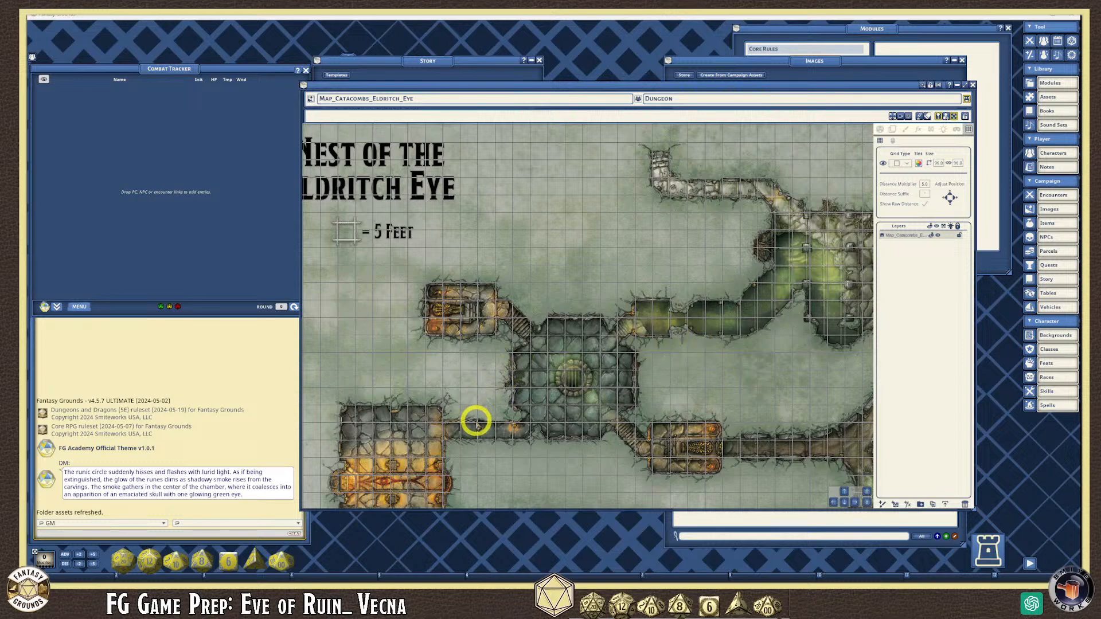
# - Zoom and pan across the dungeon rooms to verify the grid, then minimise Fantasy Grounds
pyautogui.scroll(2, 476, 418)
pyautogui.scroll(2, 476, 418)
pyautogui.scroll(-2, 476, 419)
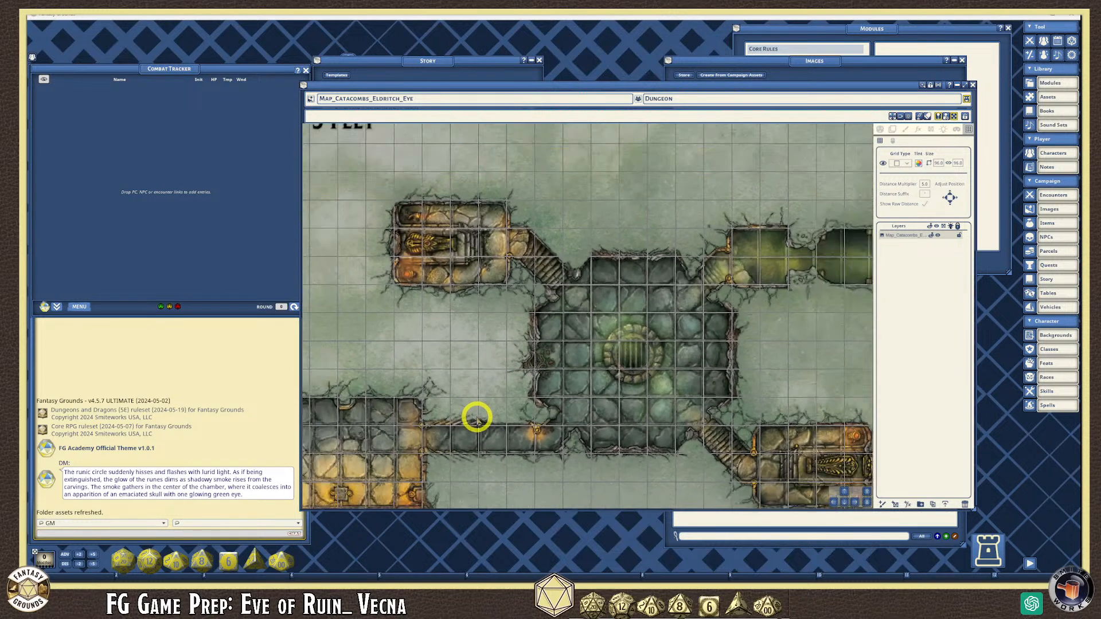
pyautogui.click(839, 502)
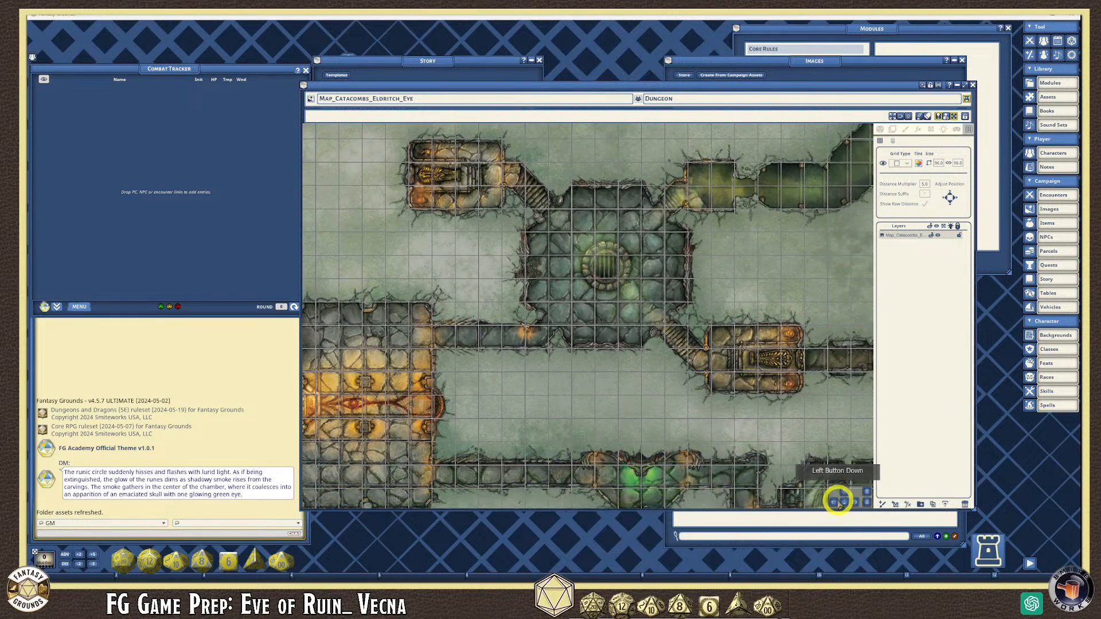
pyautogui.scroll(5, 457, 352)
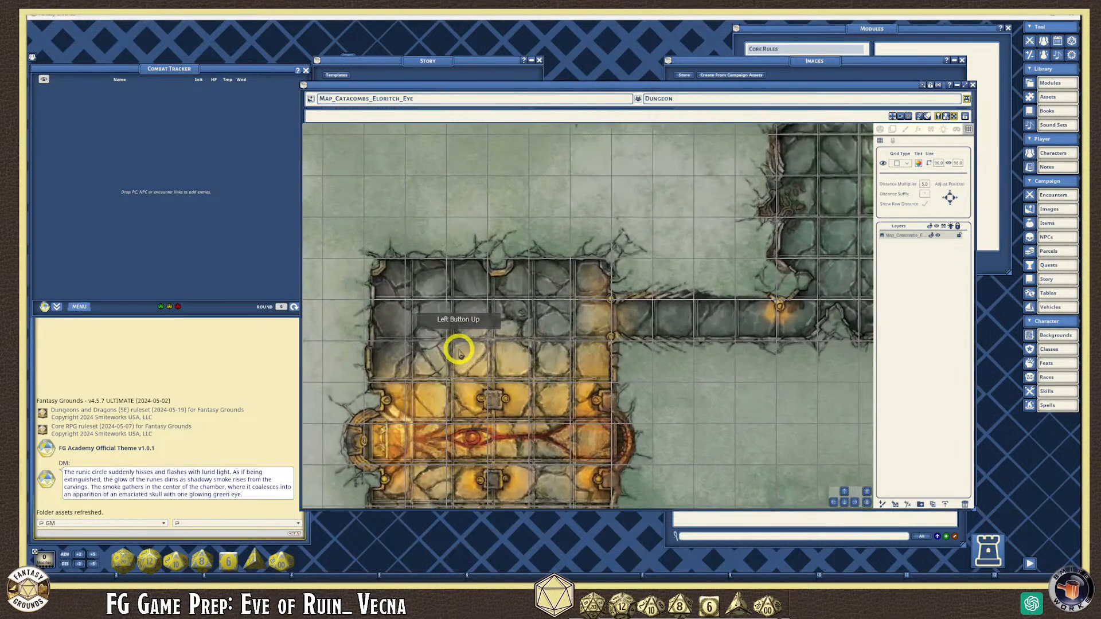
pyautogui.scroll(-5, 457, 352)
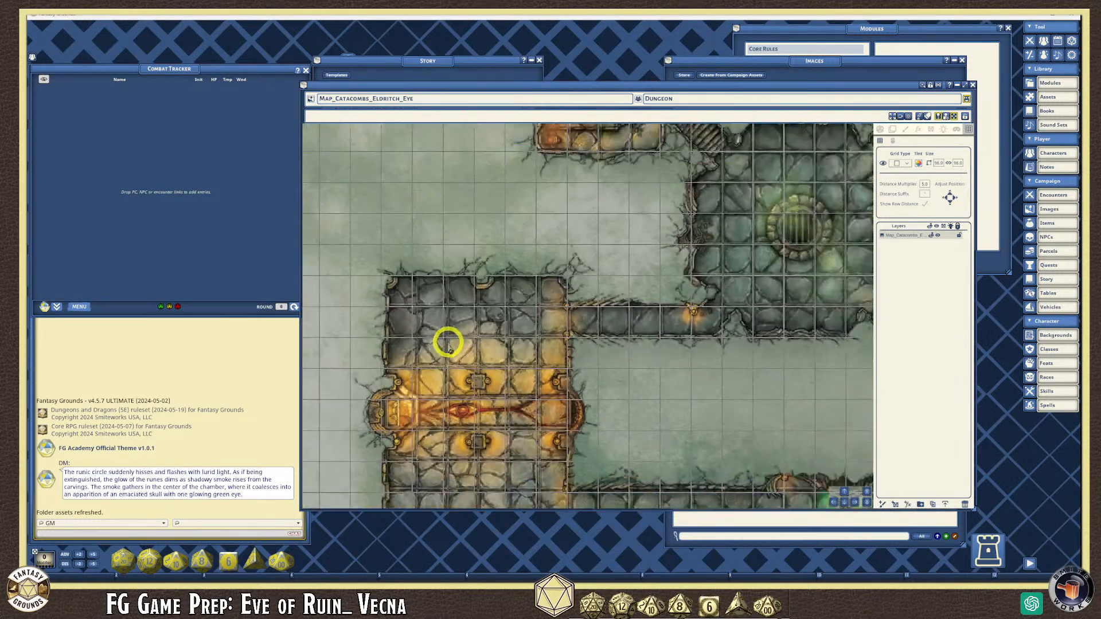
pyautogui.scroll(6, 449, 354)
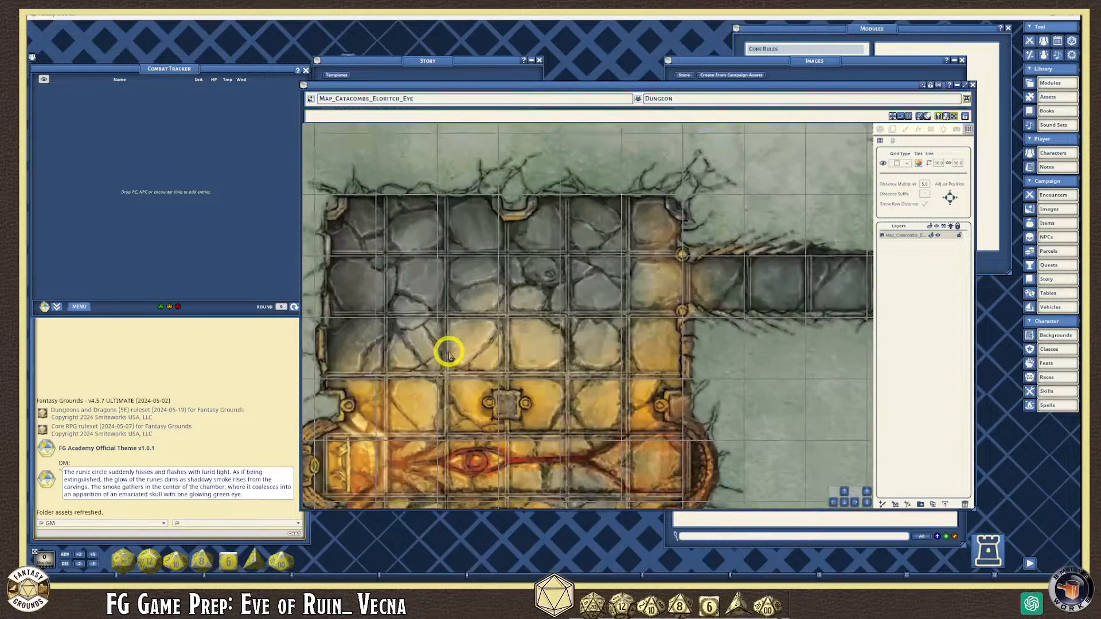
pyautogui.scroll(-6, 449, 353)
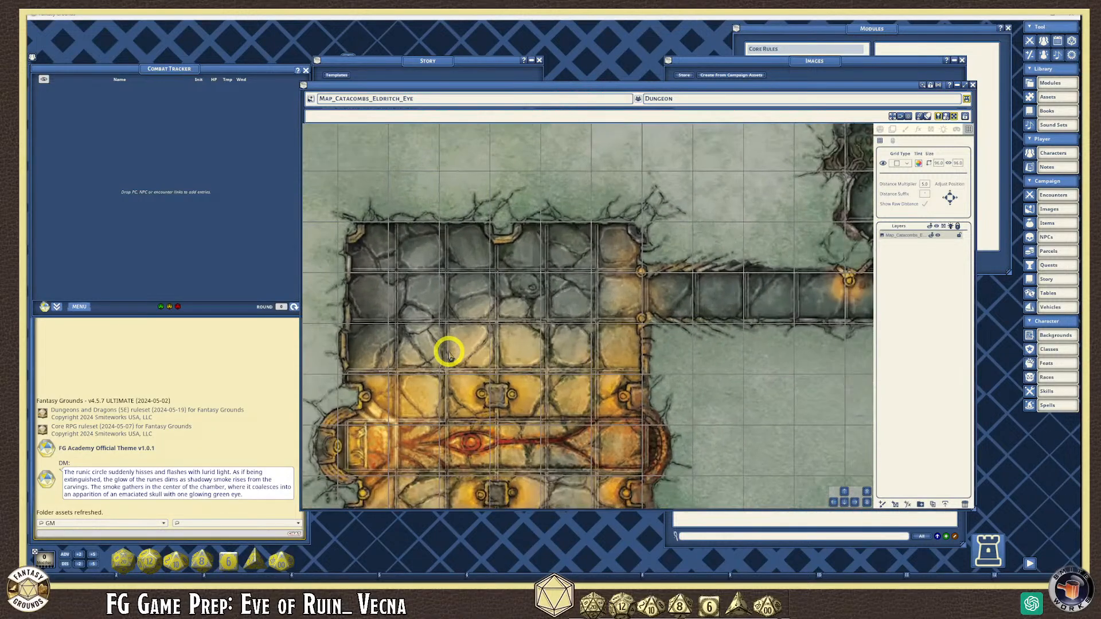
pyautogui.scroll(-6, 455, 388)
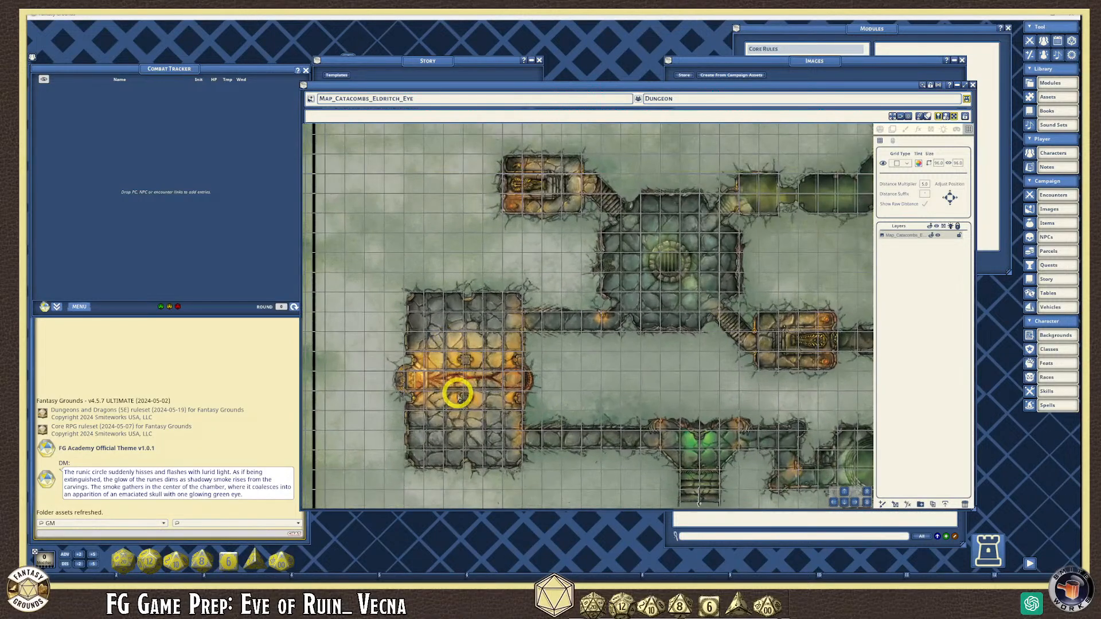
pyautogui.scroll(6, 487, 447)
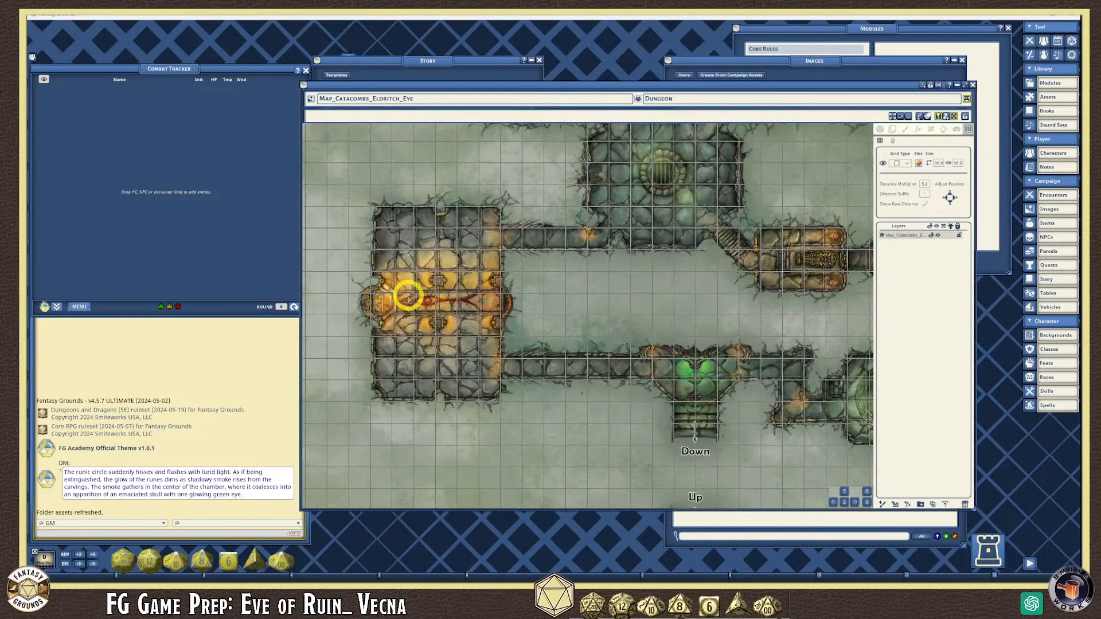
pyautogui.scroll(5, 408, 258)
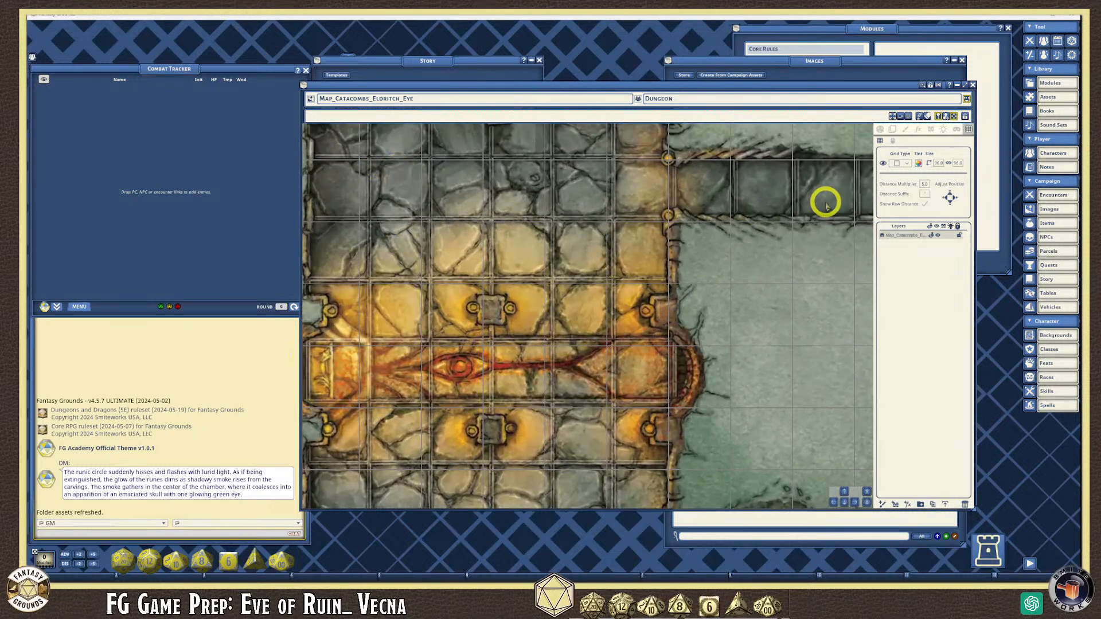
pyautogui.click(1034, 13)
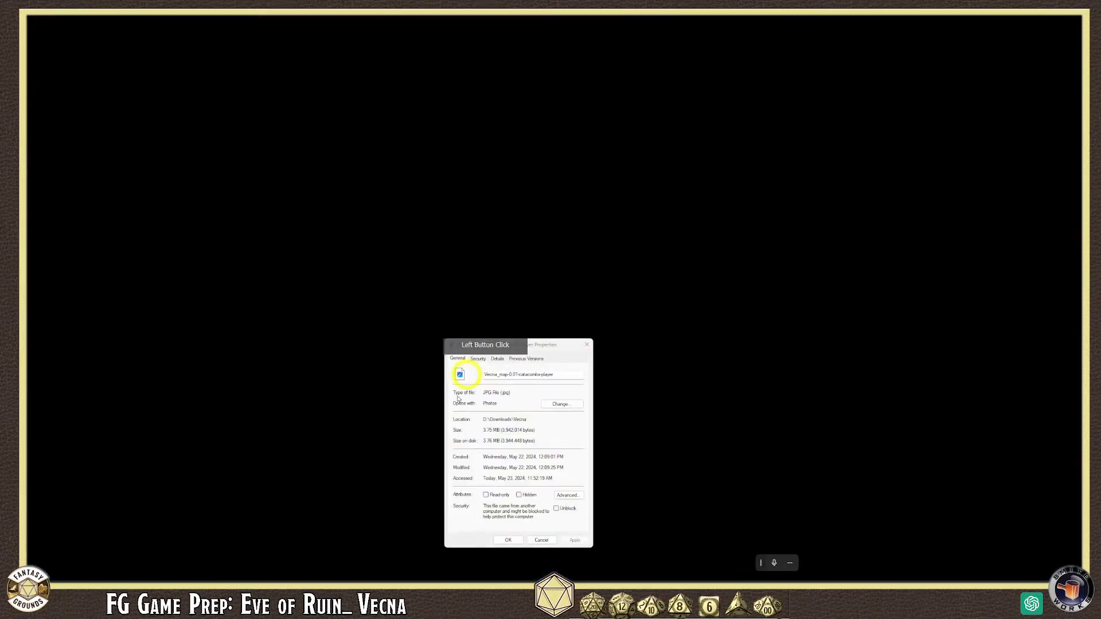
# - Close the catacombs JPG Properties dialog and bring Map Align back to the front
pyautogui.click(508, 541)
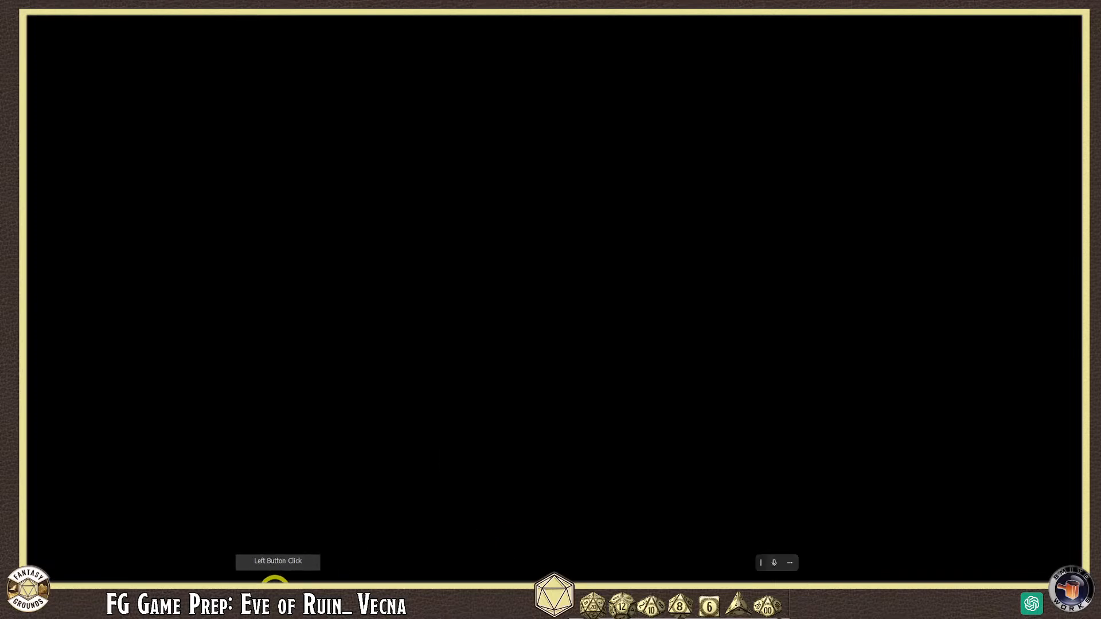
pyautogui.moveTo(245, 584)
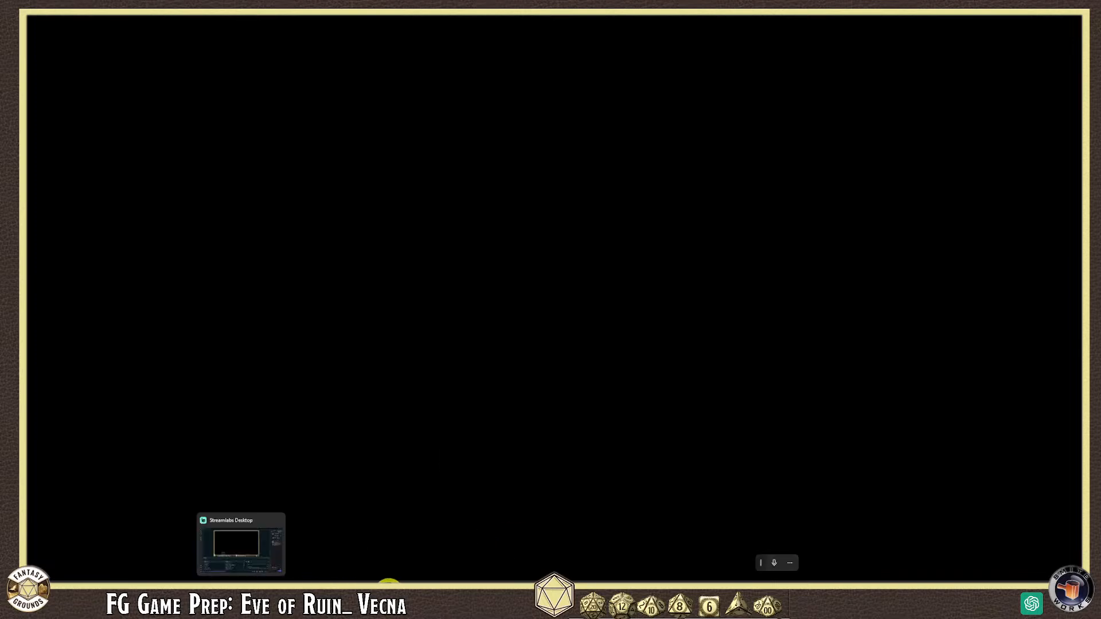
pyautogui.click(334, 592)
pyautogui.scroll(5, 214, 253)
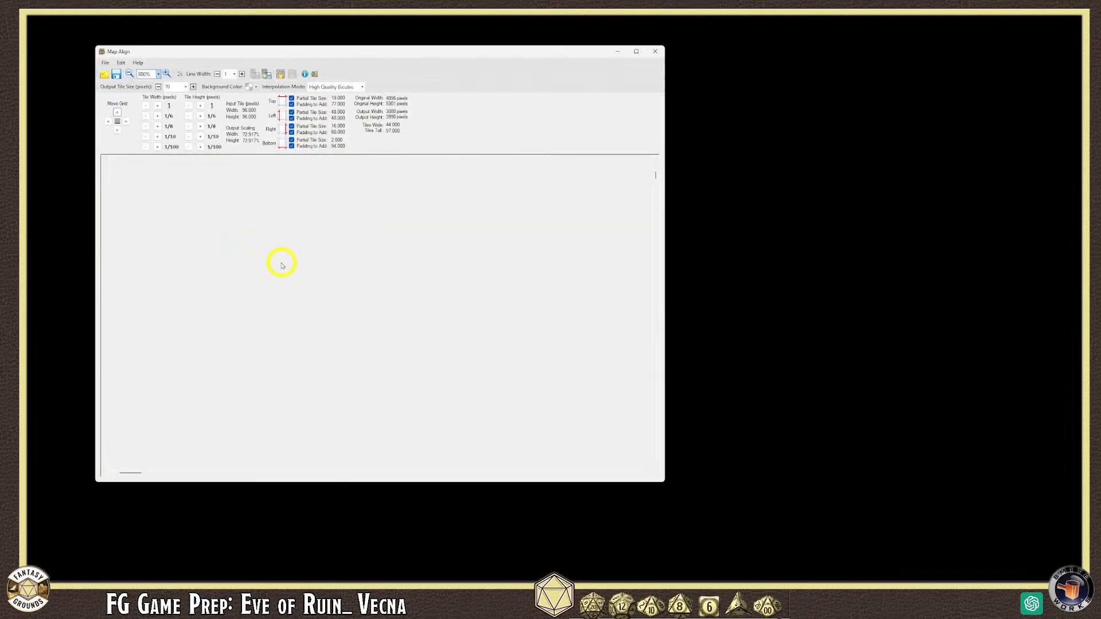
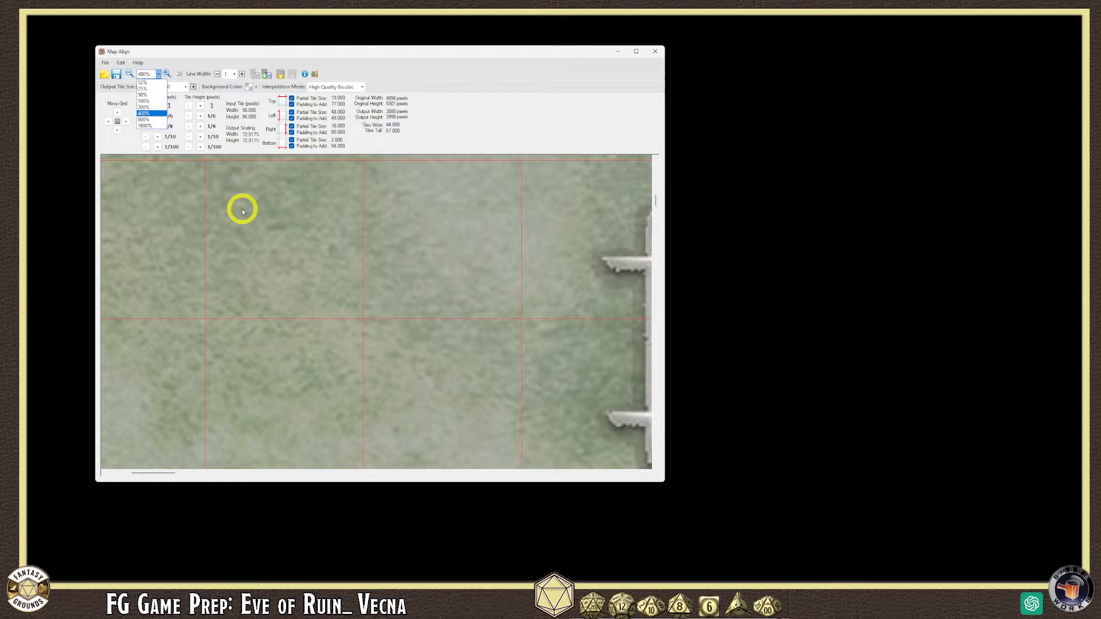
# - Resize the Map Align window so it spans most of the screen
pyautogui.click(144, 107)
pyautogui.scroll(-3, 300, 263)
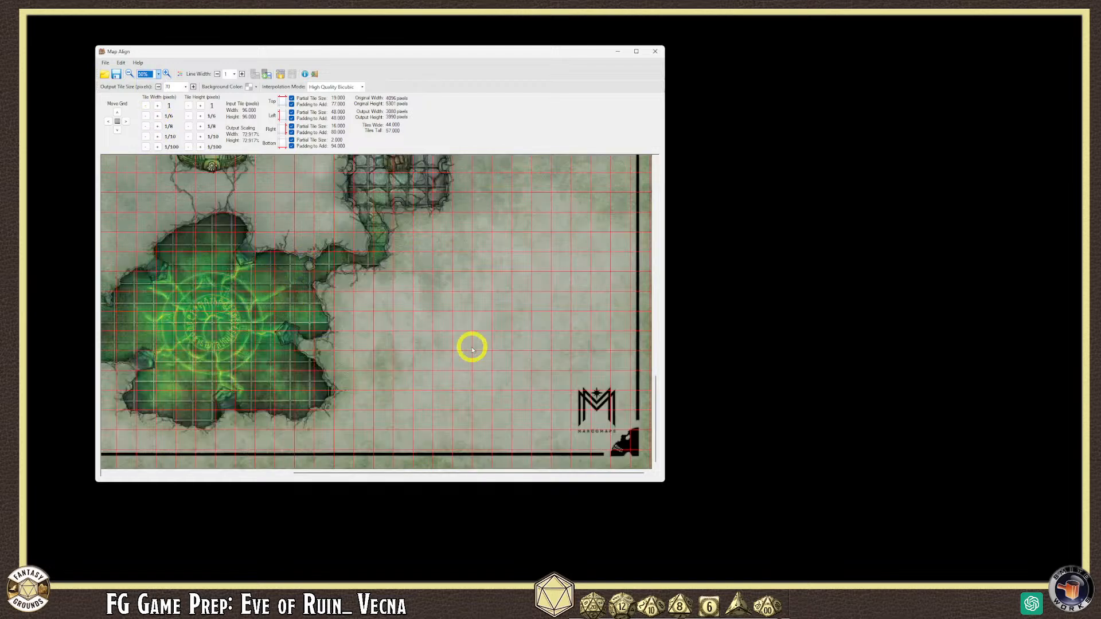
pyautogui.moveTo(453, 52); pyautogui.dragTo(489, 50)
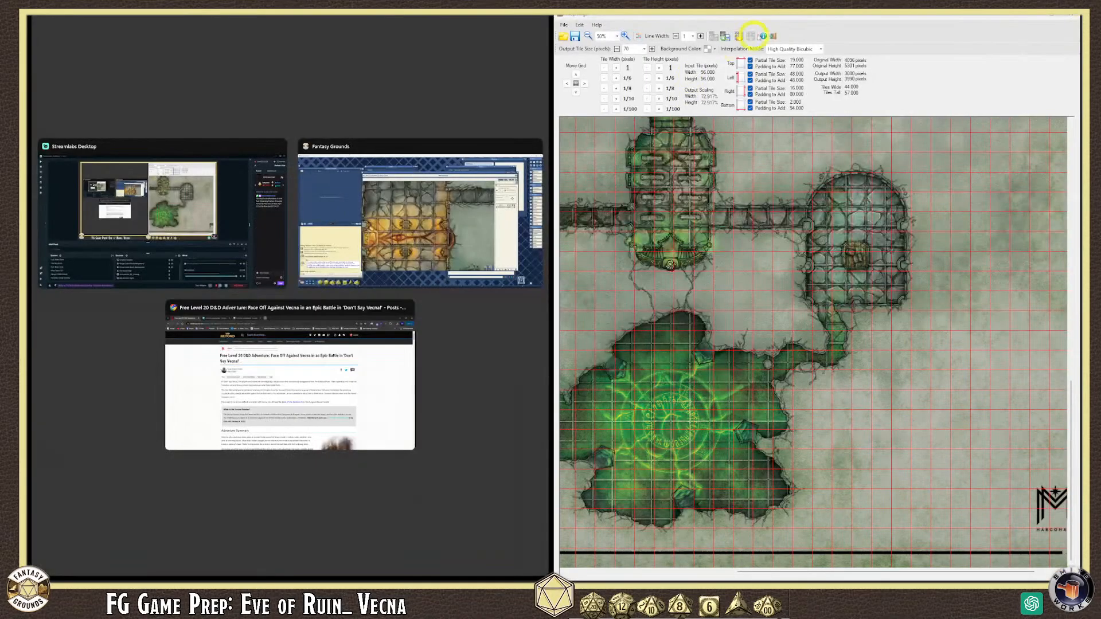
pyautogui.click(644, 20)
pyautogui.moveTo(722, 16); pyautogui.dragTo(221, 24)
pyautogui.moveTo(624, 453); pyautogui.dragTo(1063, 569)
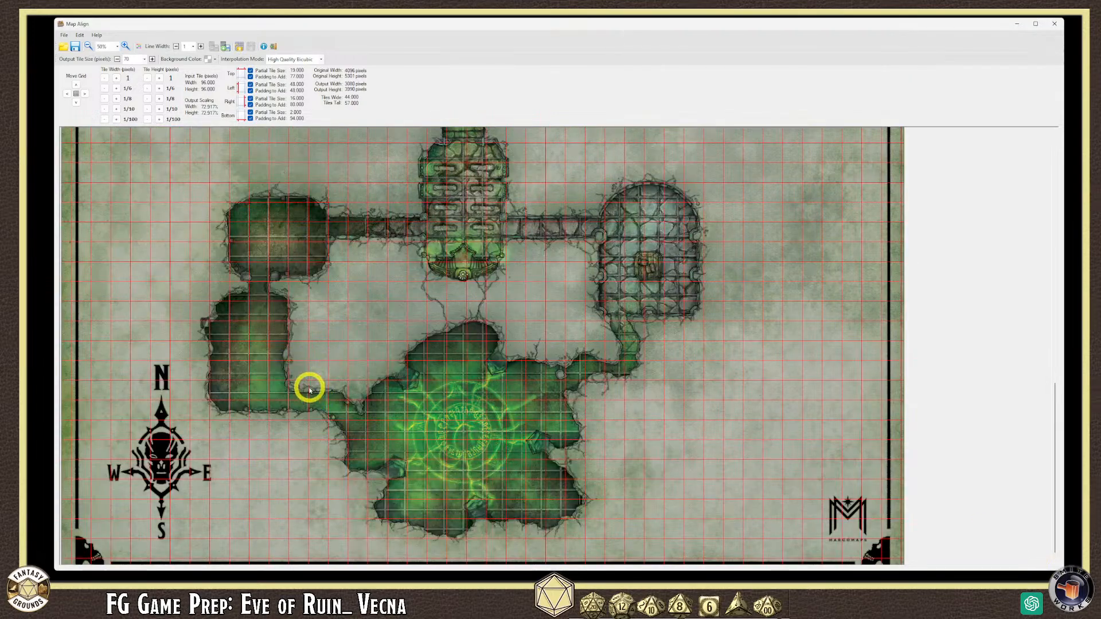
pyautogui.scroll(1, 307, 387)
pyautogui.scroll(-1, 424, 371)
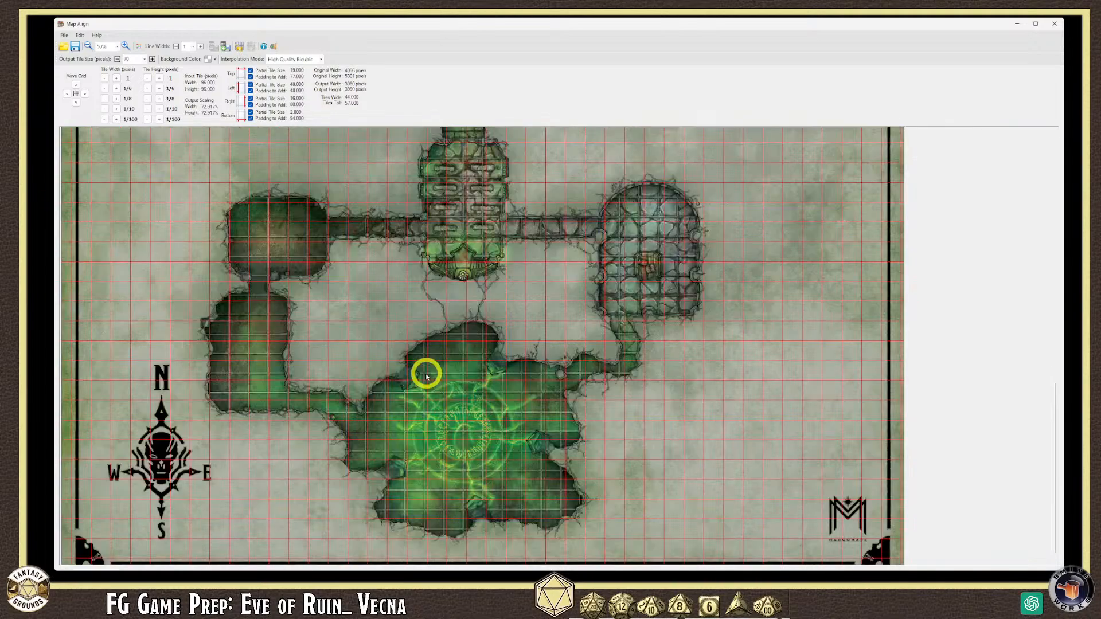
pyautogui.scroll(1, 356, 324)
pyautogui.scroll(-1, 356, 330)
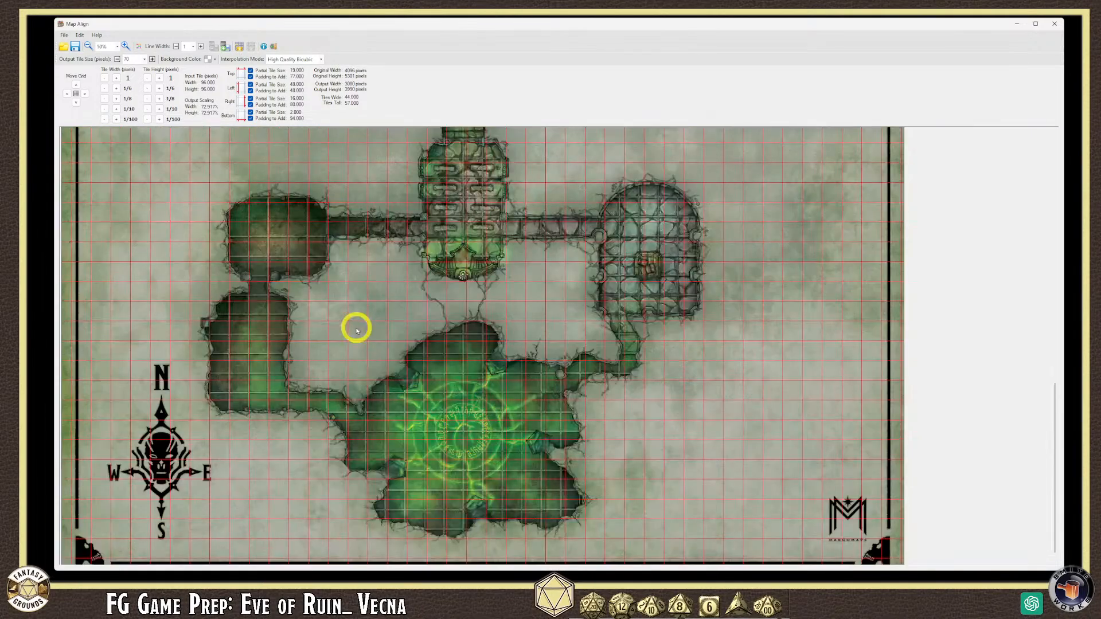
pyautogui.scroll(1, 345, 312)
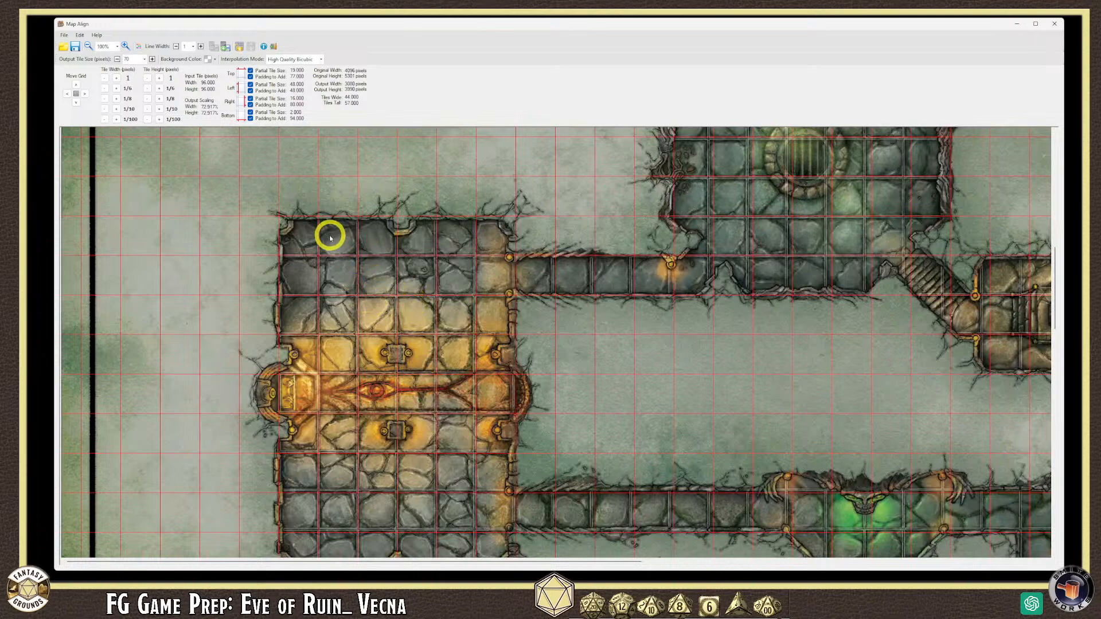
pyautogui.scroll(1, 338, 245)
pyautogui.scroll(-1, 349, 250)
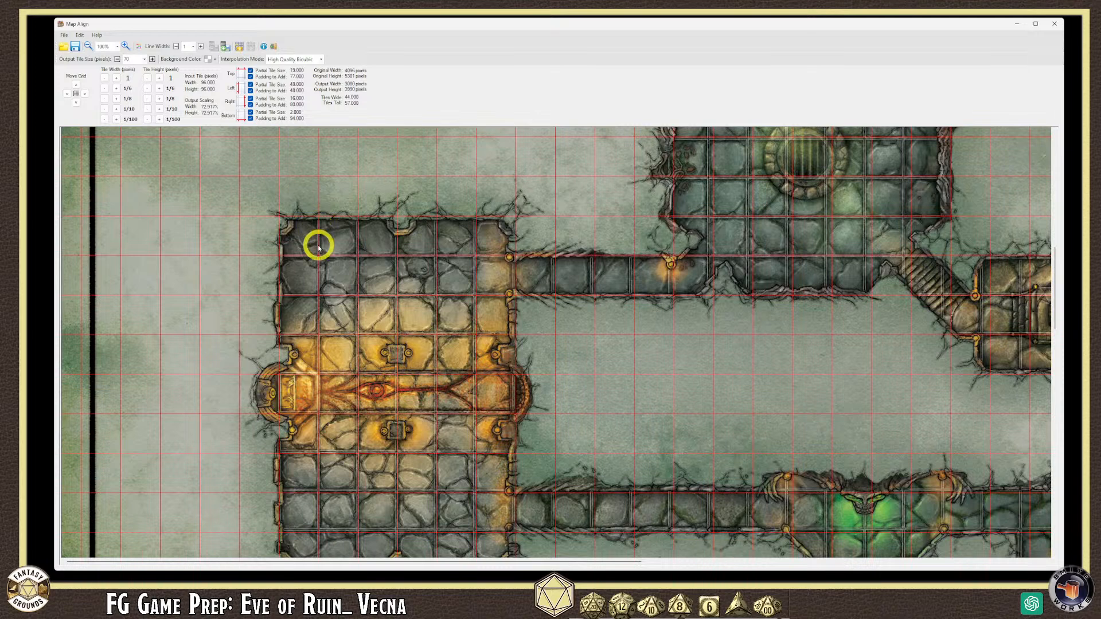
# - Zoom the map to 200% and scroll to its top edge
pyautogui.click(117, 46)
pyautogui.click(106, 78)
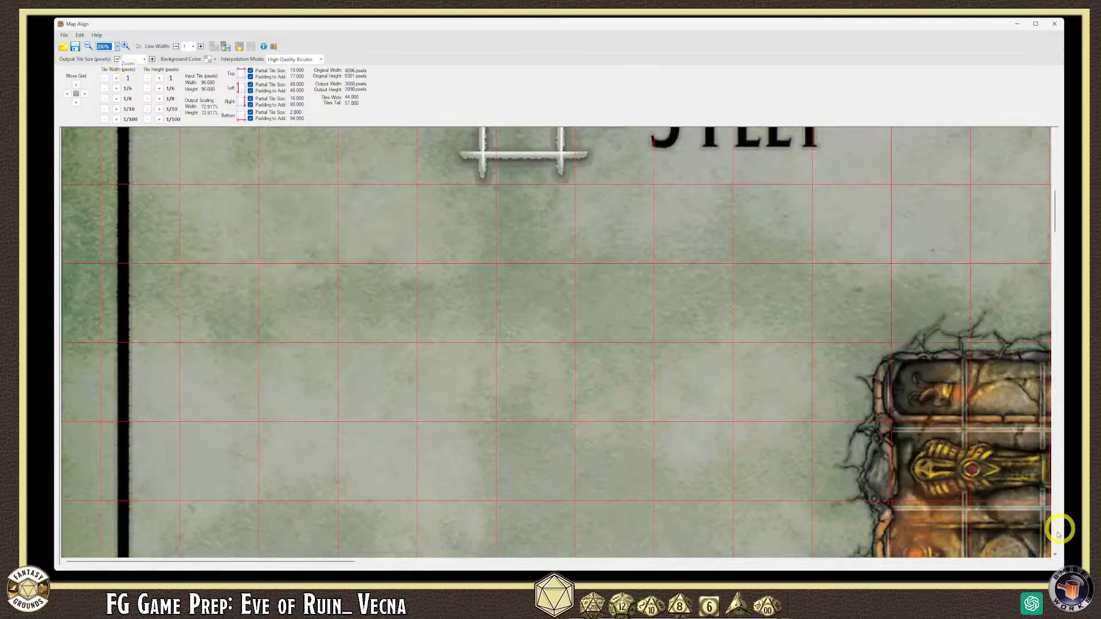
pyautogui.moveTo(1054, 205)
pyautogui.mouseDown()
pyautogui.moveTo(1053, 168)
pyautogui.moveTo(1052, 206)
pyautogui.mouseUp()
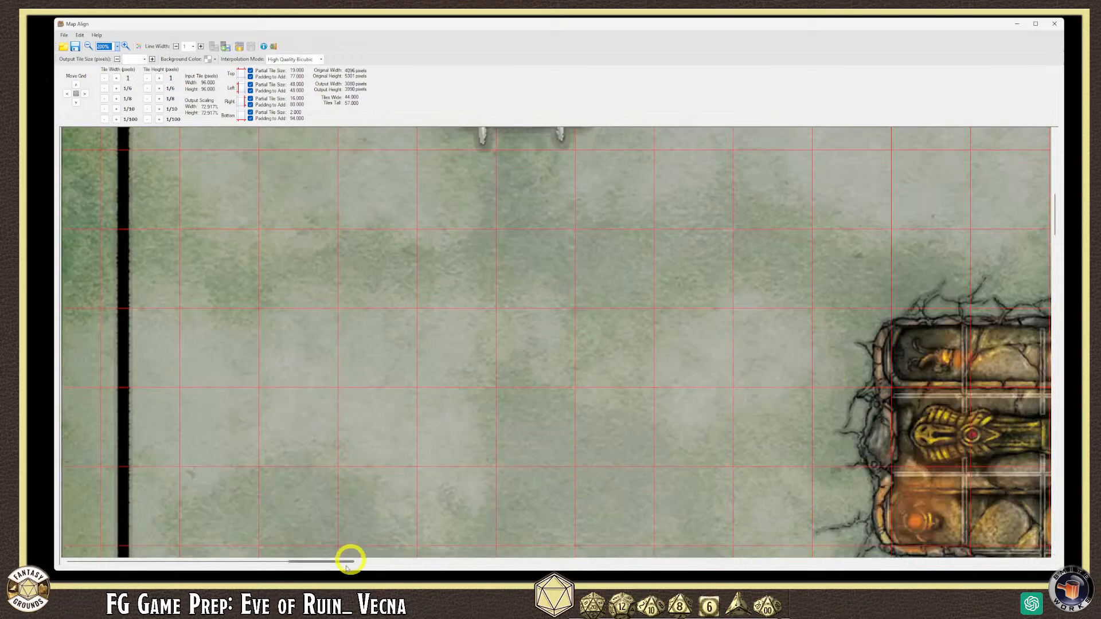
pyautogui.moveTo(345, 565); pyautogui.dragTo(486, 553)
pyautogui.scroll(1, 598, 423)
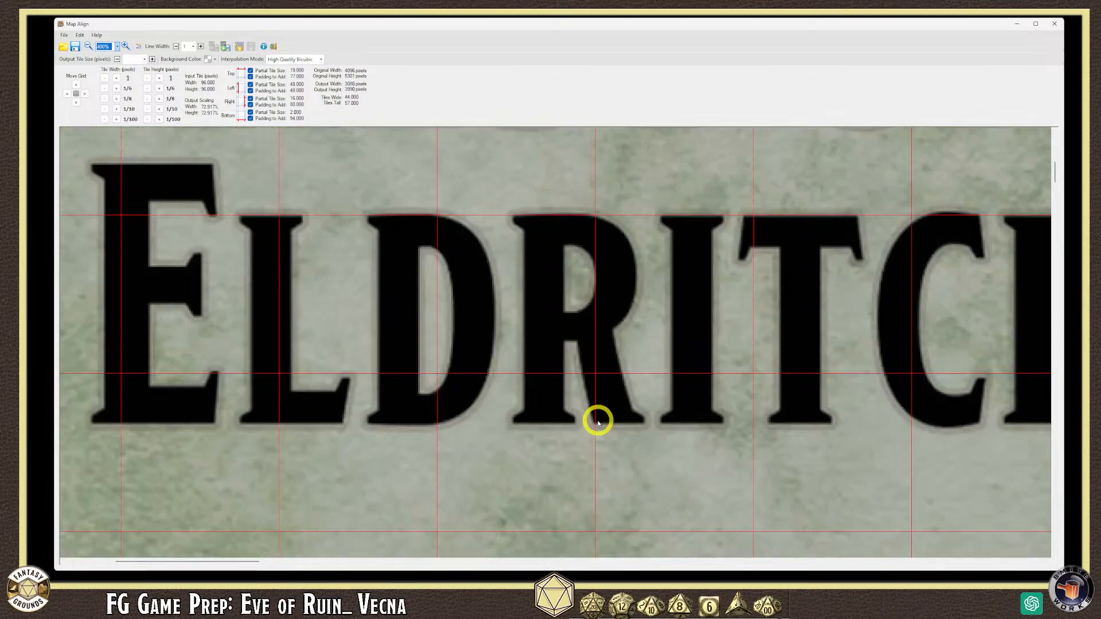
pyautogui.scroll(-1, 598, 423)
pyautogui.moveTo(1055, 202); pyautogui.dragTo(1058, 247)
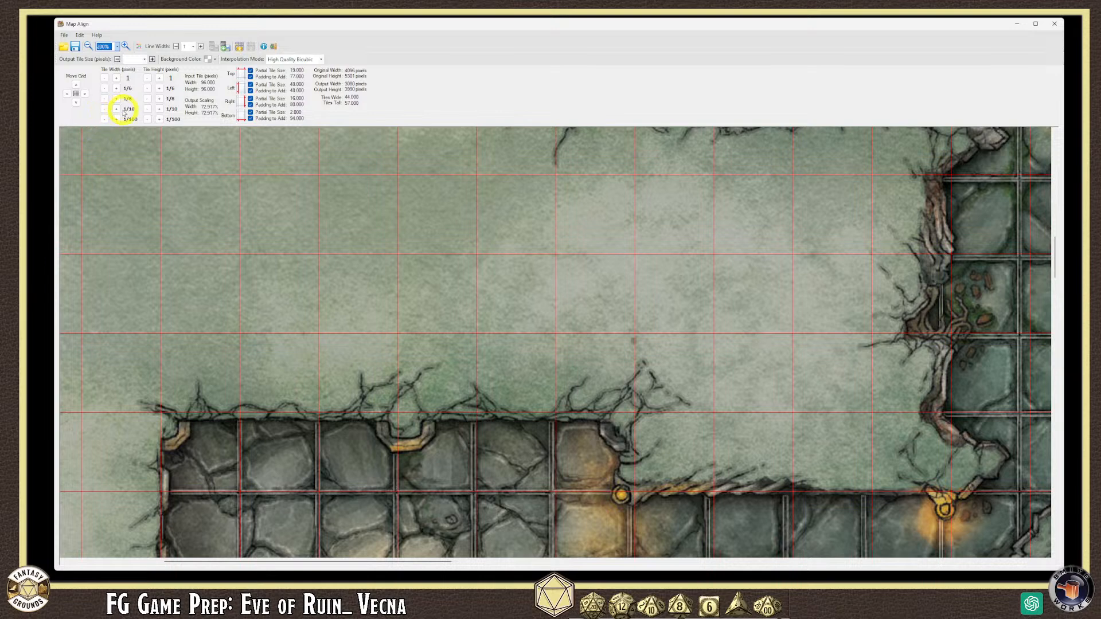
# - Step the Input Tile Width down with the tenth and eighth buttons to 94.775
pyautogui.click(104, 109)
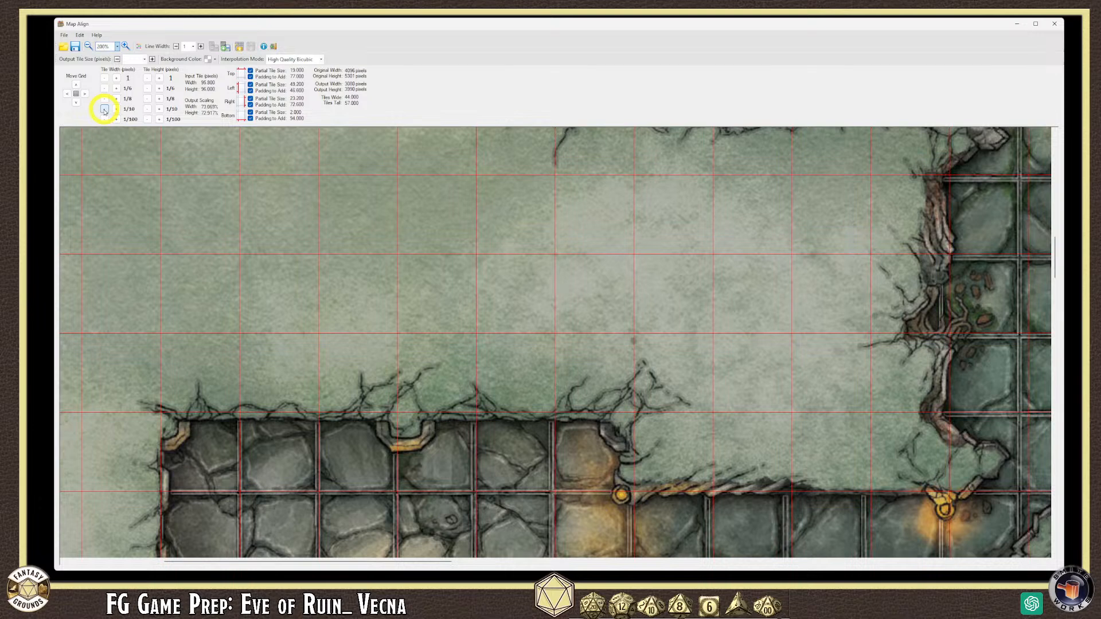
pyautogui.click(104, 109)
pyautogui.click(104, 109)
pyautogui.click(104, 109)
pyautogui.click(104, 109)
pyautogui.click(104, 109)
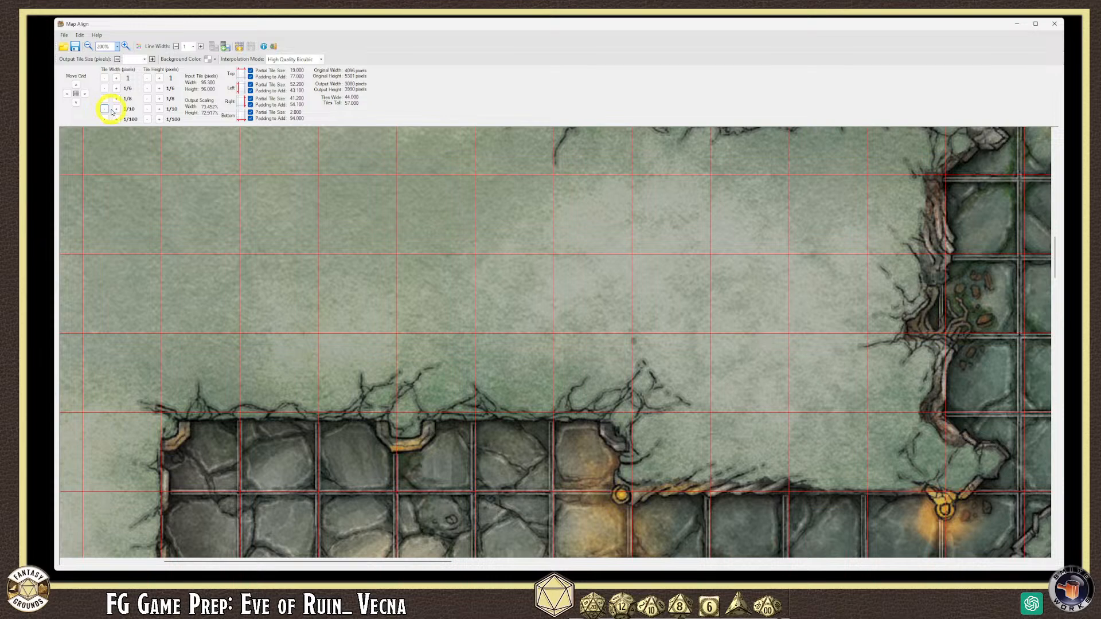
pyautogui.click(116, 109)
pyautogui.click(116, 109)
pyautogui.click(116, 109)
pyautogui.click(115, 109)
pyautogui.click(116, 109)
pyautogui.click(116, 109)
pyautogui.click(105, 109)
pyautogui.click(104, 109)
pyautogui.click(105, 109)
pyautogui.click(105, 109)
pyautogui.click(104, 108)
pyautogui.click(105, 109)
pyautogui.click(105, 109)
pyautogui.click(104, 108)
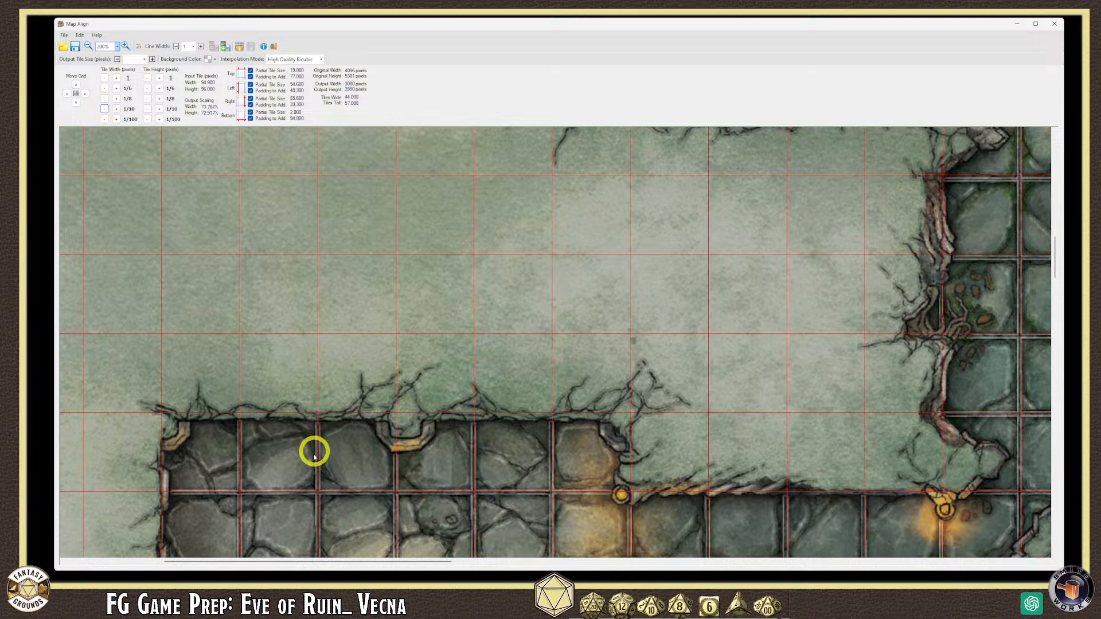
pyautogui.click(105, 99)
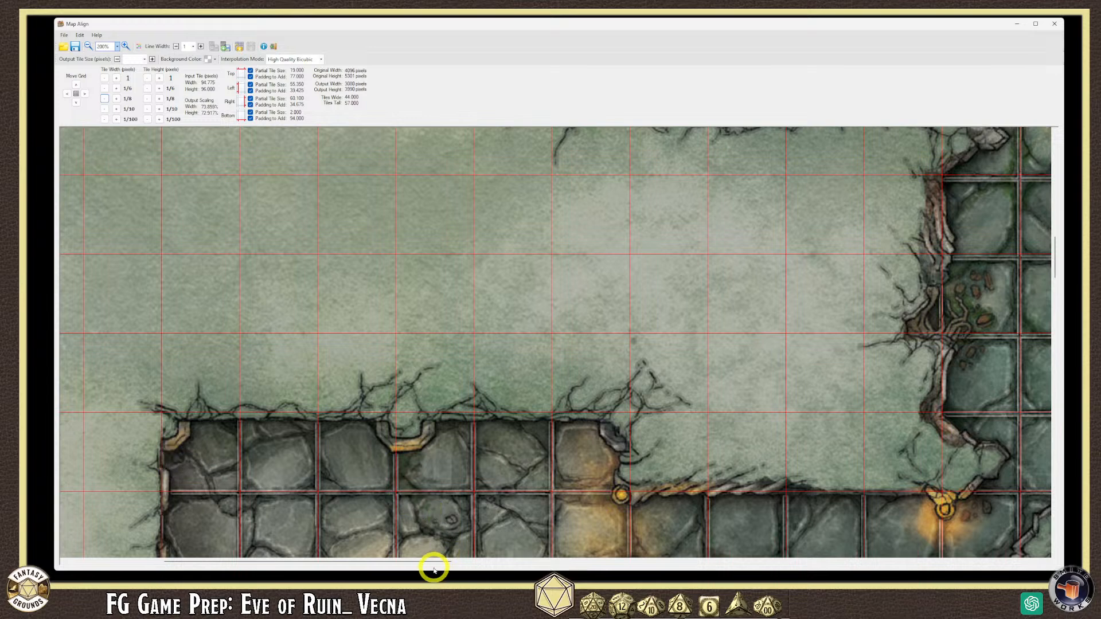
# - Scroll across the map to compare the vertical grid lines with the floor squares
pyautogui.hscroll(1, 448, 563)
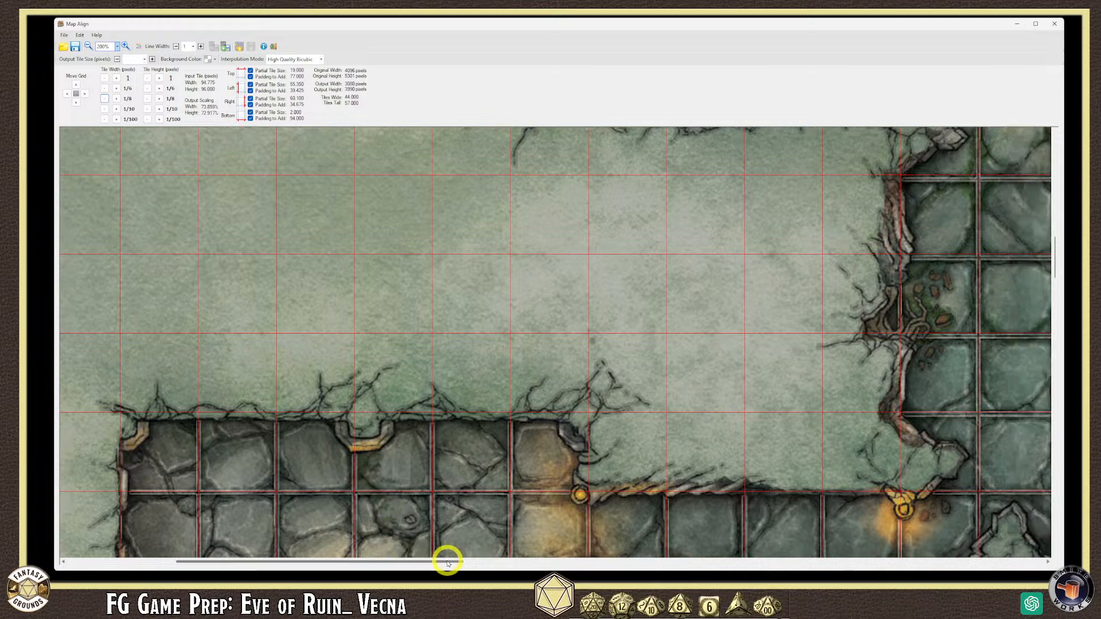
pyautogui.moveTo(448, 563); pyautogui.dragTo(479, 560)
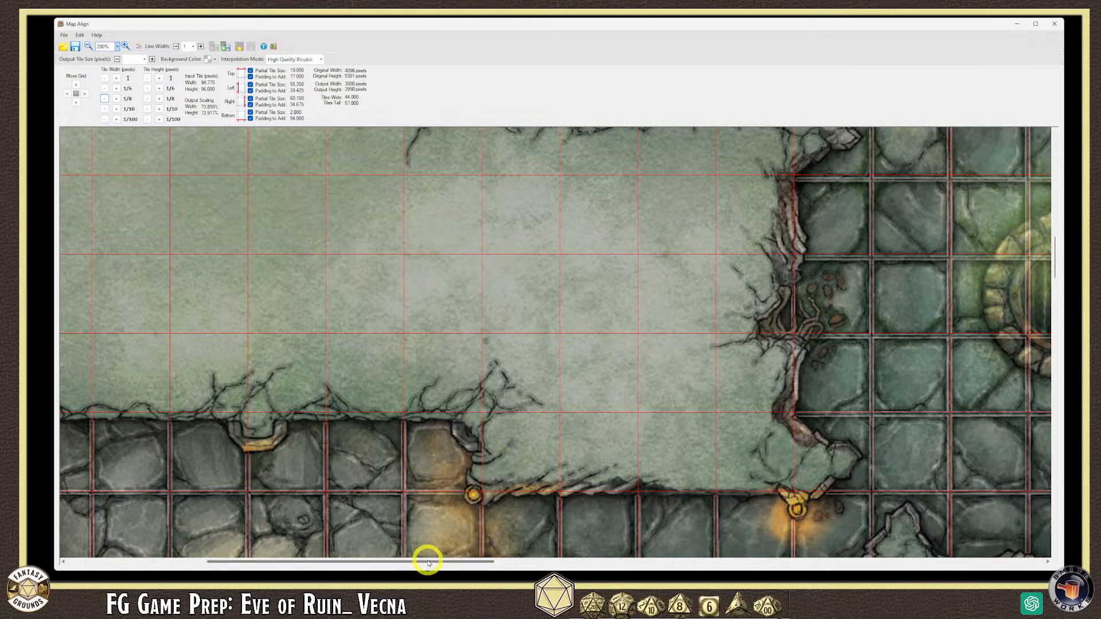
pyautogui.hscroll(6, 503, 562)
pyautogui.moveTo(503, 562); pyautogui.dragTo(548, 562)
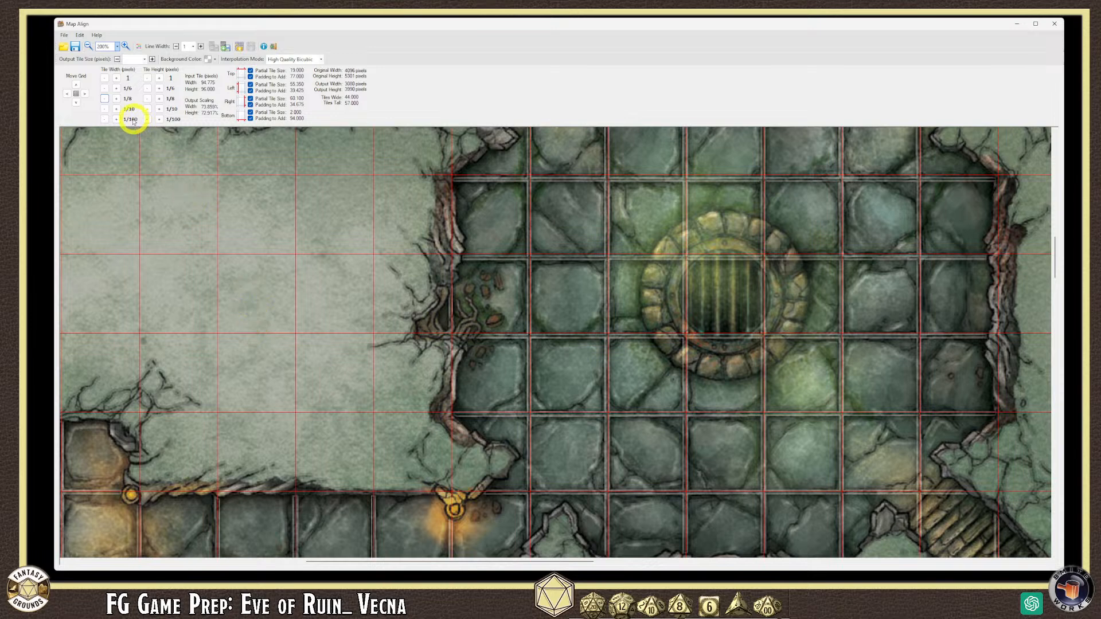
# - Trim the tile width an eighth, test a tenth wider, and settle at 94.700
pyautogui.click(104, 98)
pyautogui.scroll(-1, 645, 425)
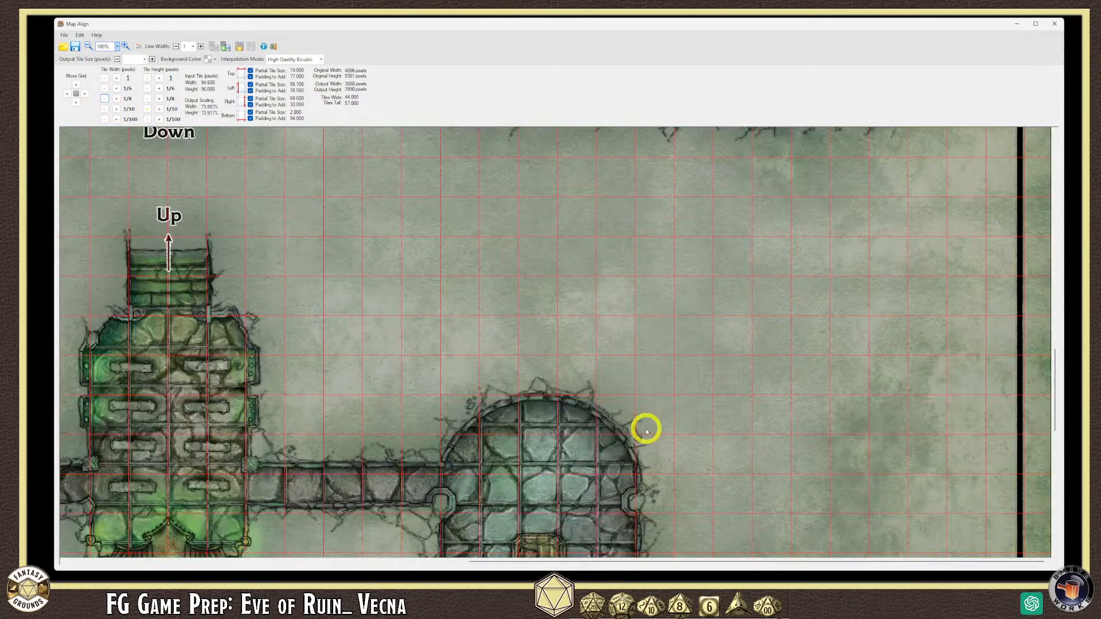
pyautogui.scroll(1, 646, 427)
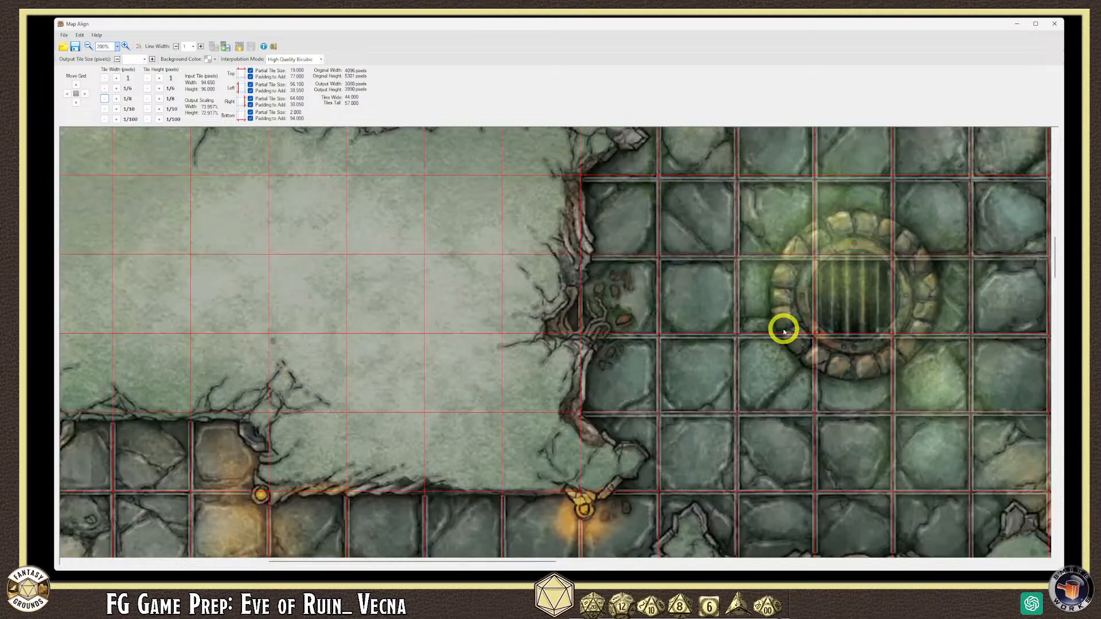
pyautogui.moveTo(1057, 232); pyautogui.dragTo(1057, 262)
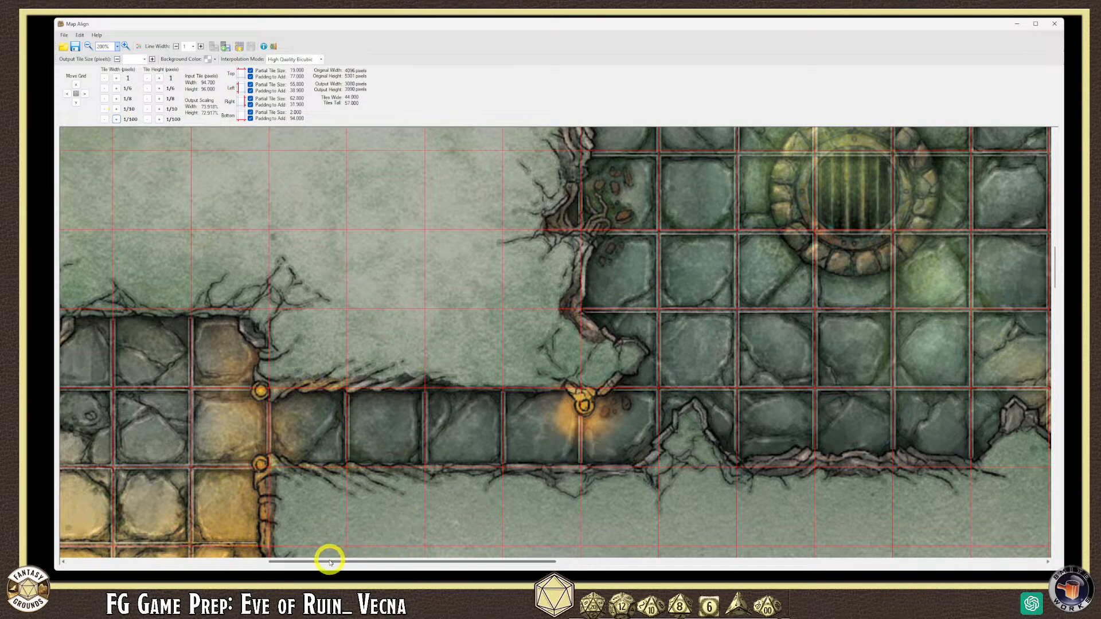
pyautogui.moveTo(316, 563); pyautogui.dragTo(213, 564)
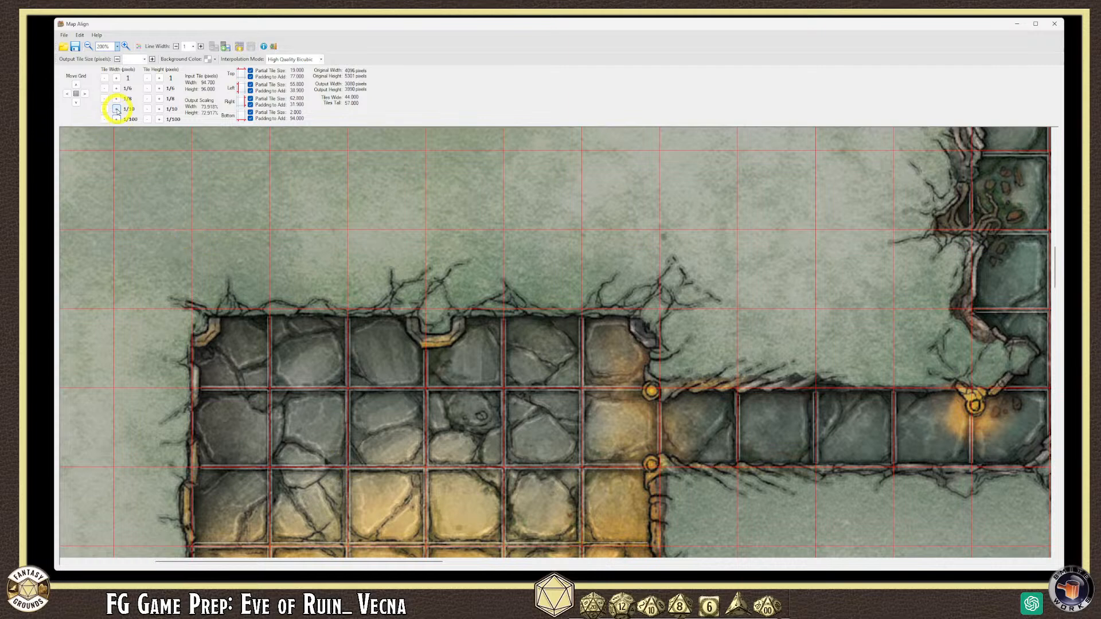
pyautogui.click(116, 109)
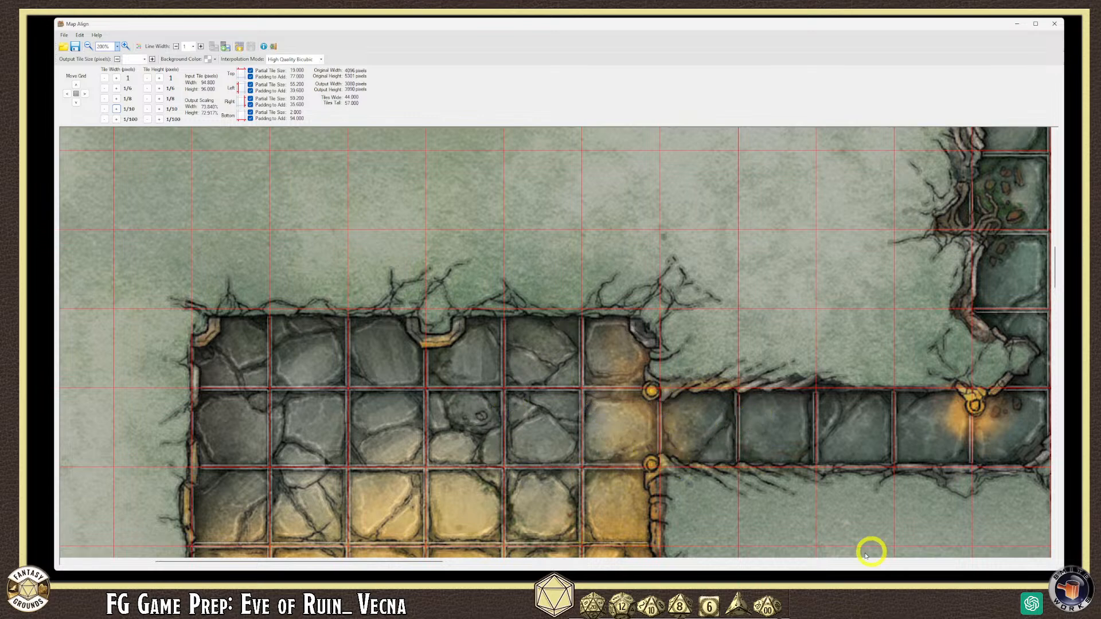
pyautogui.moveTo(453, 563); pyautogui.dragTo(472, 562)
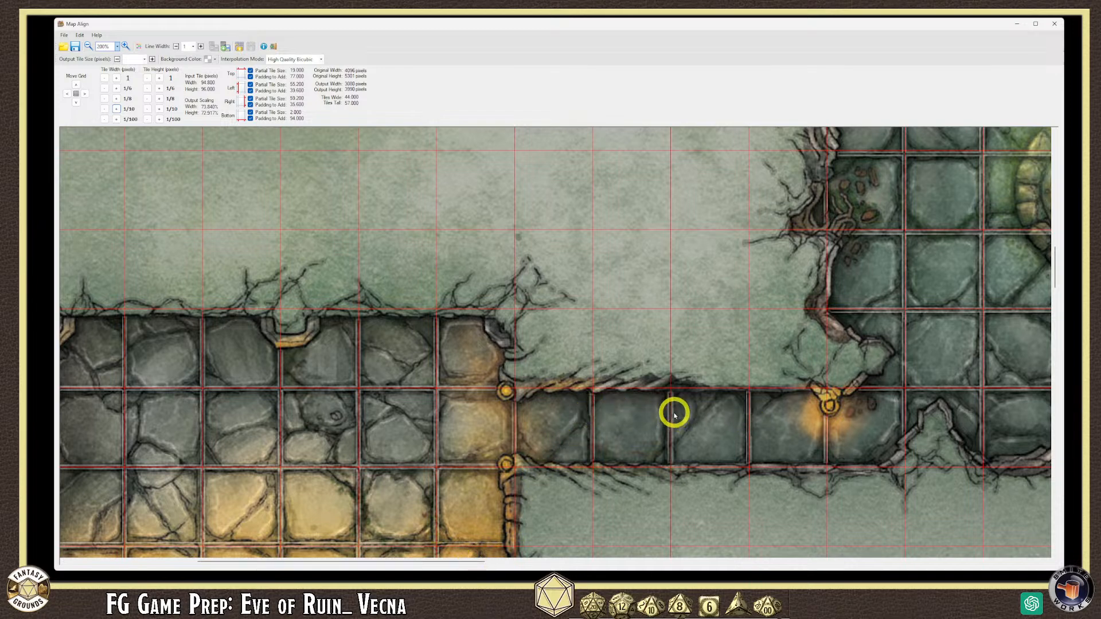
pyautogui.moveTo(457, 562); pyautogui.dragTo(483, 562)
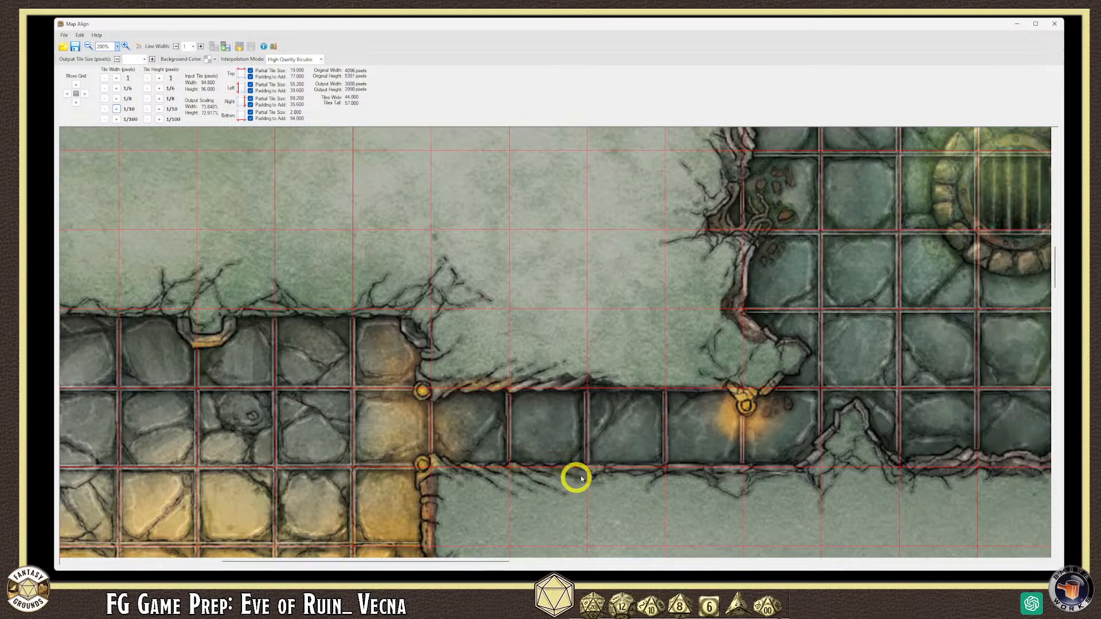
pyautogui.moveTo(412, 562); pyautogui.dragTo(437, 560)
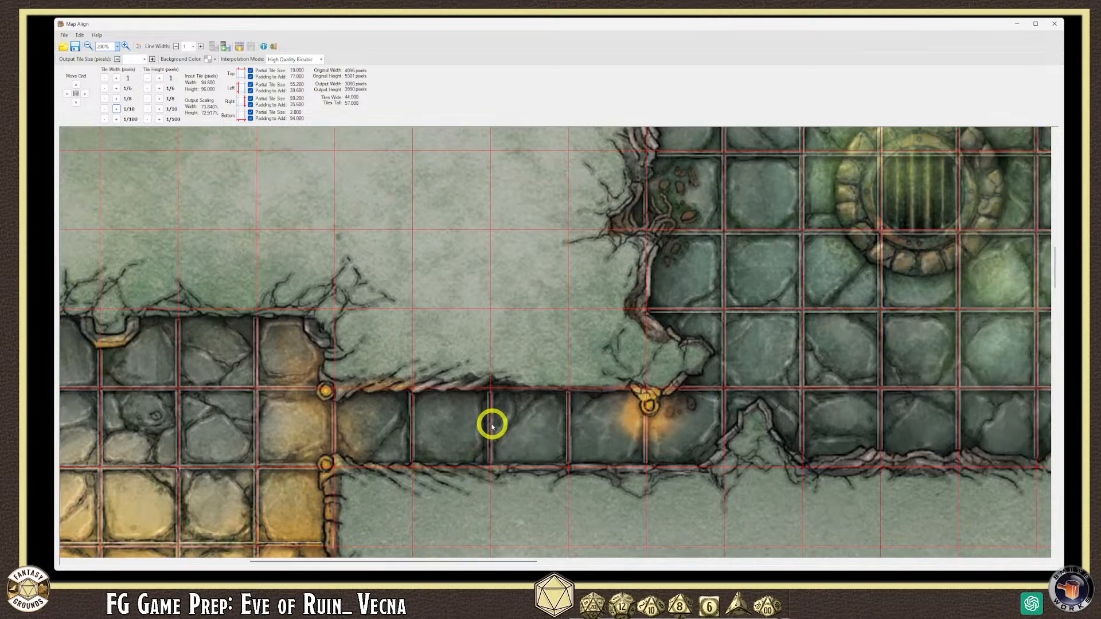
pyautogui.click(105, 109)
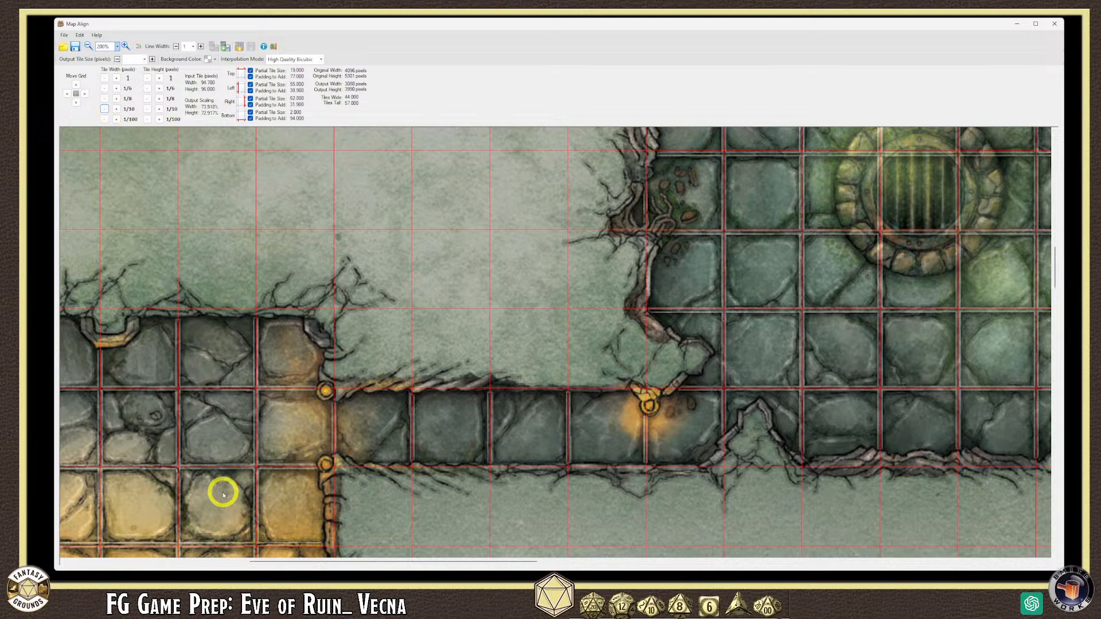
pyautogui.moveTo(283, 562); pyautogui.dragTo(216, 565)
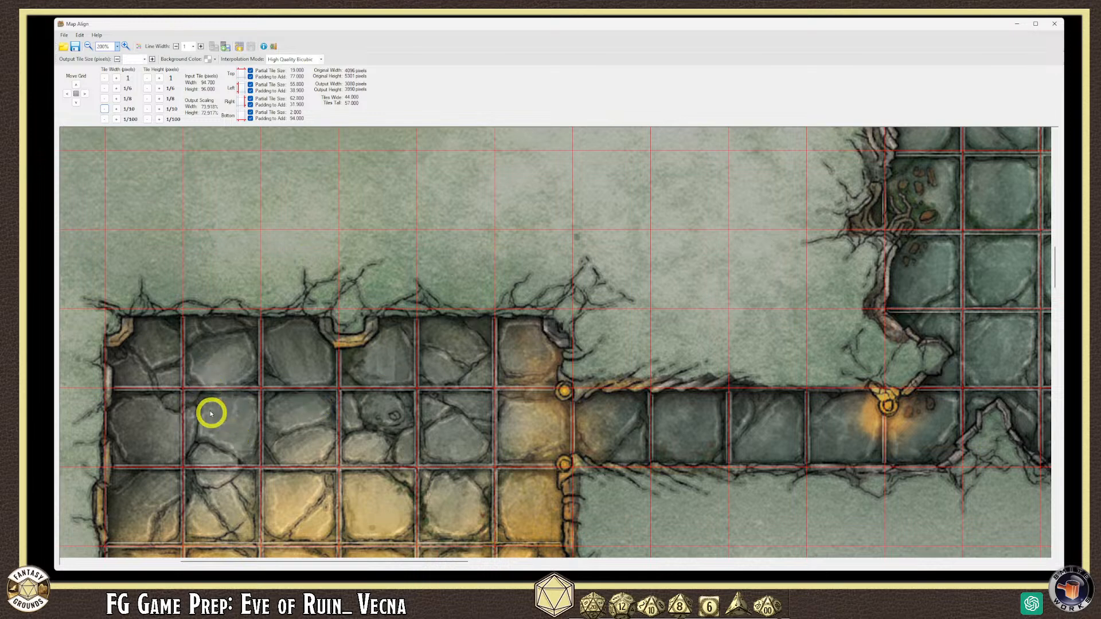
pyautogui.moveTo(402, 560); pyautogui.dragTo(573, 560)
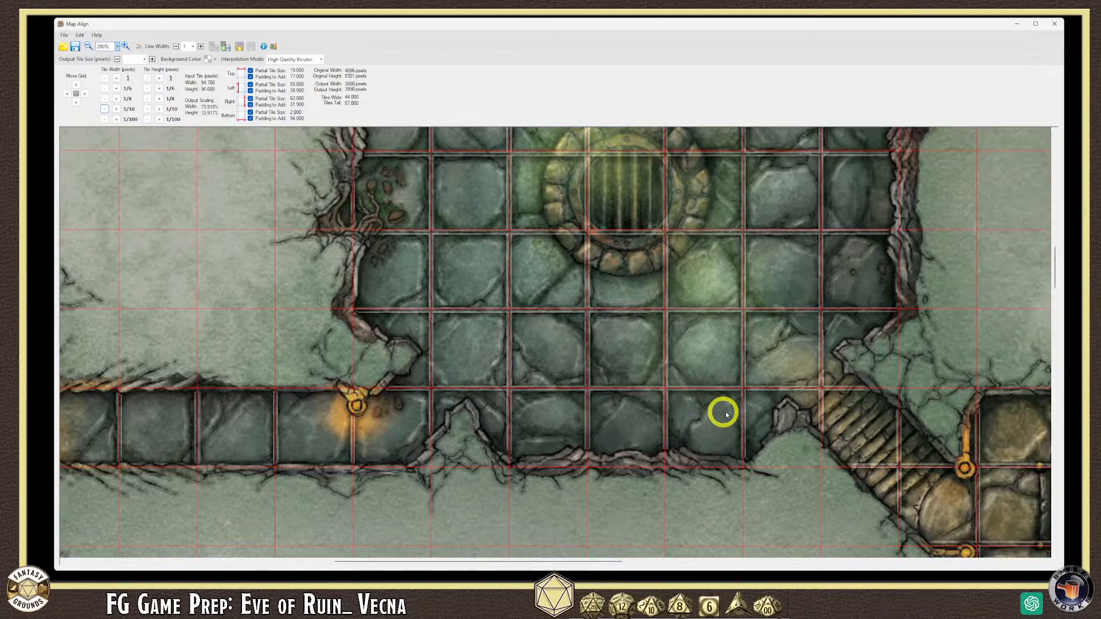
pyautogui.moveTo(532, 560); pyautogui.dragTo(597, 562)
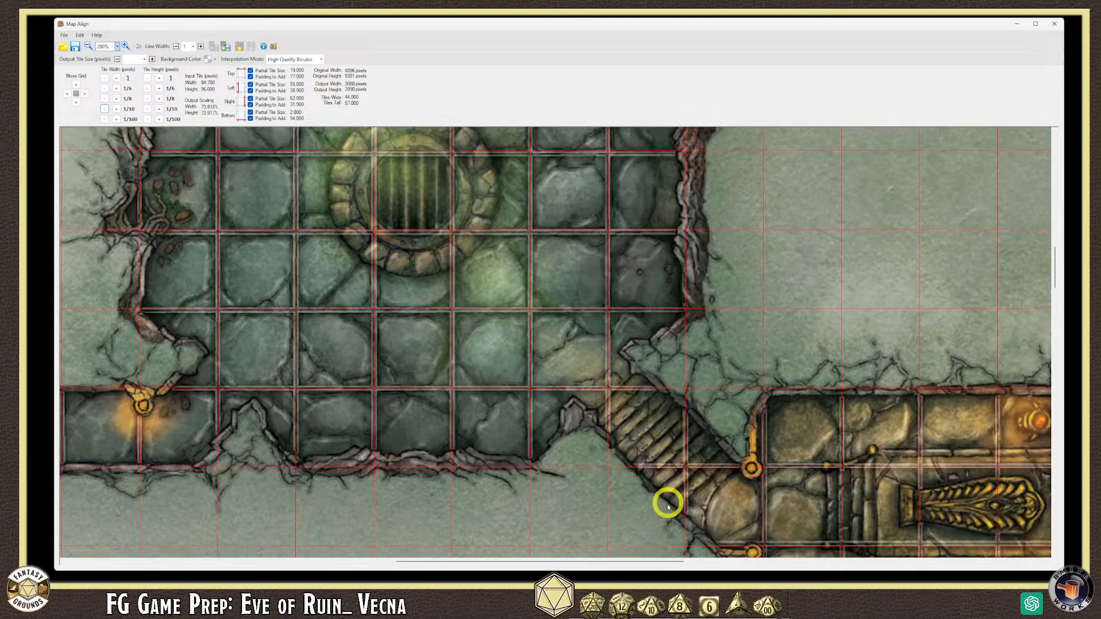
pyautogui.moveTo(540, 560); pyautogui.dragTo(579, 559)
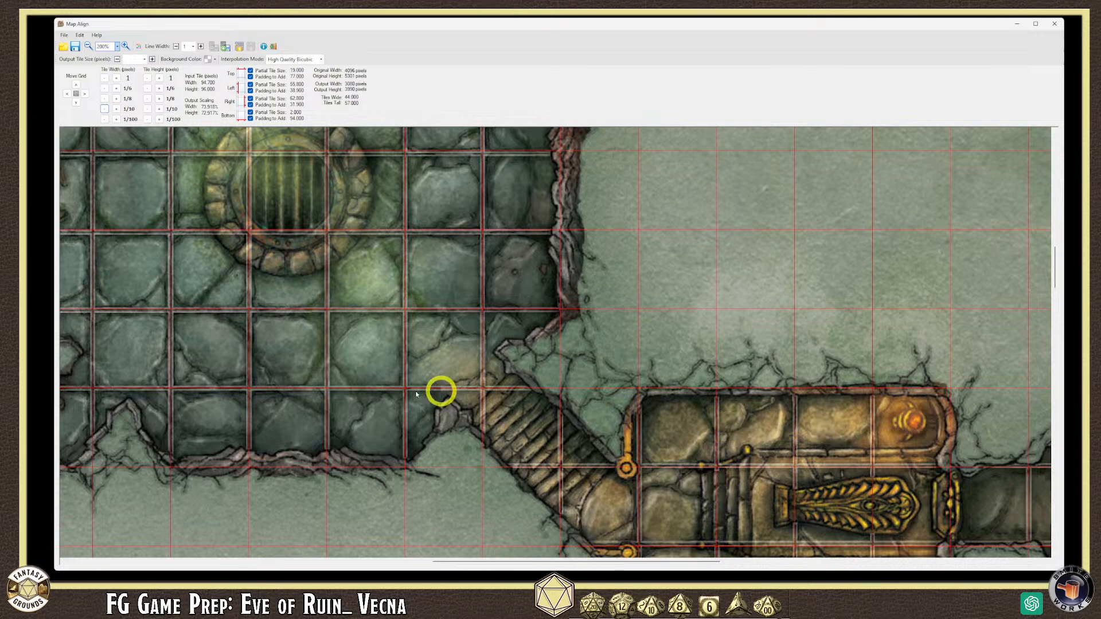
pyautogui.moveTo(527, 565); pyautogui.dragTo(554, 563)
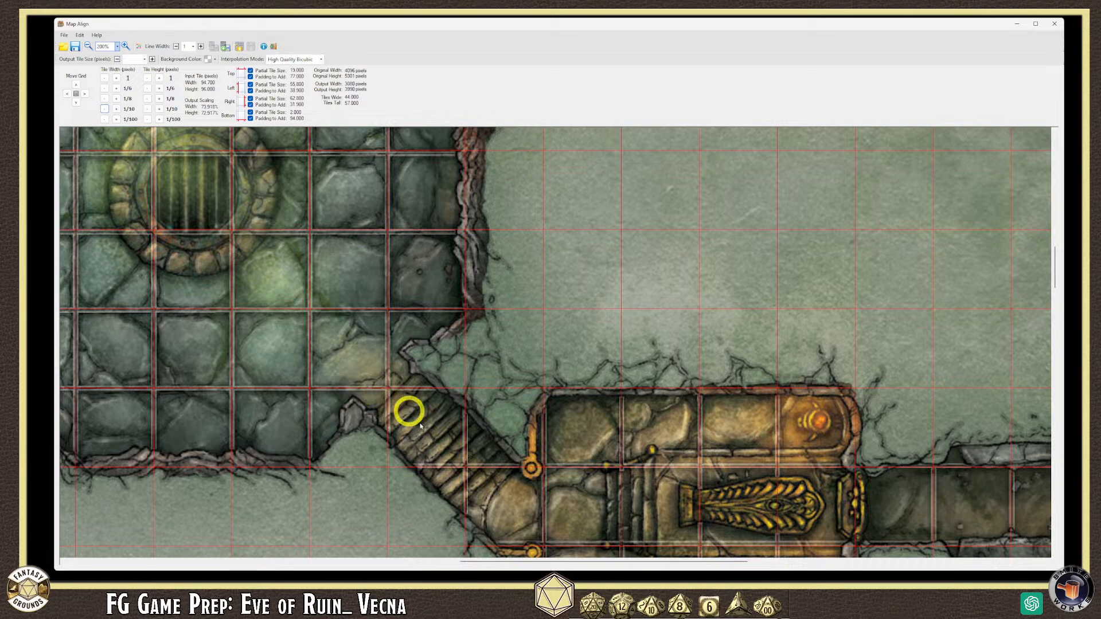
pyautogui.moveTo(554, 561); pyautogui.dragTo(845, 562)
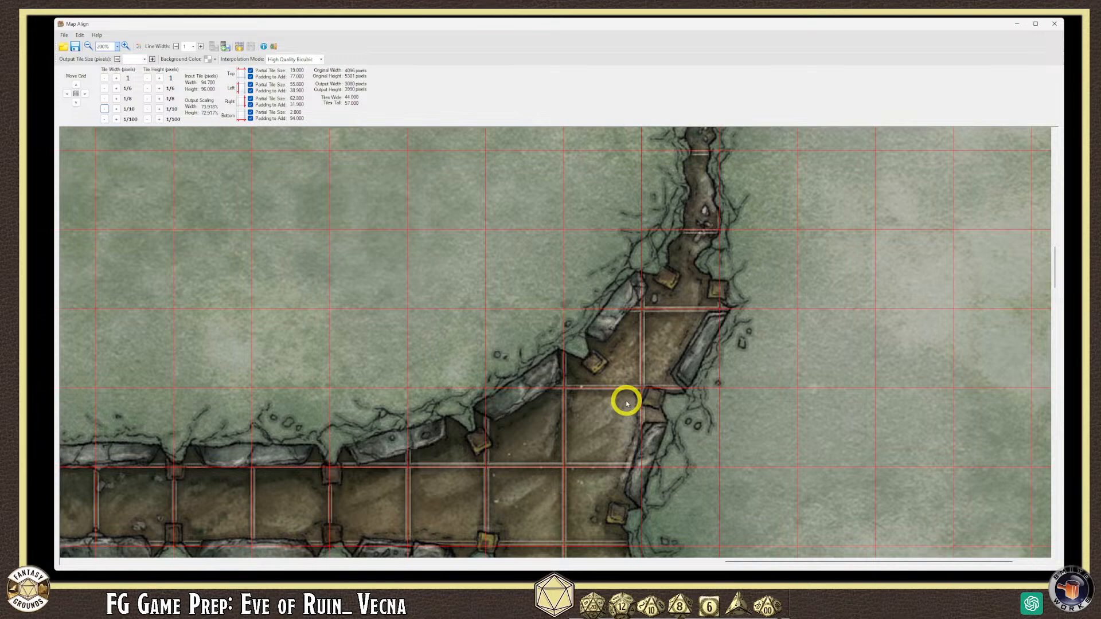
# - Scroll to the eye chamber beside the eastern corridor to inspect the grid rows
pyautogui.moveTo(787, 561); pyautogui.dragTo(218, 560)
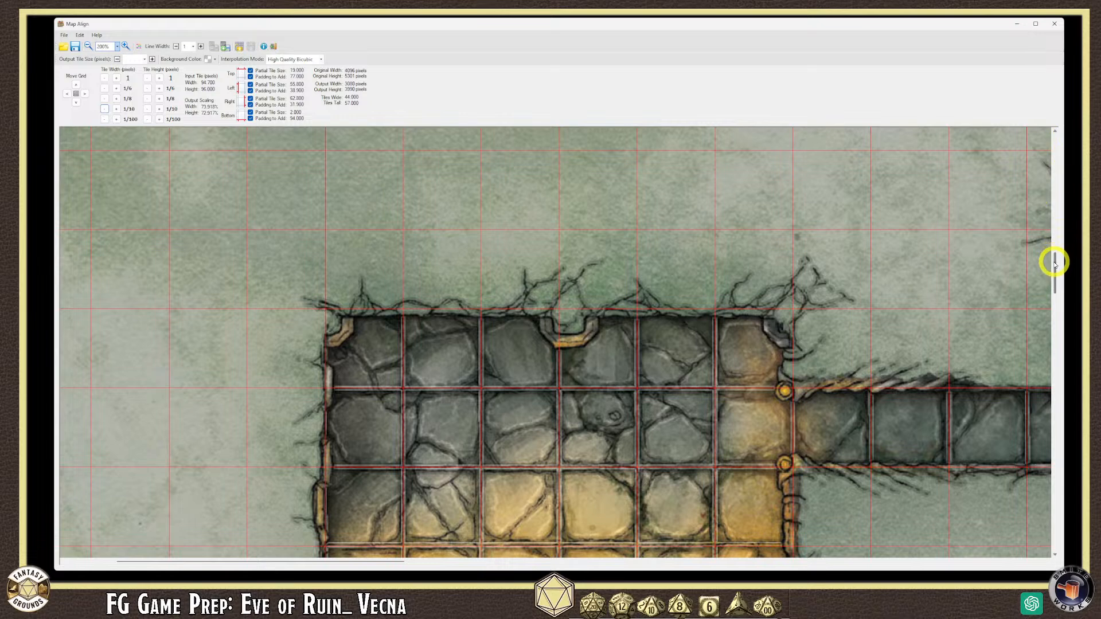
pyautogui.scroll(-3, 1054, 269)
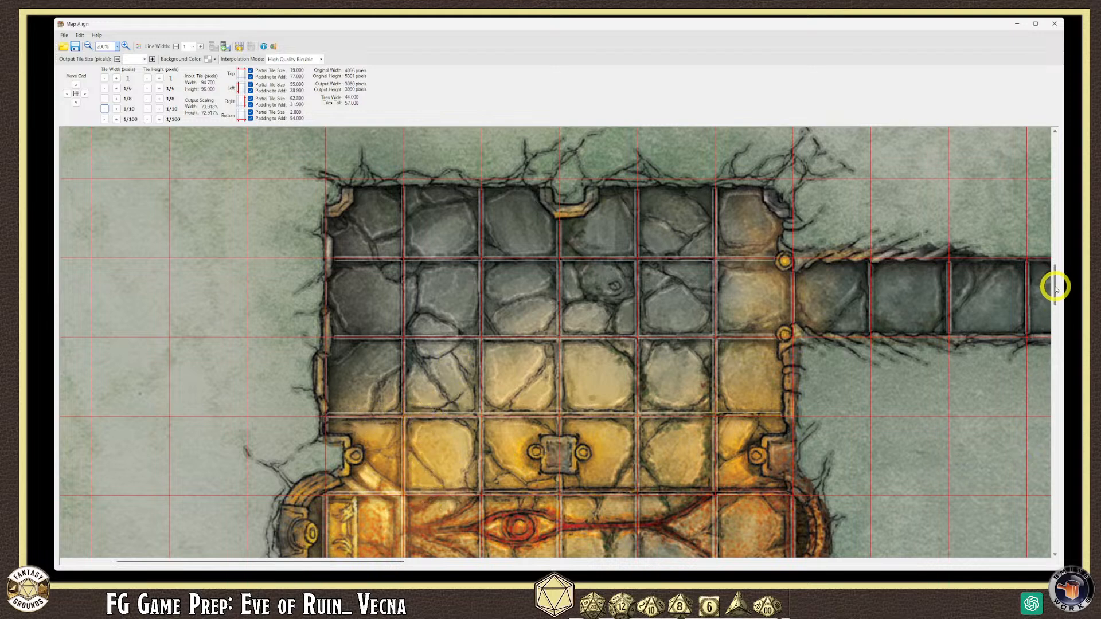
pyautogui.moveTo(1055, 285); pyautogui.dragTo(1055, 297)
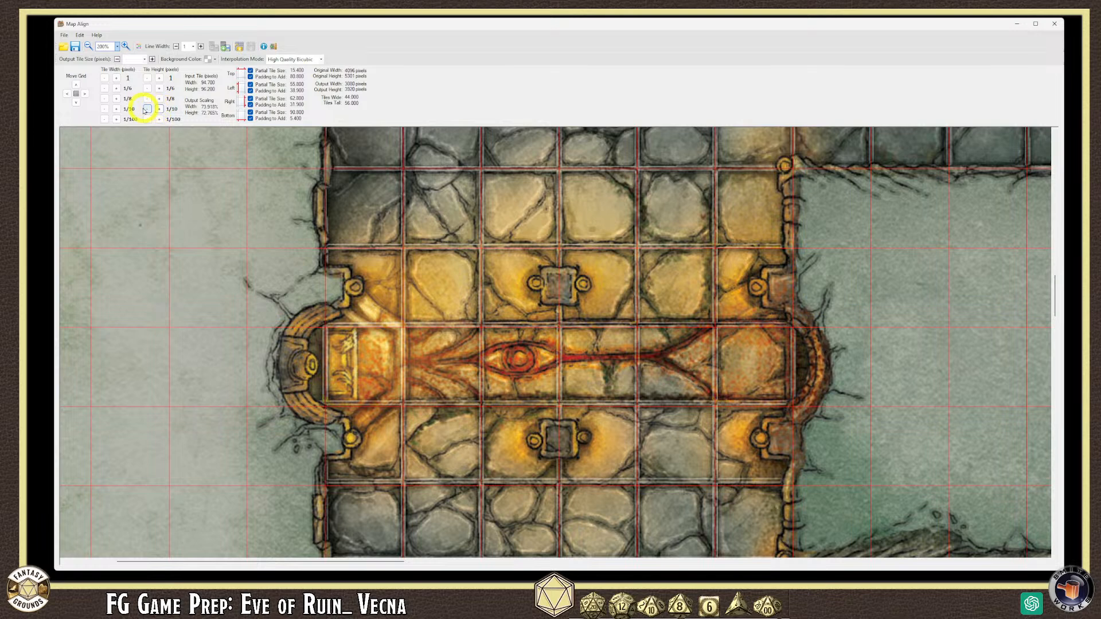
# - Lower the tile height in tenths to 95.400, then raise it back to 95.500
pyautogui.click(147, 110)
pyautogui.click(146, 109)
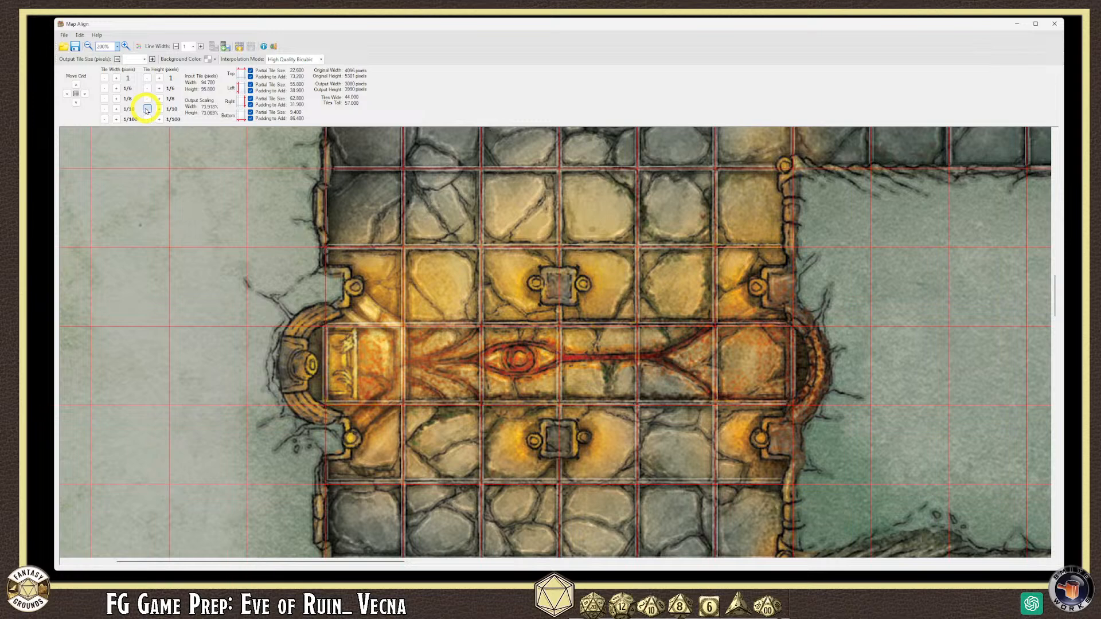
pyautogui.click(146, 110)
pyautogui.click(147, 109)
pyautogui.click(147, 110)
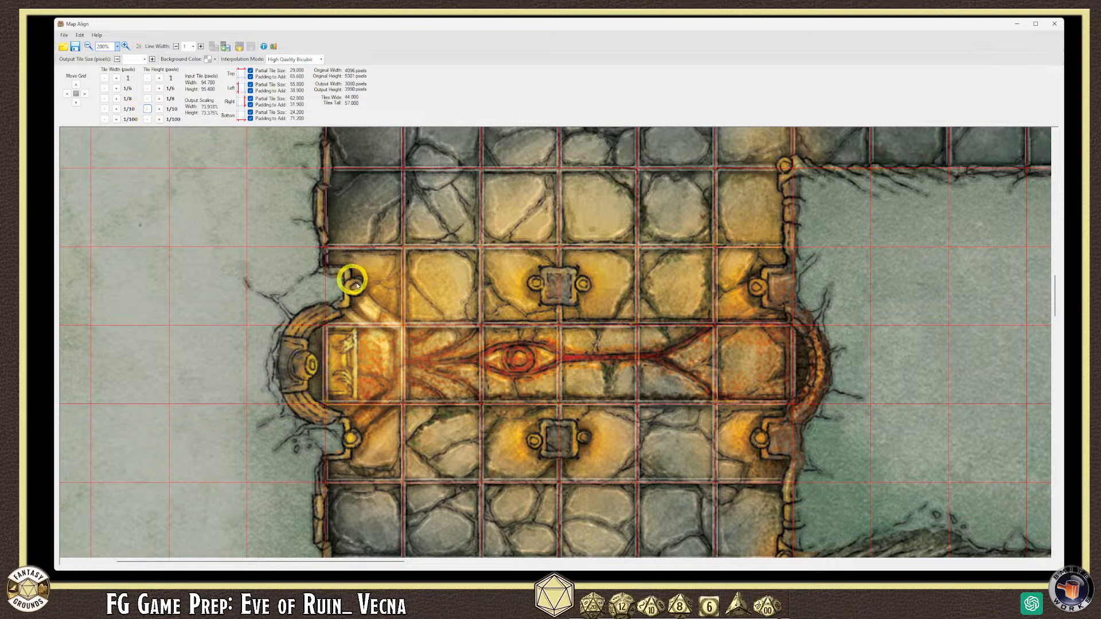
pyautogui.click(159, 110)
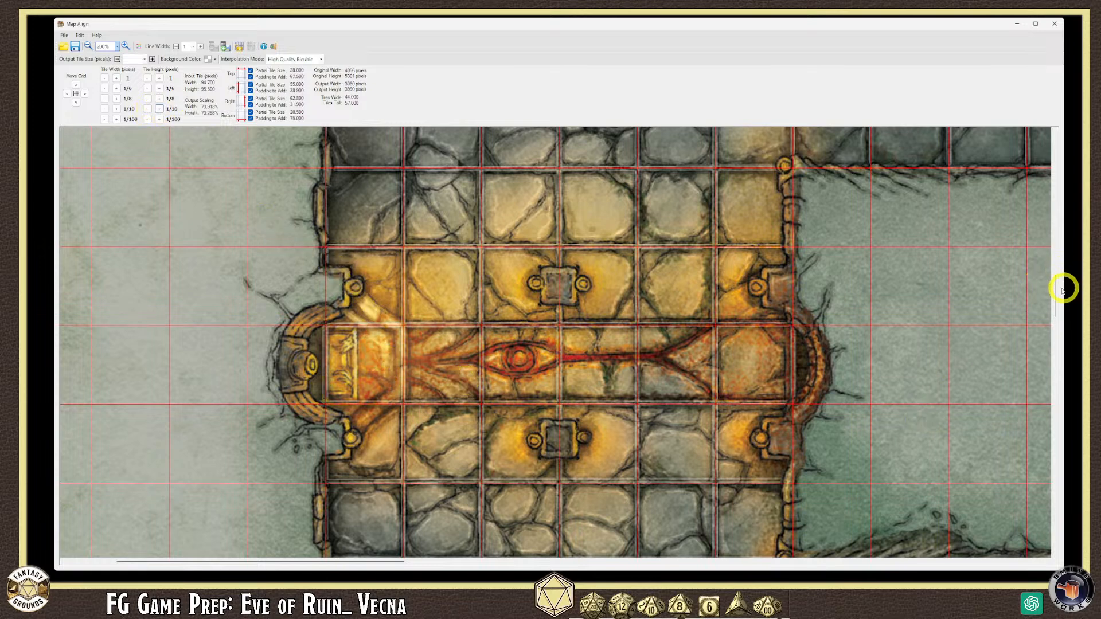
pyautogui.scroll(-2, 1052, 290)
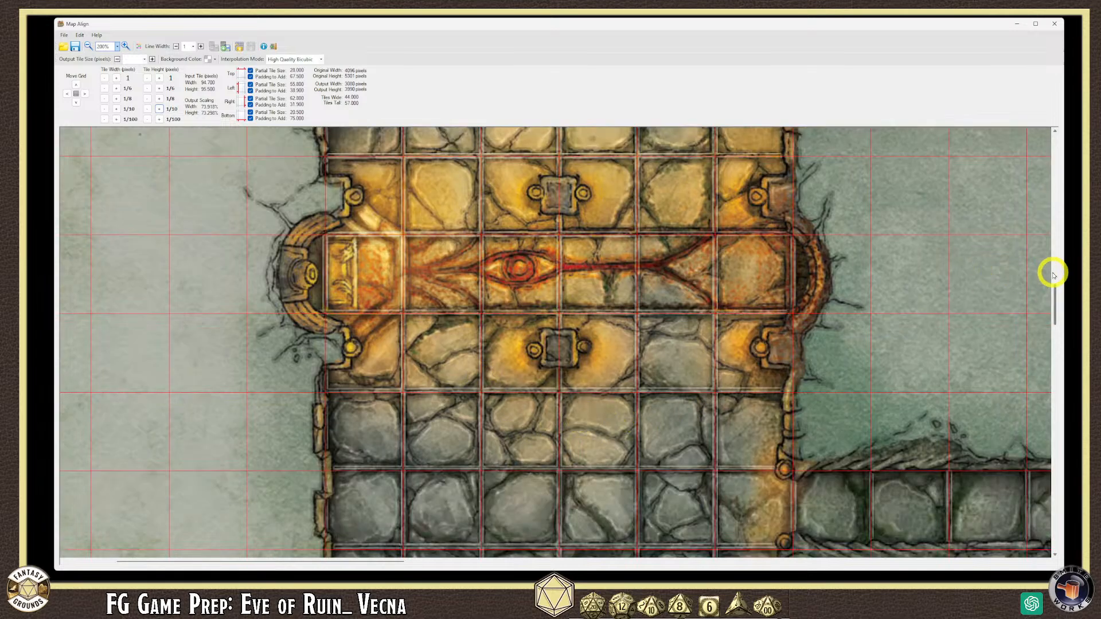
pyautogui.scroll(-1, 1055, 301)
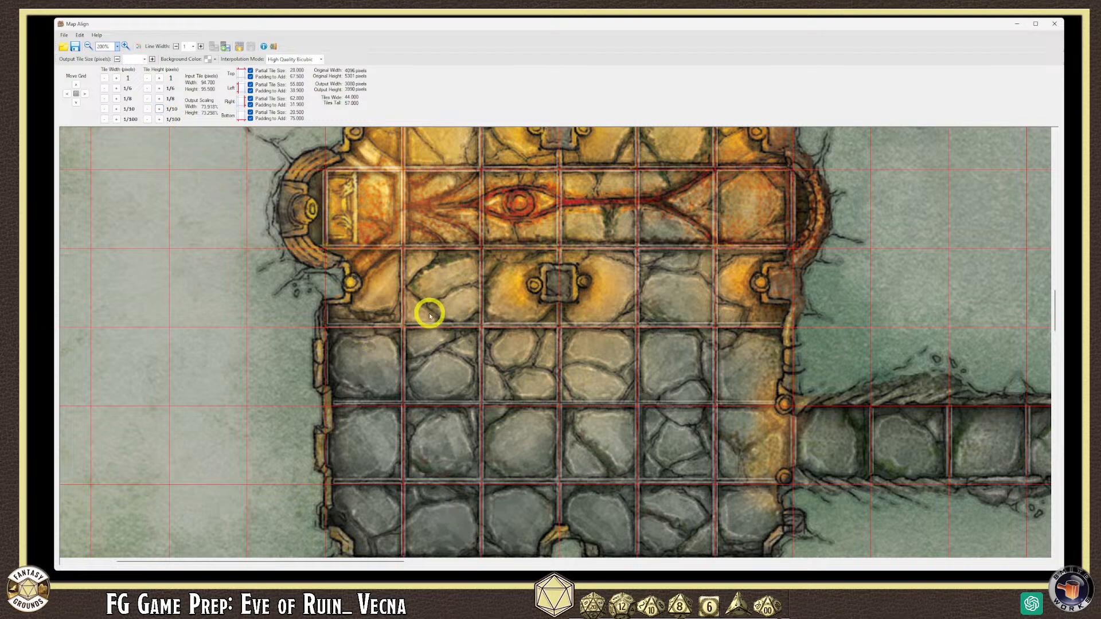
# - Test the tile width a hundredth wider, returning it to 94.710 after checking
pyautogui.click(117, 119)
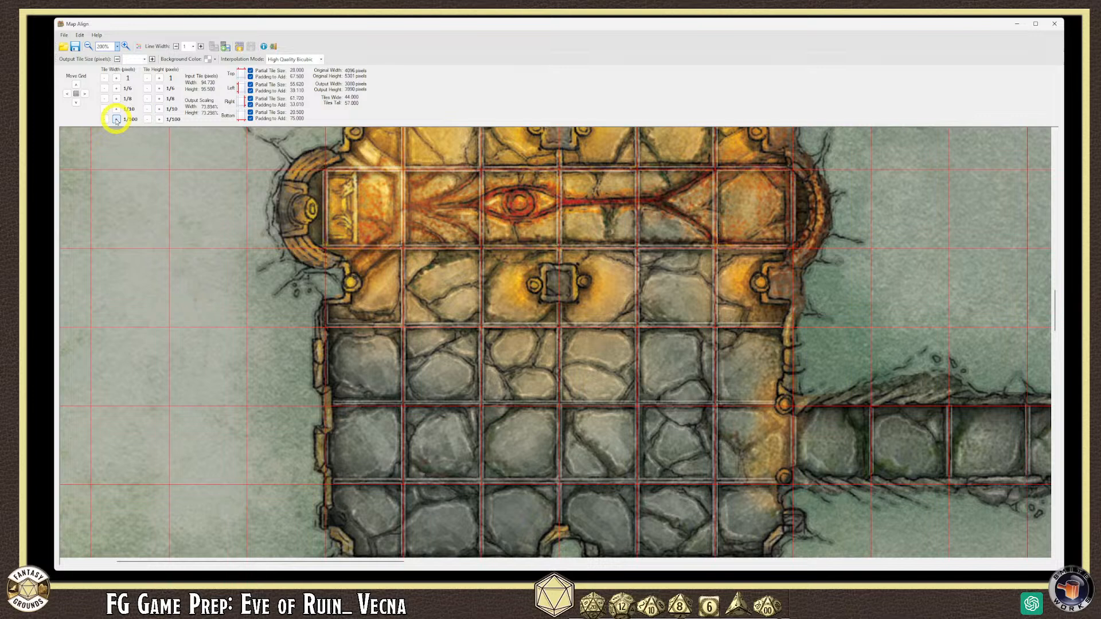
pyautogui.click(105, 119)
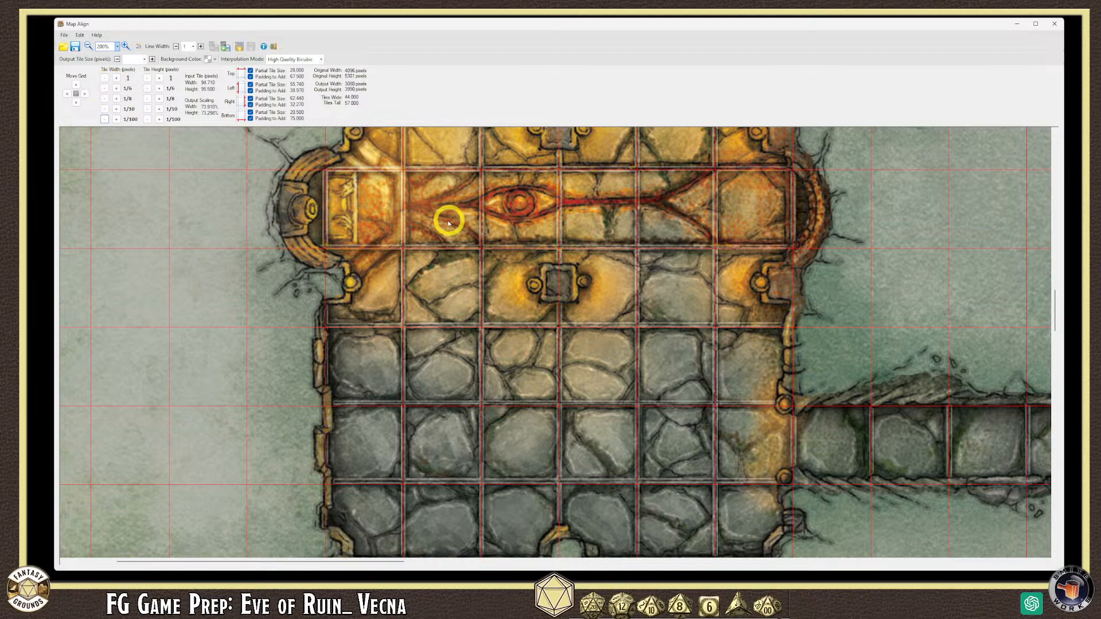
pyautogui.scroll(-1, 426, 236)
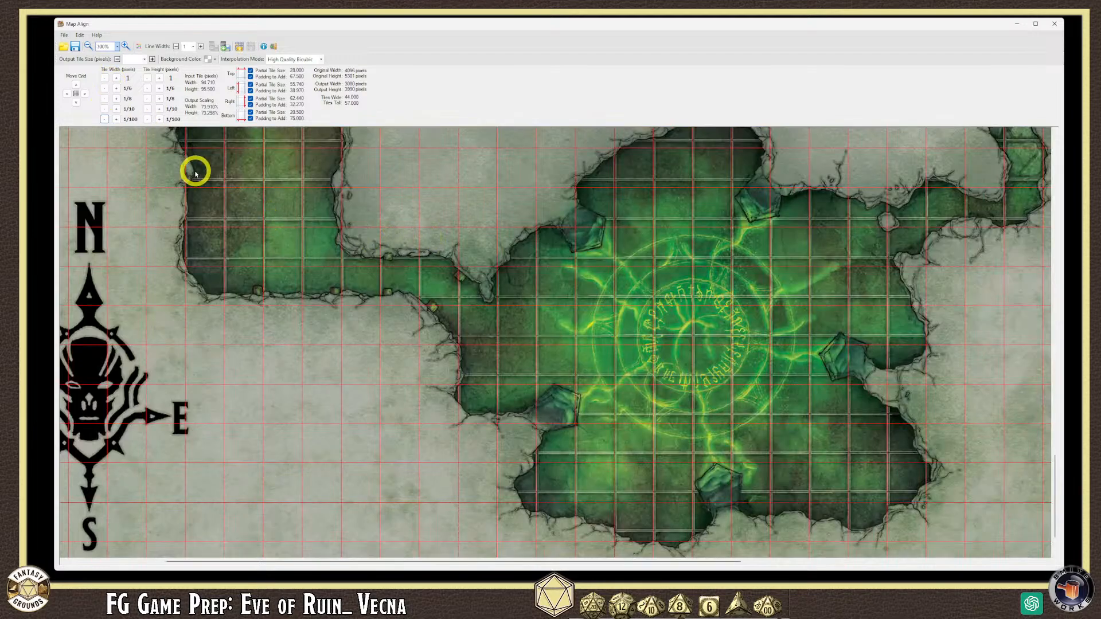
pyautogui.scroll(1, 195, 174)
pyautogui.scroll(-1, 195, 173)
pyautogui.scroll(1, 195, 174)
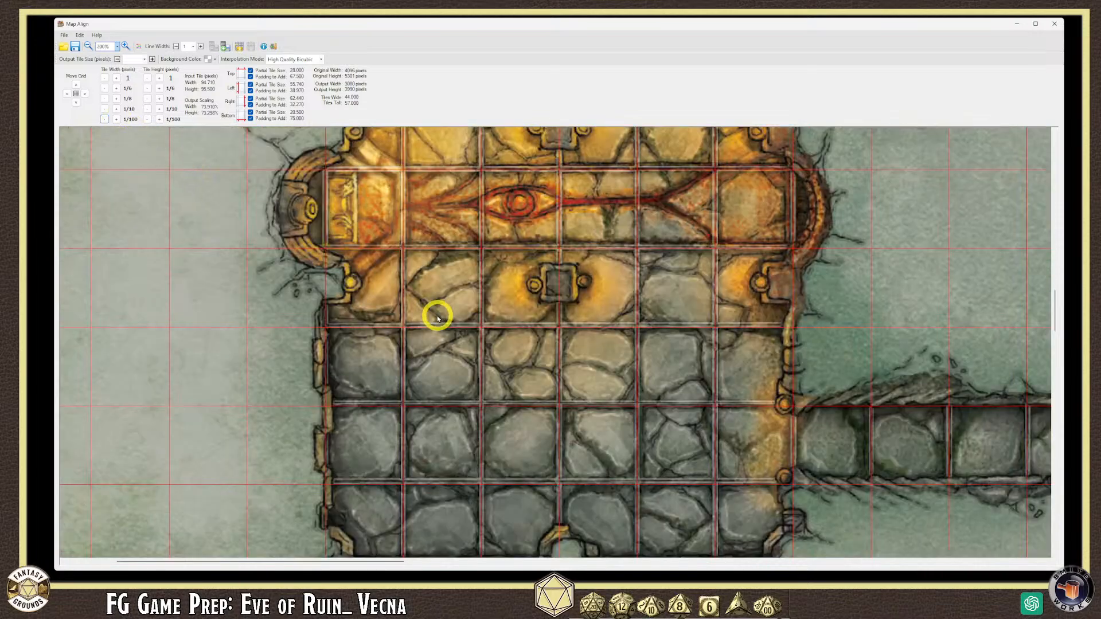
pyautogui.scroll(-1, 436, 315)
pyautogui.scroll(1, 276, 258)
pyautogui.scroll(-1, 275, 258)
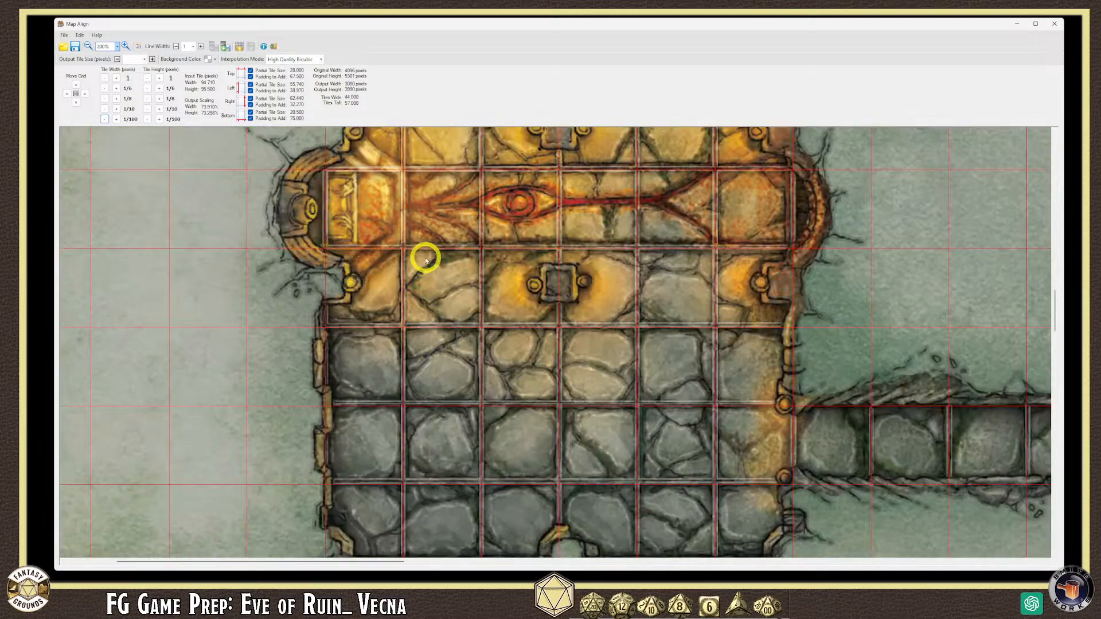
# - Lower the tile height in hundredths to 95.320
pyautogui.click(147, 119)
pyautogui.click(147, 119)
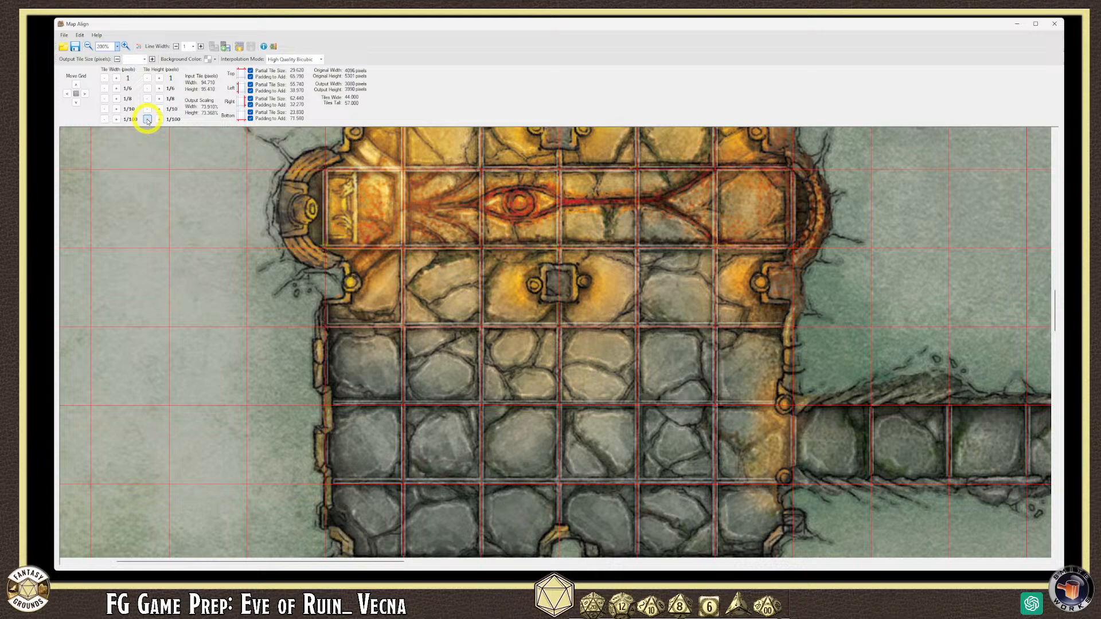
pyautogui.click(147, 119)
pyautogui.click(147, 119)
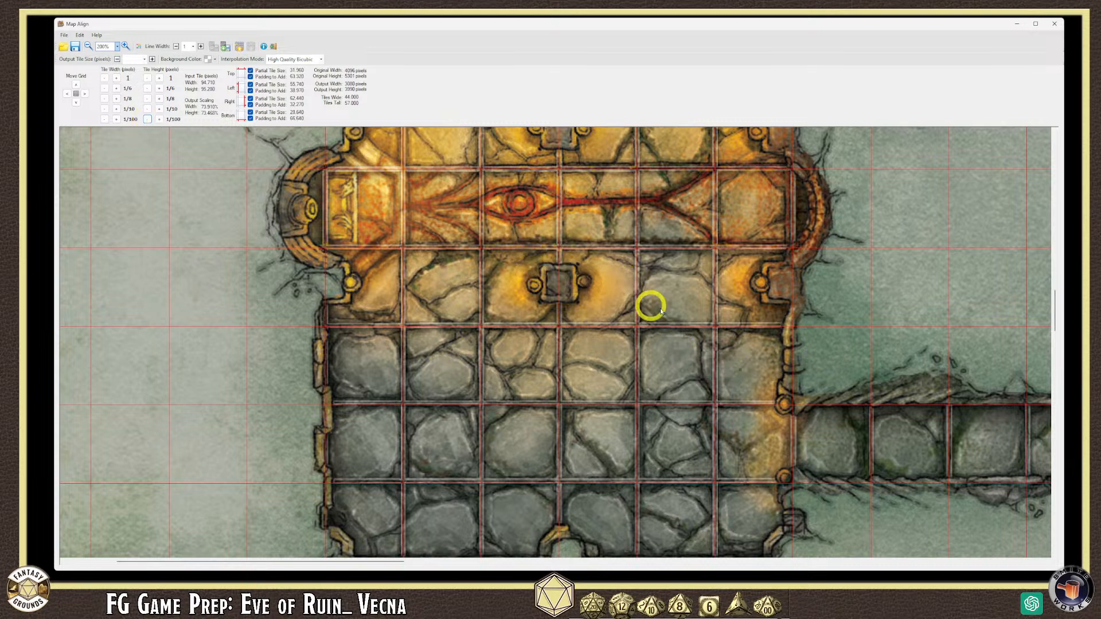
pyautogui.moveTo(1054, 311); pyautogui.dragTo(1052, 265)
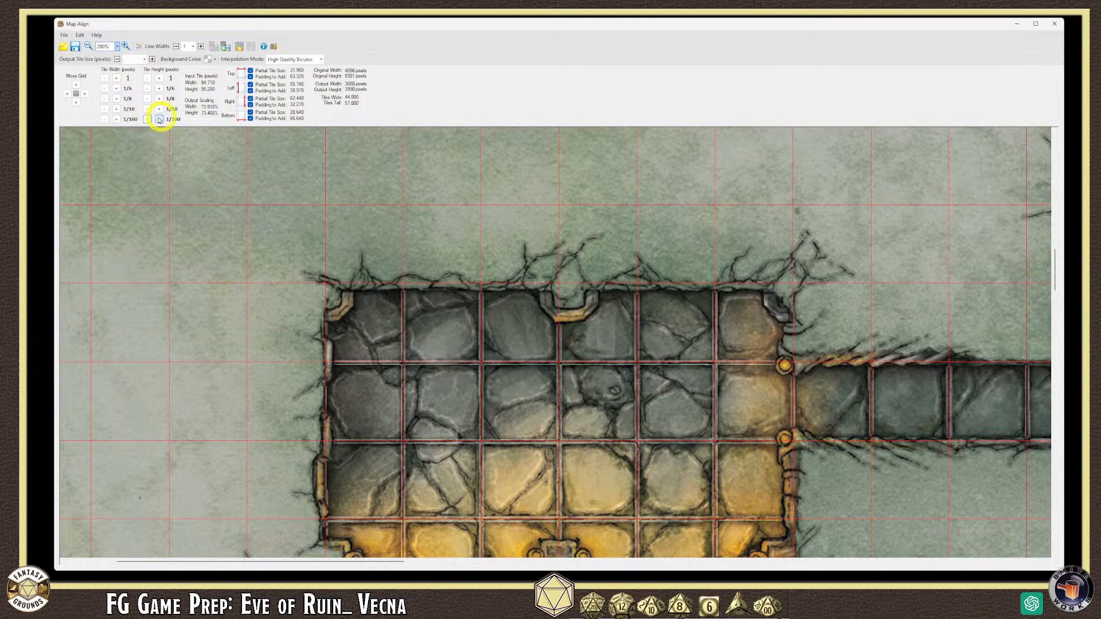
# - Widen the tile width in hundredth steps to about 94.930
pyautogui.click(117, 120)
pyautogui.click(116, 120)
pyautogui.click(116, 120)
pyautogui.click(117, 119)
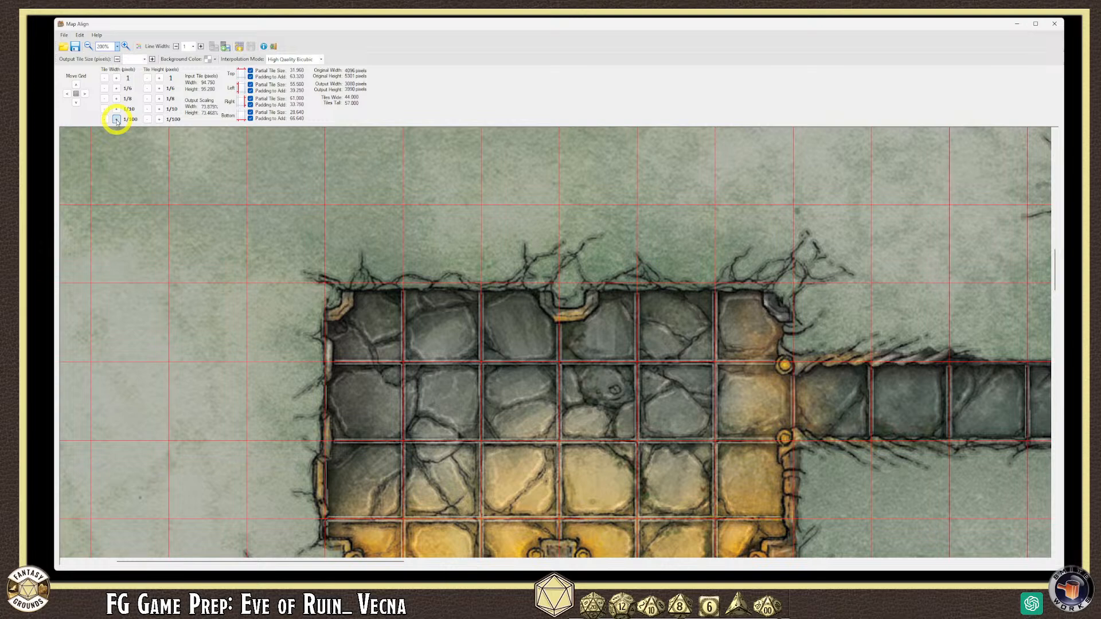
pyautogui.click(117, 119)
pyautogui.click(117, 120)
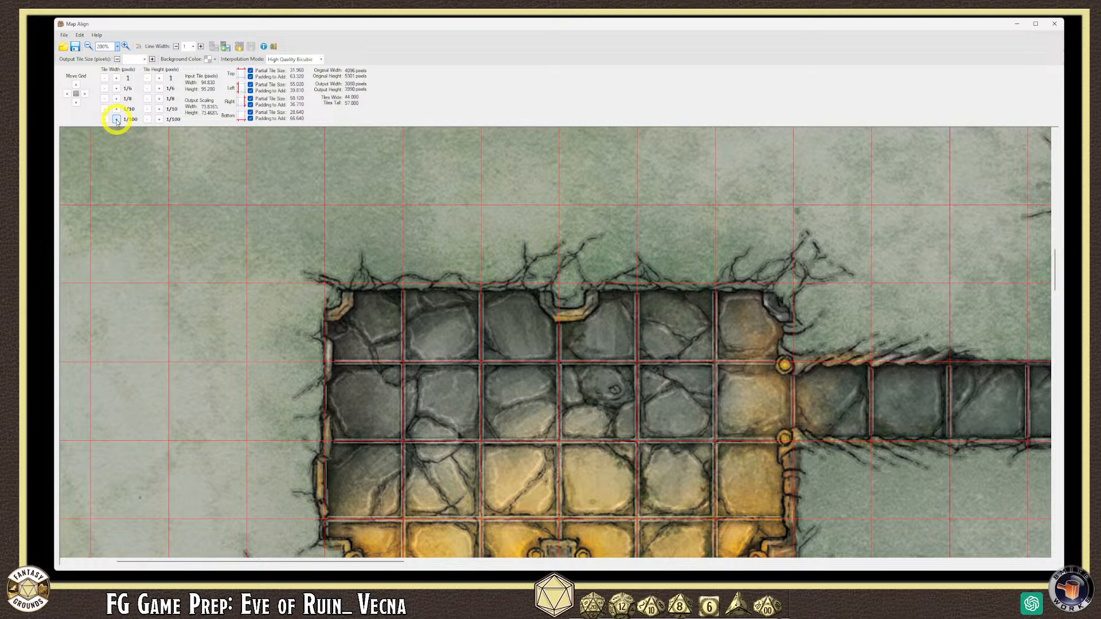
pyautogui.click(116, 119)
pyautogui.click(116, 119)
pyautogui.click(117, 119)
pyautogui.click(116, 119)
pyautogui.click(117, 119)
pyautogui.click(116, 119)
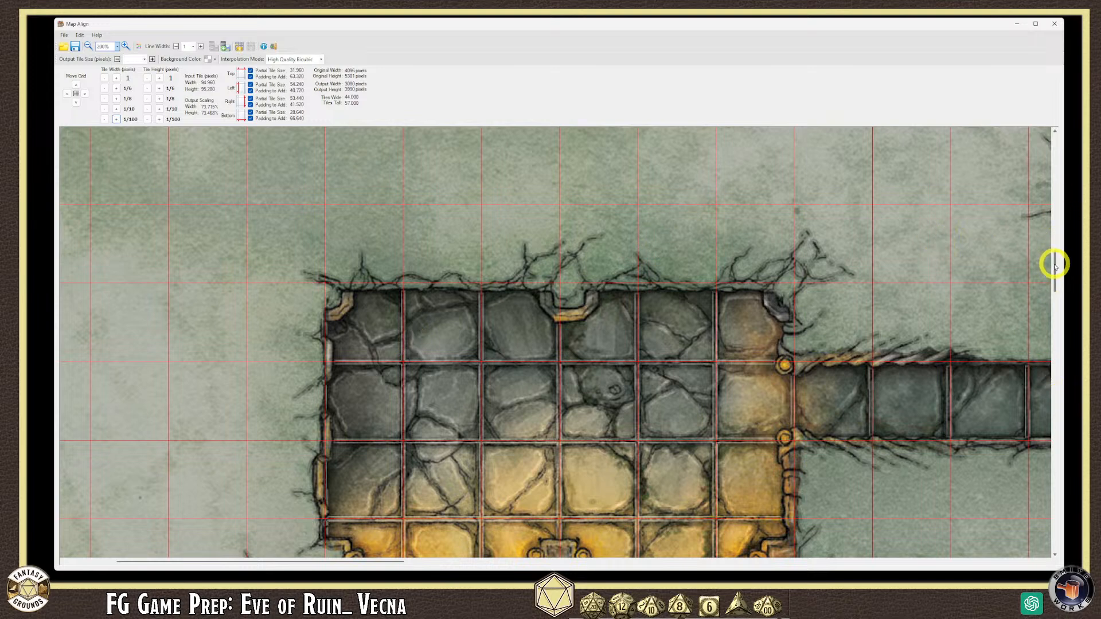
# - Scroll down the room and reduce the tile height by two tenths to 95.080
pyautogui.moveTo(1055, 267); pyautogui.dragTo(1056, 290)
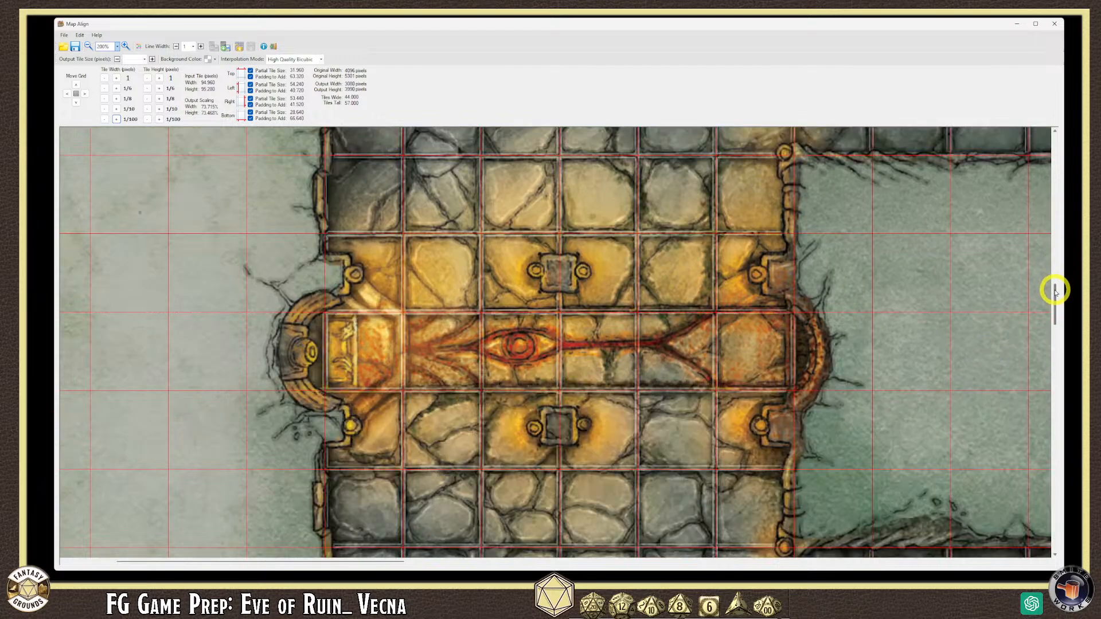
pyautogui.scroll(-2, 1055, 291)
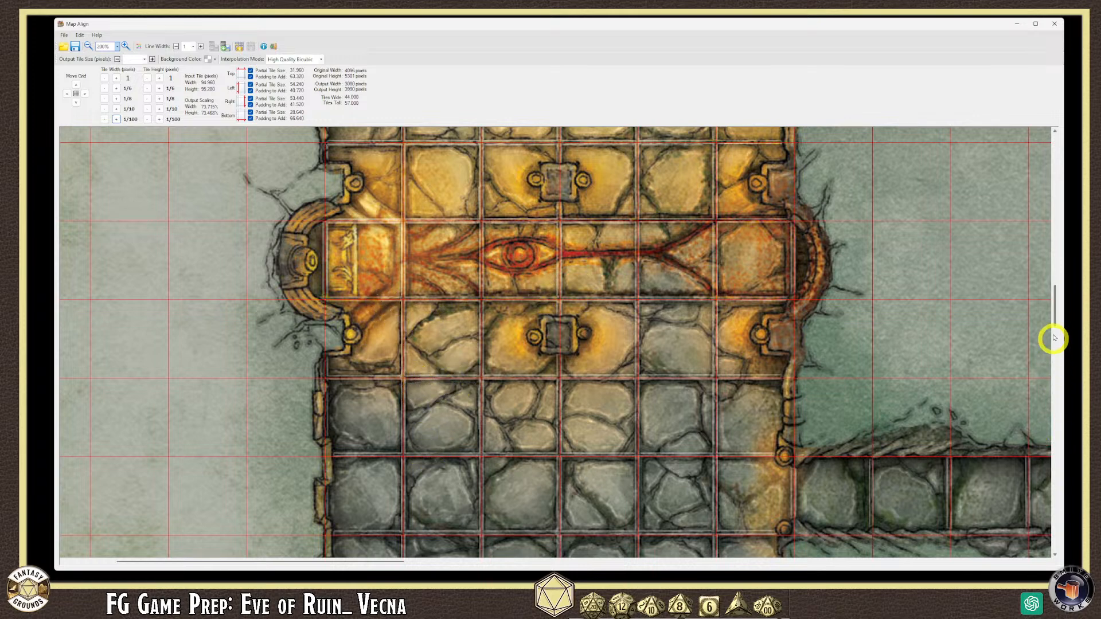
pyautogui.moveTo(1052, 304); pyautogui.dragTo(1053, 314)
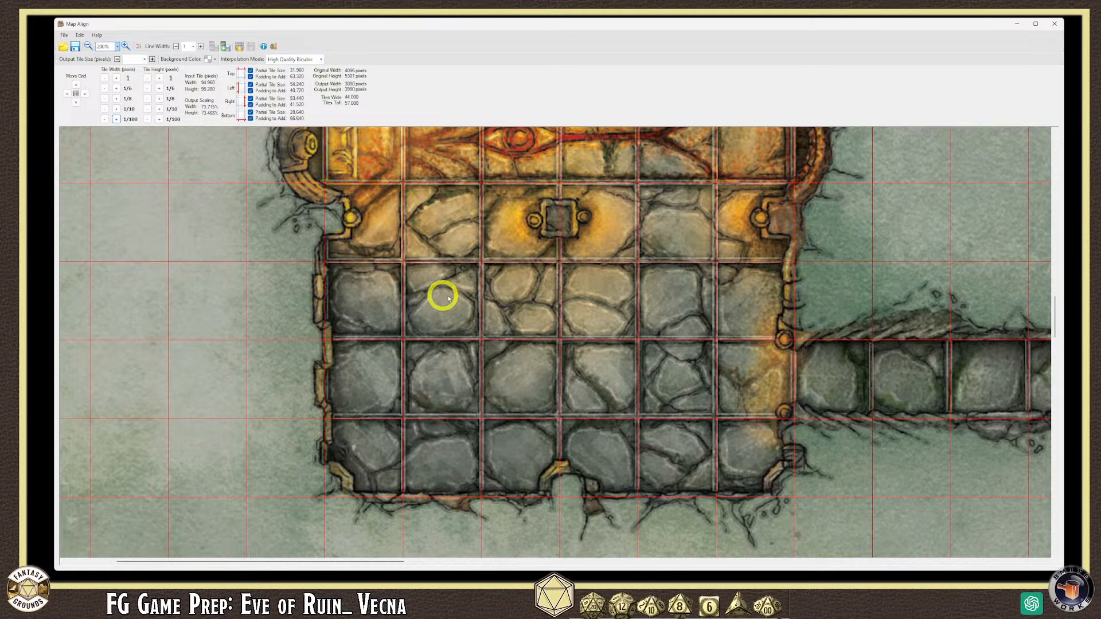
pyautogui.moveTo(1052, 321); pyautogui.dragTo(1049, 319)
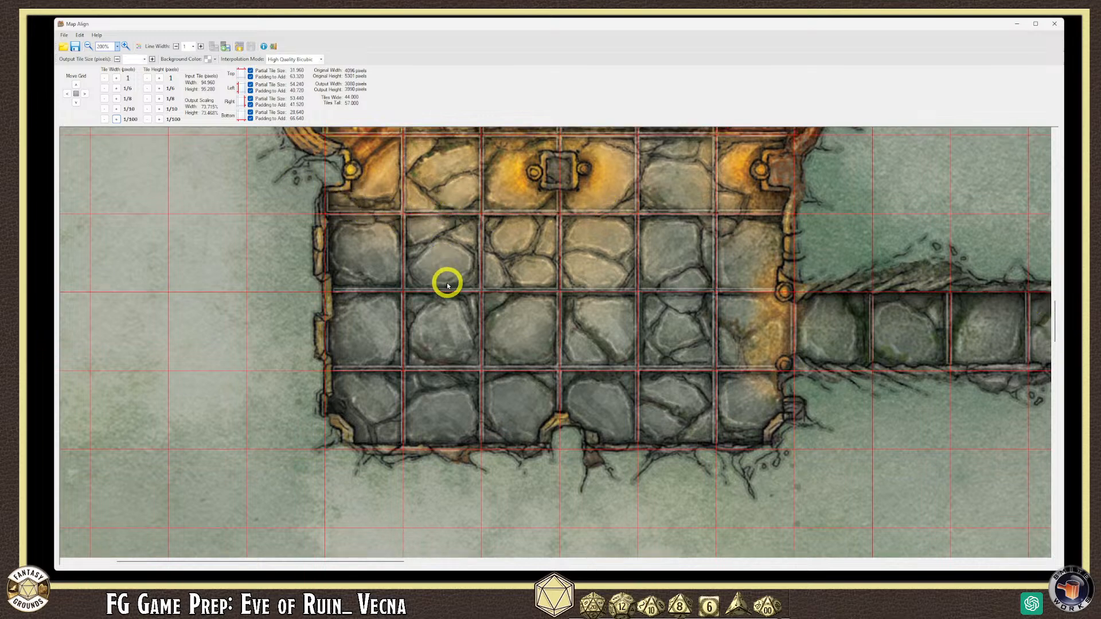
pyautogui.click(148, 109)
pyautogui.click(147, 109)
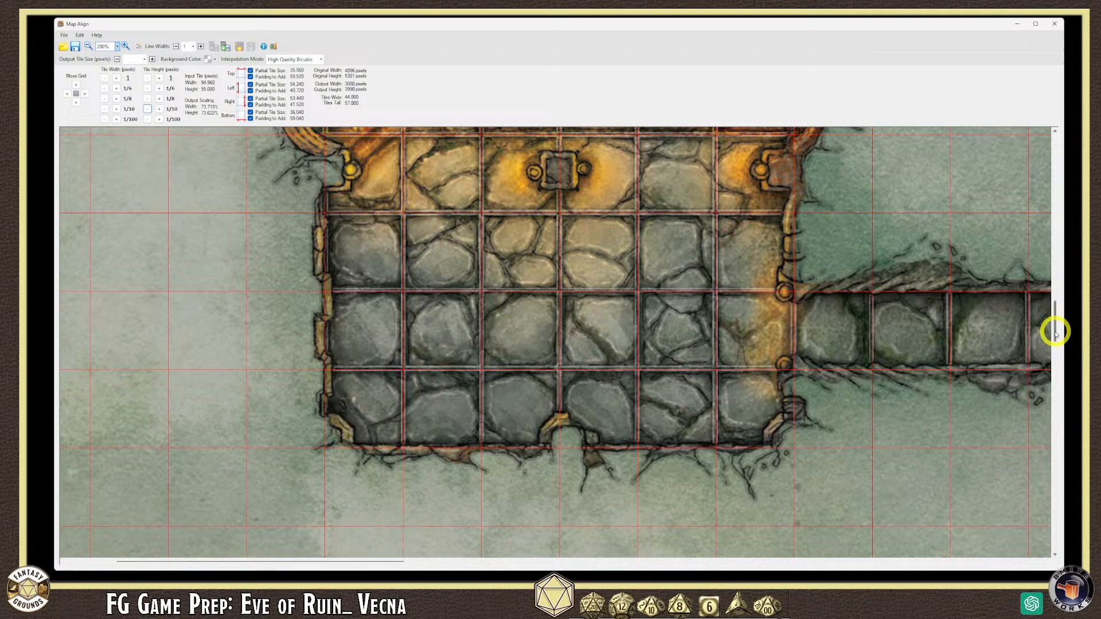
# - Nudge the tile height down and up in small steps, settling at 94.590
pyautogui.moveTo(1055, 333); pyautogui.dragTo(1054, 414)
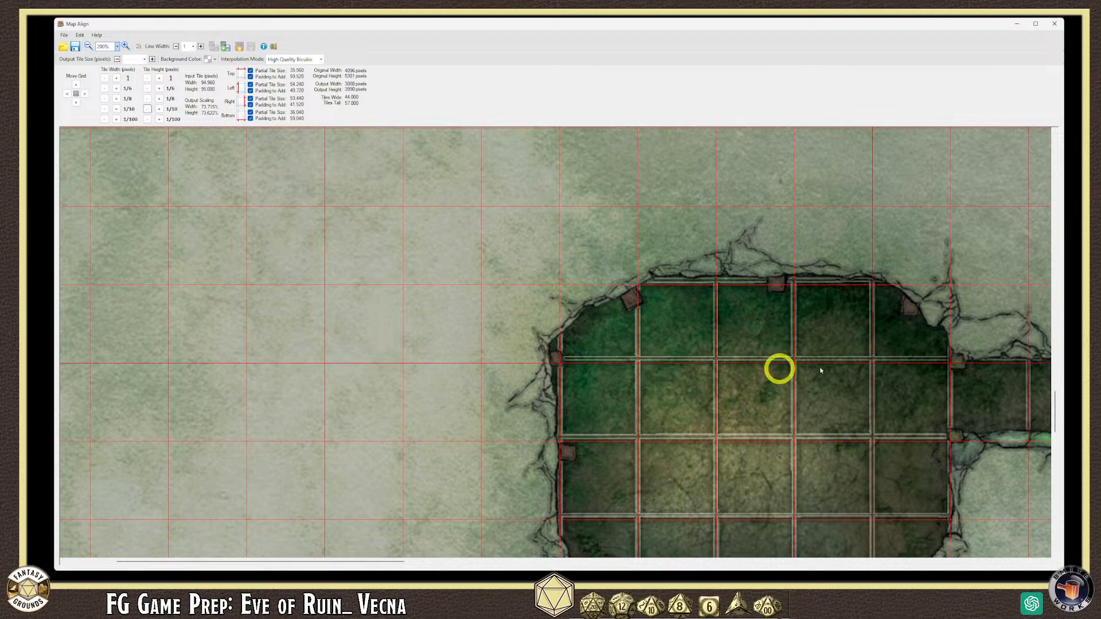
pyautogui.moveTo(1054, 422); pyautogui.dragTo(1053, 430)
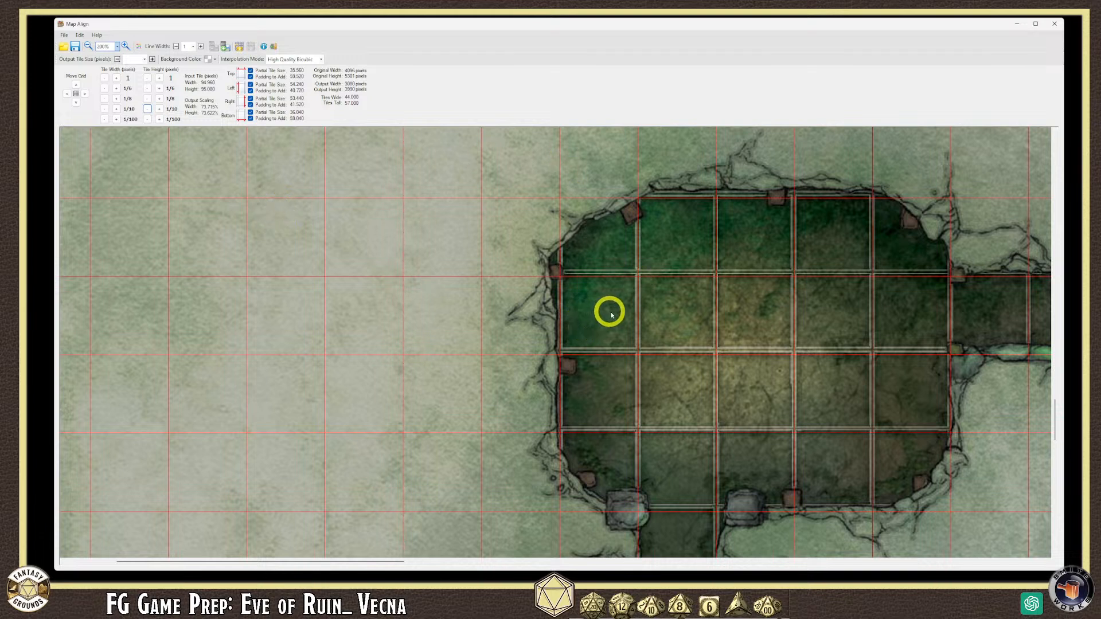
pyautogui.click(160, 119)
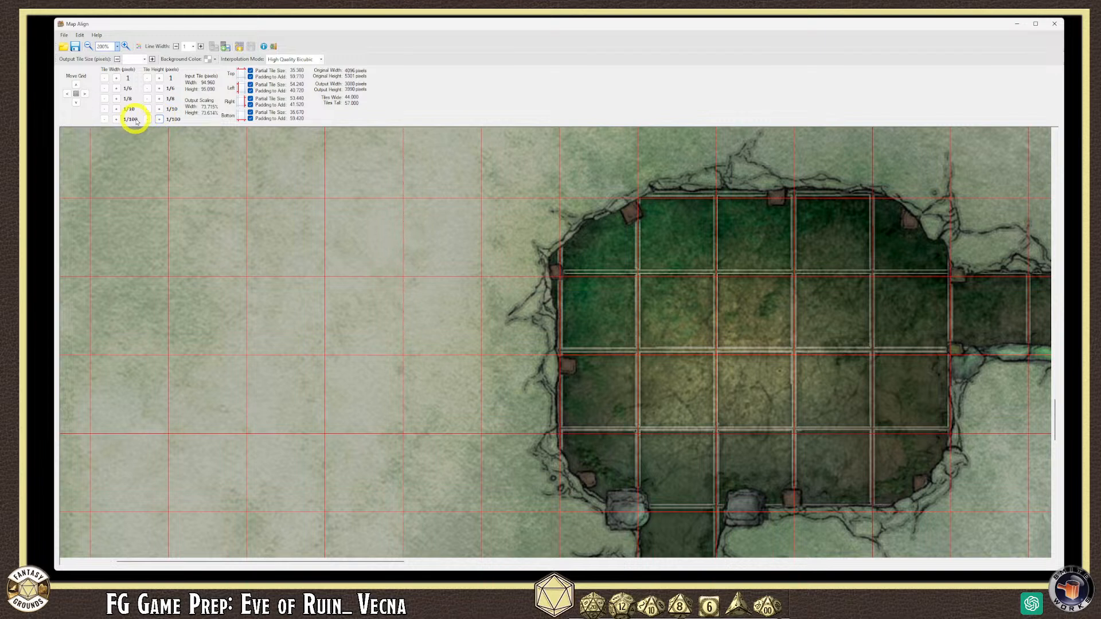
pyautogui.click(148, 109)
pyautogui.click(148, 109)
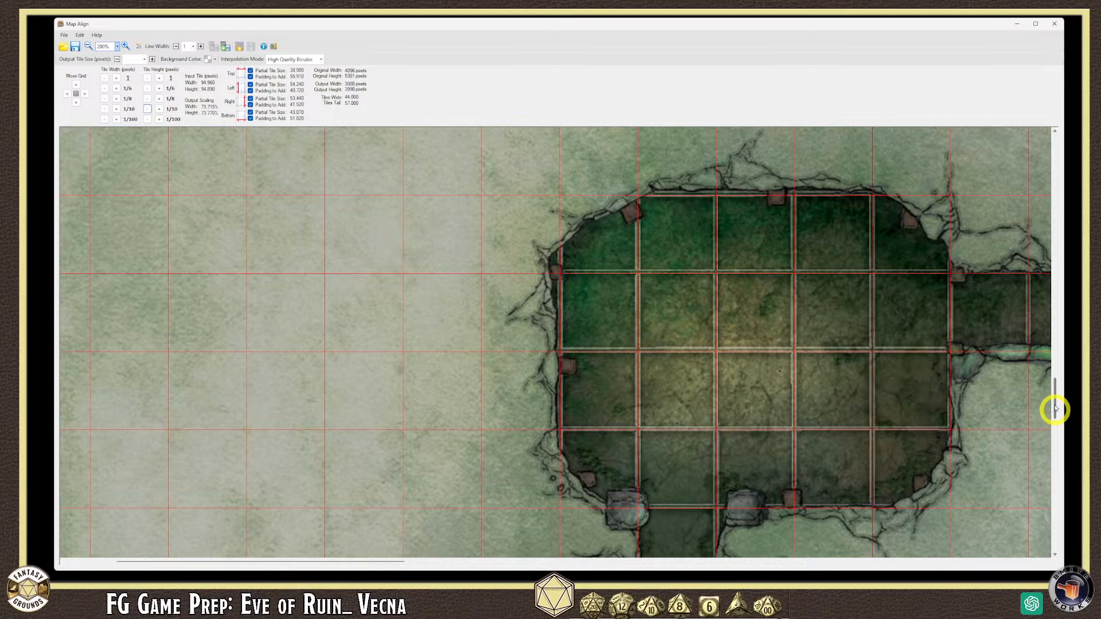
pyautogui.moveTo(1054, 290); pyautogui.dragTo(1052, 228)
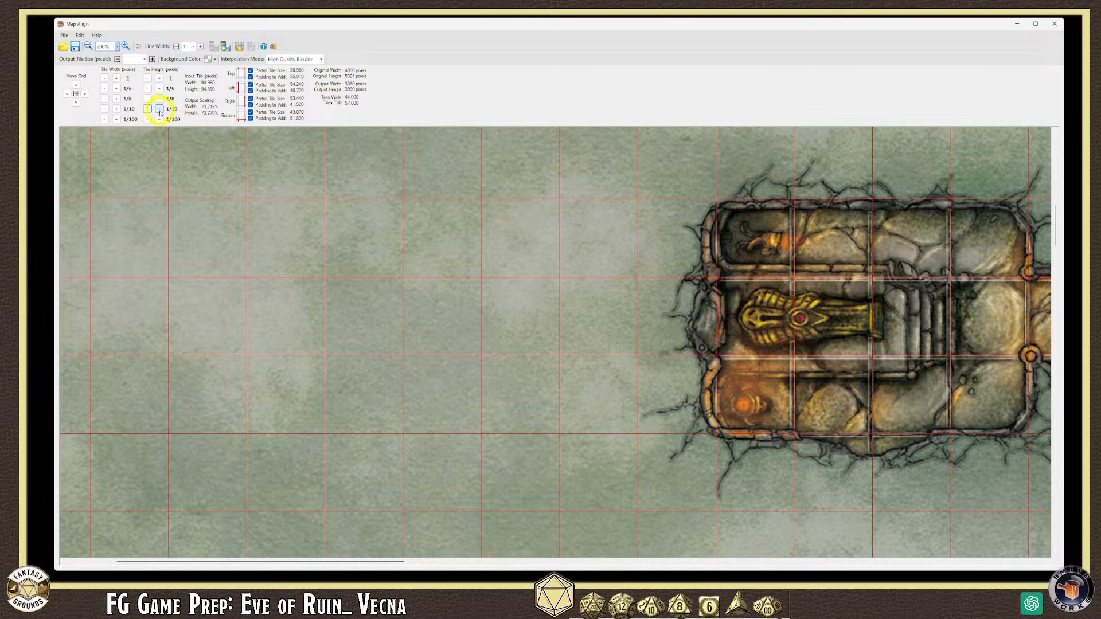
pyautogui.click(159, 110)
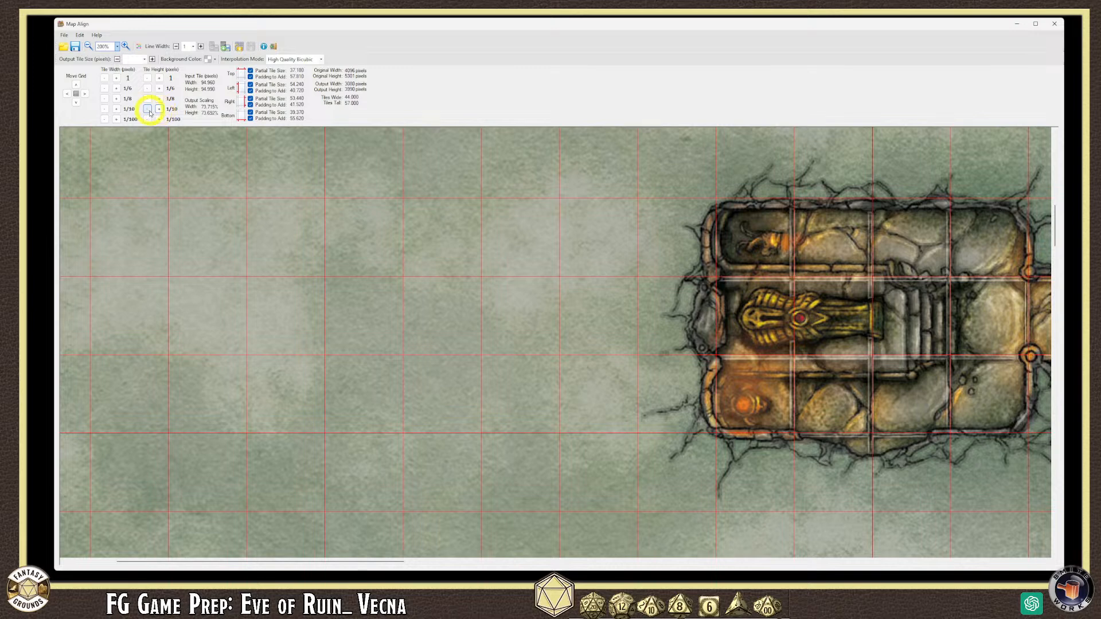
pyautogui.click(147, 110)
pyautogui.click(147, 109)
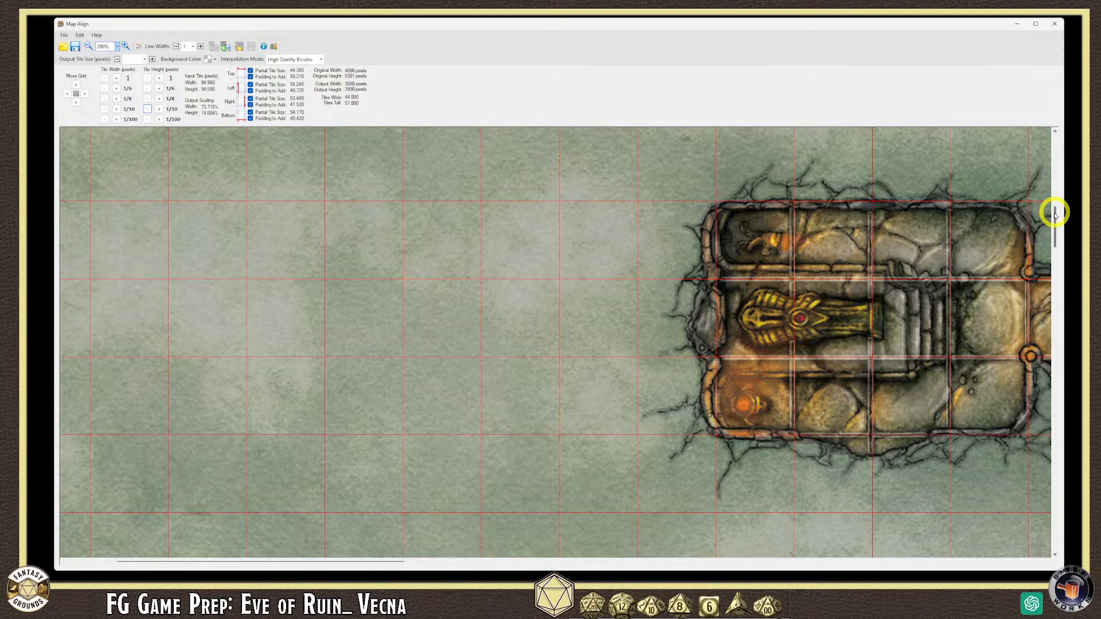
# - Zoom the view out to 50% to see the whole dungeon map
pyautogui.moveTo(1055, 214); pyautogui.dragTo(1054, 246)
pyautogui.scroll(-1, 826, 396)
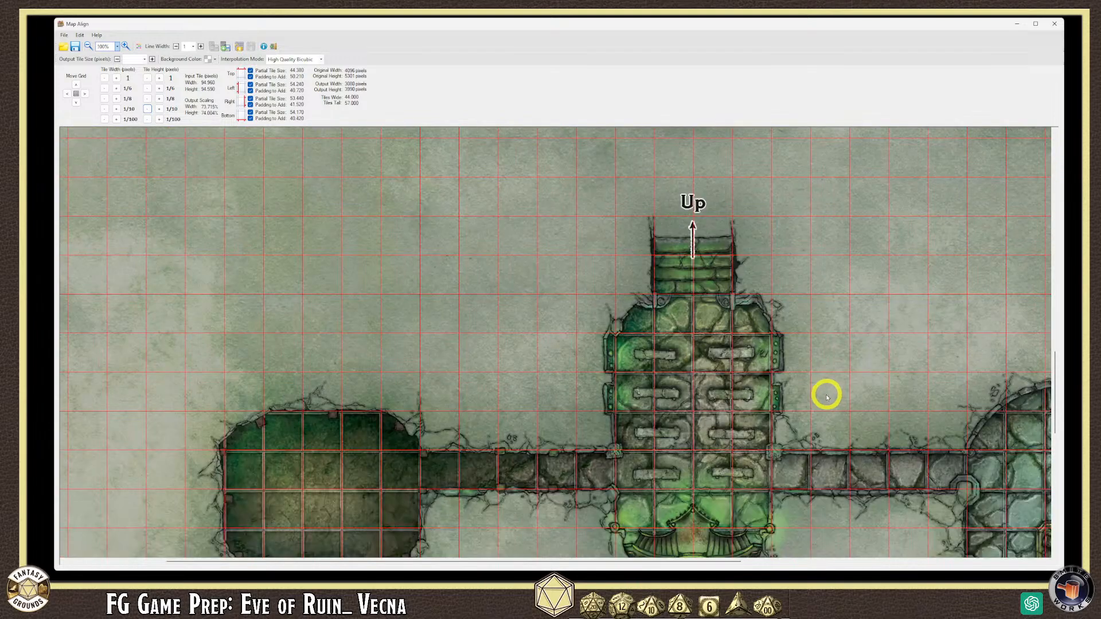
pyautogui.scroll(-1, 826, 395)
pyautogui.scroll(1, 582, 342)
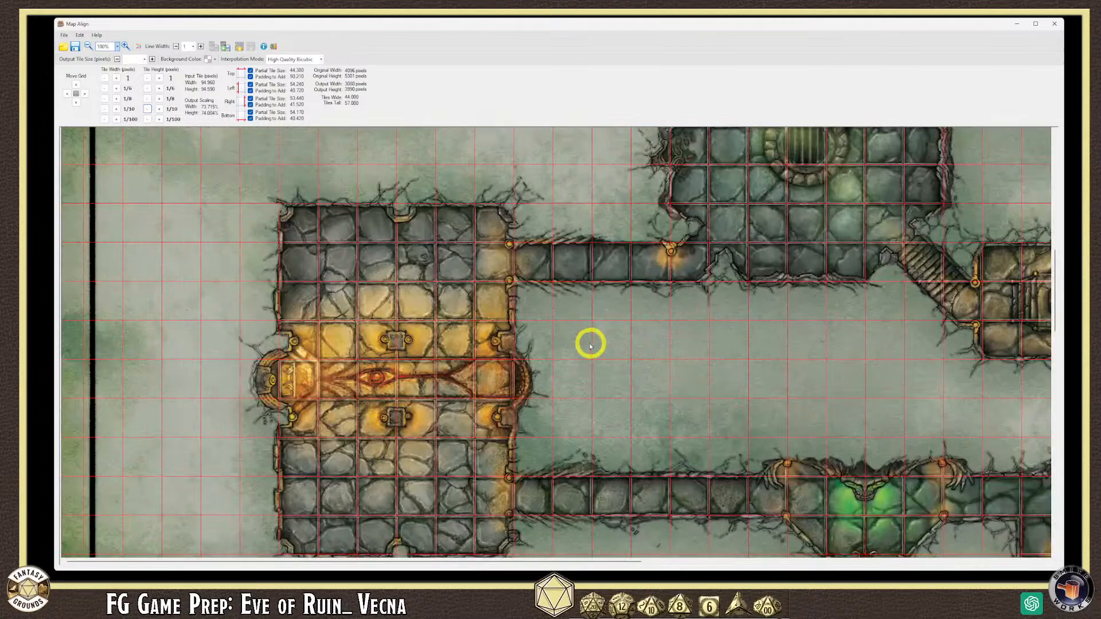
pyautogui.scroll(-1, 569, 350)
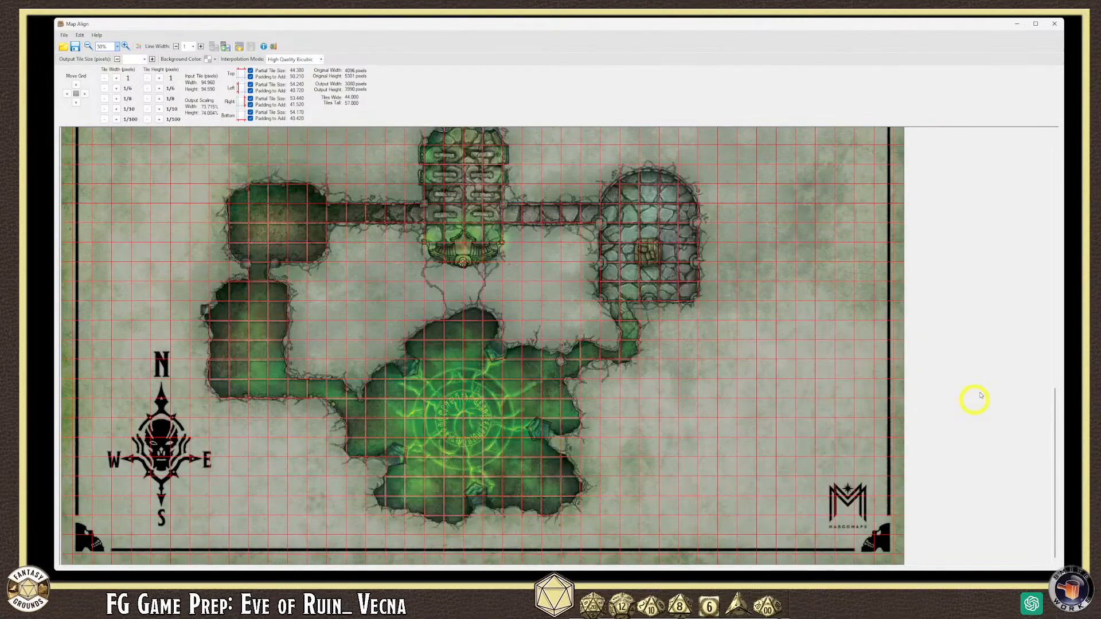
pyautogui.moveTo(1054, 396); pyautogui.dragTo(1053, 373)
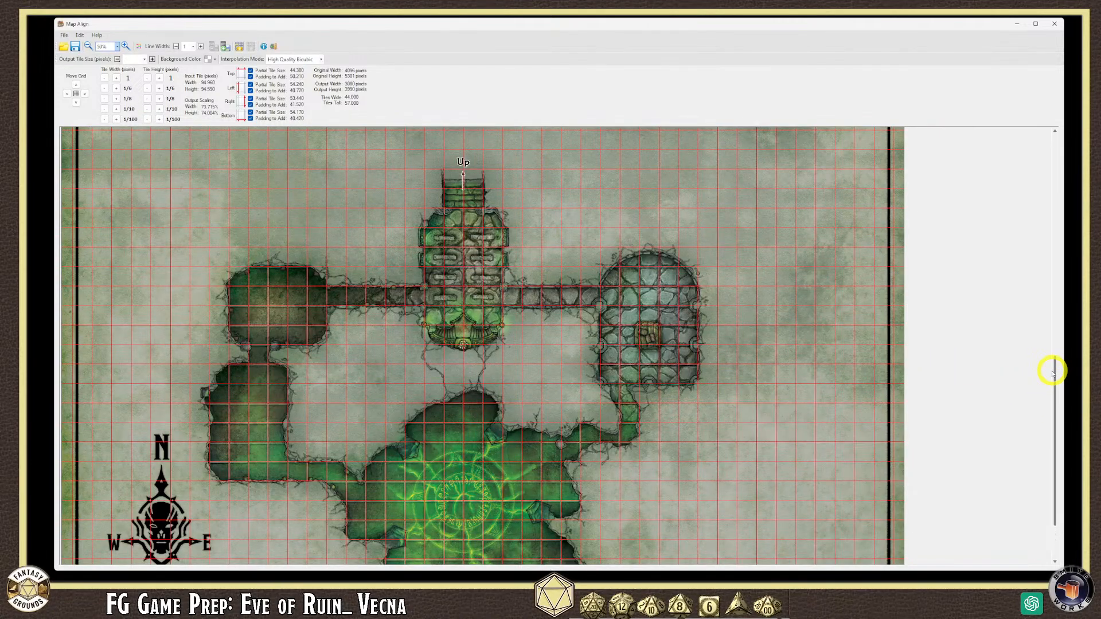
pyautogui.scroll(-1, 1049, 395)
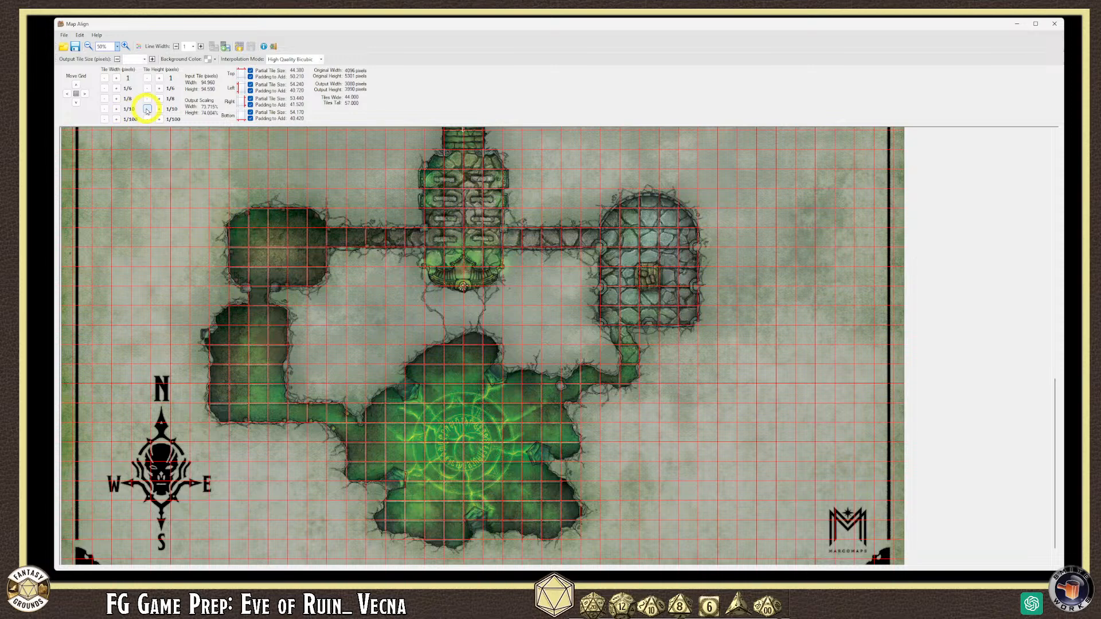
# - Move the tile height to 94.490, back to 94.590, then up to about 94.69
pyautogui.click(148, 109)
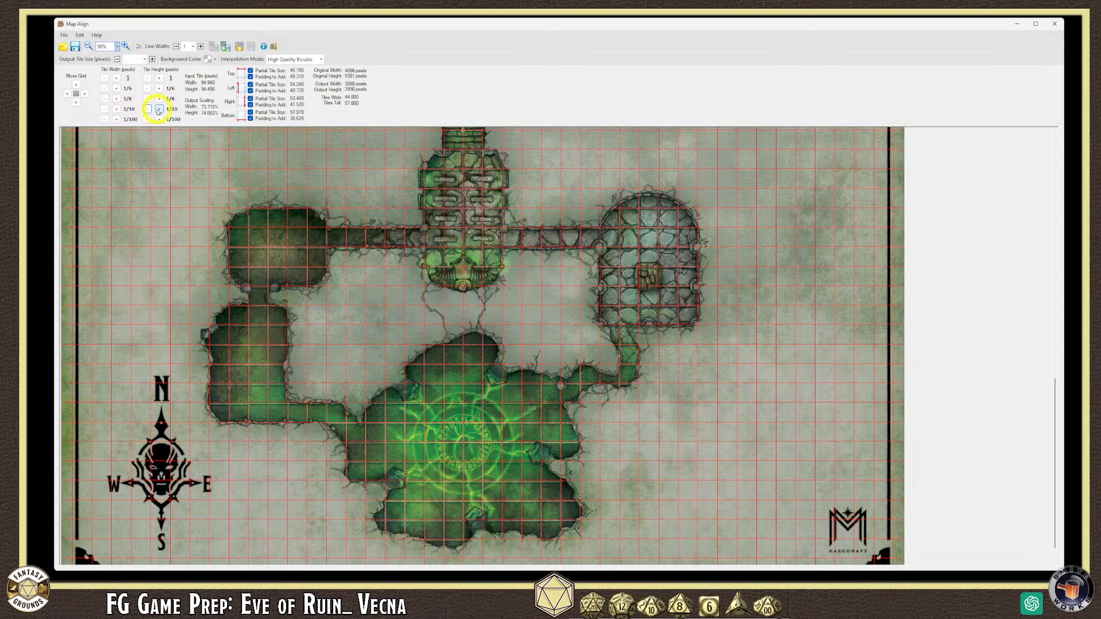
pyautogui.click(160, 110)
pyautogui.click(160, 110)
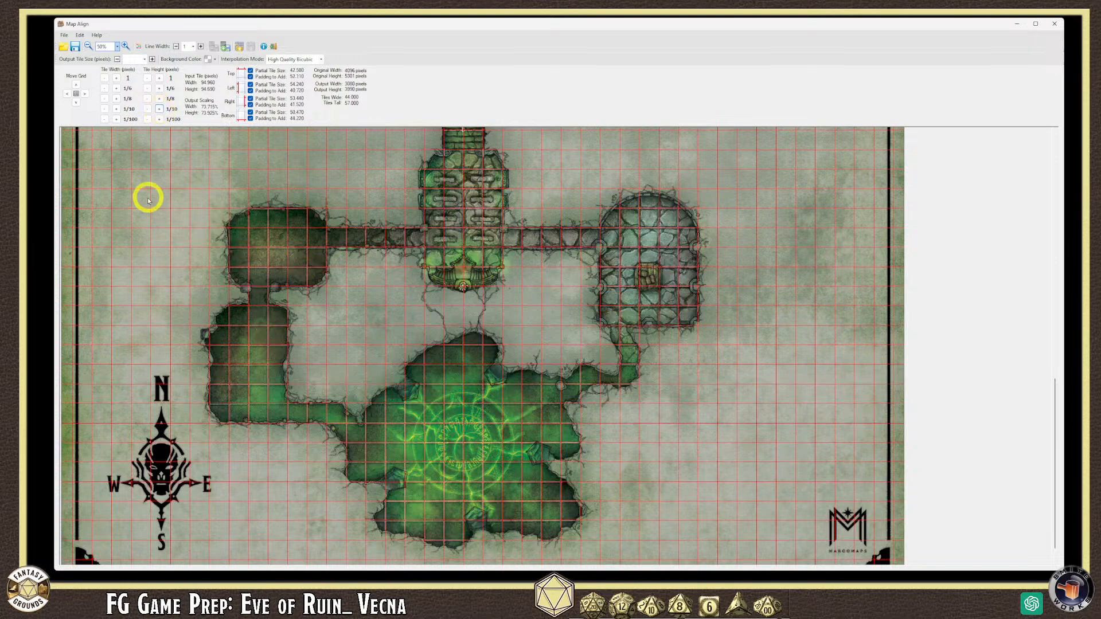
pyautogui.click(118, 47)
pyautogui.click(102, 80)
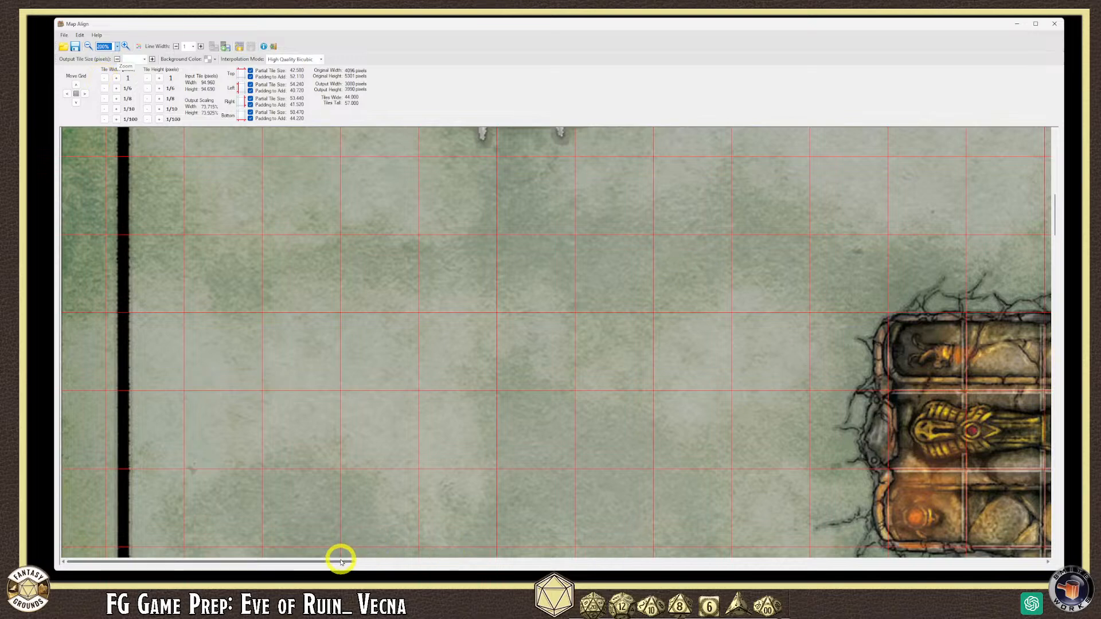
pyautogui.moveTo(343, 563); pyautogui.dragTo(504, 560)
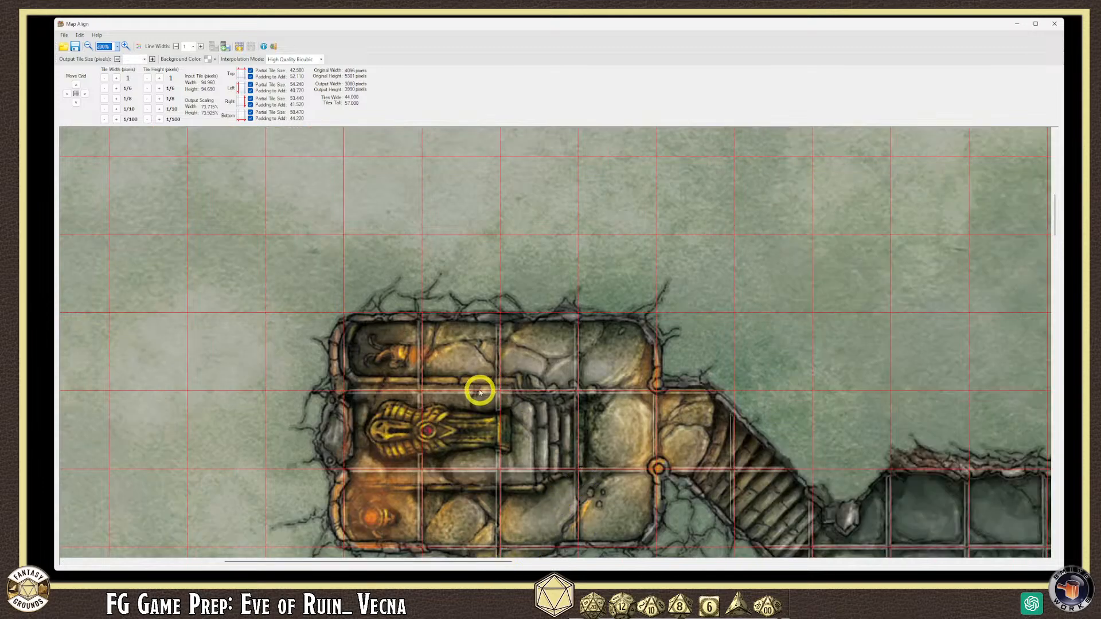
pyautogui.click(148, 109)
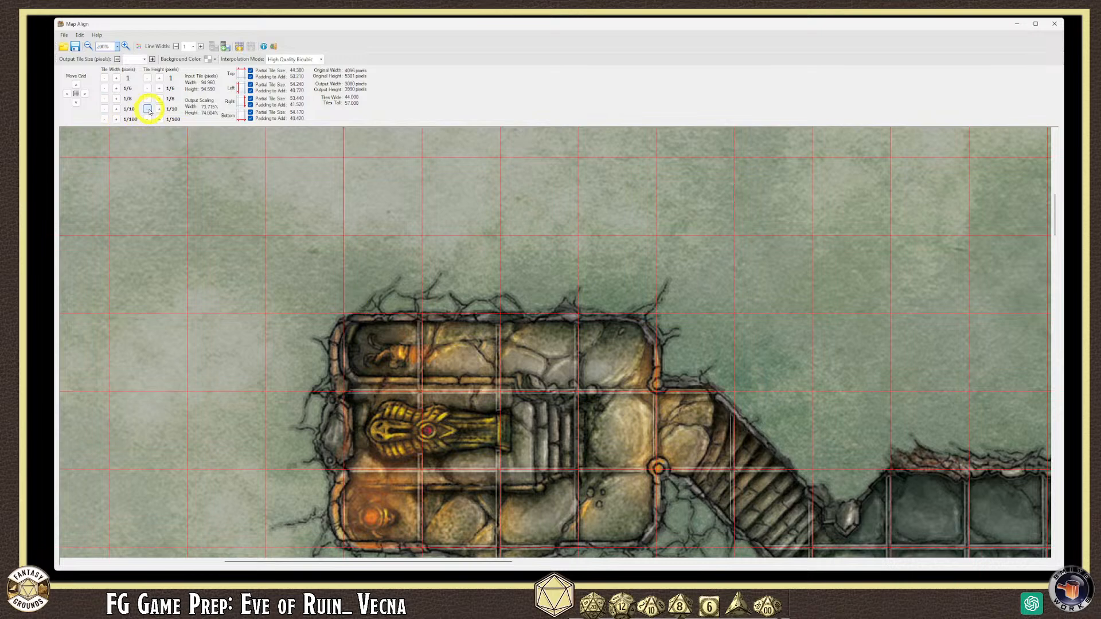
pyautogui.click(105, 119)
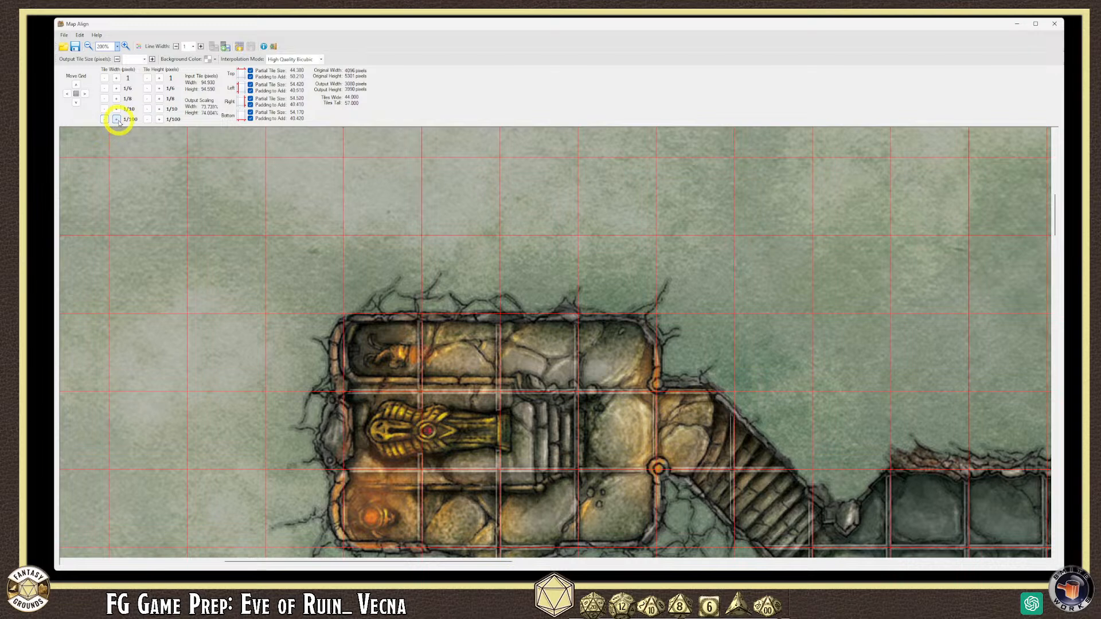
pyautogui.click(116, 109)
pyautogui.click(105, 109)
pyautogui.click(104, 109)
pyautogui.click(105, 109)
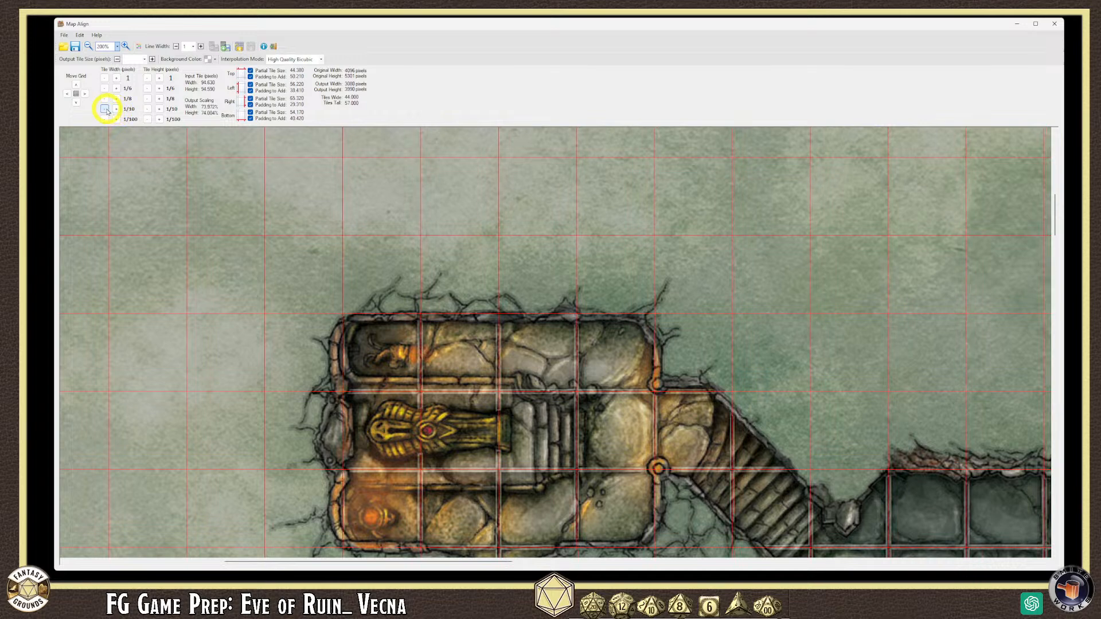
pyautogui.scroll(-2, 559, 413)
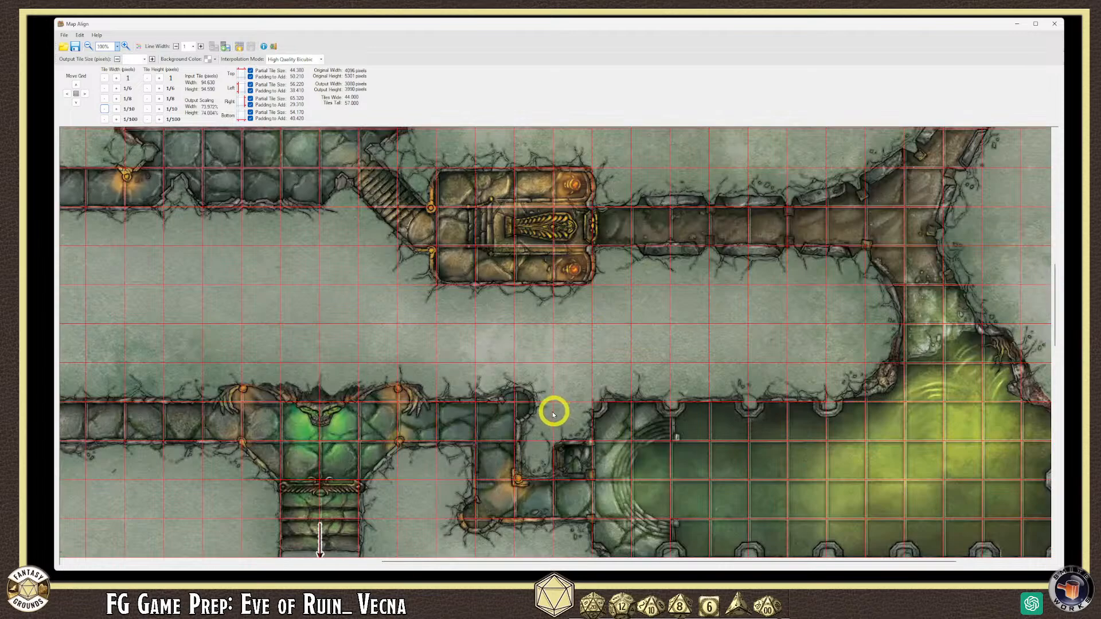
pyautogui.scroll(2, 437, 369)
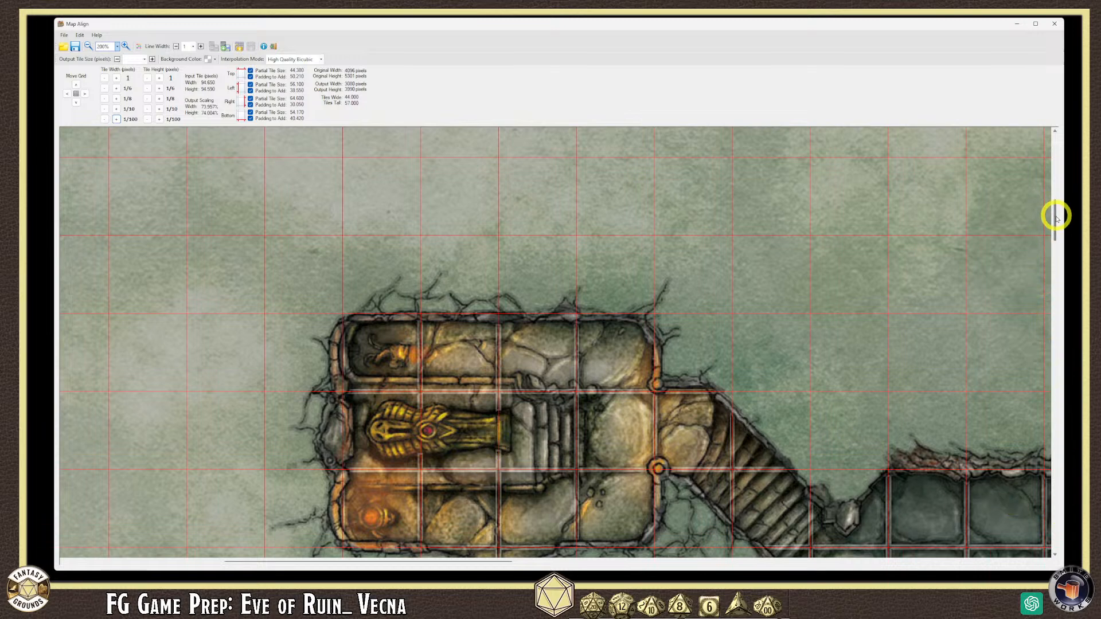
pyautogui.scroll(-3, 1057, 224)
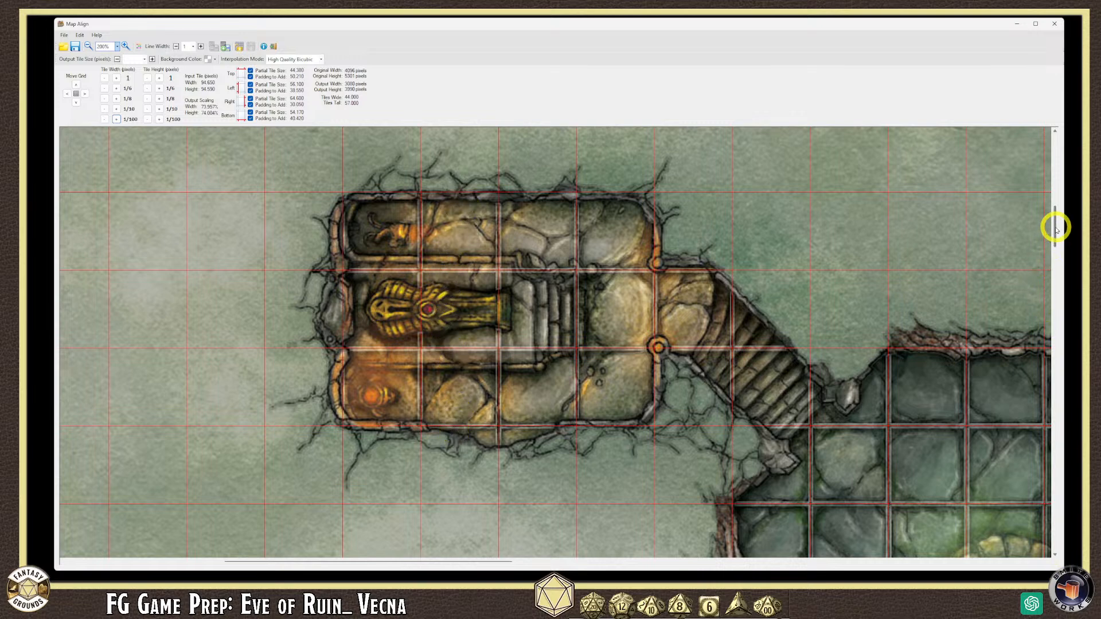
pyautogui.scroll(-3, 1057, 236)
pyautogui.scroll(-2, 1057, 246)
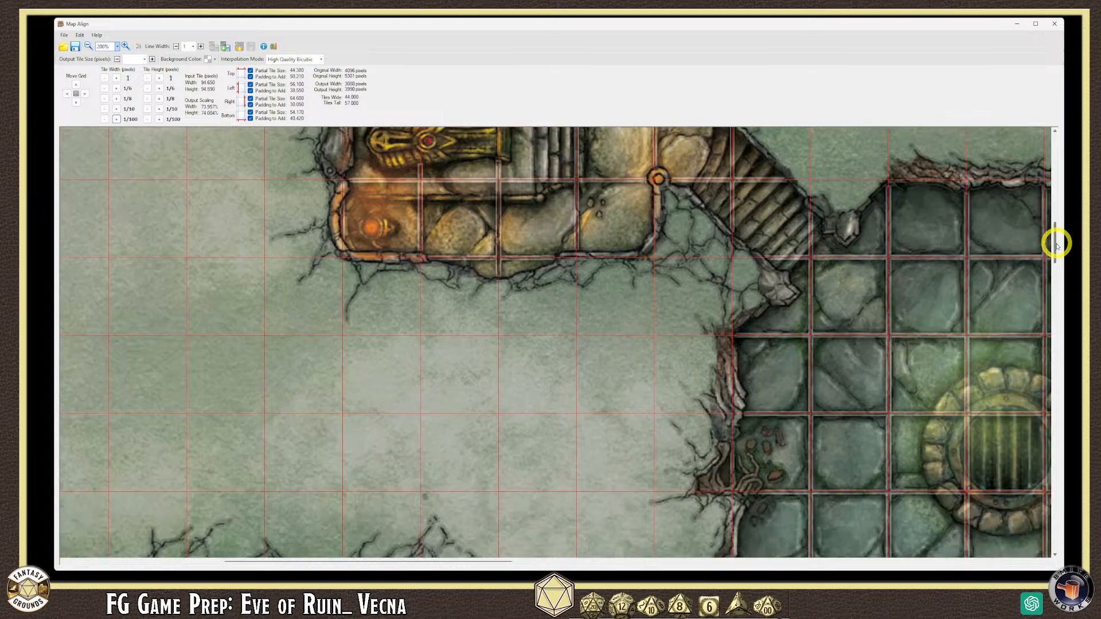
pyautogui.moveTo(492, 560); pyautogui.dragTo(578, 566)
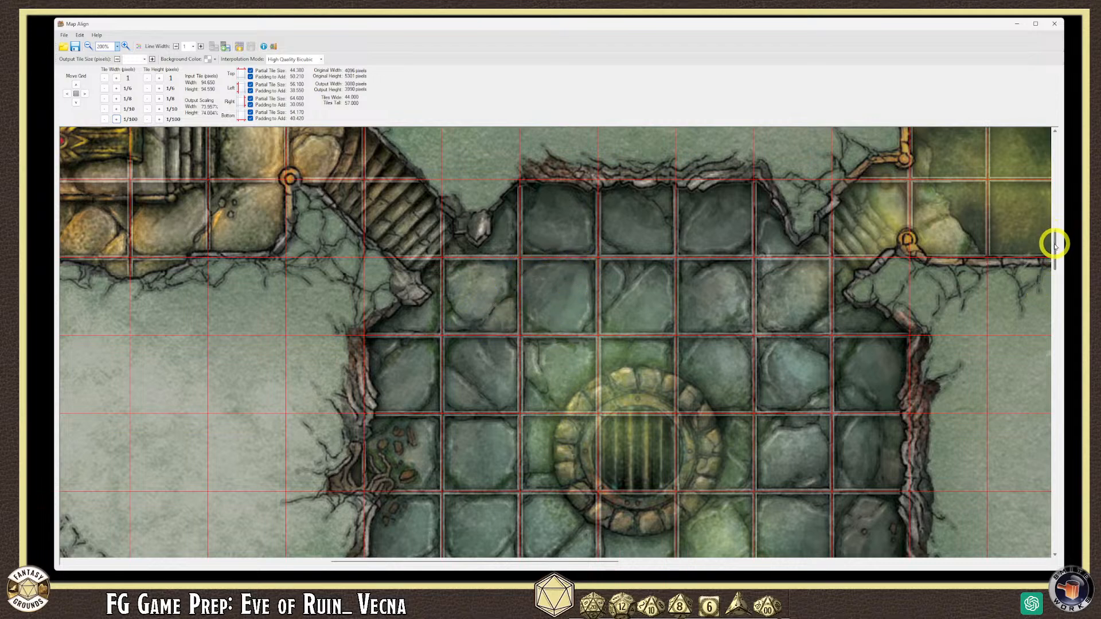
pyautogui.scroll(-1, 1055, 246)
pyautogui.moveTo(1055, 246); pyautogui.dragTo(1059, 280)
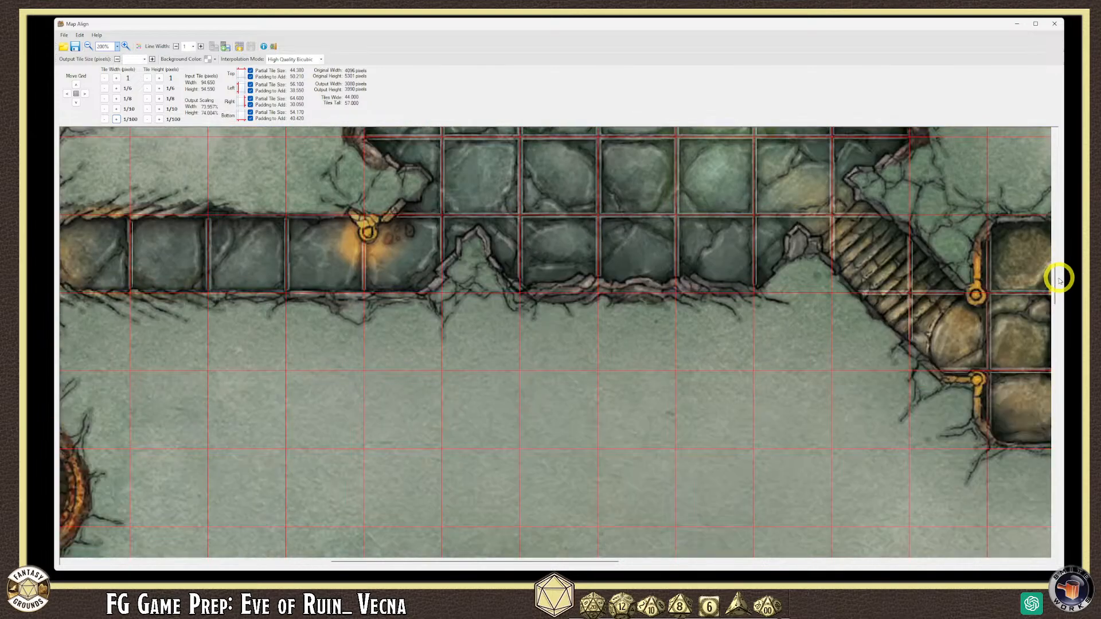
pyautogui.moveTo(553, 562); pyautogui.dragTo(750, 564)
pyautogui.scroll(-2, 803, 508)
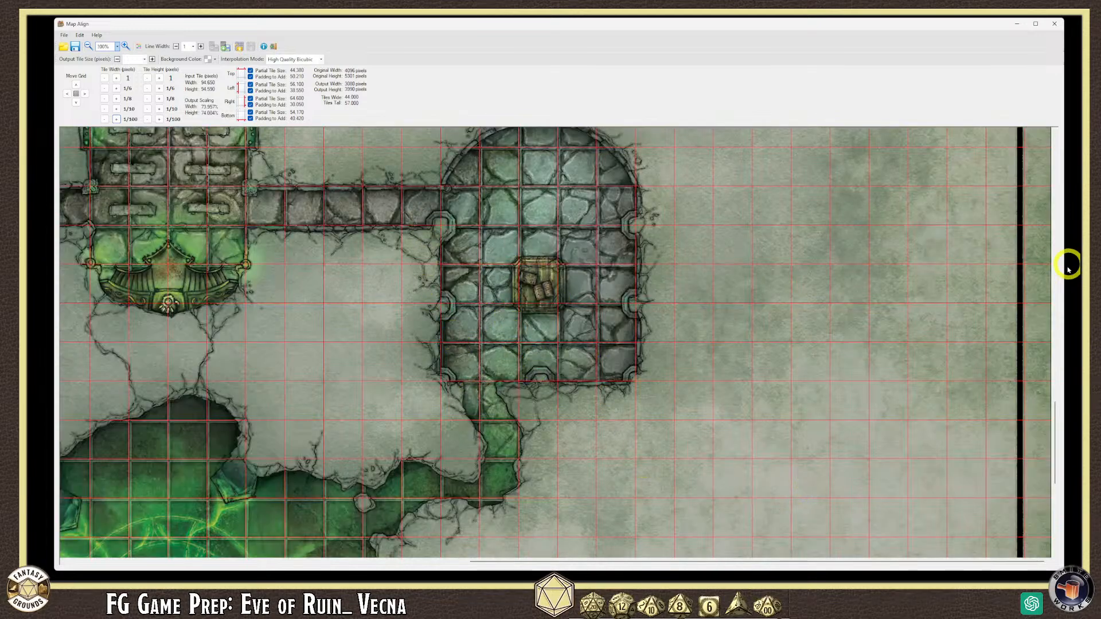
pyautogui.scroll(1, 1056, 397)
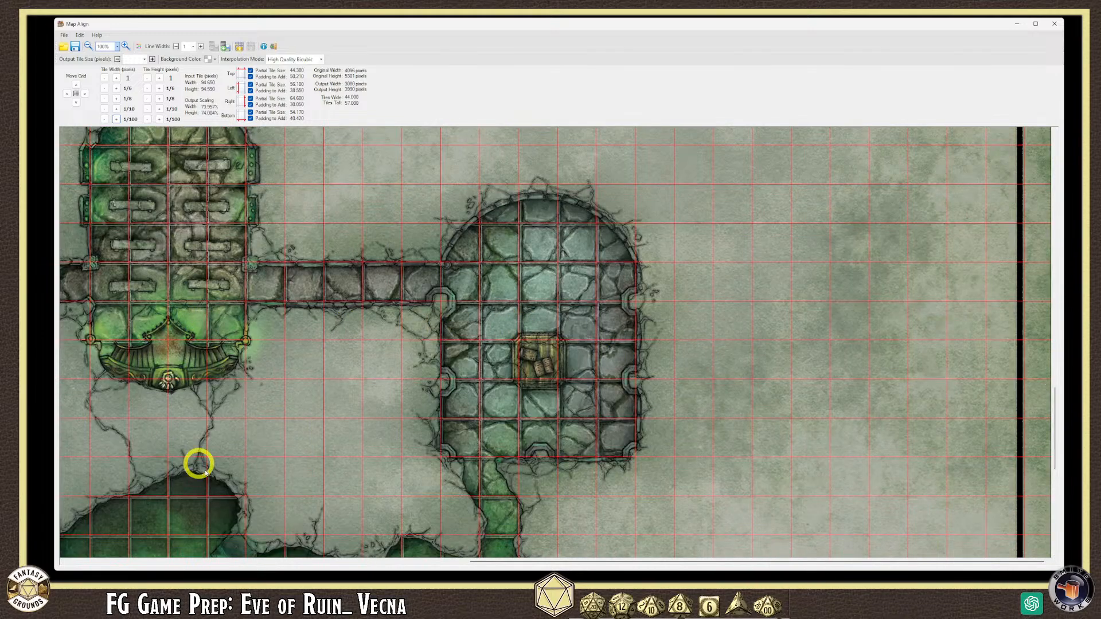
pyautogui.moveTo(504, 564); pyautogui.dragTo(386, 556)
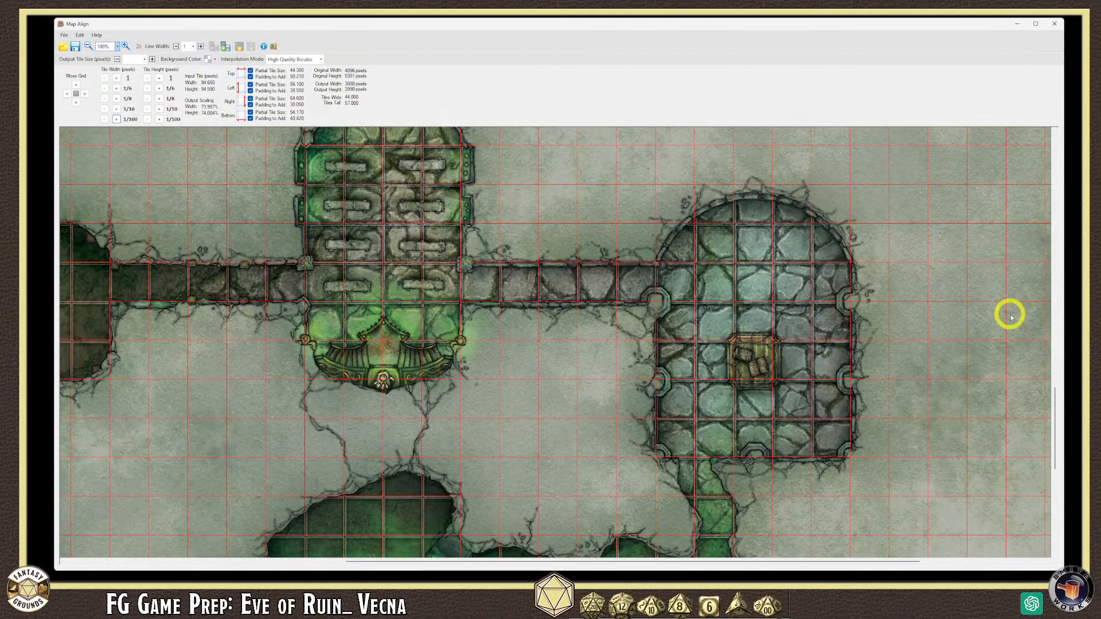
pyautogui.scroll(1, 1054, 414)
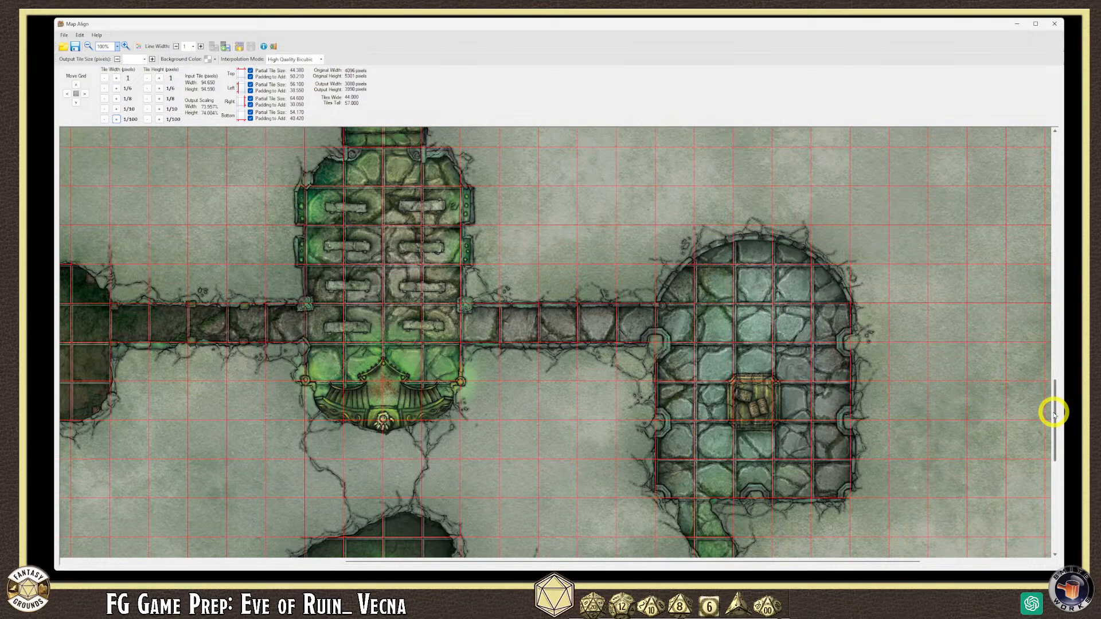
pyautogui.scroll(4, 1052, 387)
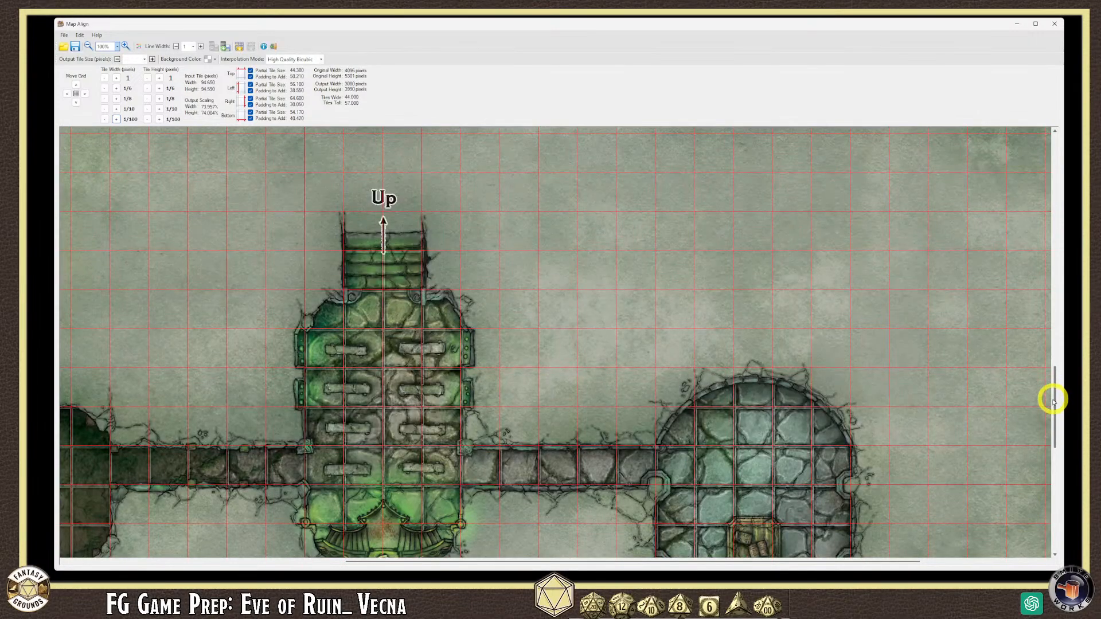
pyautogui.scroll(-2, 1052, 401)
pyautogui.scroll(1, 356, 237)
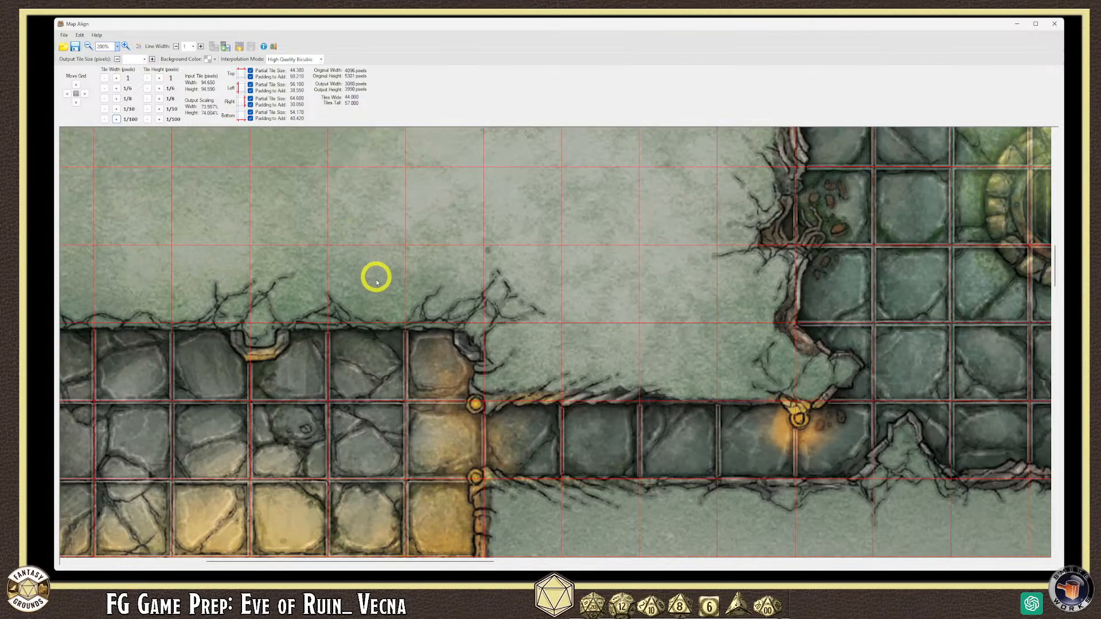
pyautogui.scroll(-1, 374, 294)
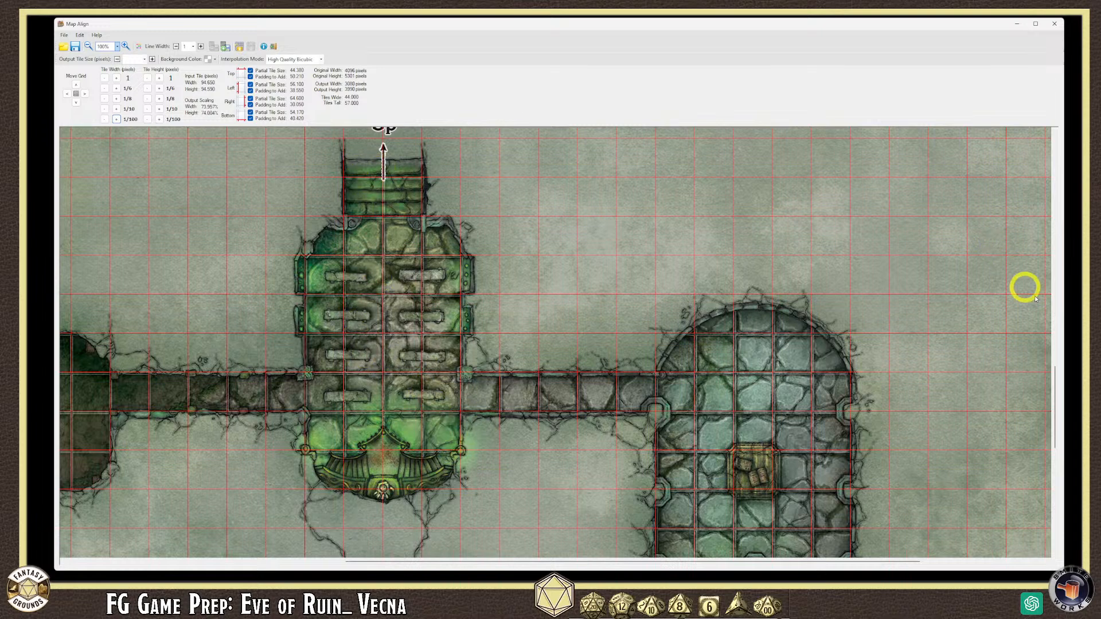
pyautogui.scroll(3, 1053, 342)
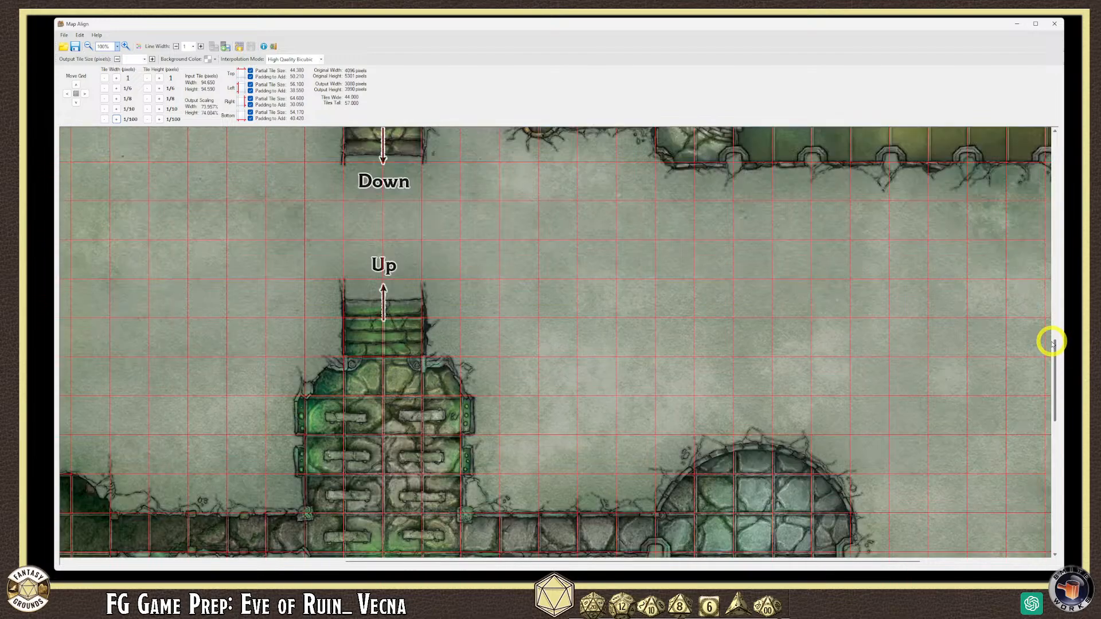
pyautogui.scroll(3, 1052, 316)
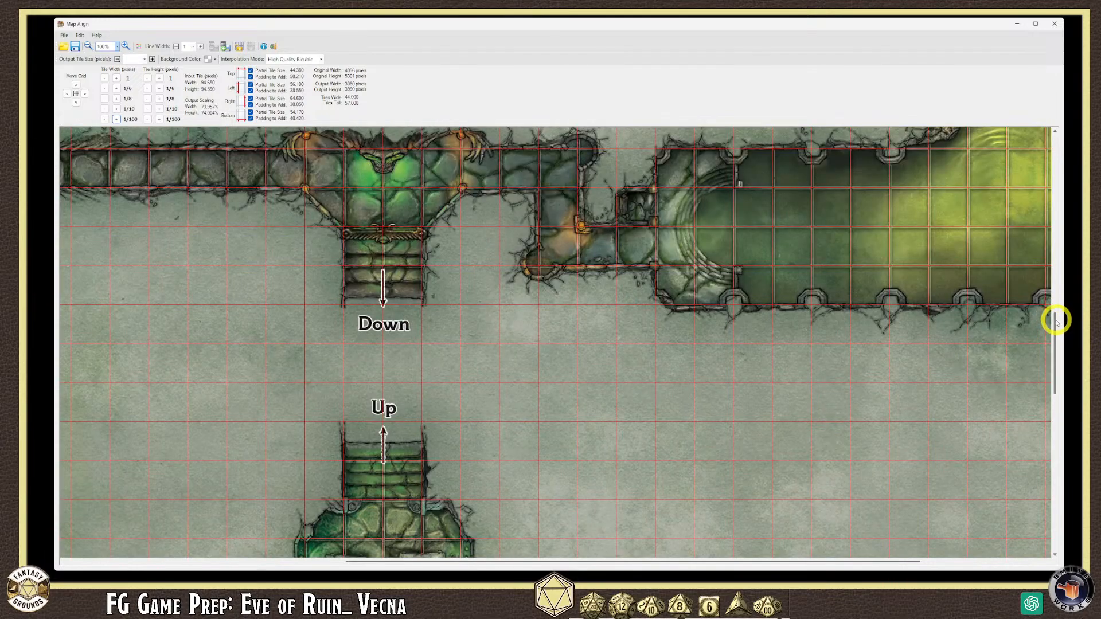
pyautogui.moveTo(1051, 324); pyautogui.dragTo(1053, 258)
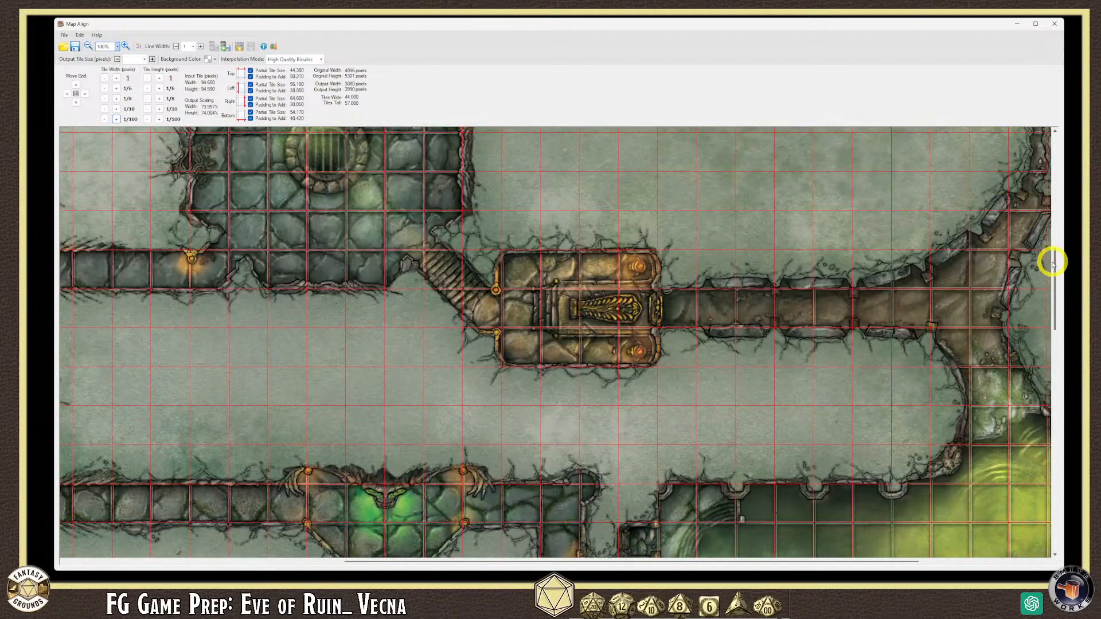
pyautogui.moveTo(1055, 270); pyautogui.dragTo(1052, 241)
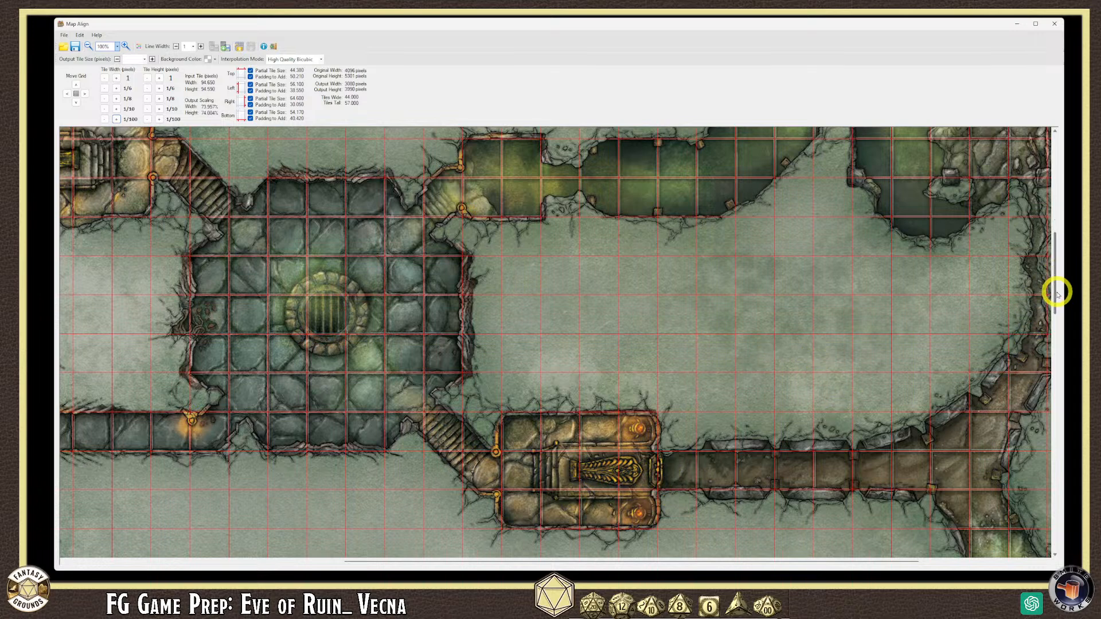
pyautogui.scroll(-1, 1057, 292)
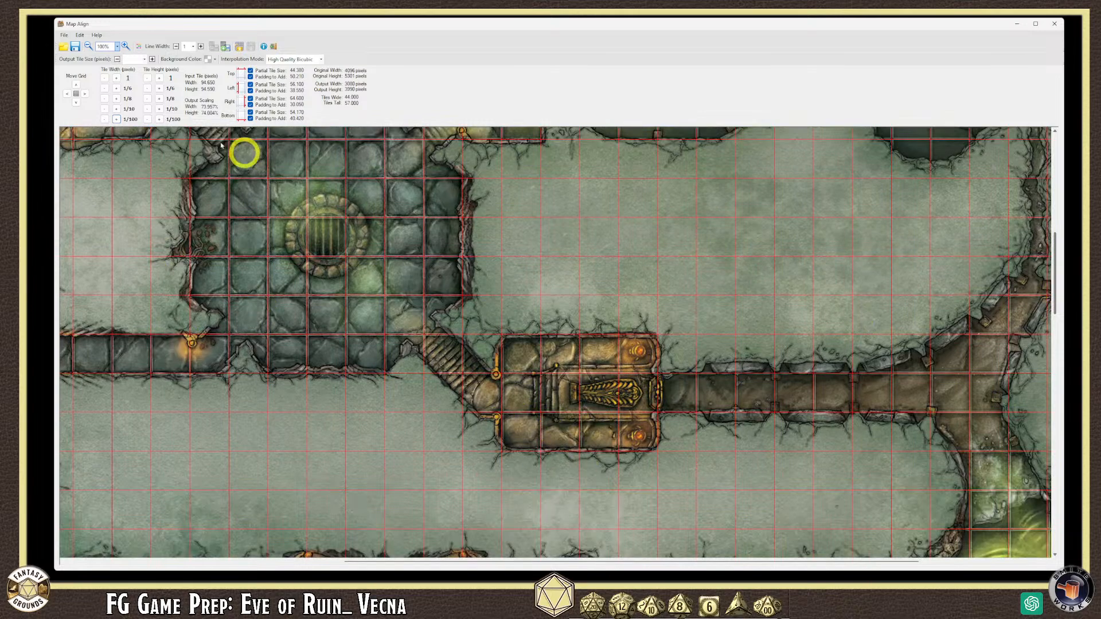
# - Zoom to 200% and scroll through the western room and corridor to check the grid
pyautogui.click(116, 46)
pyautogui.click(106, 86)
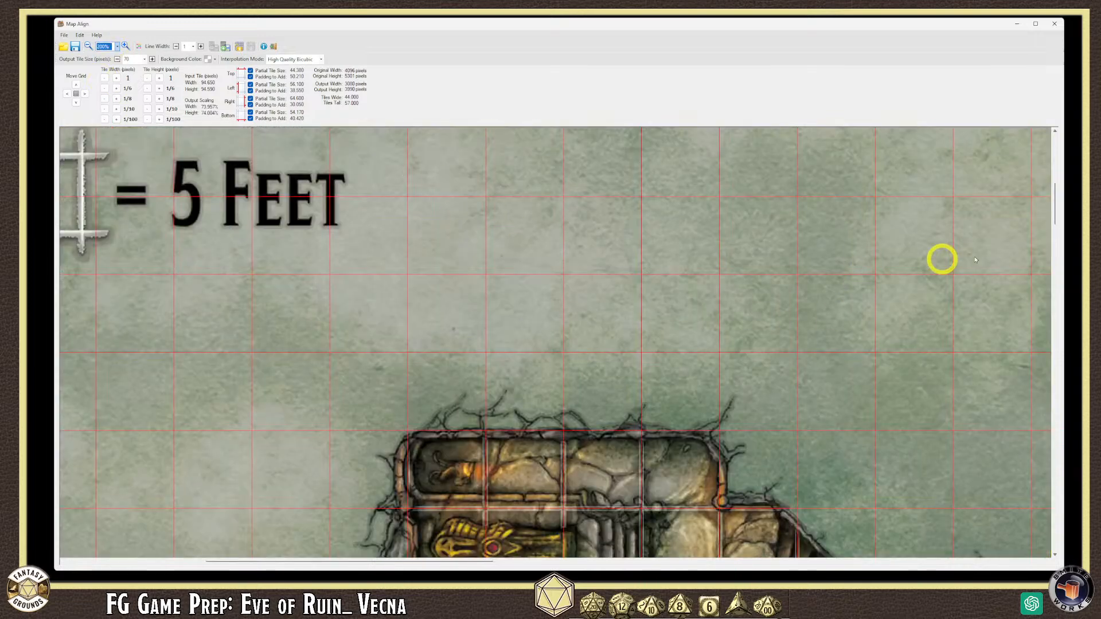
pyautogui.scroll(1, 1049, 191)
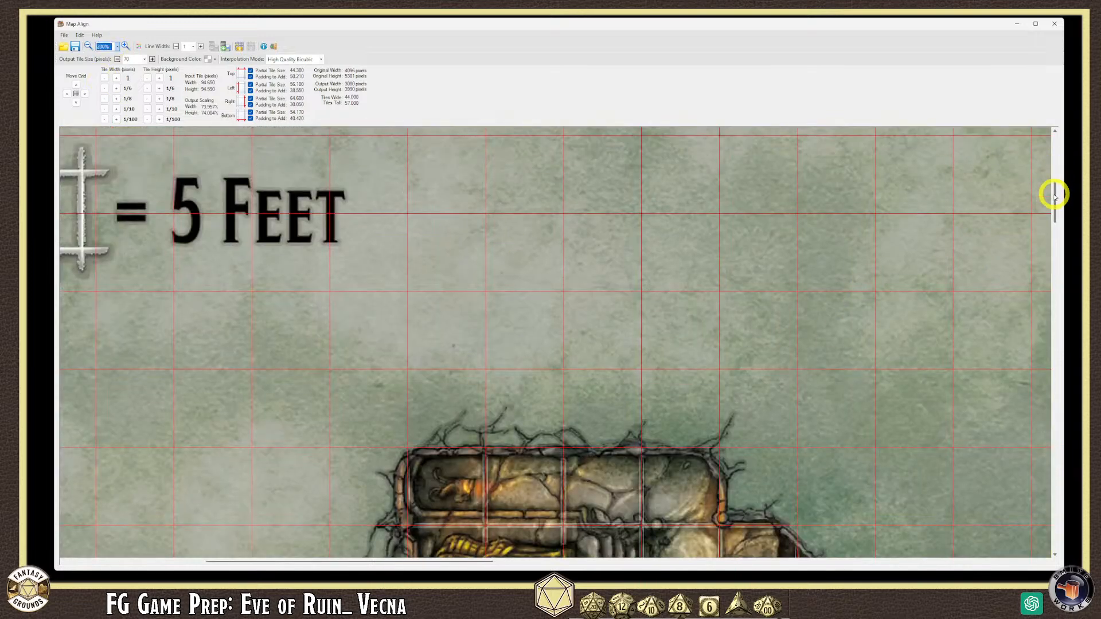
pyautogui.moveTo(1046, 185); pyautogui.dragTo(1040, 234)
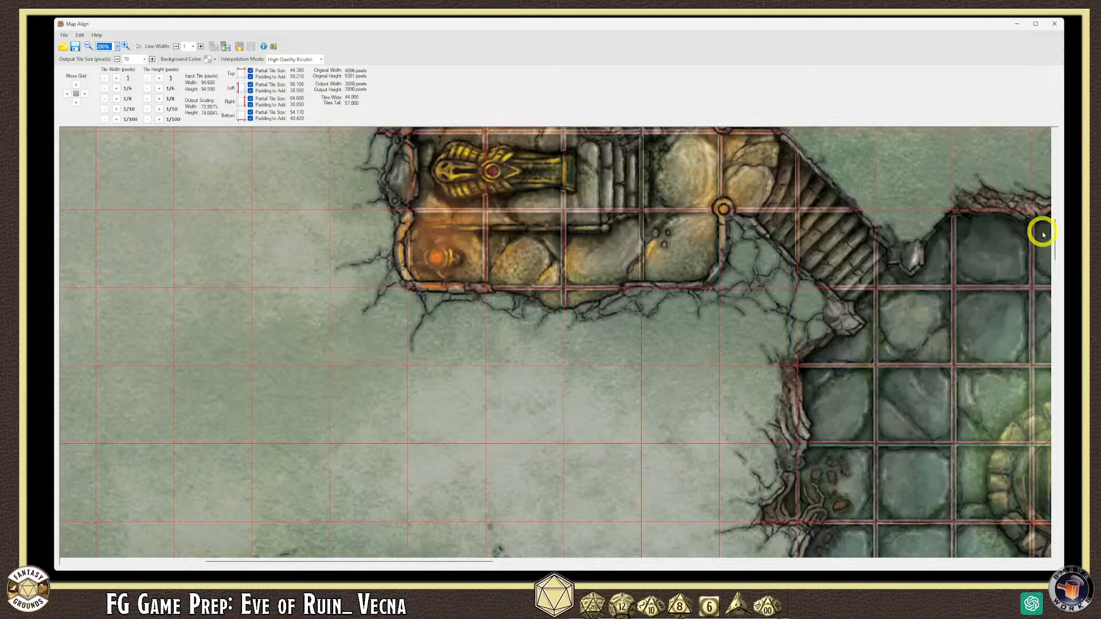
pyautogui.moveTo(484, 560); pyautogui.dragTo(592, 560)
pyautogui.moveTo(1052, 236); pyautogui.dragTo(1057, 309)
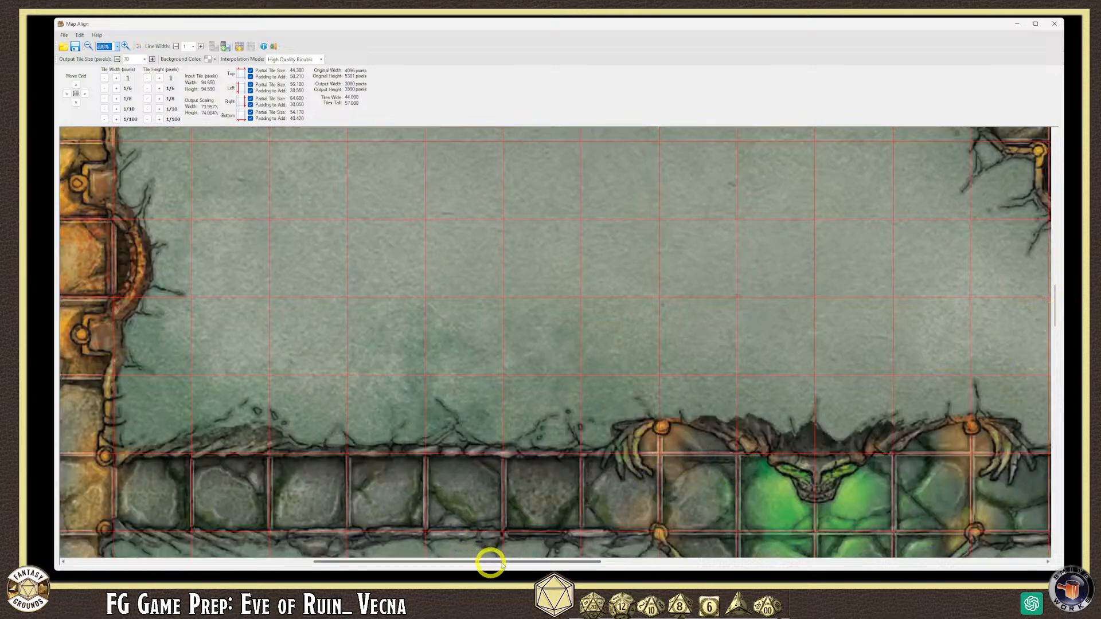
pyautogui.moveTo(1056, 304); pyautogui.dragTo(1055, 320)
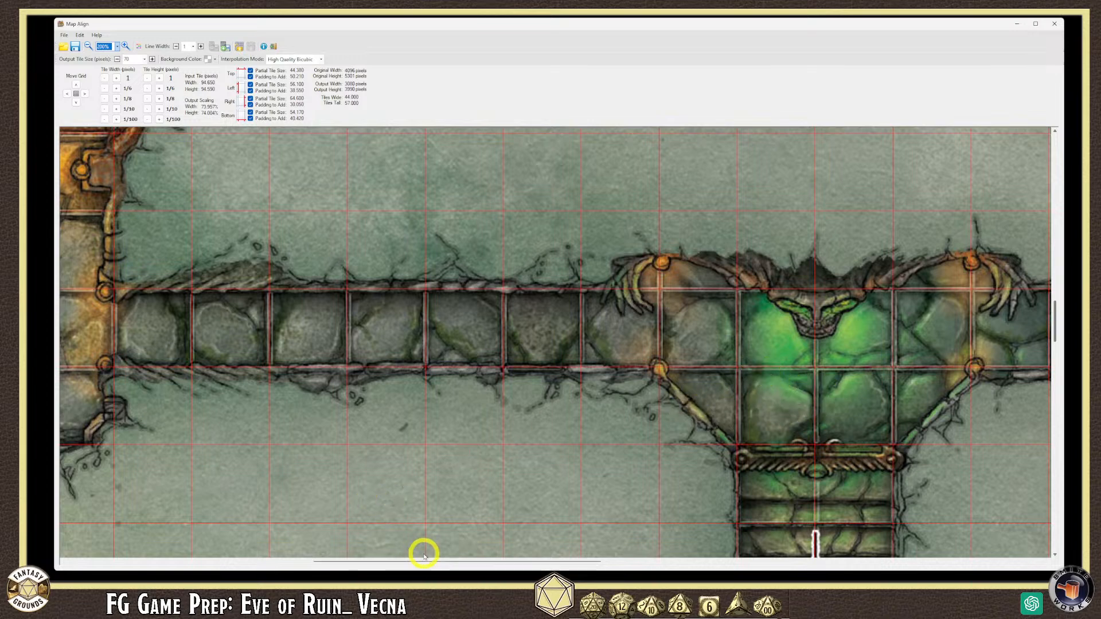
pyautogui.moveTo(423, 558); pyautogui.dragTo(291, 568)
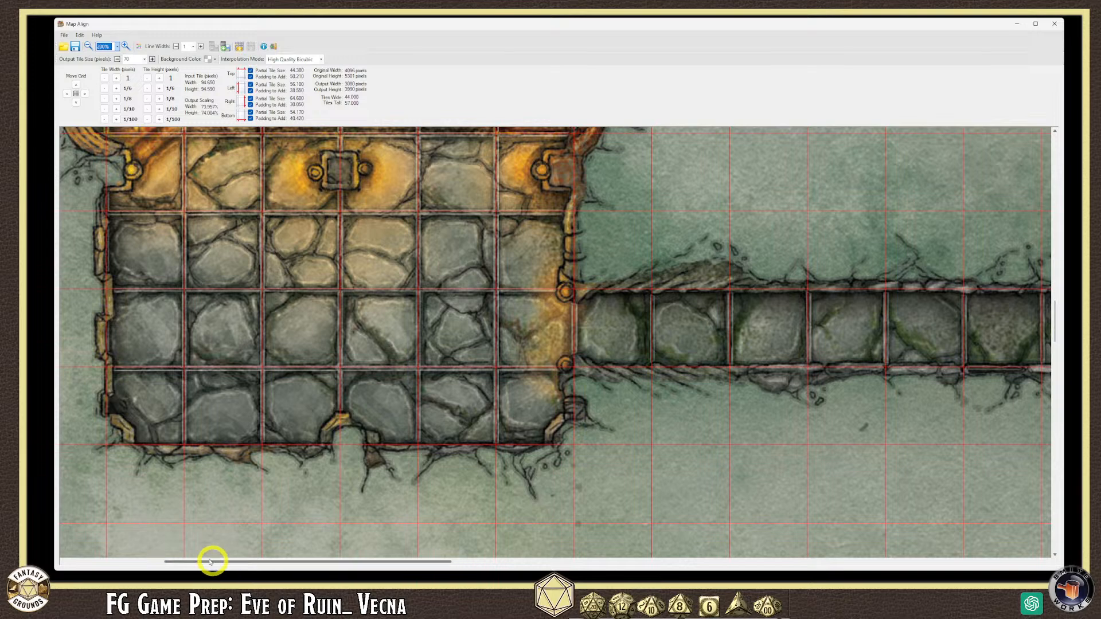
pyautogui.moveTo(221, 560); pyautogui.dragTo(201, 549)
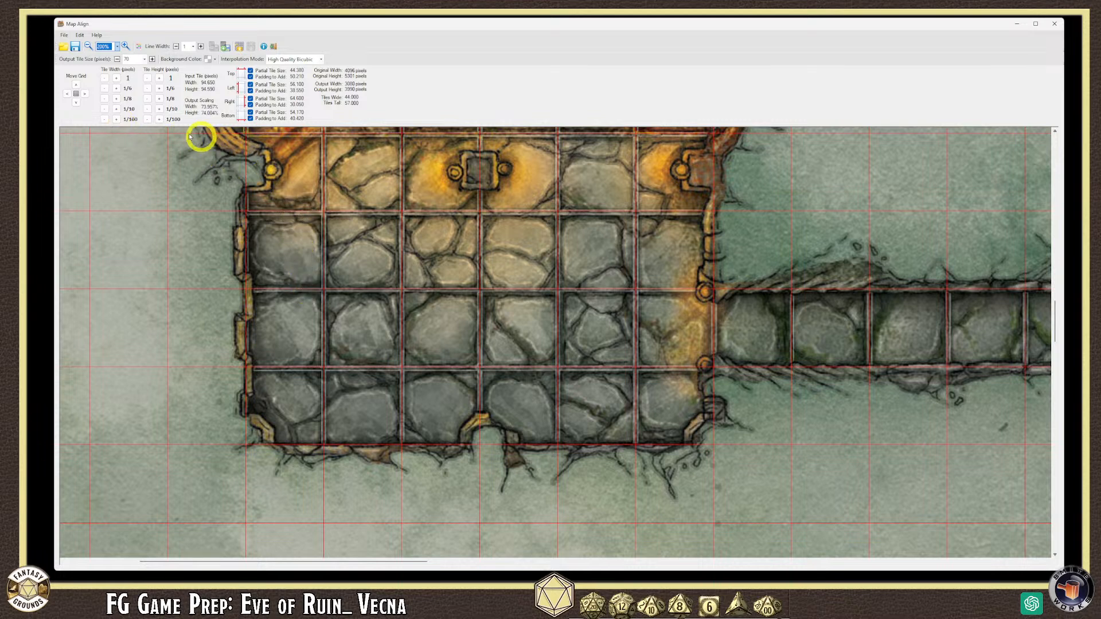
# - Raise the tile height with the tenth and eighth buttons to 95.015
pyautogui.click(148, 109)
pyautogui.click(159, 109)
pyautogui.click(158, 108)
pyautogui.click(159, 109)
pyautogui.click(158, 109)
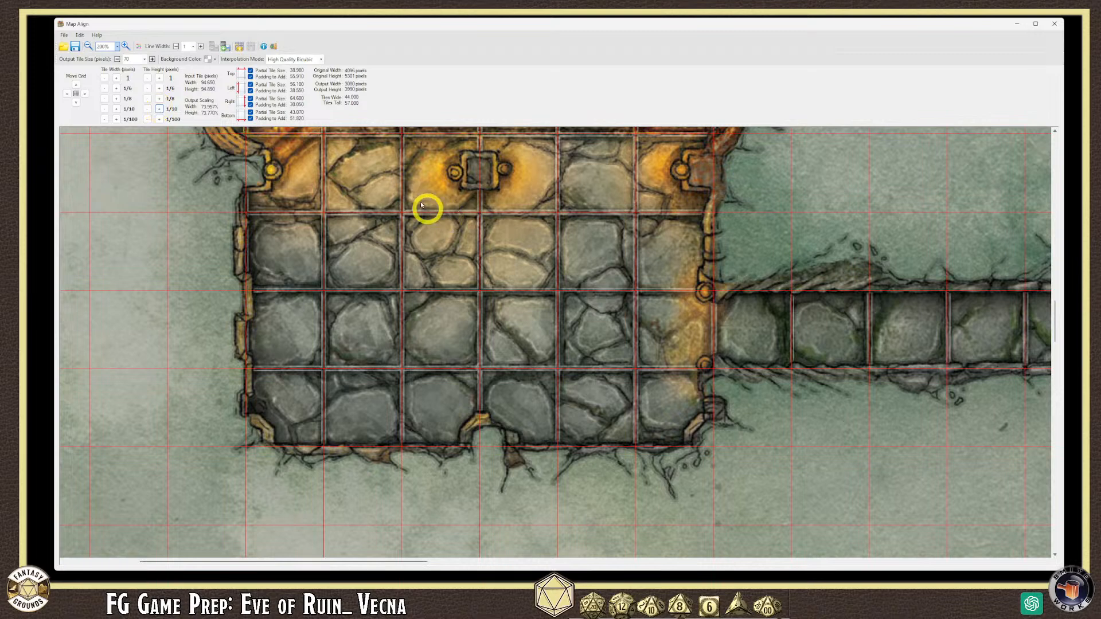
pyautogui.click(148, 99)
pyautogui.click(159, 100)
pyautogui.click(159, 99)
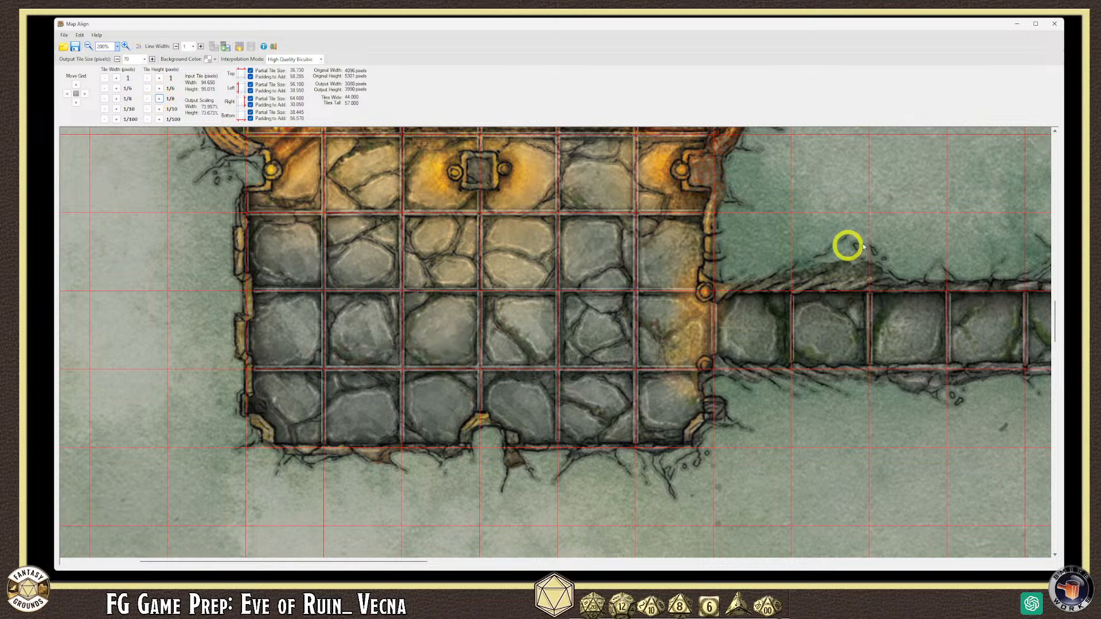
# - Scroll over the sarcophagus chamber to check the horizontal grid lines
pyautogui.moveTo(1053, 315); pyautogui.dragTo(1052, 264)
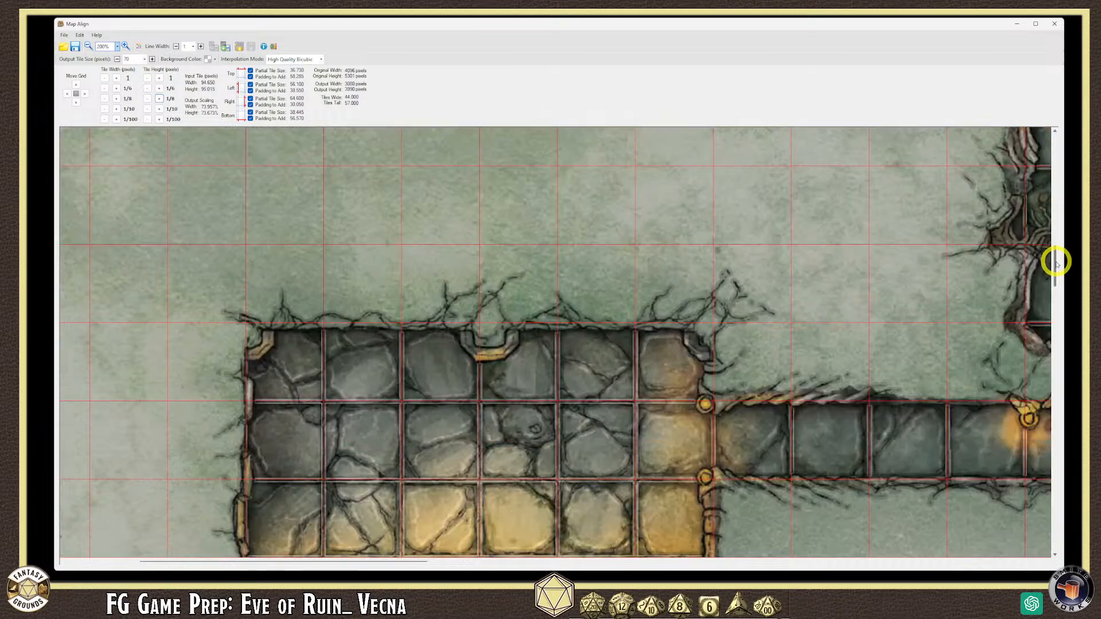
pyautogui.moveTo(1057, 250); pyautogui.dragTo(1057, 225)
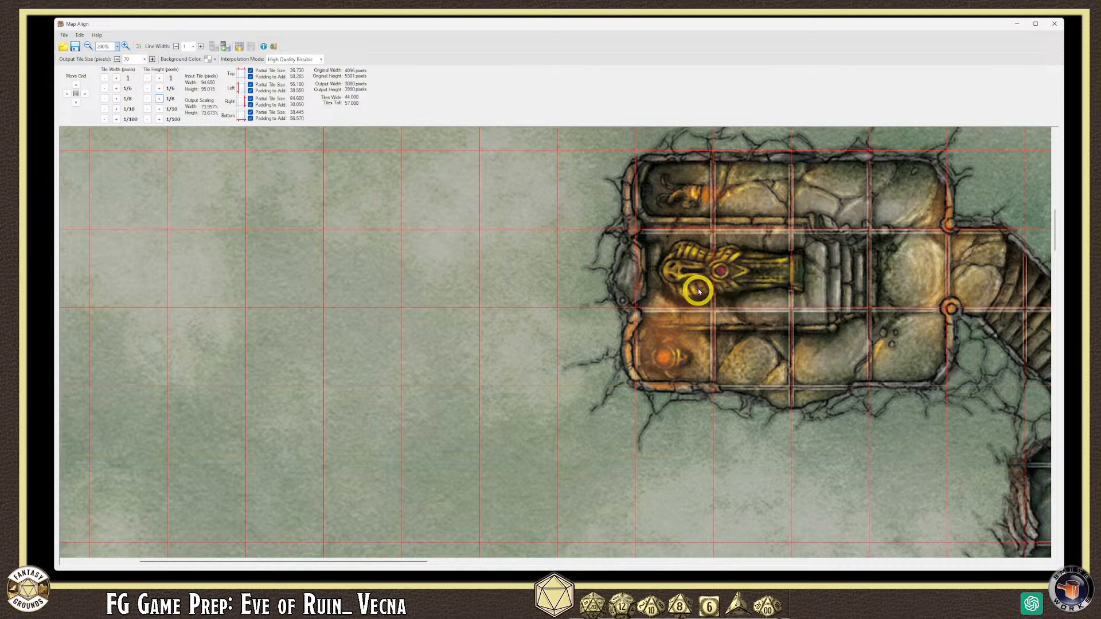
pyautogui.moveTo(1054, 226)
pyautogui.mouseDown()
pyautogui.moveTo(1054, 202)
pyautogui.moveTo(1055, 234)
pyautogui.mouseUp()
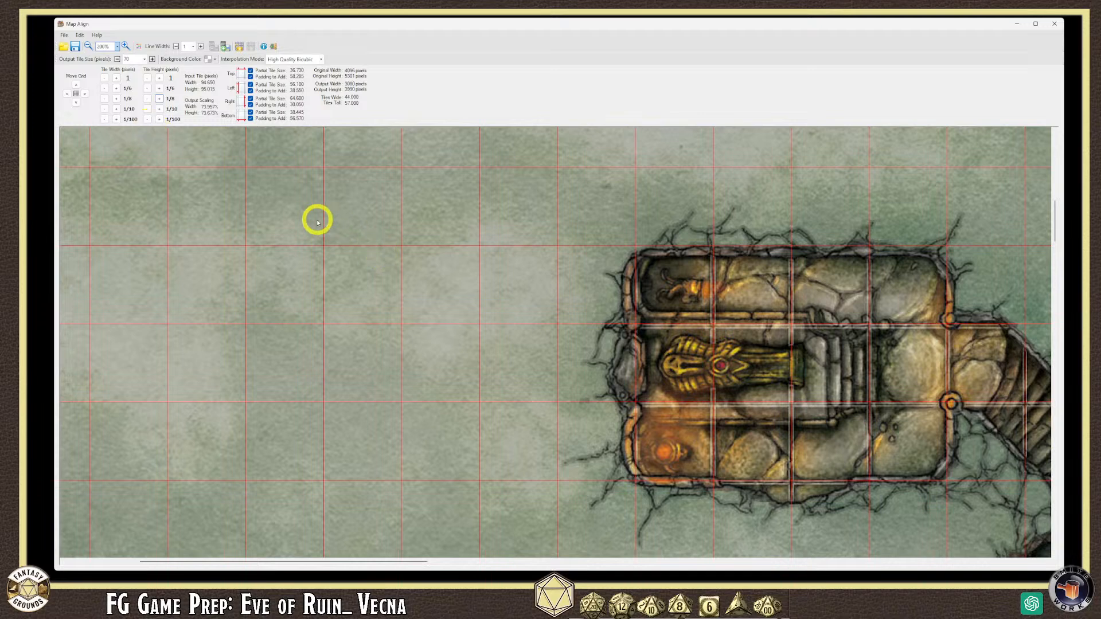
pyautogui.scroll(-1, 317, 223)
pyautogui.scroll(1, 317, 223)
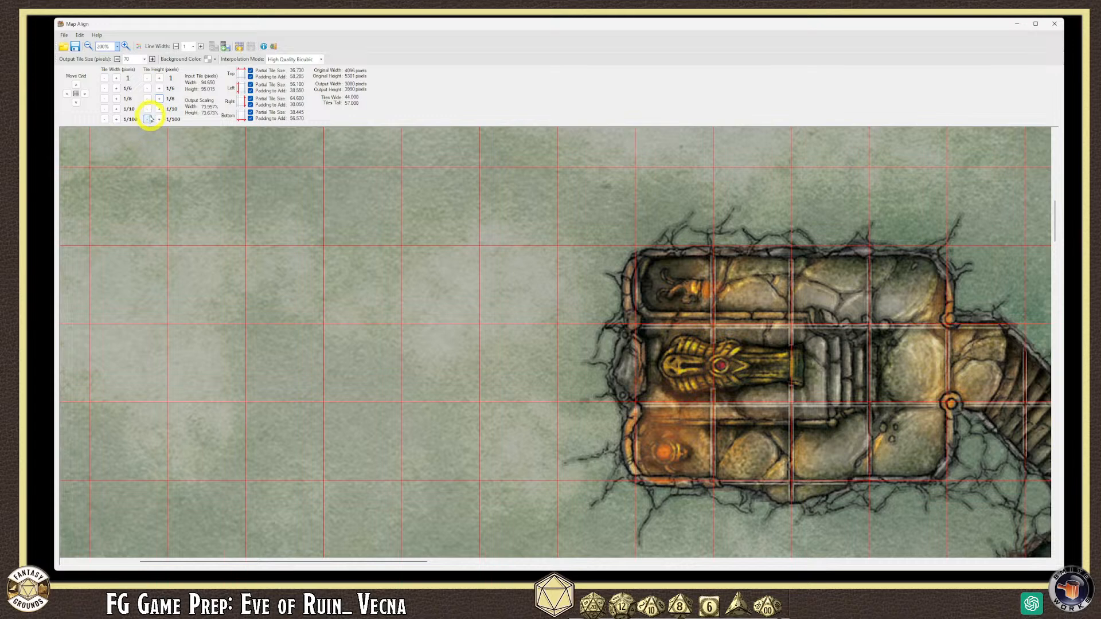
# - Lower the input tile height in five 0.1 decrements to 94.515
pyautogui.click(149, 110)
pyautogui.click(149, 110)
pyautogui.click(149, 110)
pyautogui.click(148, 110)
pyautogui.click(148, 111)
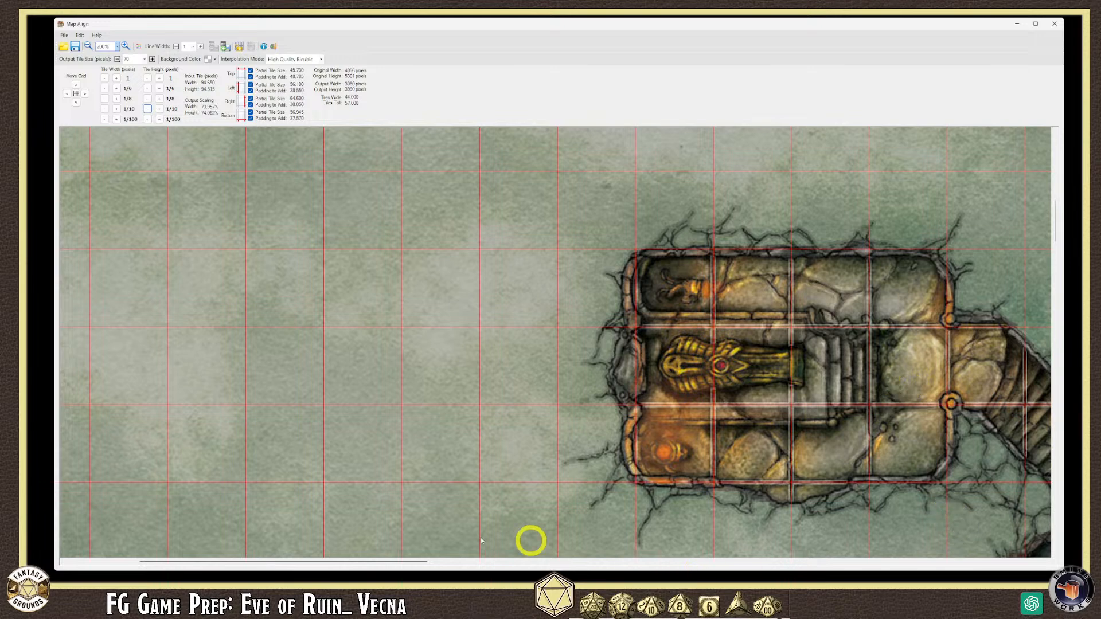
# - Pan across the whole catacomb map to check that the grid rows line up
pyautogui.moveTo(424, 562); pyautogui.dragTo(560, 561)
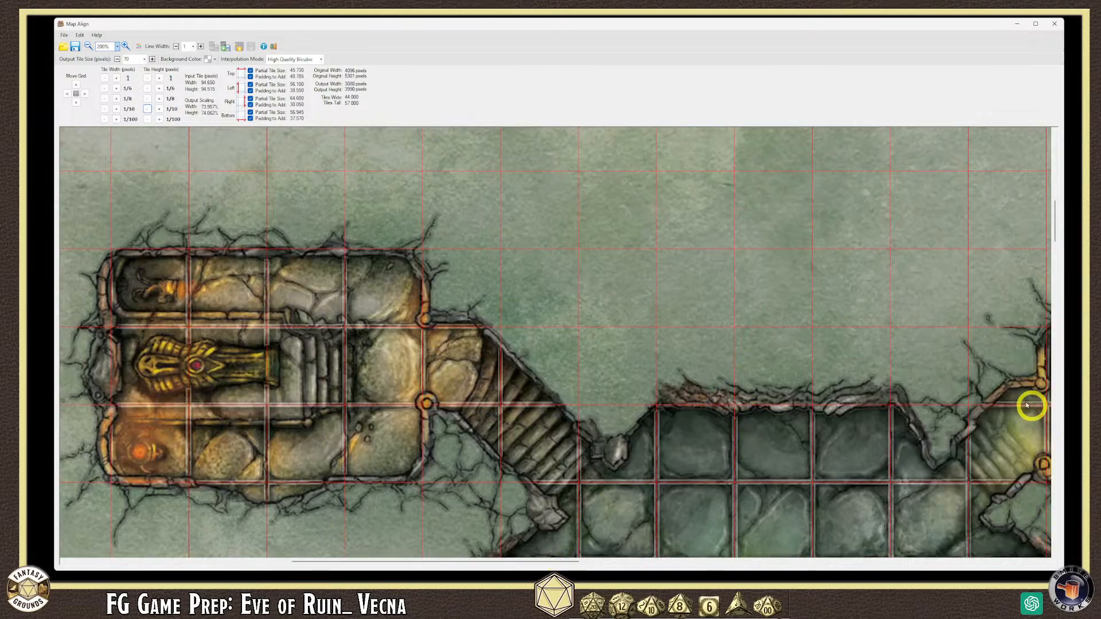
pyautogui.moveTo(1053, 213); pyautogui.dragTo(1053, 226)
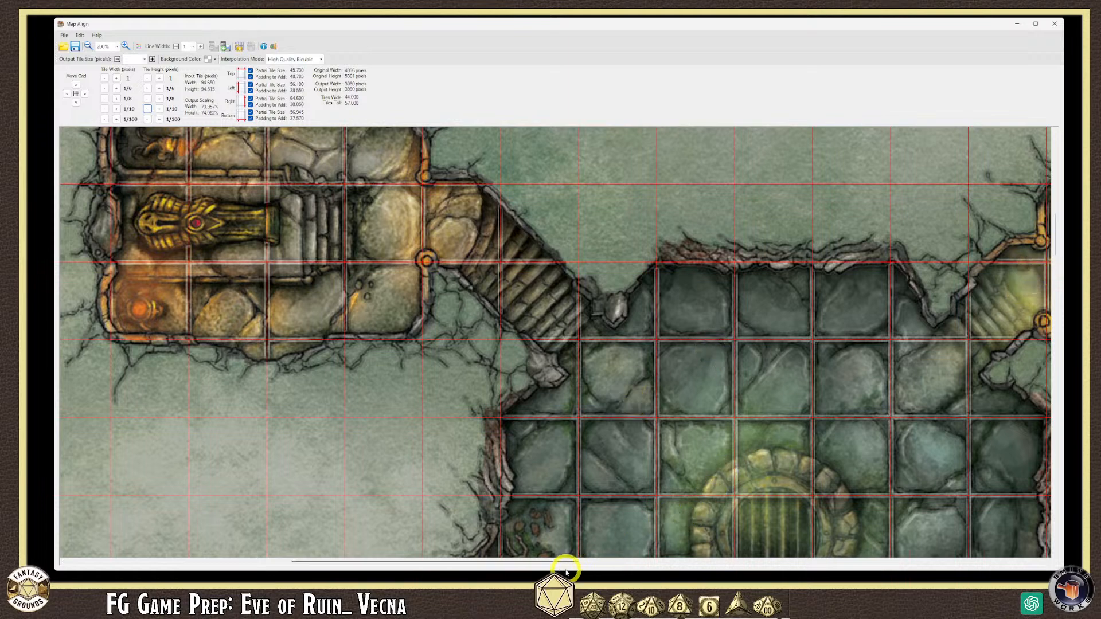
pyautogui.moveTo(567, 562); pyautogui.dragTo(590, 560)
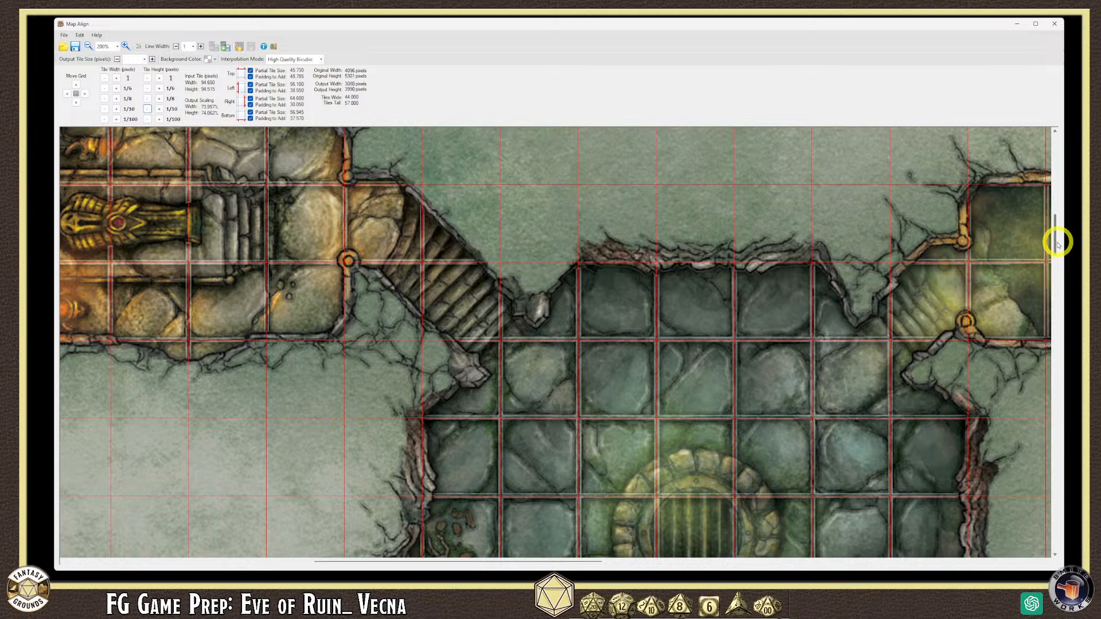
pyautogui.moveTo(1055, 239); pyautogui.dragTo(1056, 252)
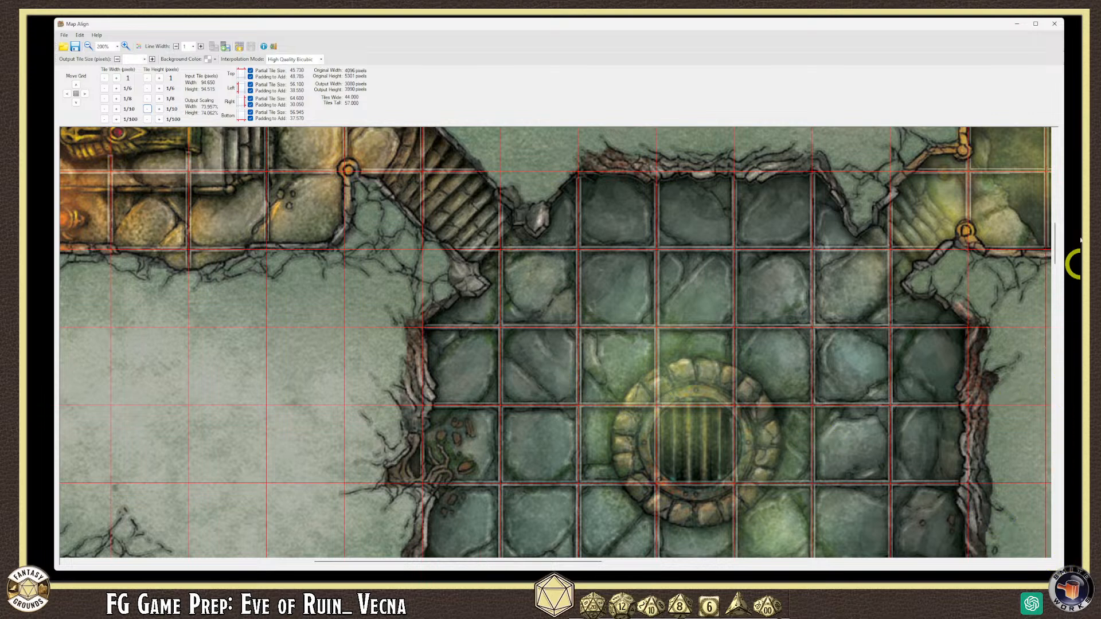
pyautogui.moveTo(1056, 241); pyautogui.dragTo(1056, 248)
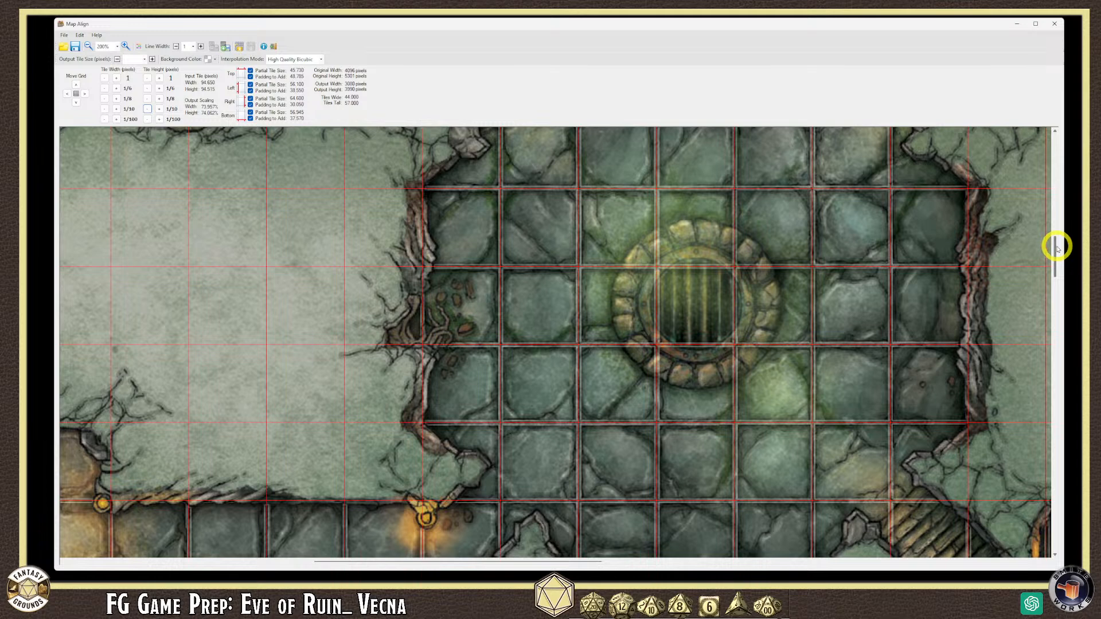
pyautogui.moveTo(1057, 247); pyautogui.dragTo(1057, 280)
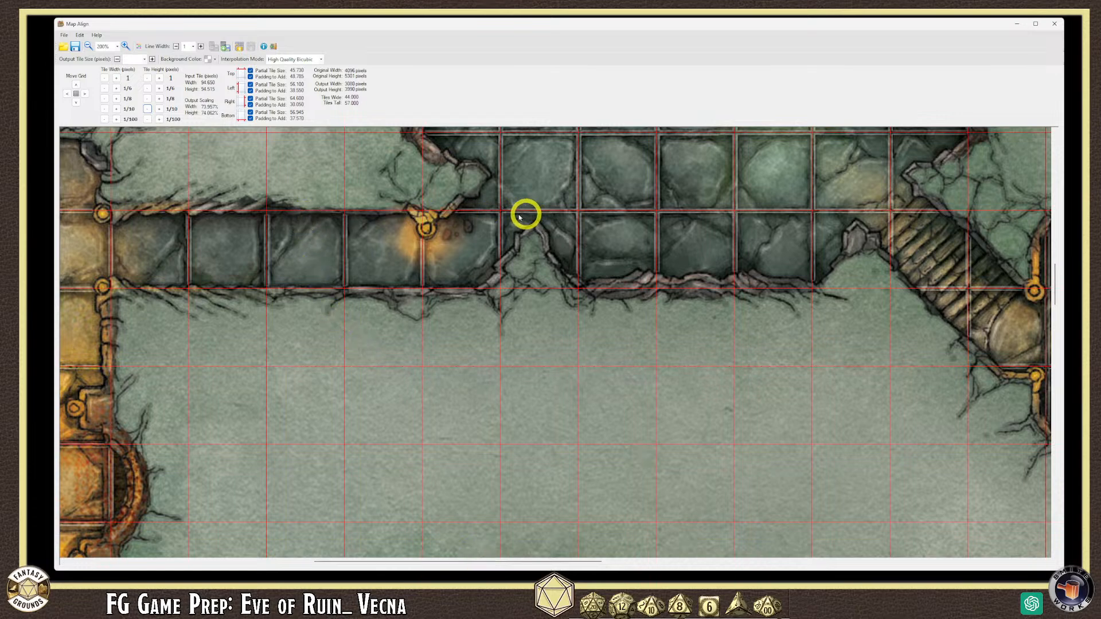
pyautogui.moveTo(381, 560); pyautogui.dragTo(308, 560)
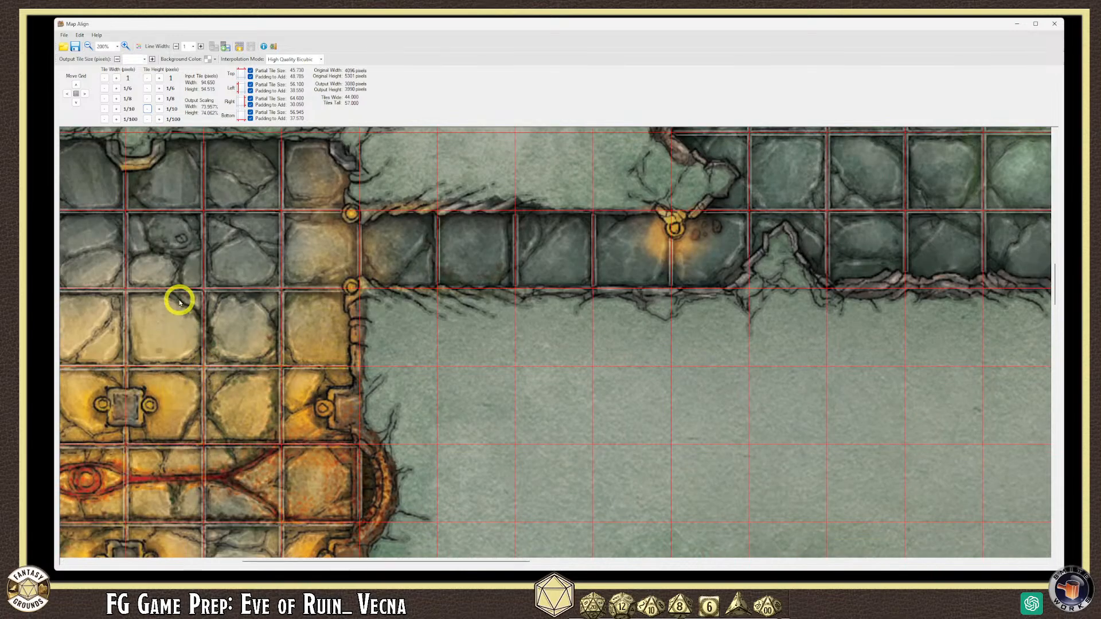
pyautogui.moveTo(387, 562); pyautogui.dragTo(312, 562)
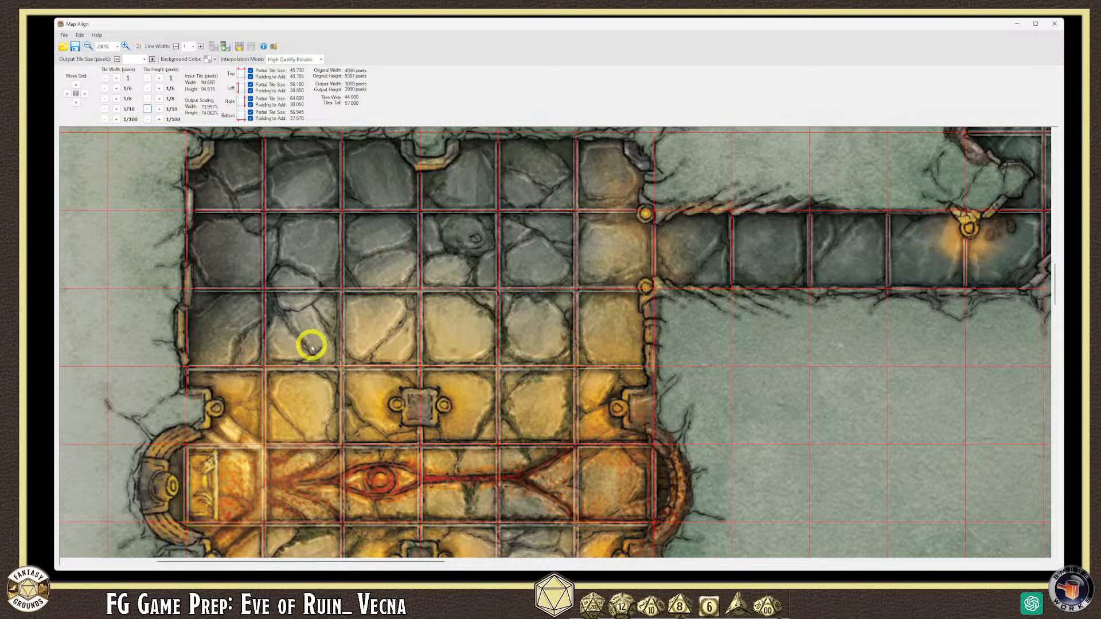
# - Try tile heights between 94.215 and 94.615 in 0.1 and 0.01 steps, settling on 94.415
pyautogui.click(160, 109)
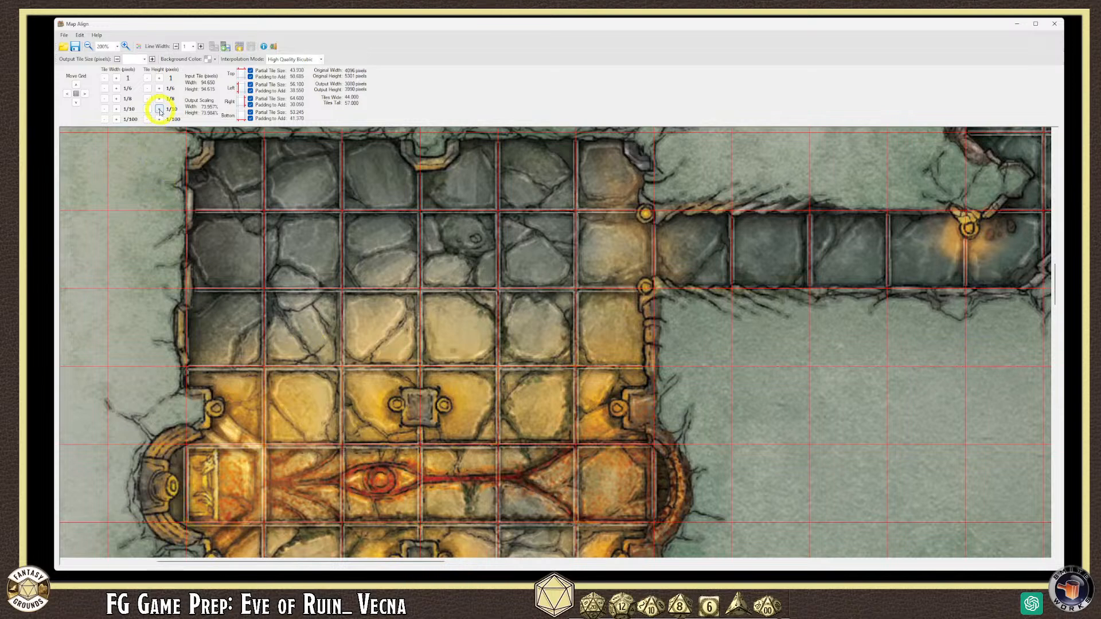
pyautogui.click(147, 110)
pyautogui.click(147, 110)
pyautogui.click(147, 109)
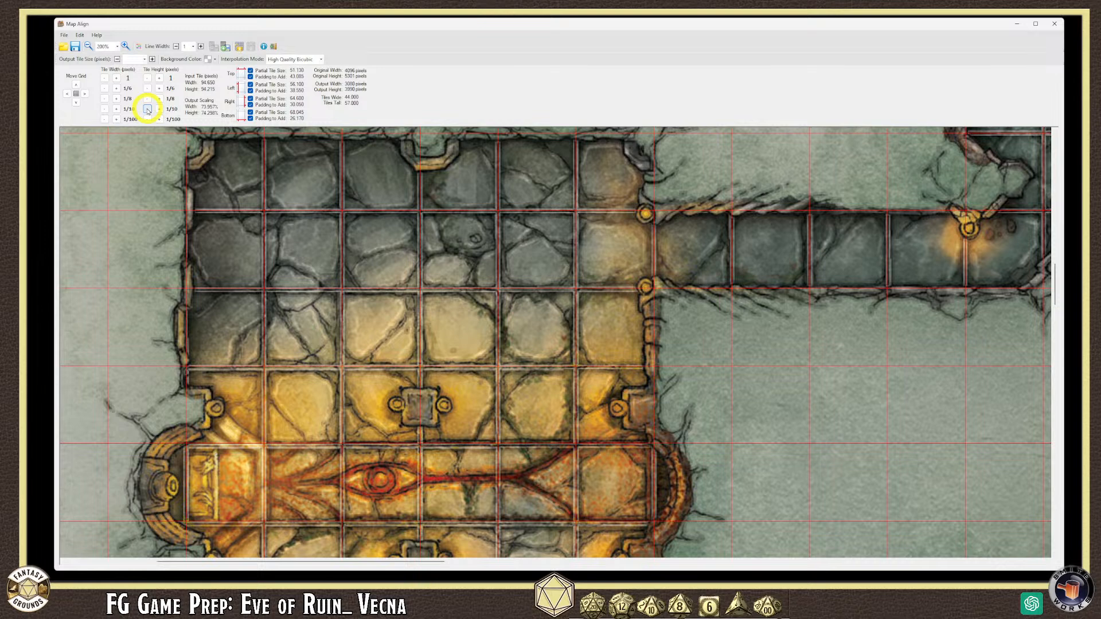
pyautogui.click(158, 110)
pyautogui.click(159, 110)
pyautogui.click(158, 119)
pyautogui.click(147, 119)
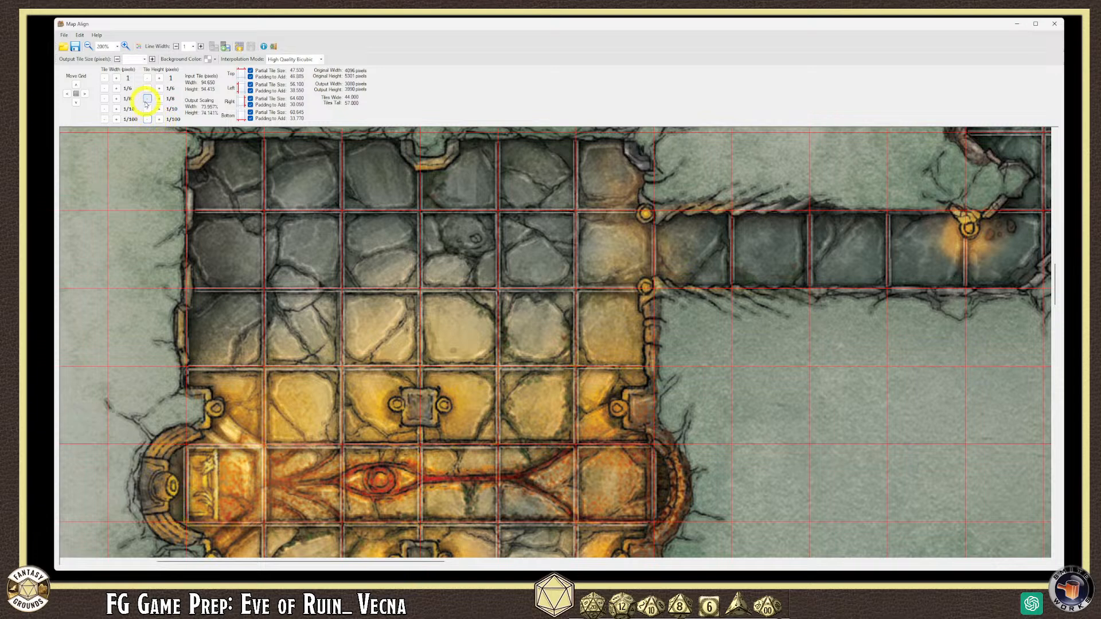
# - Adjust the tile height by eighths of a pixel, ending at 94.790
pyautogui.click(147, 99)
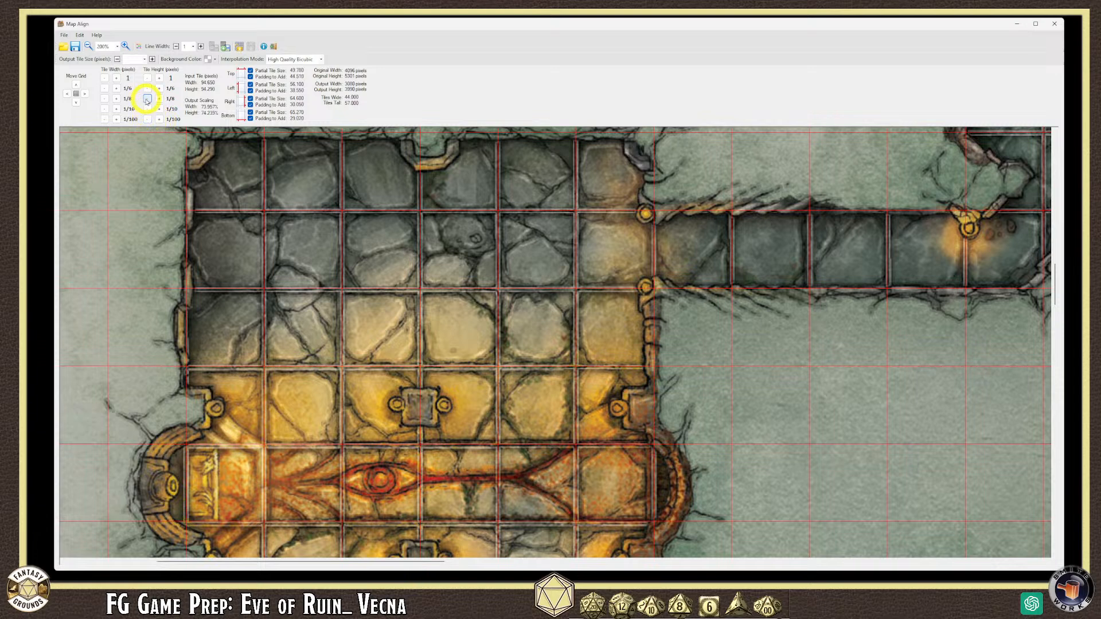
pyautogui.click(147, 99)
pyautogui.click(160, 98)
pyautogui.click(159, 99)
pyautogui.click(160, 99)
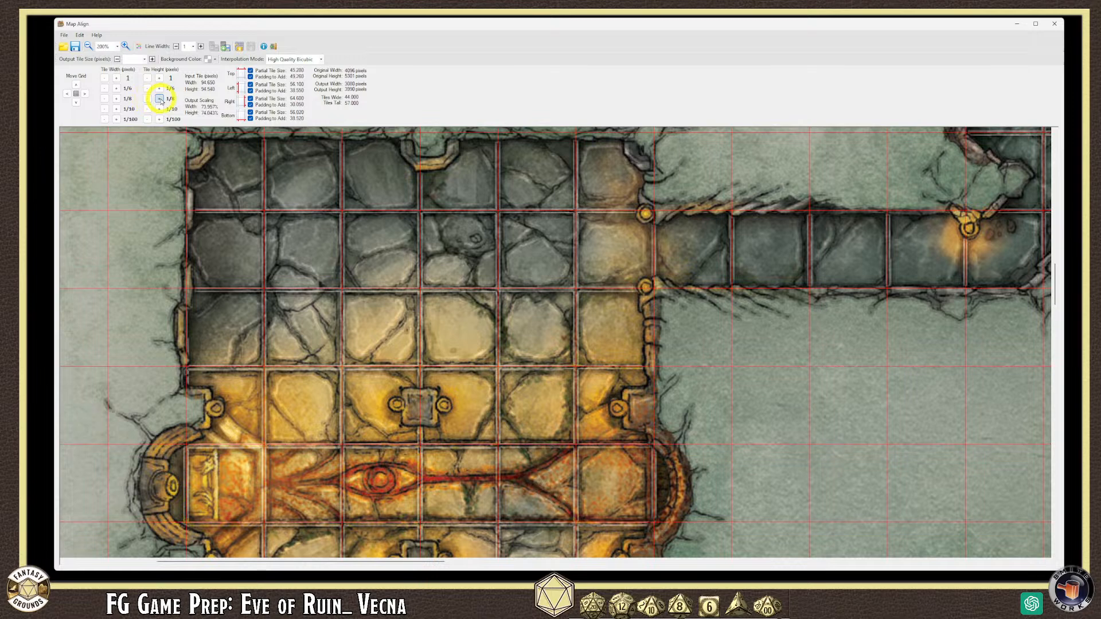
pyautogui.click(160, 98)
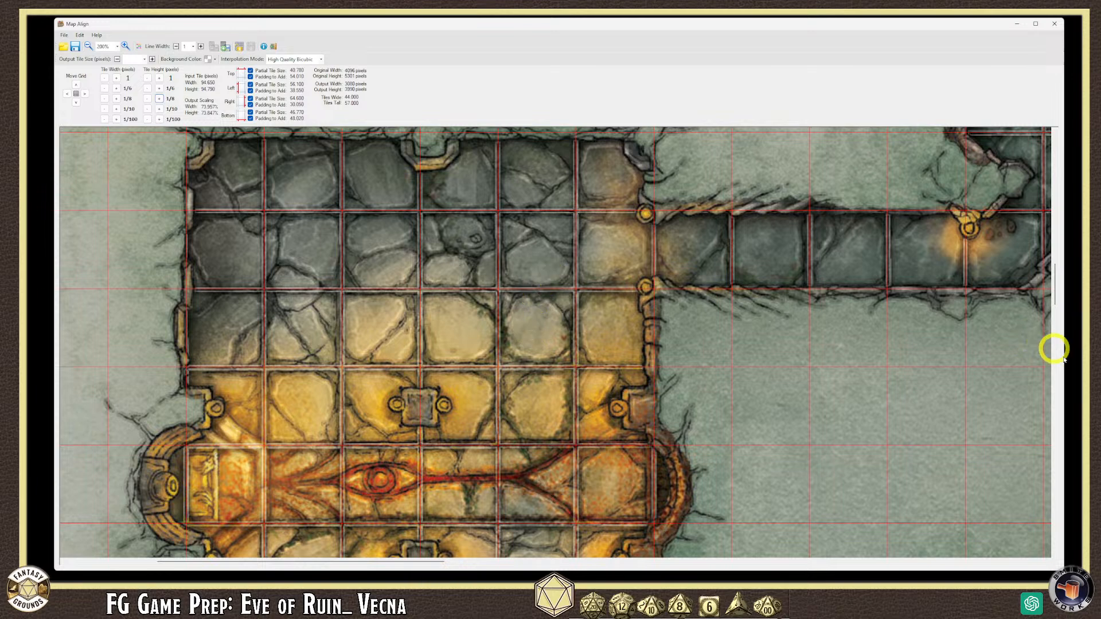
# - Lower the tile height by two tenths to 94.690 and check the grid against the lower corridors and stairs
pyautogui.moveTo(1055, 270); pyautogui.dragTo(1055, 252)
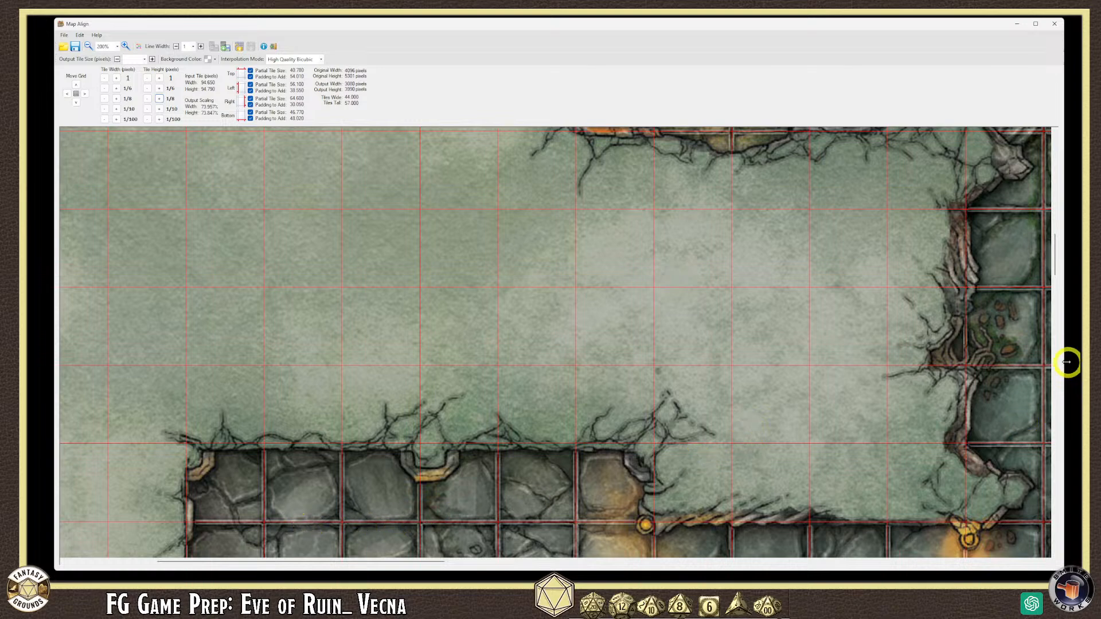
pyautogui.moveTo(1057, 256); pyautogui.dragTo(1055, 237)
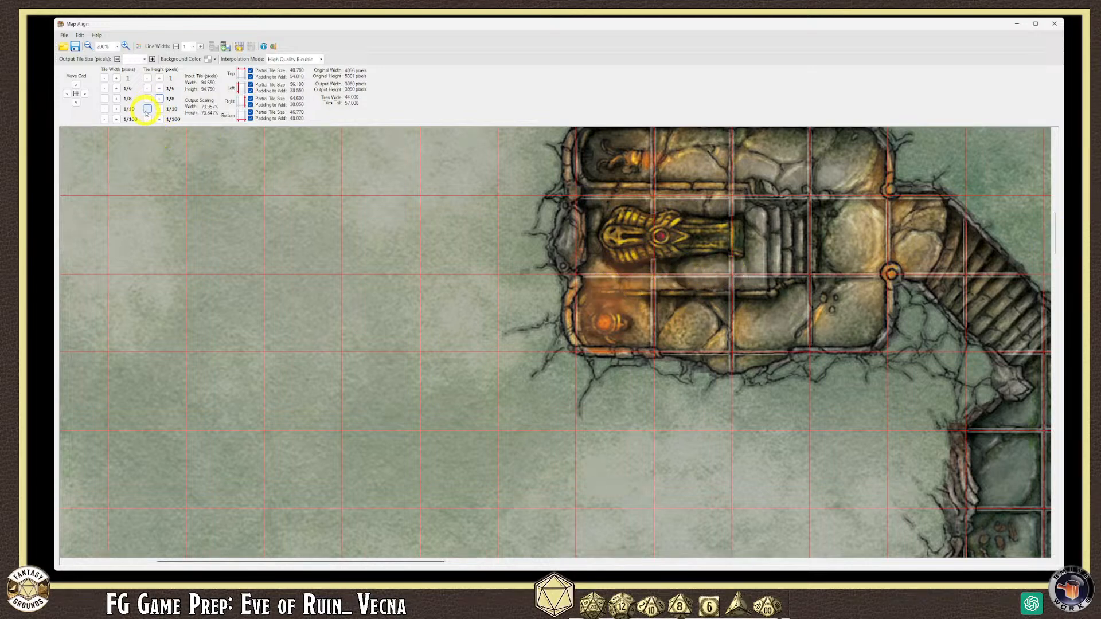
pyautogui.click(147, 109)
pyautogui.click(147, 110)
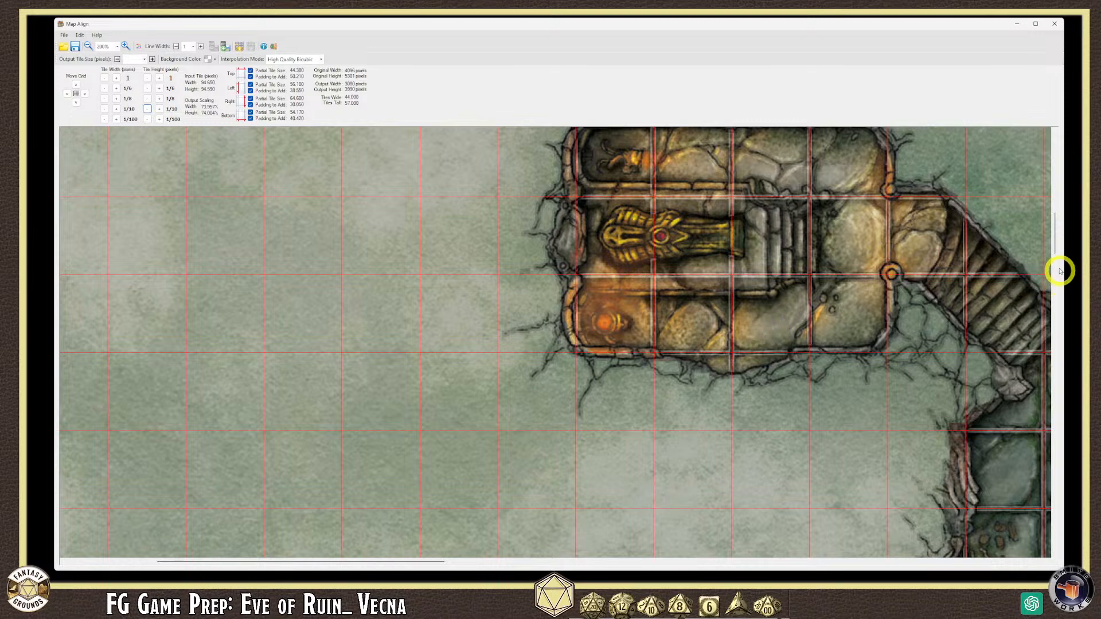
pyautogui.moveTo(1055, 248); pyautogui.dragTo(1055, 272)
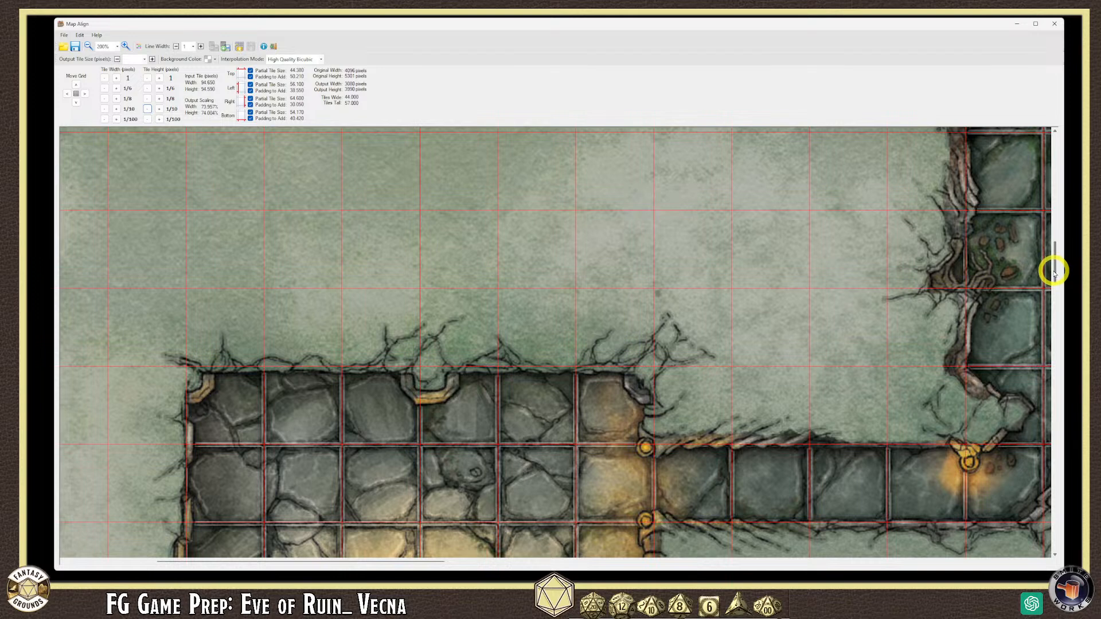
pyautogui.moveTo(1055, 271); pyautogui.dragTo(1057, 295)
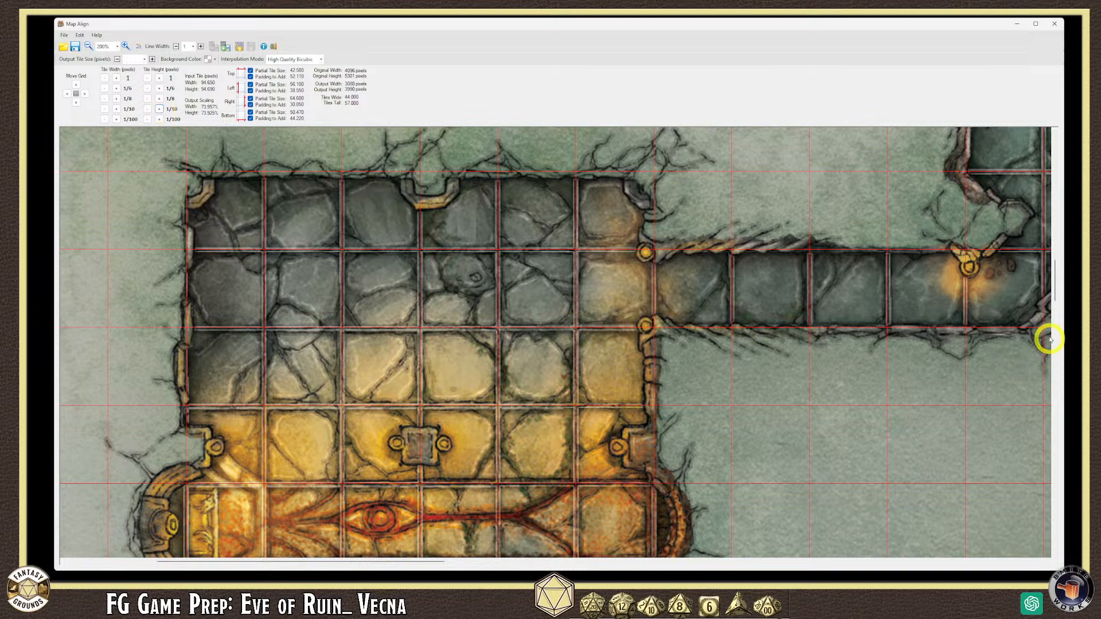
pyautogui.moveTo(1053, 290); pyautogui.dragTo(1054, 308)
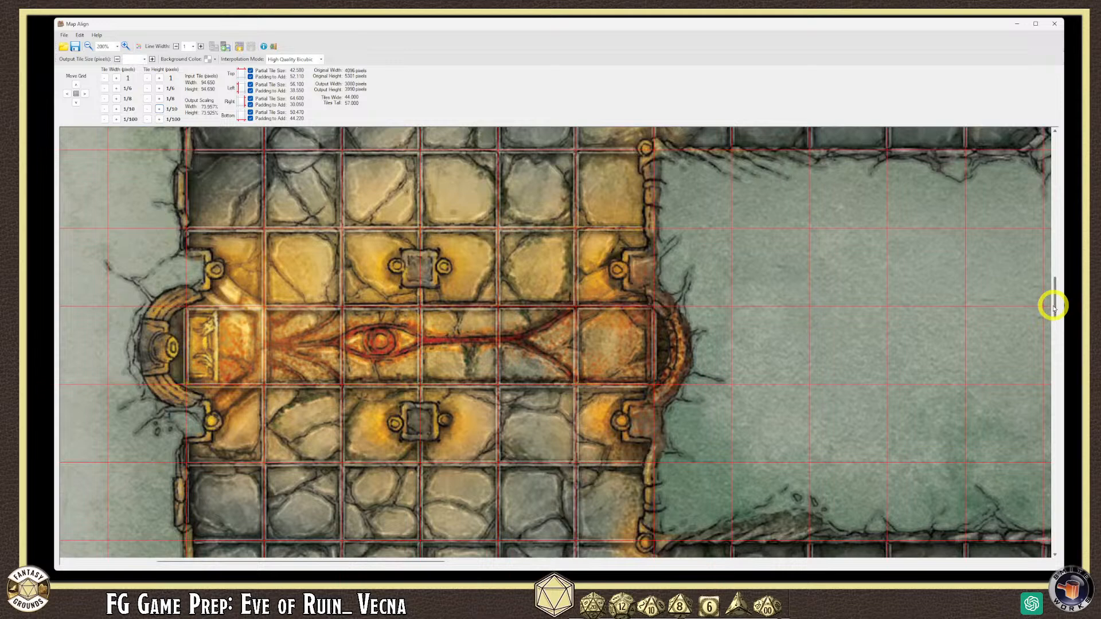
pyautogui.moveTo(1053, 308); pyautogui.dragTo(1052, 326)
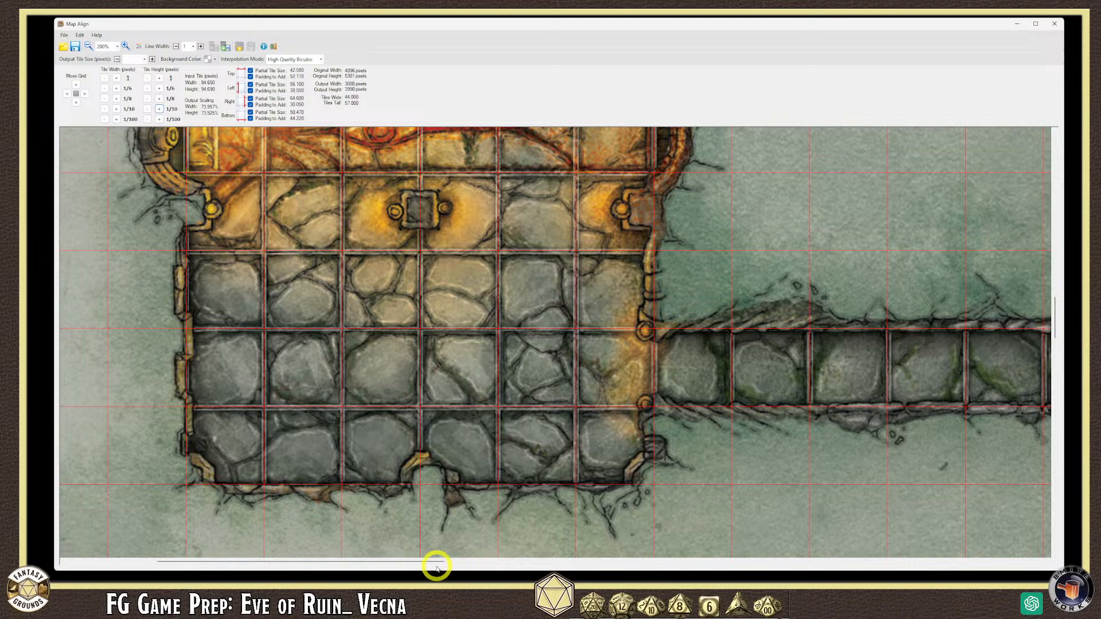
pyautogui.moveTo(435, 564); pyautogui.dragTo(599, 563)
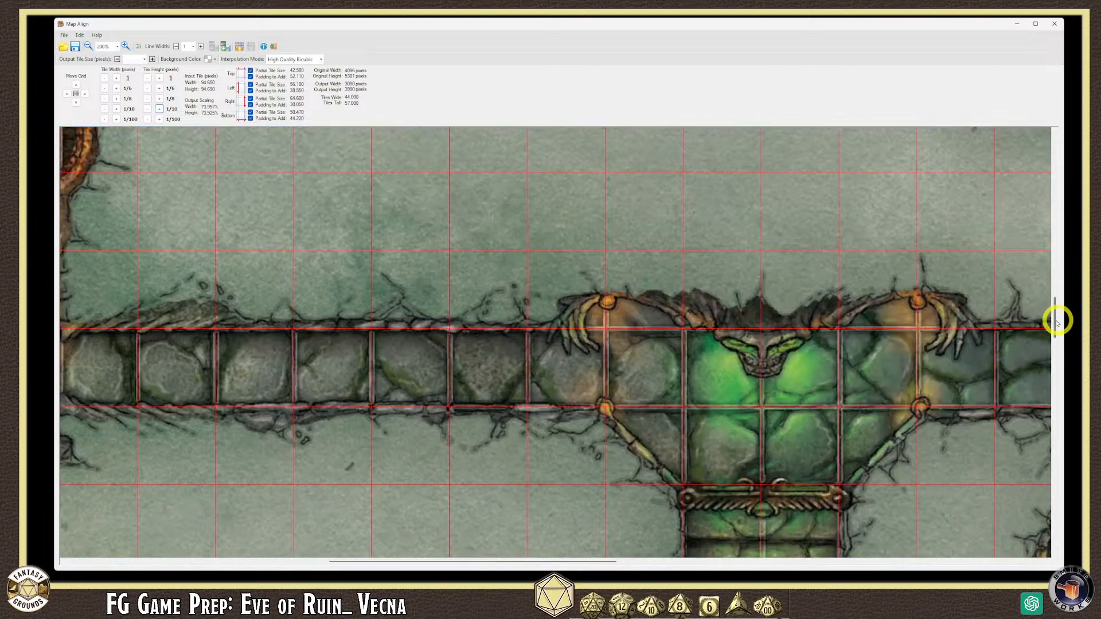
pyautogui.moveTo(1055, 324); pyautogui.dragTo(1055, 345)
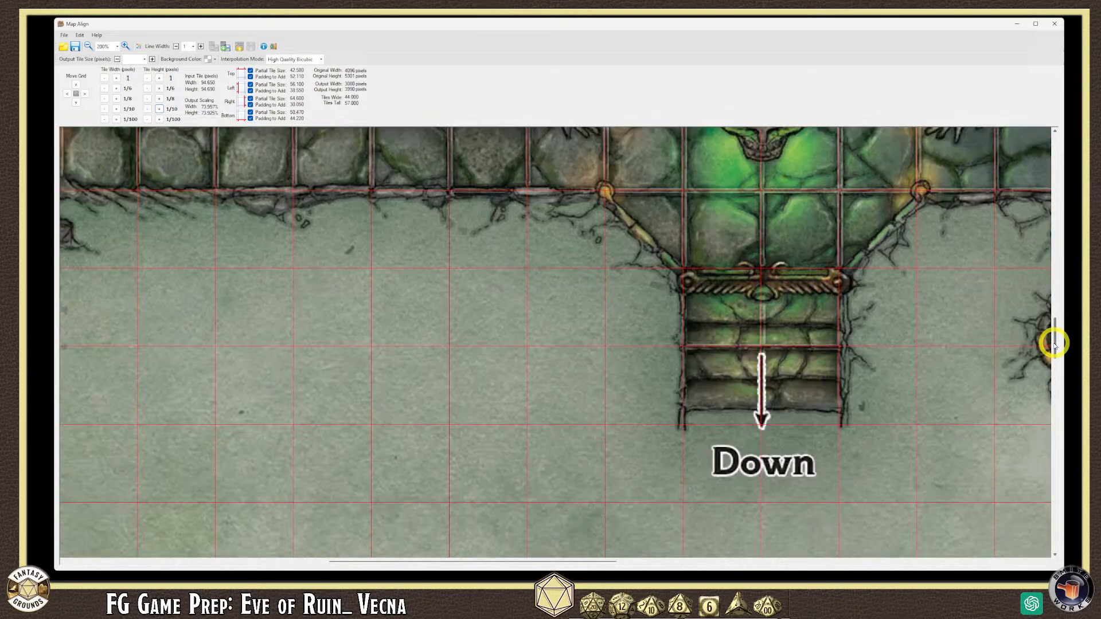
pyautogui.moveTo(1054, 342); pyautogui.dragTo(1054, 397)
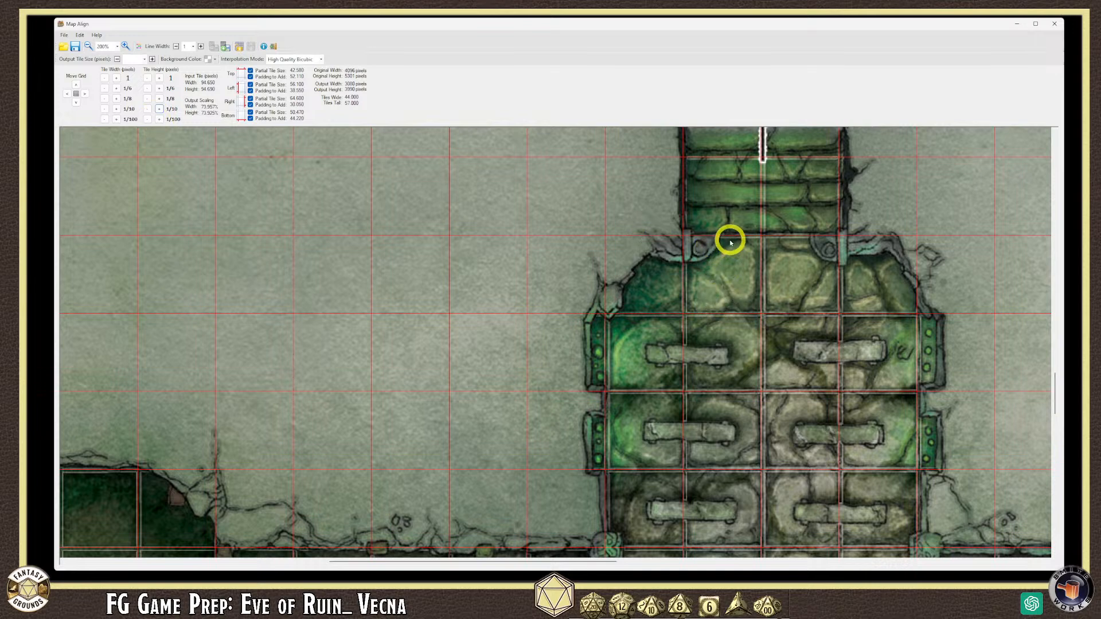
# - Raise the tile height 0.1 to 94.790 and inspect the grid over the green rooms and stairs
pyautogui.click(160, 110)
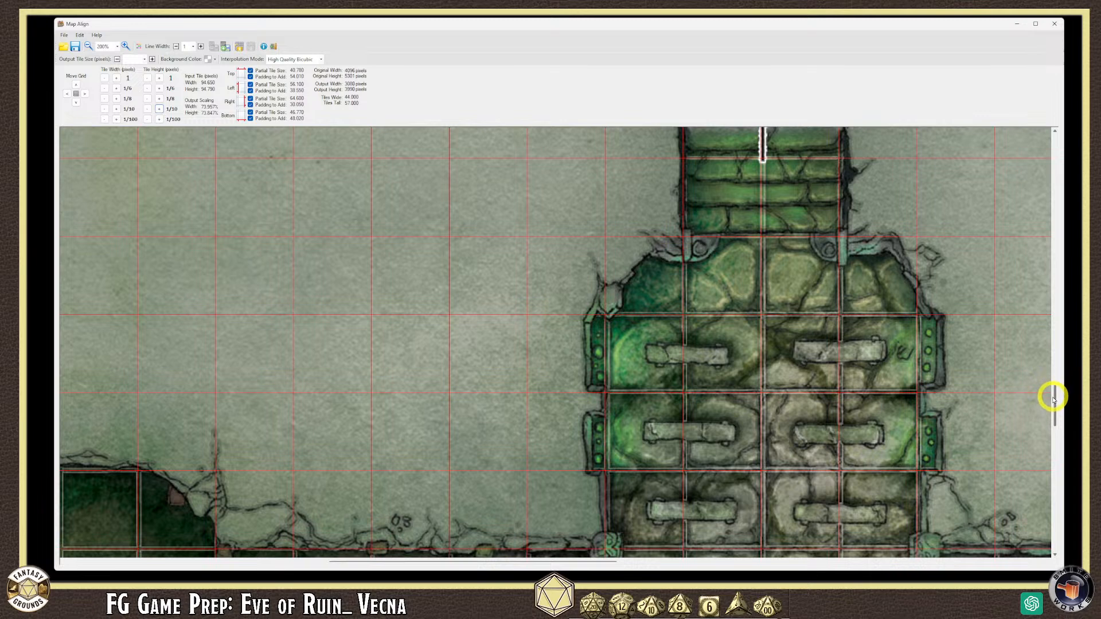
pyautogui.scroll(-2, 1053, 396)
pyautogui.scroll(-1, 1053, 401)
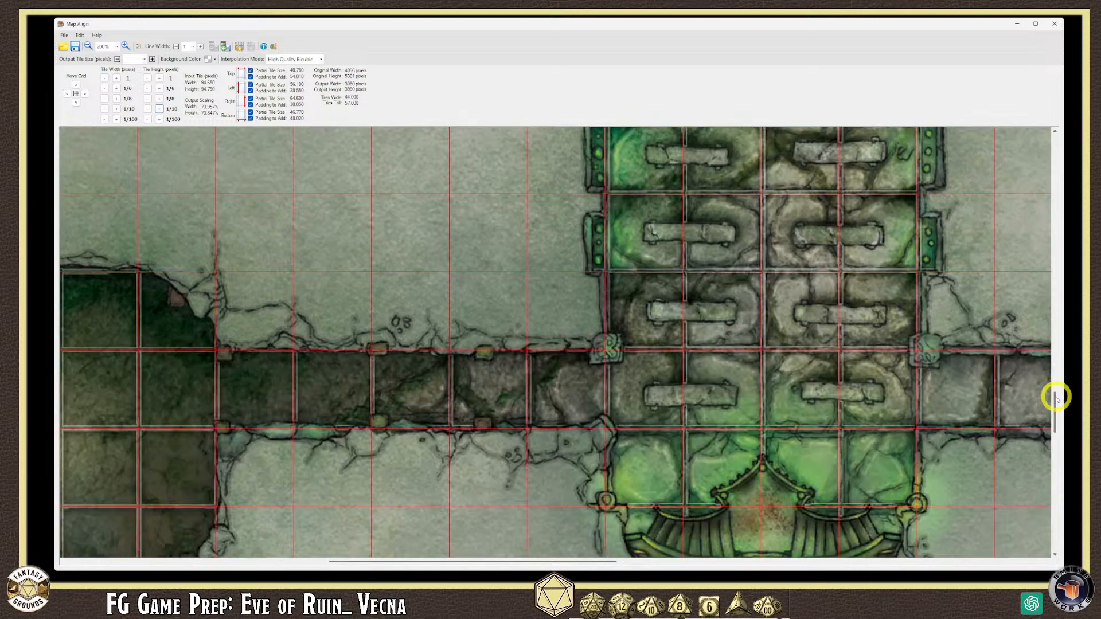
pyautogui.moveTo(1057, 398); pyautogui.dragTo(1062, 288)
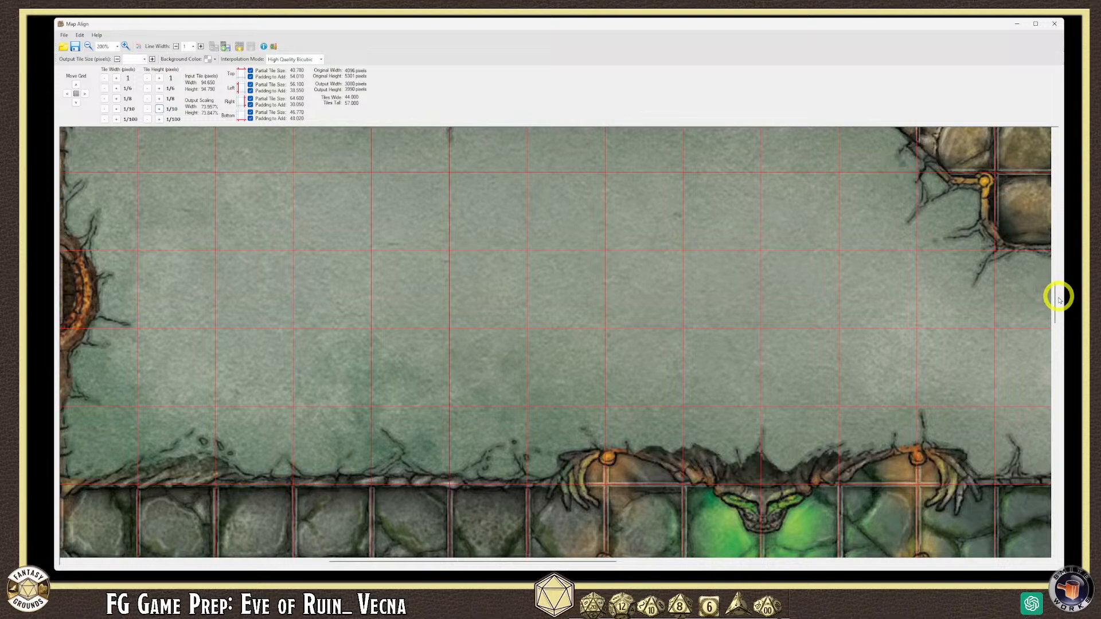
pyautogui.moveTo(536, 562); pyautogui.dragTo(648, 562)
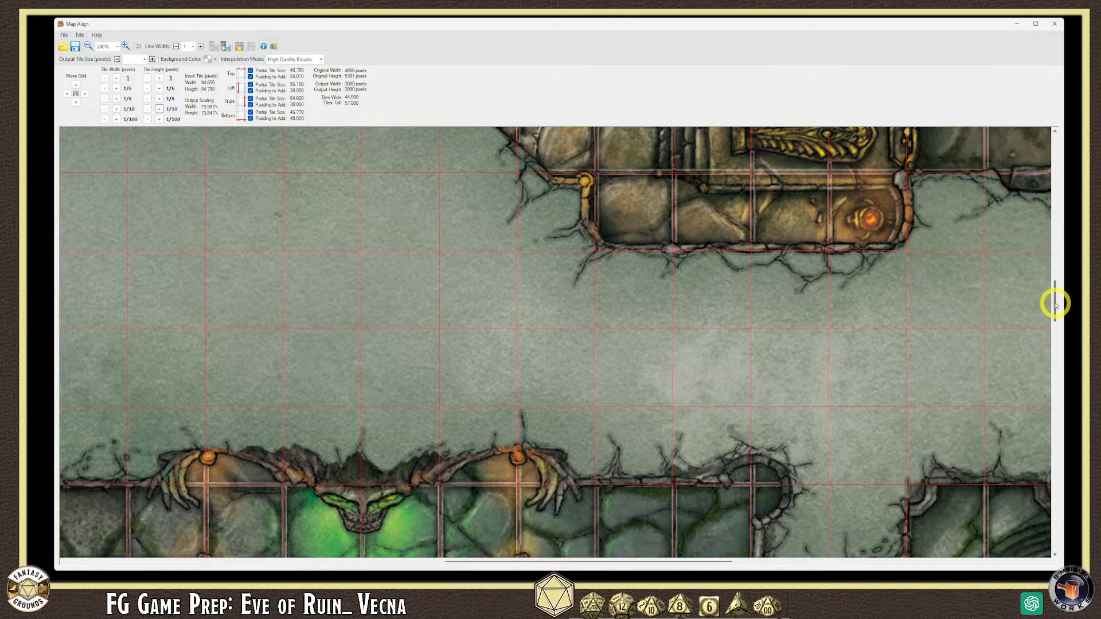
pyautogui.moveTo(1055, 306); pyautogui.dragTo(1054, 274)
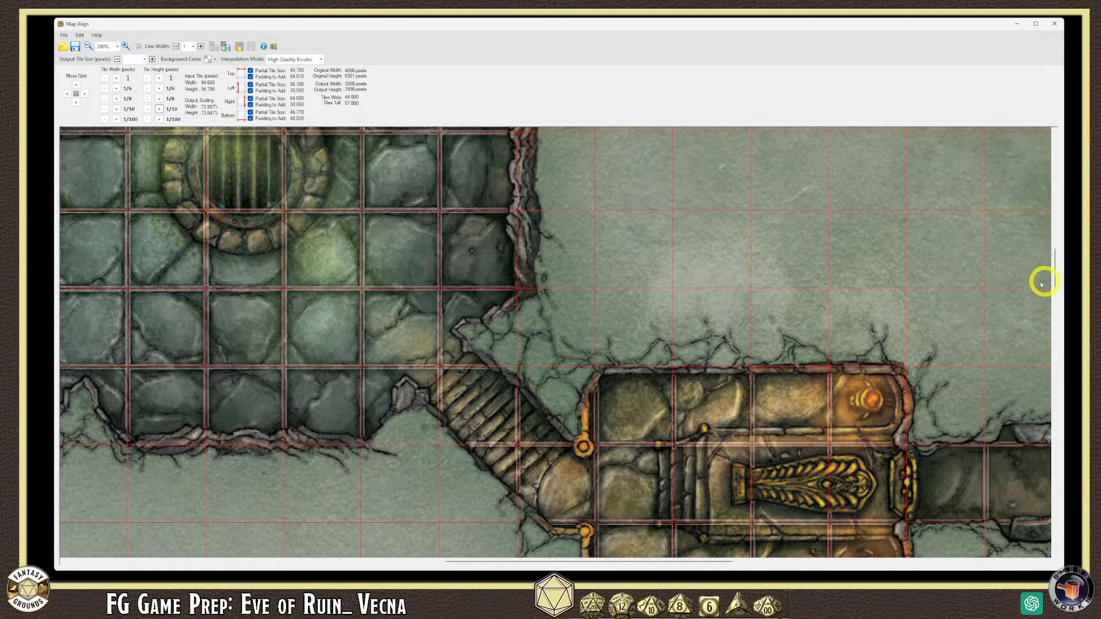
pyautogui.moveTo(1055, 267); pyautogui.dragTo(1051, 367)
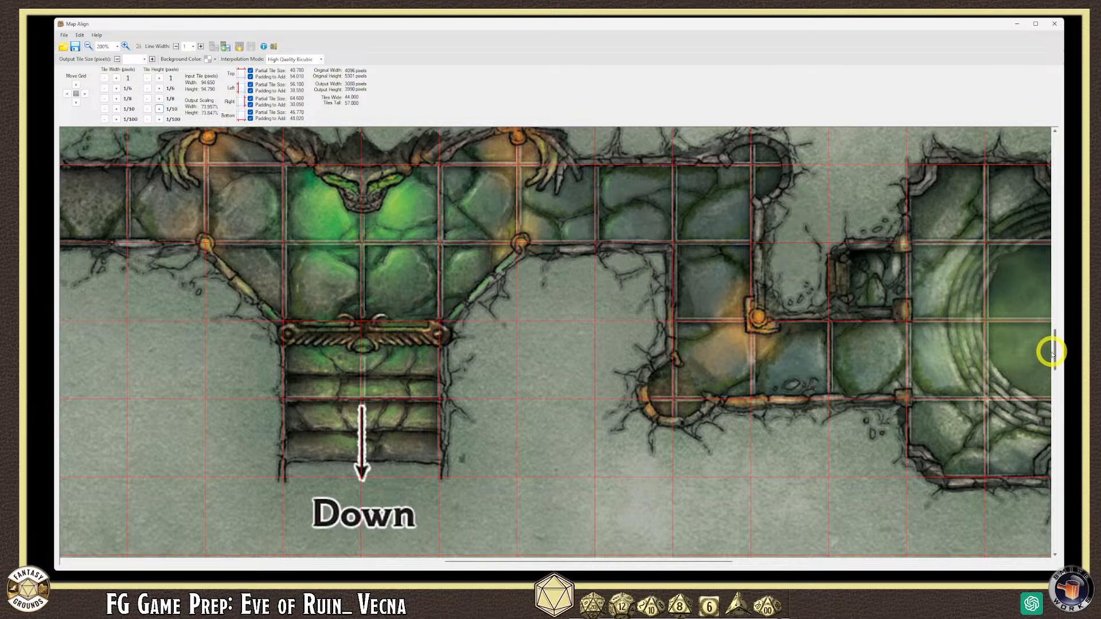
pyautogui.scroll(-3, 1042, 351)
pyautogui.moveTo(1054, 339); pyautogui.dragTo(1054, 388)
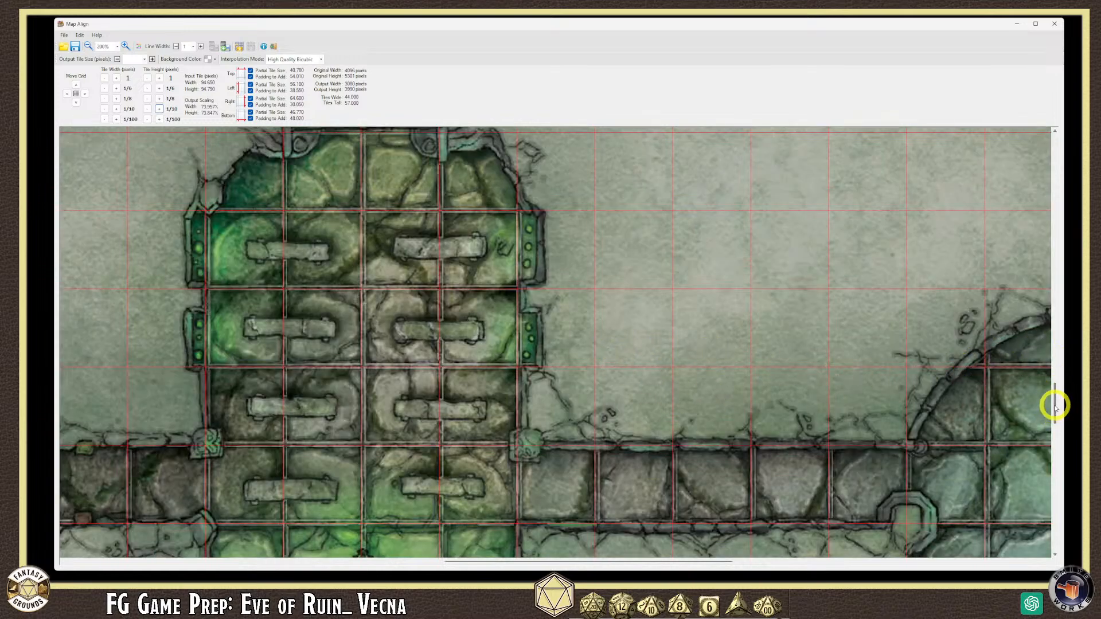
pyautogui.moveTo(1051, 405); pyautogui.dragTo(1053, 426)
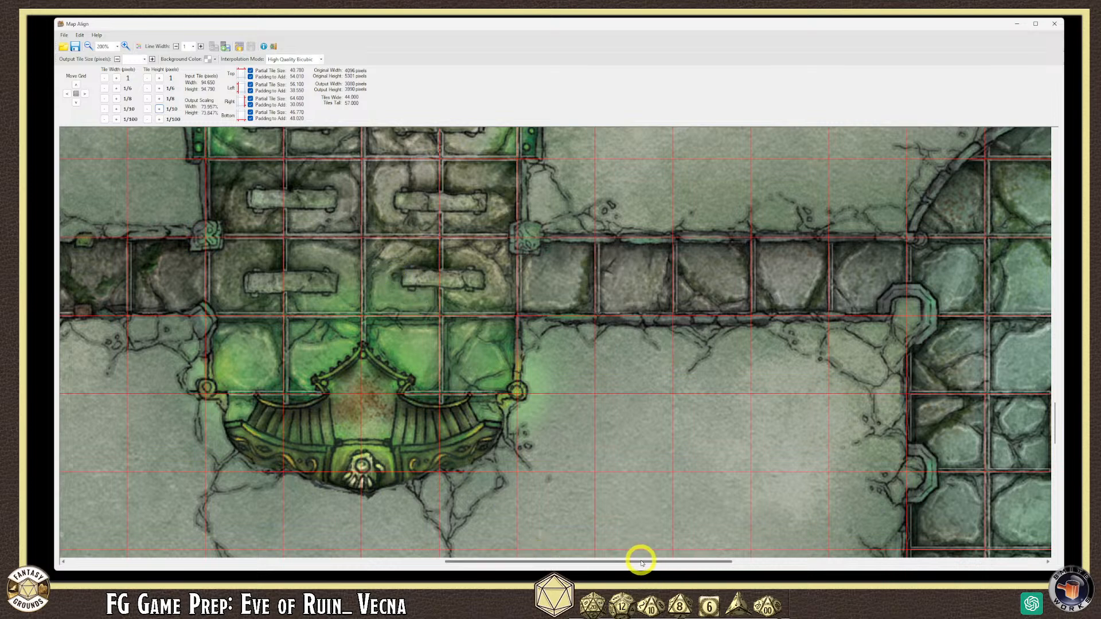
pyautogui.moveTo(651, 565); pyautogui.dragTo(775, 563)
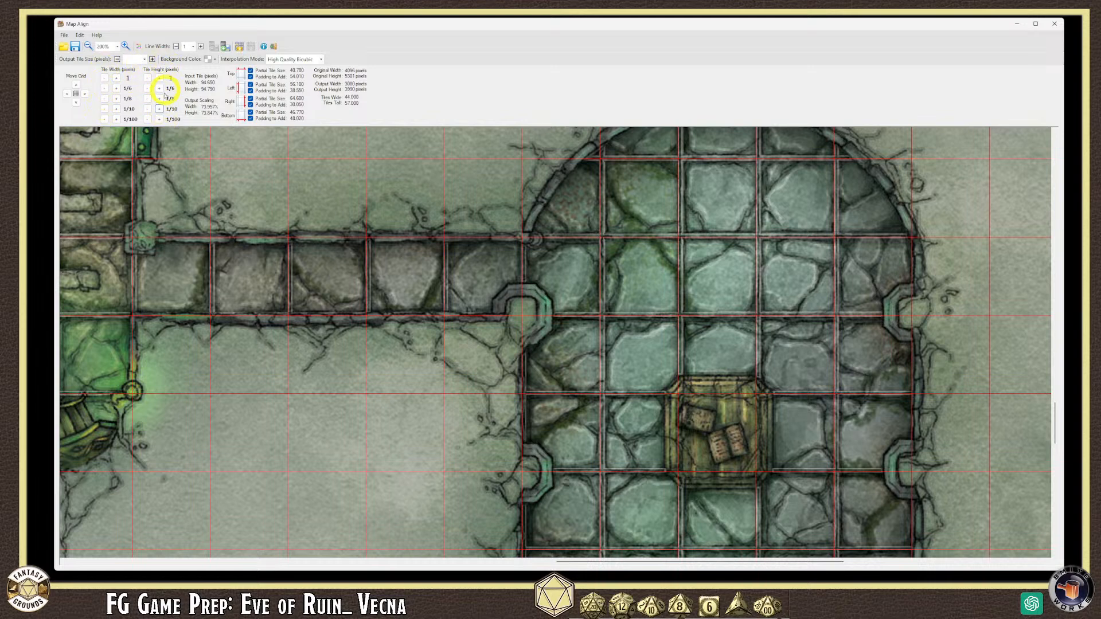
pyautogui.click(1055, 555)
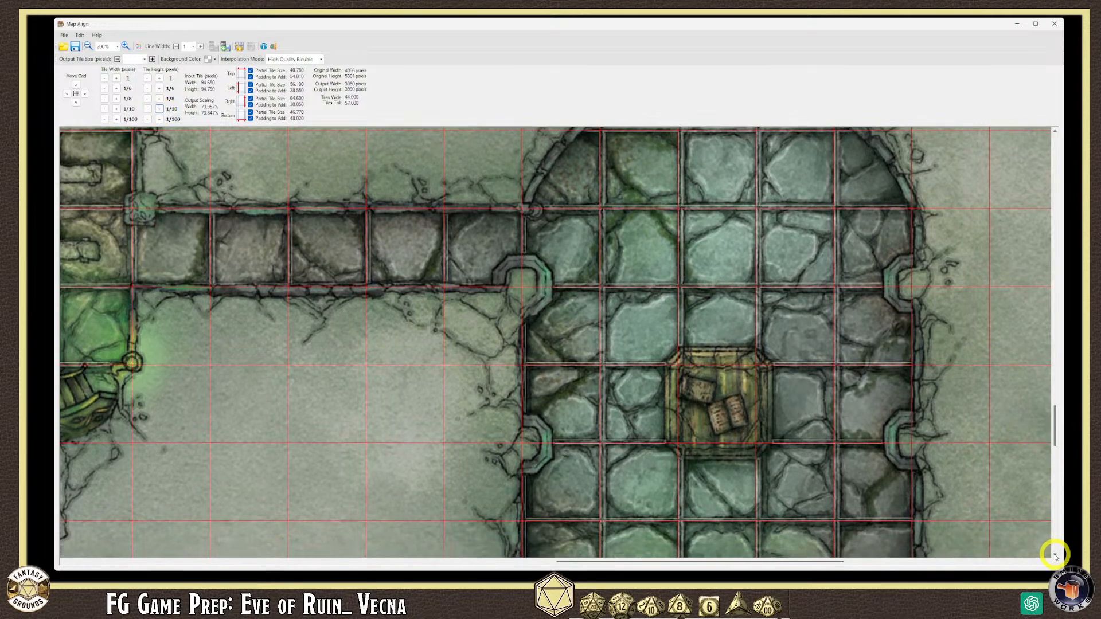
pyautogui.moveTo(1055, 555); pyautogui.dragTo(1055, 555)
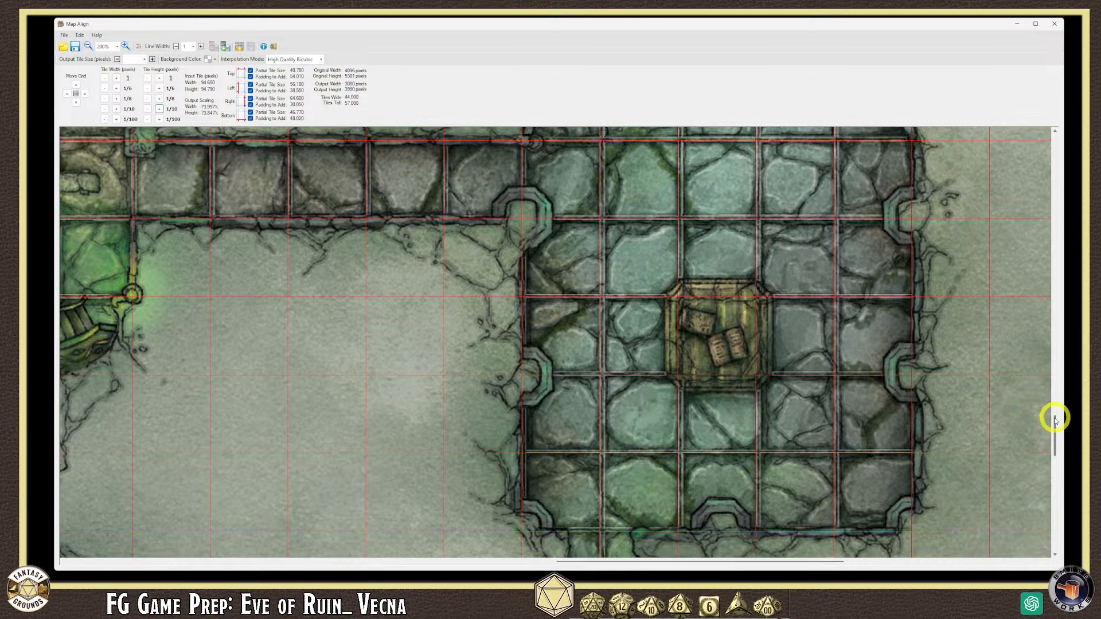
pyautogui.scroll(-1, 1055, 423)
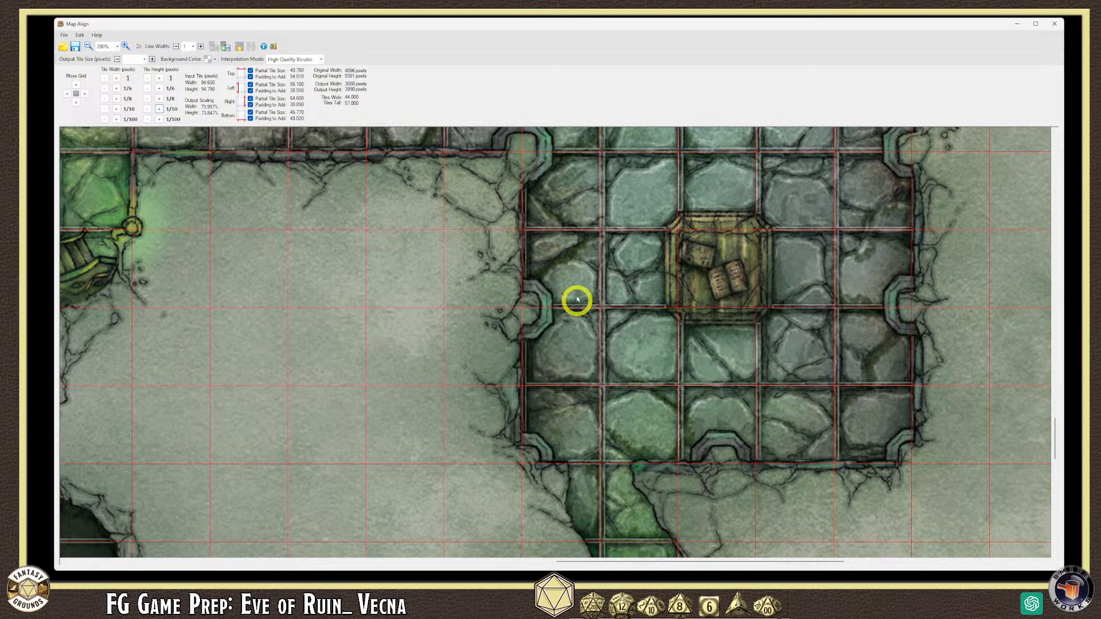
# - Drop the tile height to 94.690, then nudge it up by hundredths against the bottom green chamber
pyautogui.click(147, 109)
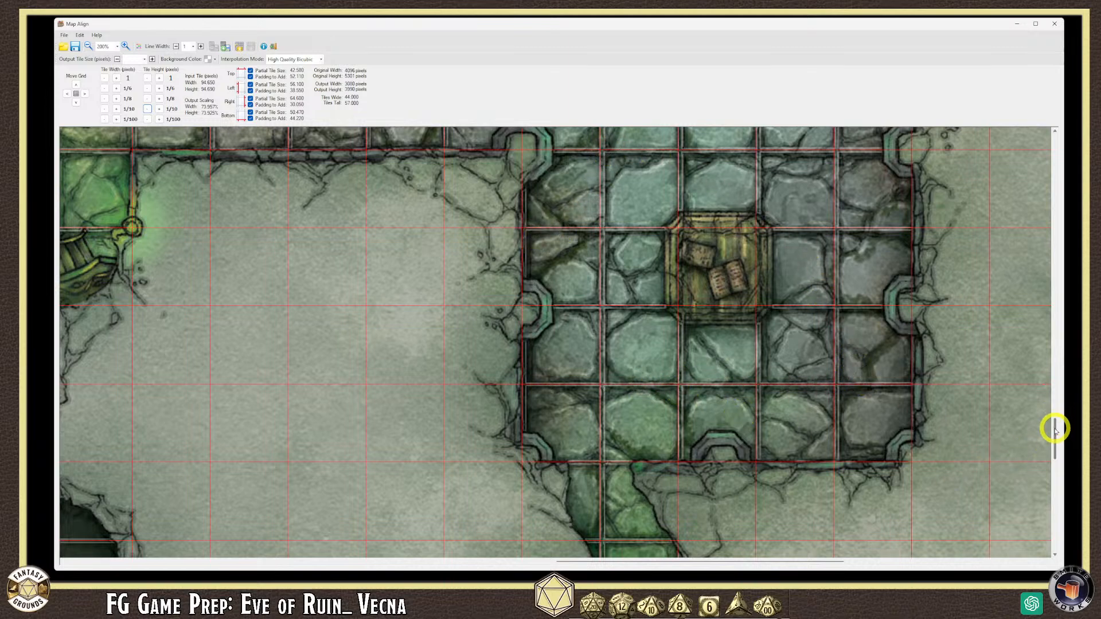
pyautogui.scroll(-2, 1051, 442)
pyautogui.scroll(-2, 1055, 451)
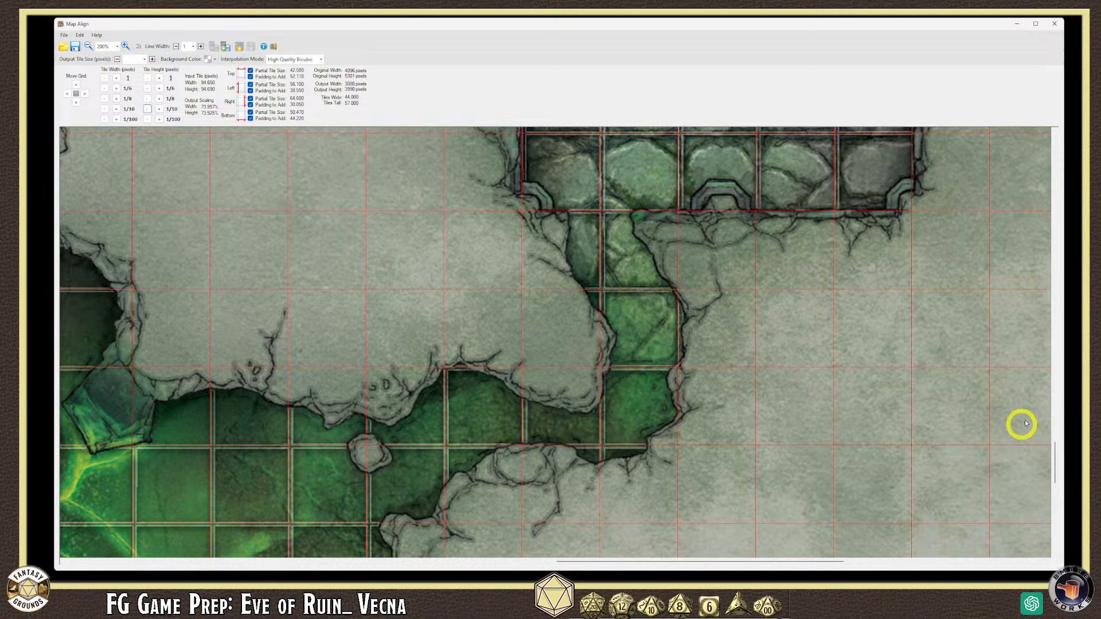
pyautogui.moveTo(1055, 471); pyautogui.dragTo(1055, 488)
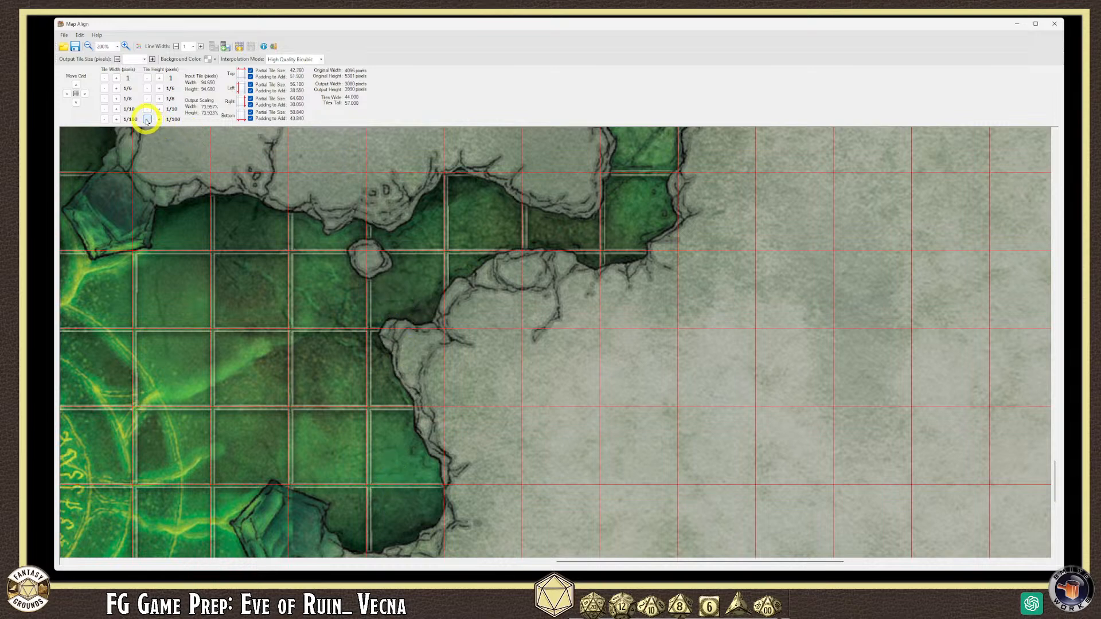
pyautogui.click(159, 120)
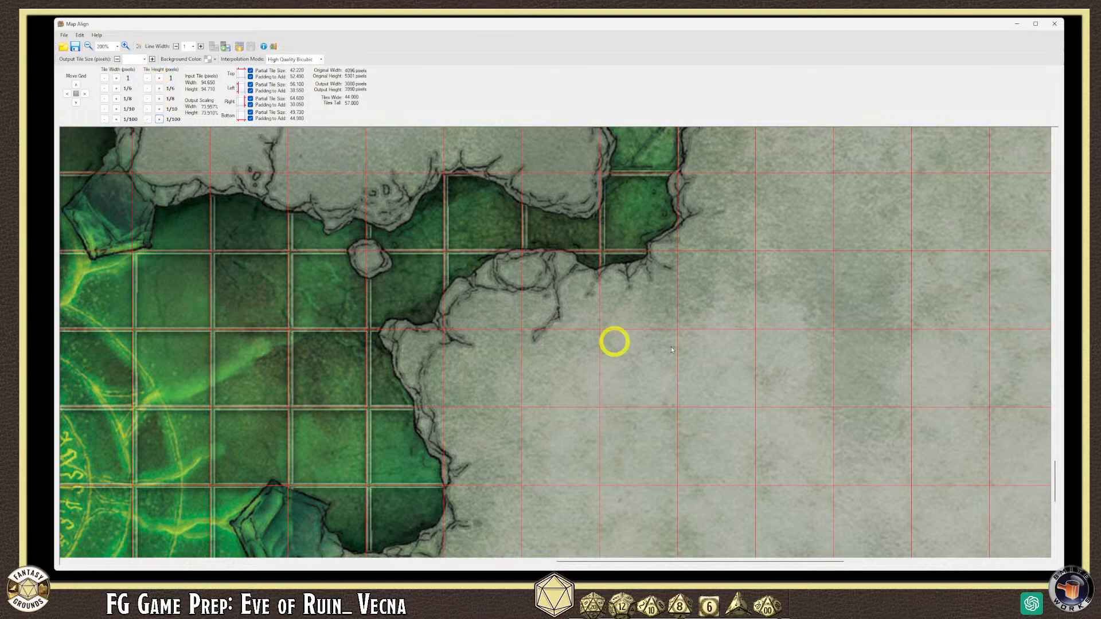
pyautogui.moveTo(1055, 487); pyautogui.dragTo(1056, 497)
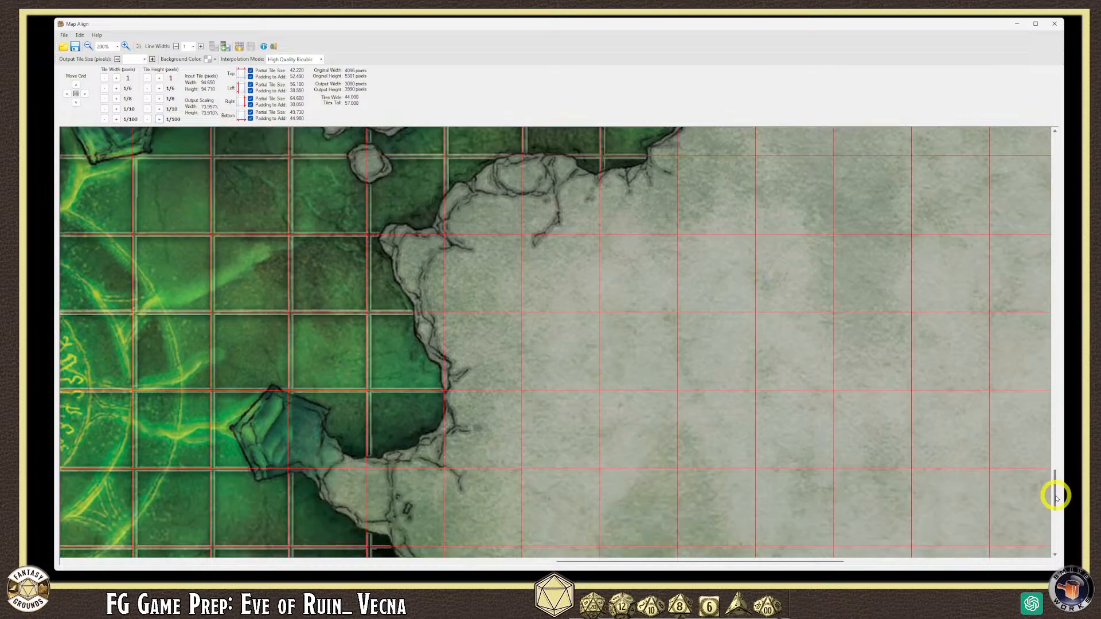
pyautogui.moveTo(1056, 497); pyautogui.dragTo(1056, 498)
pyautogui.scroll(-1, 644, 474)
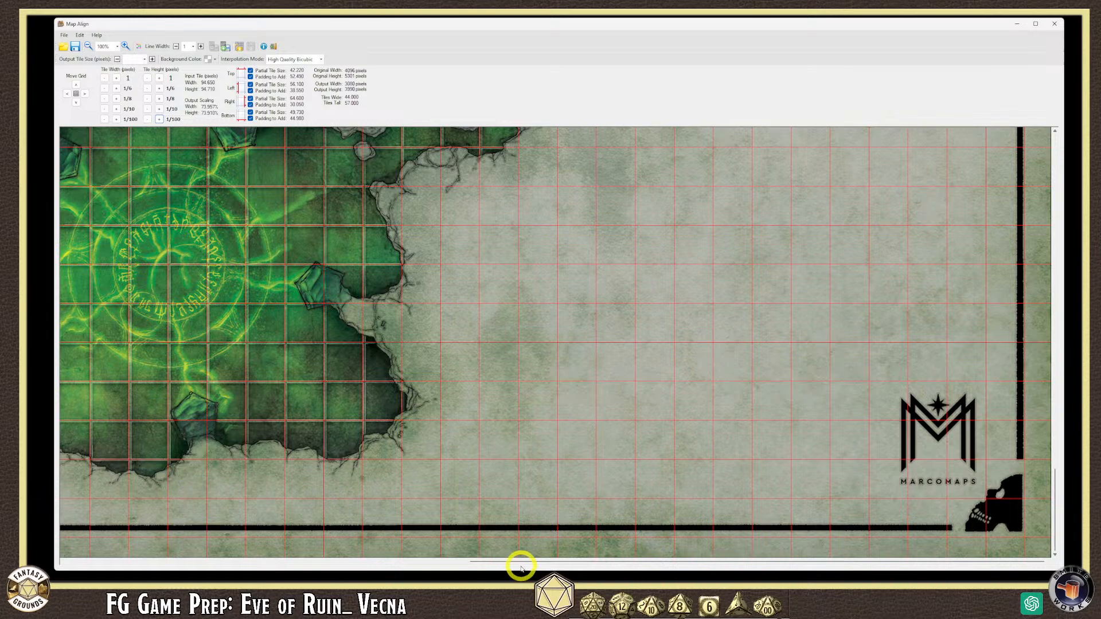
# - Look over the gridded sarcophagus chamber, then bring up the zoom level dropdown
pyautogui.moveTo(520, 565); pyautogui.dragTo(136, 559)
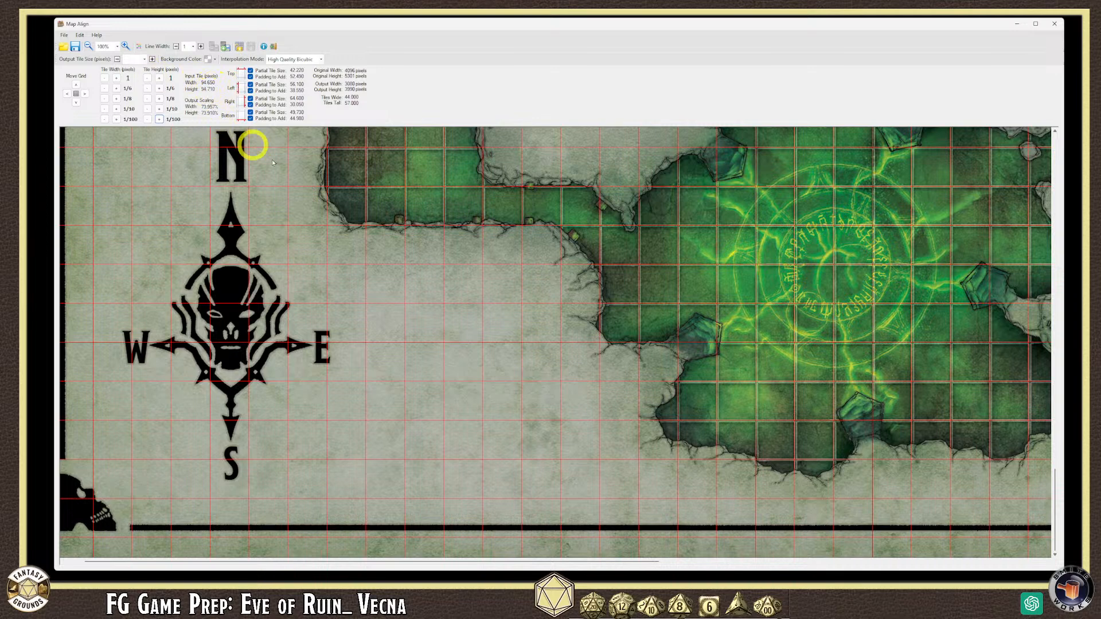
pyautogui.moveTo(1054, 481); pyautogui.dragTo(1059, 417)
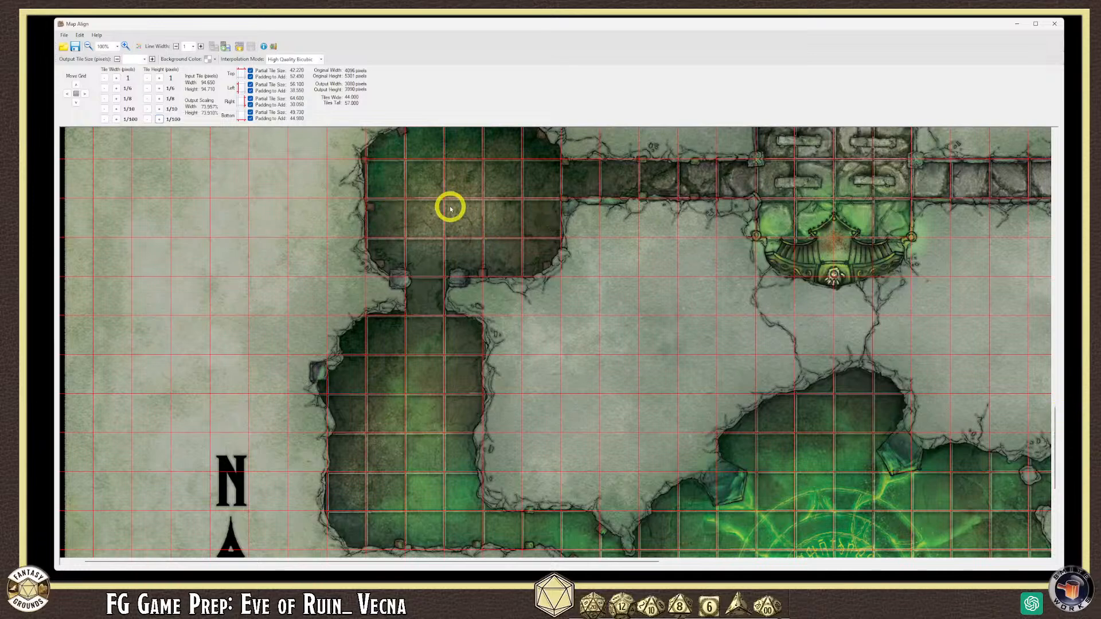
pyautogui.moveTo(1052, 422); pyautogui.dragTo(1053, 281)
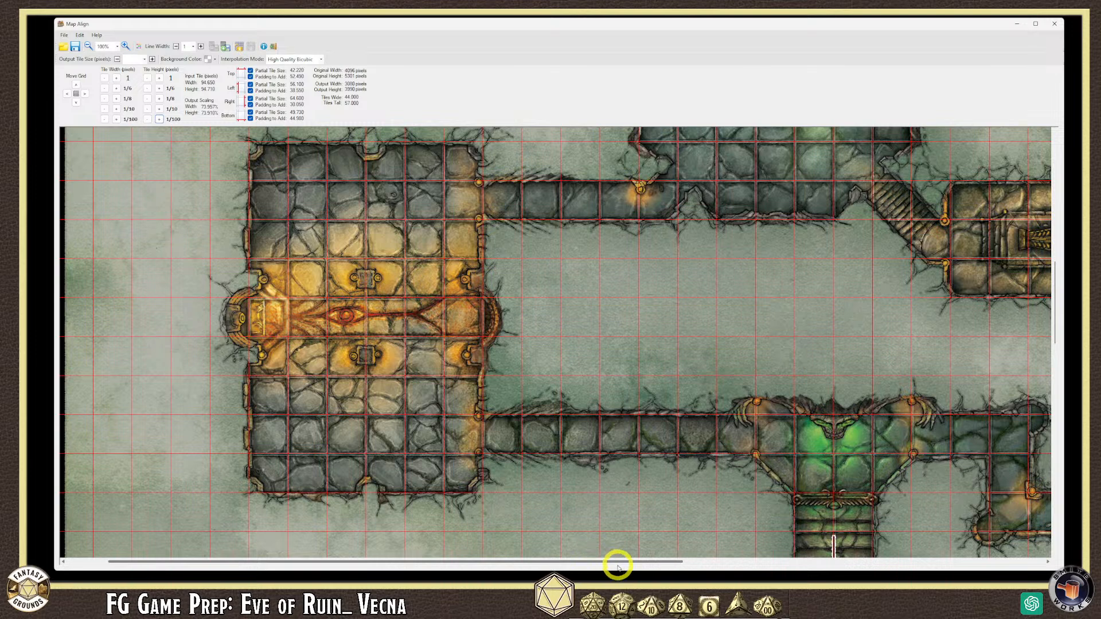
pyautogui.hscroll(1, 614, 560)
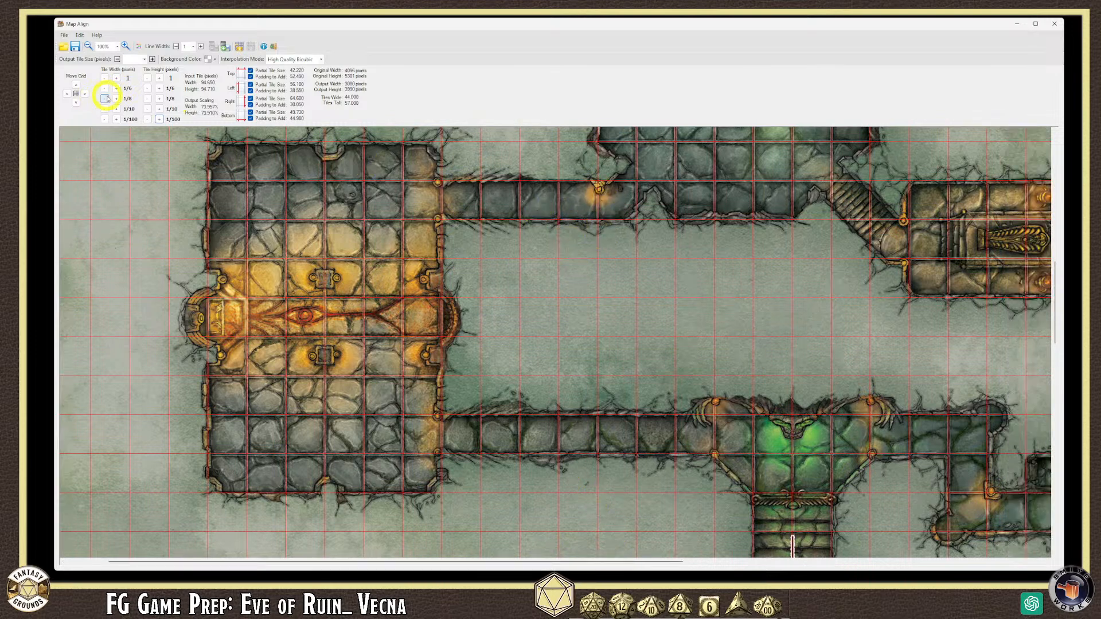
pyautogui.click(117, 47)
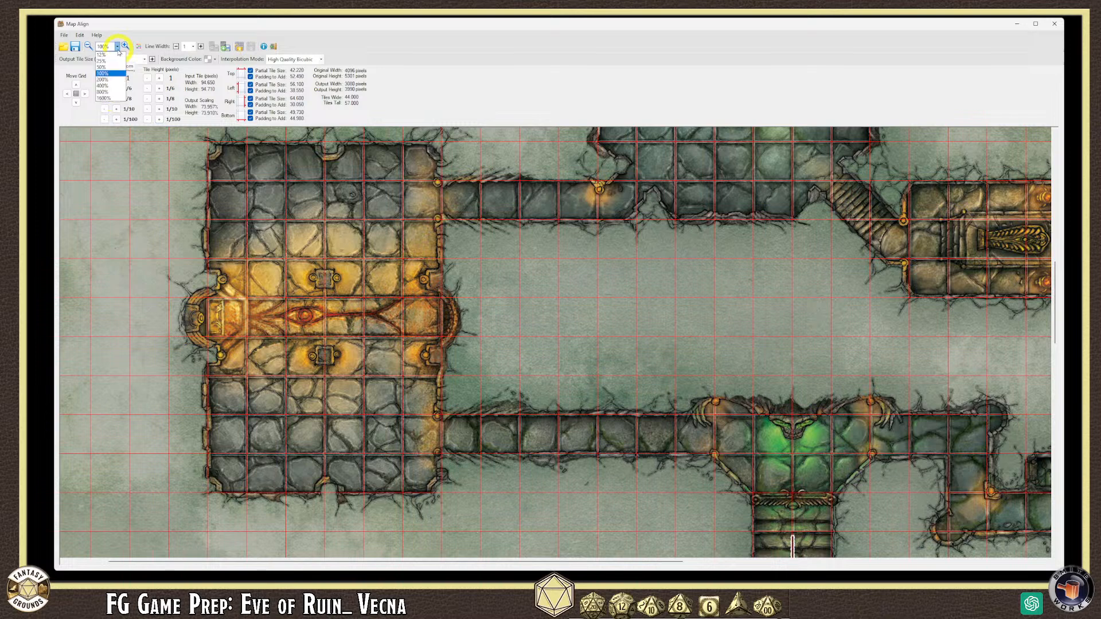
# - Zoom the map to 200% and check the red grid across the tomb and corridor squares
pyautogui.click(103, 79)
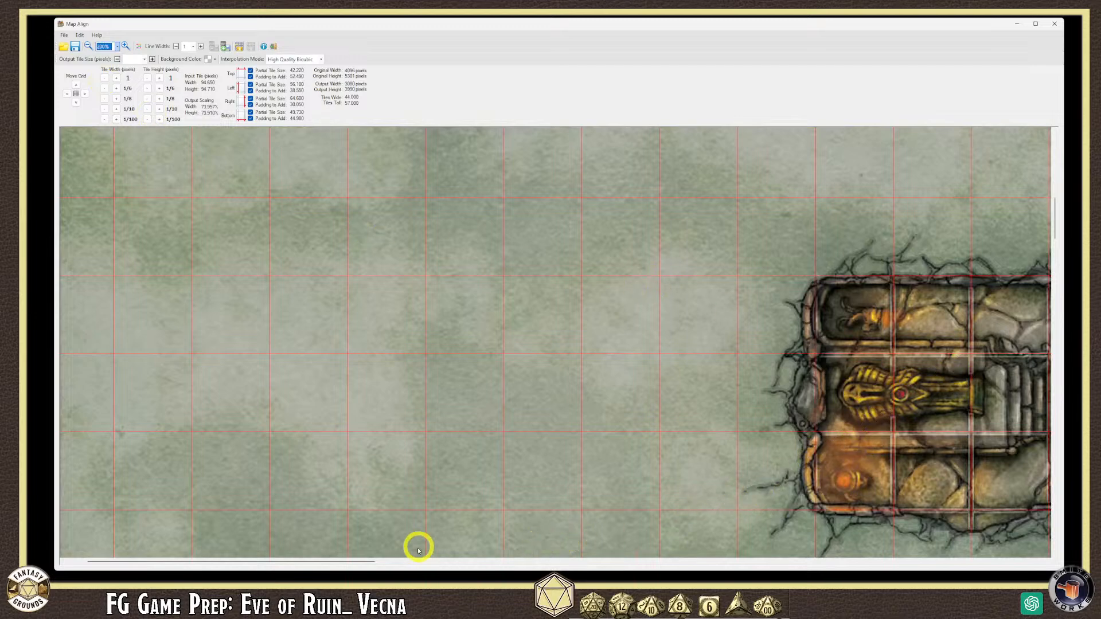
pyautogui.moveTo(359, 561); pyautogui.dragTo(435, 559)
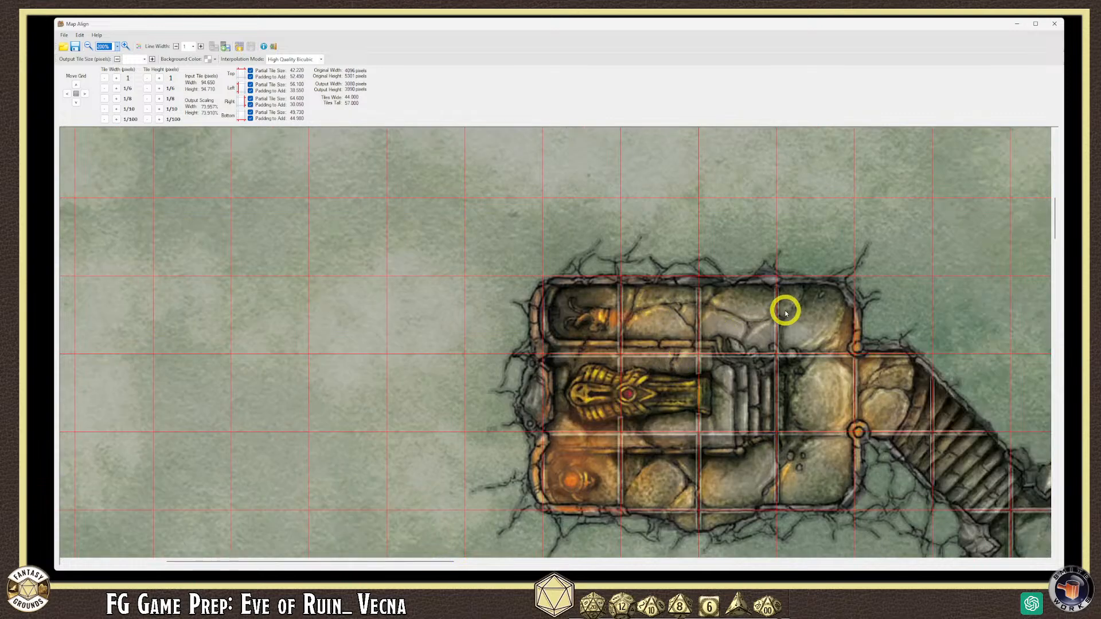
pyautogui.moveTo(1056, 216)
pyautogui.mouseDown()
pyautogui.moveTo(1054, 169)
pyautogui.moveTo(1052, 208)
pyautogui.mouseUp()
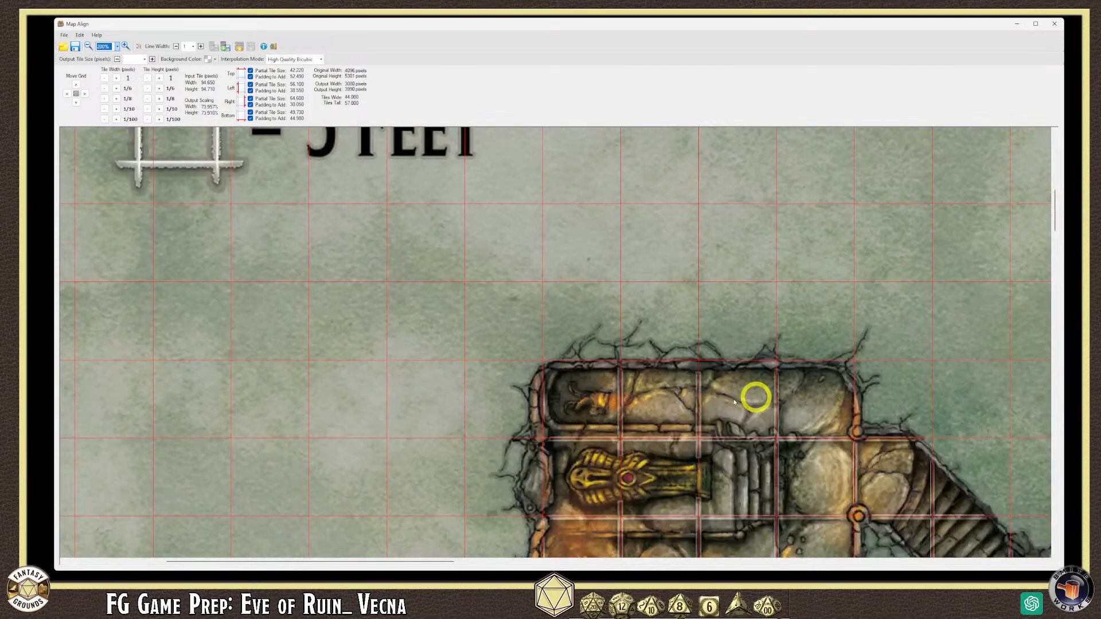
pyautogui.moveTo(287, 562); pyautogui.dragTo(208, 562)
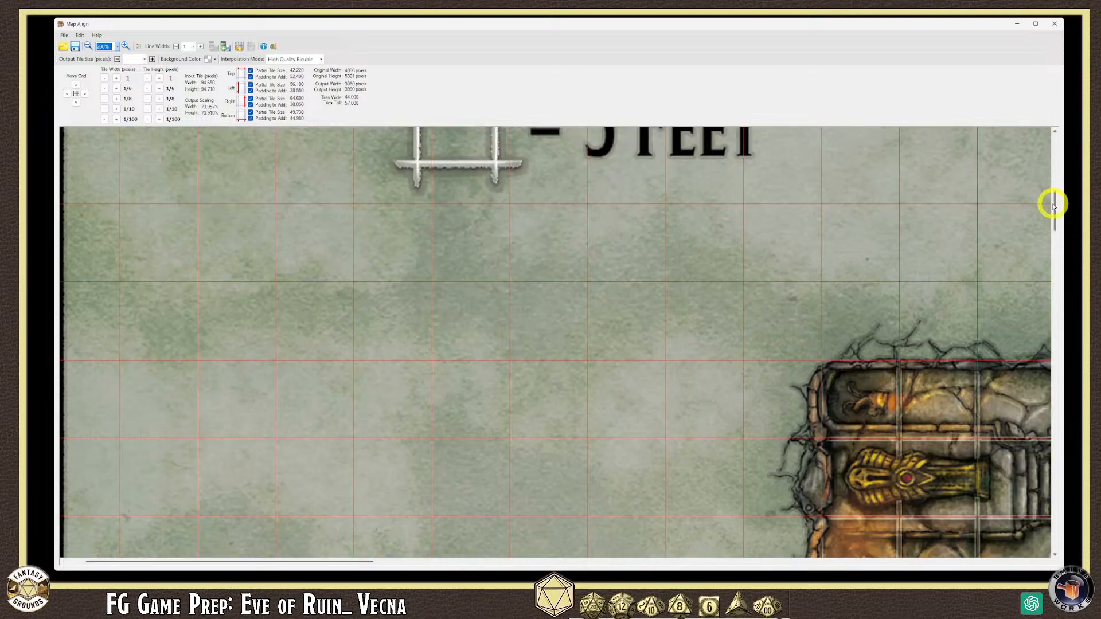
pyautogui.moveTo(1055, 216); pyautogui.dragTo(1007, 285)
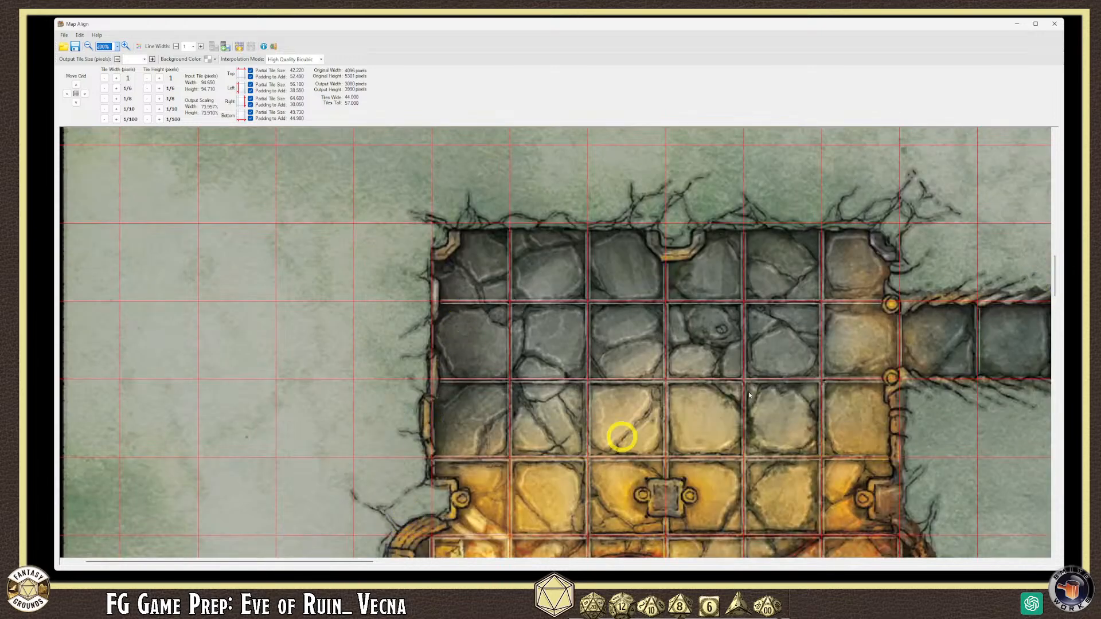
pyautogui.scroll(-3, 1057, 287)
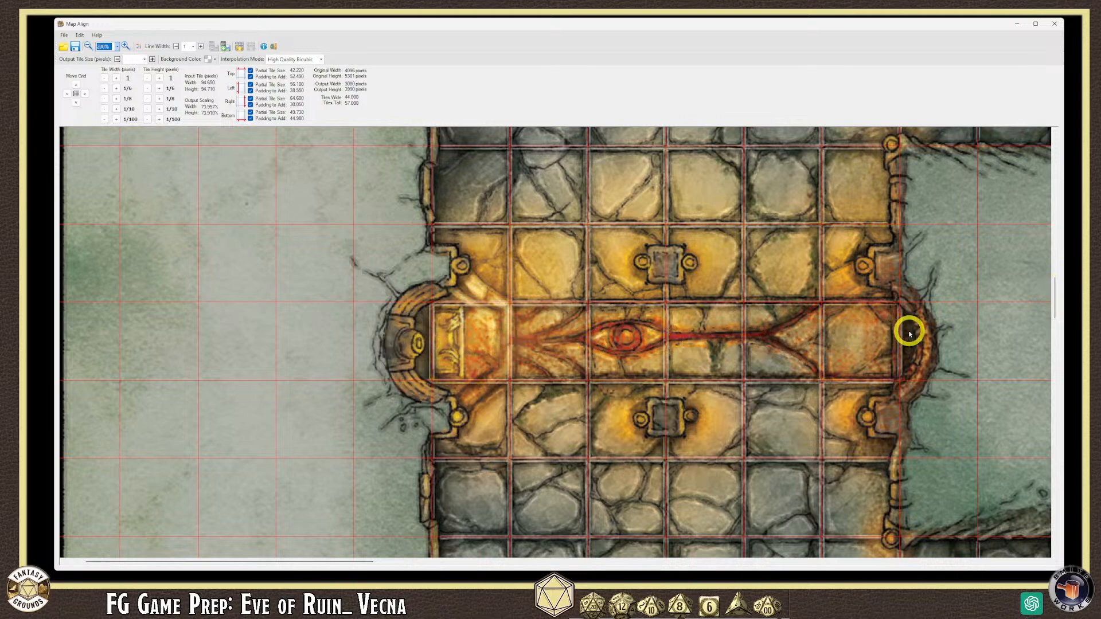
pyautogui.moveTo(363, 562); pyautogui.dragTo(485, 565)
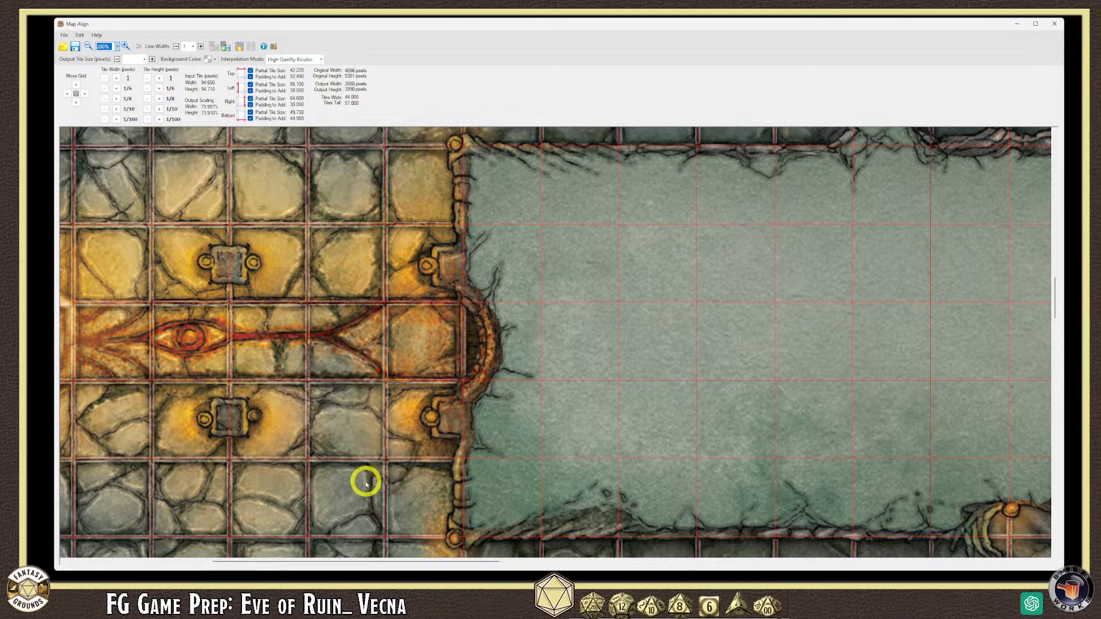
pyautogui.moveTo(449, 564); pyautogui.dragTo(614, 561)
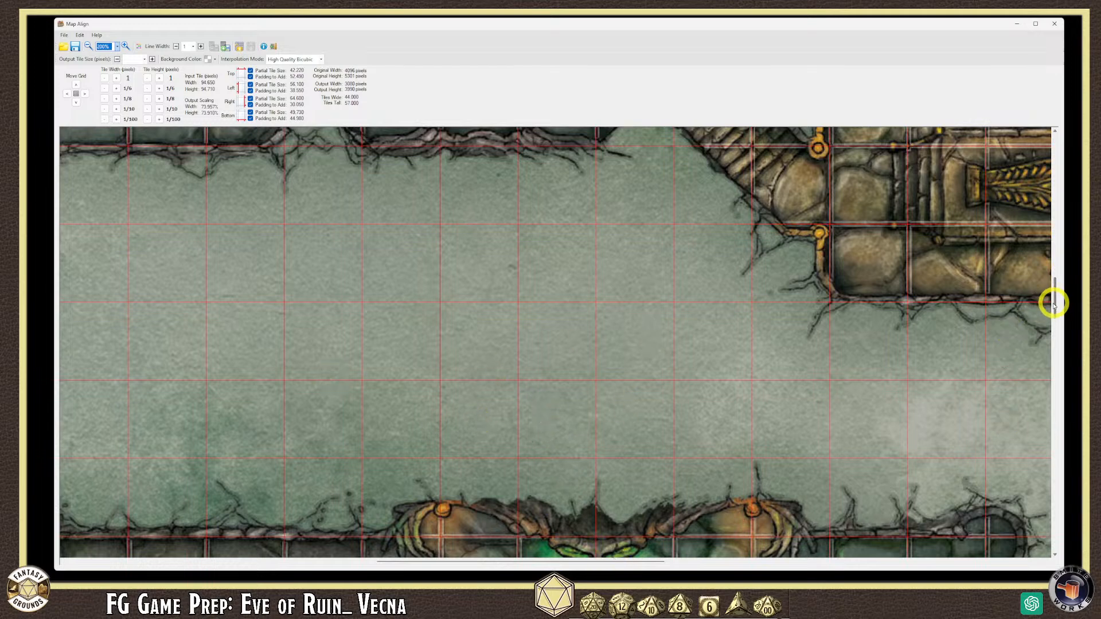
pyautogui.moveTo(1057, 303); pyautogui.dragTo(1057, 323)
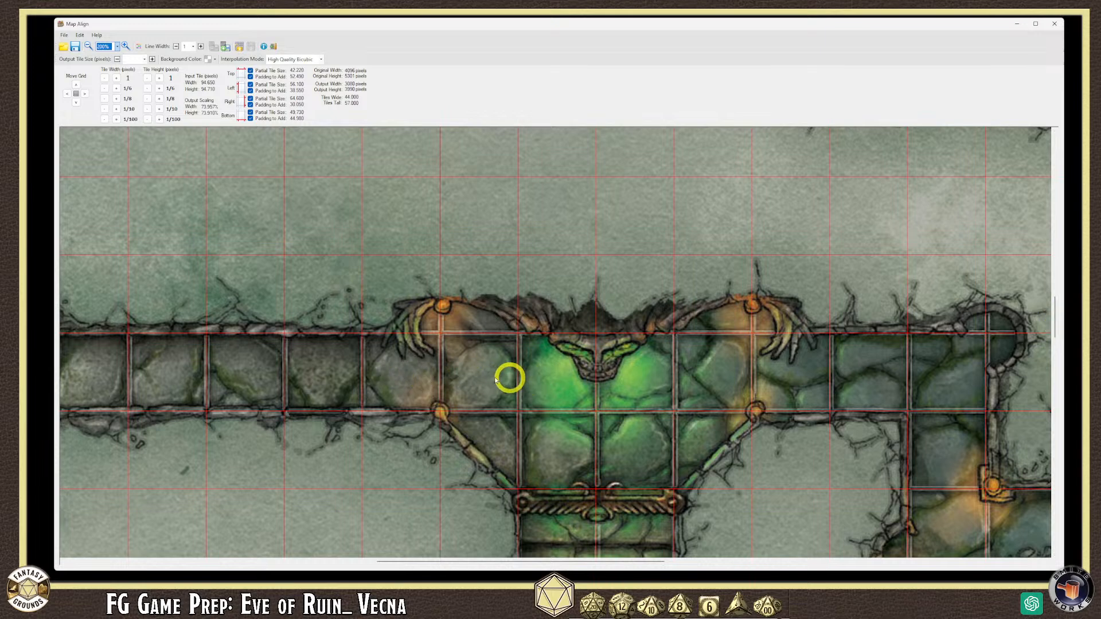
# - Raise the tile width 0.1 to 94.750 and verify the fit across the amber-lit hall and corridors
pyautogui.click(117, 109)
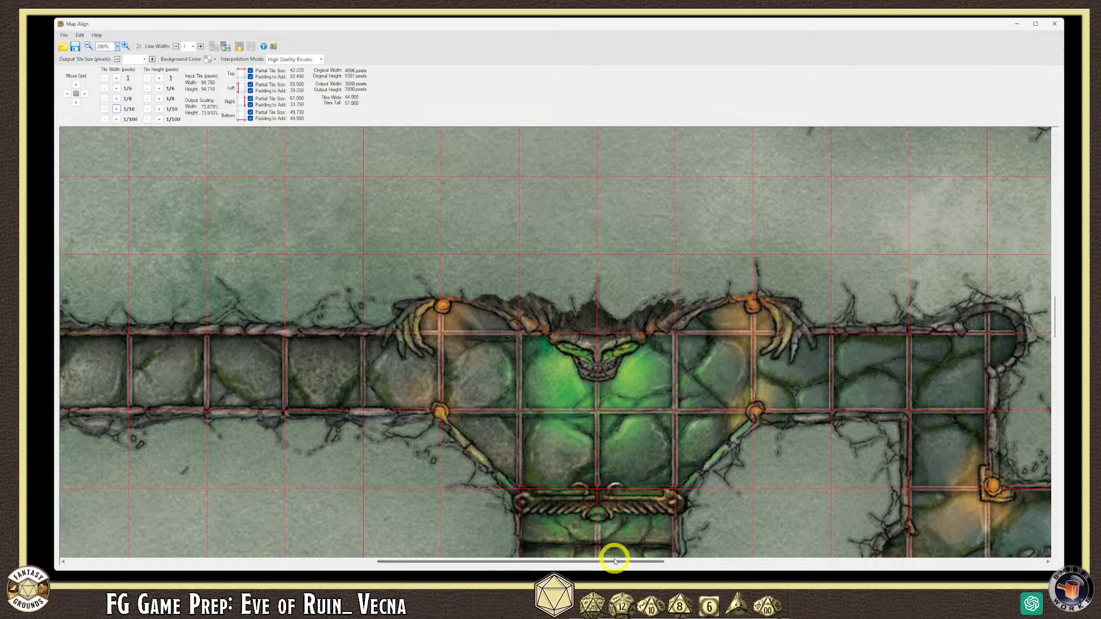
pyautogui.moveTo(617, 562); pyautogui.dragTo(665, 564)
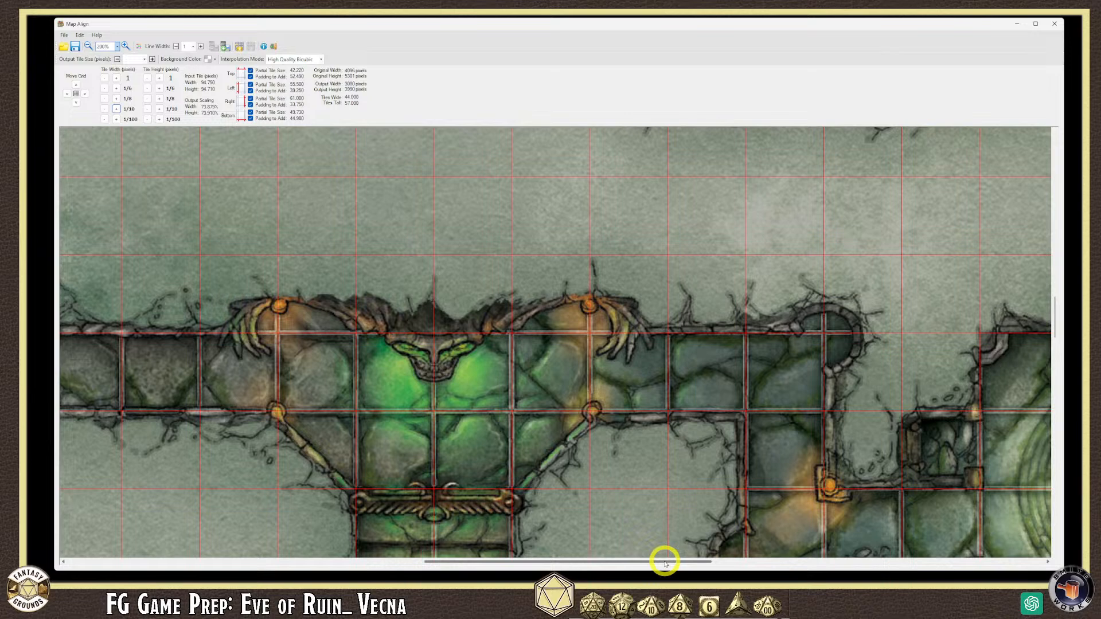
pyautogui.moveTo(688, 561); pyautogui.dragTo(711, 565)
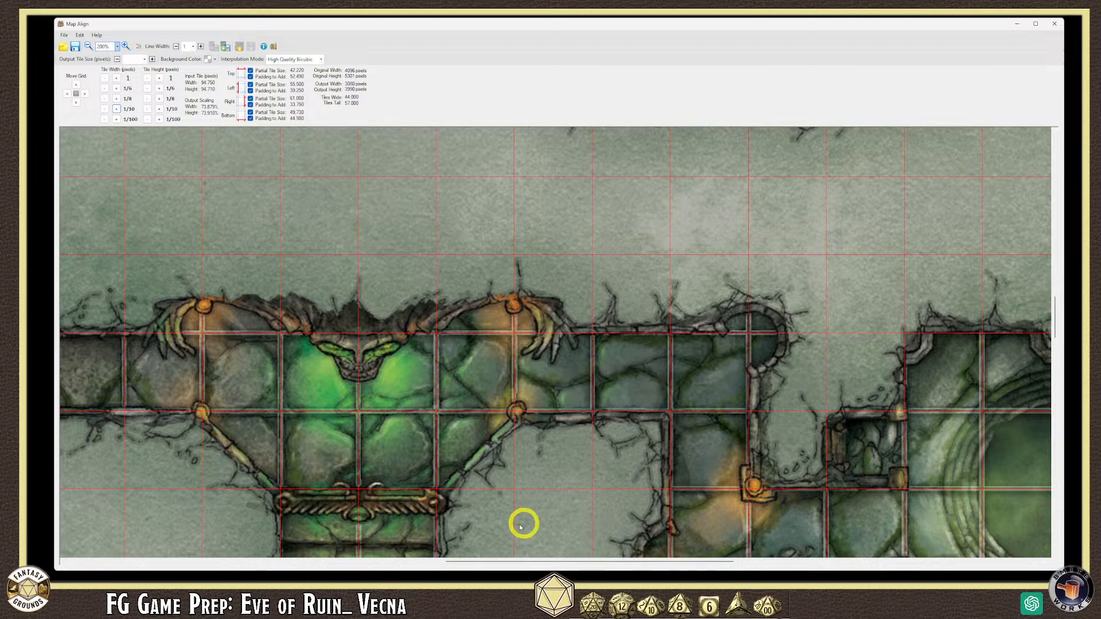
pyautogui.moveTo(535, 561); pyautogui.dragTo(617, 561)
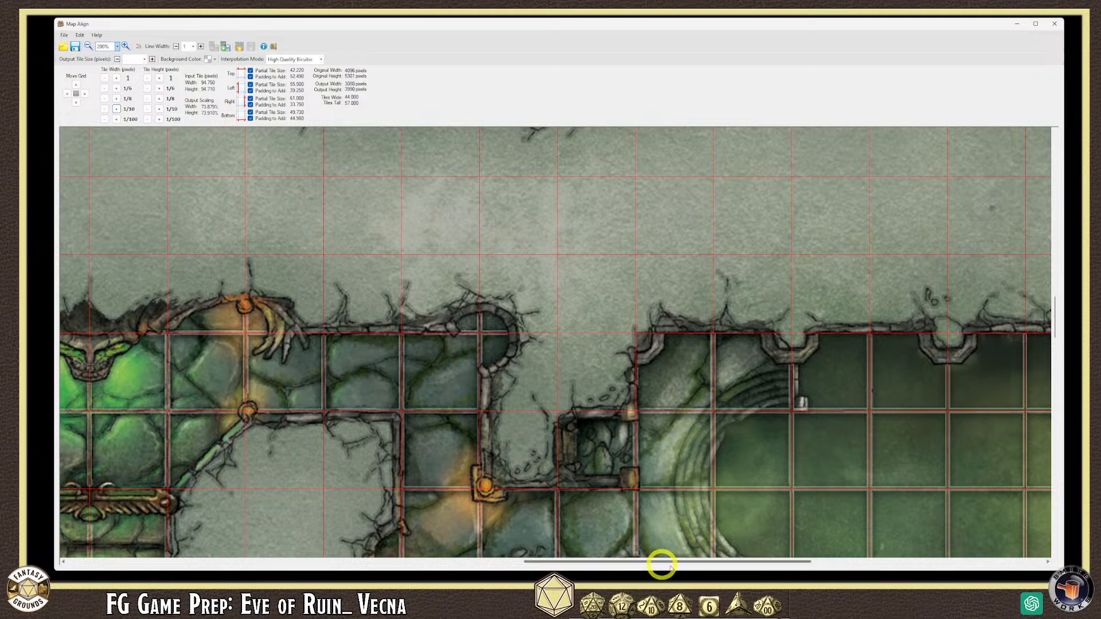
pyautogui.moveTo(692, 566); pyautogui.dragTo(887, 556)
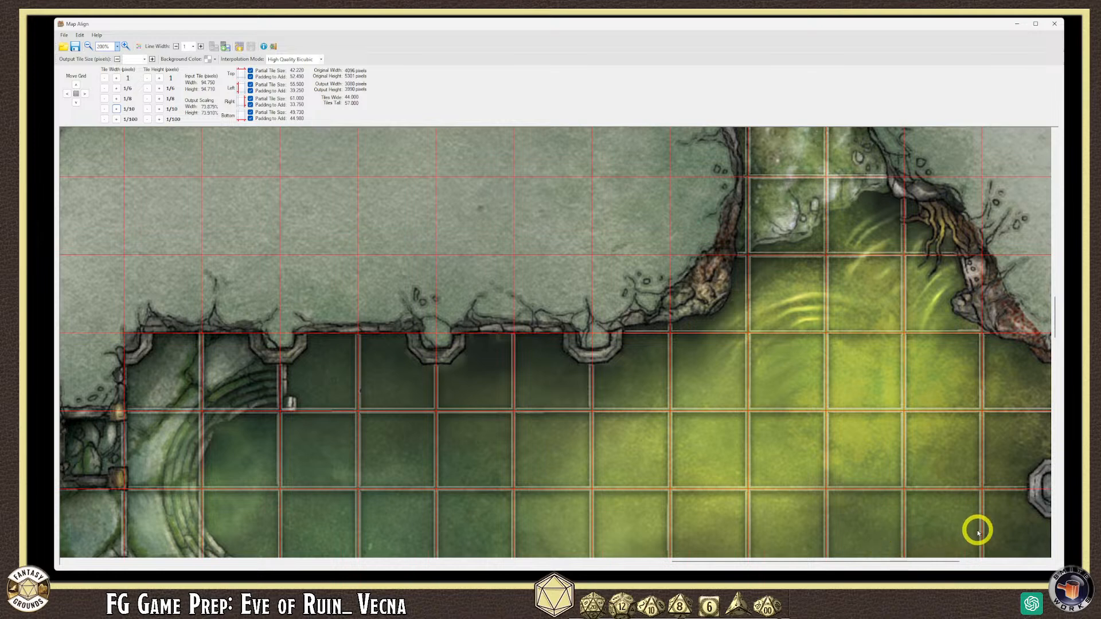
pyautogui.moveTo(913, 560); pyautogui.dragTo(936, 557)
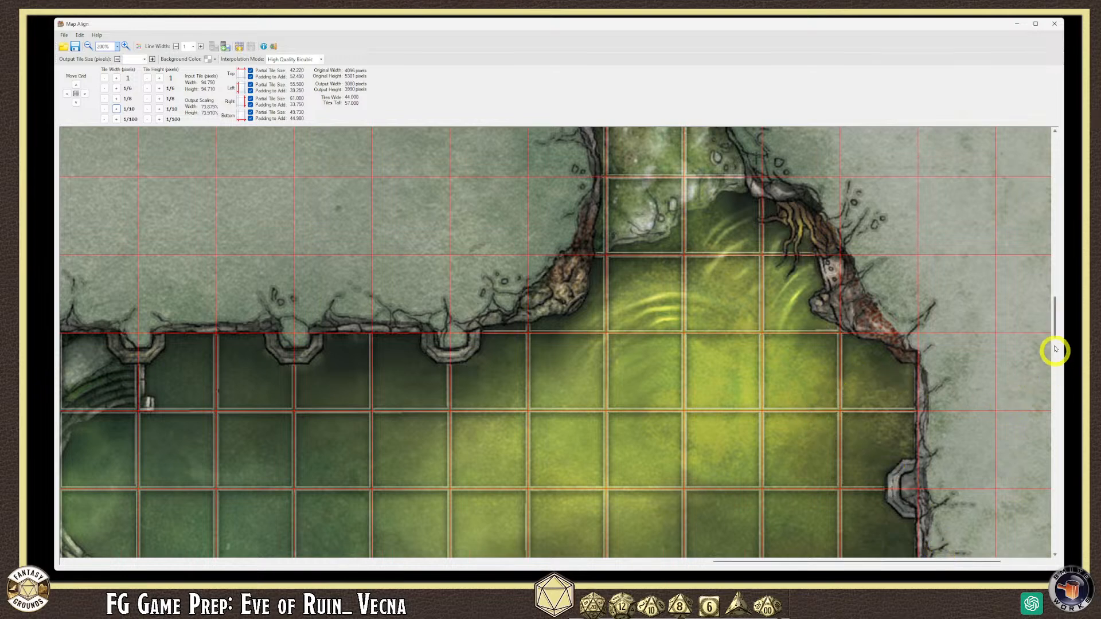
pyautogui.moveTo(1051, 319)
pyautogui.mouseDown()
pyautogui.moveTo(1057, 353)
pyautogui.moveTo(1037, 315)
pyautogui.mouseUp()
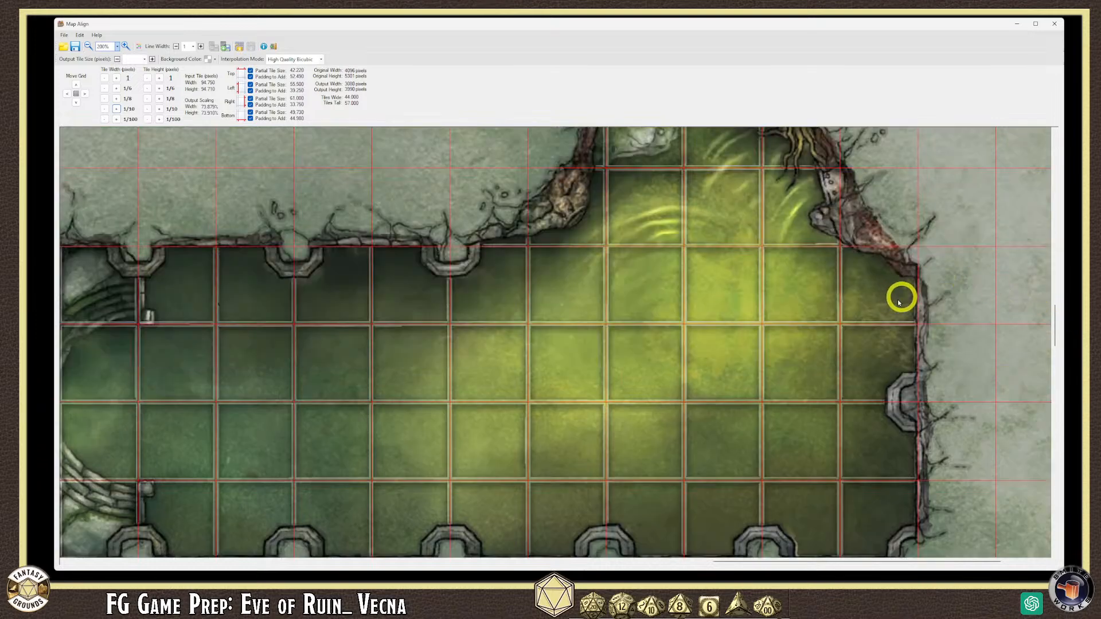
pyautogui.moveTo(759, 559); pyautogui.dragTo(411, 570)
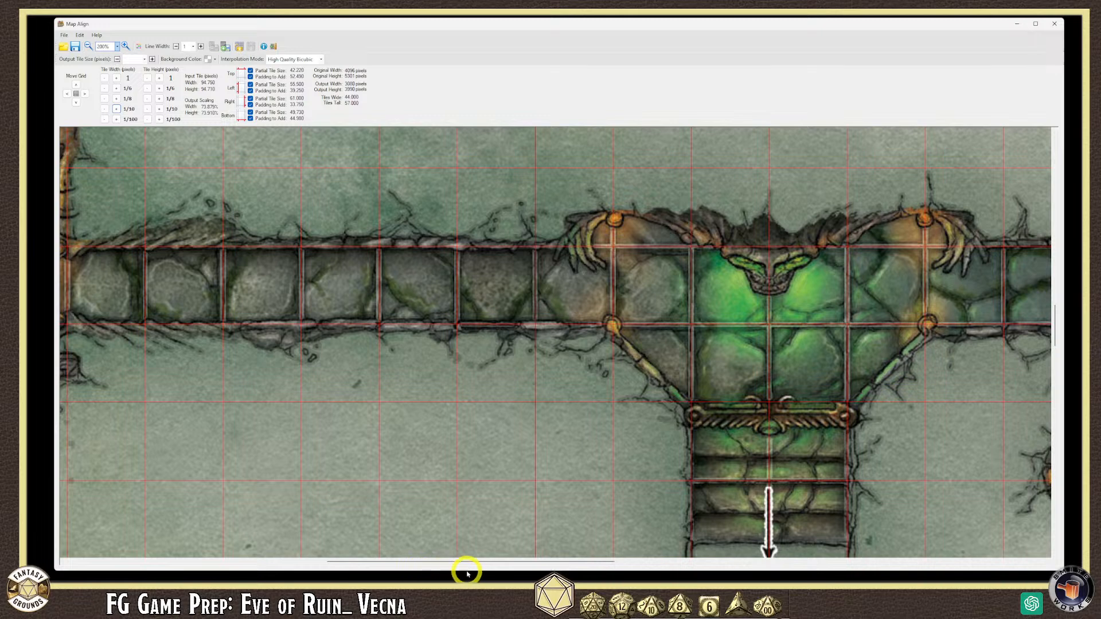
pyautogui.moveTo(405, 565); pyautogui.dragTo(233, 567)
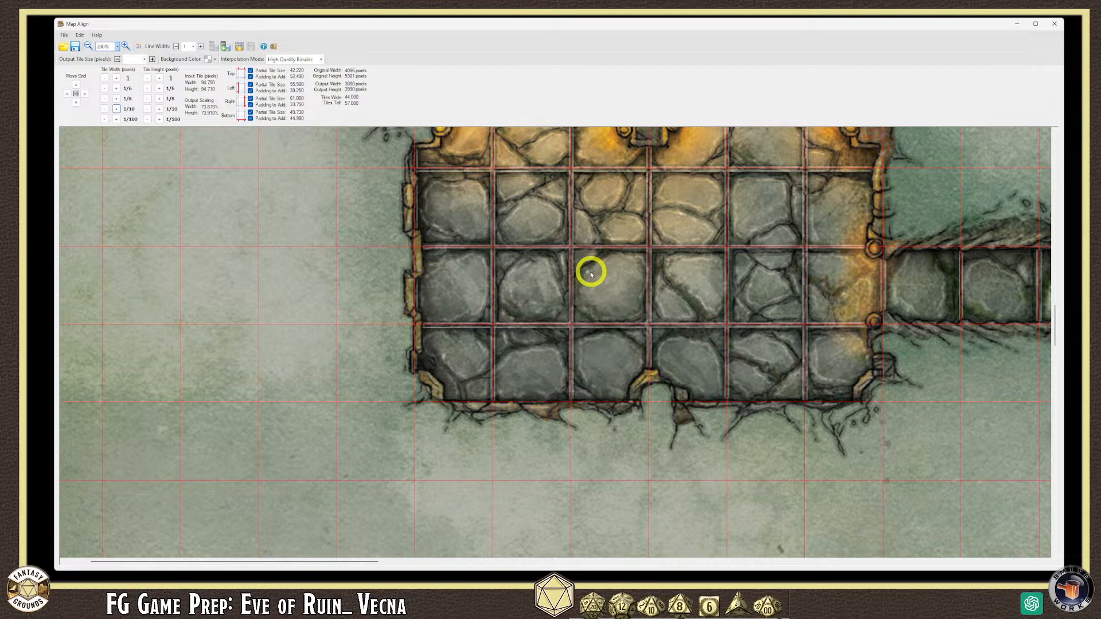
pyautogui.scroll(-1, 563, 261)
pyautogui.scroll(-1, 563, 261)
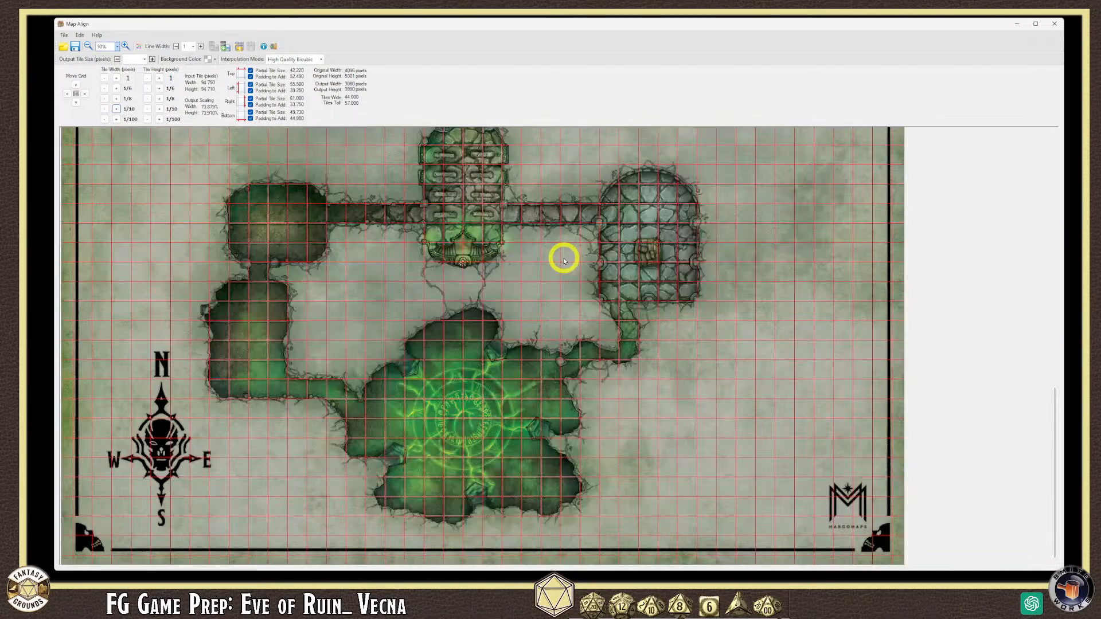
pyautogui.scroll(1, 255, 258)
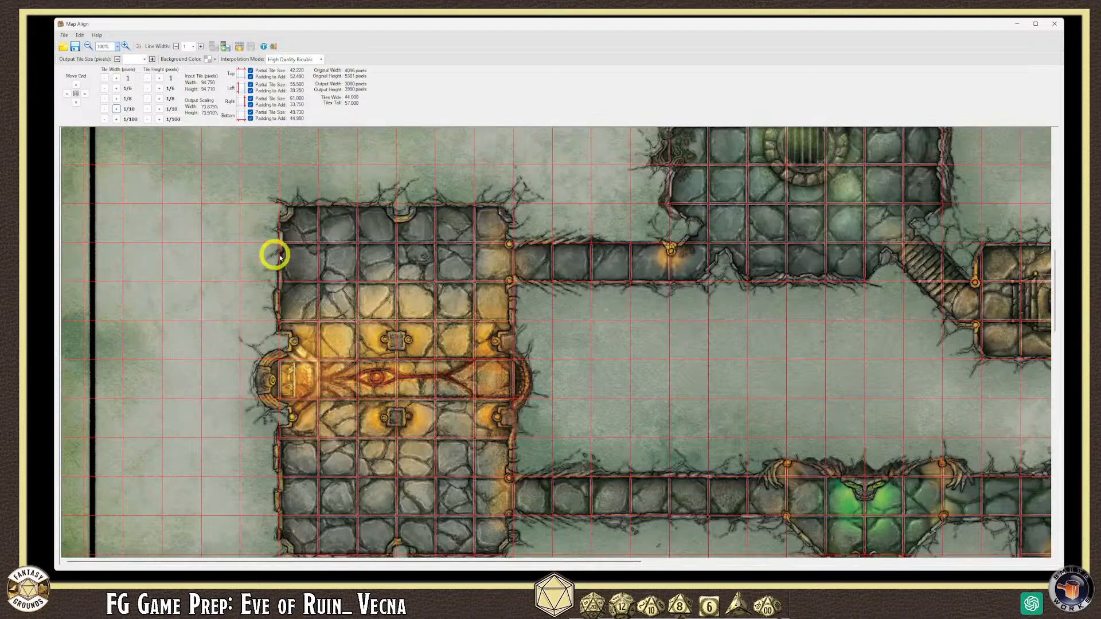
pyautogui.scroll(-1, 308, 252)
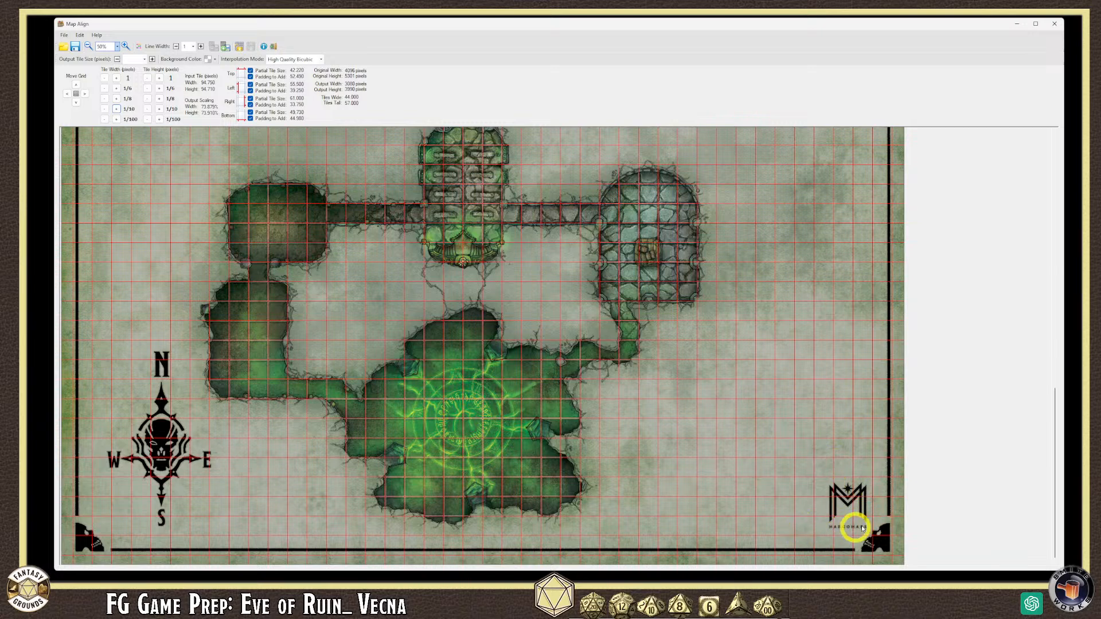
# - Start saving the map as an image named Map_Catacombs_Eldritch_Eye
pyautogui.click(68, 36)
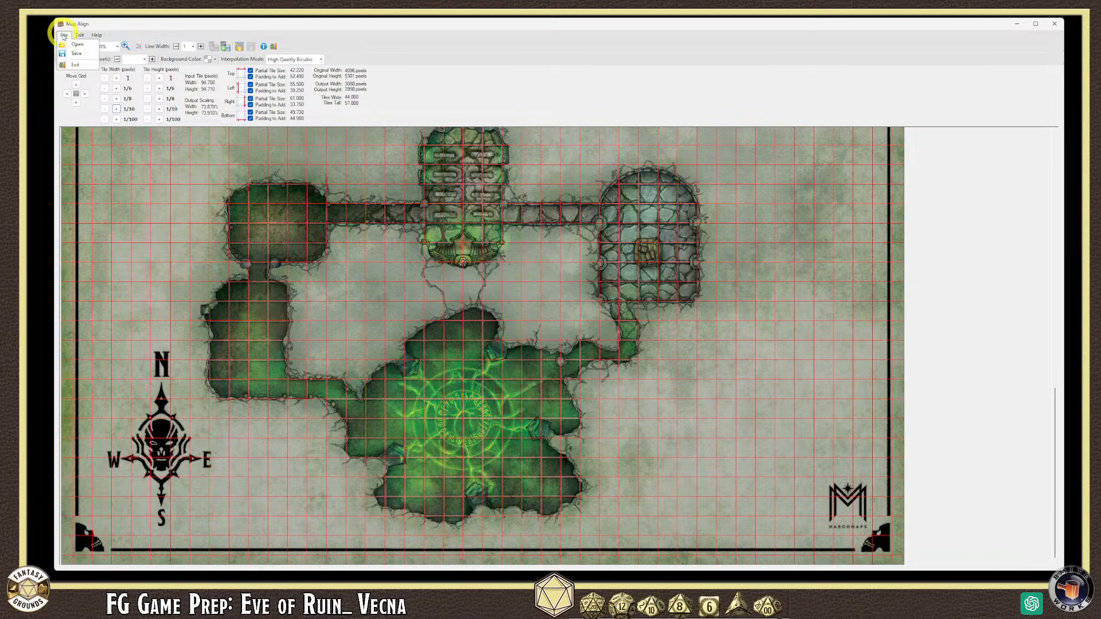
pyautogui.click(70, 54)
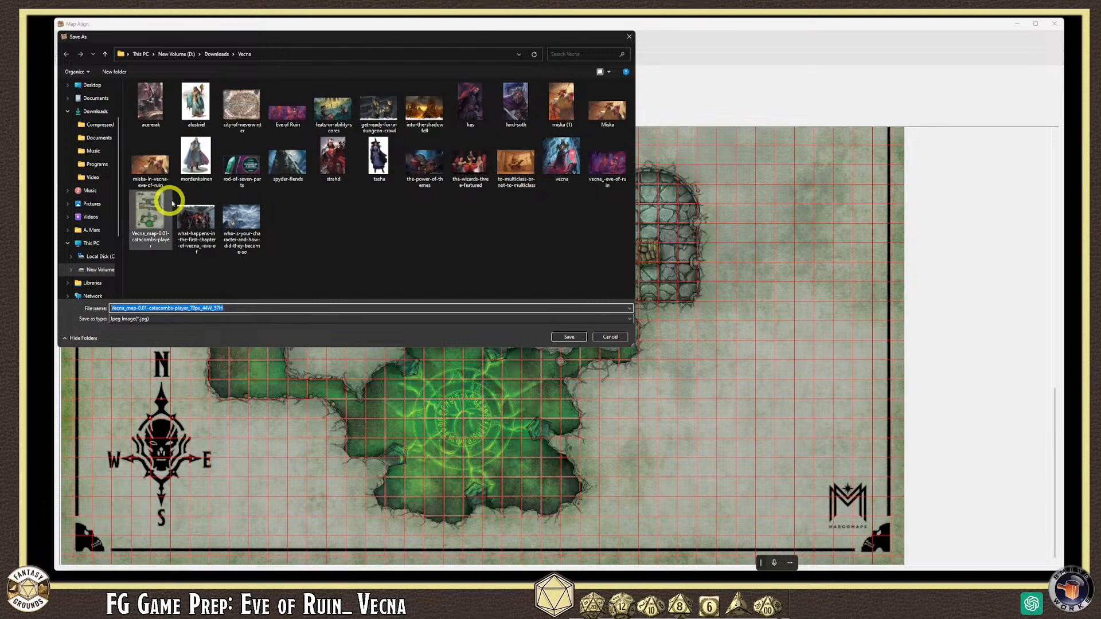
pyautogui.click(152, 211)
pyautogui.moveTo(205, 310); pyautogui.dragTo(23, 307)
pyautogui.write('Map_Ven')
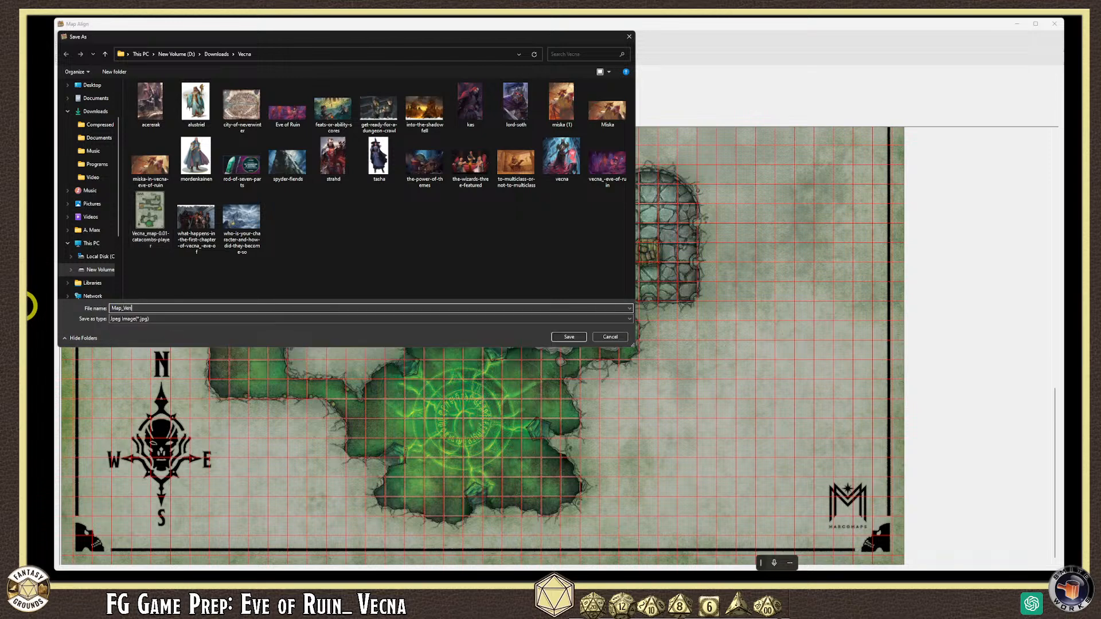
pyautogui.press('BackSpace')
pyautogui.press('BackSpace')
pyautogui.press('BackSpace')
pyautogui.write('Ve')
pyautogui.press('BackSpace')
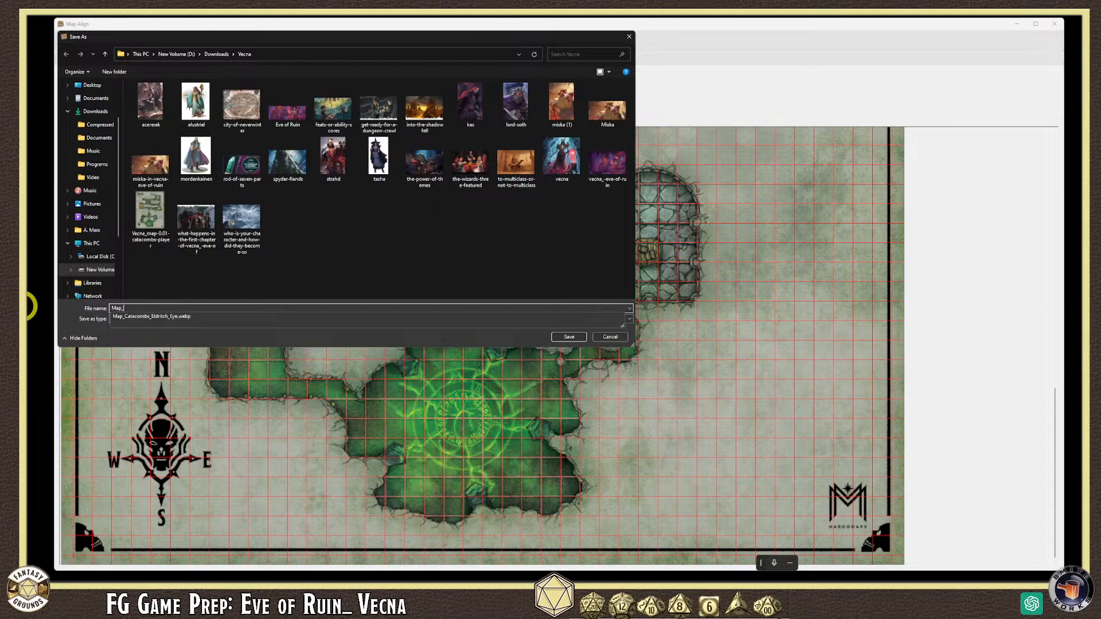
pyautogui.click(150, 316)
# - Change the extension to .png, pick Png Image as the file type, and save
pyautogui.click(208, 308)
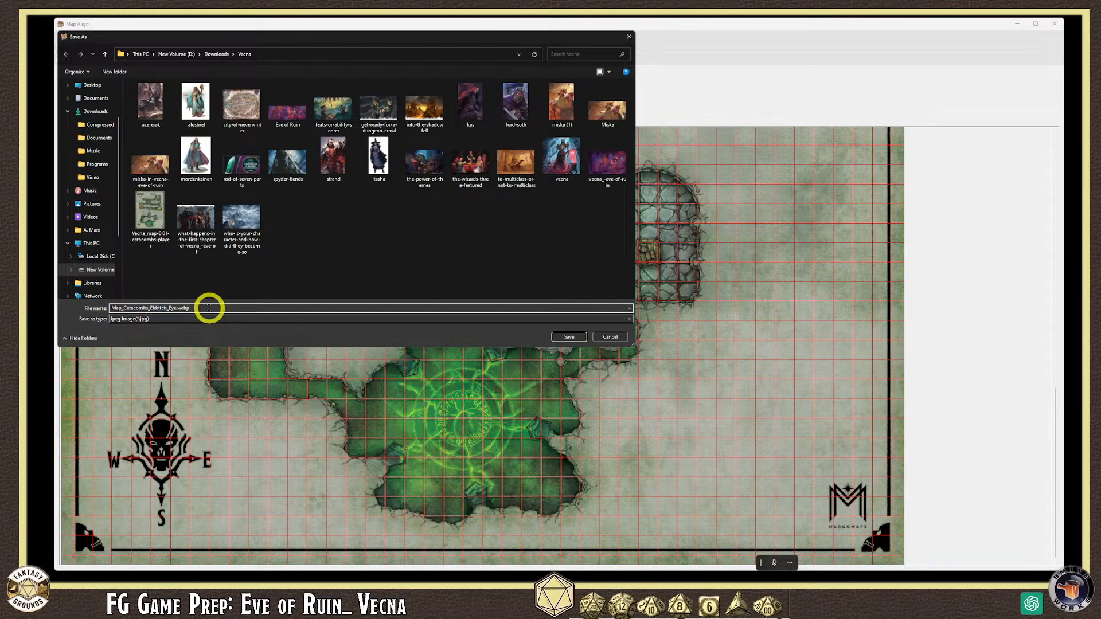
pyautogui.press('BackSpace')
pyautogui.press('BackSpace')
pyautogui.press('BackSpace')
pyautogui.press('BackSpace')
pyautogui.write('pn')
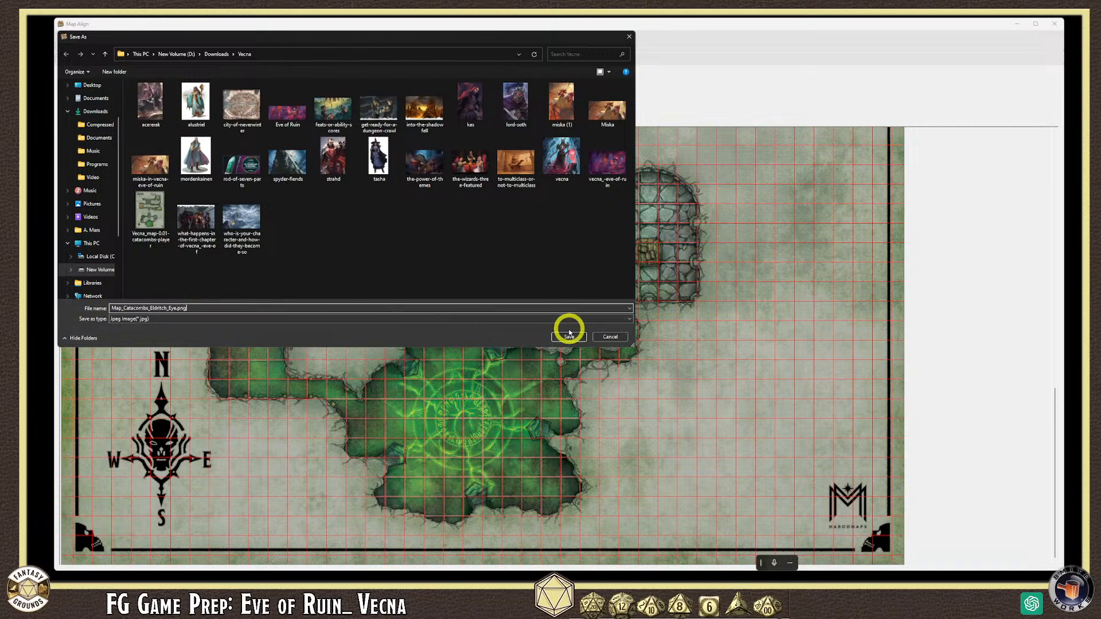
pyautogui.write('g')
pyautogui.click(322, 318)
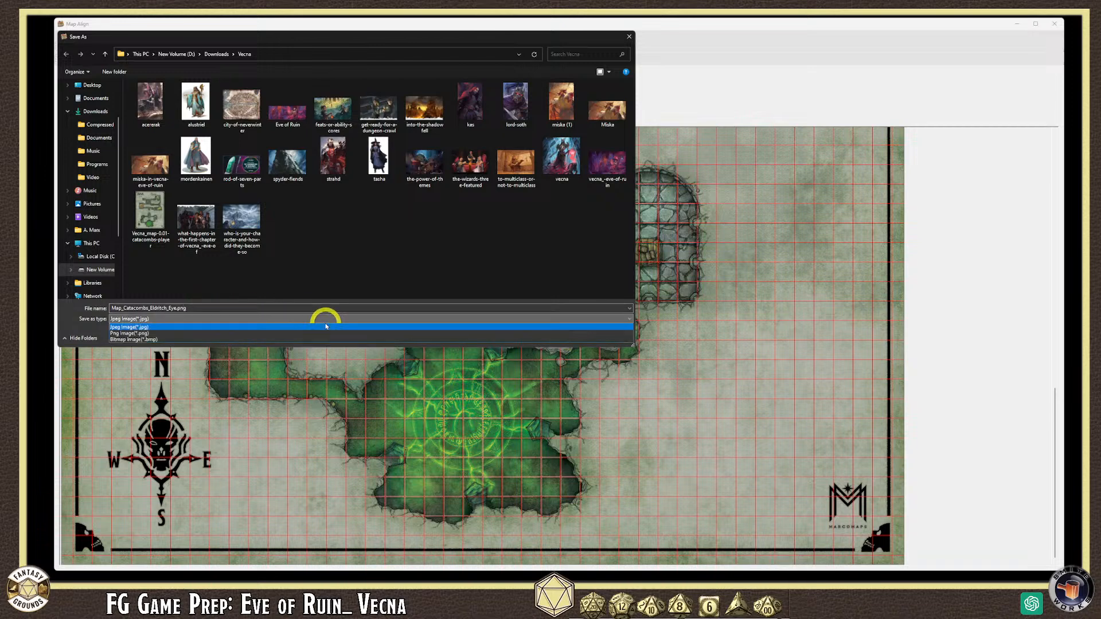
pyautogui.click(219, 336)
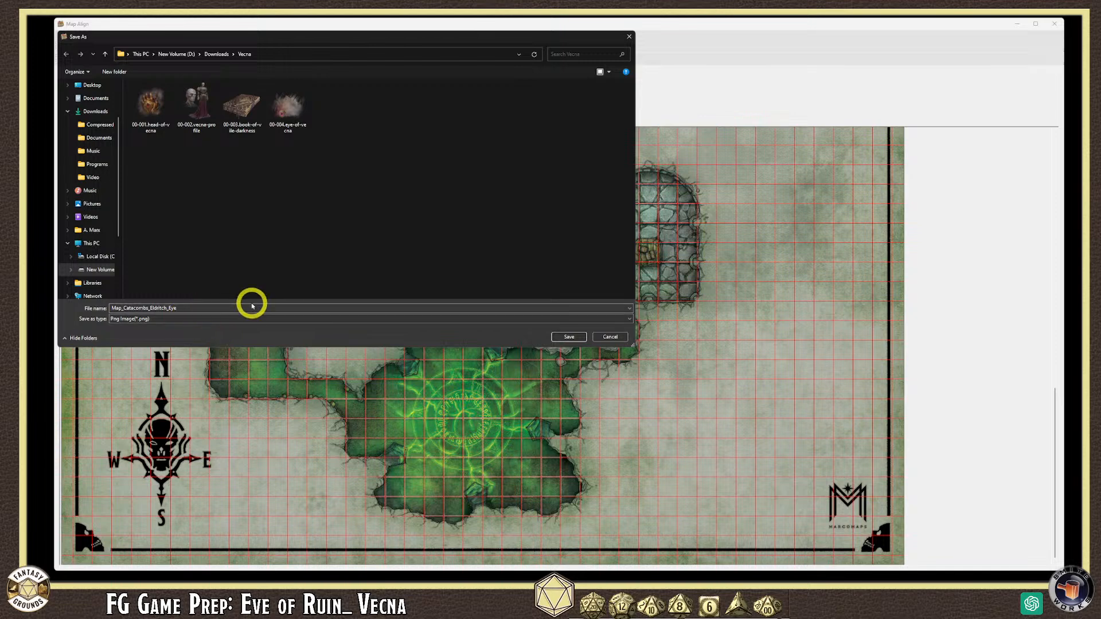
pyautogui.click(564, 337)
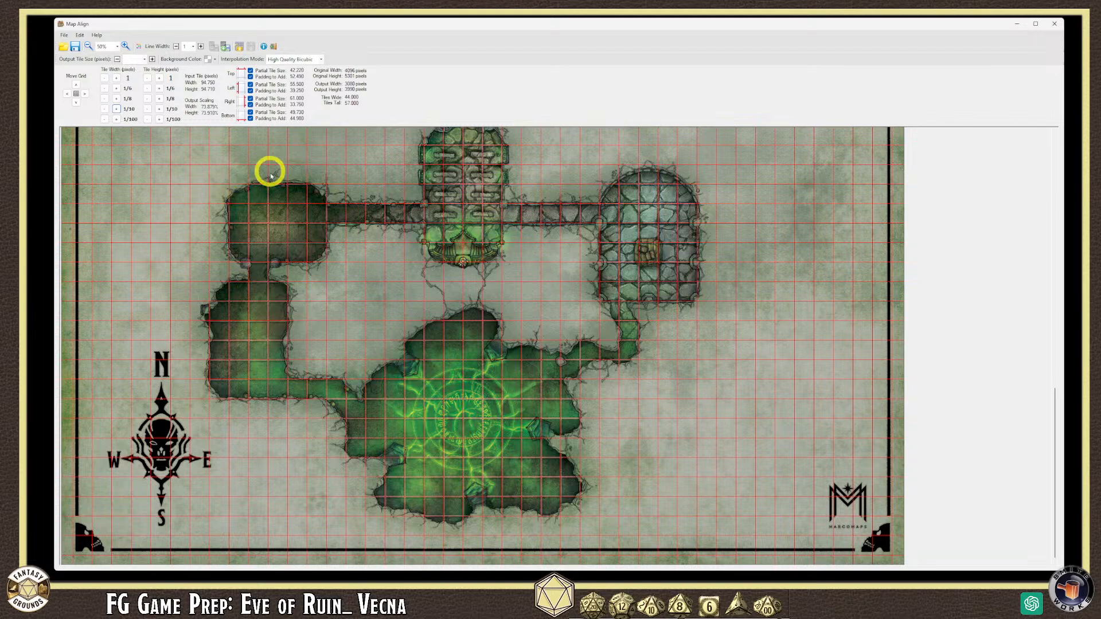
pyautogui.scroll(-1, 295, 317)
pyautogui.scroll(-1, 295, 317)
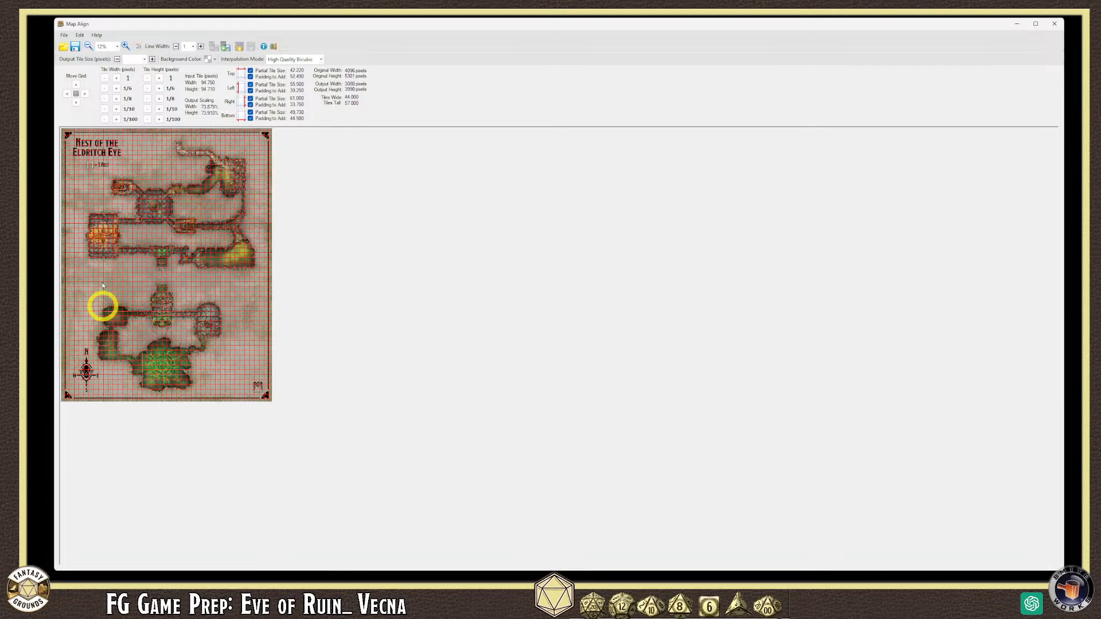
# - Exit Map Align and close the catacomb map image window in Fantasy Grounds
pyautogui.click(64, 36)
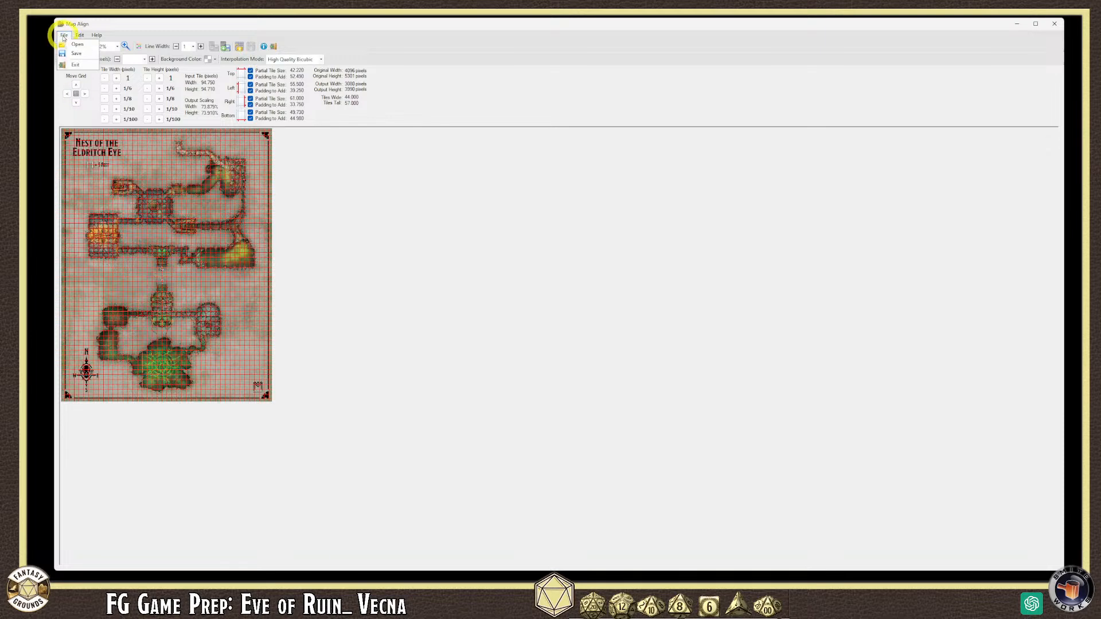
pyautogui.click(69, 65)
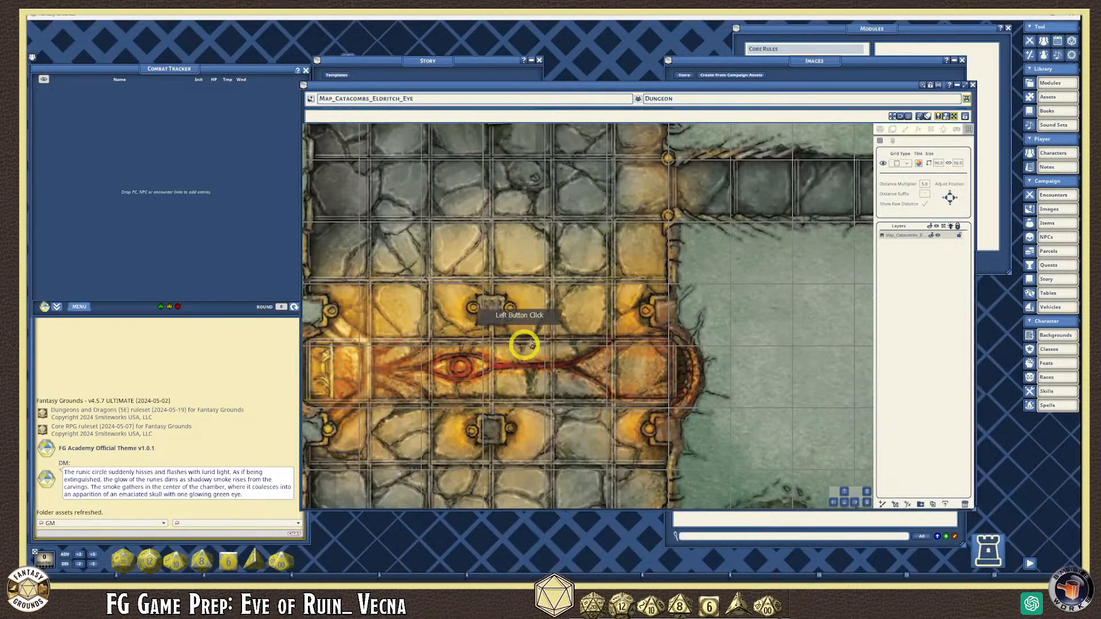
pyautogui.scroll(-5, 543, 335)
pyautogui.scroll(-2, 551, 337)
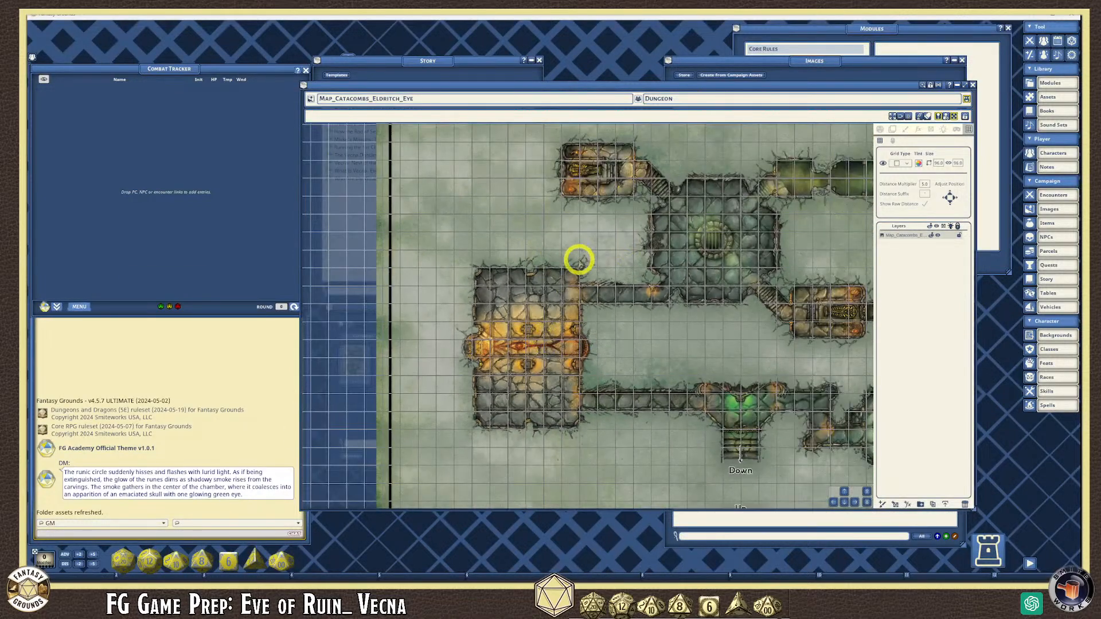
pyautogui.scroll(2, 595, 267)
pyautogui.scroll(-1, 594, 270)
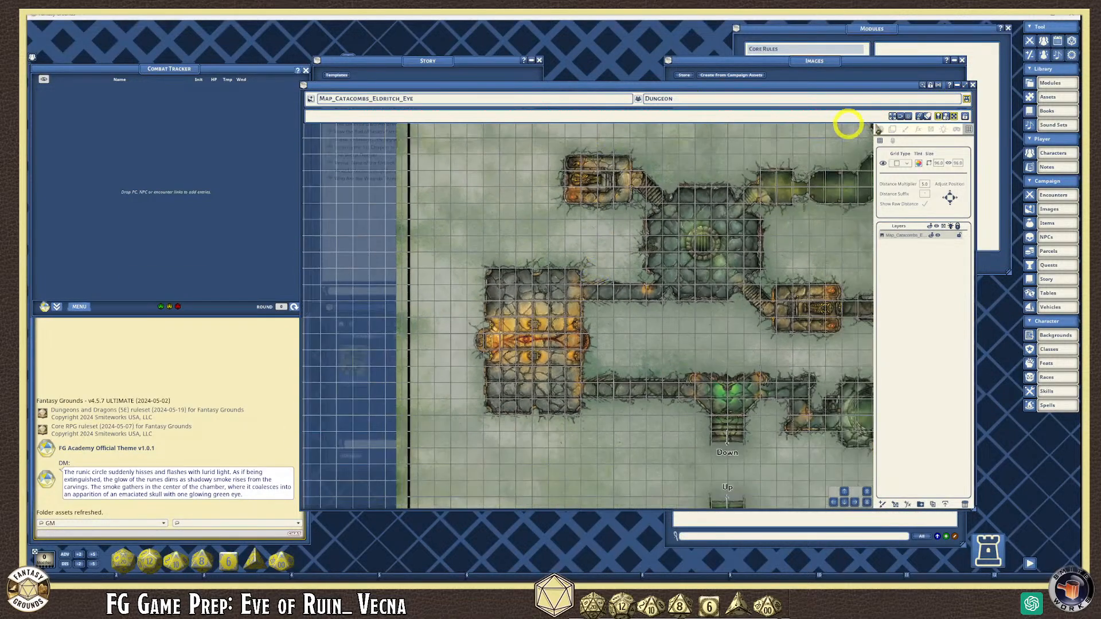
pyautogui.click(973, 87)
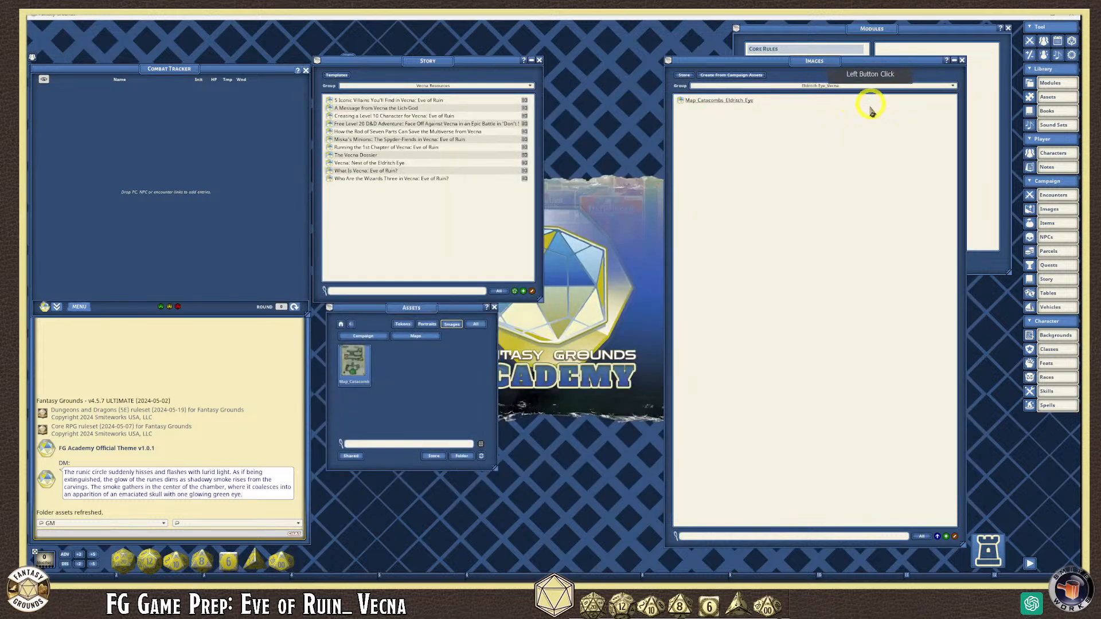
# - Delete the old Map_Catacombs_Eldritch_Eye file from the campaign's images\Maps folder on disk
pyautogui.click(461, 457)
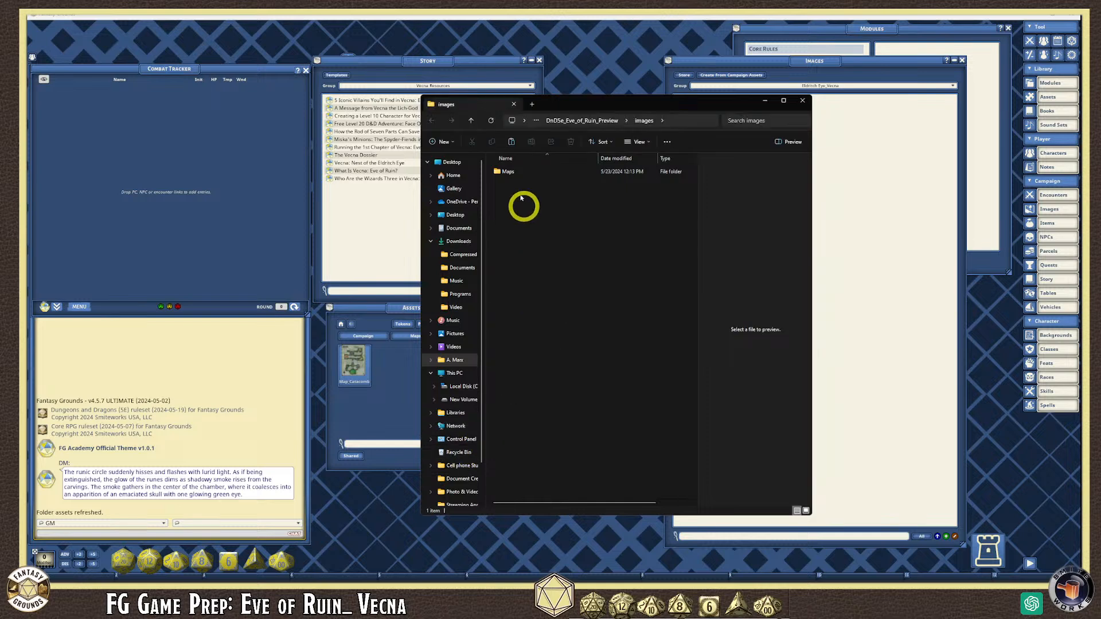
pyautogui.click(510, 173)
pyautogui.doubleClick(510, 173)
pyautogui.click(512, 180)
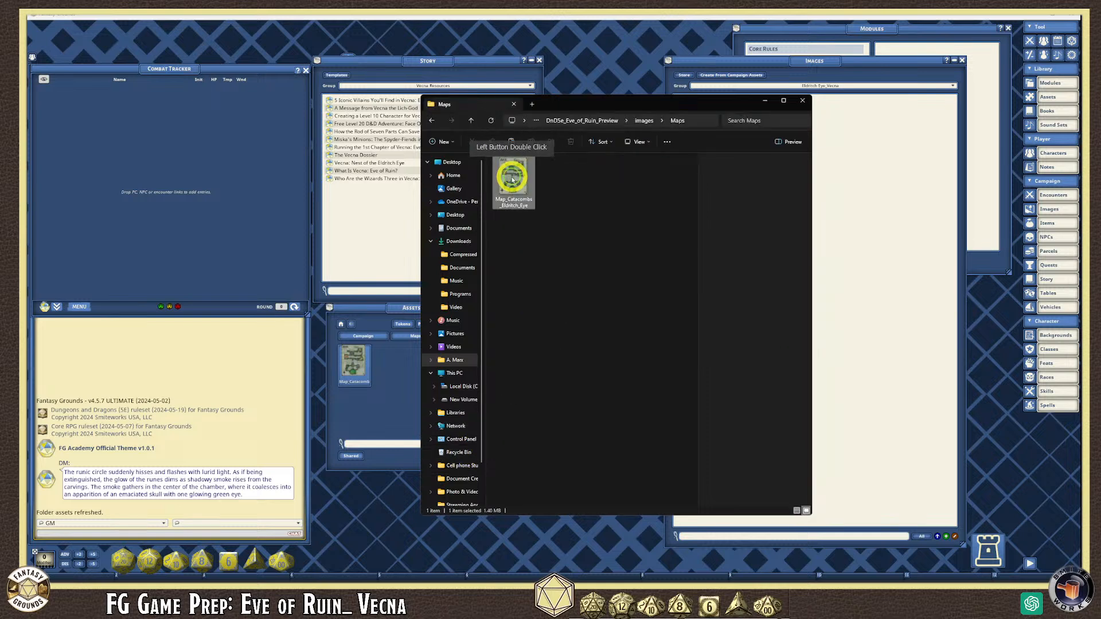
pyautogui.press('Delete')
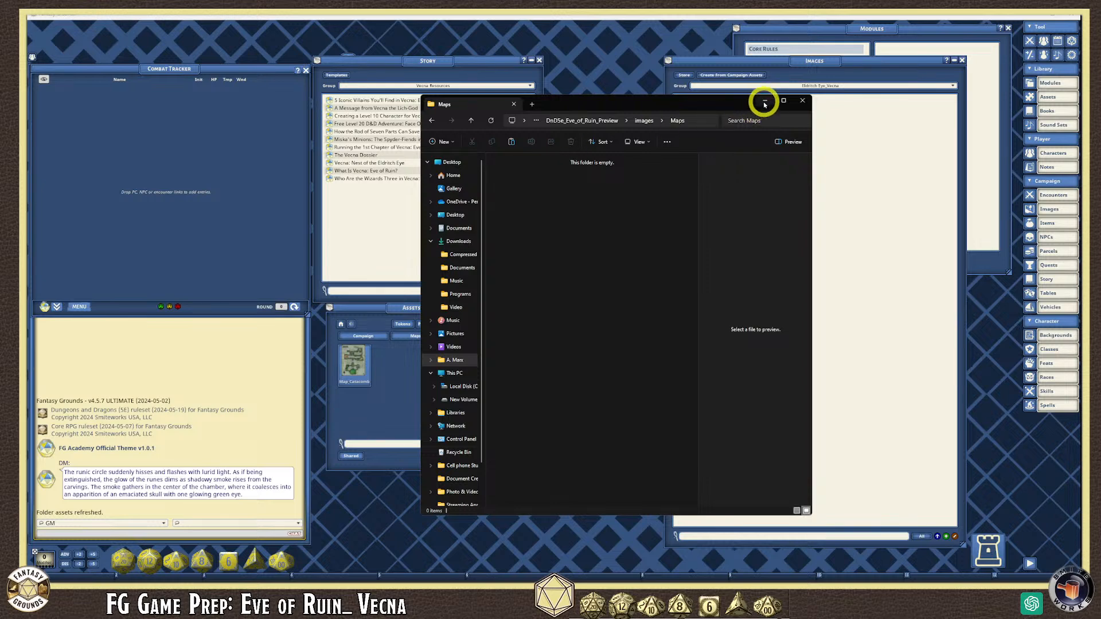
pyautogui.moveTo(596, 101); pyautogui.dragTo(776, 96)
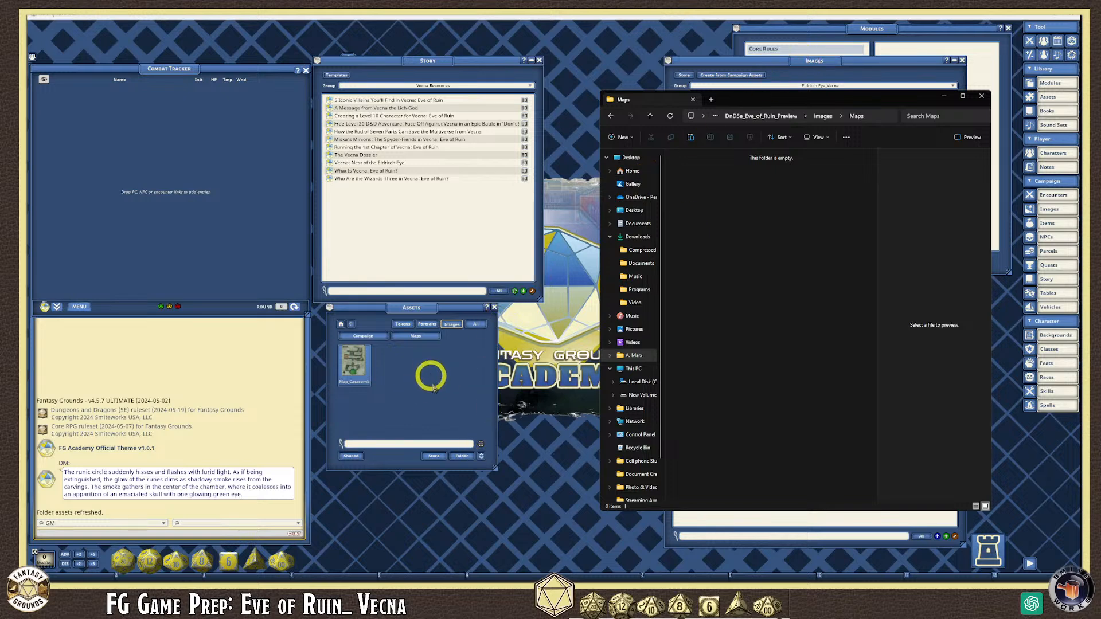
pyautogui.click(482, 455)
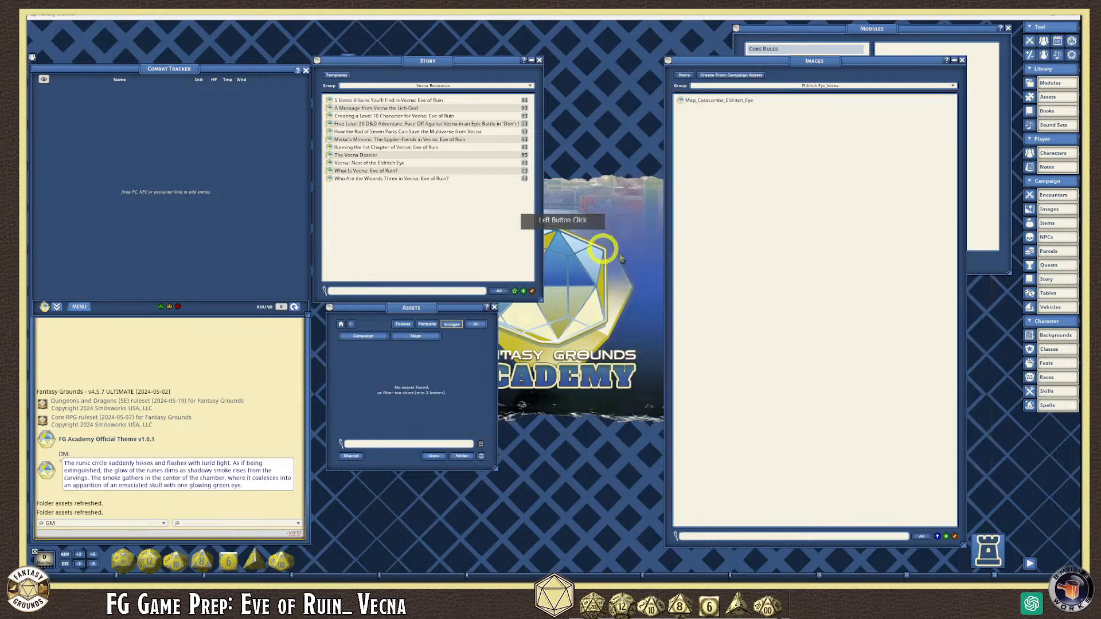
# - Delete the Map Catacombs Eldritch Eye entry from the Images list and confirm it
pyautogui.rightClick(722, 107)
pyautogui.click(669, 122)
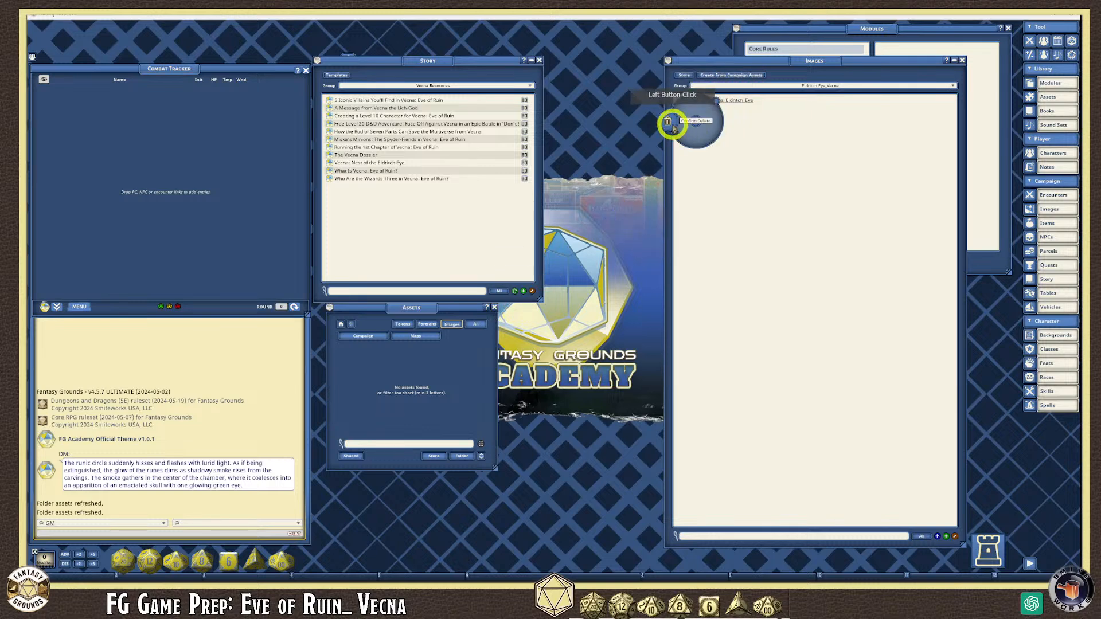
pyautogui.click(670, 124)
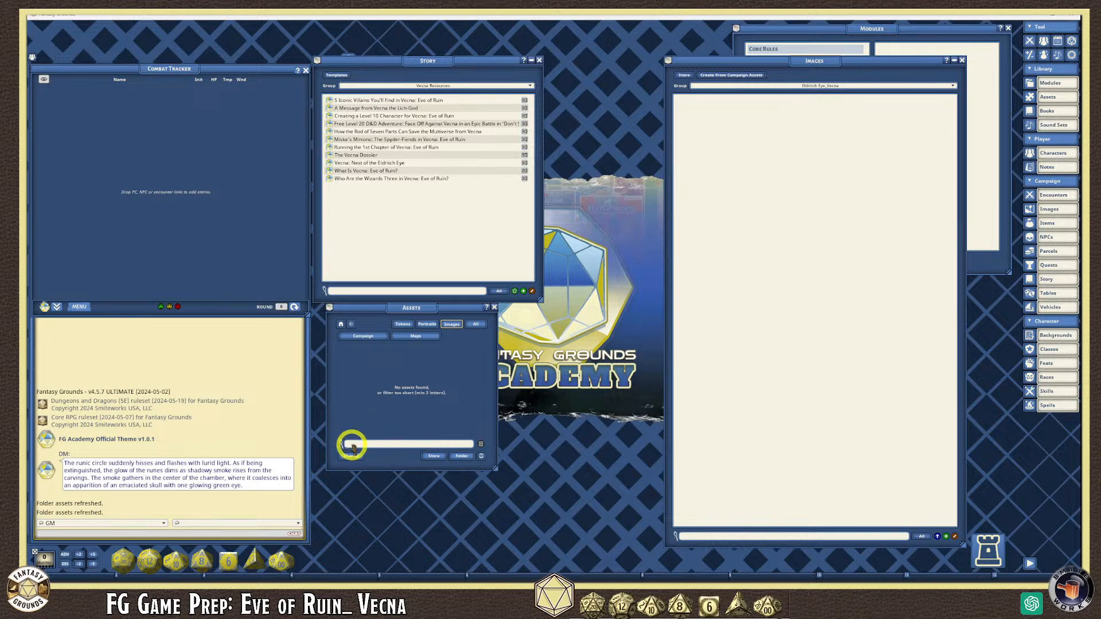
pyautogui.moveTo(169, 581)
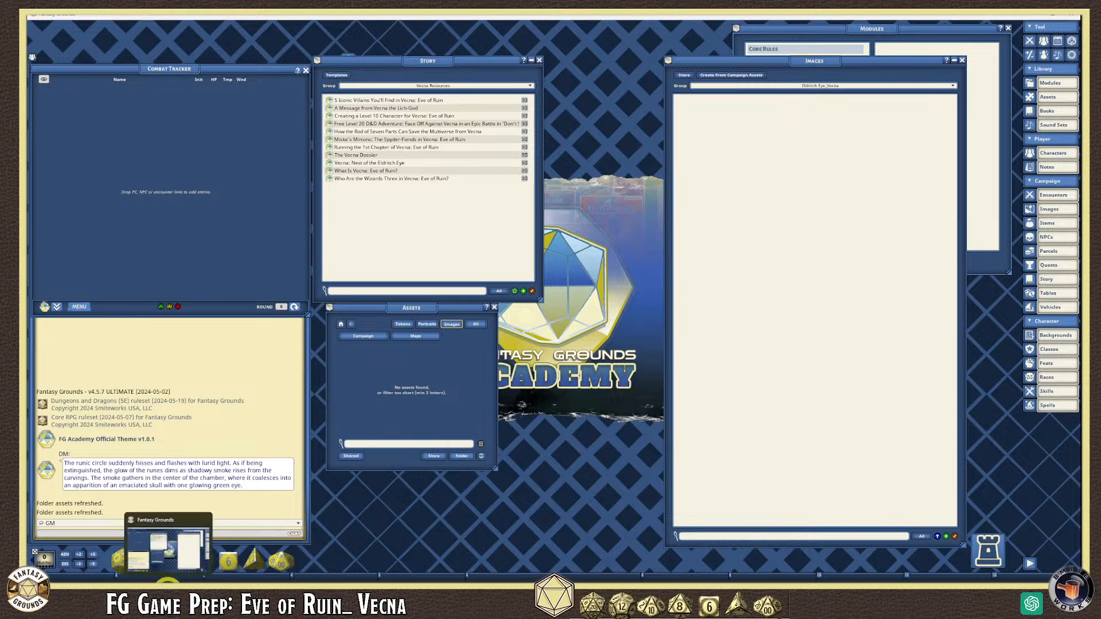
# - Browse back up from the Maps folder through the campaign folders to Fantasy Grounds, then close File Explorer
pyautogui.click(209, 590)
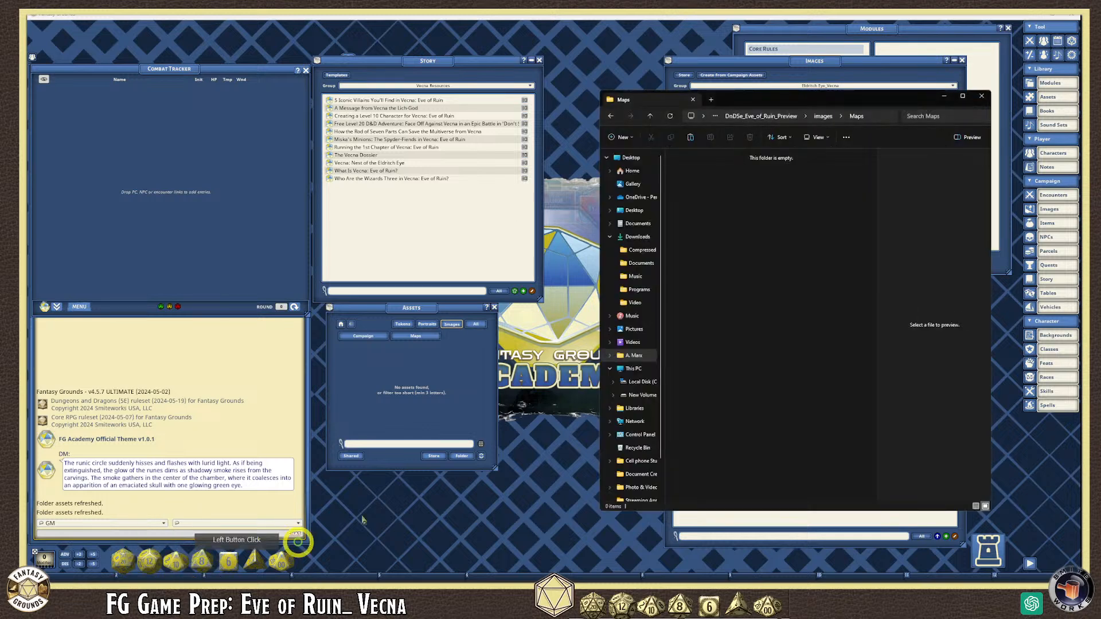
pyautogui.moveTo(791, 99); pyautogui.dragTo(604, 124)
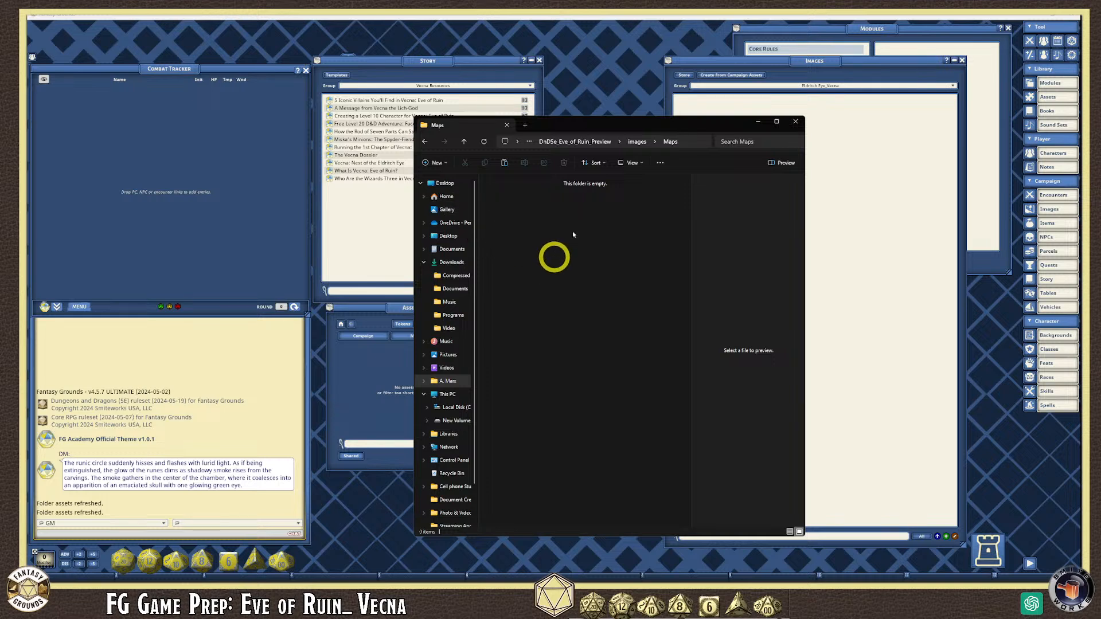
pyautogui.click(635, 141)
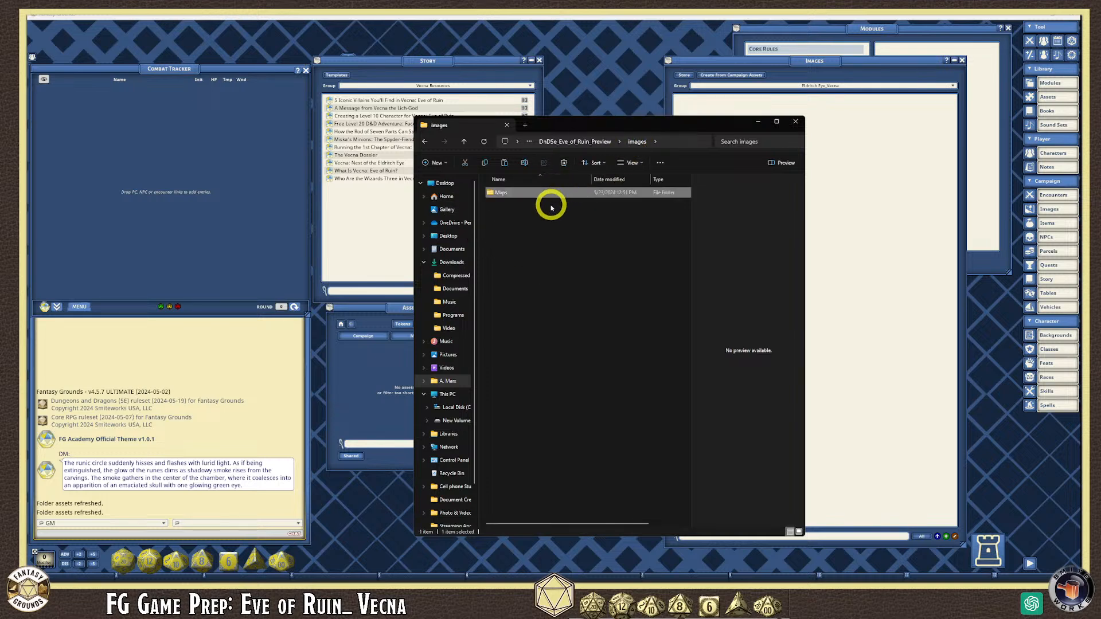
pyautogui.doubleClick(501, 194)
pyautogui.doubleClick(575, 208)
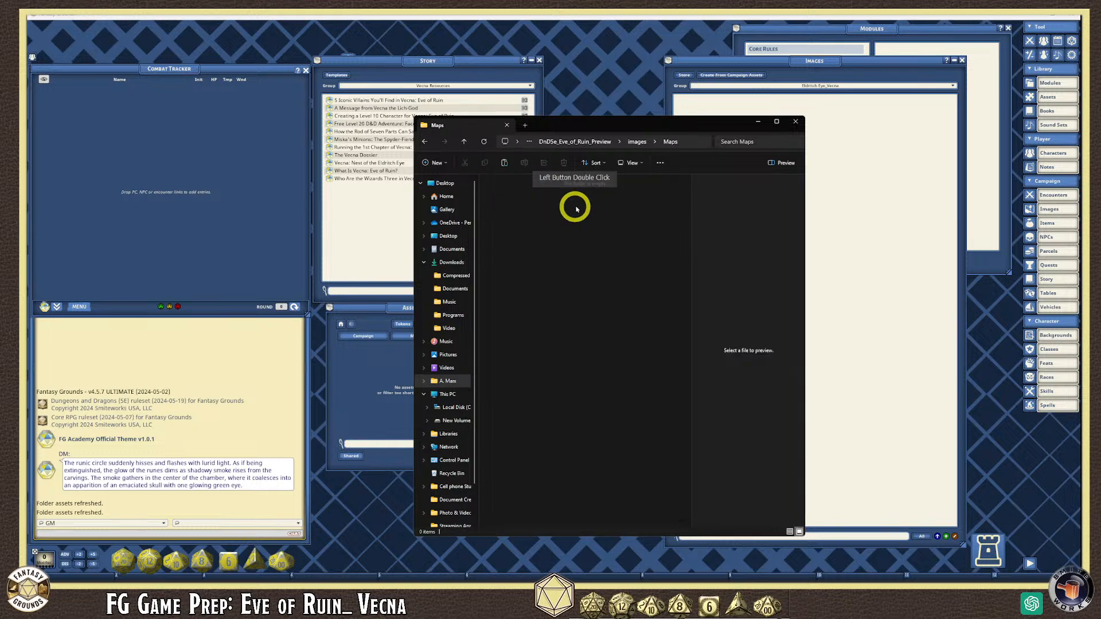
pyautogui.click(575, 142)
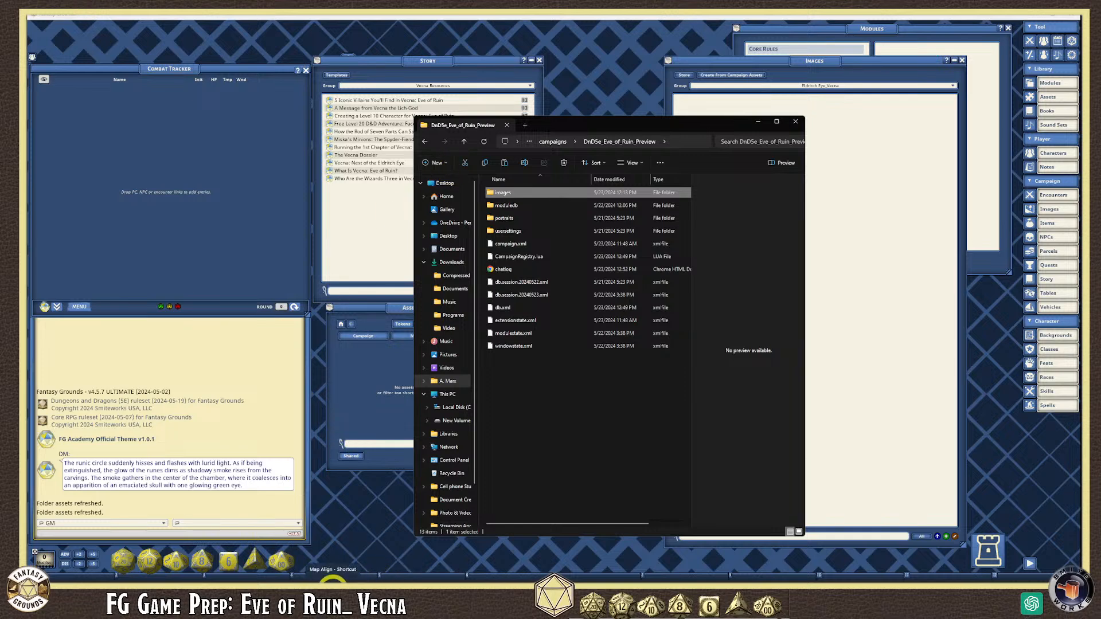
pyautogui.click(332, 581)
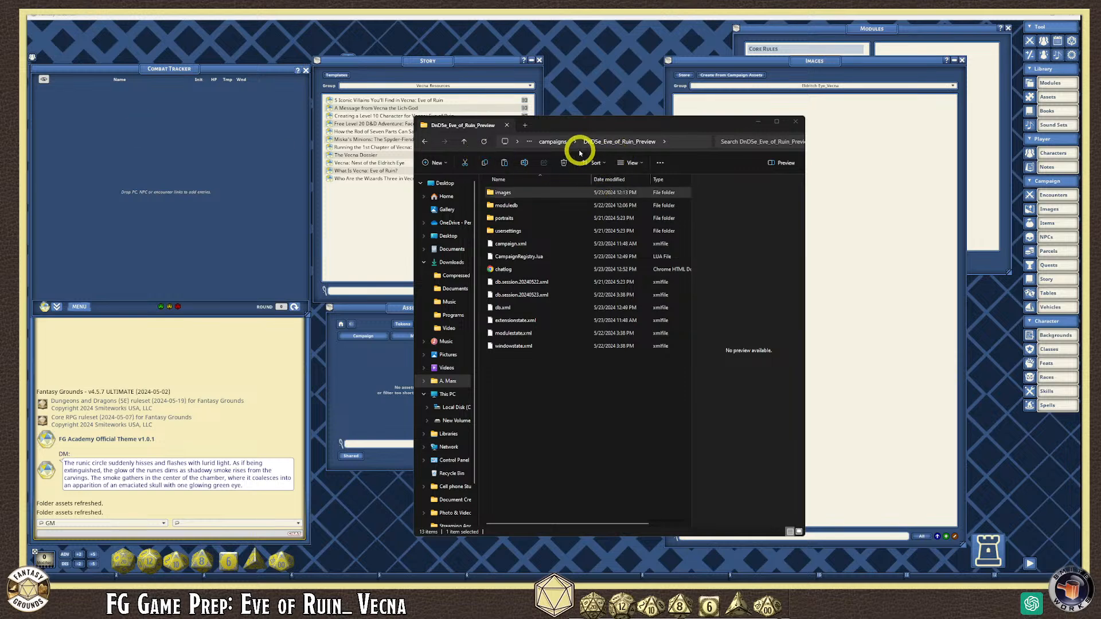
pyautogui.click(552, 142)
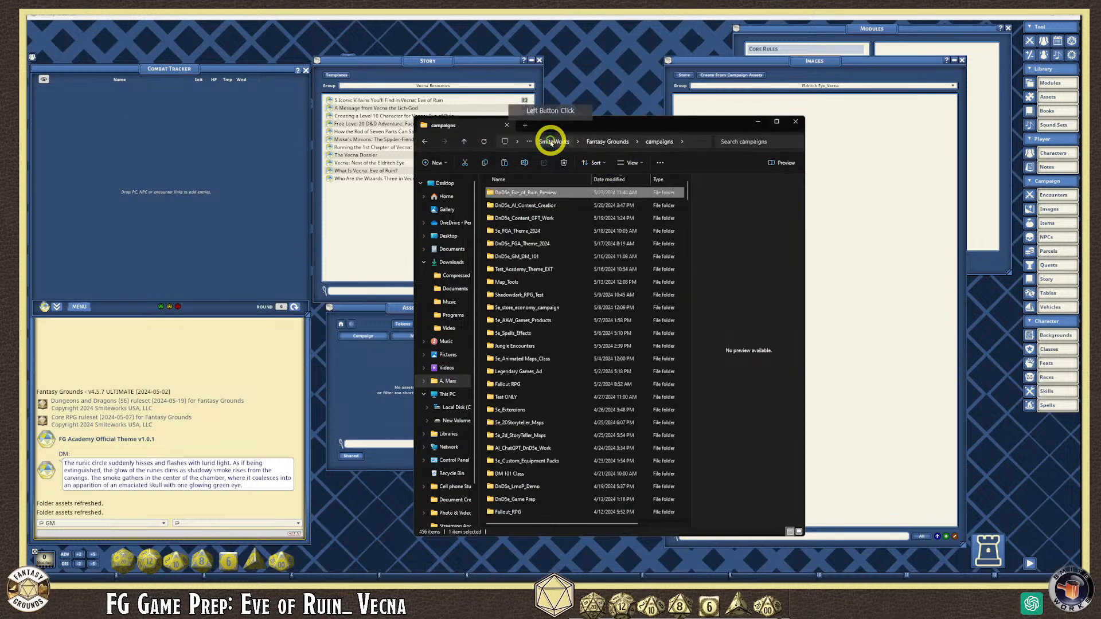
pyautogui.click(605, 142)
pyautogui.click(795, 122)
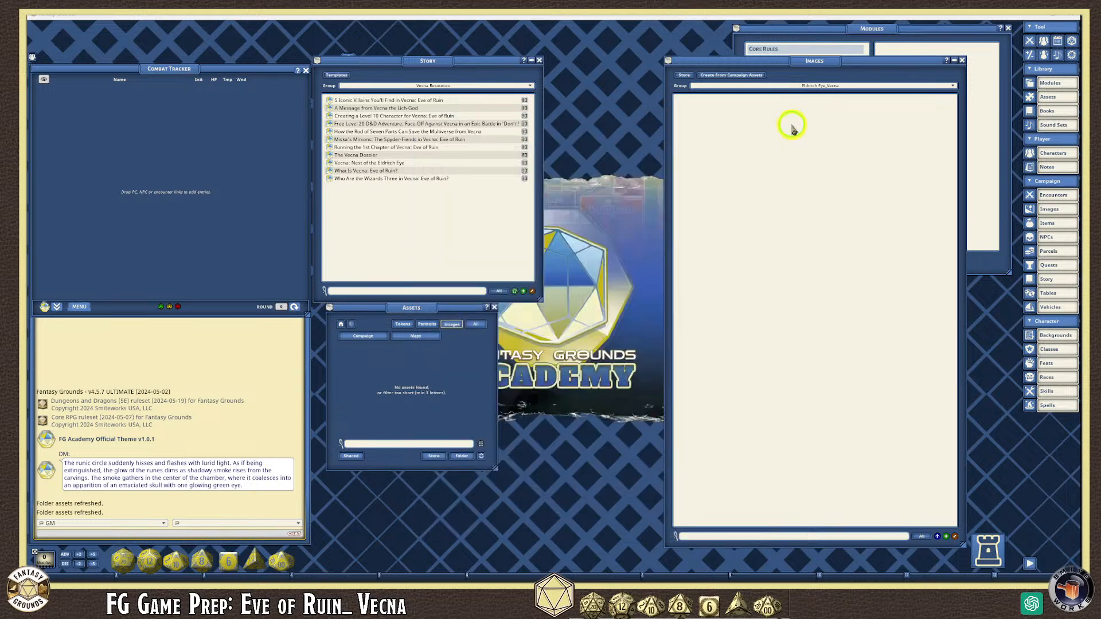
# - Open the Downloads folder on New Volume (D:) in a new File Explorer window
pyautogui.click(254, 567)
pyautogui.click(185, 592)
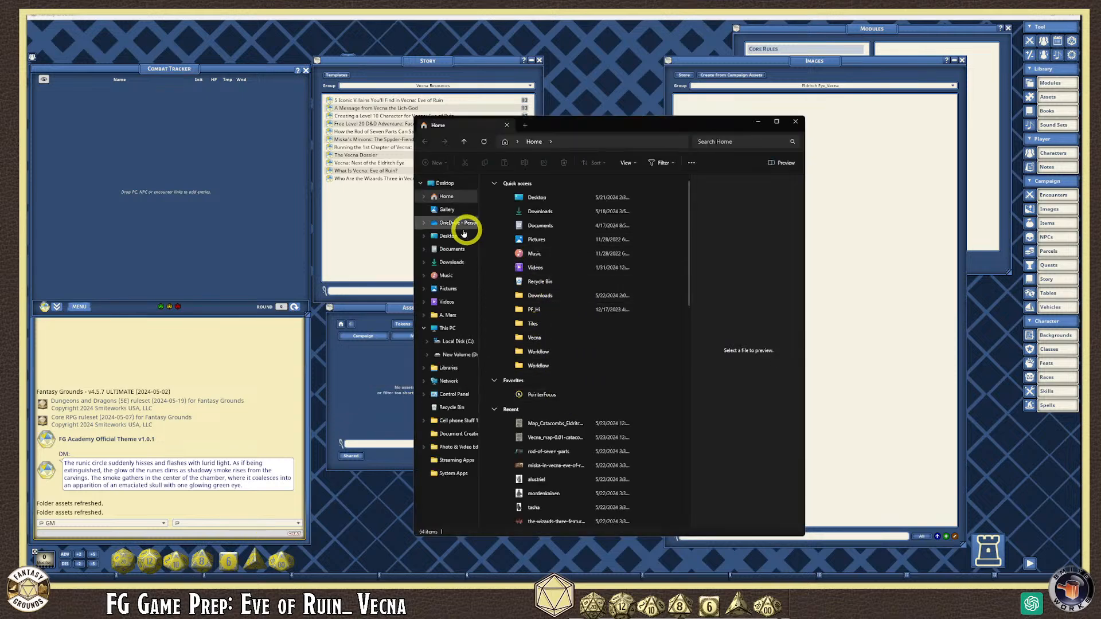
pyautogui.click(453, 354)
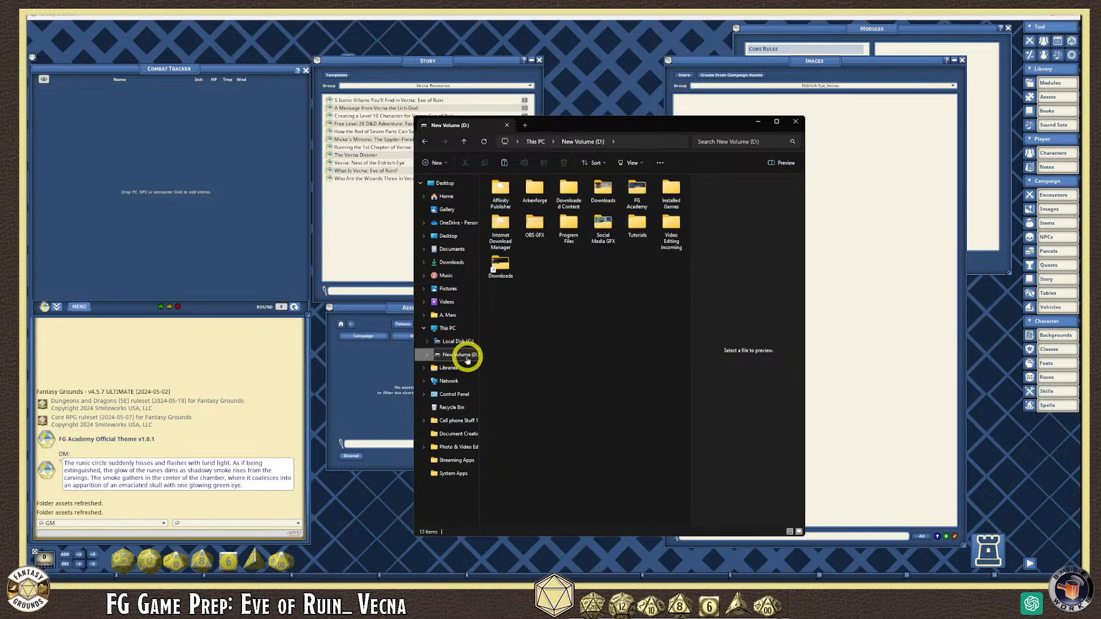
pyautogui.doubleClick(598, 188)
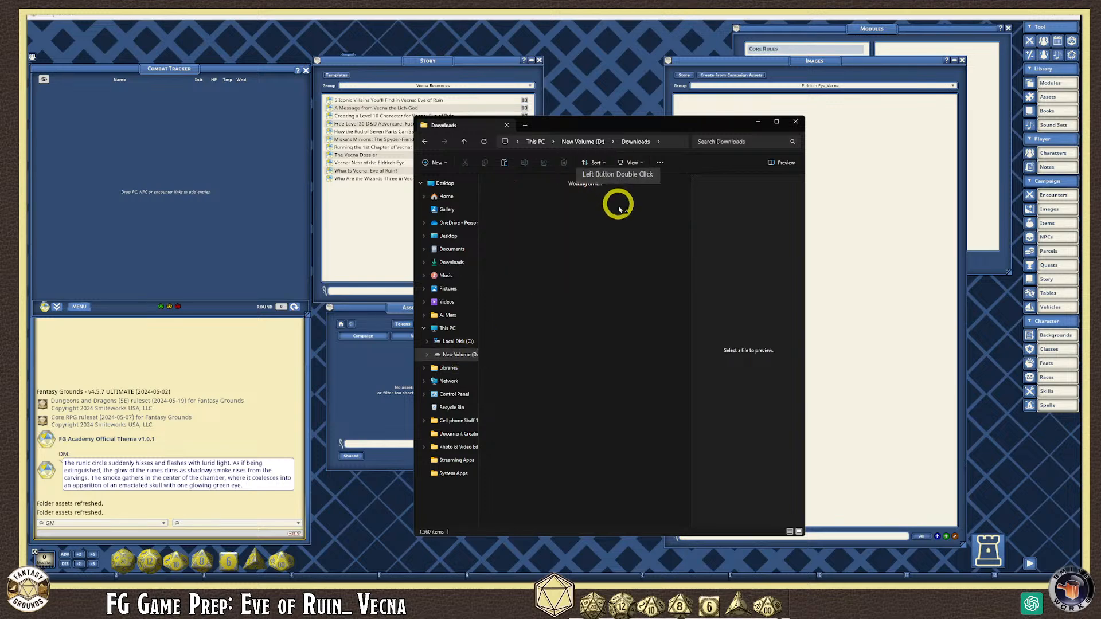
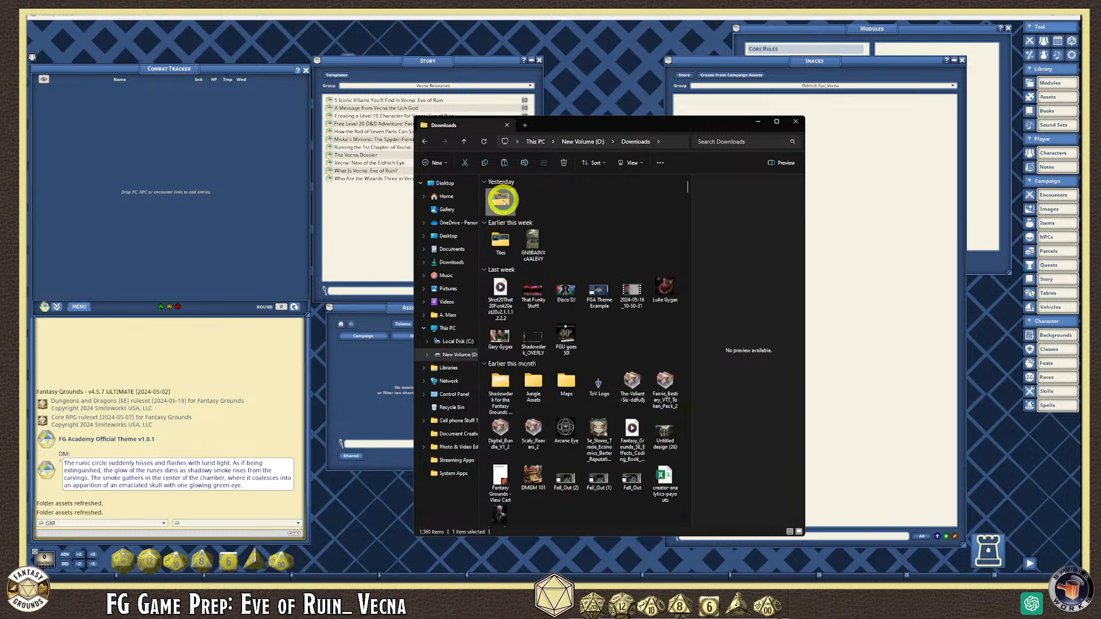
# - Open the 26.1 MB Map_Catacombs_Eldritch_Eye file from Downloads\Vecna in GIMP
pyautogui.doubleClick(500, 200)
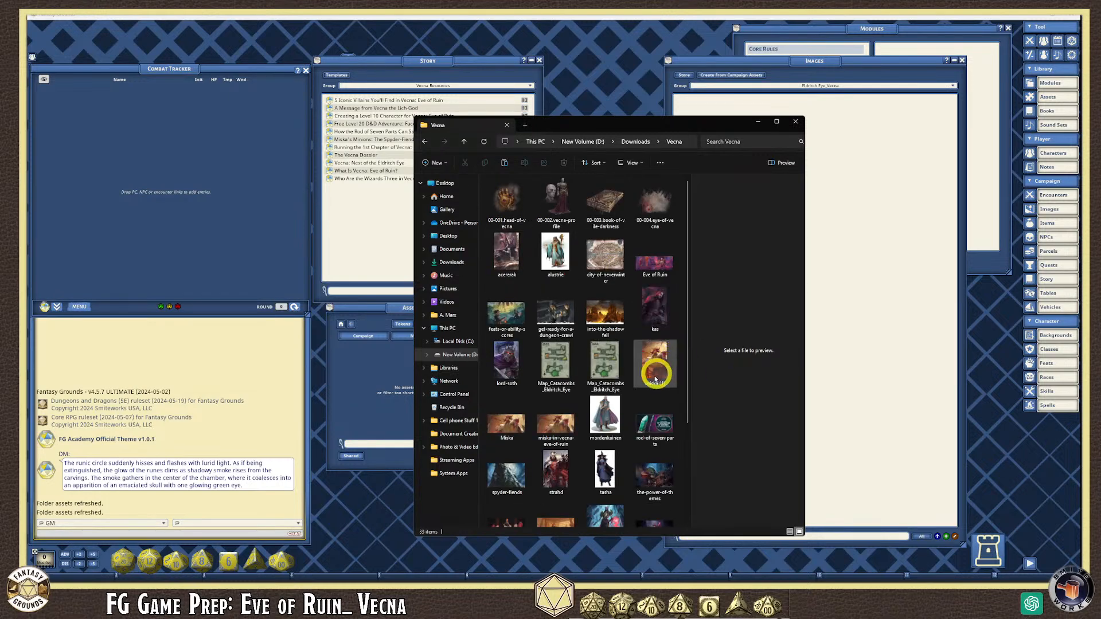
pyautogui.click(555, 367)
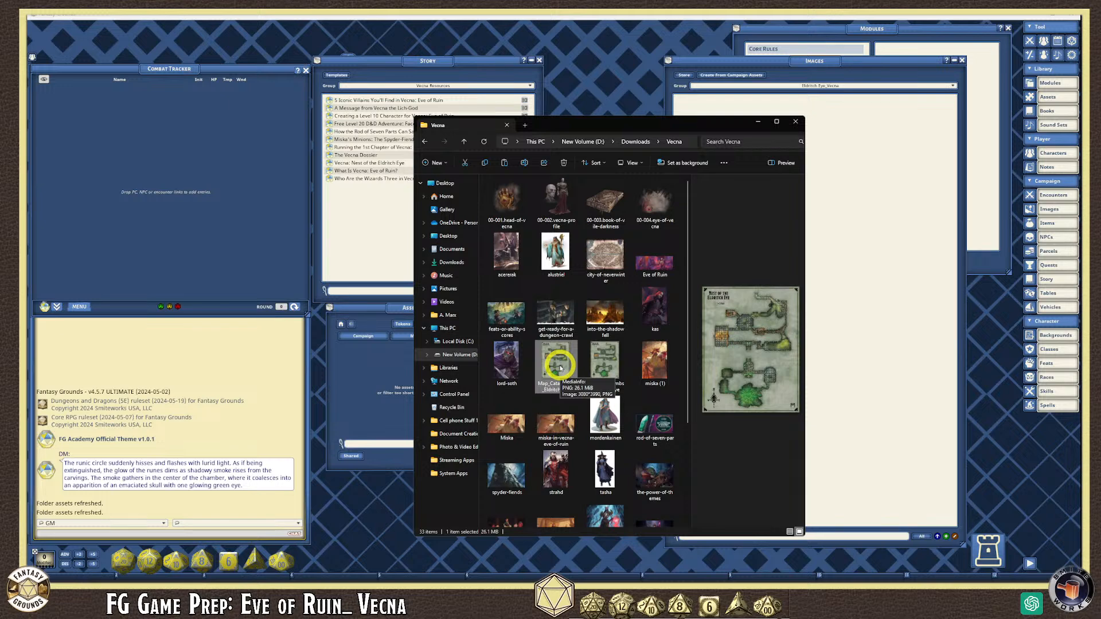
pyautogui.click(594, 368)
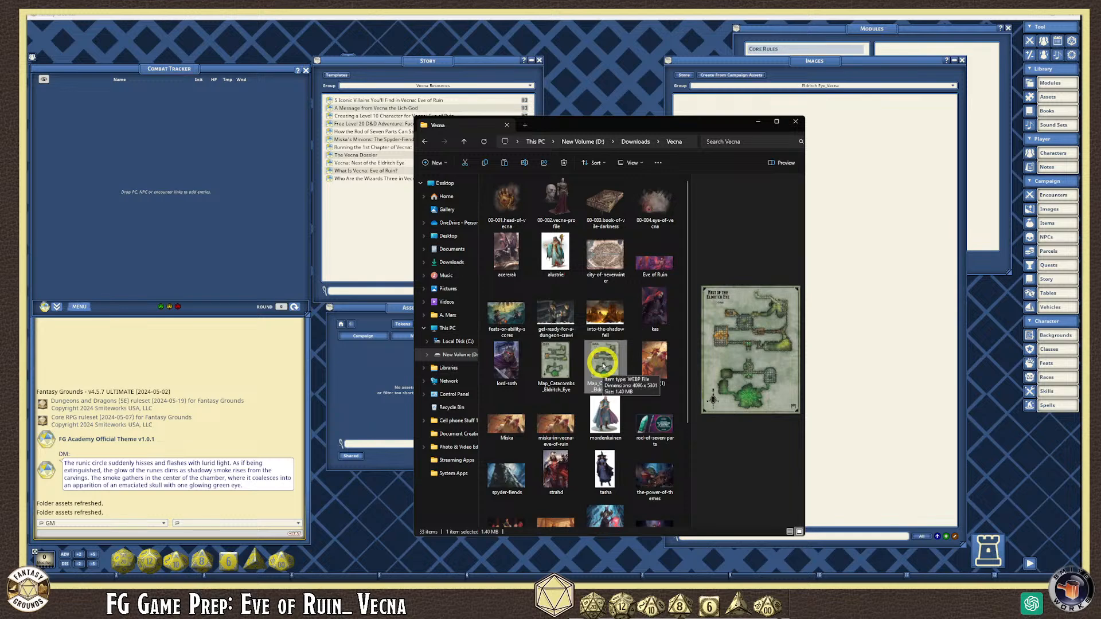
pyautogui.click(564, 368)
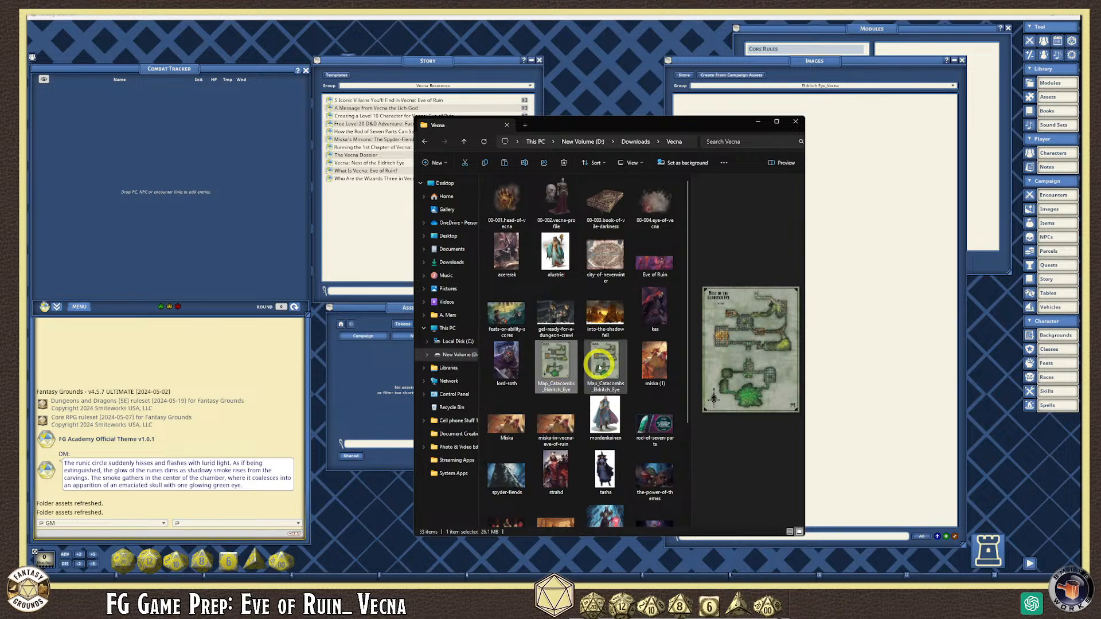
pyautogui.rightClick(565, 365)
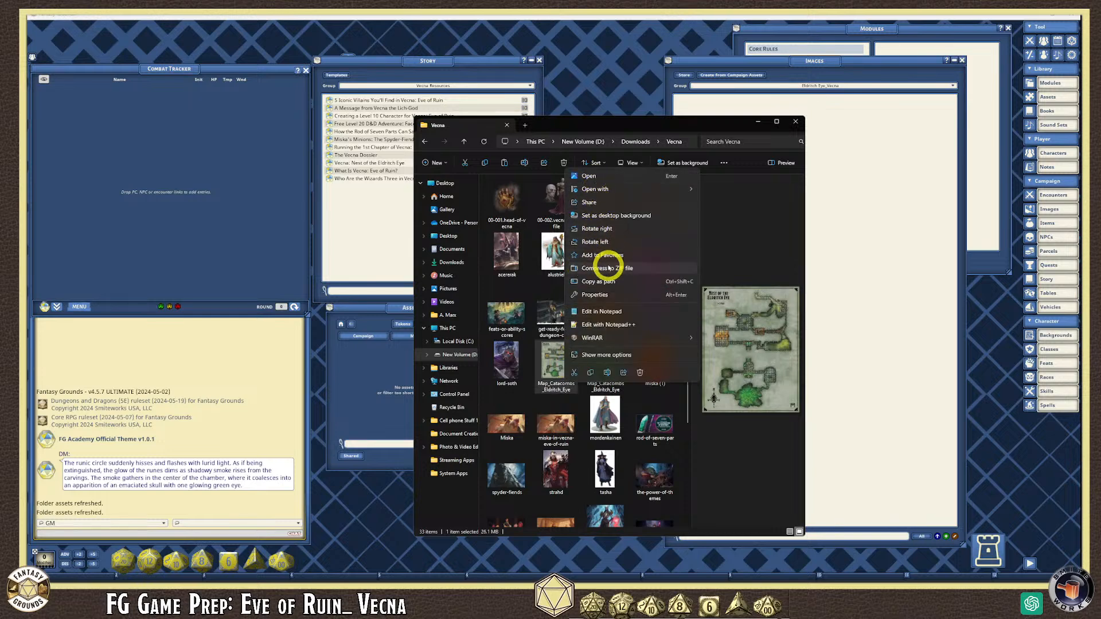
pyautogui.moveTo(599, 189)
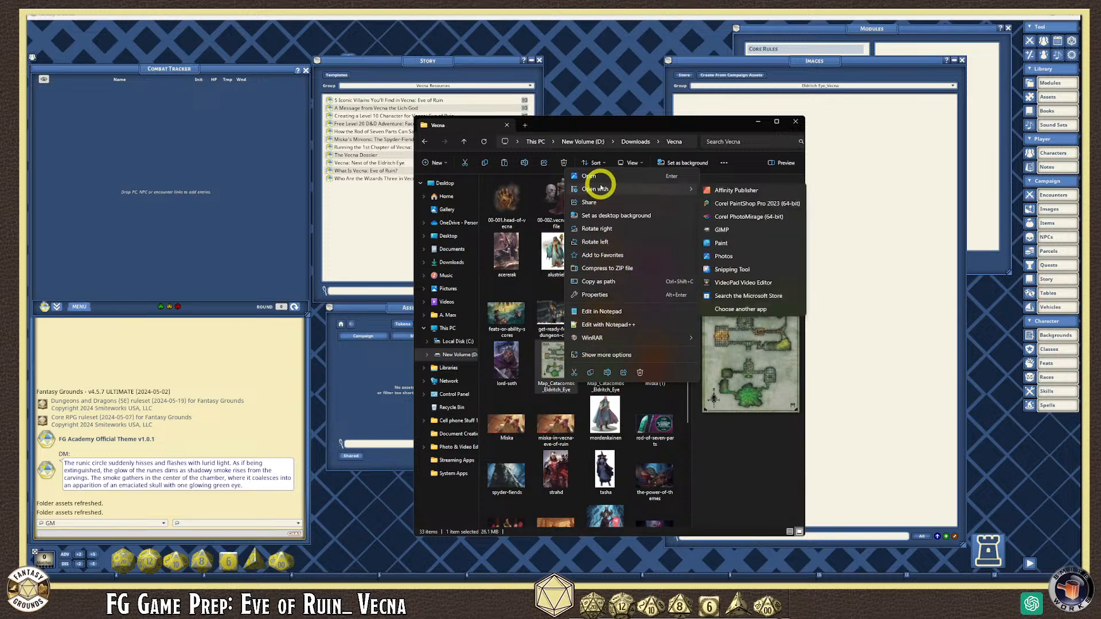
pyautogui.click(742, 232)
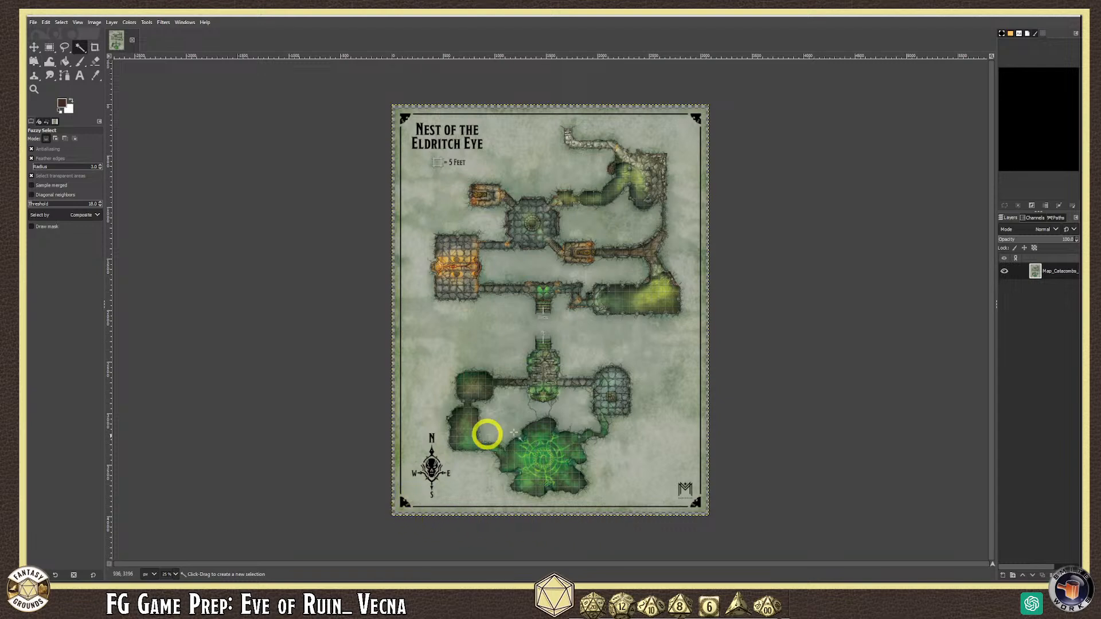
# - Use Export As to change the map's file extension from .png to .webp
pyautogui.click(33, 22)
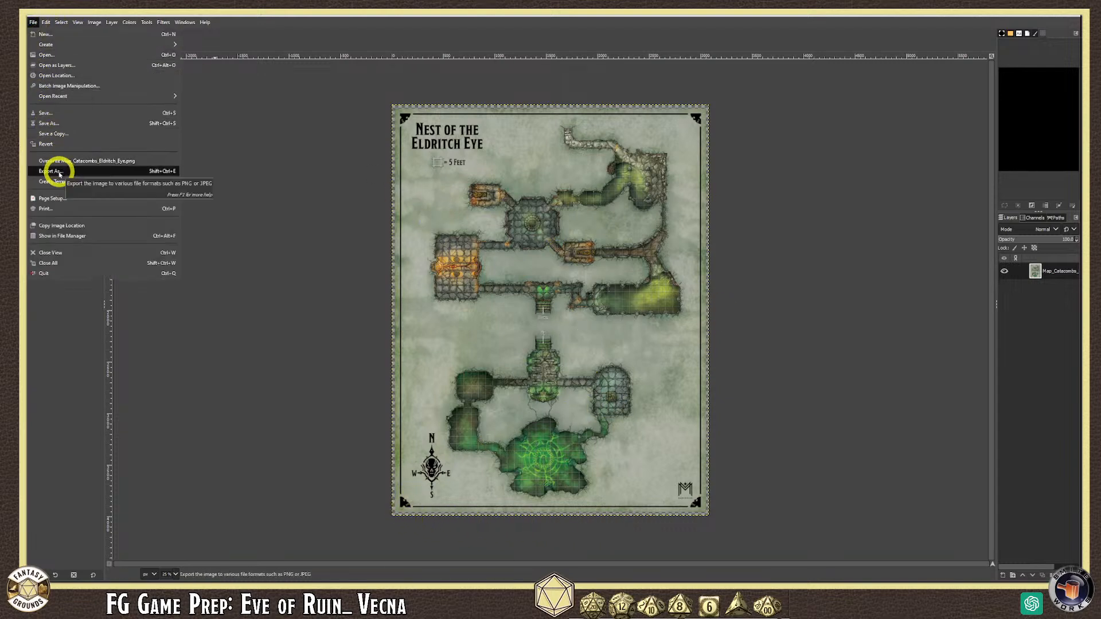
pyautogui.click(59, 172)
pyautogui.click(281, 139)
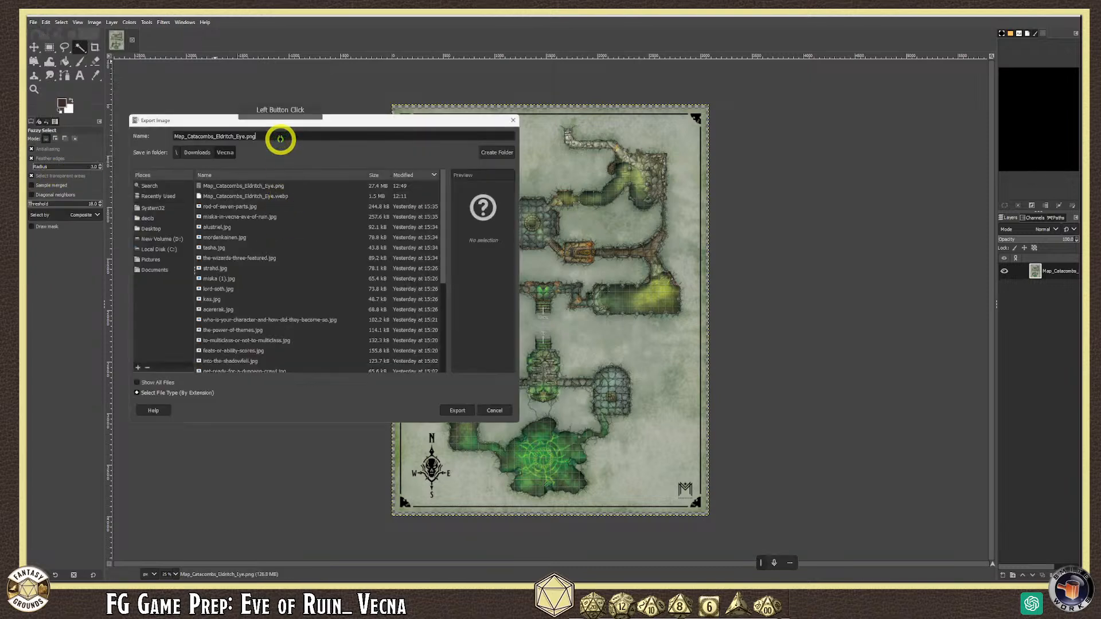
pyautogui.press('BackSpace')
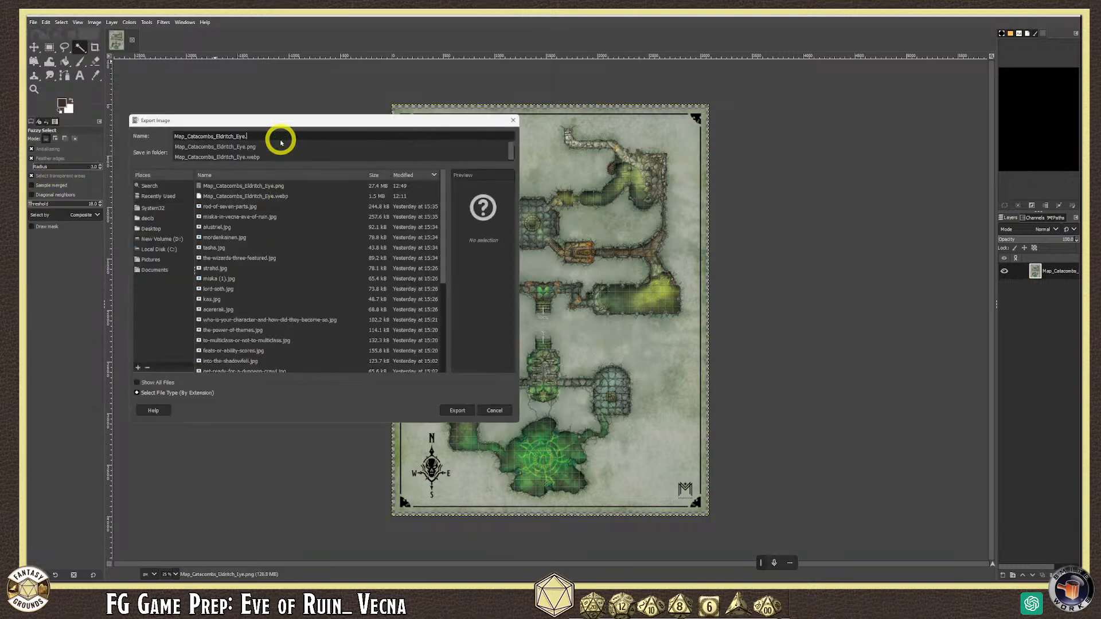
pyautogui.write('webp')
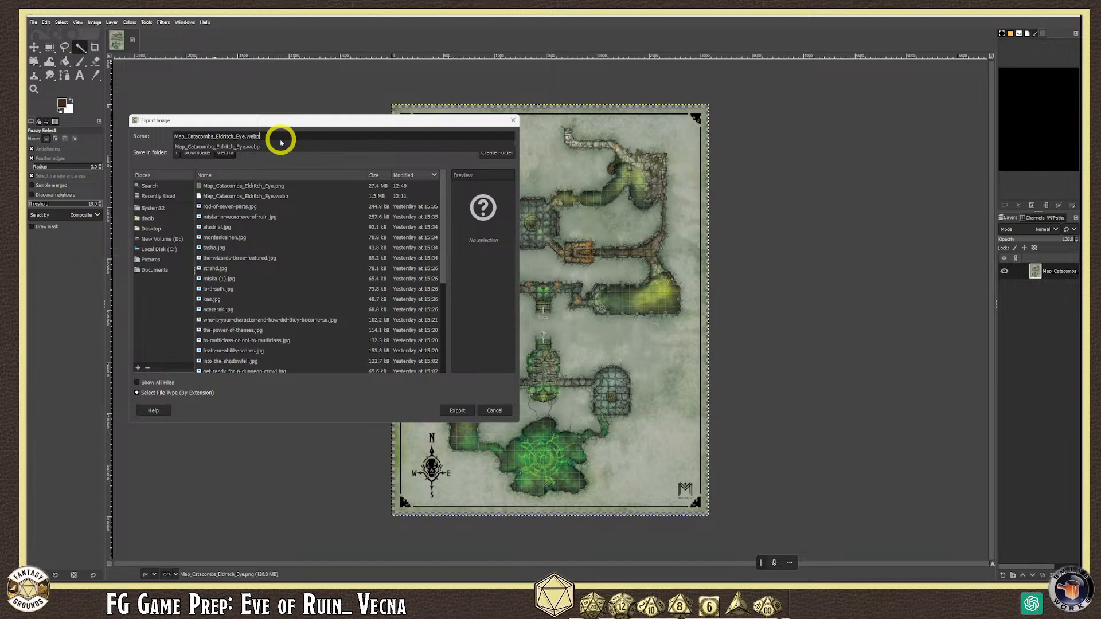
pyautogui.click(307, 137)
pyautogui.click(246, 136)
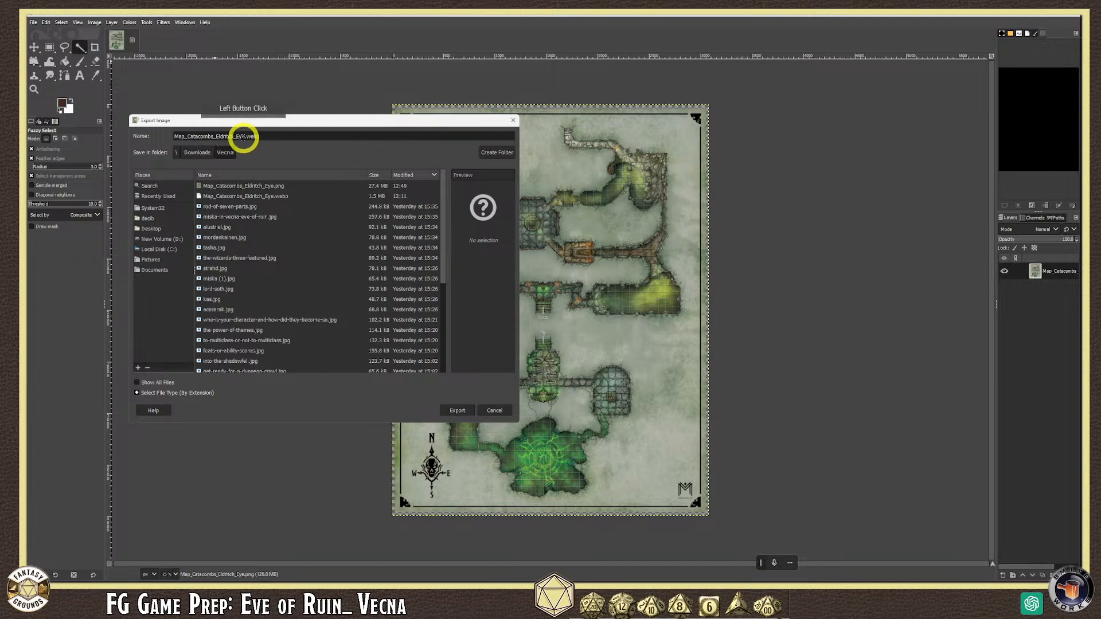
pyautogui.click(284, 145)
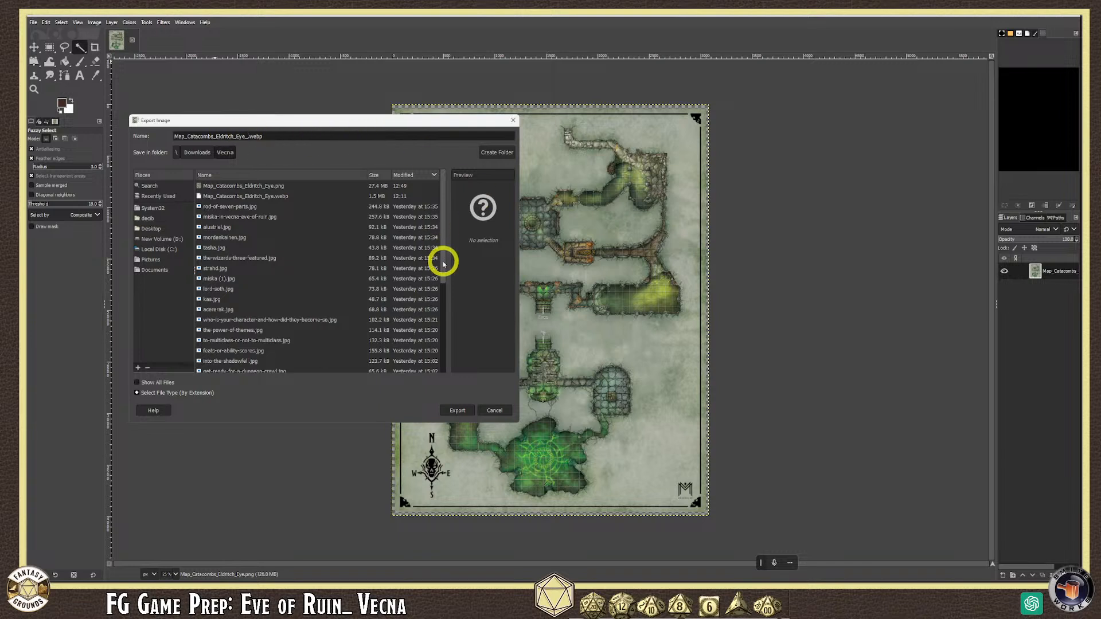
# - Export the WebP with image quality lowered to 75
pyautogui.click(456, 410)
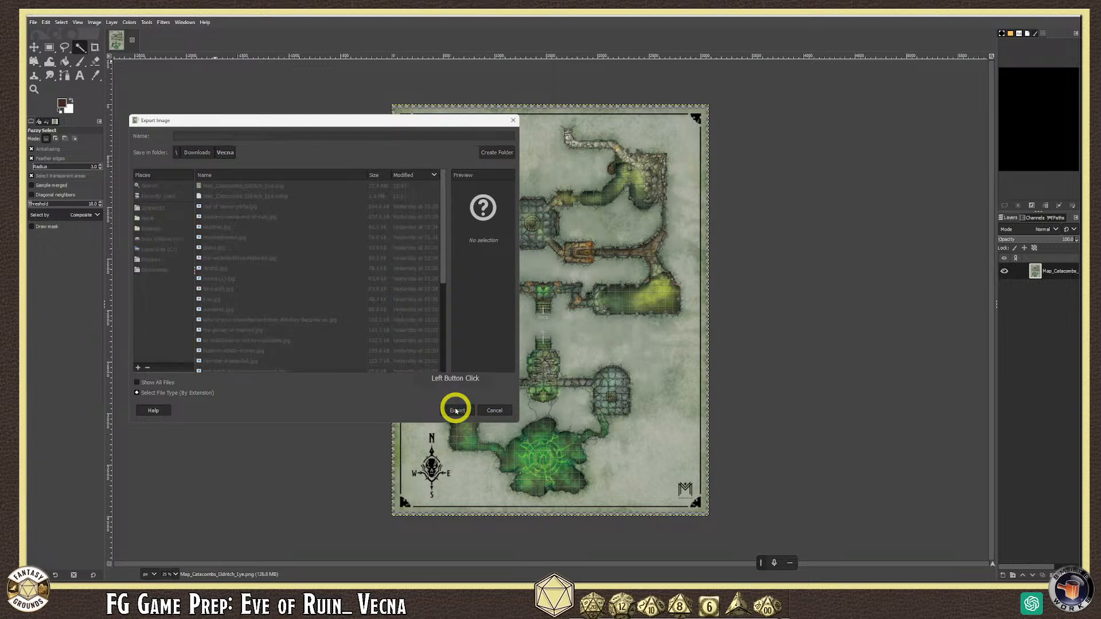
pyautogui.moveTo(580, 266); pyautogui.dragTo(575, 268)
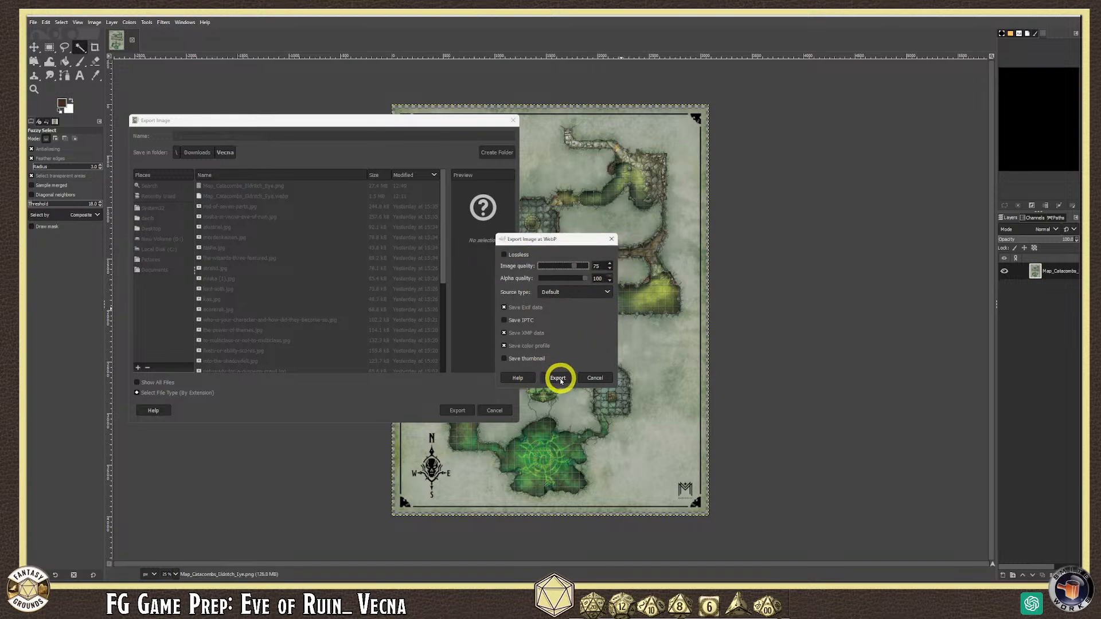
pyautogui.click(558, 378)
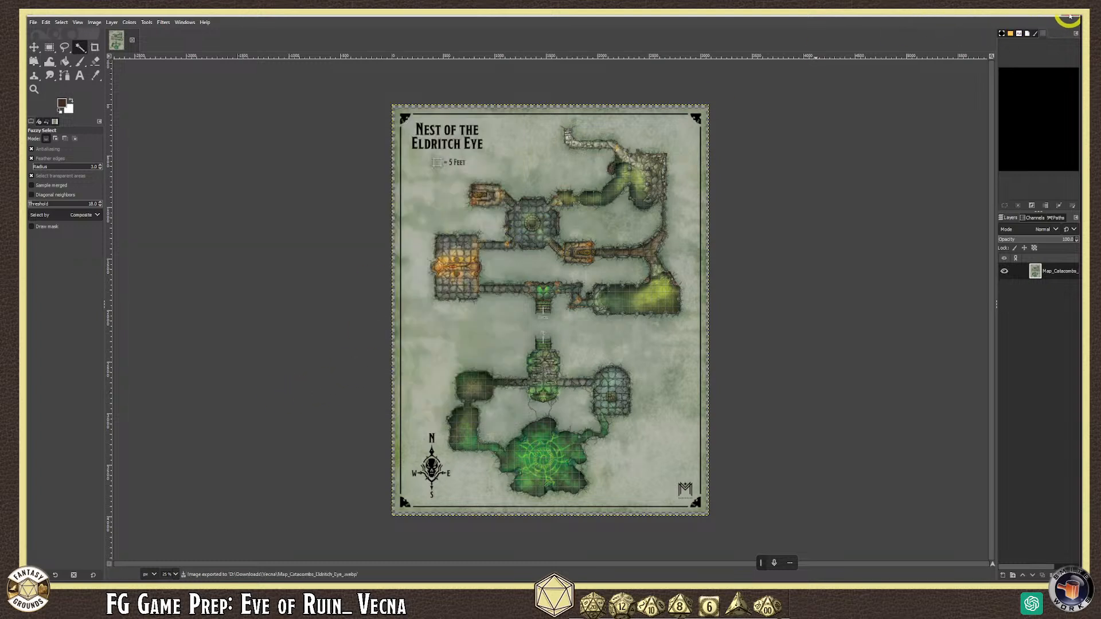
# - Close GIMP and copy the new 905 KB WebP map file
pyautogui.click(1072, 15)
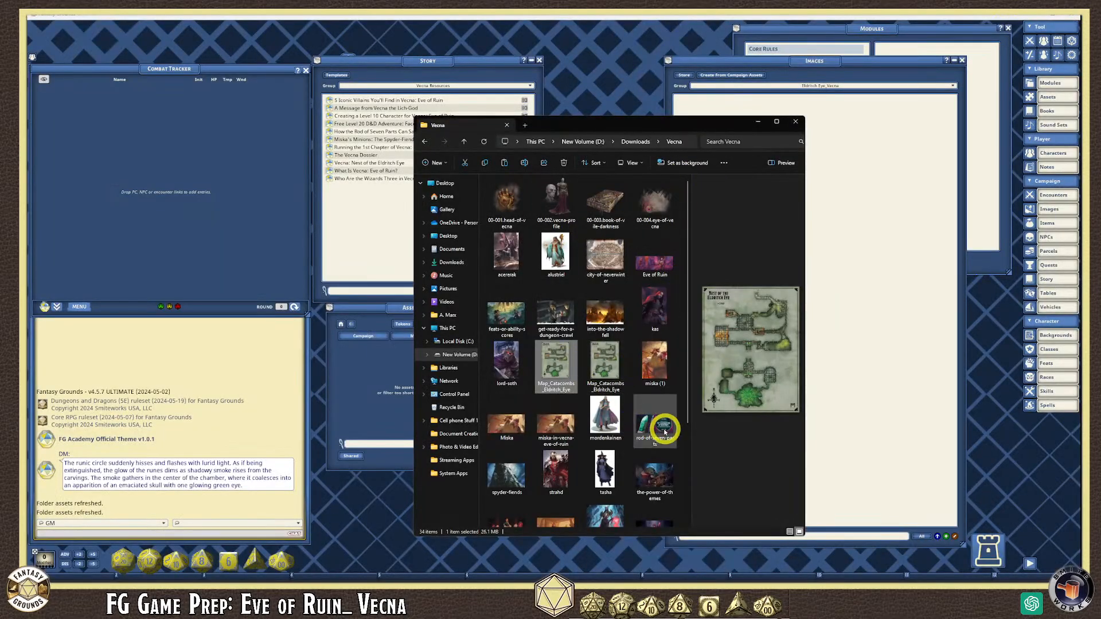
pyautogui.scroll(-3, 682, 462)
pyautogui.click(645, 441)
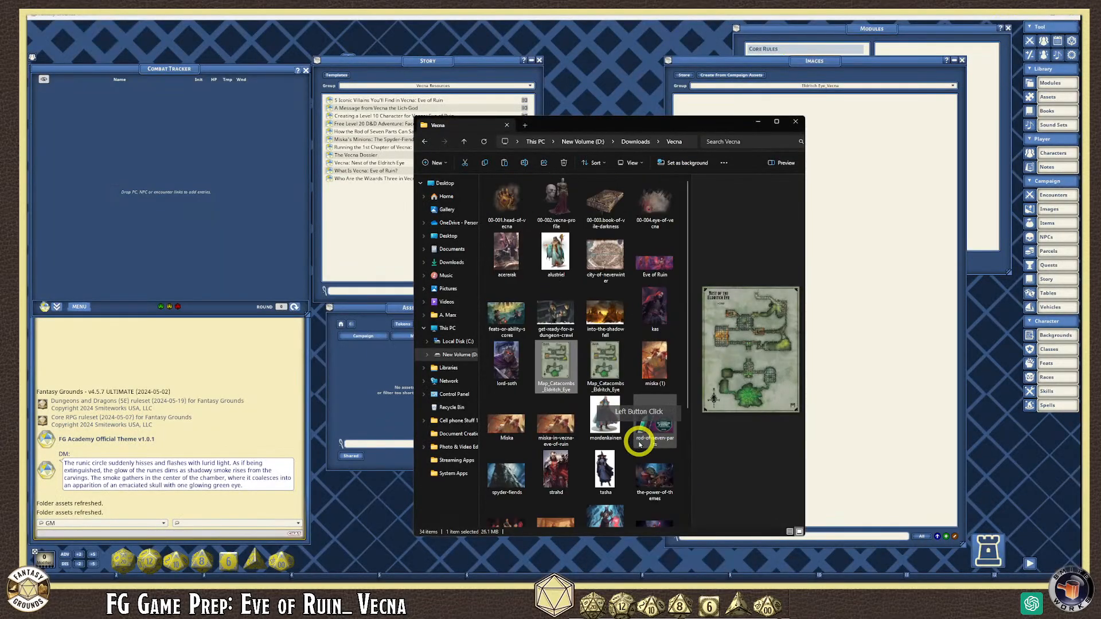
pyautogui.click(554, 496)
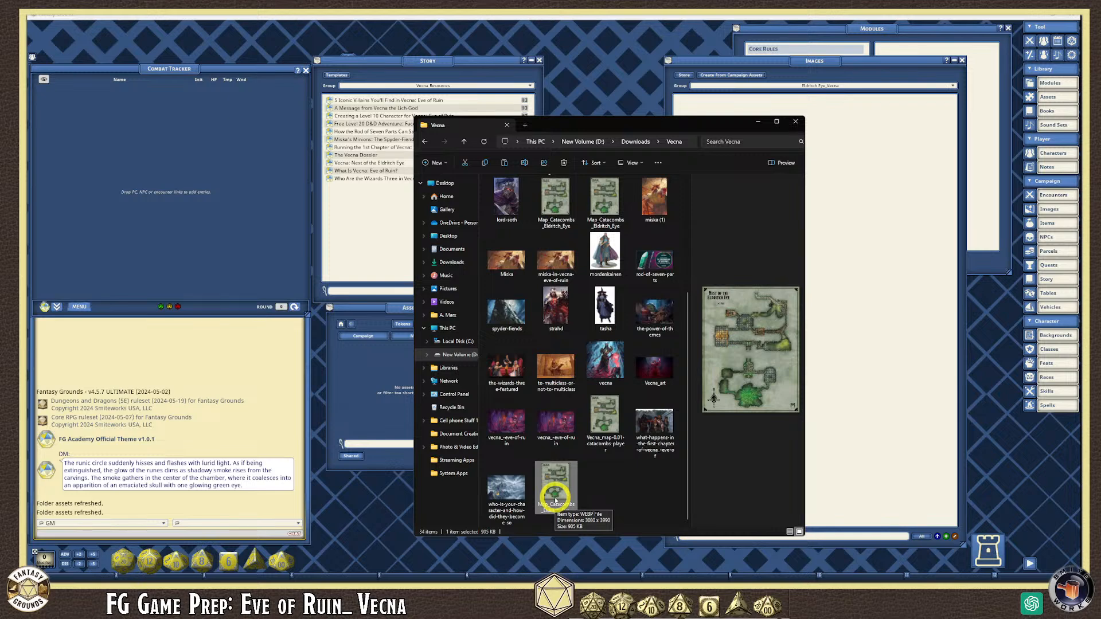
pyautogui.rightClick(555, 500)
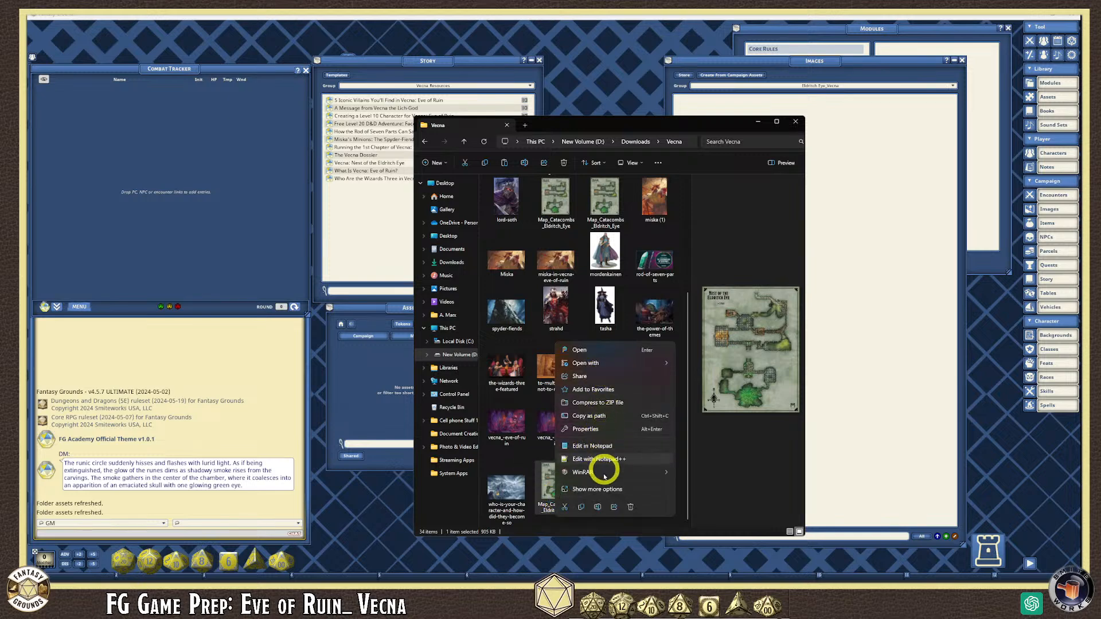
pyautogui.click(580, 507)
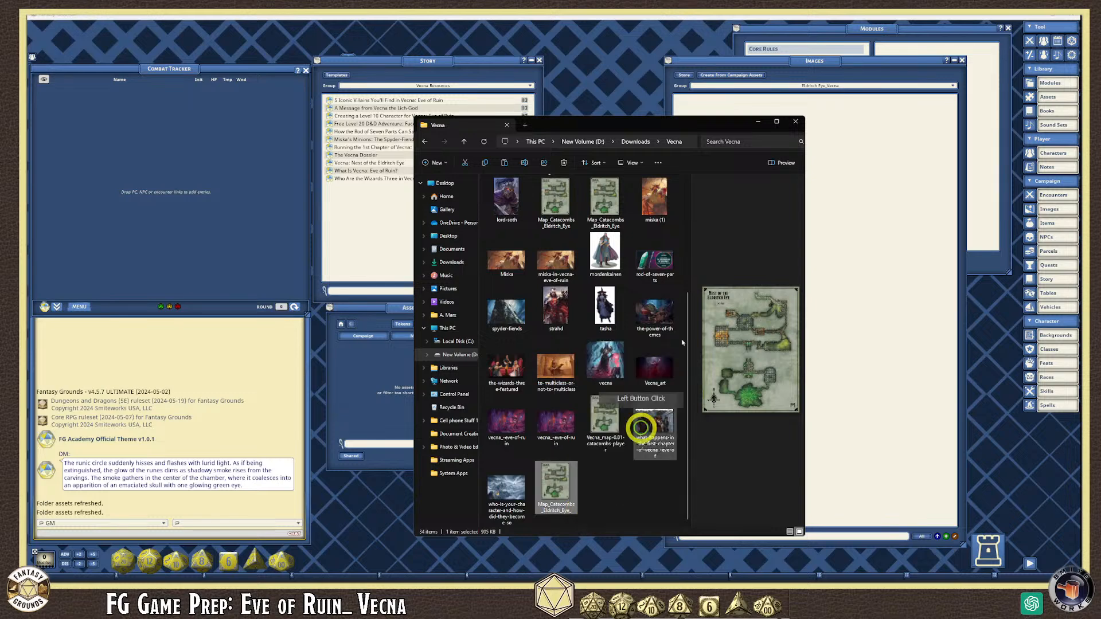
# - Paste the WebP map into the campaign's images/Maps folder and close Explorer
pyautogui.click(796, 123)
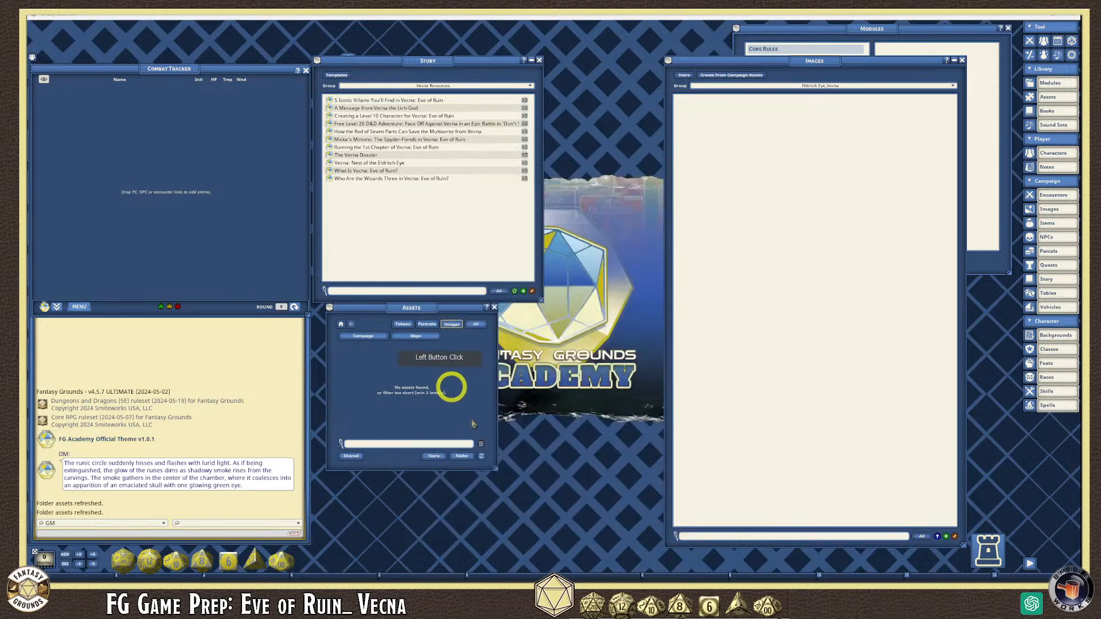
pyautogui.click(462, 456)
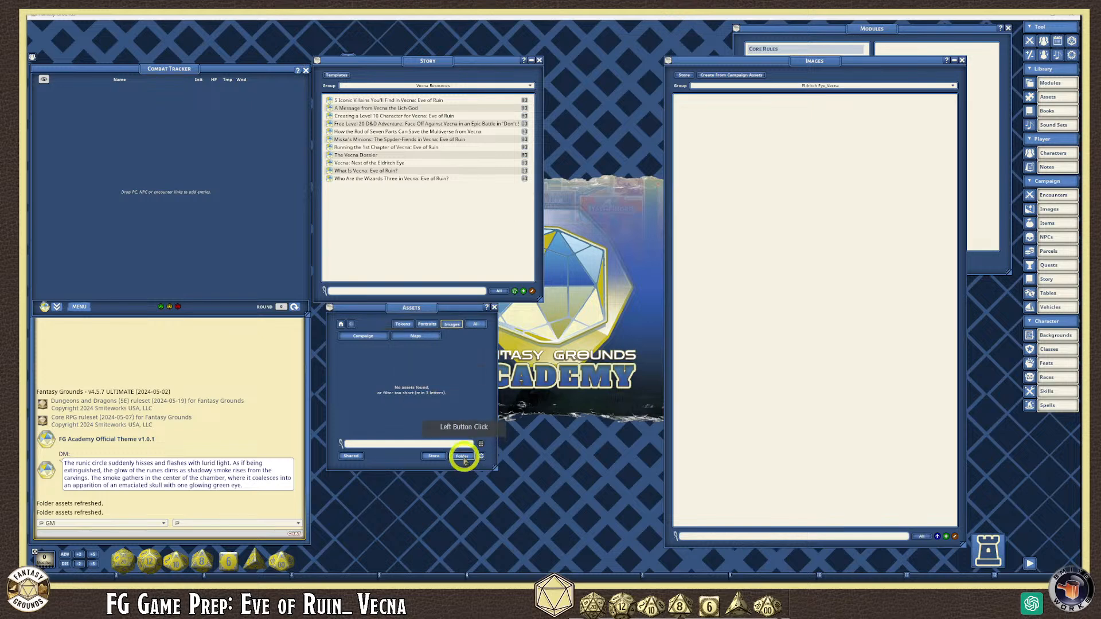
pyautogui.doubleClick(498, 189)
pyautogui.click(536, 215)
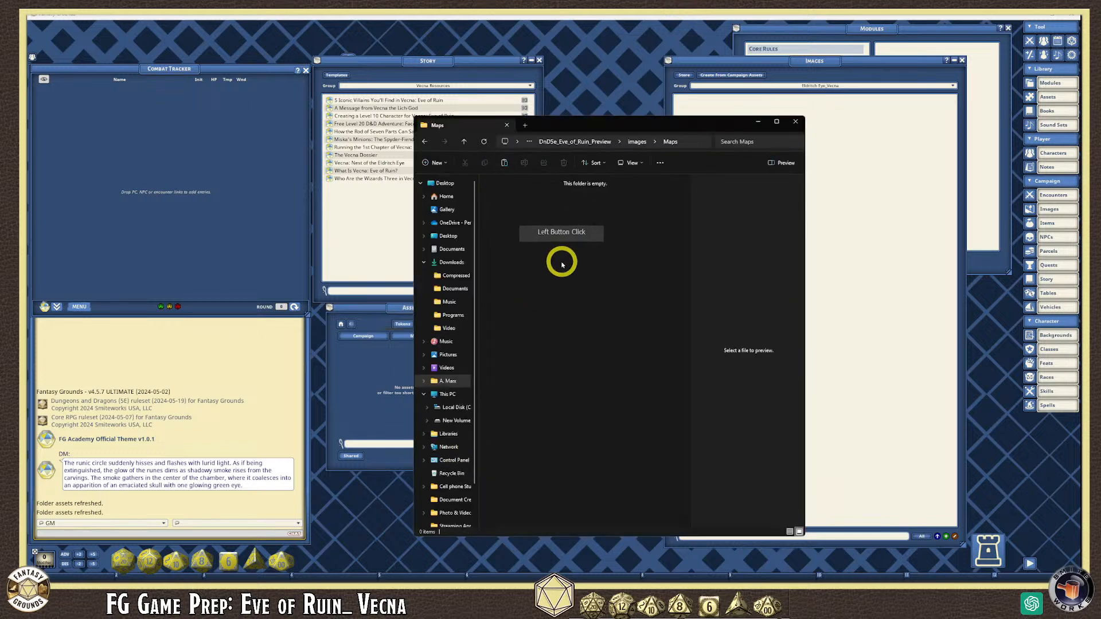
pyautogui.hotkey('ctrl', 'v')
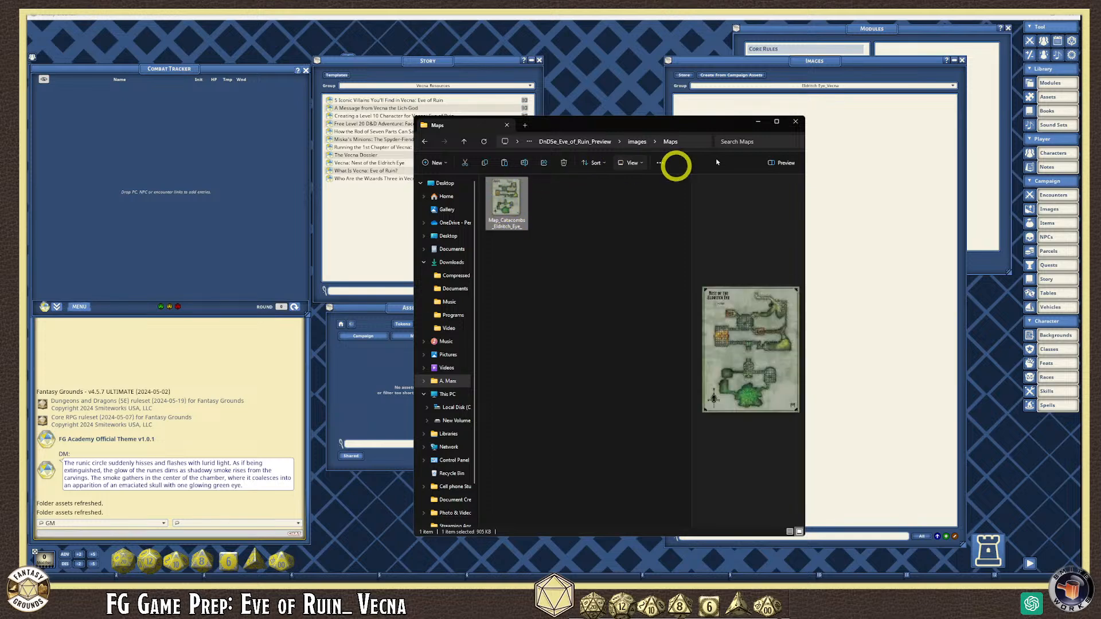
pyautogui.click(796, 122)
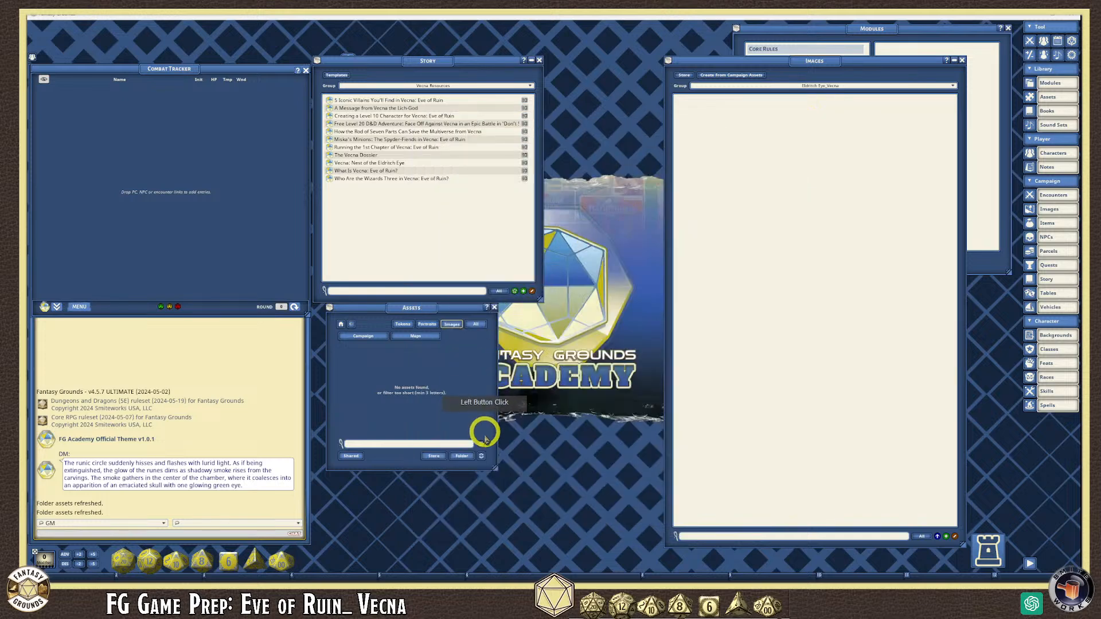
# - Refresh the Assets window so the new catacomb map appears
pyautogui.click(482, 457)
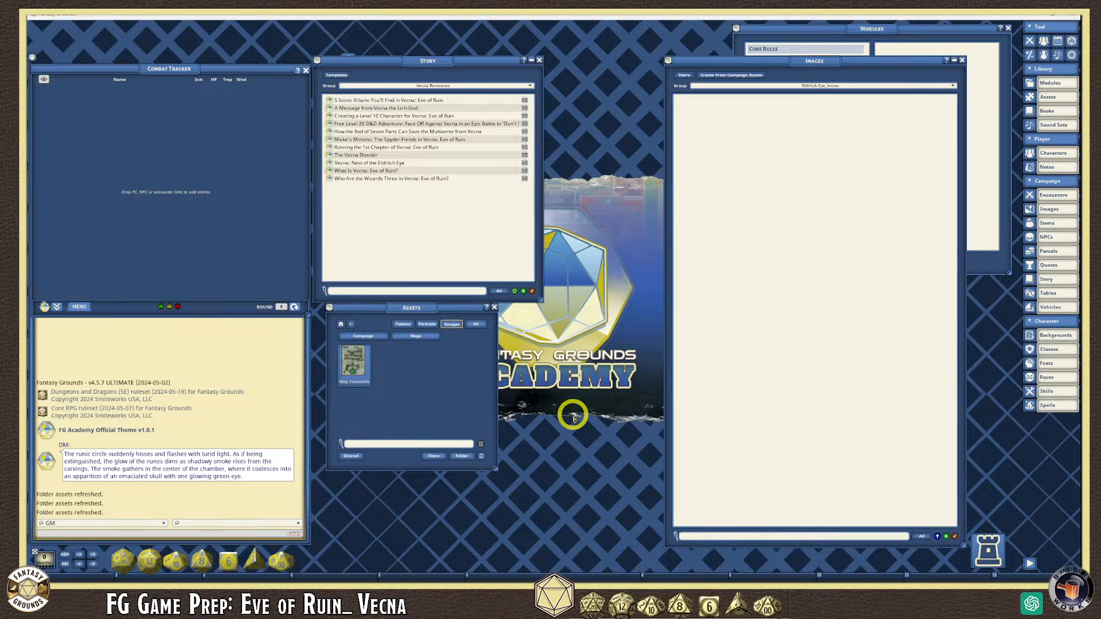
pyautogui.moveTo(519, 72); pyautogui.dragTo(715, 122)
pyautogui.click(482, 457)
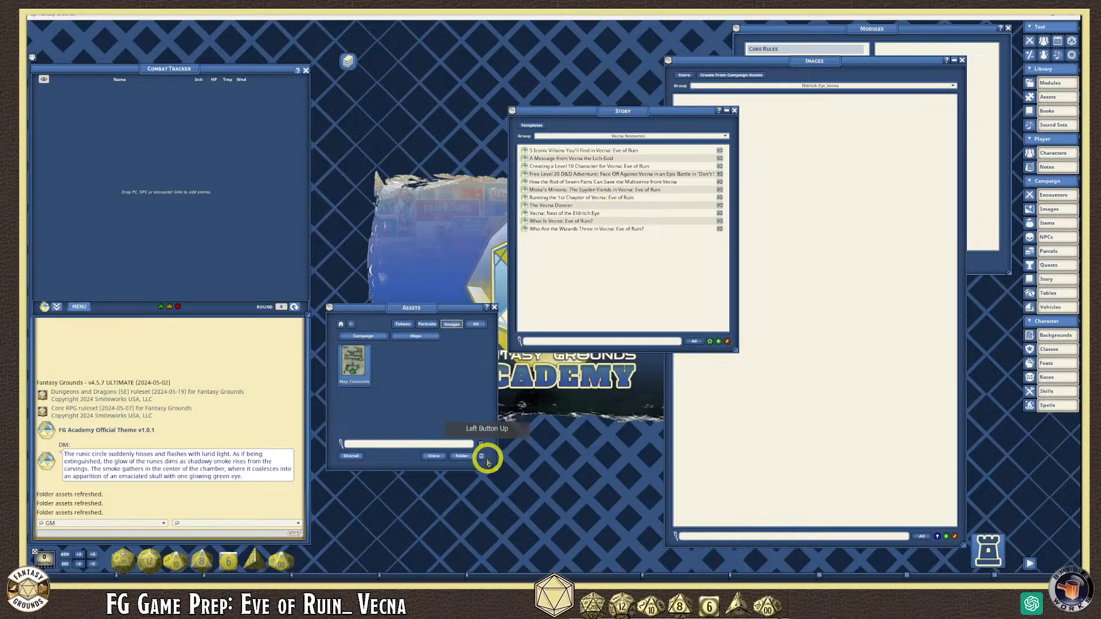
pyautogui.click(482, 457)
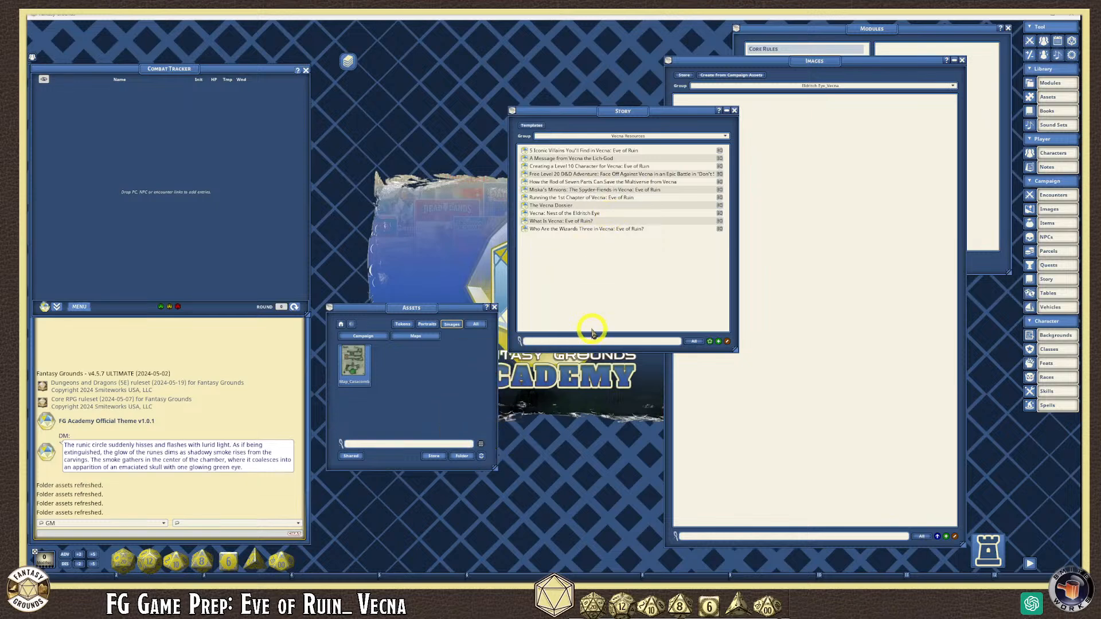
pyautogui.moveTo(685, 117); pyautogui.dragTo(544, 55)
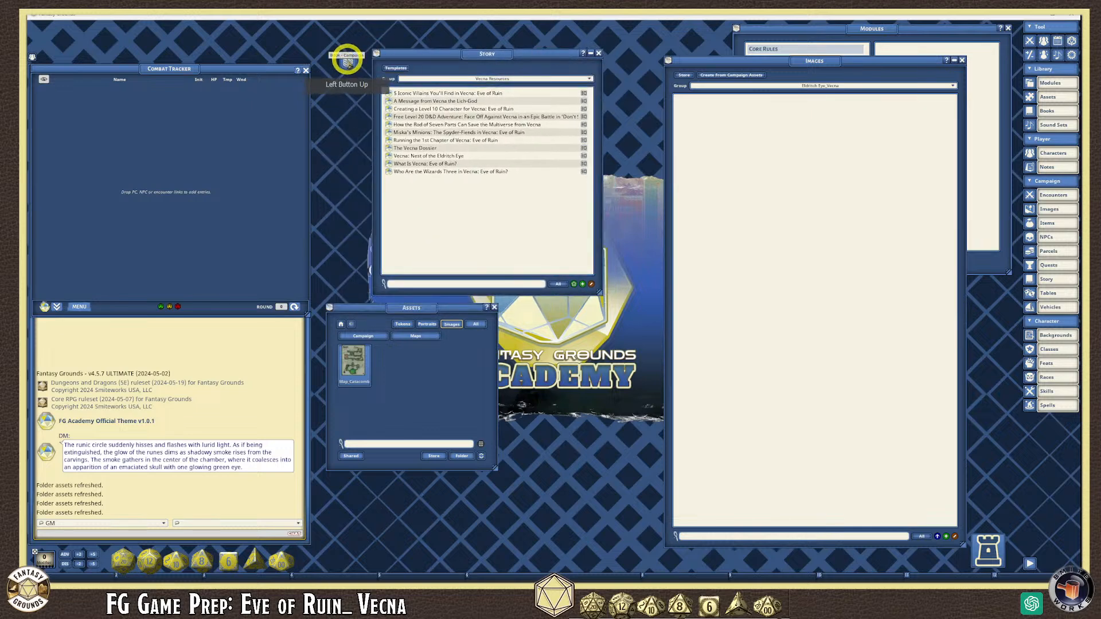
# - Close the campaign book and drag the catacomb map asset into the Images list
pyautogui.click(347, 59)
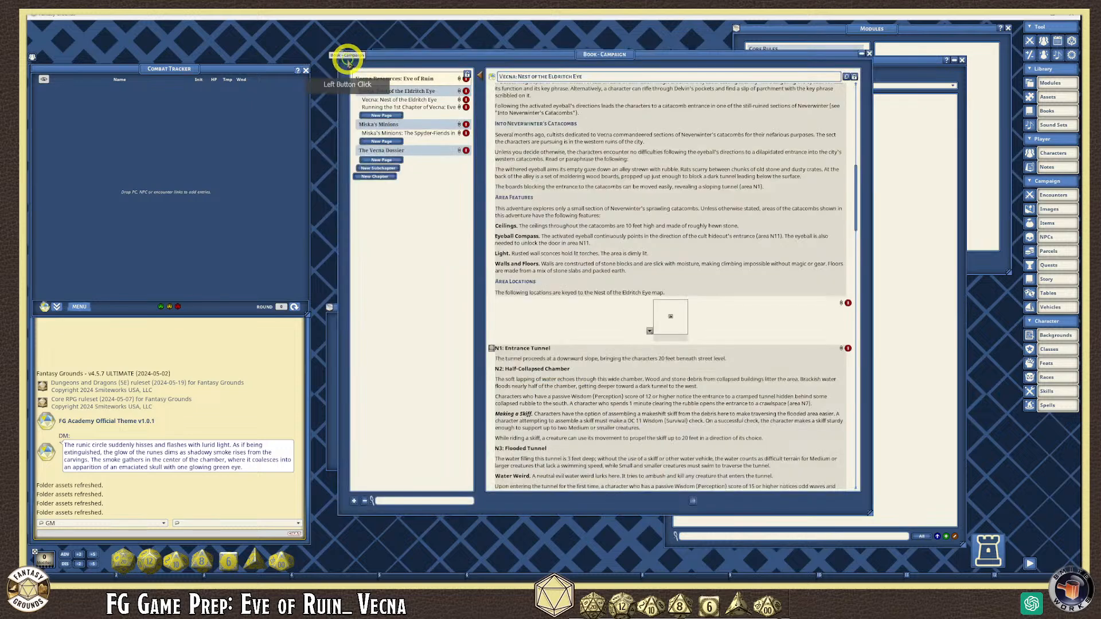
pyautogui.click(869, 52)
pyautogui.moveTo(470, 51); pyautogui.dragTo(432, 48)
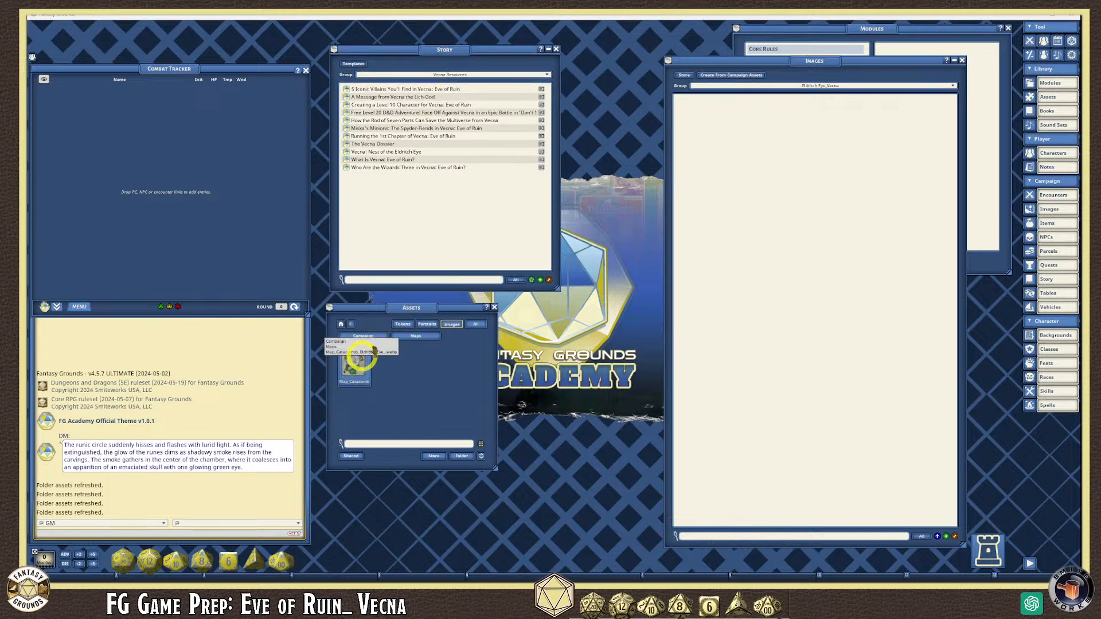
pyautogui.moveTo(358, 355); pyautogui.dragTo(811, 152)
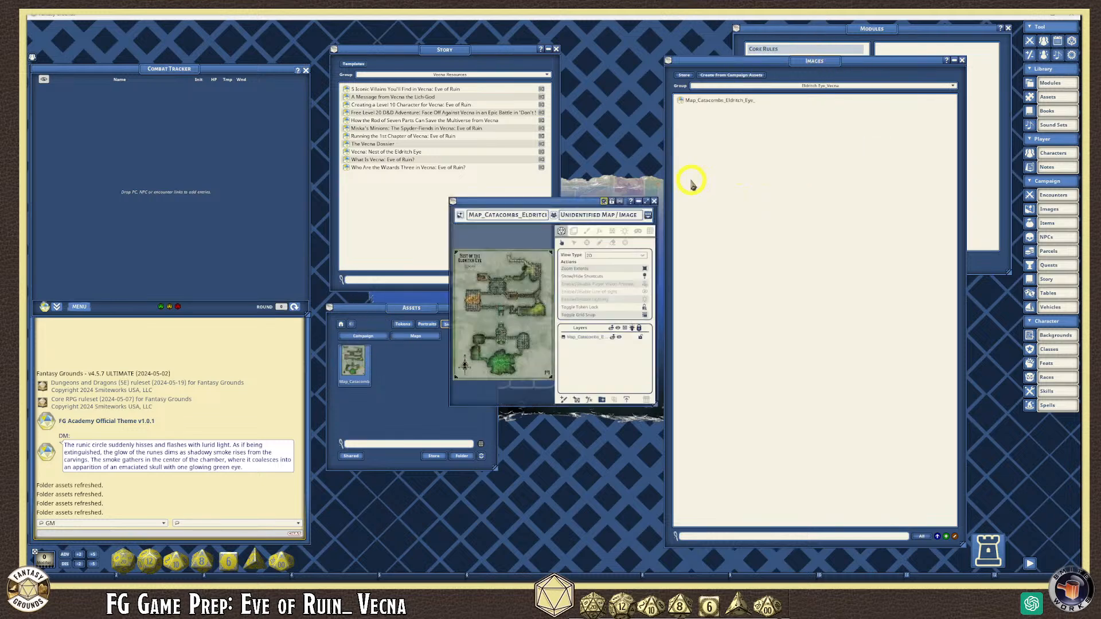
# - Reposition and enlarge the catacomb map window and zoom in
pyautogui.click(548, 49)
pyautogui.moveTo(568, 200); pyautogui.dragTo(772, 171)
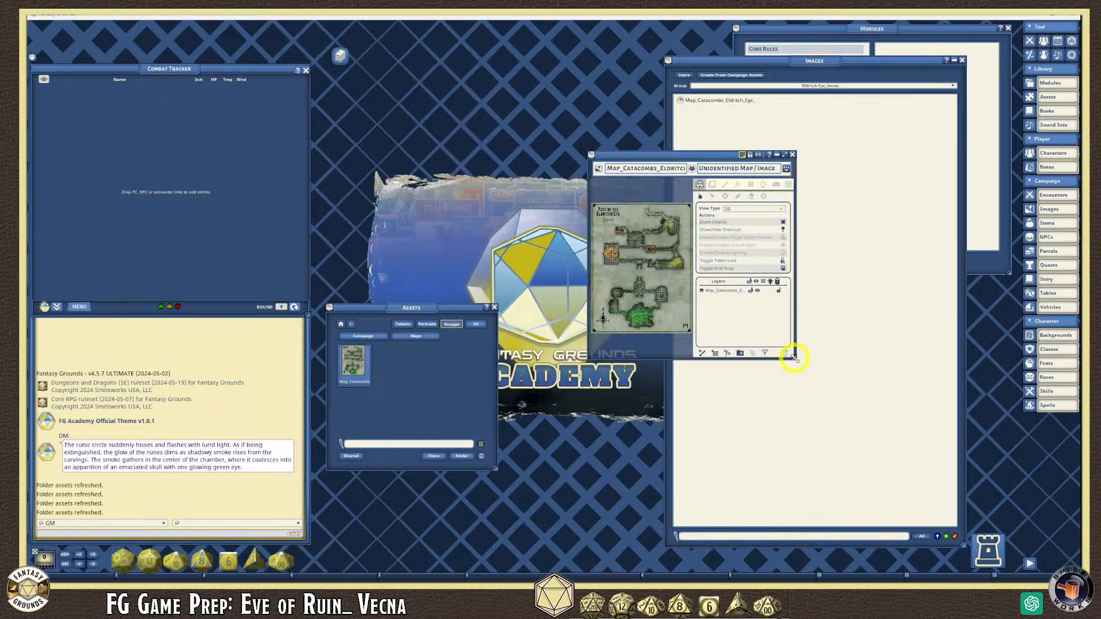
pyautogui.moveTo(795, 358); pyautogui.dragTo(909, 480)
pyautogui.scroll(5, 780, 285)
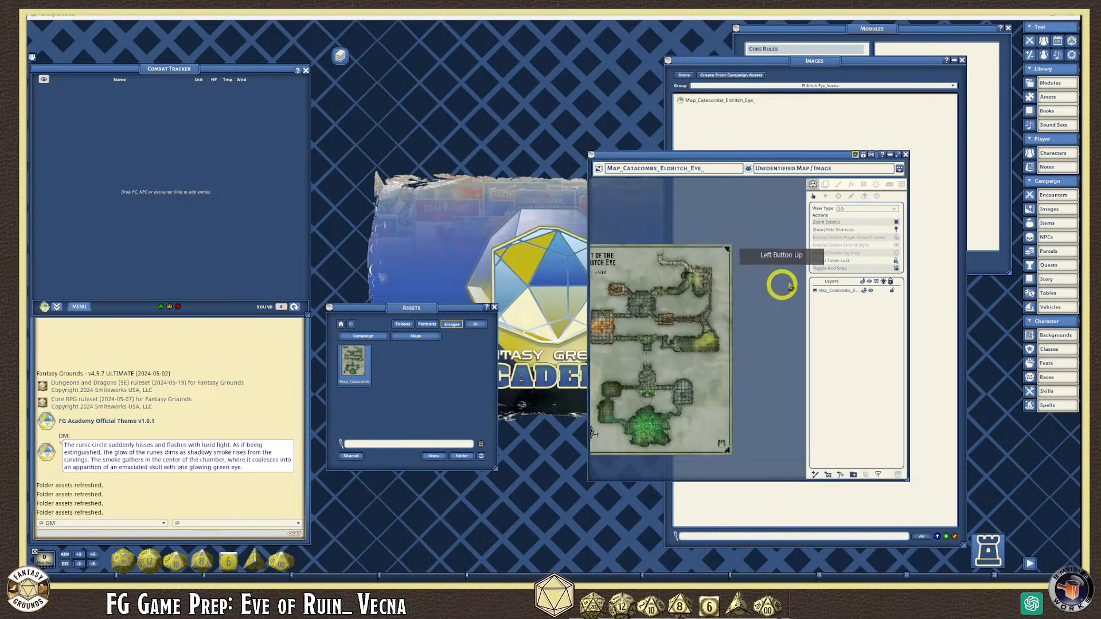
pyautogui.moveTo(859, 160); pyautogui.dragTo(738, 119)
pyautogui.scroll(4, 624, 170)
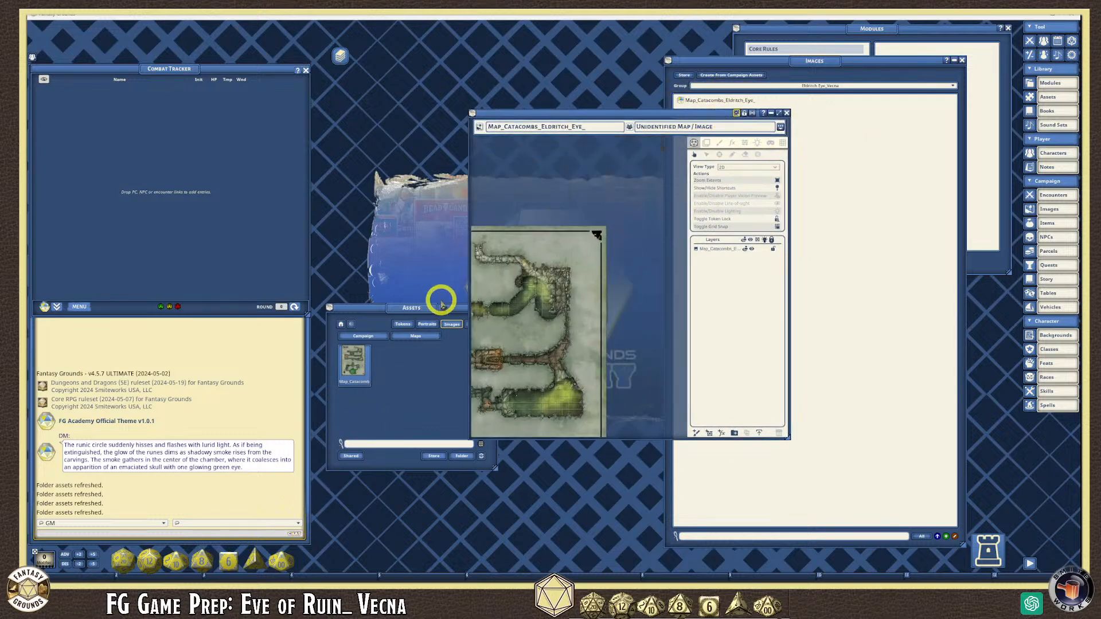
pyautogui.scroll(3, 541, 259)
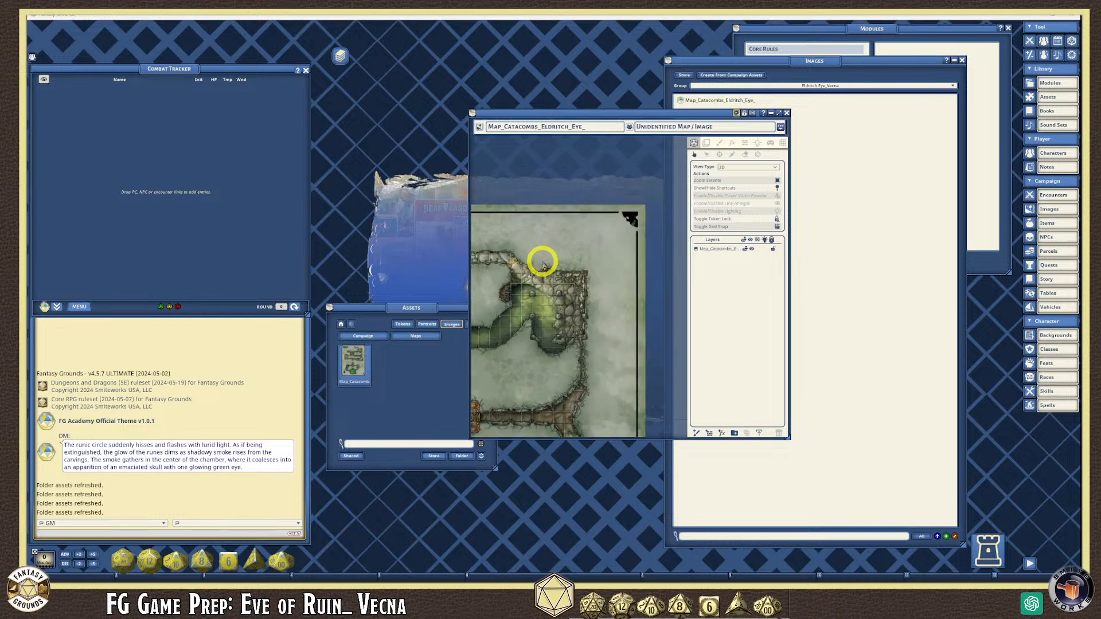
pyautogui.scroll(5, 542, 263)
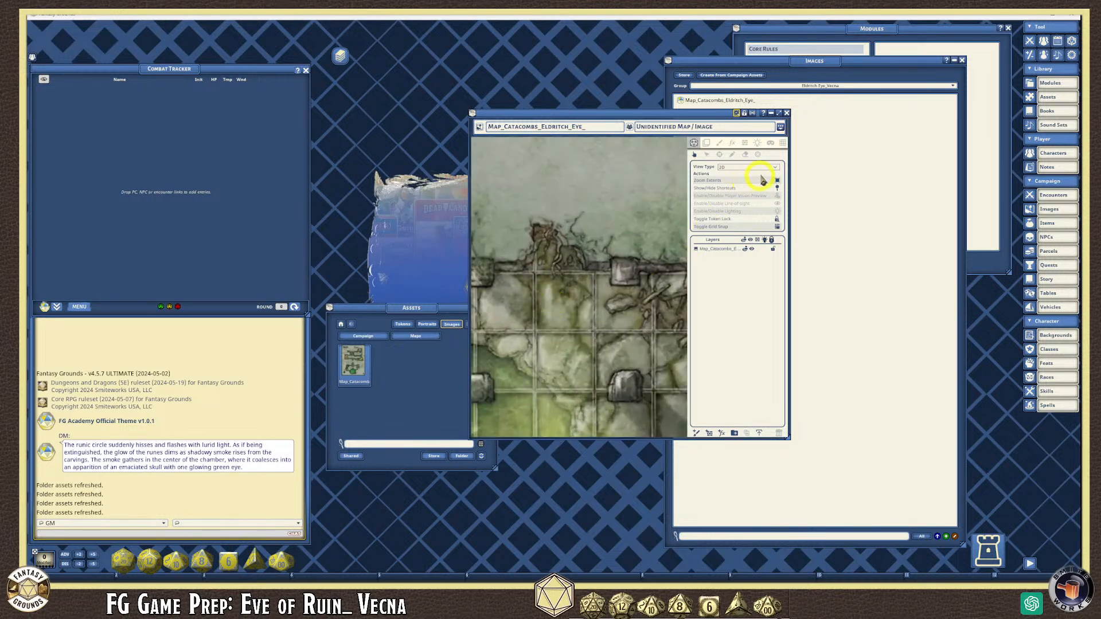
# - Turn on the map grid with a size of 95
pyautogui.click(783, 143)
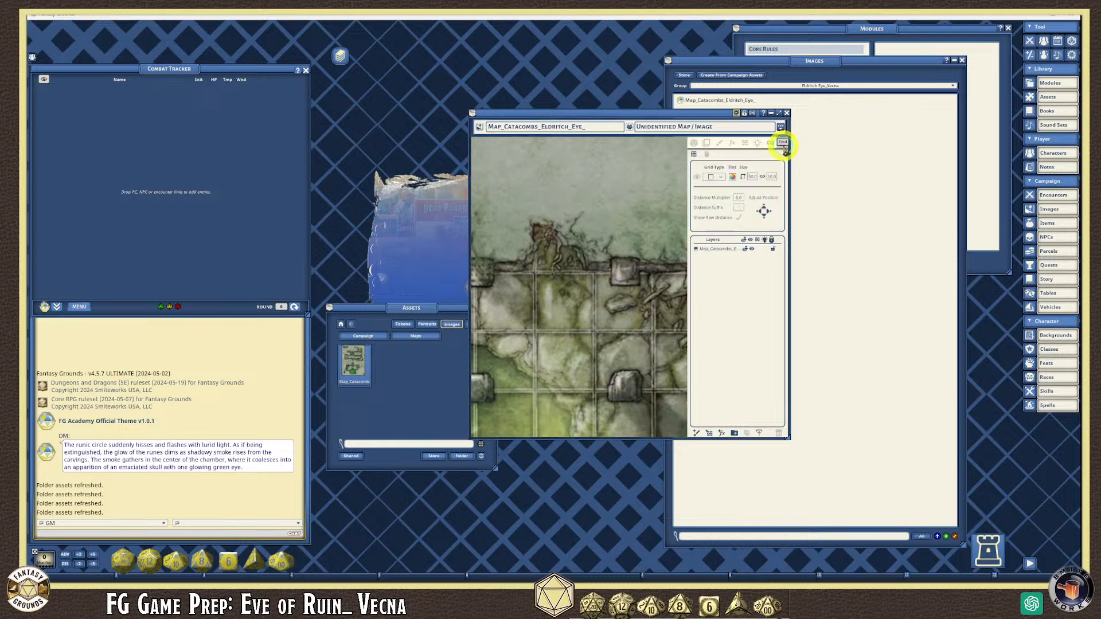
pyautogui.click(872, 196)
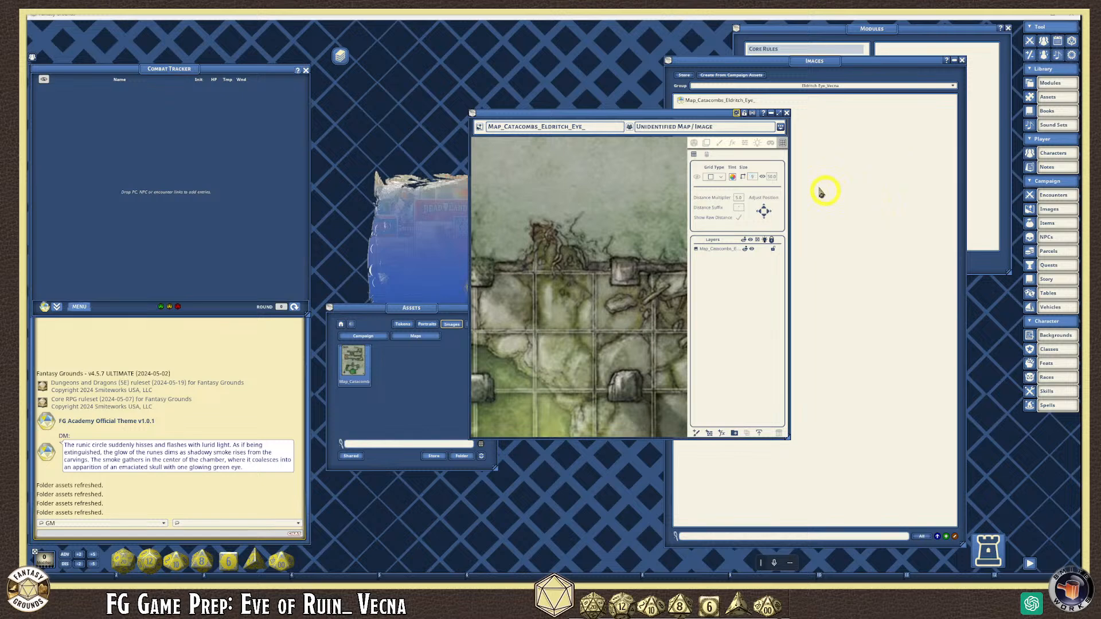
pyautogui.write('95')
pyautogui.click(774, 179)
# - Enlarge the map window further and zoom to inspect the grid
pyautogui.scroll(-5, 655, 327)
pyautogui.scroll(-4, 525, 336)
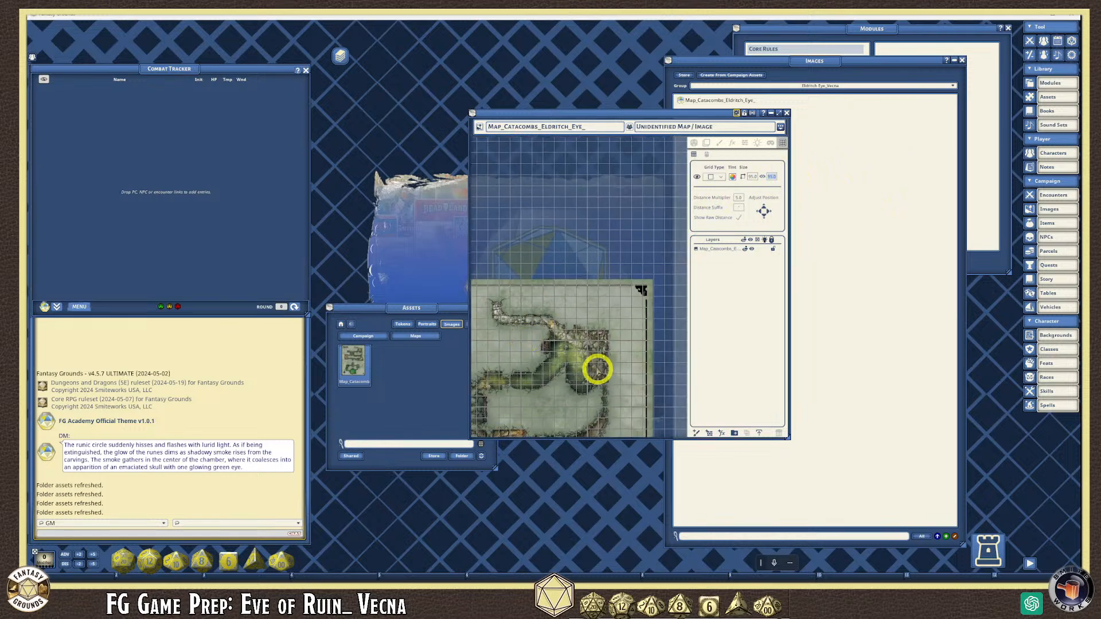
pyautogui.moveTo(789, 438); pyautogui.dragTo(979, 555)
pyautogui.scroll(6, 564, 443)
pyautogui.scroll(-3, 573, 450)
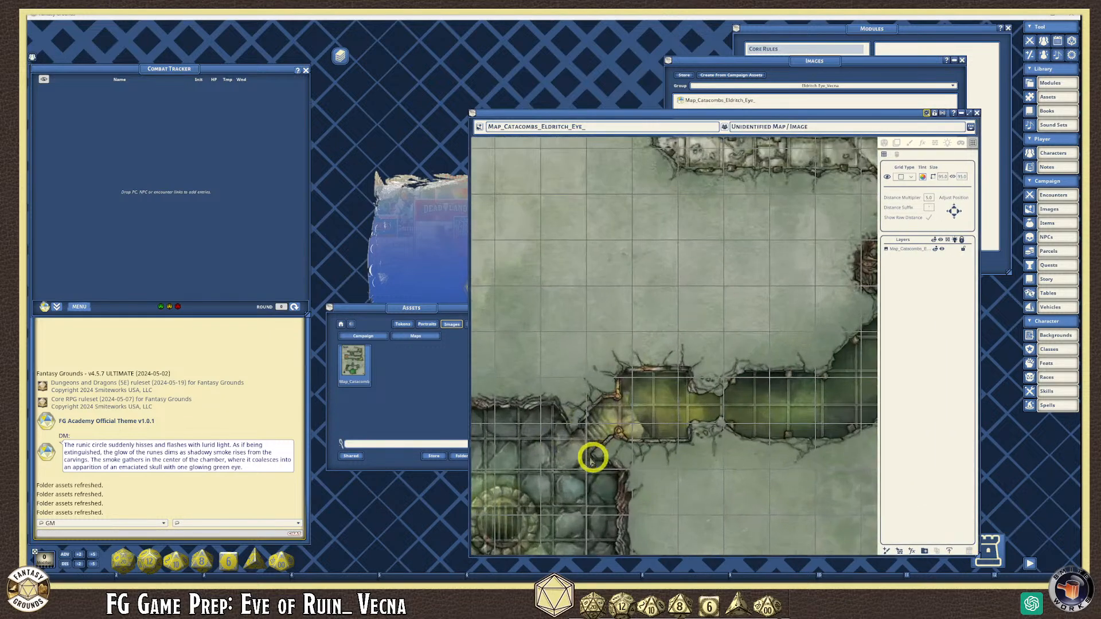
pyautogui.scroll(-4, 579, 455)
pyautogui.scroll(-3, 577, 456)
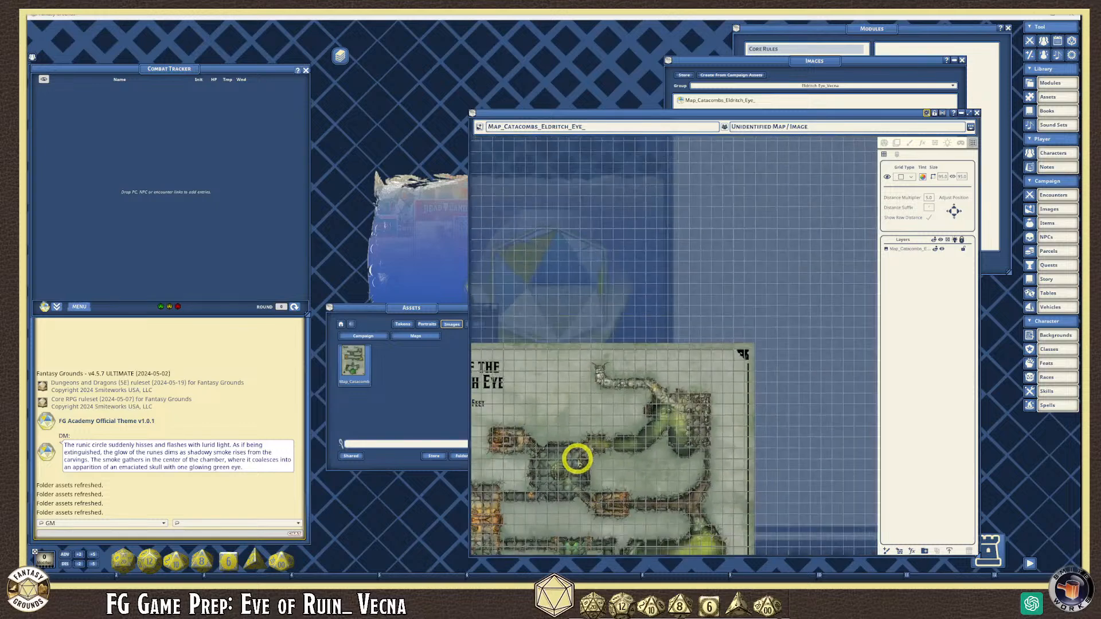
pyautogui.scroll(-1, 739, 508)
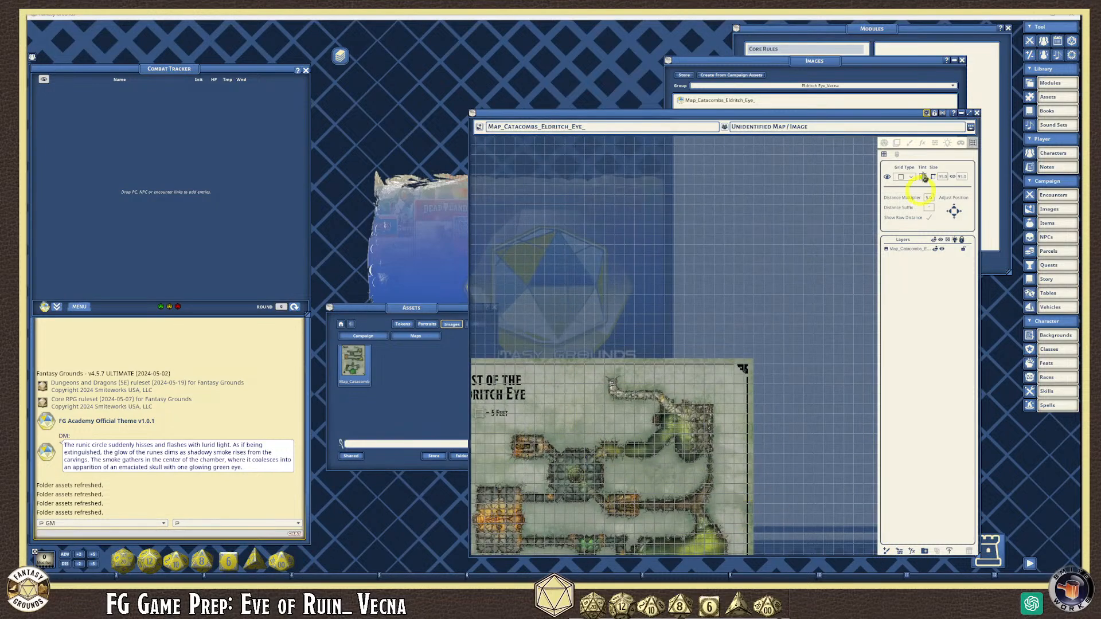
# - Show the view toolbar and pan down to the map's left edge
pyautogui.click(969, 125)
pyautogui.click(958, 145)
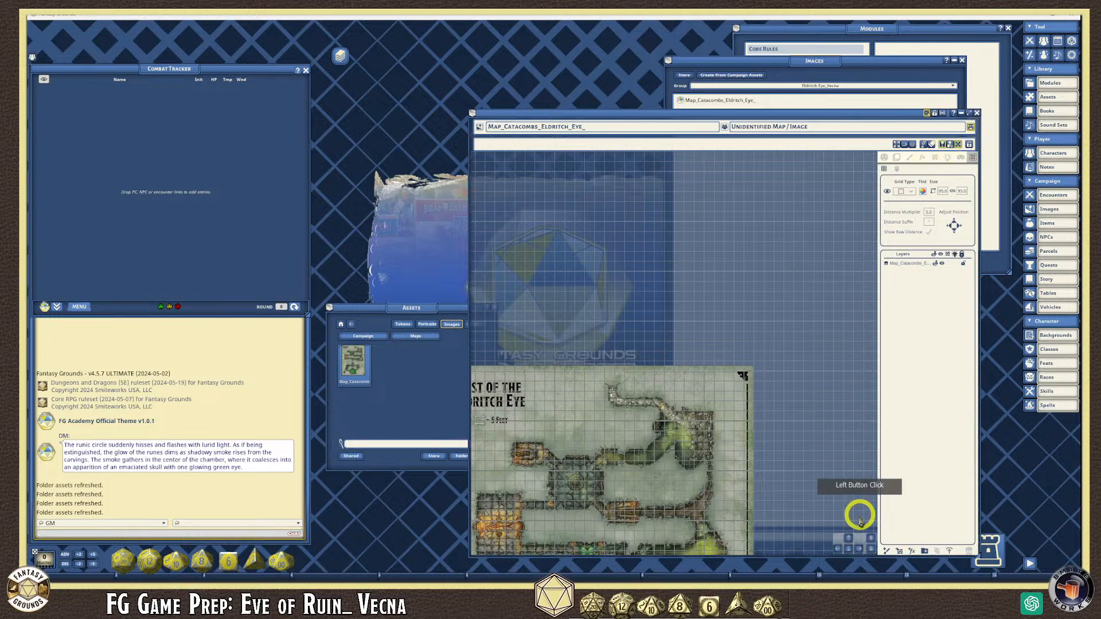
pyautogui.click(848, 550)
pyautogui.click(836, 549)
pyautogui.scroll(5, 582, 189)
pyautogui.scroll(-3, 563, 208)
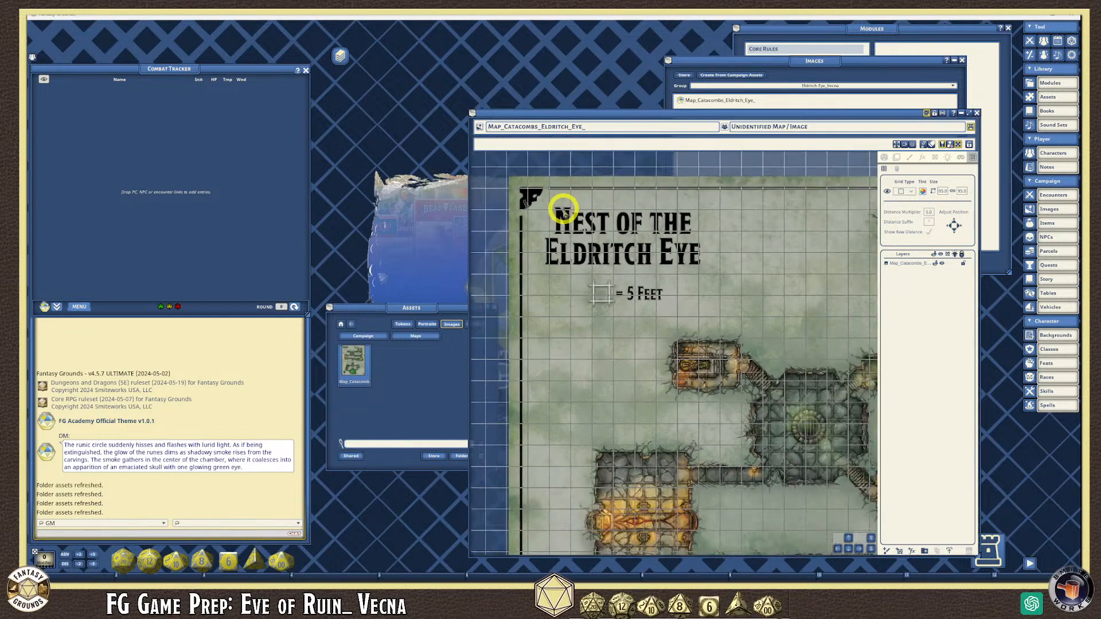
pyautogui.scroll(2, 760, 468)
pyautogui.scroll(1, 785, 516)
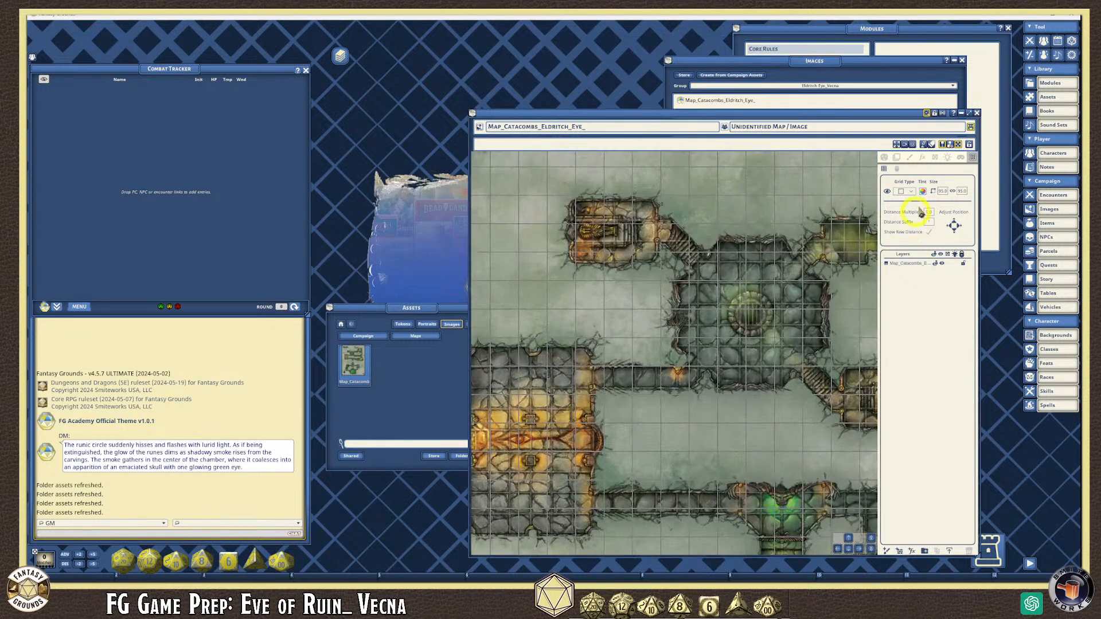
# - Nudge the grid upward several times and change its size to 32
pyautogui.doubleClick(954, 226)
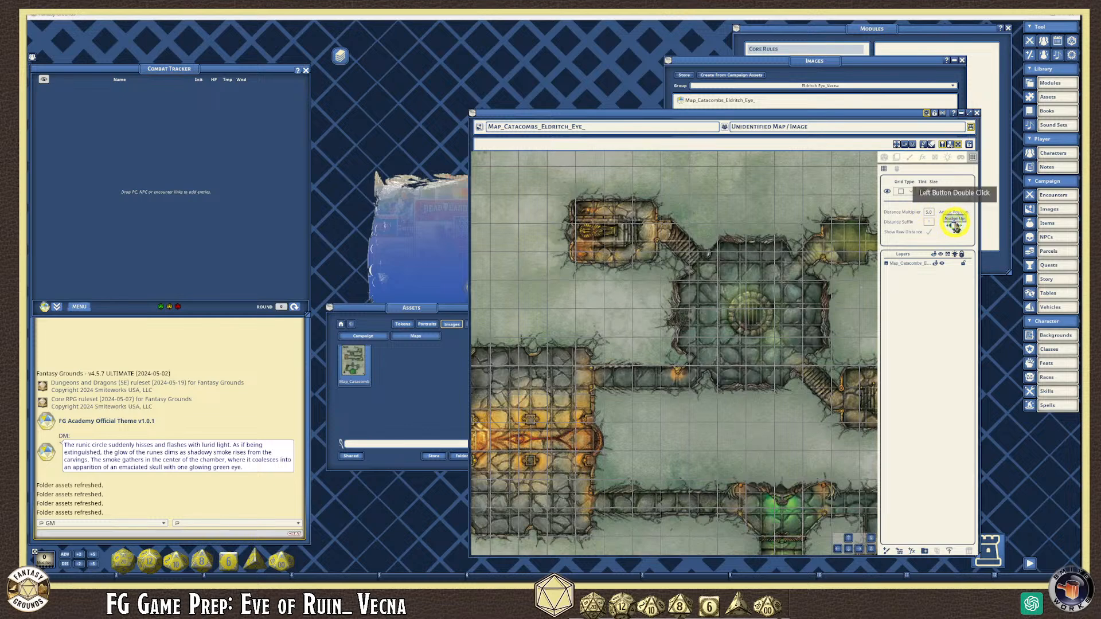
pyautogui.doubleClick(955, 226)
pyautogui.doubleClick(955, 226)
pyautogui.click(955, 226)
pyautogui.doubleClick(955, 226)
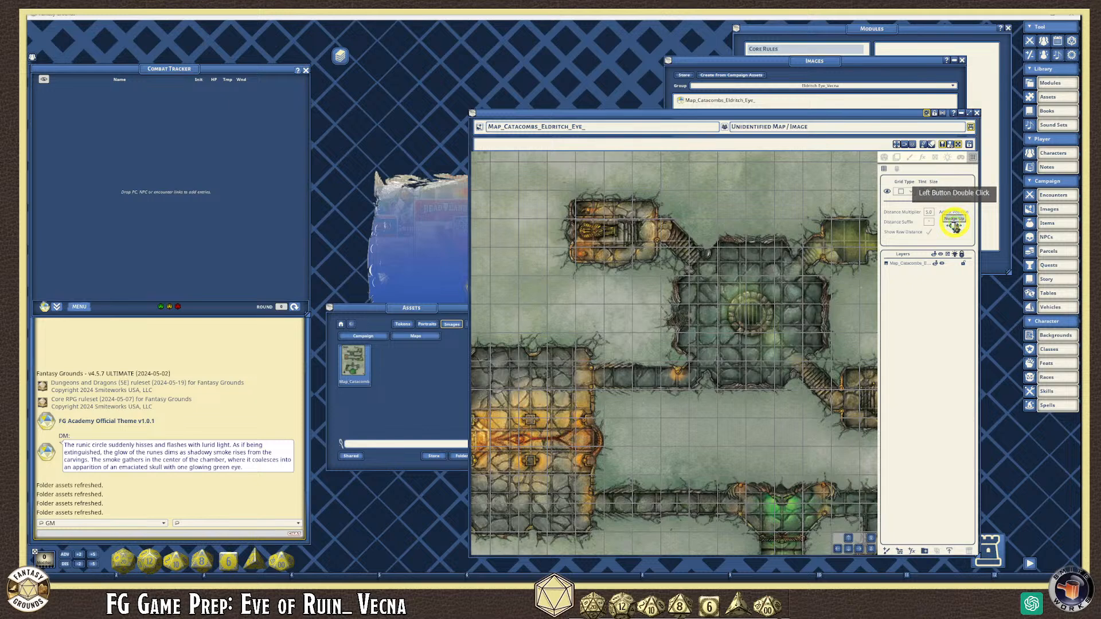
pyautogui.doubleClick(943, 191)
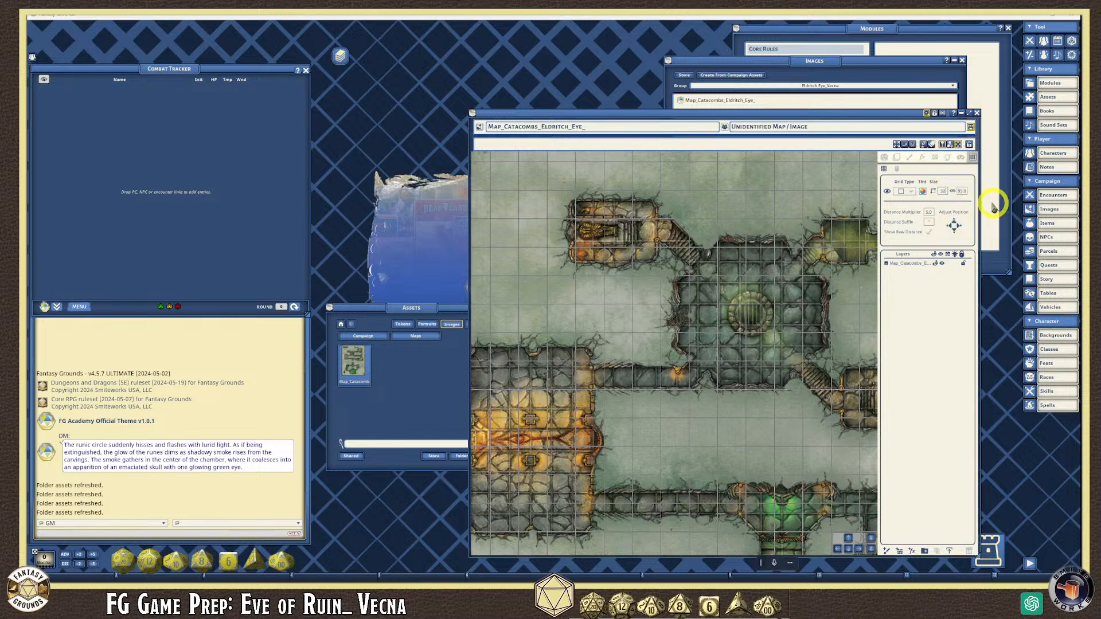
pyautogui.write('32')
pyautogui.press('Return')
# - Hide the grid overlay through the map's layer options
pyautogui.scroll(4, 791, 327)
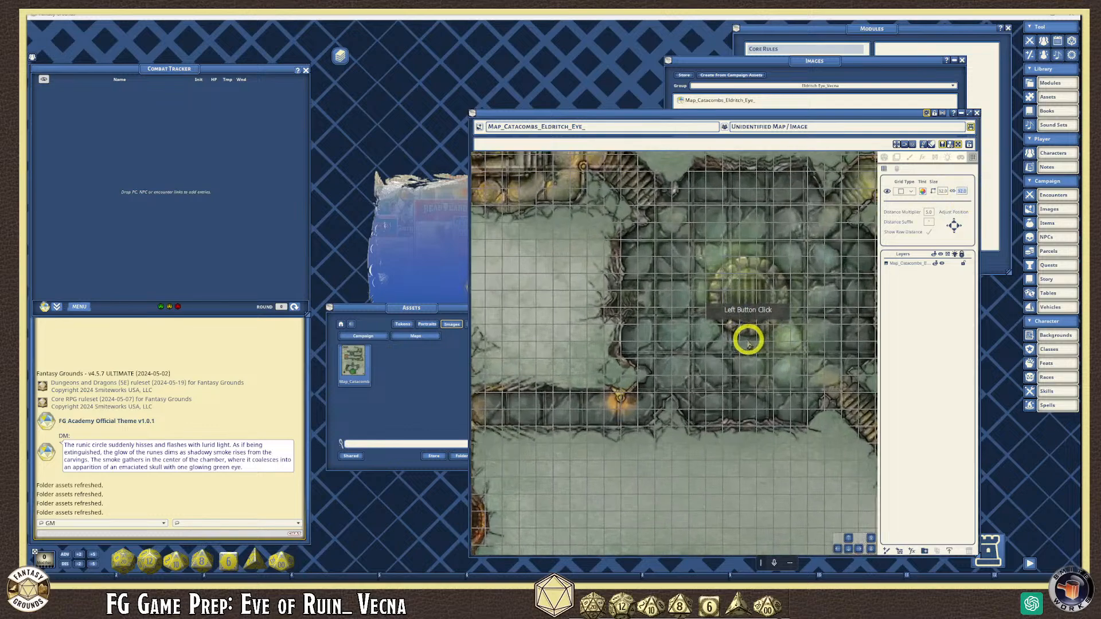
pyautogui.rightClick(754, 232)
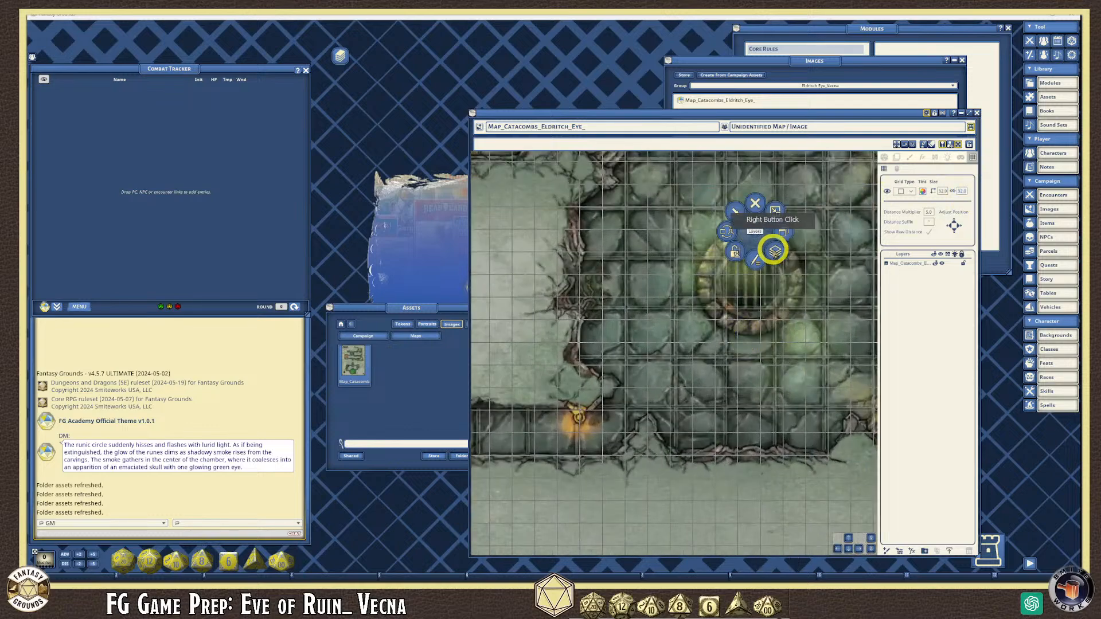
pyautogui.click(776, 251)
pyautogui.click(777, 278)
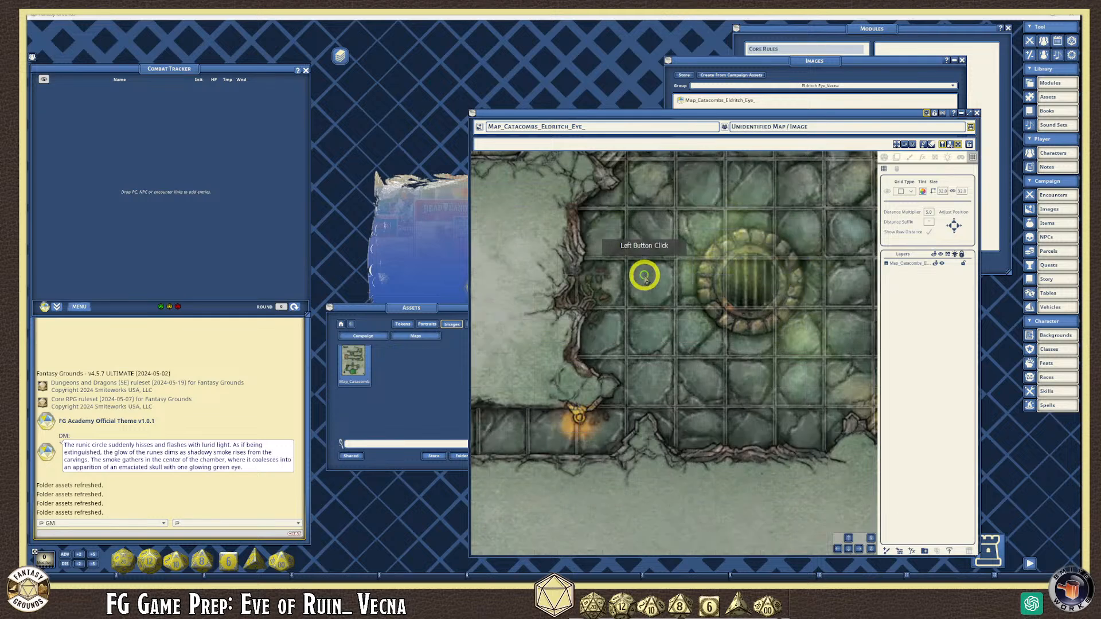
pyautogui.scroll(4, 643, 262)
pyautogui.scroll(1, 641, 252)
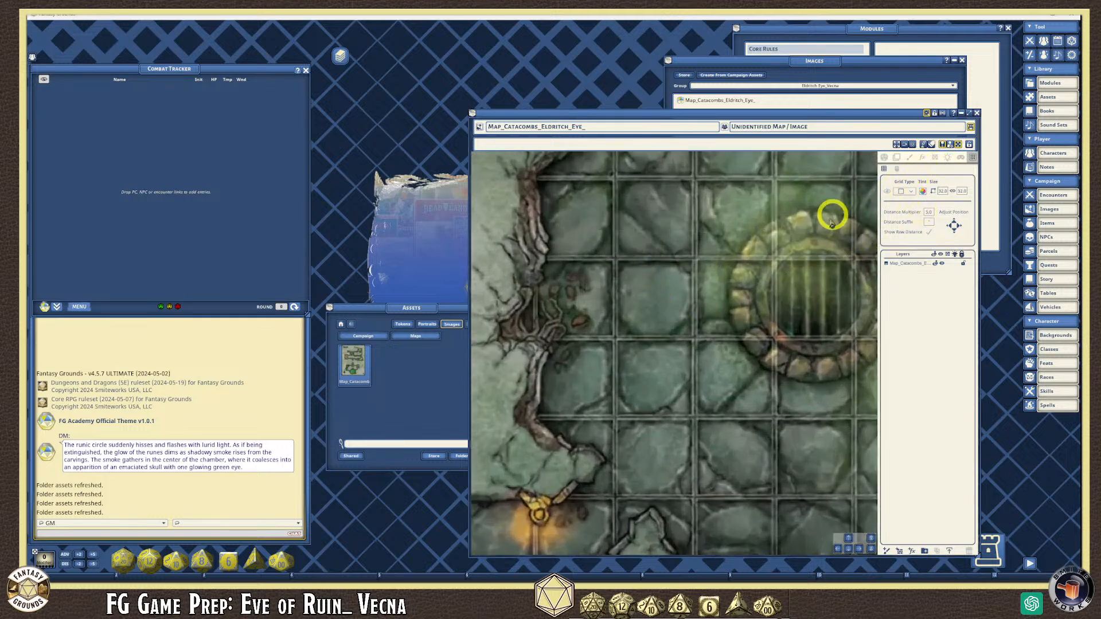
# - Draw the grid by hand to match one map floor square
pyautogui.rightClick(634, 268)
pyautogui.click(655, 288)
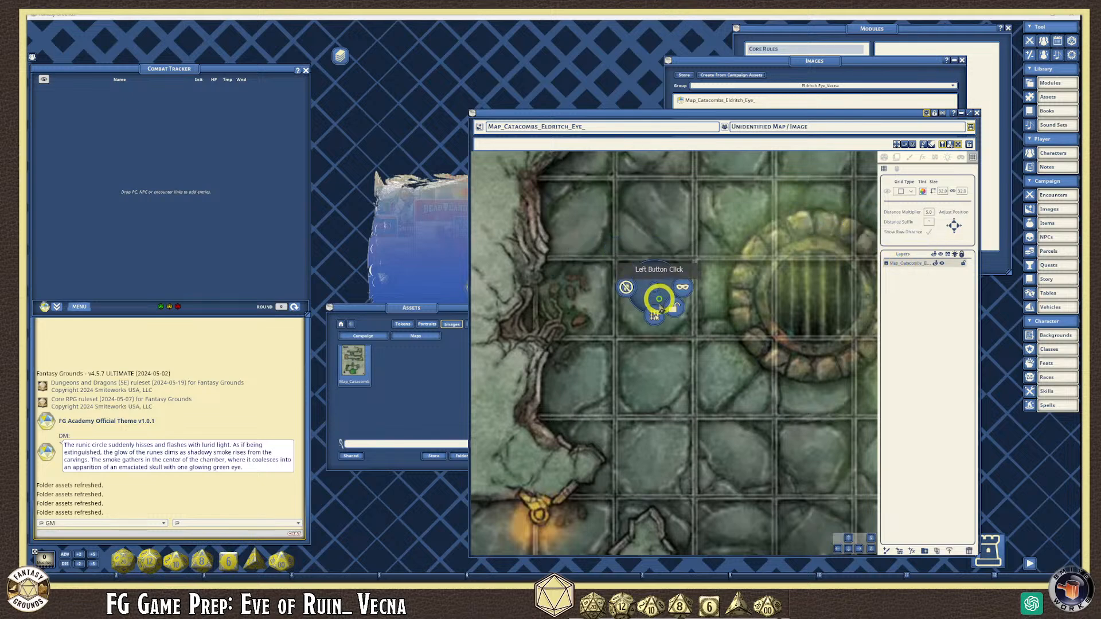
pyautogui.click(655, 316)
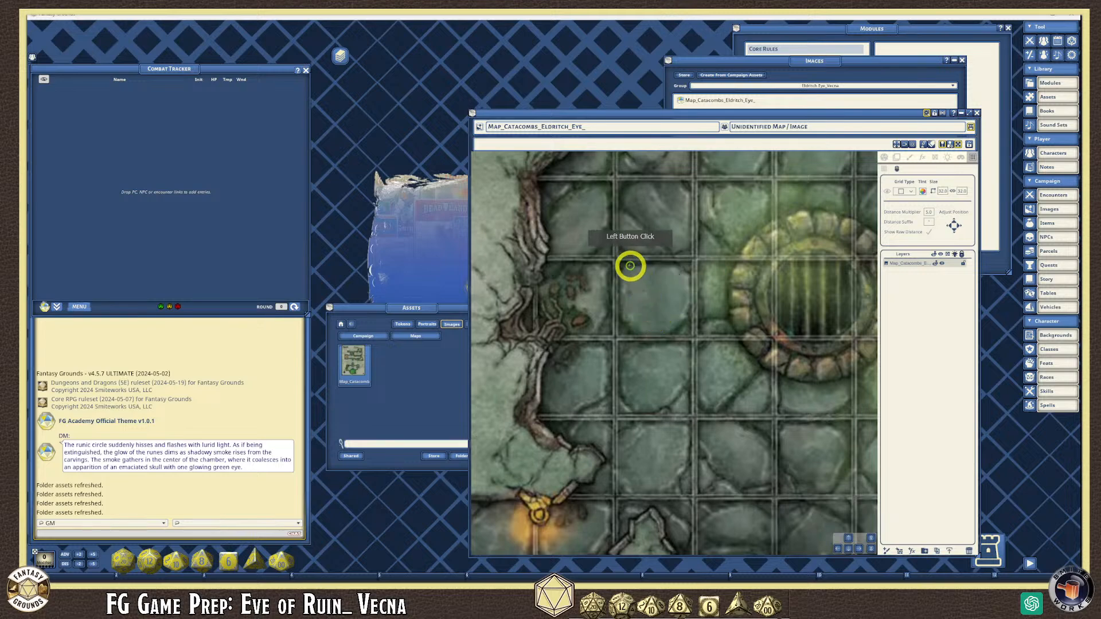
pyautogui.moveTo(614, 257); pyautogui.dragTo(690, 336)
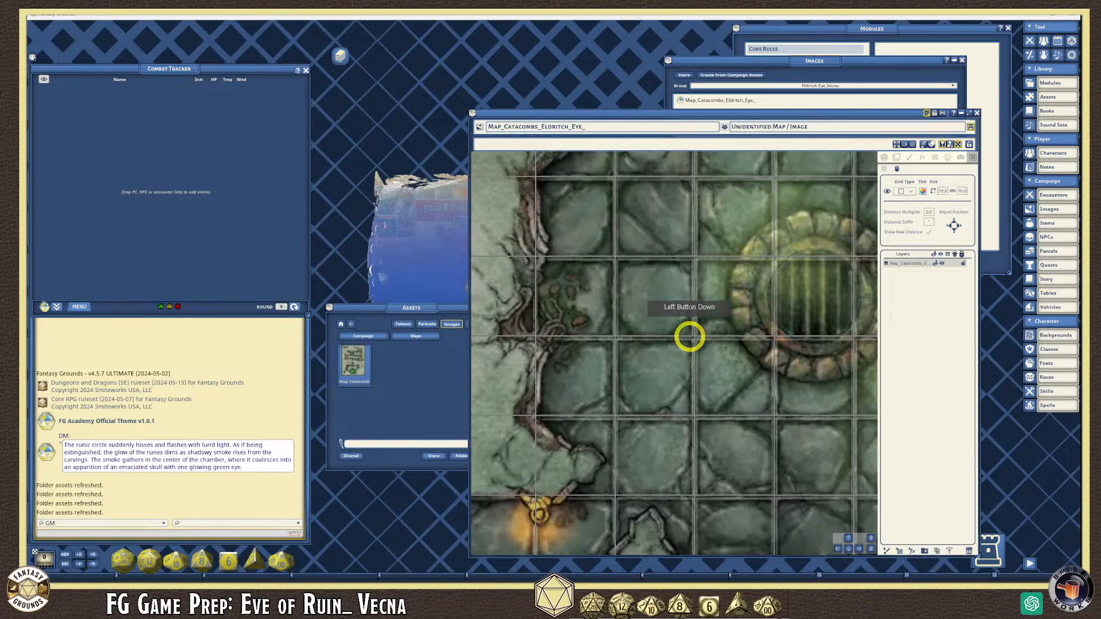
pyautogui.moveTo(689, 336); pyautogui.dragTo(691, 337)
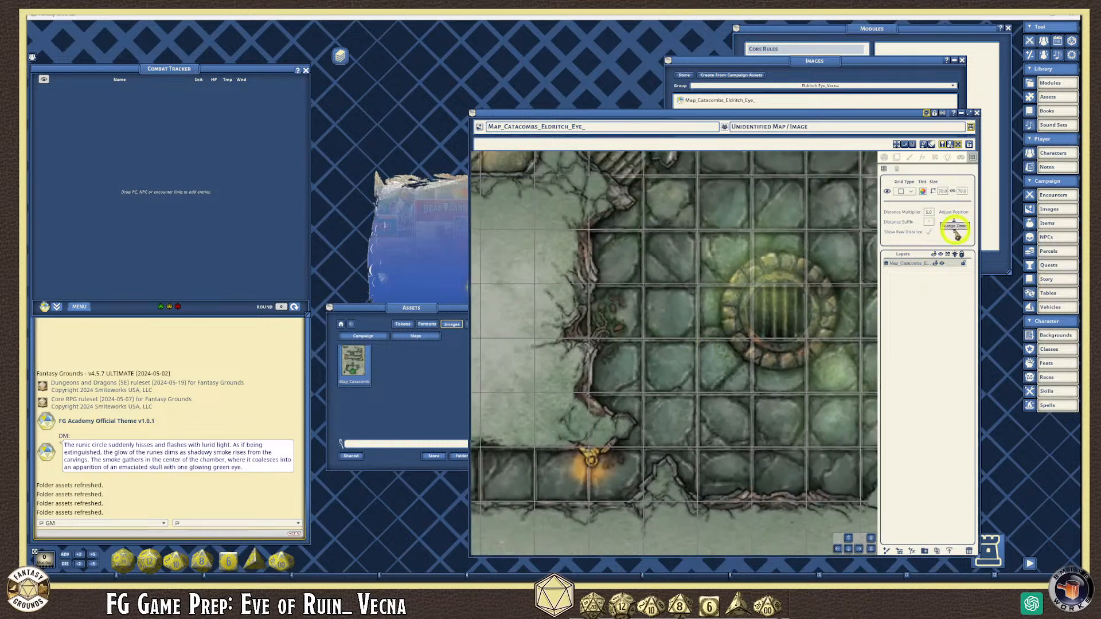
# - Pan and zoom over the map to check alignment near the green pools
pyautogui.scroll(-4, 794, 374)
pyautogui.scroll(-2, 791, 376)
pyautogui.scroll(-1, 771, 438)
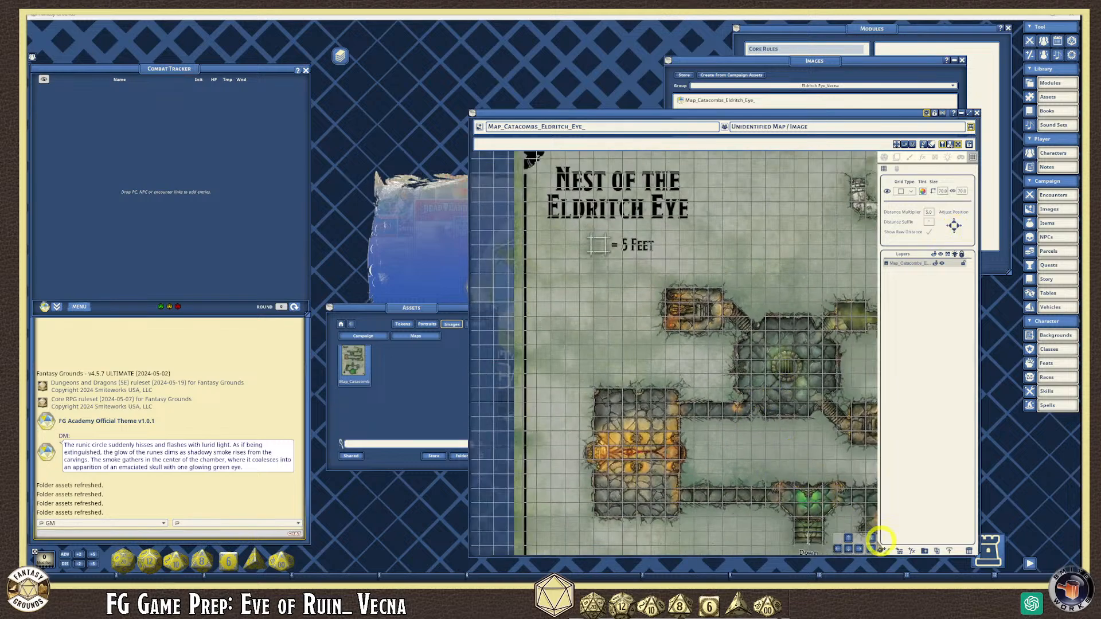
pyautogui.click(849, 538)
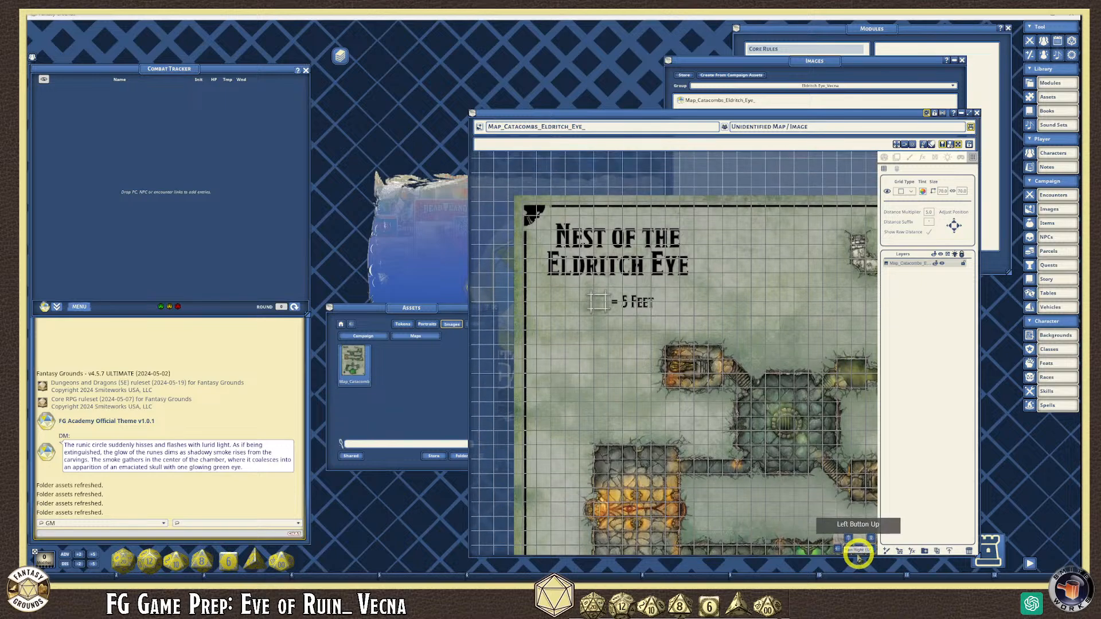
pyautogui.click(860, 550)
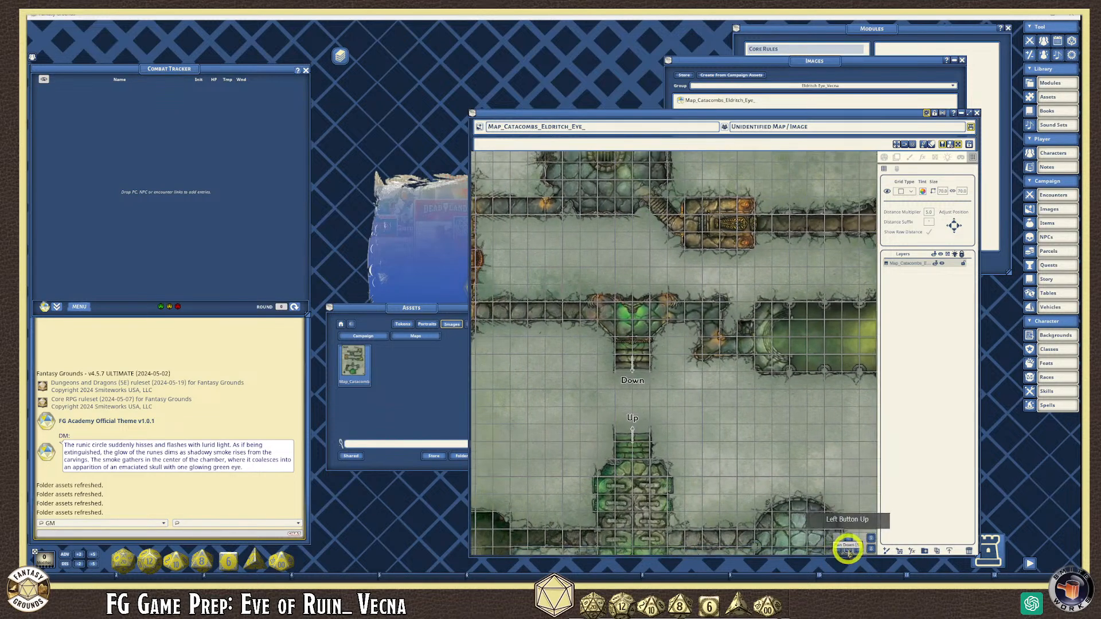
pyautogui.moveTo(847, 550); pyautogui.dragTo(628, 410)
pyautogui.scroll(3, 628, 410)
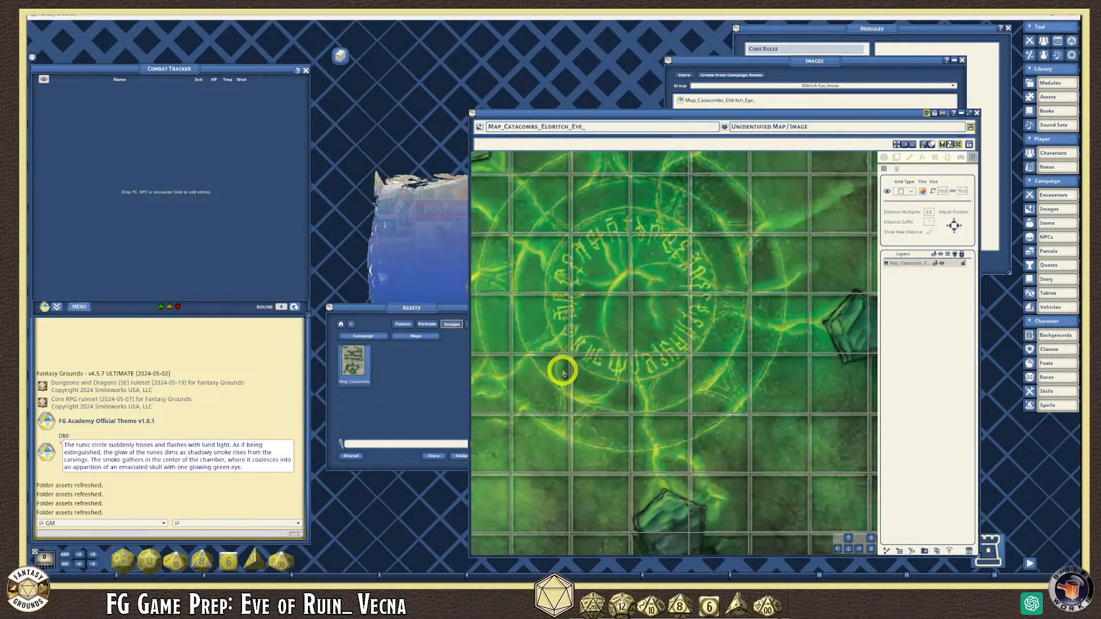
pyautogui.scroll(1, 587, 365)
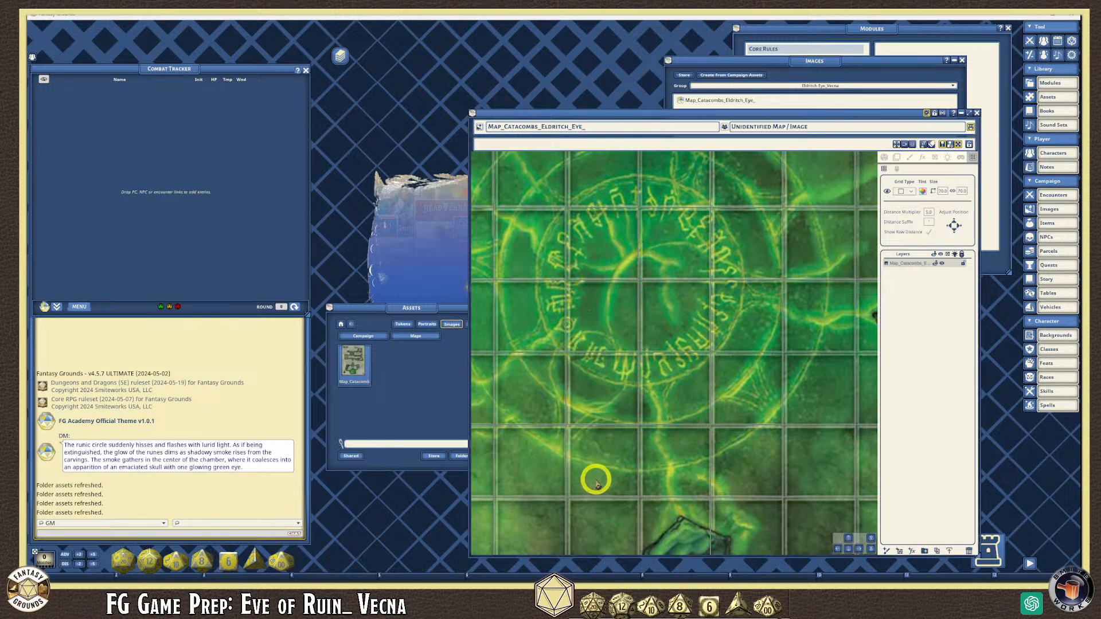
pyautogui.scroll(-2, 596, 482)
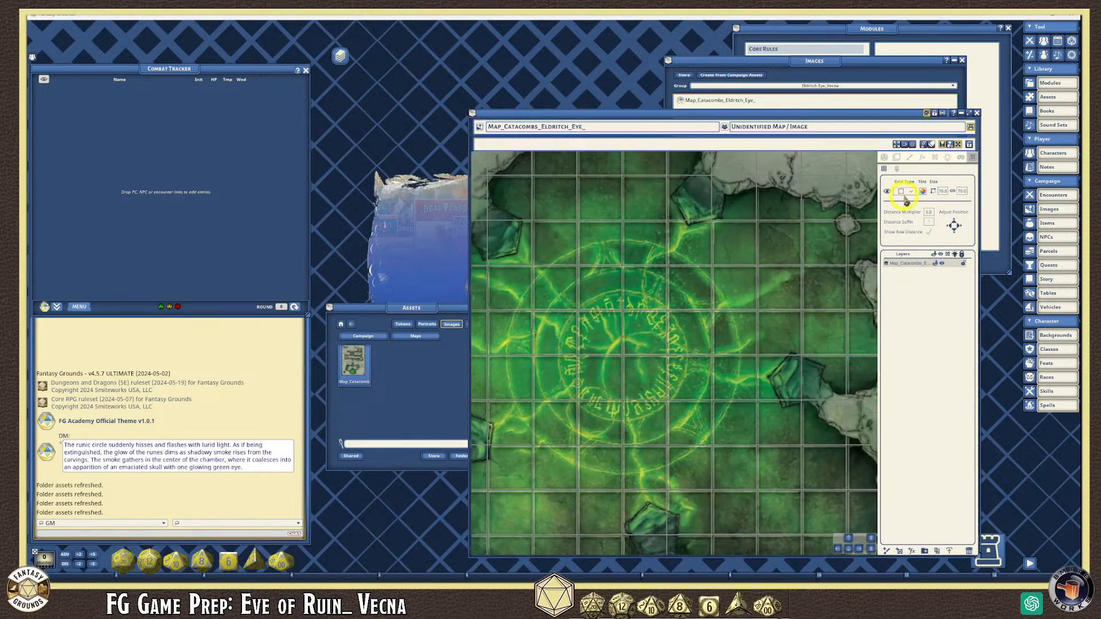
# - Set the grid tint to the map's yellow-green glow with reduced alpha
pyautogui.click(923, 195)
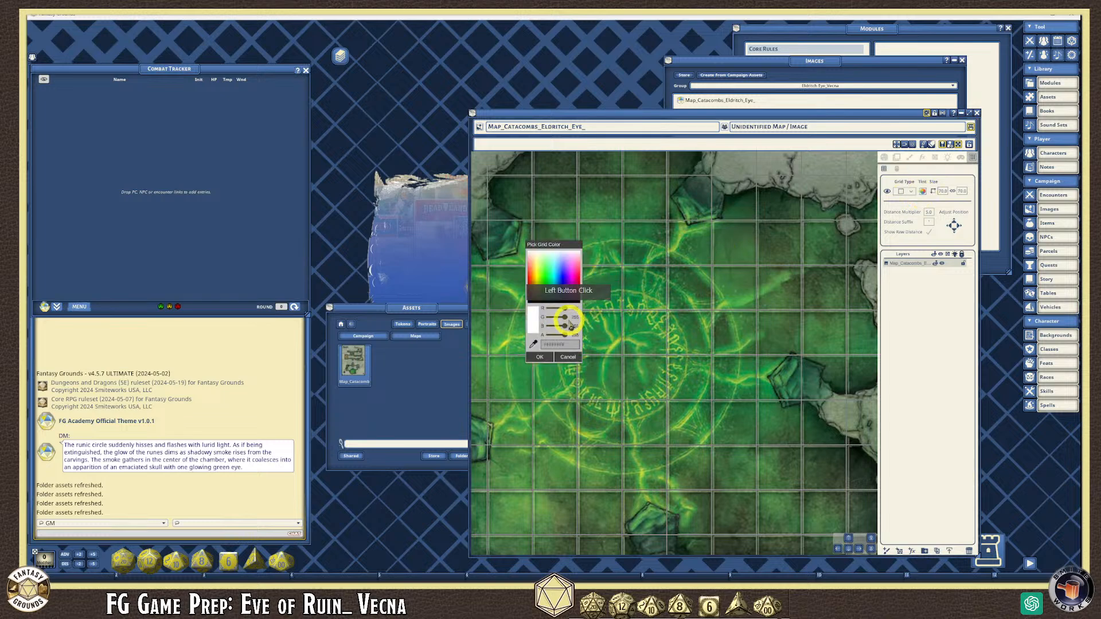
pyautogui.click(534, 345)
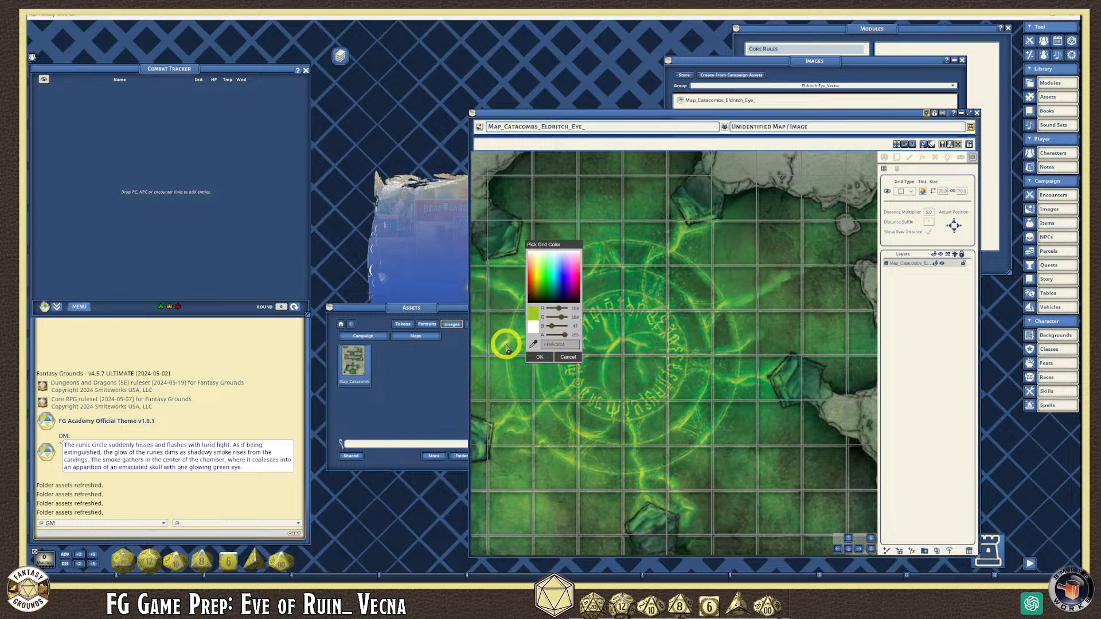
pyautogui.click(506, 346)
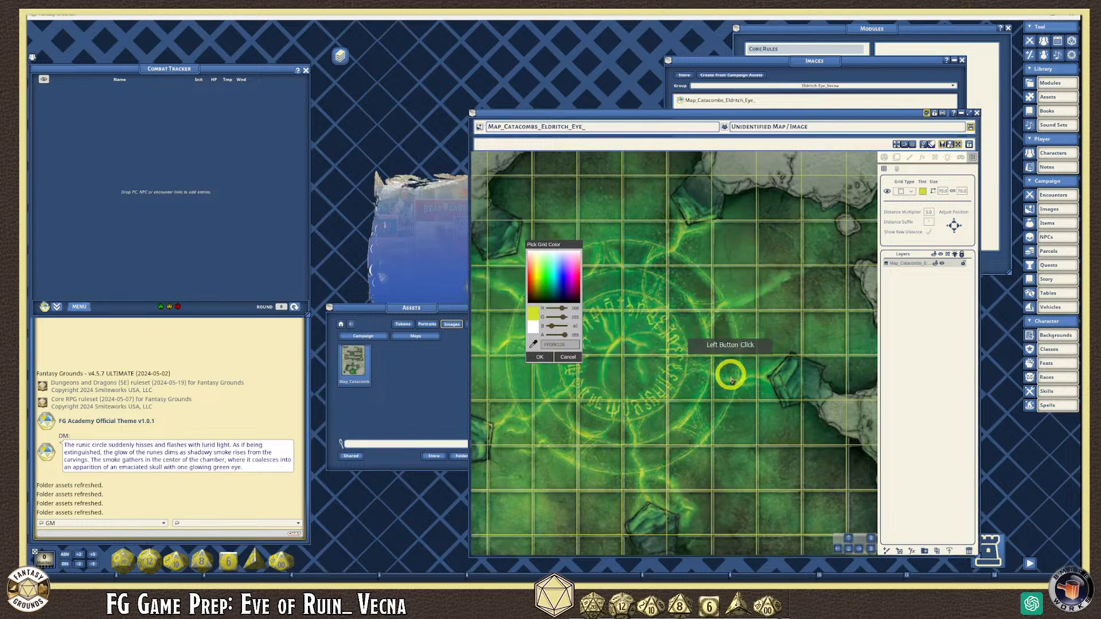
pyautogui.click(565, 336)
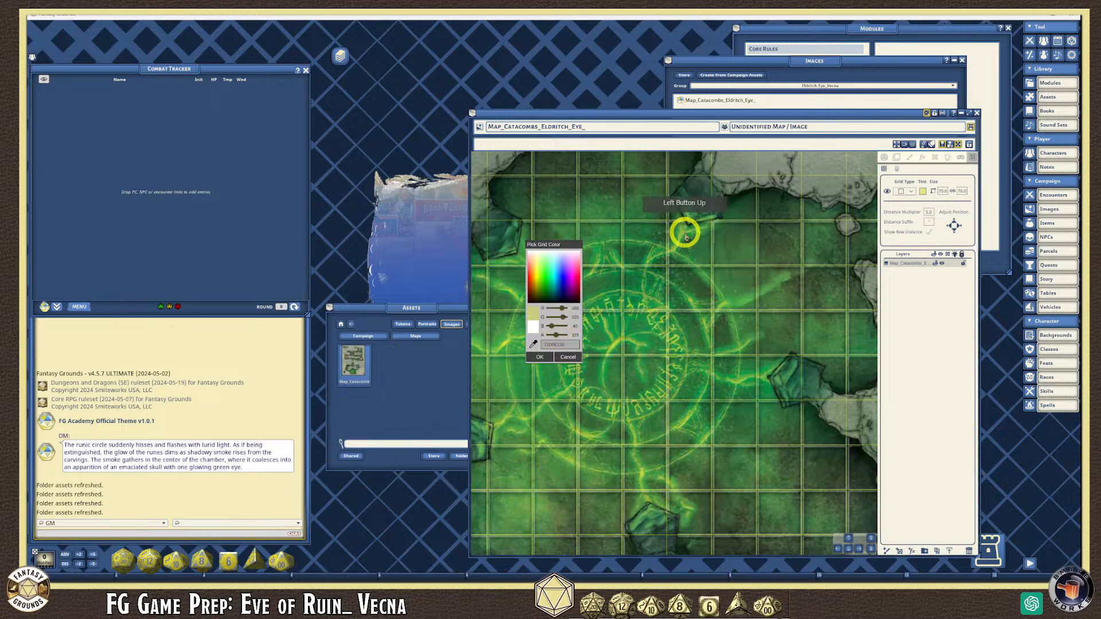
pyautogui.click(539, 358)
# - Zoom in and out to review the tinted grid across the whole map
pyautogui.scroll(-10, 727, 459)
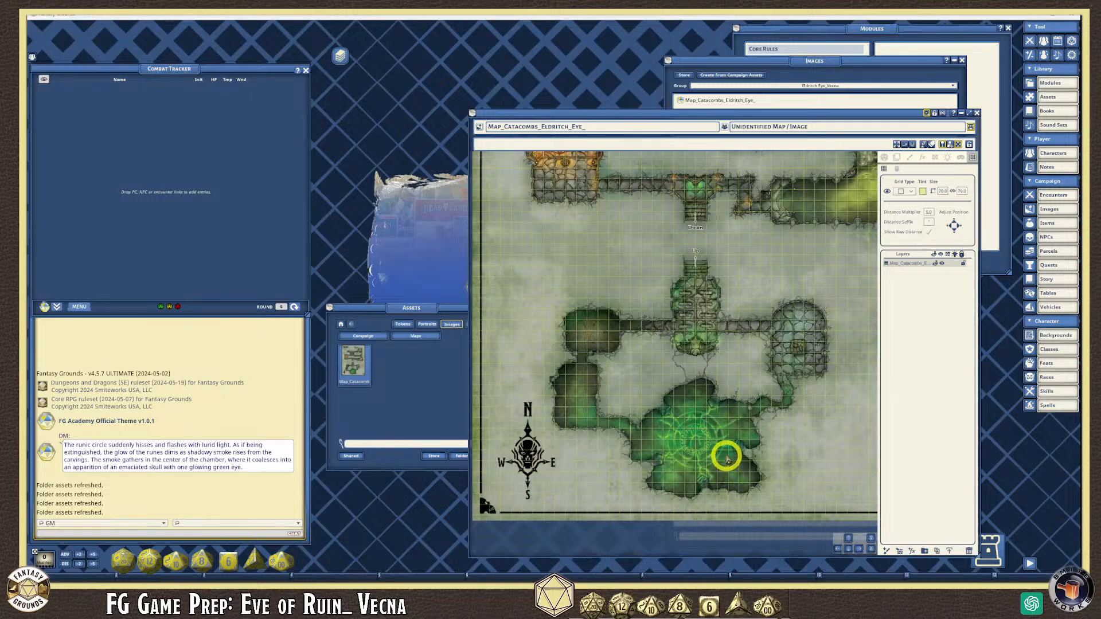
pyautogui.scroll(8, 727, 458)
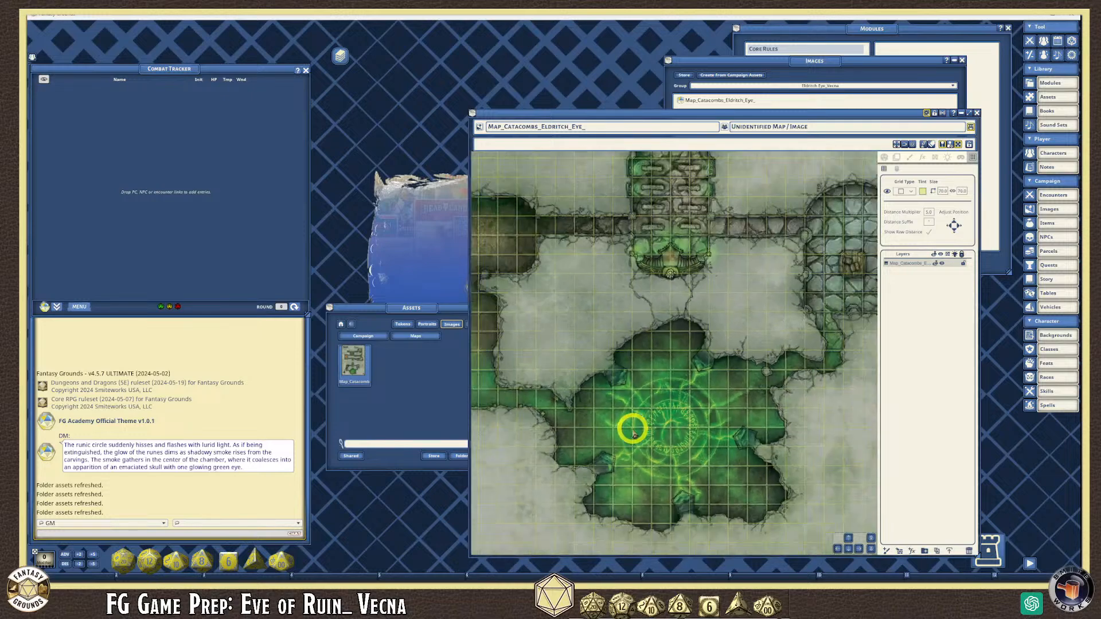
pyautogui.scroll(-6, 634, 436)
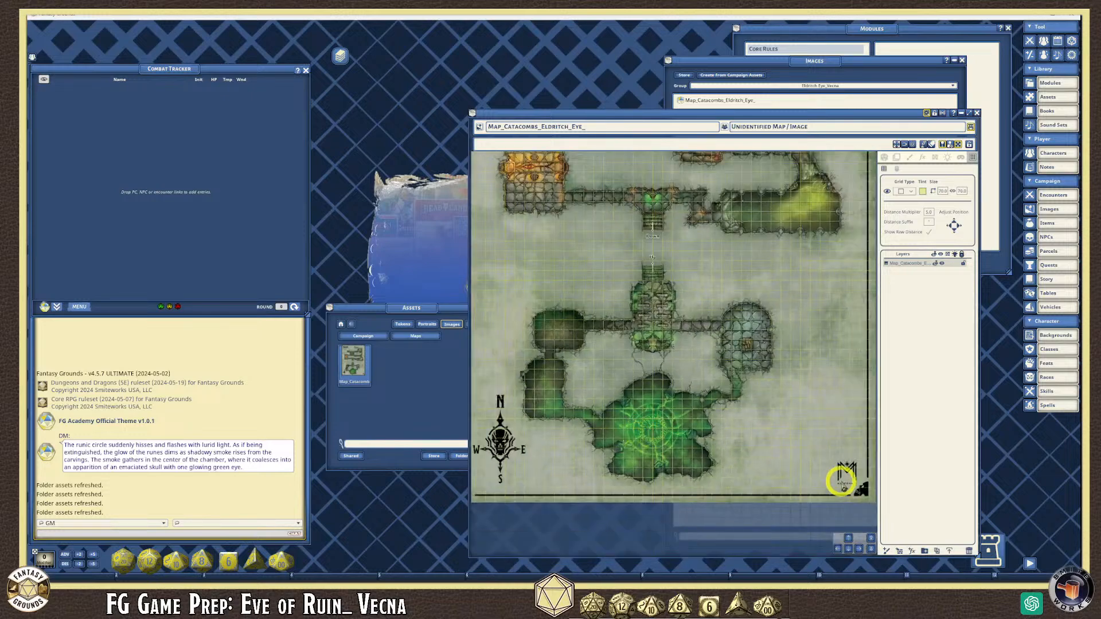
pyautogui.scroll(-2, 764, 470)
pyautogui.scroll(-3, 763, 466)
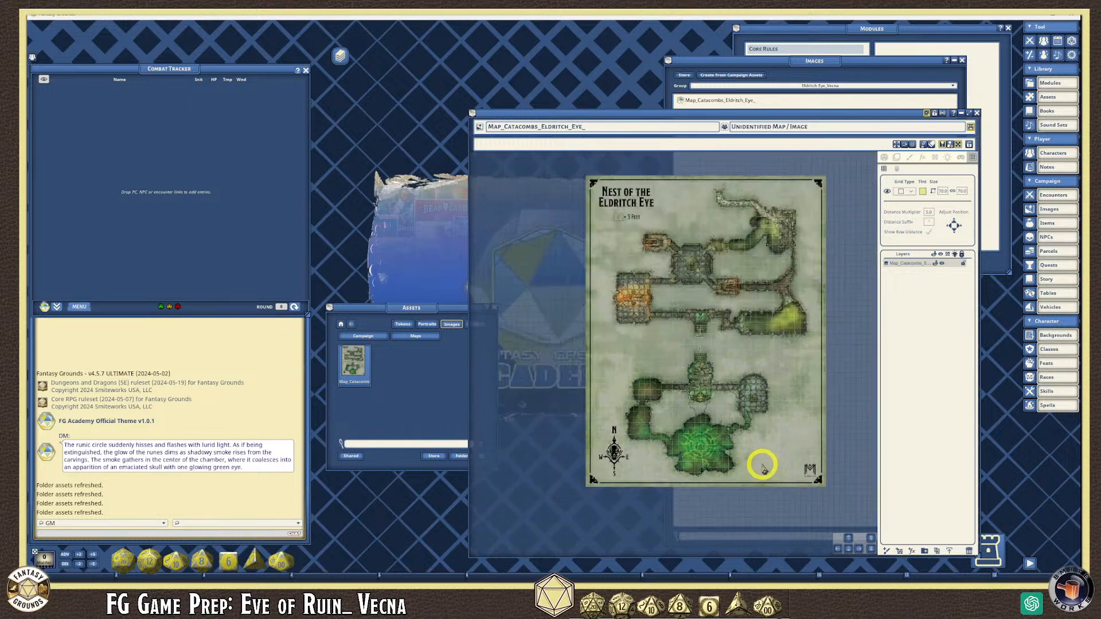
pyautogui.scroll(4, 699, 255)
pyautogui.scroll(3, 698, 265)
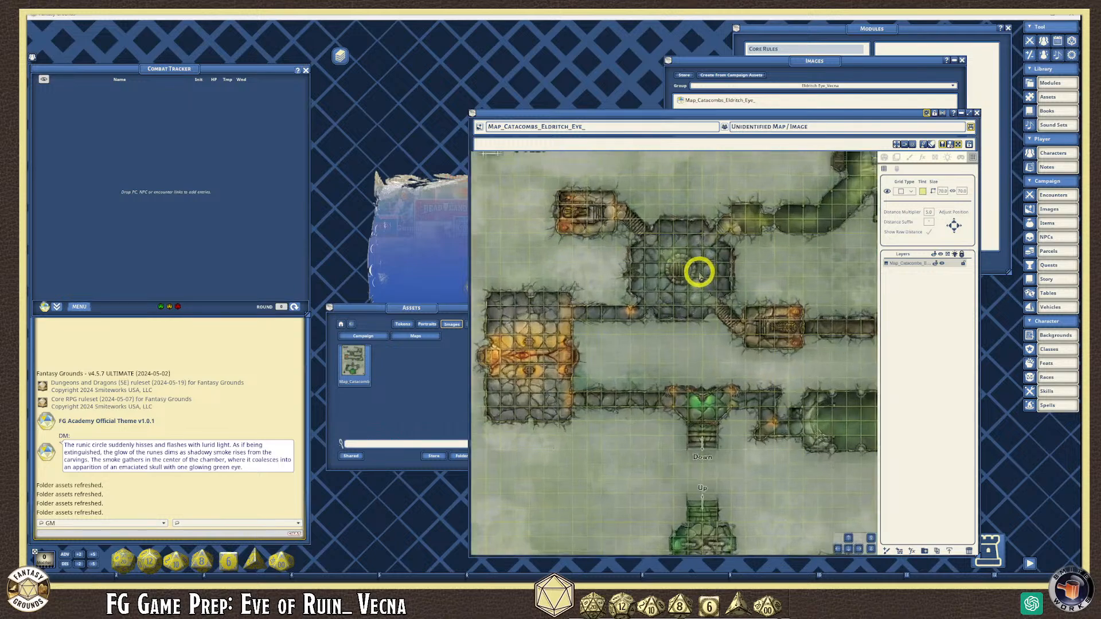
pyautogui.scroll(-5, 691, 279)
pyautogui.scroll(5, 722, 344)
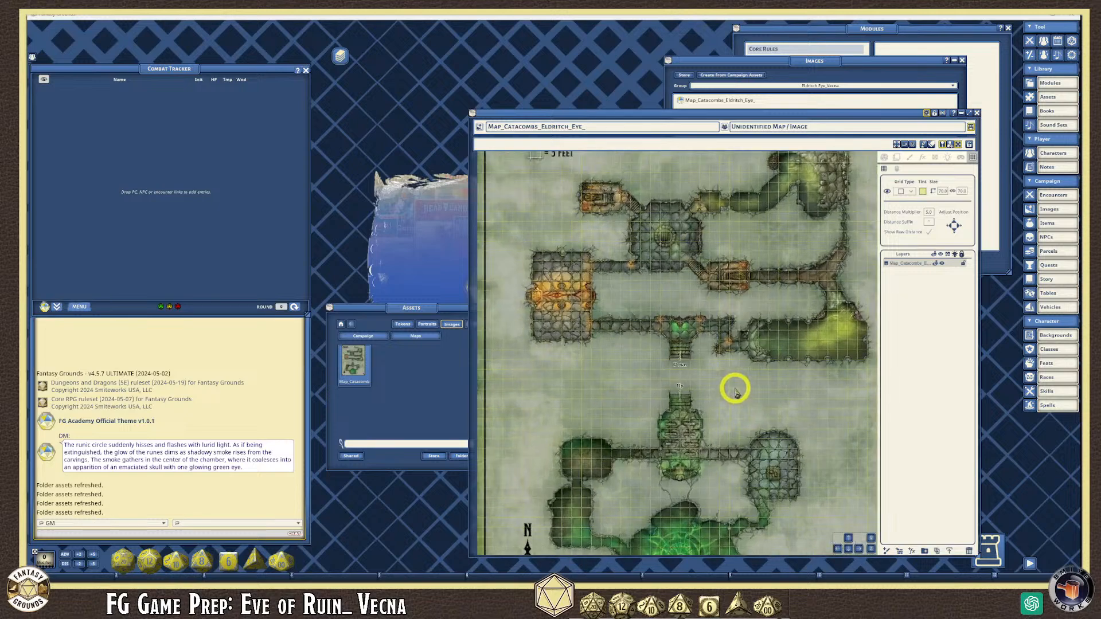
pyautogui.scroll(-2, 703, 360)
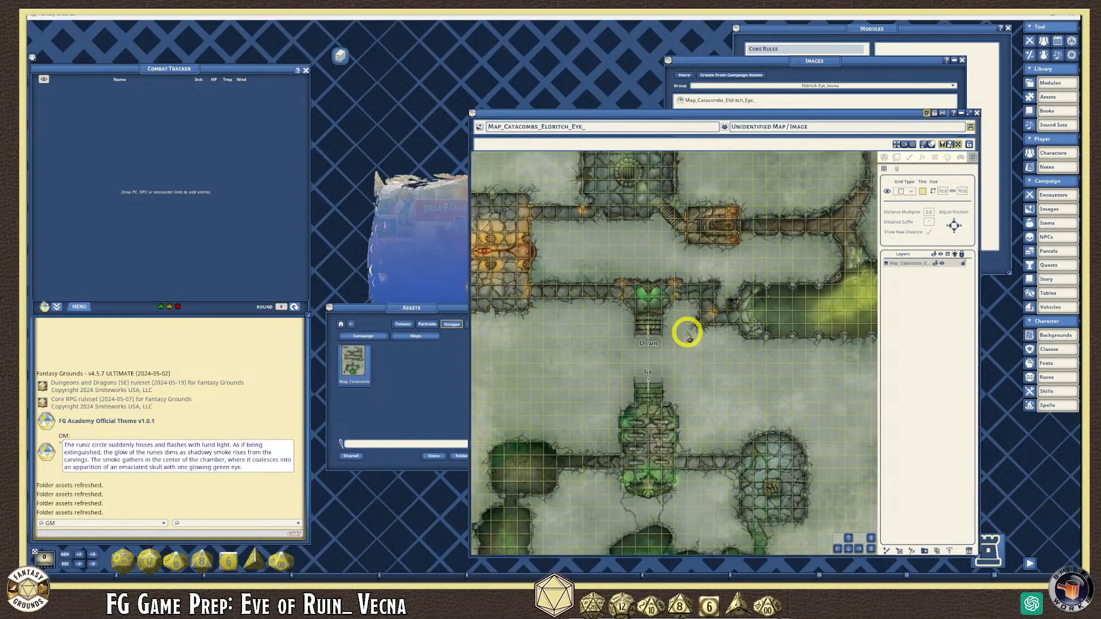
pyautogui.scroll(-3, 698, 313)
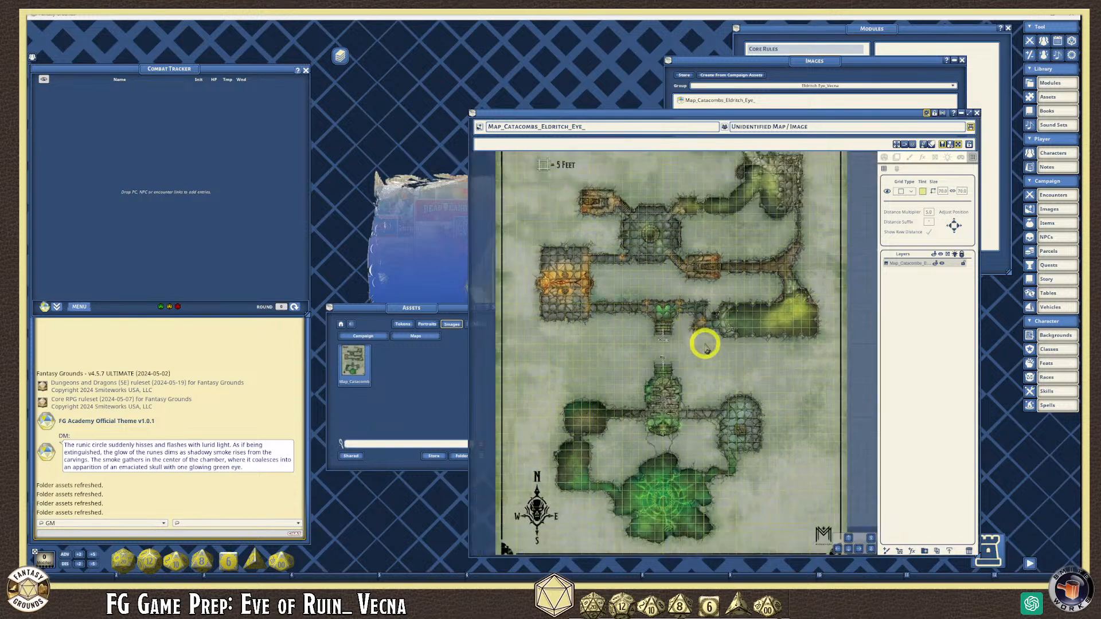
pyautogui.scroll(-3, 739, 301)
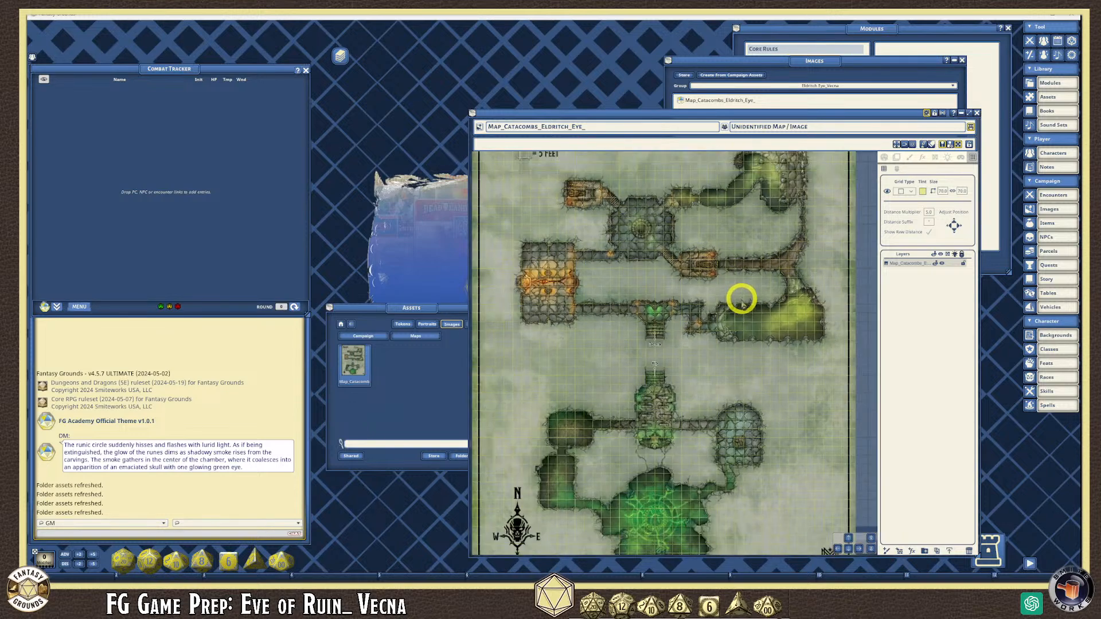
pyautogui.scroll(-2, 738, 309)
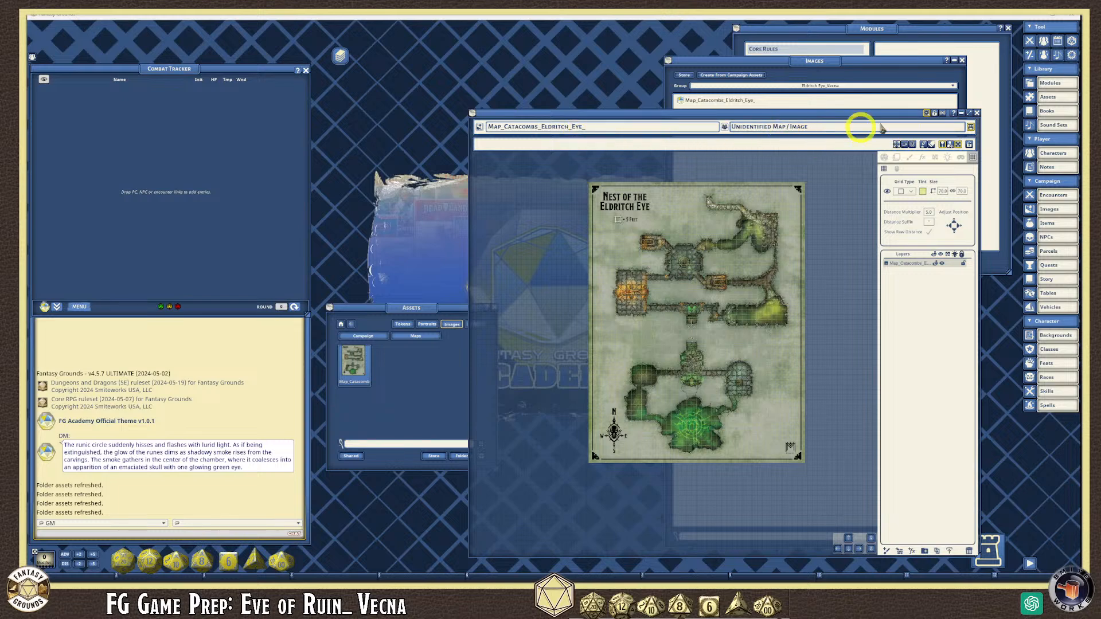
# - Name the unidentified map Dungeon, lock it, fit it to the window, and close it
pyautogui.click(804, 134)
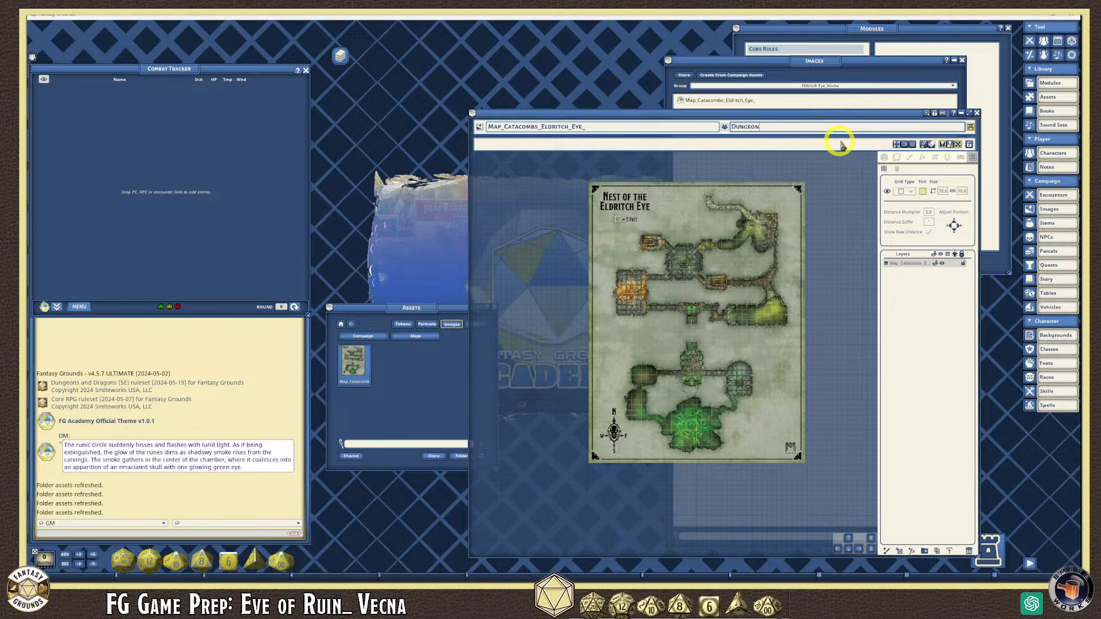
pyautogui.click(935, 113)
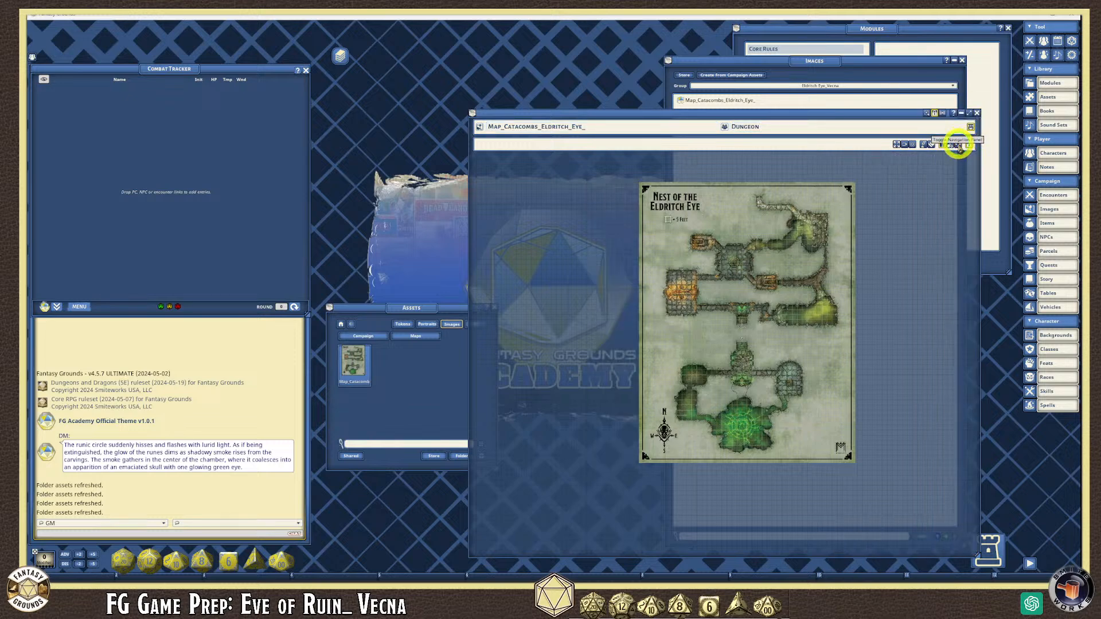
pyautogui.click(896, 144)
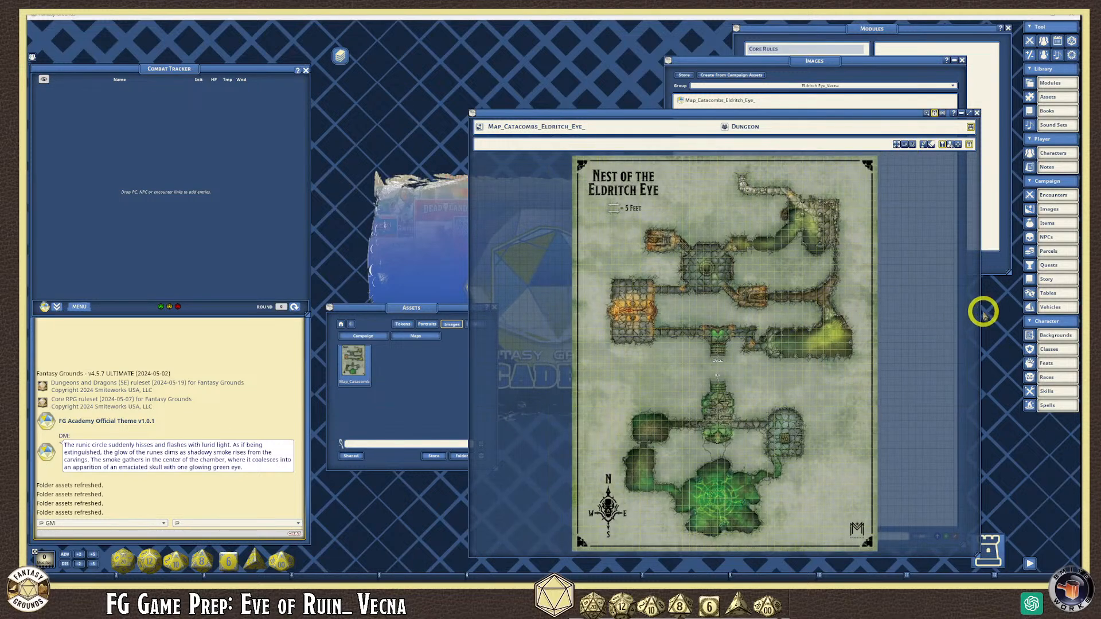
pyautogui.moveTo(979, 311); pyautogui.dragTo(813, 312)
pyautogui.moveTo(669, 111); pyautogui.dragTo(856, 25)
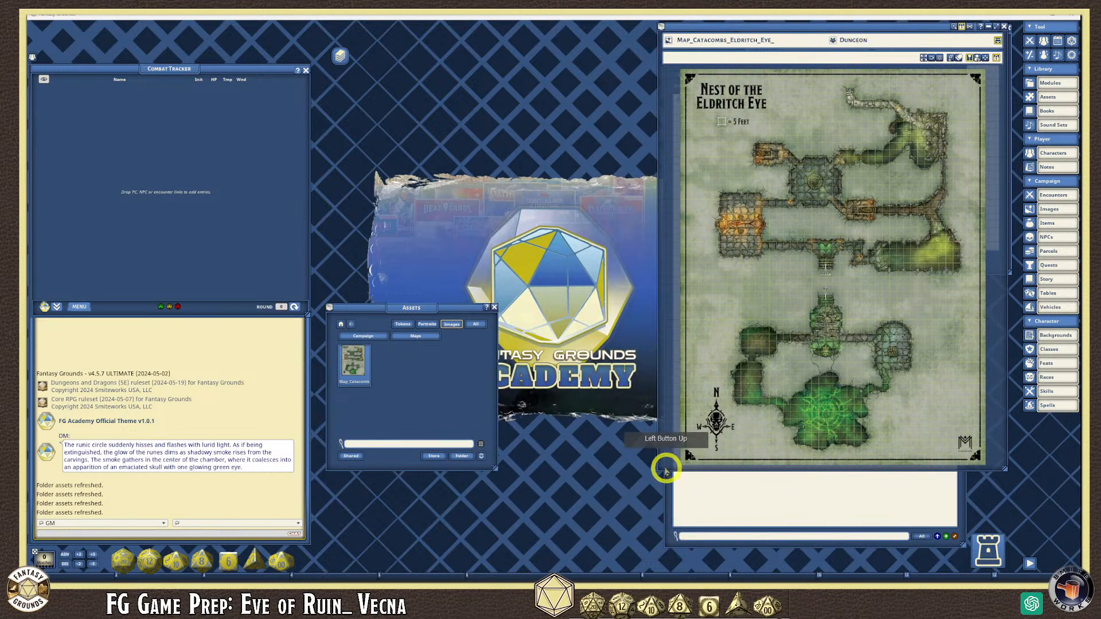
pyautogui.moveTo(657, 471); pyautogui.dragTo(656, 555)
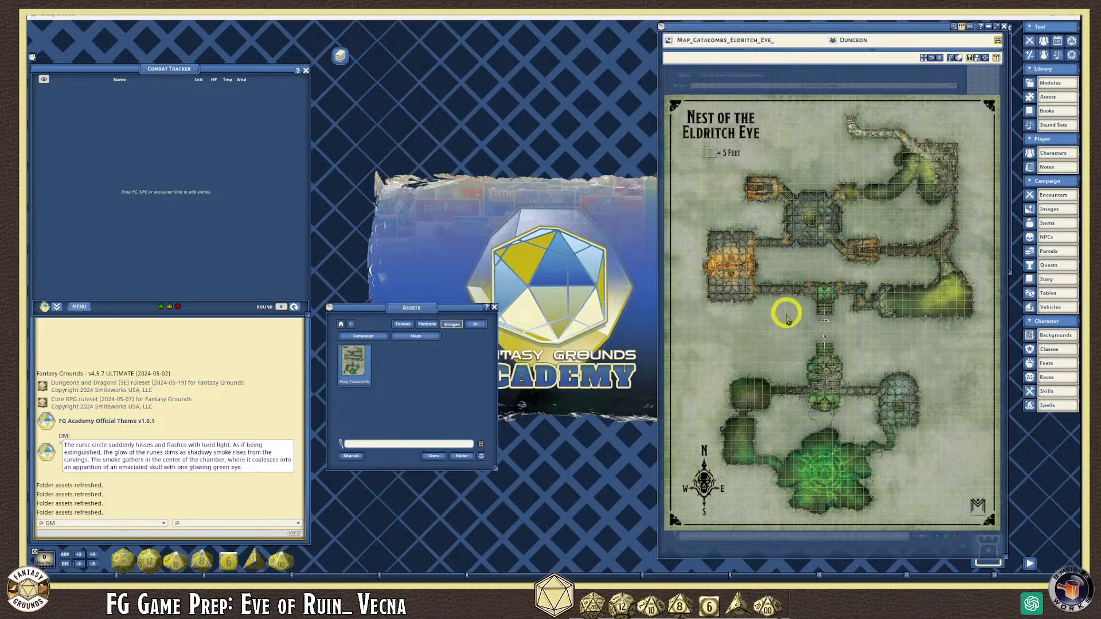
pyautogui.moveTo(759, 29); pyautogui.dragTo(513, 84)
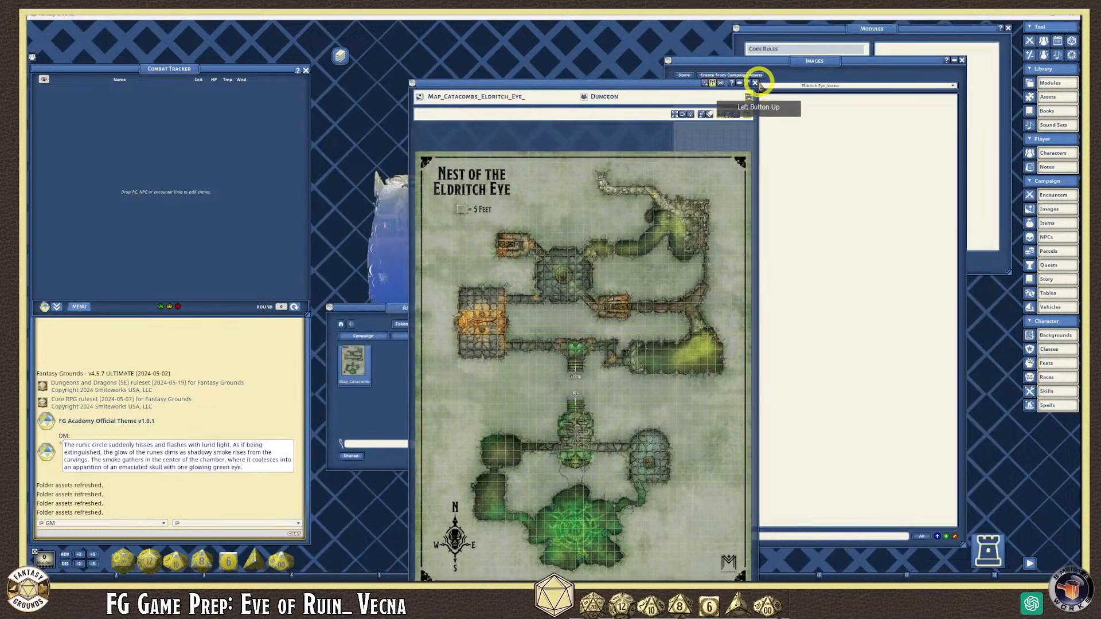
pyautogui.click(758, 82)
# - Close the Assets and Modules windows and bring up the Story list
pyautogui.moveTo(868, 26); pyautogui.dragTo(470, 37)
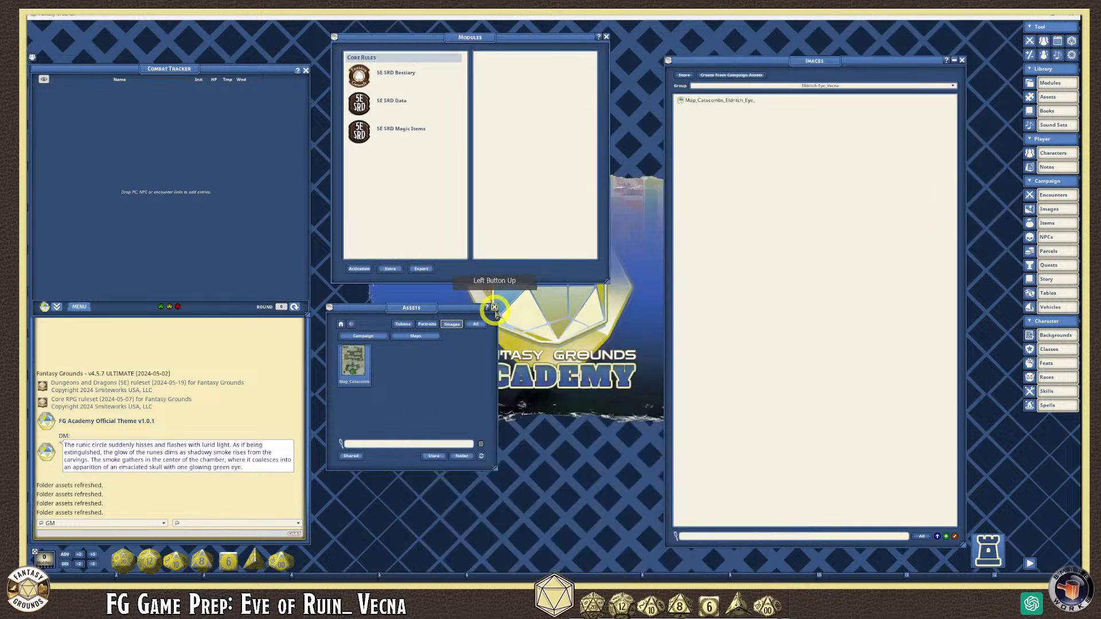
pyautogui.click(494, 308)
pyautogui.click(607, 37)
pyautogui.moveTo(779, 61); pyautogui.dragTo(497, 59)
pyautogui.click(337, 60)
pyautogui.moveTo(368, 46); pyautogui.dragTo(750, 76)
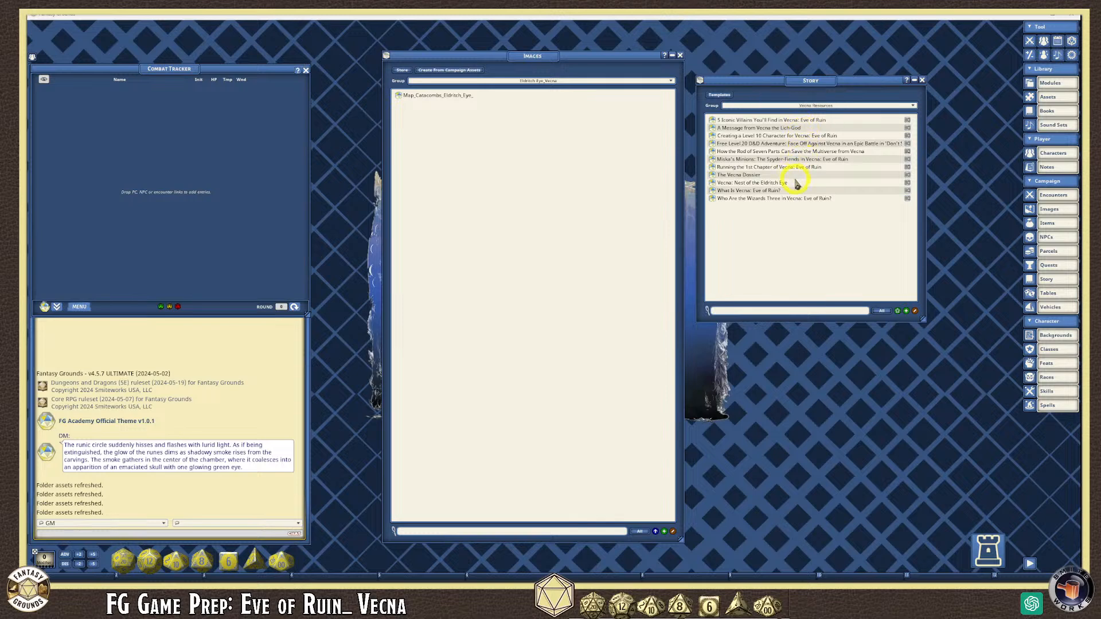
# - Open Vecna: Nest of the Eldritch Eye and drop the catacomb map into its Area Locations slot
pyautogui.click(712, 183)
pyautogui.moveTo(545, 74); pyautogui.dragTo(763, 67)
pyautogui.moveTo(503, 57); pyautogui.dragTo(422, 75)
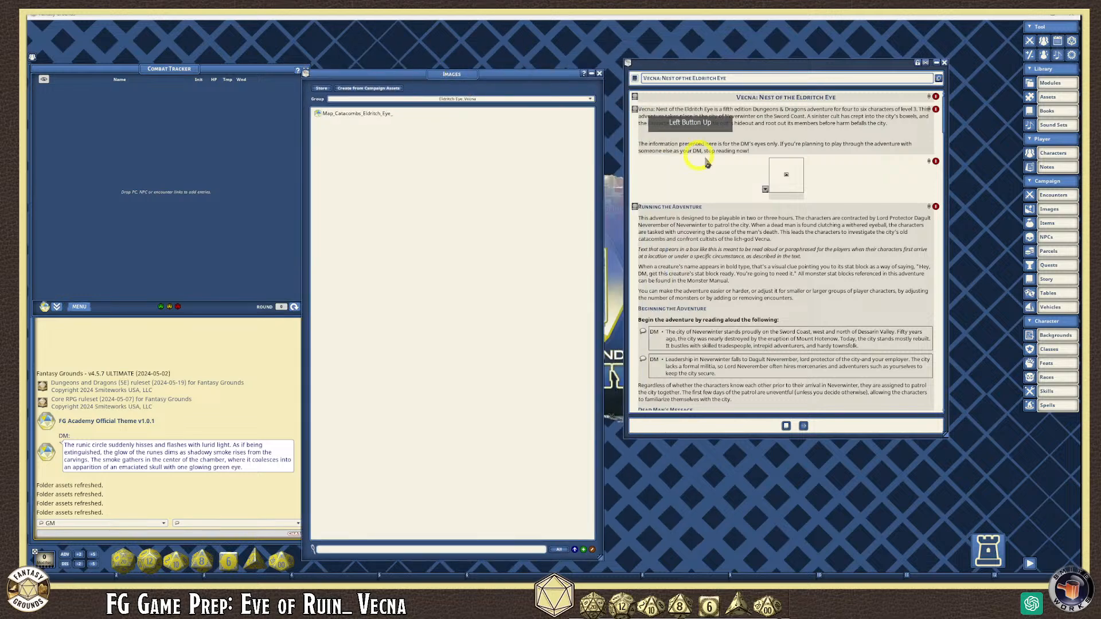
pyautogui.scroll(-10, 769, 270)
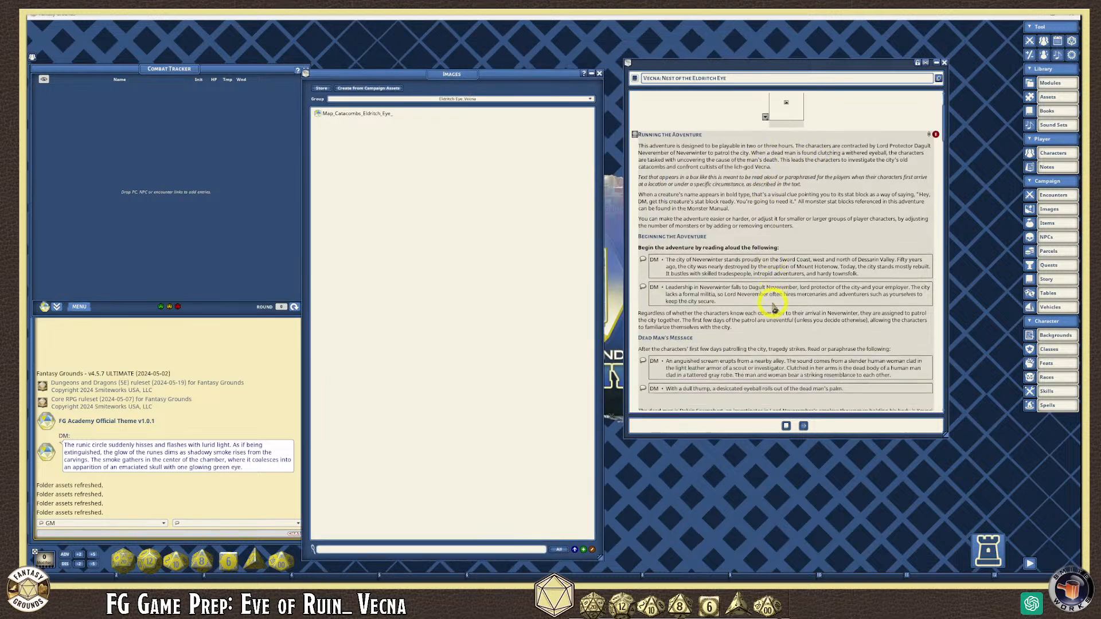
pyautogui.scroll(-12, 787, 352)
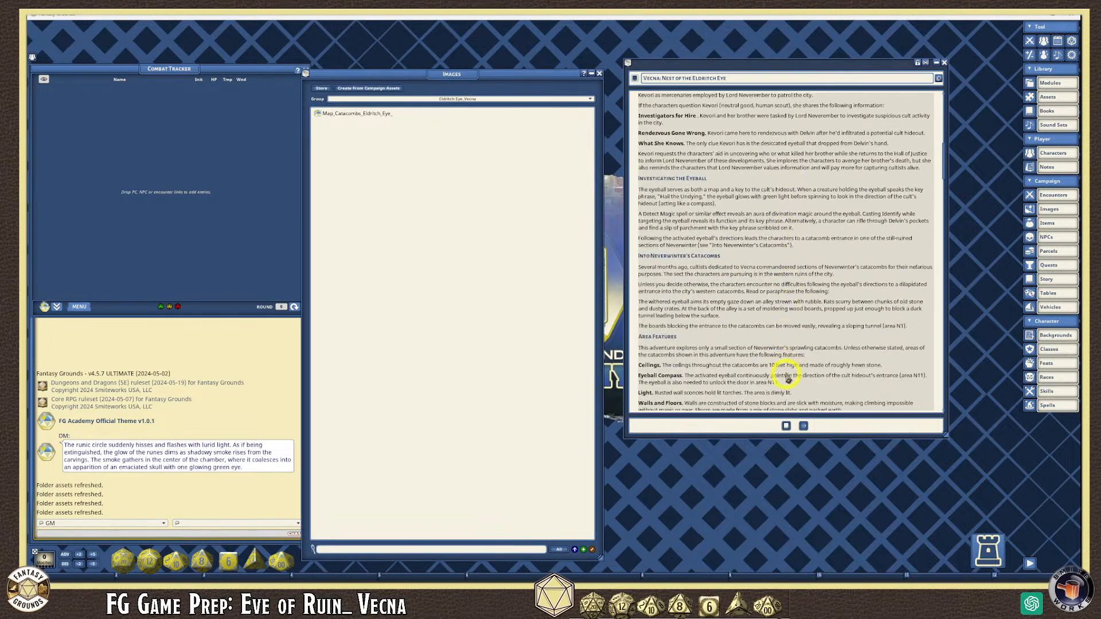
pyautogui.scroll(-1, 787, 382)
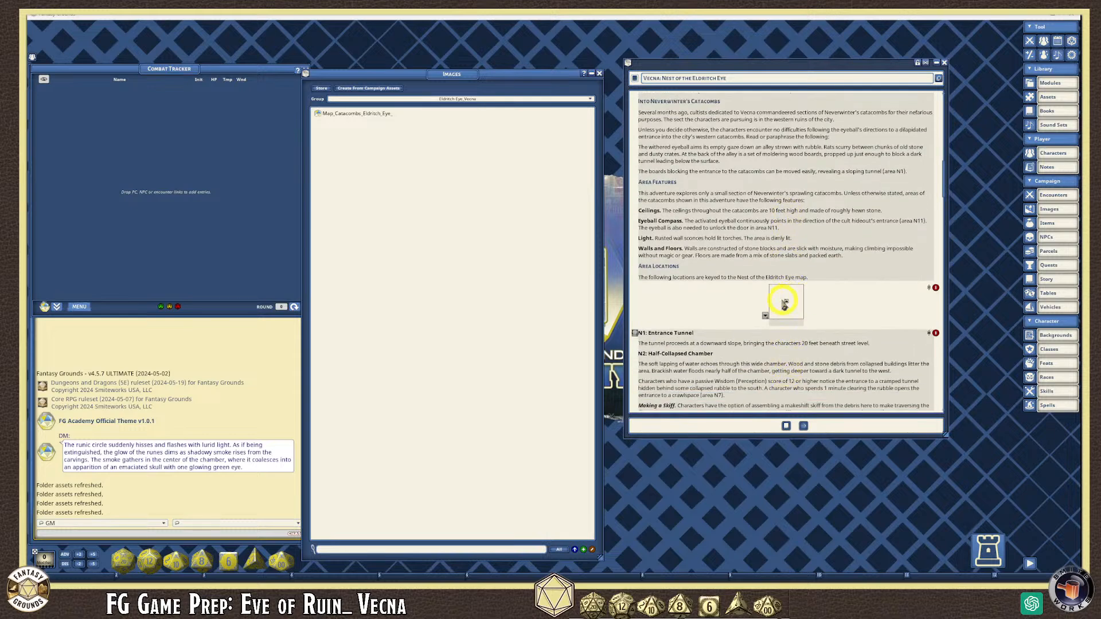
pyautogui.moveTo(317, 113); pyautogui.dragTo(794, 300)
pyautogui.scroll(-6, 884, 355)
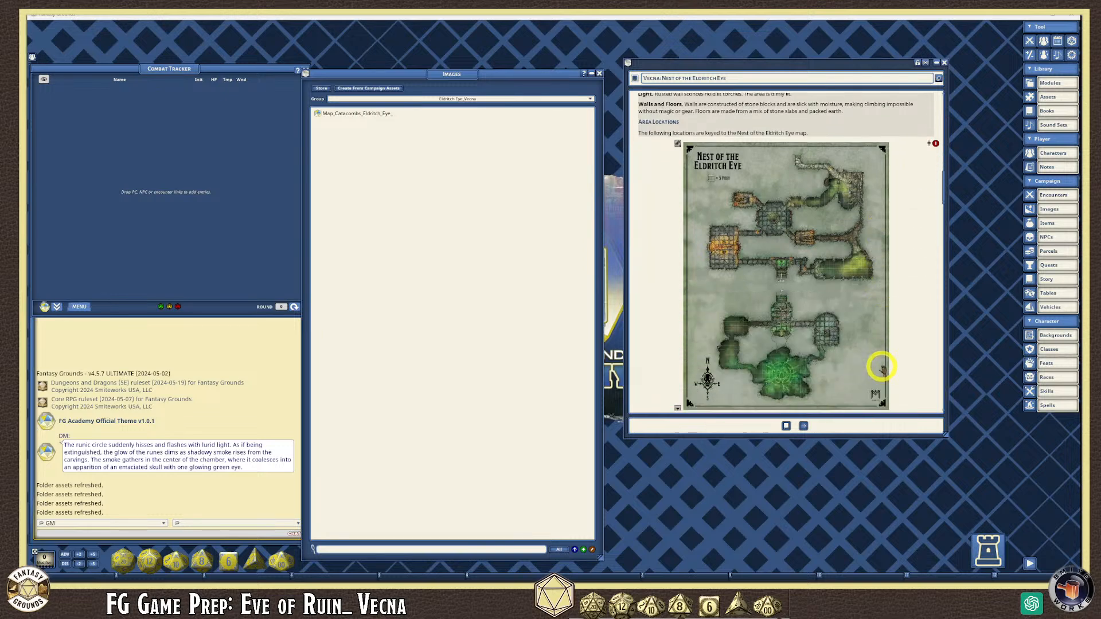
pyautogui.scroll(2, 880, 364)
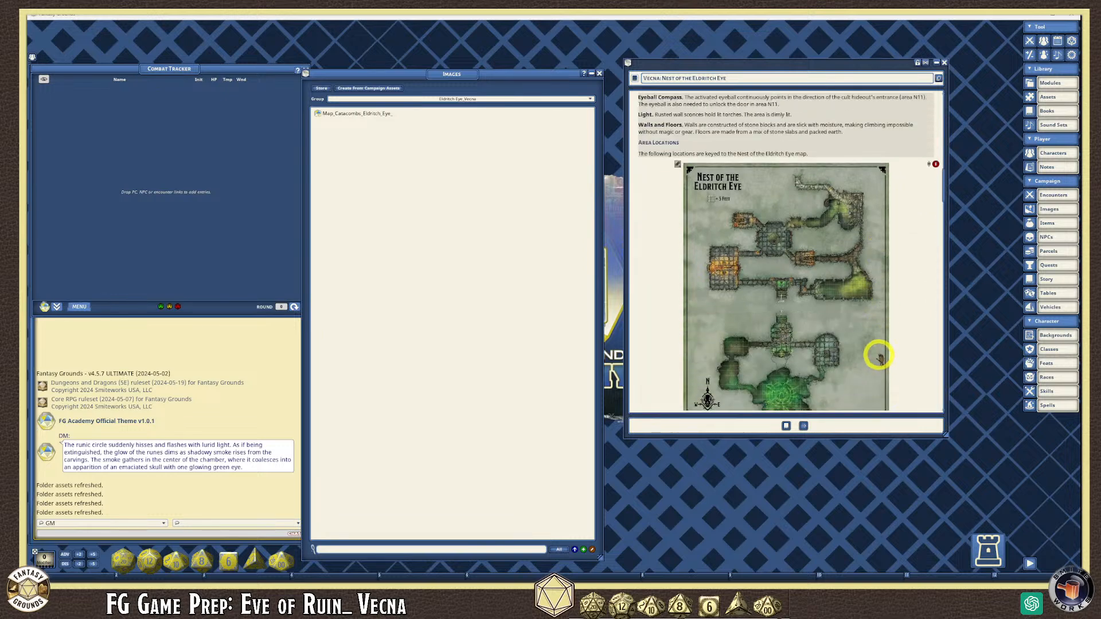
# - Open the story's catacomb map and bring the Vecna story window to the front
pyautogui.click(751, 207)
pyautogui.rightClick(412, 86)
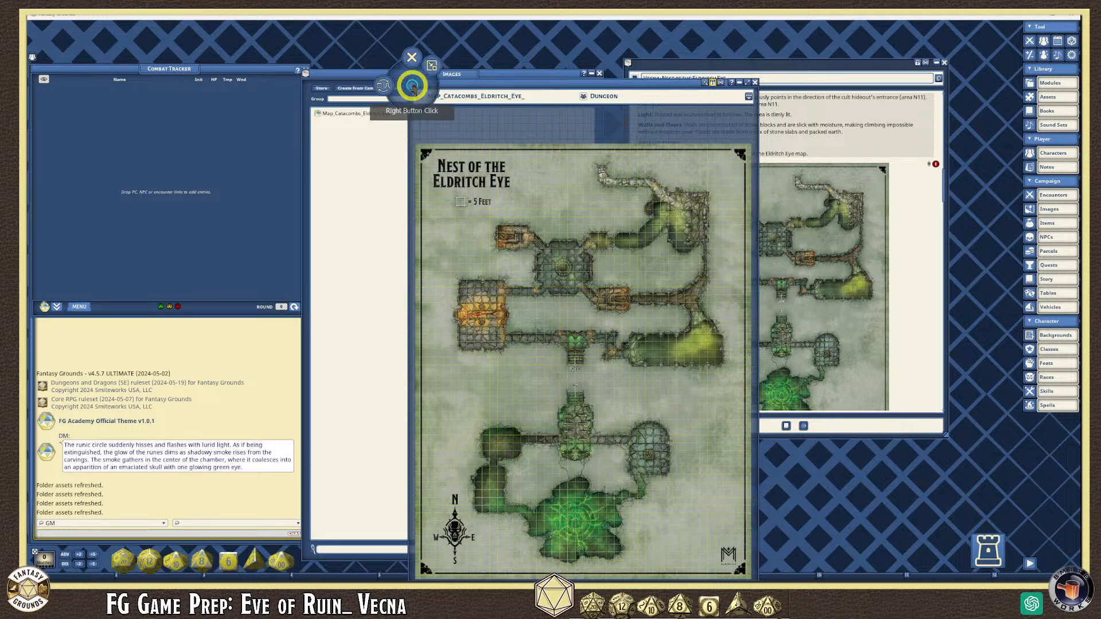
pyautogui.rightClick(784, 69)
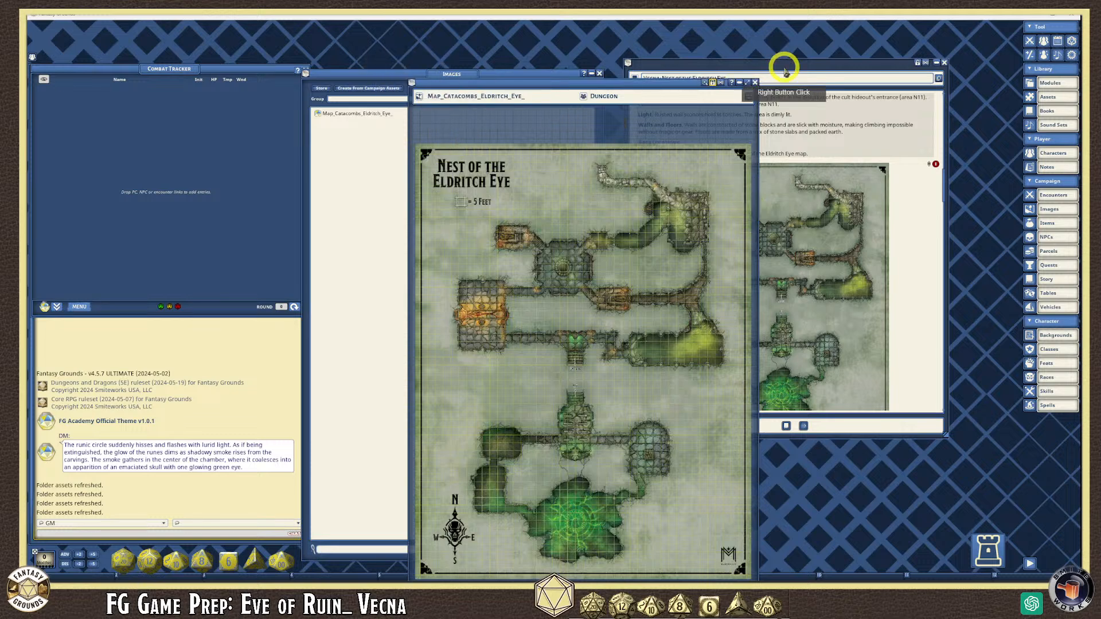
pyautogui.click(758, 85)
pyautogui.click(681, 208)
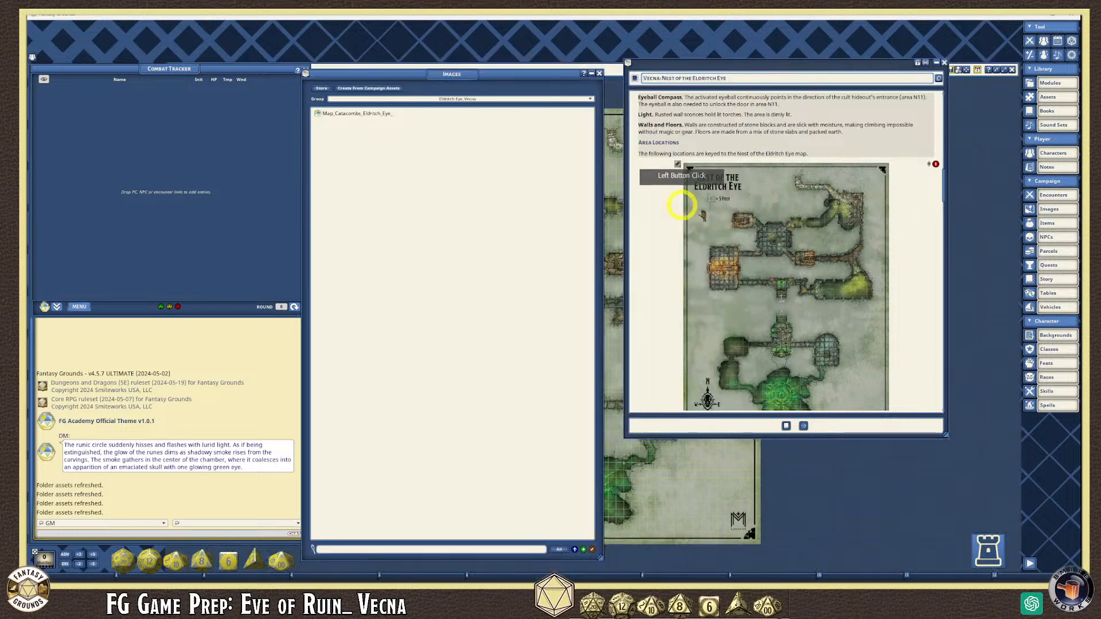
pyautogui.scroll(1, 734, 240)
pyautogui.click(730, 202)
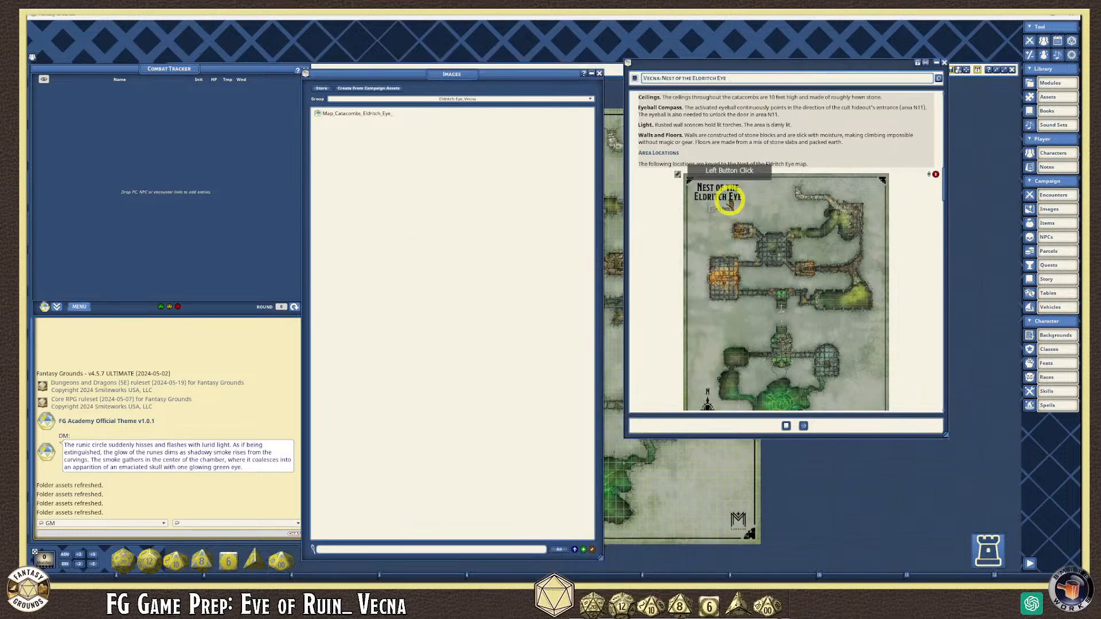
# - Close the Images list, the Vecna story and the story list windows
pyautogui.click(600, 75)
pyautogui.moveTo(721, 67); pyautogui.dragTo(824, 73)
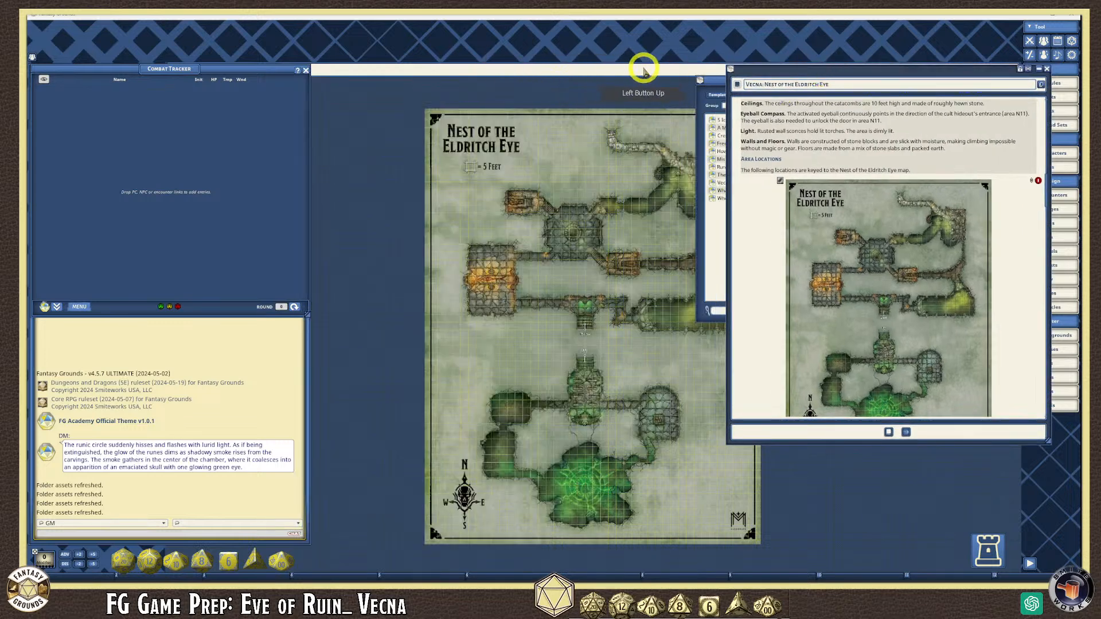
pyautogui.click(1047, 70)
pyautogui.click(920, 87)
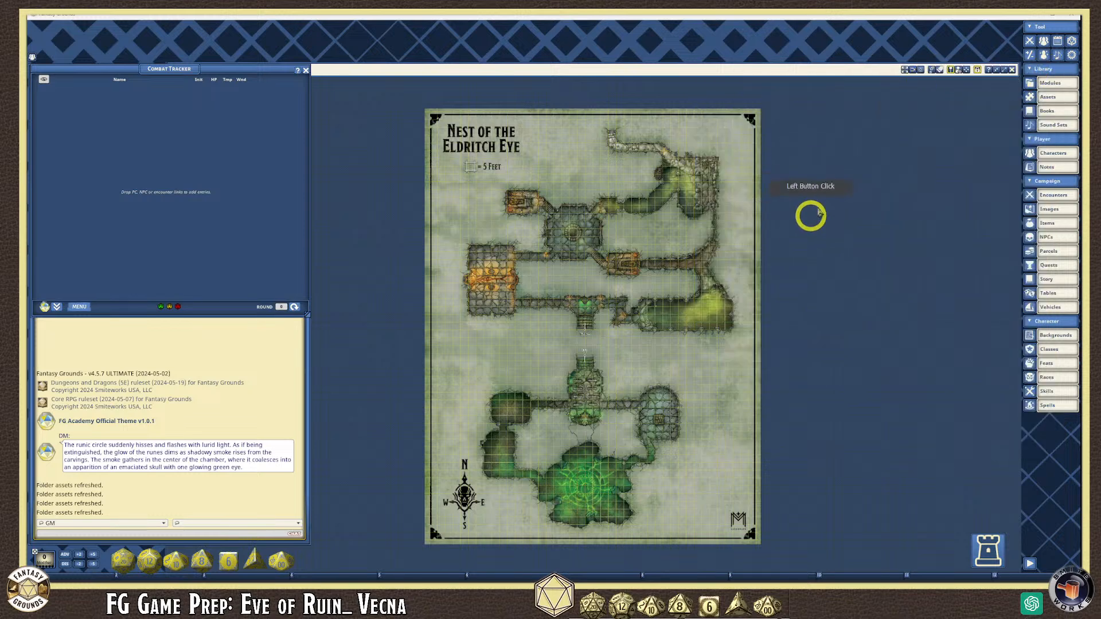
# - Unlock the catacomb map to reveal its layers panel, then bring up the Assets browser
pyautogui.click(977, 70)
pyautogui.scroll(2, 767, 271)
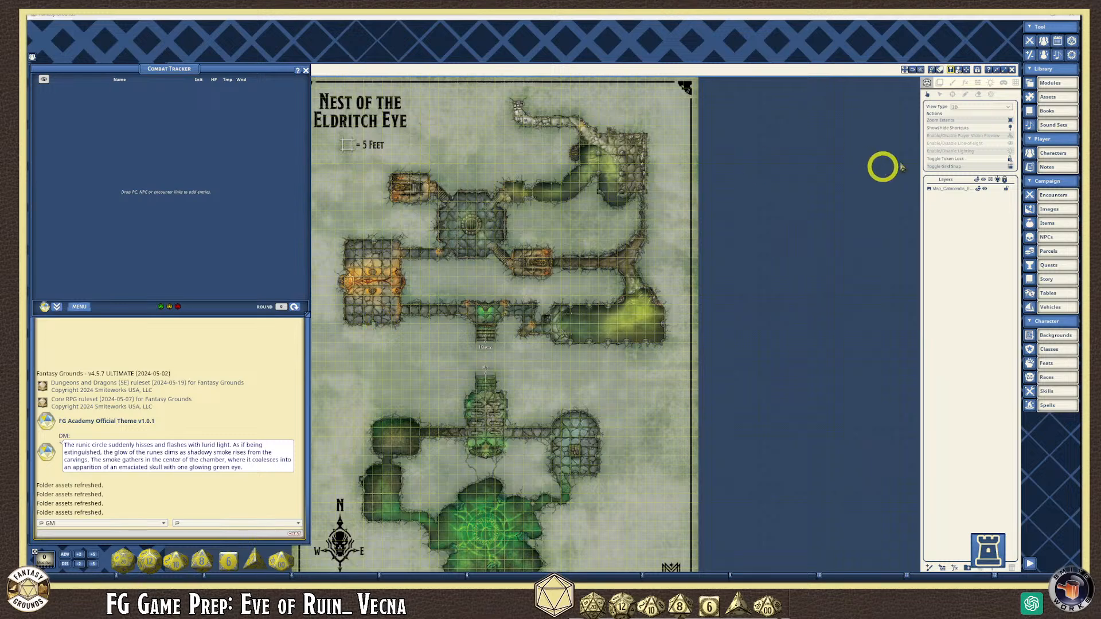
pyautogui.click(1067, 98)
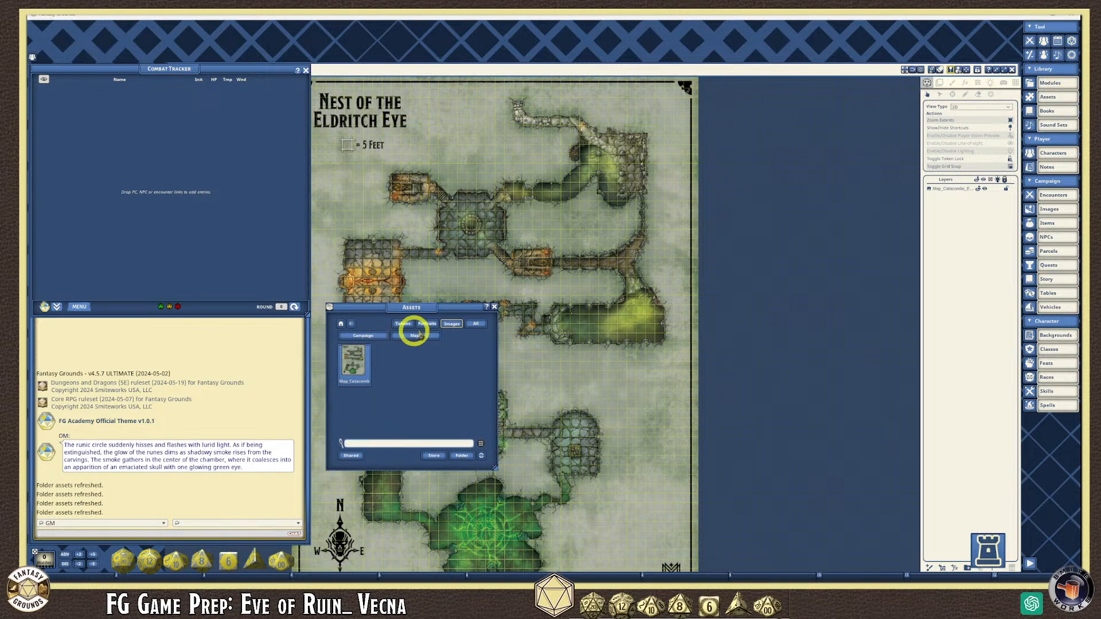
# - Show all assets, search 'Marker', enlarge the browser, then change the search to 'Symbols'
pyautogui.click(341, 323)
pyautogui.click(372, 445)
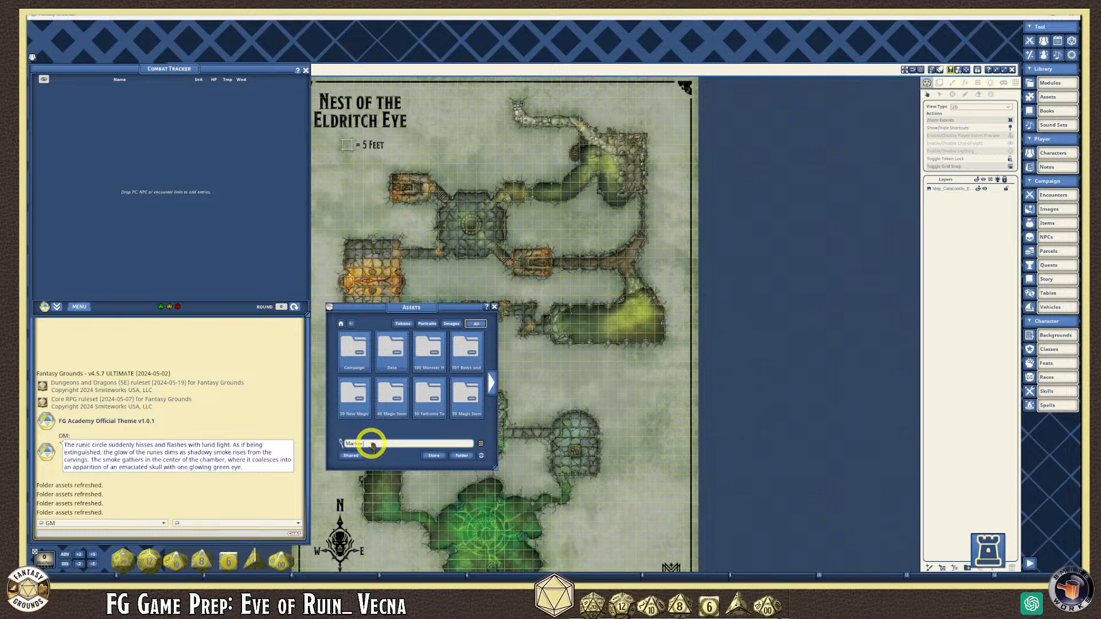
pyautogui.press('Return')
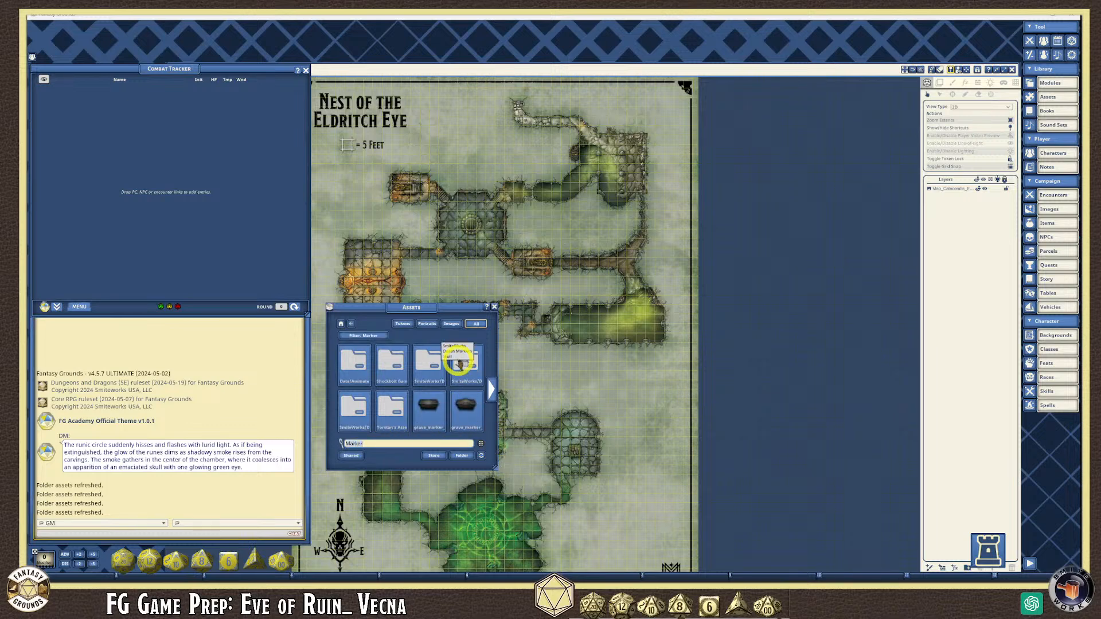
pyautogui.moveTo(515, 481); pyautogui.dragTo(647, 580)
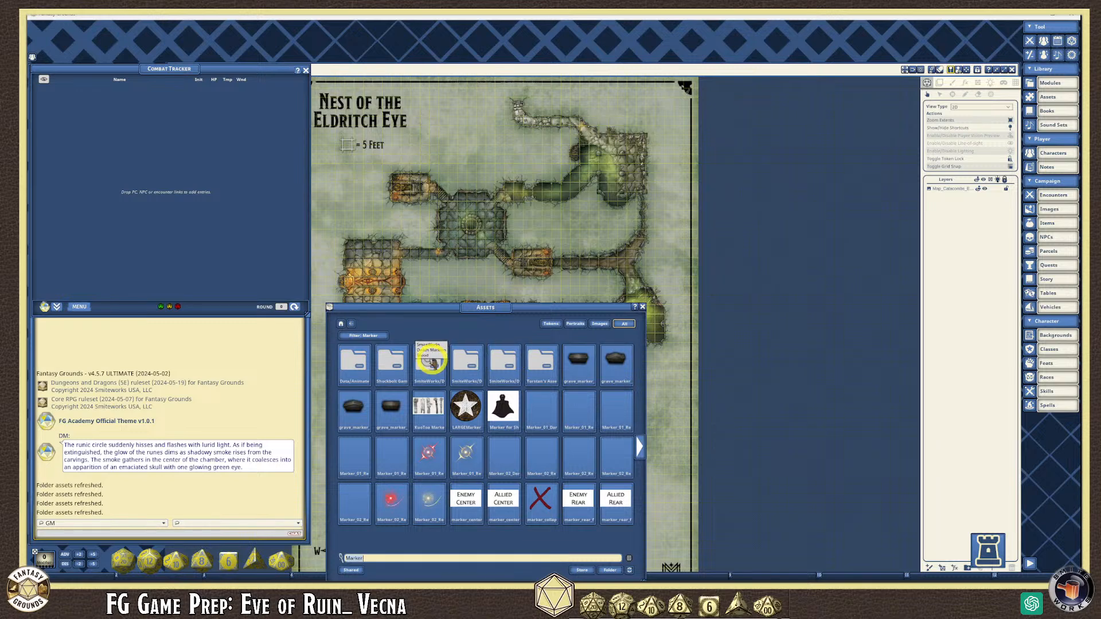
pyautogui.moveTo(394, 558)
pyautogui.mouseDown()
pyautogui.moveTo(358, 558)
pyautogui.moveTo(388, 560)
pyautogui.mouseUp()
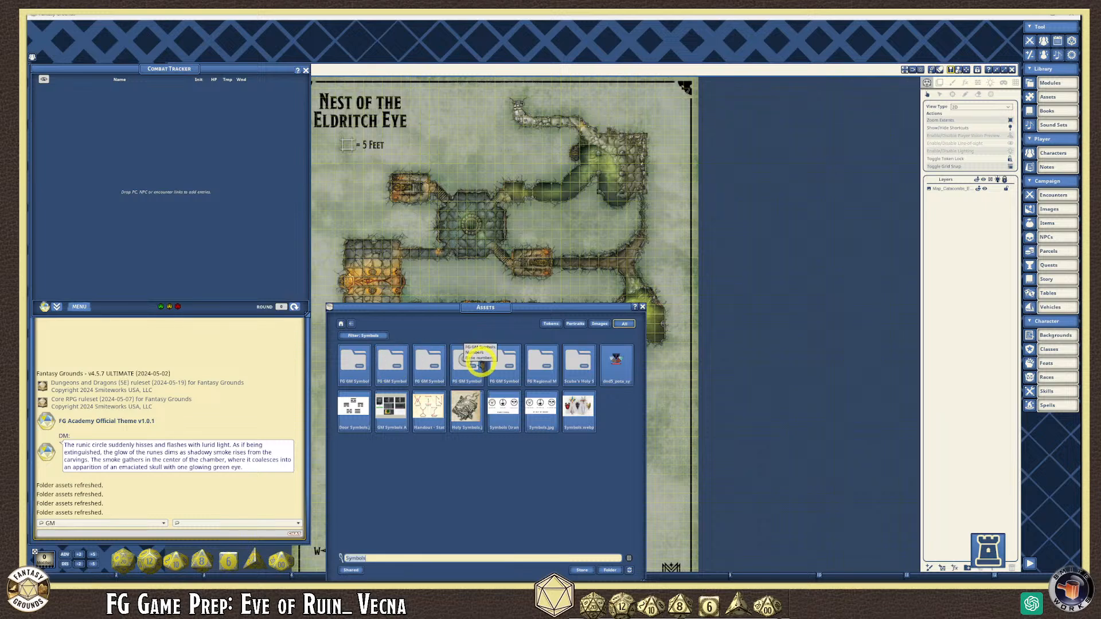
# - Browse the fifth FG GM Symbols folder's icons, then close the Assets browser
pyautogui.click(511, 360)
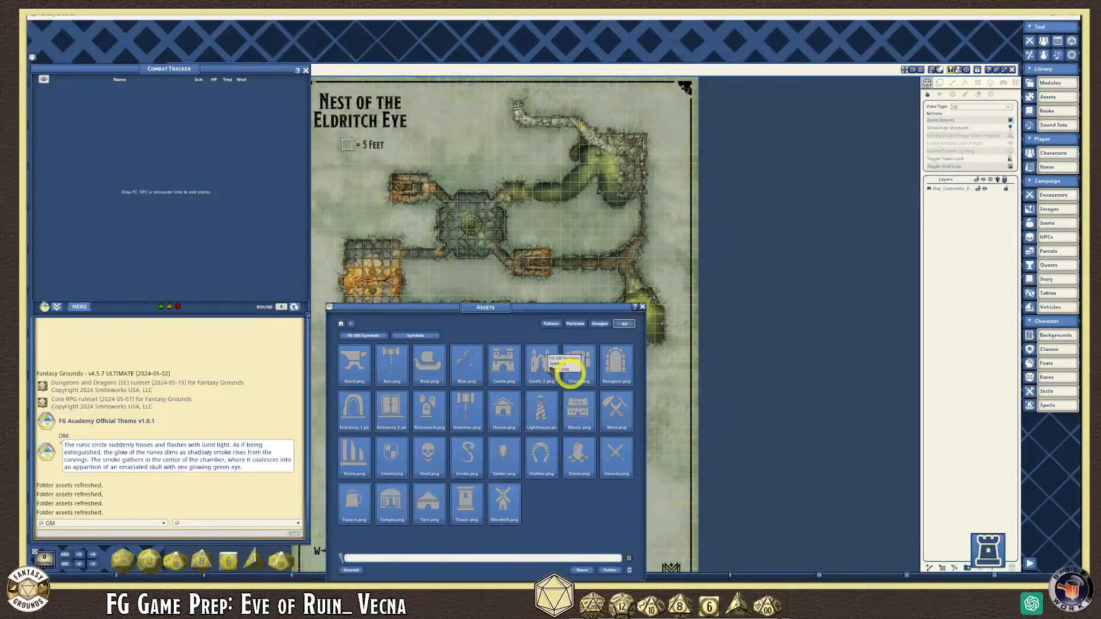
pyautogui.click(641, 312)
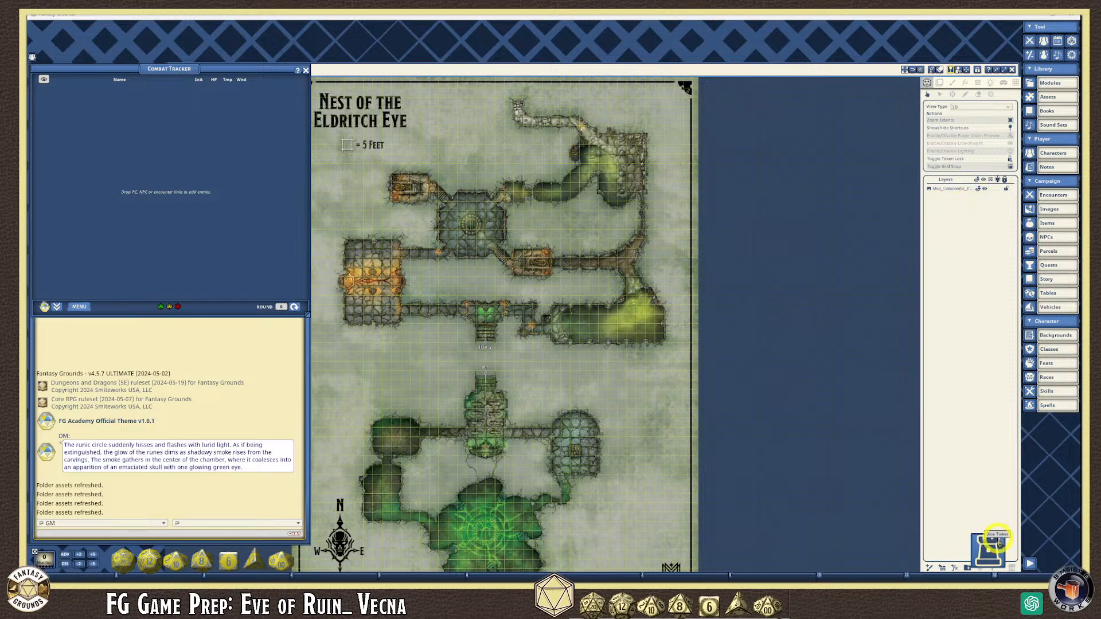
# - Restore the catacomb map from full-workspace to a smaller floating window
pyautogui.click(976, 71)
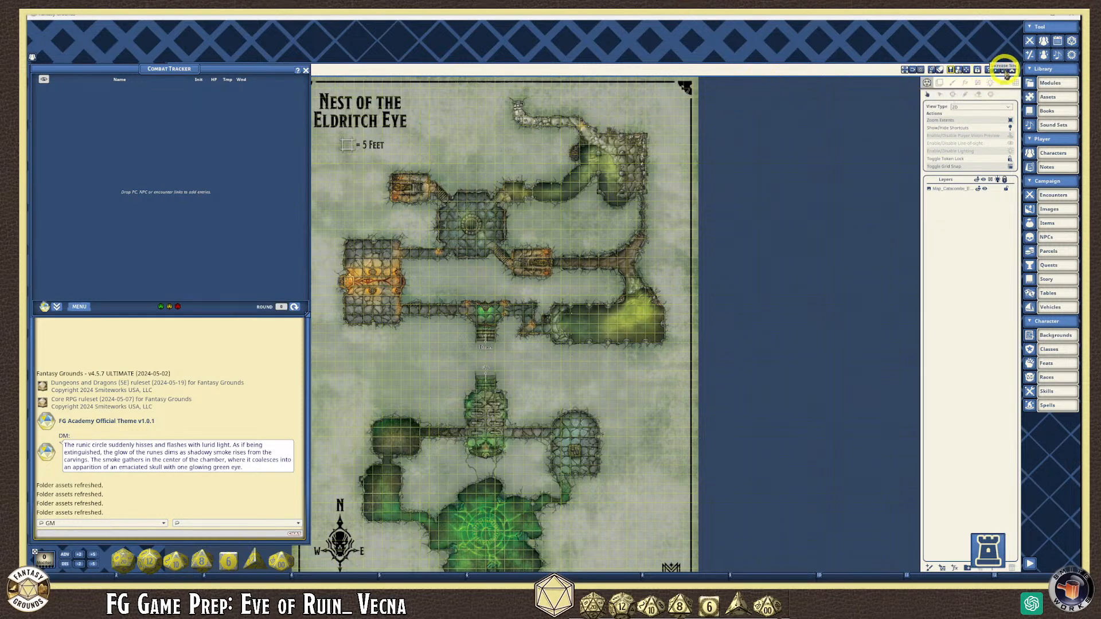
pyautogui.click(999, 71)
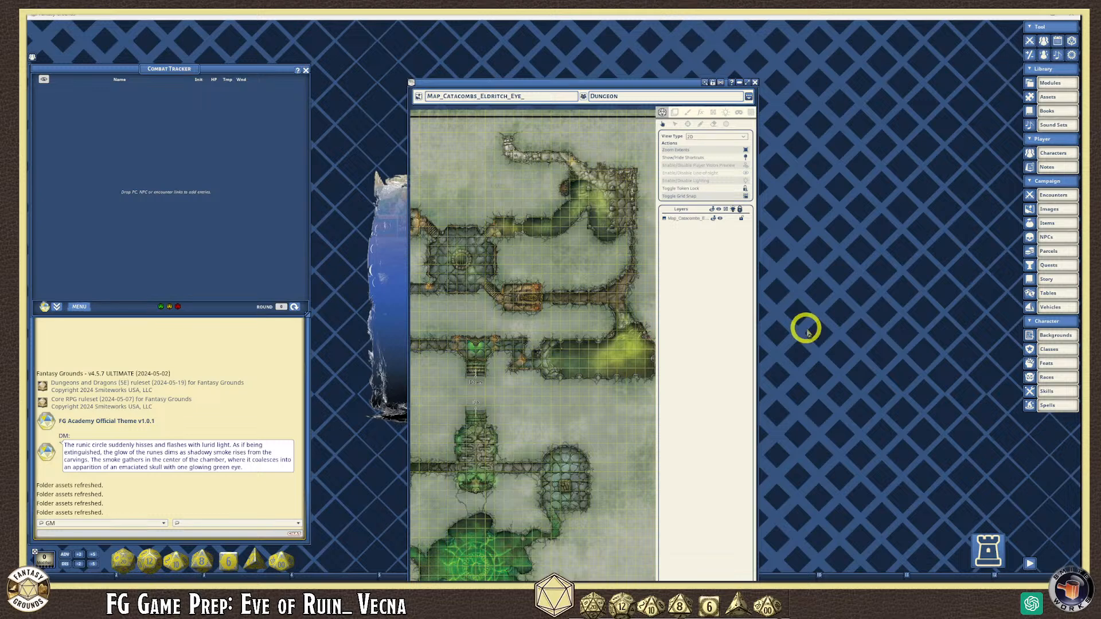
pyautogui.scroll(6, 625, 378)
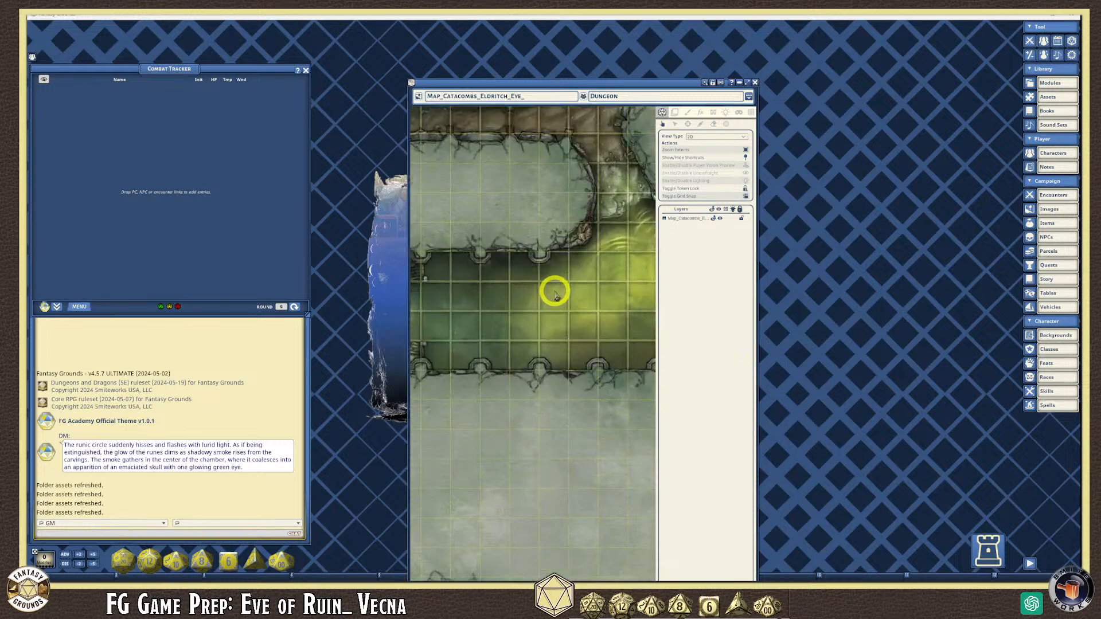
pyautogui.scroll(-6, 555, 294)
pyautogui.scroll(3, 556, 298)
pyautogui.scroll(-8, 556, 299)
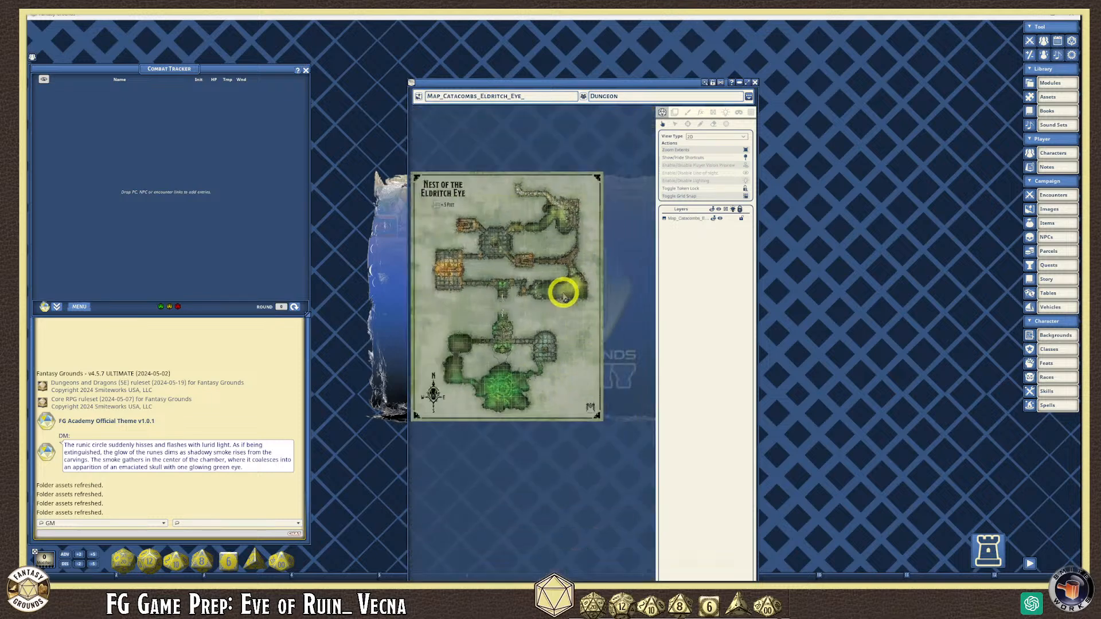
pyautogui.scroll(-2, 564, 296)
pyautogui.scroll(3, 475, 359)
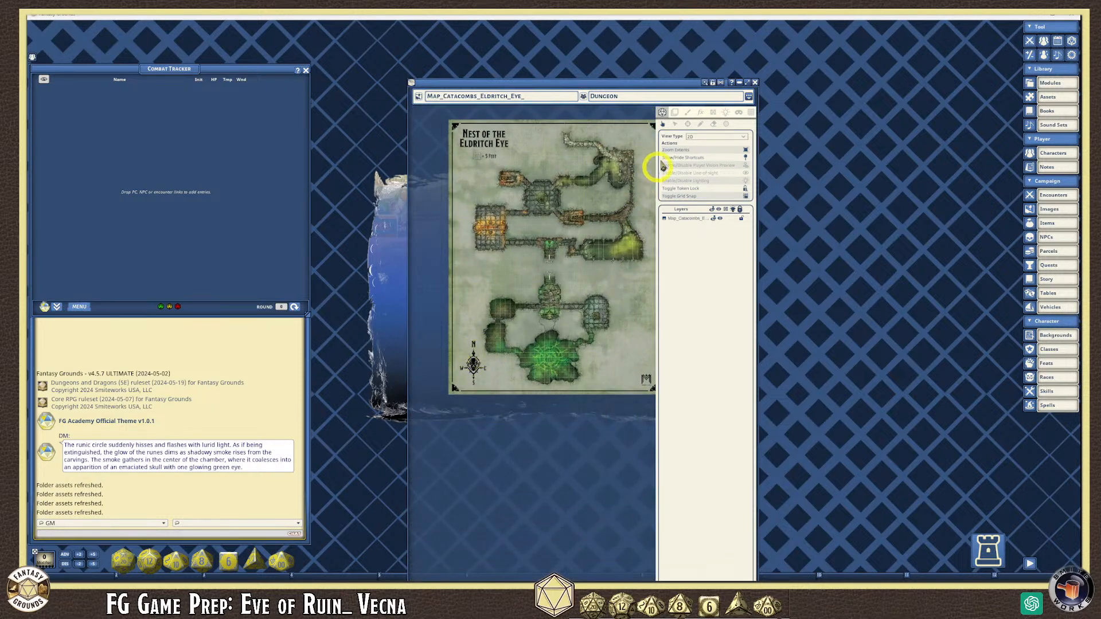
# - Move the map window up-left, widen it rightward, and zoom out to fit the map
pyautogui.moveTo(663, 86); pyautogui.dragTo(576, 36)
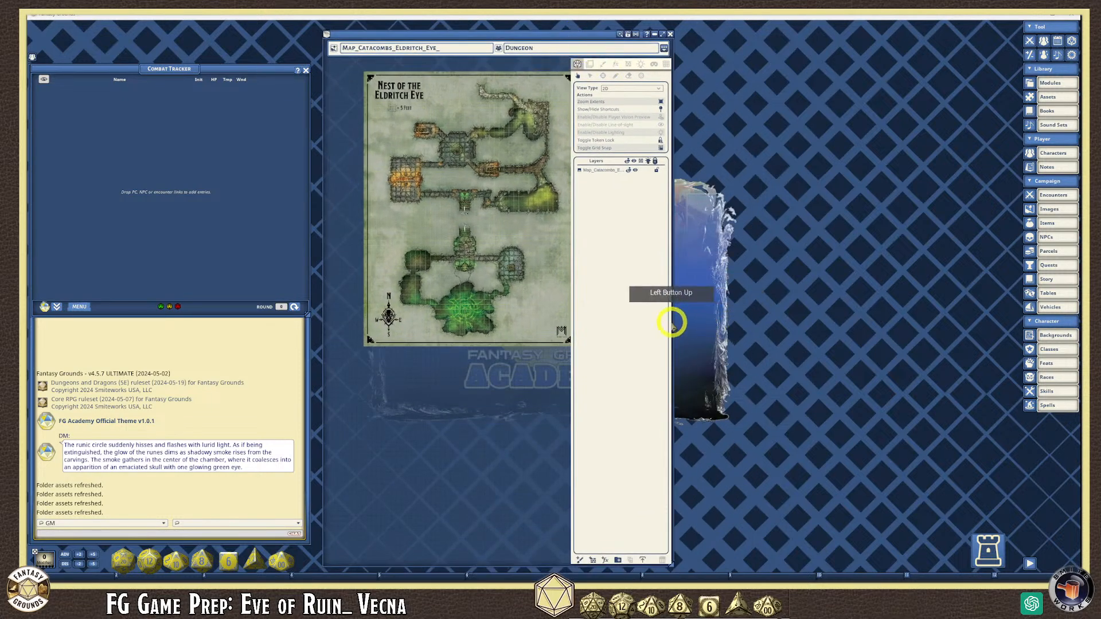
pyautogui.moveTo(674, 324); pyautogui.dragTo(983, 329)
pyautogui.scroll(4, 682, 252)
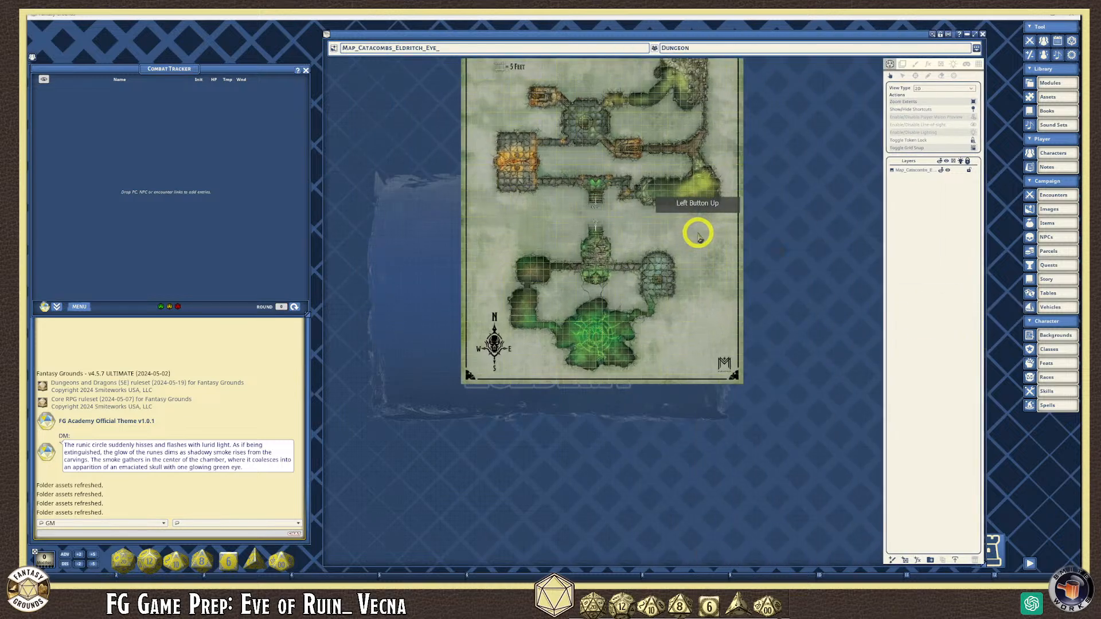
pyautogui.scroll(-2, 650, 281)
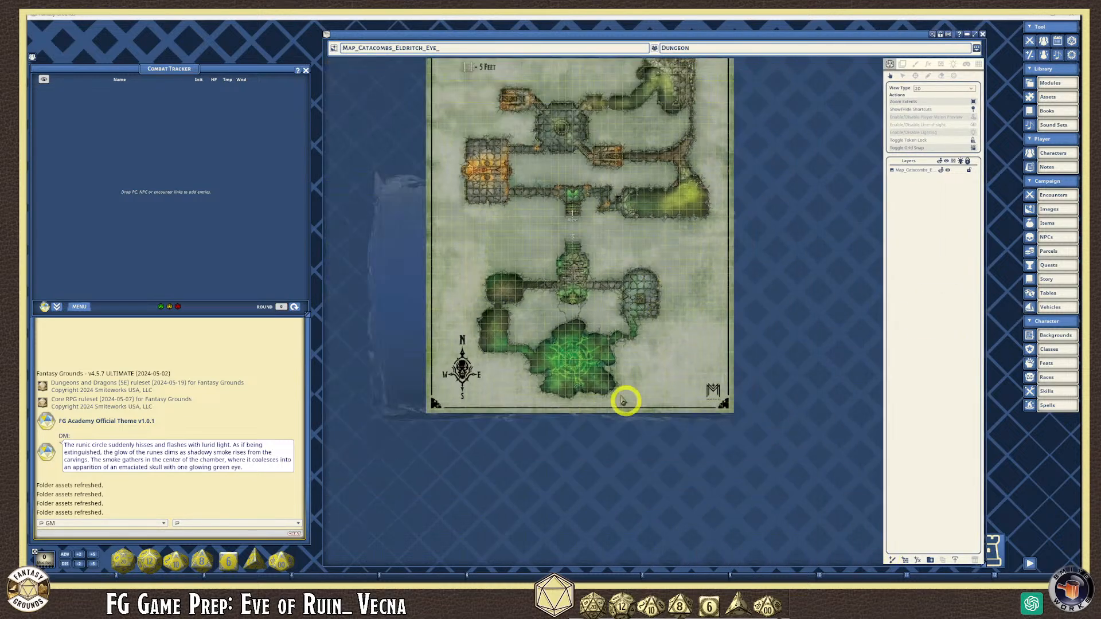
pyautogui.scroll(3, 467, 320)
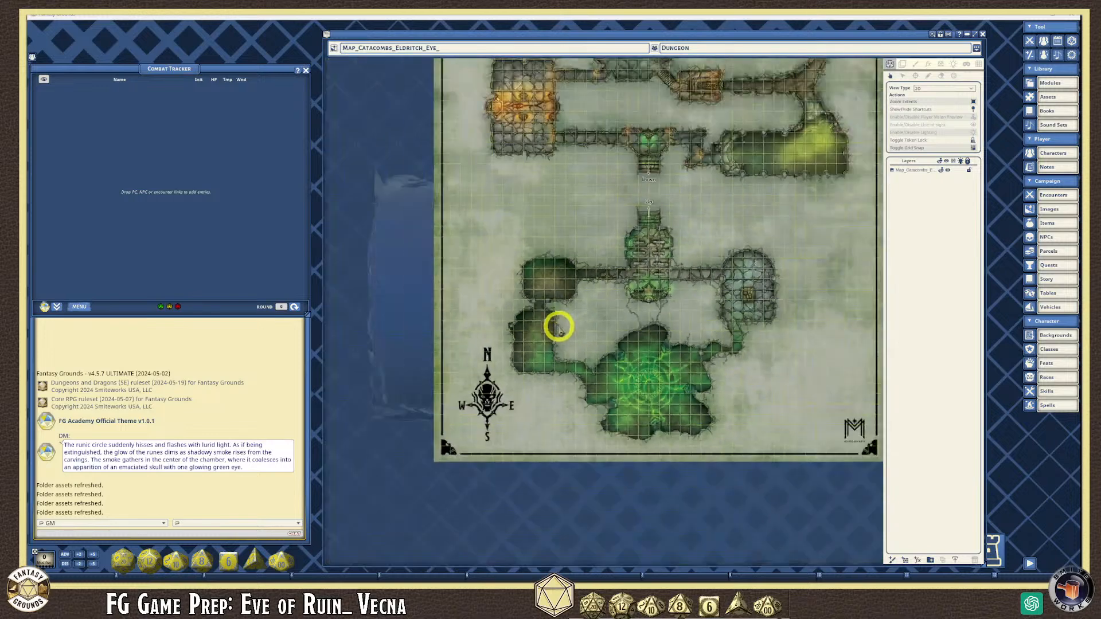
pyautogui.scroll(-1, 559, 327)
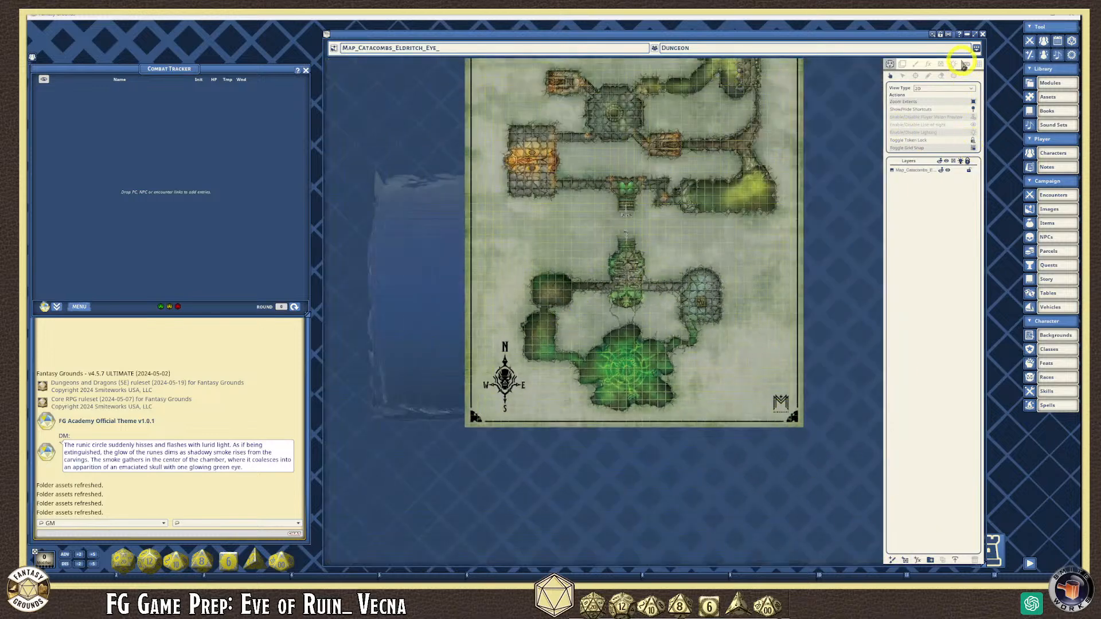
pyautogui.click(977, 47)
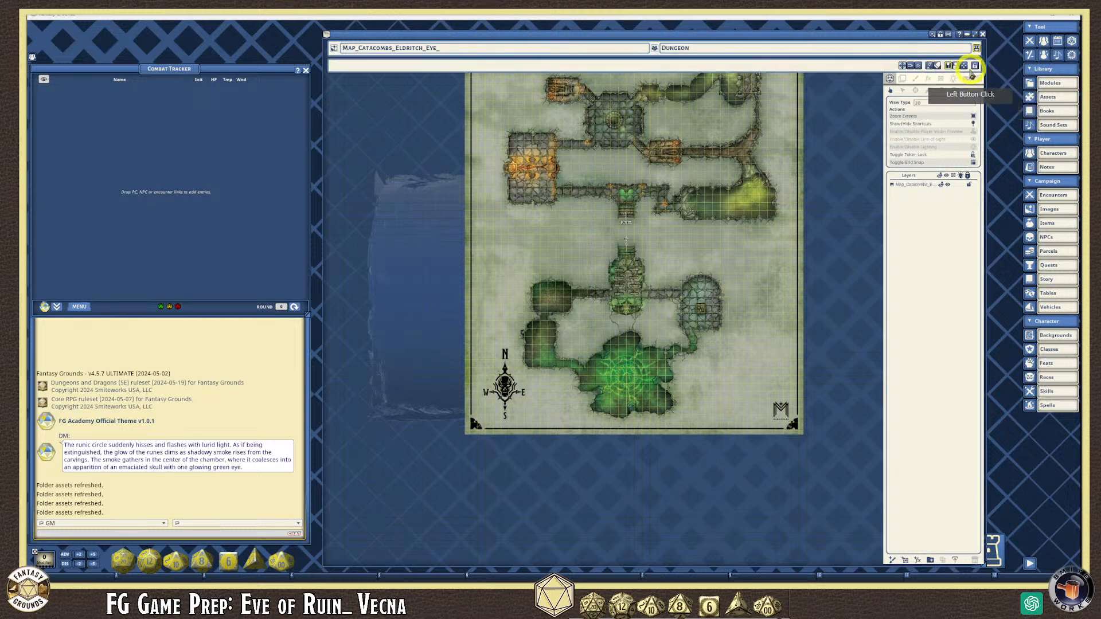
pyautogui.click(853, 547)
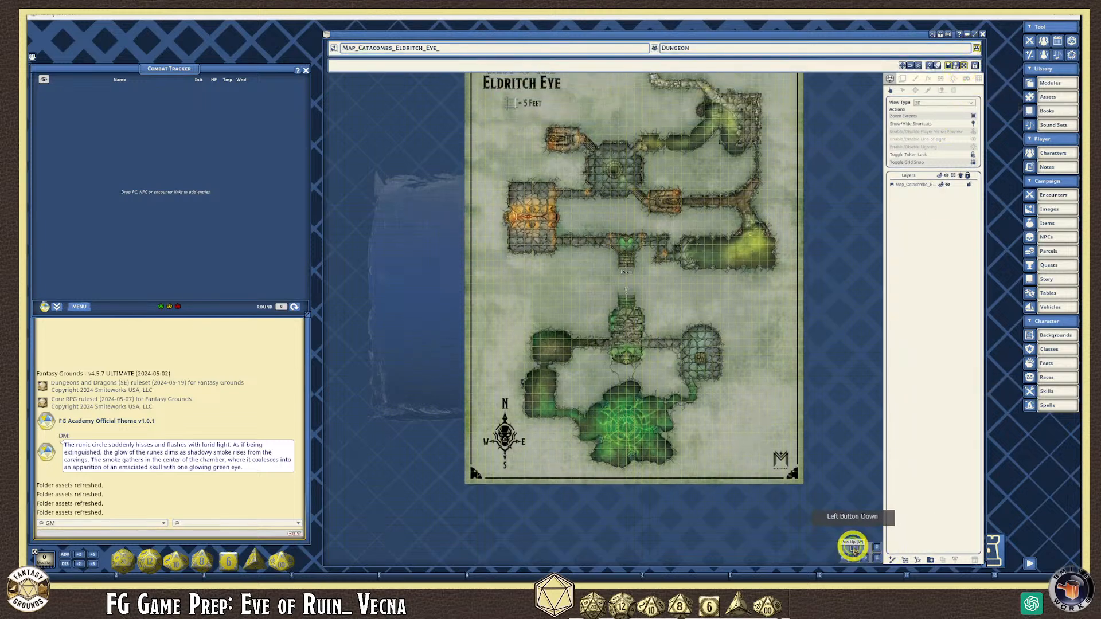
pyautogui.scroll(3, 635, 365)
pyautogui.scroll(2, 637, 364)
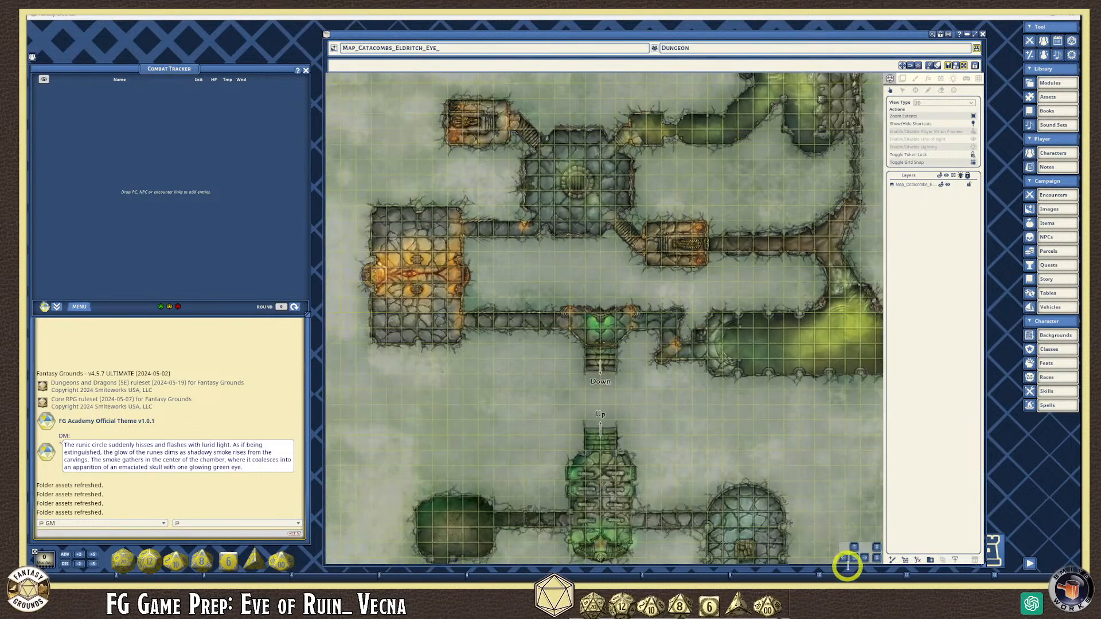
pyautogui.click(854, 549)
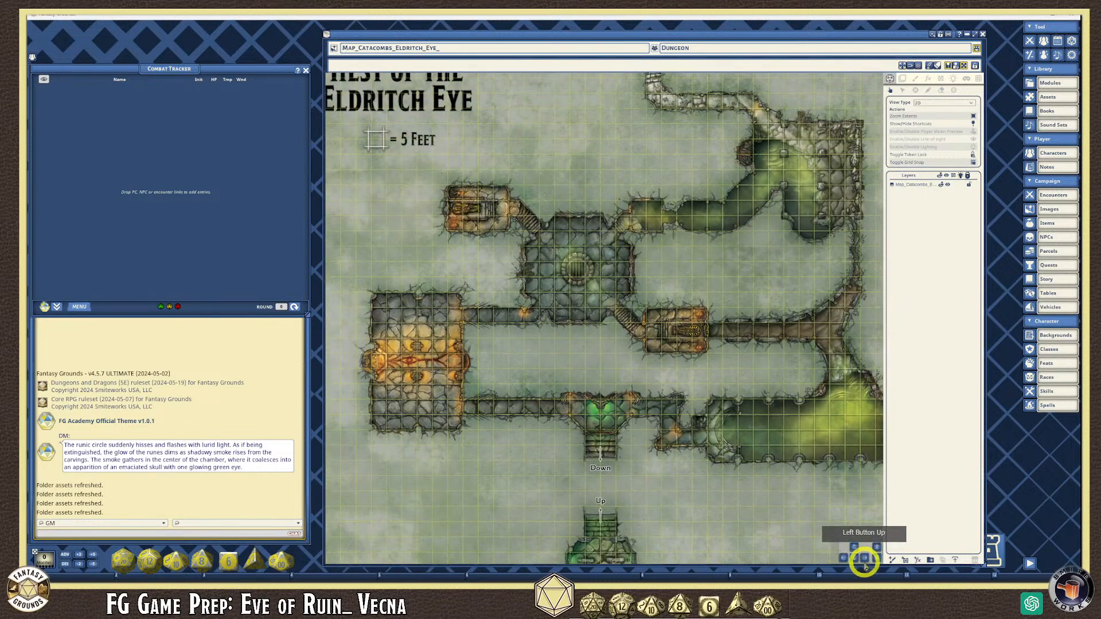
pyautogui.click(864, 561)
pyautogui.scroll(-3, 696, 545)
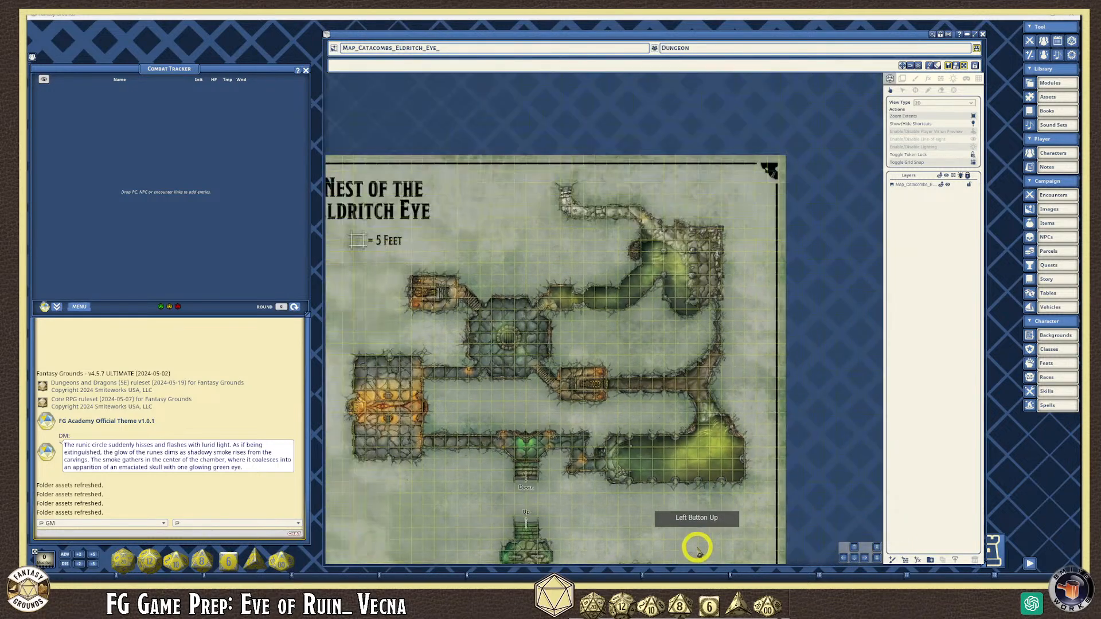
pyautogui.scroll(1, 731, 332)
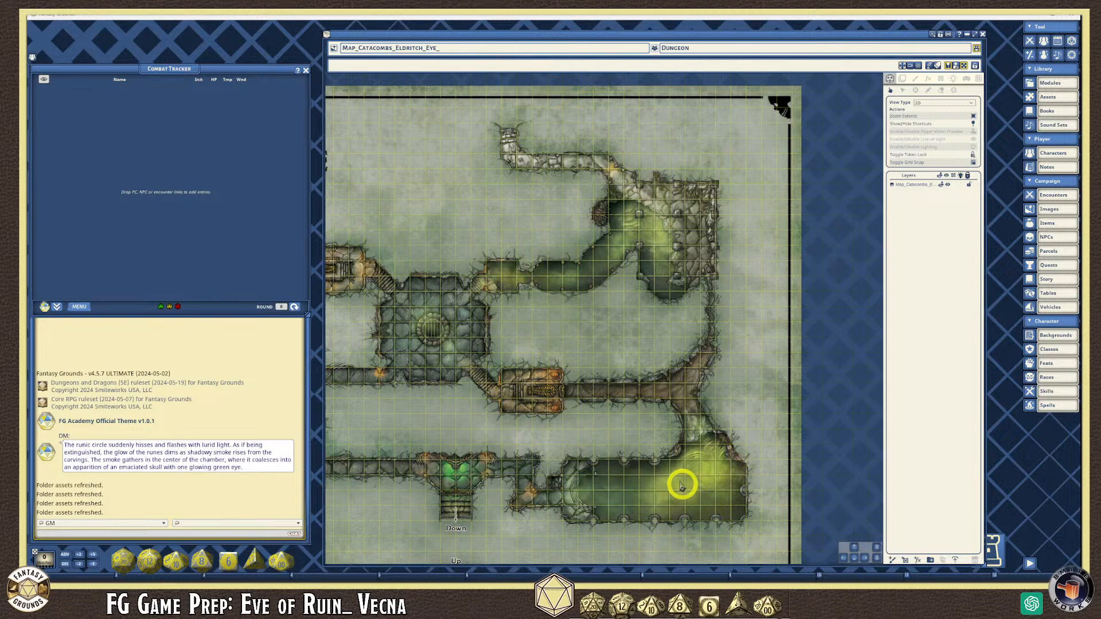
pyautogui.scroll(-4, 575, 317)
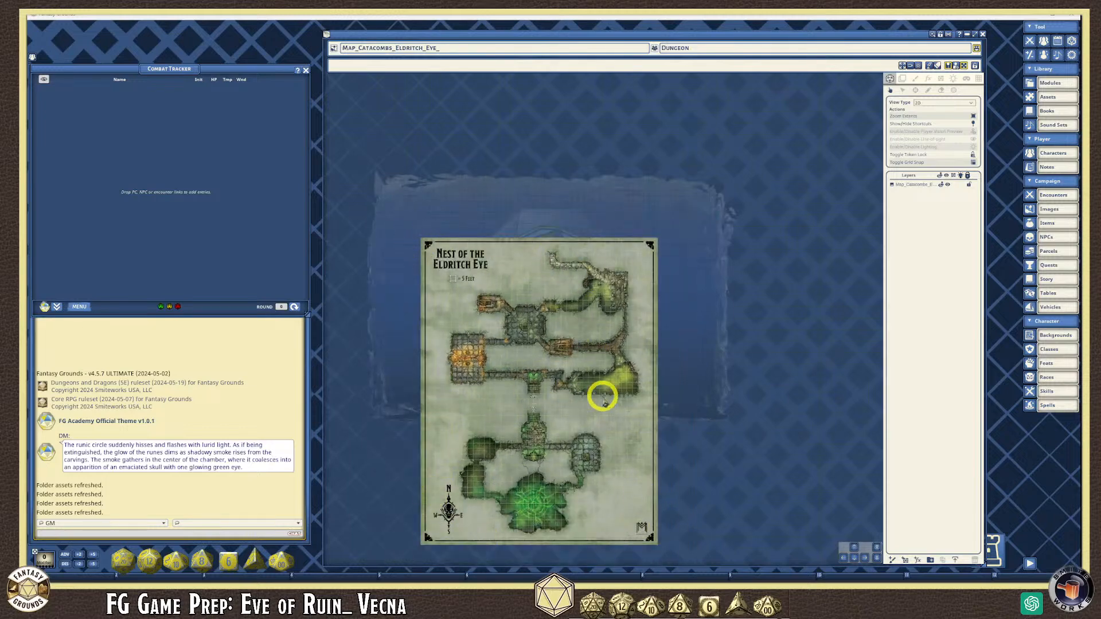
pyautogui.scroll(4, 657, 381)
pyautogui.scroll(-3, 516, 371)
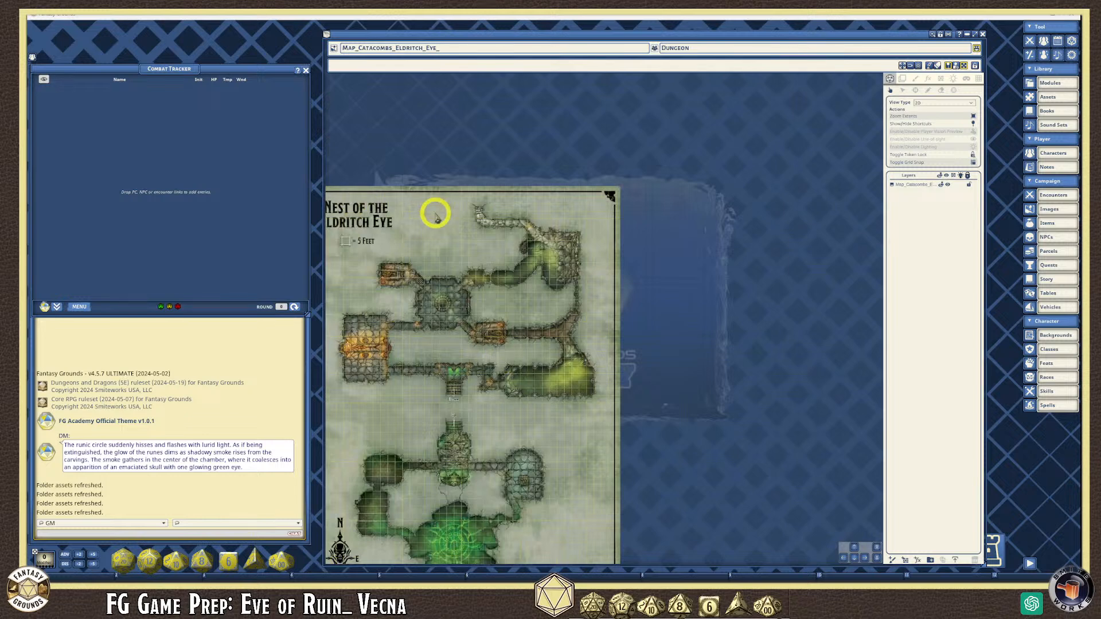
pyautogui.scroll(2, 516, 279)
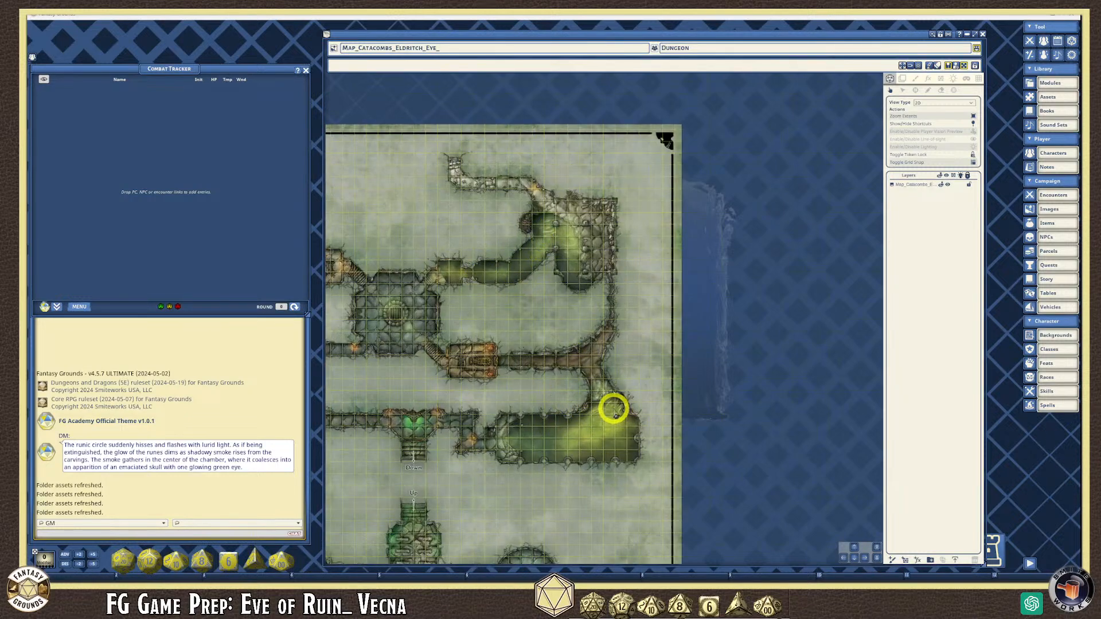
pyautogui.scroll(4, 624, 427)
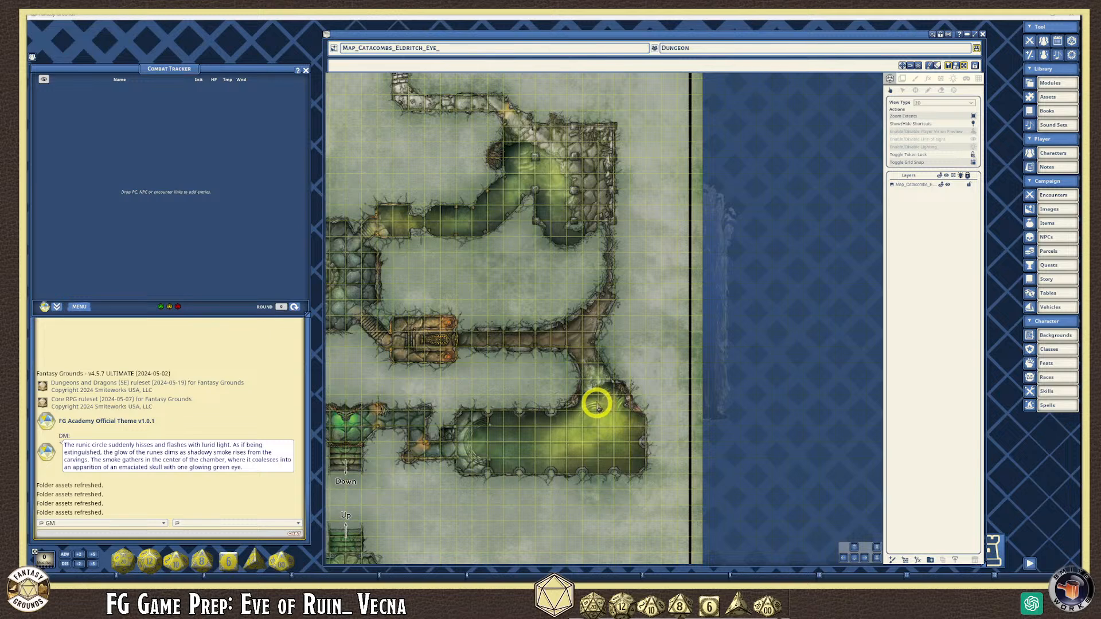
pyautogui.scroll(-2, 590, 394)
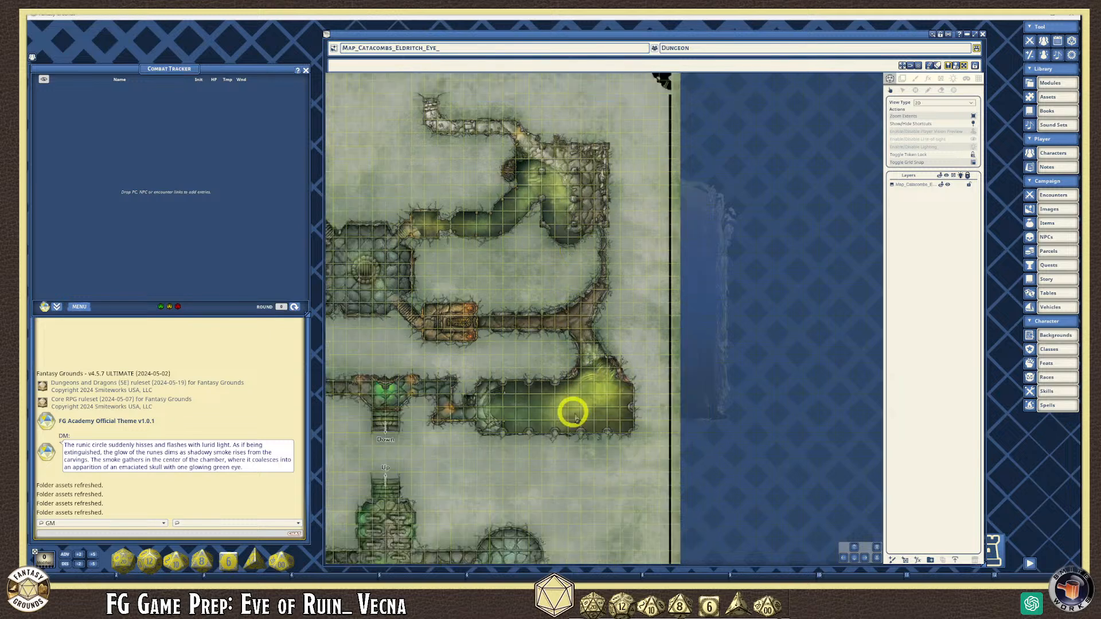
pyautogui.scroll(-1, 576, 390)
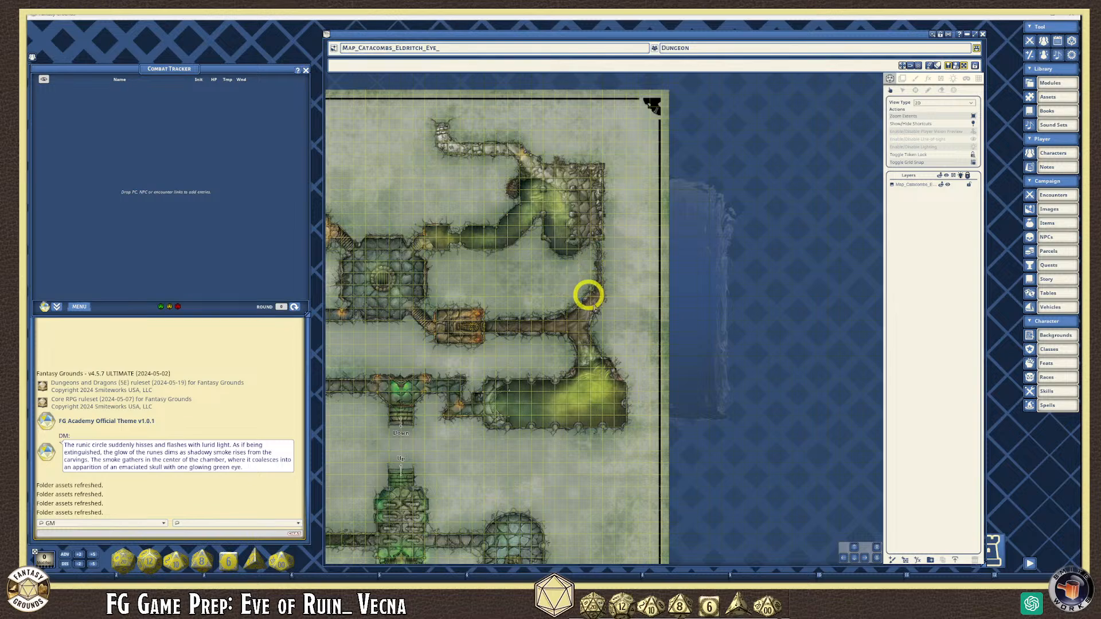
pyautogui.scroll(5, 590, 396)
pyautogui.scroll(-6, 586, 394)
pyautogui.scroll(3, 482, 201)
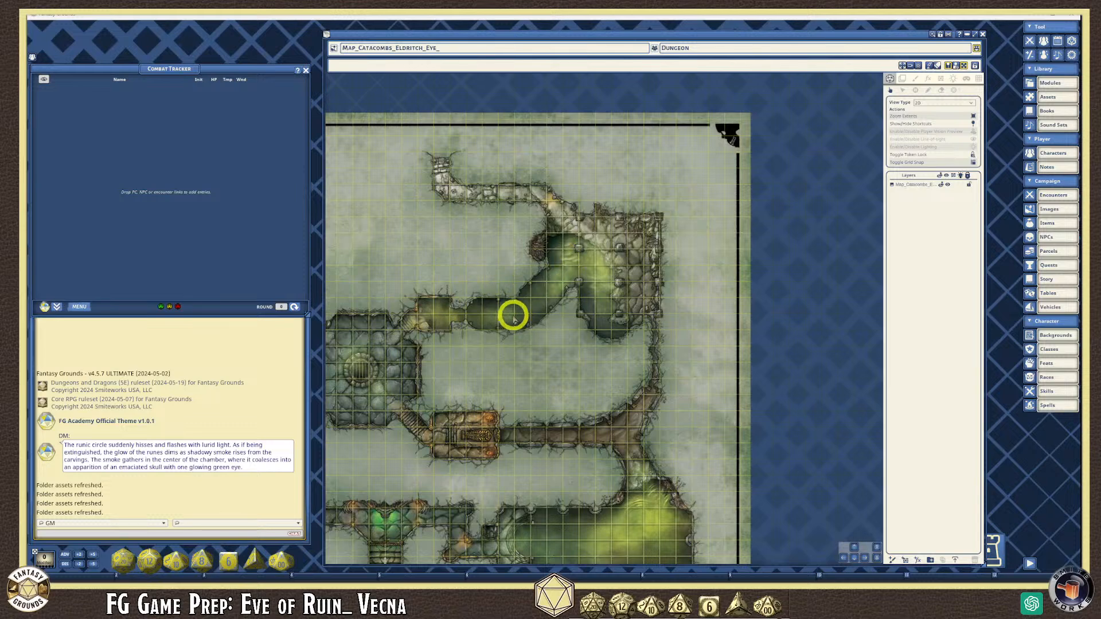
# - Clear the layer selection and add a new layer above the catacomb map
pyautogui.scroll(-4, 513, 317)
pyautogui.click(929, 199)
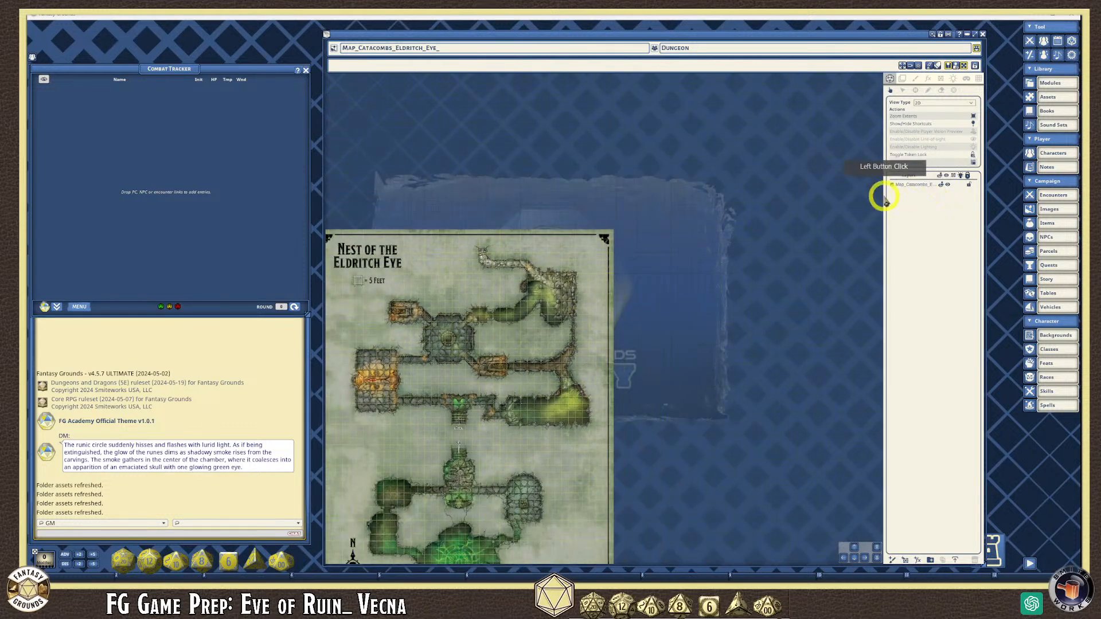
pyautogui.click(901, 185)
pyautogui.click(924, 200)
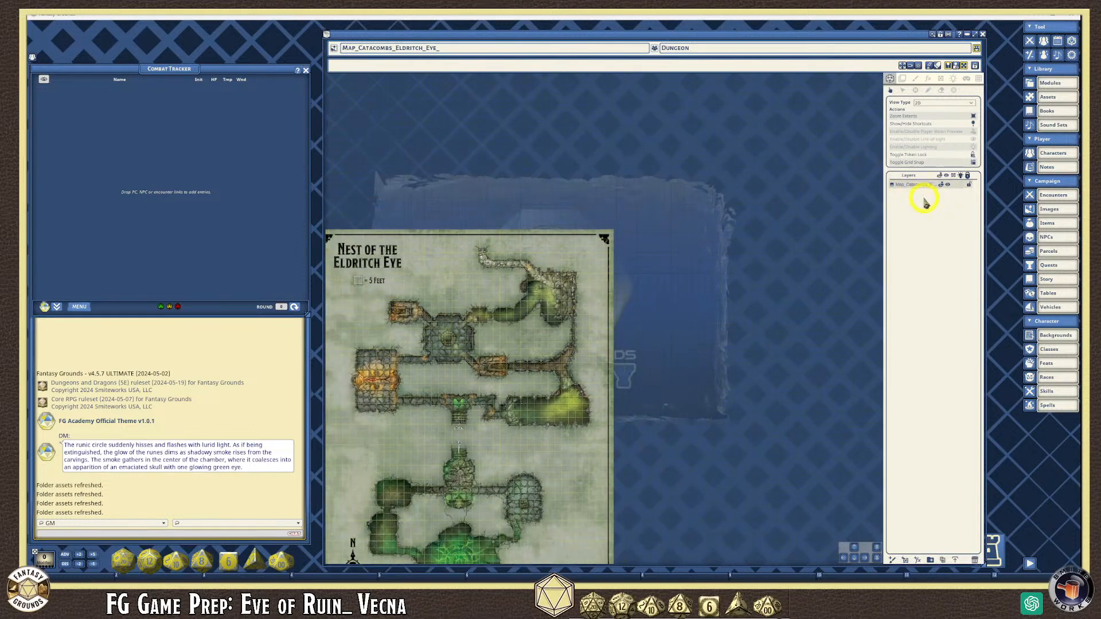
pyautogui.click(925, 201)
pyautogui.click(932, 201)
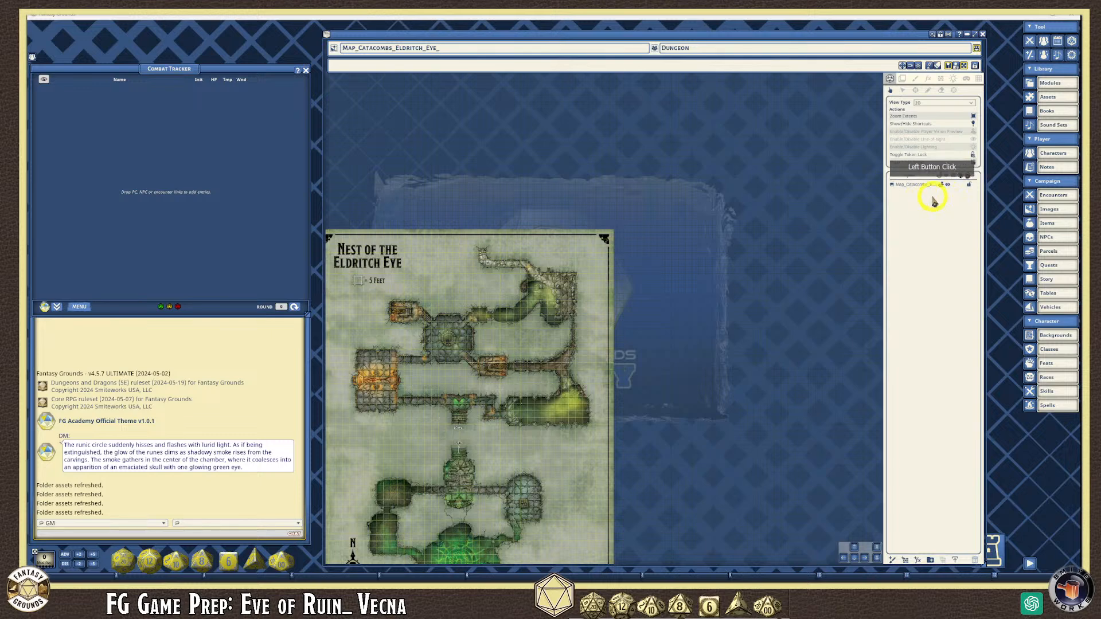
pyautogui.click(918, 561)
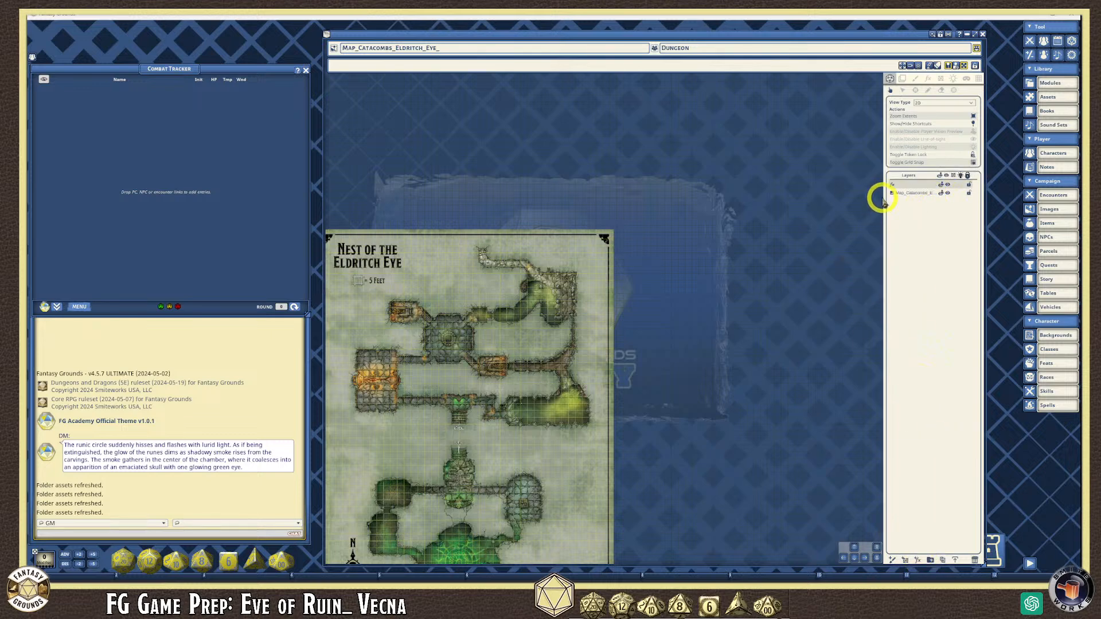
# - Set the new layer's FX type to Water
pyautogui.click(930, 80)
pyautogui.click(956, 105)
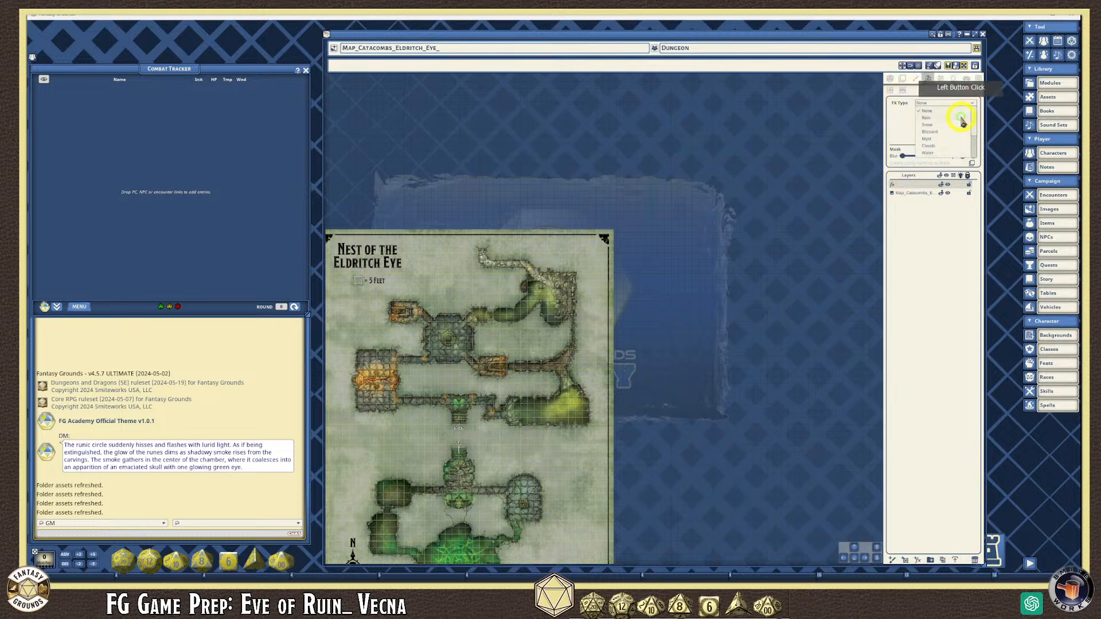
pyautogui.click(931, 152)
# - Turn on the FX mask and outline the green corridor for the Water effect
pyautogui.scroll(1, 523, 301)
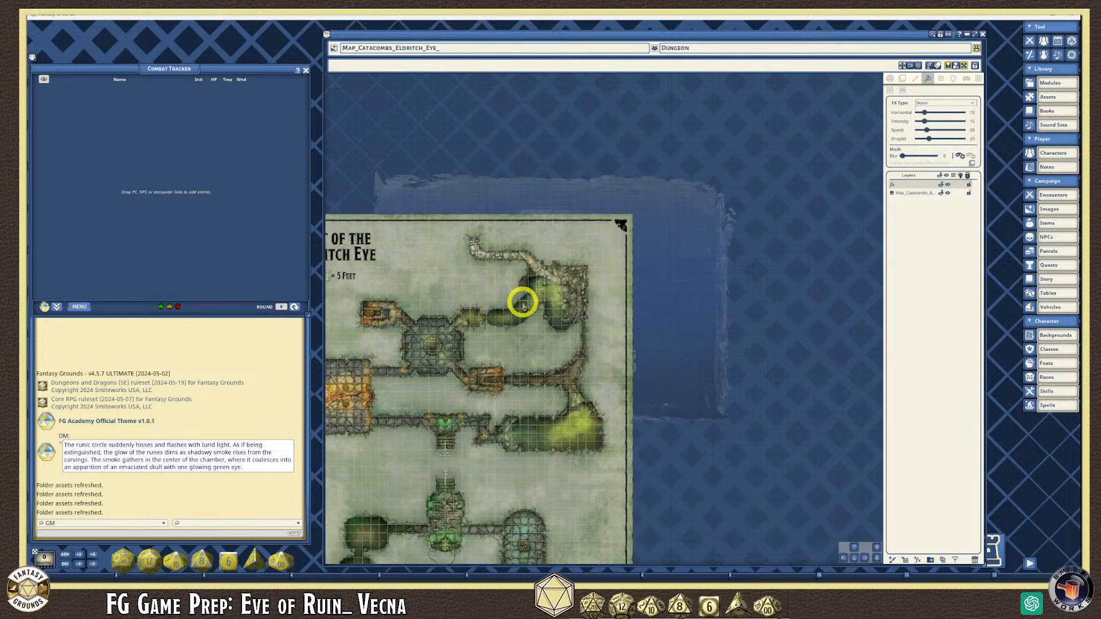
pyautogui.scroll(2, 523, 300)
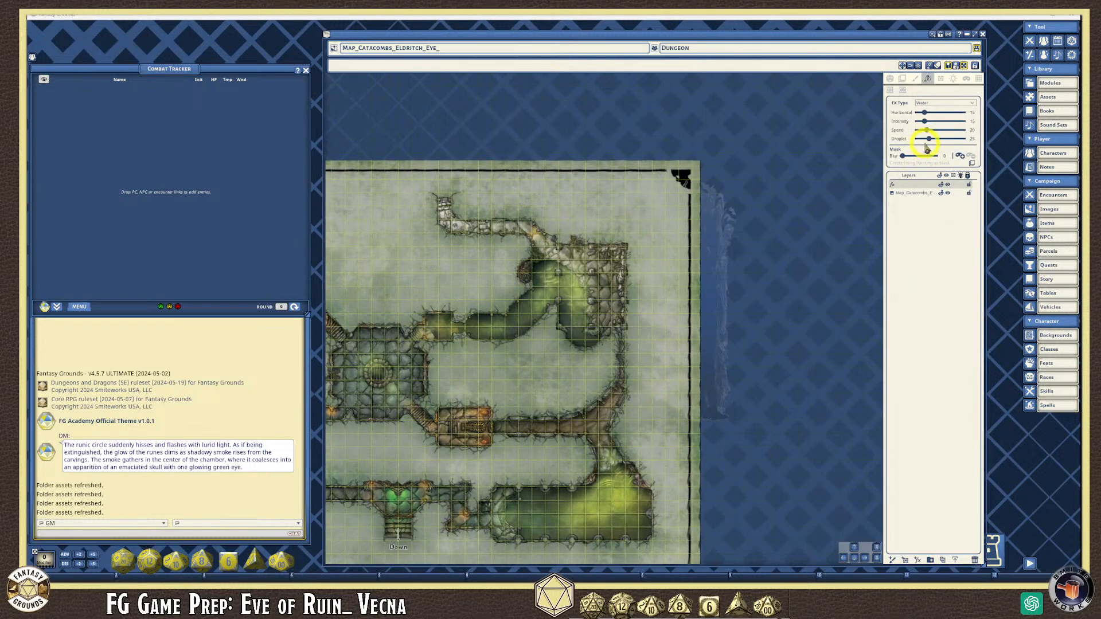
pyautogui.scroll(3, 555, 296)
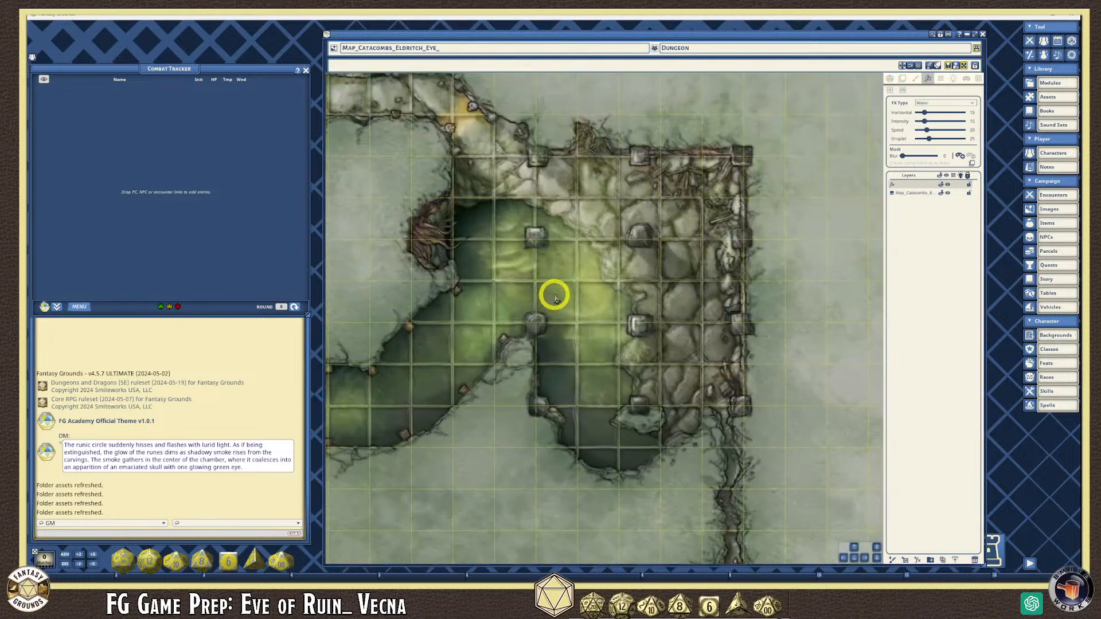
pyautogui.scroll(-3, 510, 283)
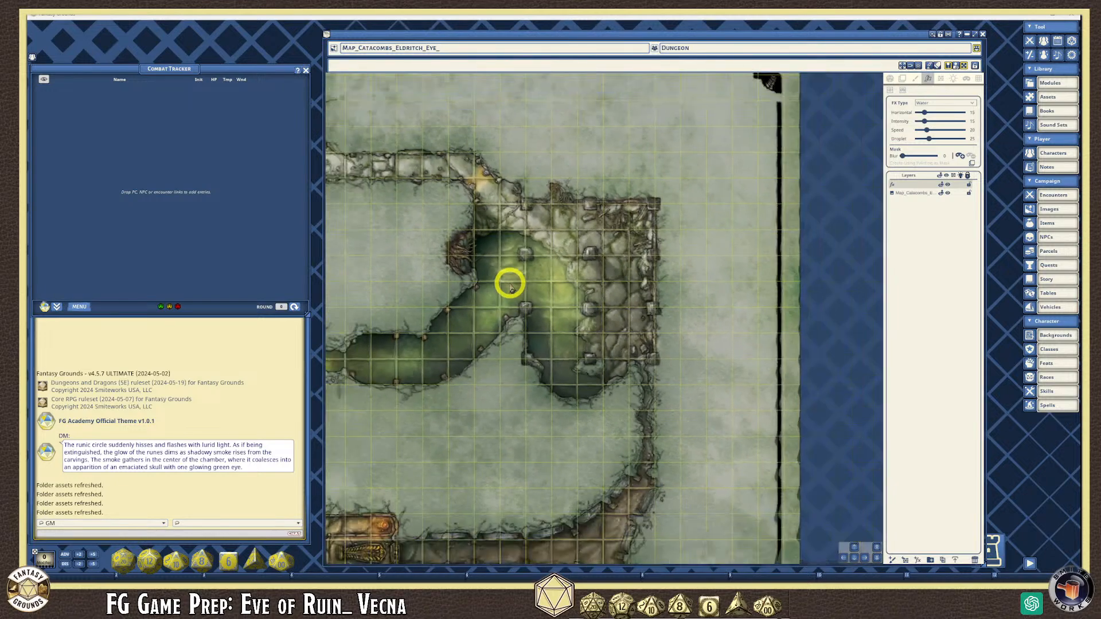
pyautogui.scroll(-1, 510, 283)
pyautogui.click(963, 155)
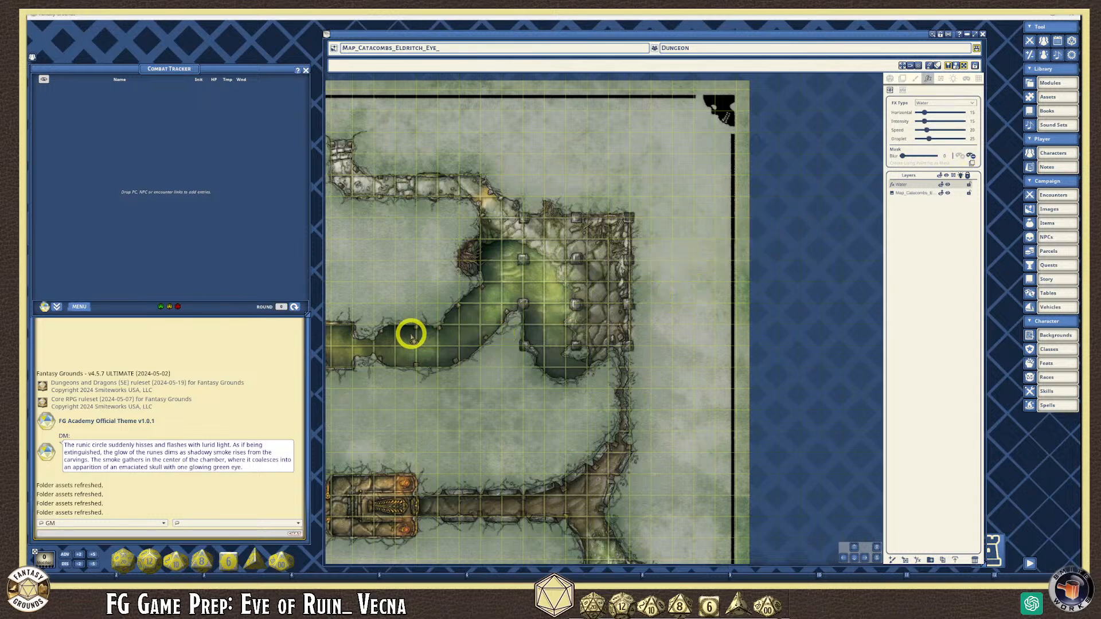
pyautogui.scroll(3, 367, 344)
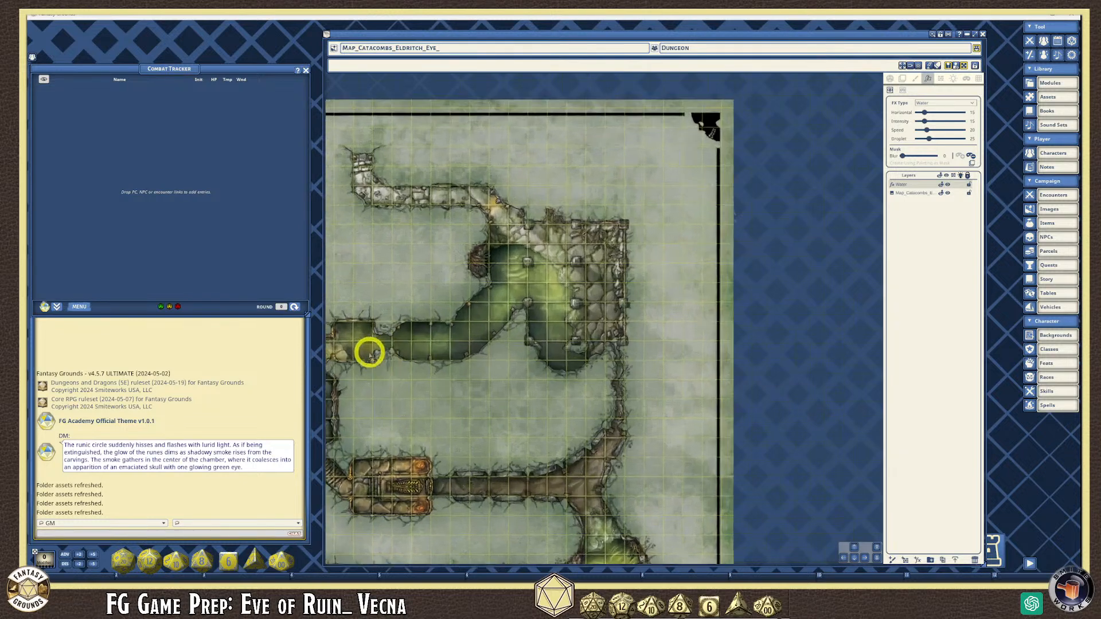
pyautogui.moveTo(354, 319)
pyautogui.mouseDown()
pyautogui.moveTo(350, 352)
pyautogui.moveTo(367, 351)
pyautogui.moveTo(376, 328)
pyautogui.moveTo(363, 320)
pyautogui.moveTo(324, 326)
pyautogui.moveTo(369, 371)
pyautogui.moveTo(383, 320)
pyautogui.moveTo(355, 319)
pyautogui.mouseUp()
pyautogui.scroll(3, 326, 327)
pyautogui.moveTo(459, 323)
pyautogui.mouseDown()
pyautogui.moveTo(472, 315)
pyautogui.moveTo(443, 338)
pyautogui.moveTo(457, 361)
pyautogui.moveTo(549, 369)
pyautogui.moveTo(590, 350)
pyautogui.moveTo(673, 238)
pyautogui.moveTo(651, 207)
pyautogui.moveTo(620, 262)
pyautogui.moveTo(566, 312)
pyautogui.moveTo(514, 326)
pyautogui.moveTo(491, 310)
pyautogui.mouseUp()
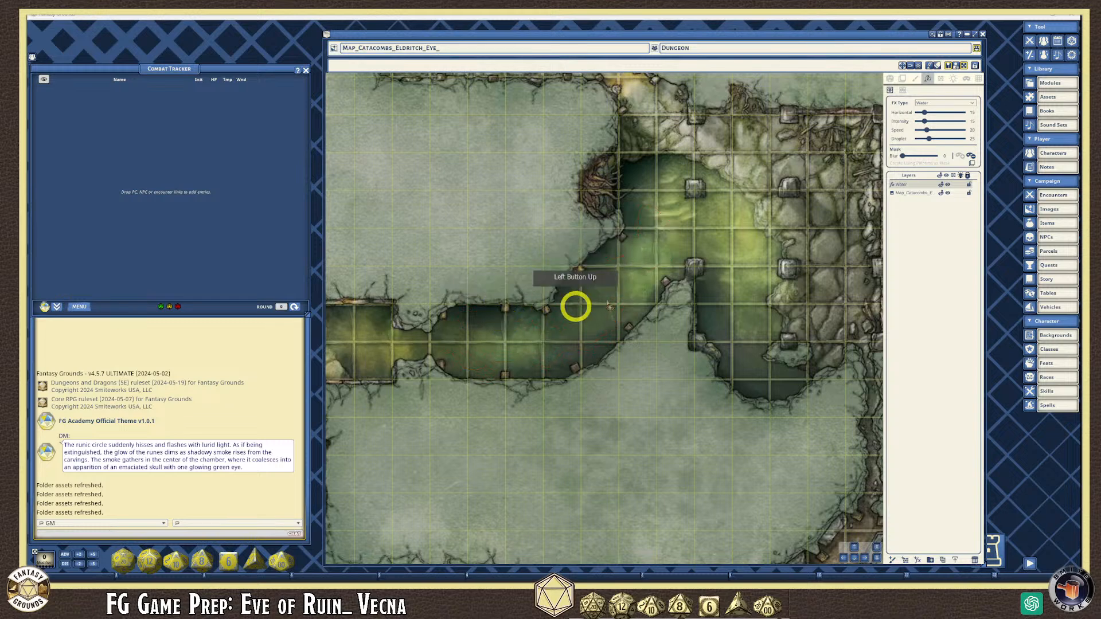
# - Mask the green pool and the corridor running from its left edge
pyautogui.scroll(1, 765, 285)
pyautogui.moveTo(623, 150)
pyautogui.mouseDown()
pyautogui.moveTo(617, 216)
pyautogui.moveTo(658, 202)
pyautogui.moveTo(659, 153)
pyautogui.moveTo(627, 148)
pyautogui.moveTo(713, 167)
pyautogui.moveTo(700, 201)
pyautogui.moveTo(704, 305)
pyautogui.moveTo(740, 388)
pyautogui.moveTo(769, 398)
pyautogui.moveTo(745, 356)
pyautogui.moveTo(764, 261)
pyautogui.moveTo(714, 175)
pyautogui.mouseUp()
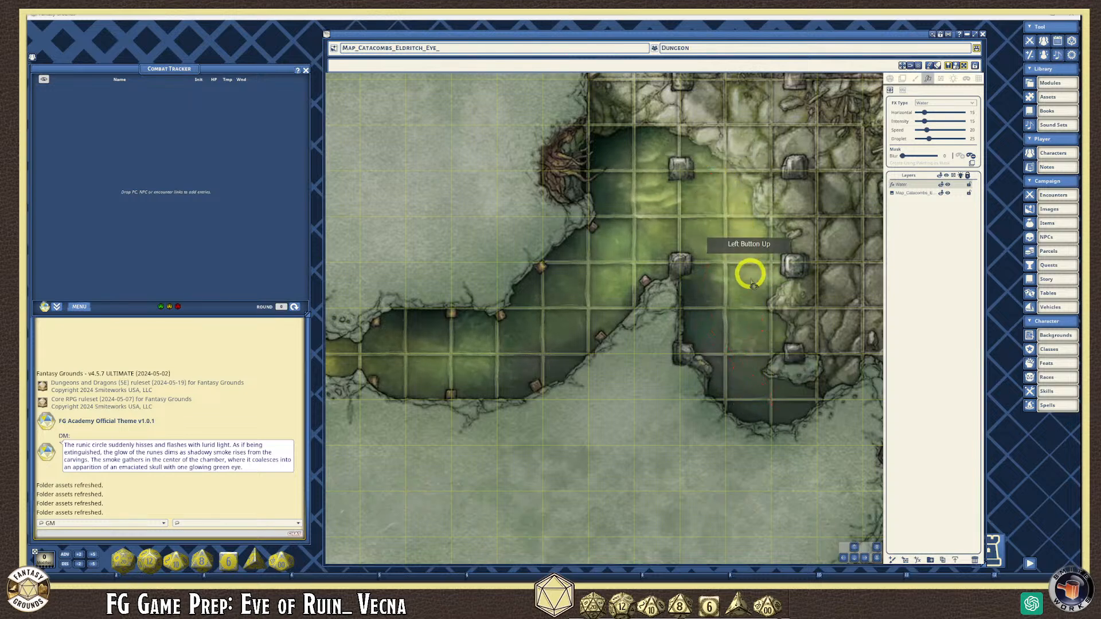
pyautogui.scroll(2, 748, 264)
pyautogui.moveTo(709, 269)
pyautogui.mouseDown()
pyautogui.moveTo(696, 337)
pyautogui.moveTo(738, 418)
pyautogui.moveTo(788, 440)
pyautogui.moveTo(810, 427)
pyautogui.moveTo(766, 408)
pyautogui.moveTo(749, 258)
pyautogui.moveTo(671, 246)
pyautogui.moveTo(712, 211)
pyautogui.moveTo(666, 184)
pyautogui.moveTo(533, 243)
pyautogui.moveTo(451, 369)
pyautogui.mouseUp()
pyautogui.scroll(-1, 602, 234)
pyautogui.scroll(1, 451, 370)
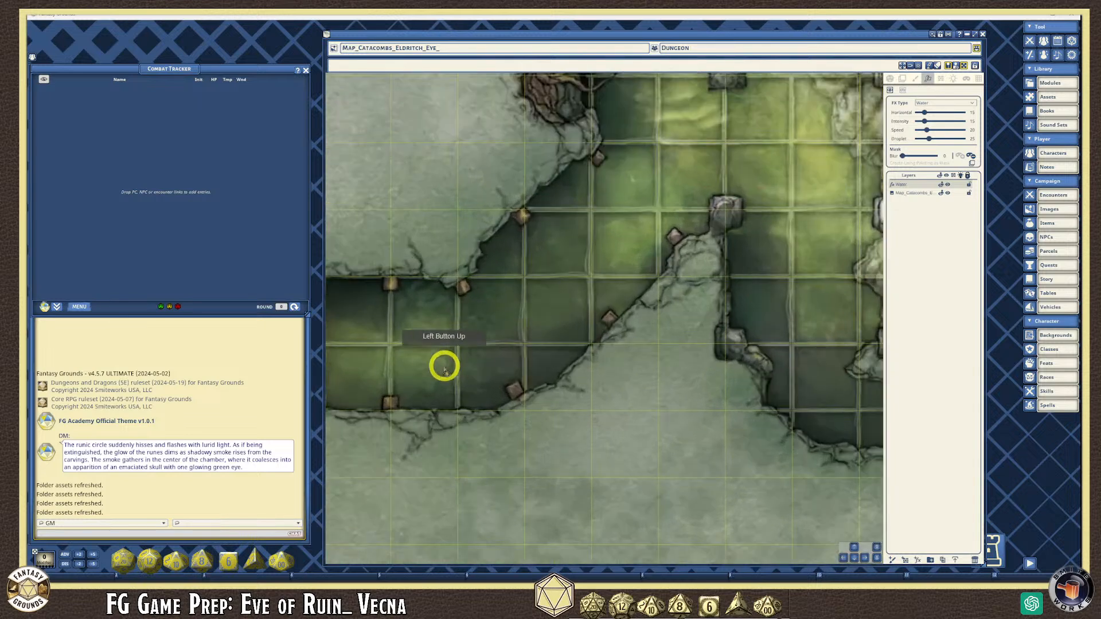
pyautogui.scroll(-2, 442, 338)
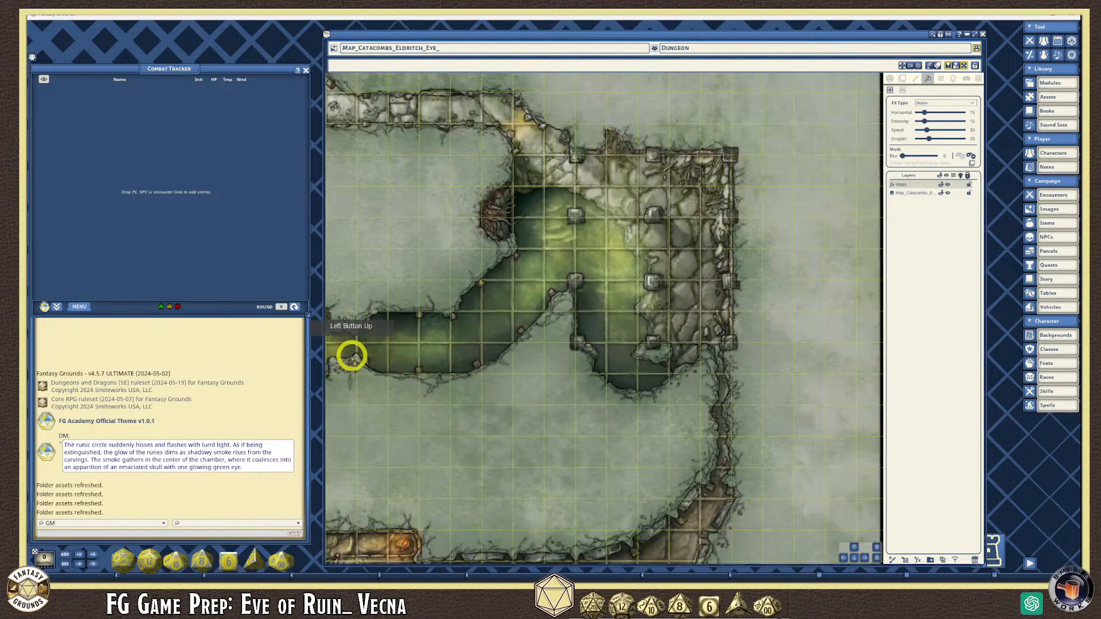
pyautogui.scroll(2, 352, 357)
pyautogui.moveTo(335, 332)
pyautogui.mouseDown()
pyautogui.moveTo(378, 348)
pyautogui.moveTo(462, 330)
pyautogui.mouseUp()
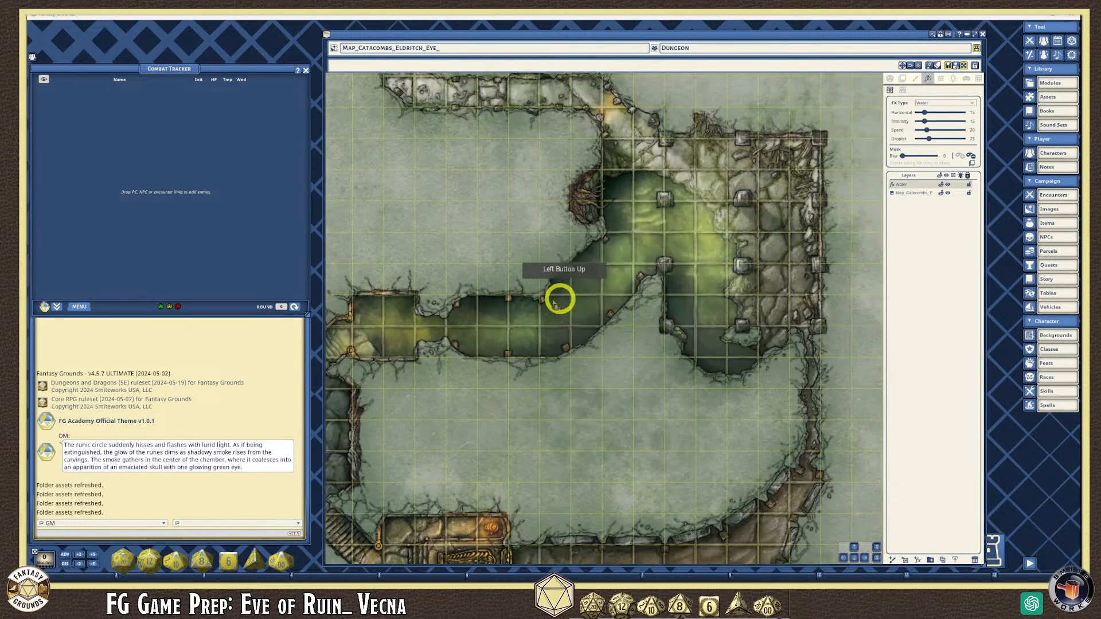
pyautogui.scroll(-2, 702, 293)
pyautogui.scroll(4, 708, 292)
pyautogui.scroll(5, 650, 285)
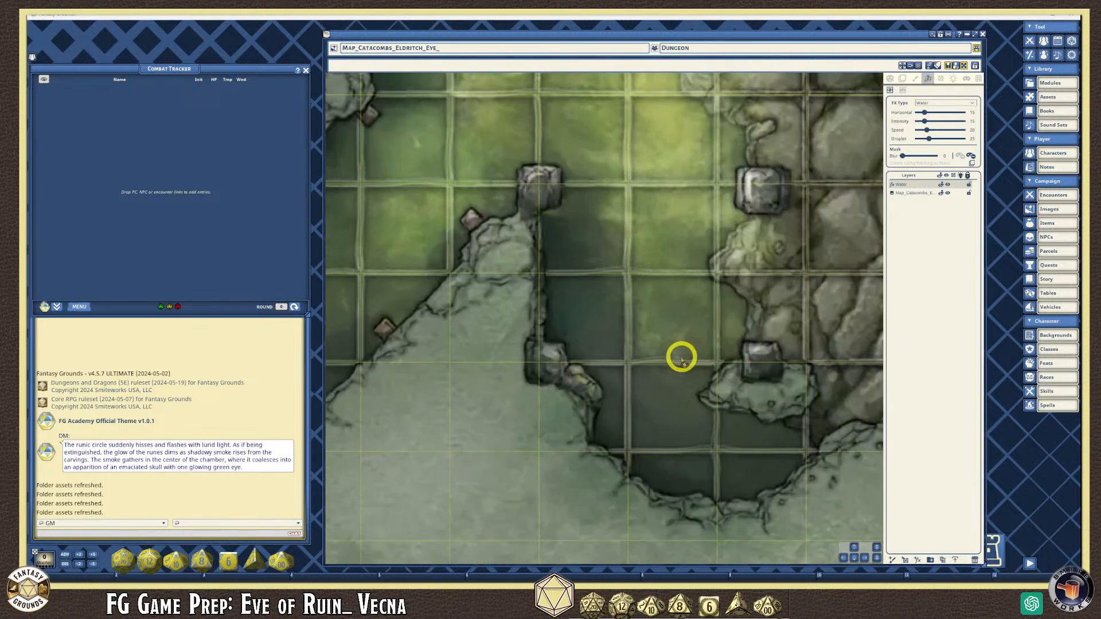
pyautogui.scroll(-1, 686, 357)
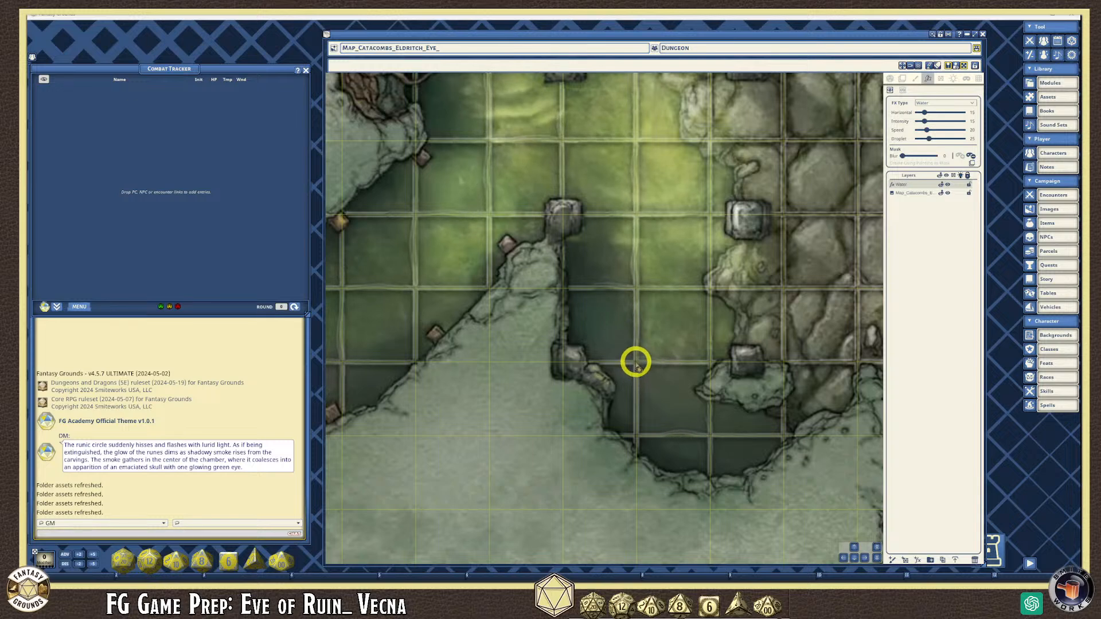
pyautogui.moveTo(631, 396); pyautogui.dragTo(669, 425)
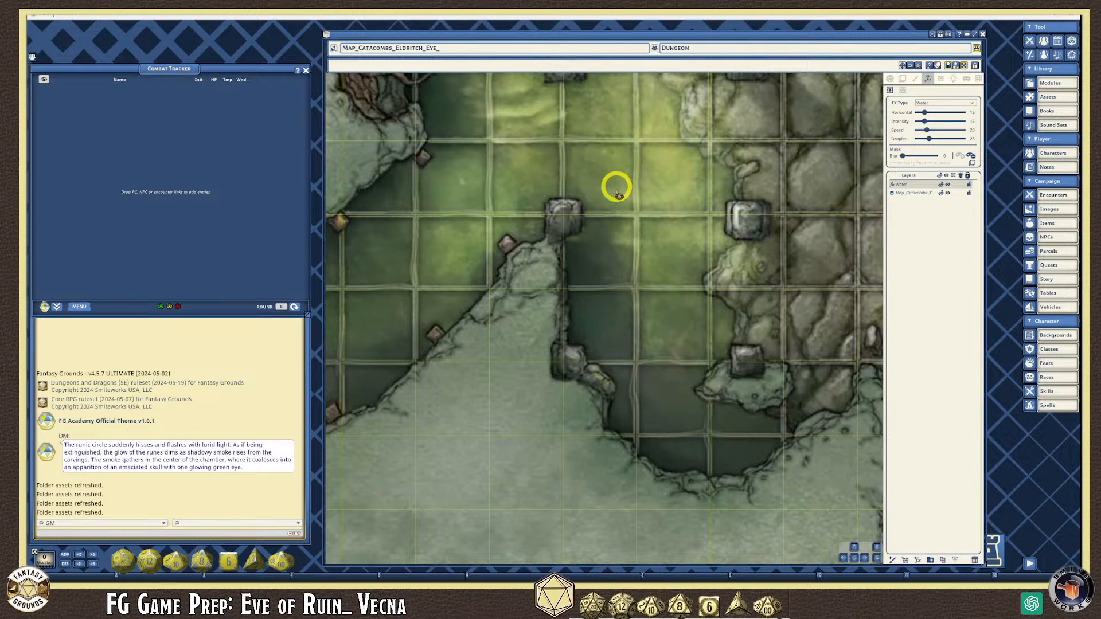
pyautogui.moveTo(593, 246); pyautogui.dragTo(581, 294)
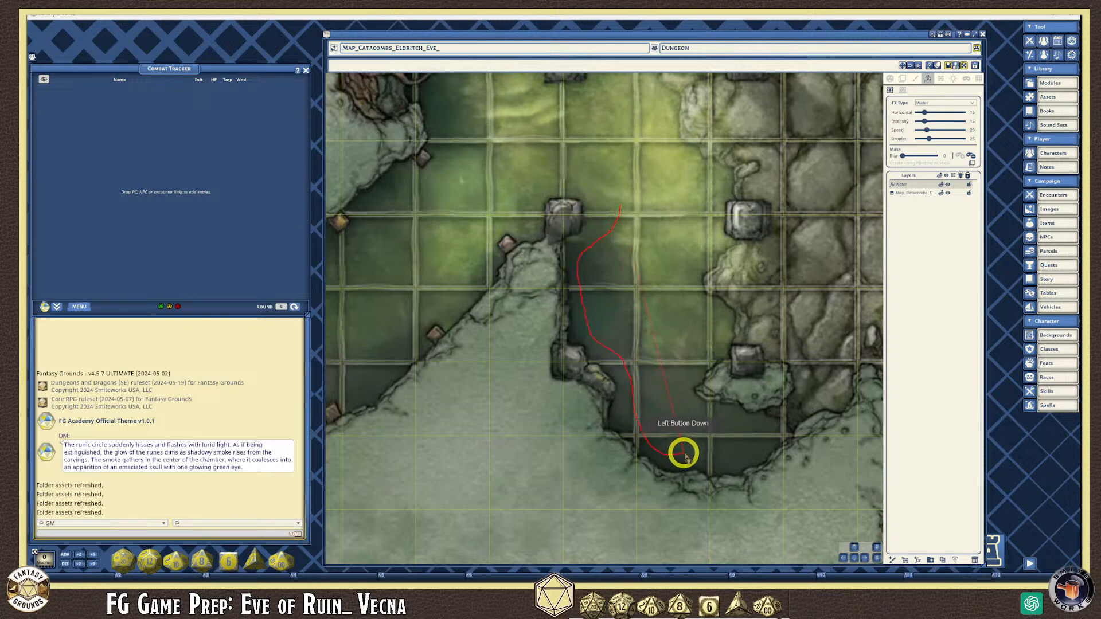
pyautogui.moveTo(689, 378)
pyautogui.mouseDown()
pyautogui.moveTo(711, 339)
pyautogui.moveTo(696, 170)
pyautogui.moveTo(651, 133)
pyautogui.moveTo(595, 111)
pyautogui.moveTo(570, 151)
pyautogui.moveTo(592, 184)
pyautogui.mouseUp()
pyautogui.scroll(-5, 663, 334)
pyautogui.scroll(5, 608, 198)
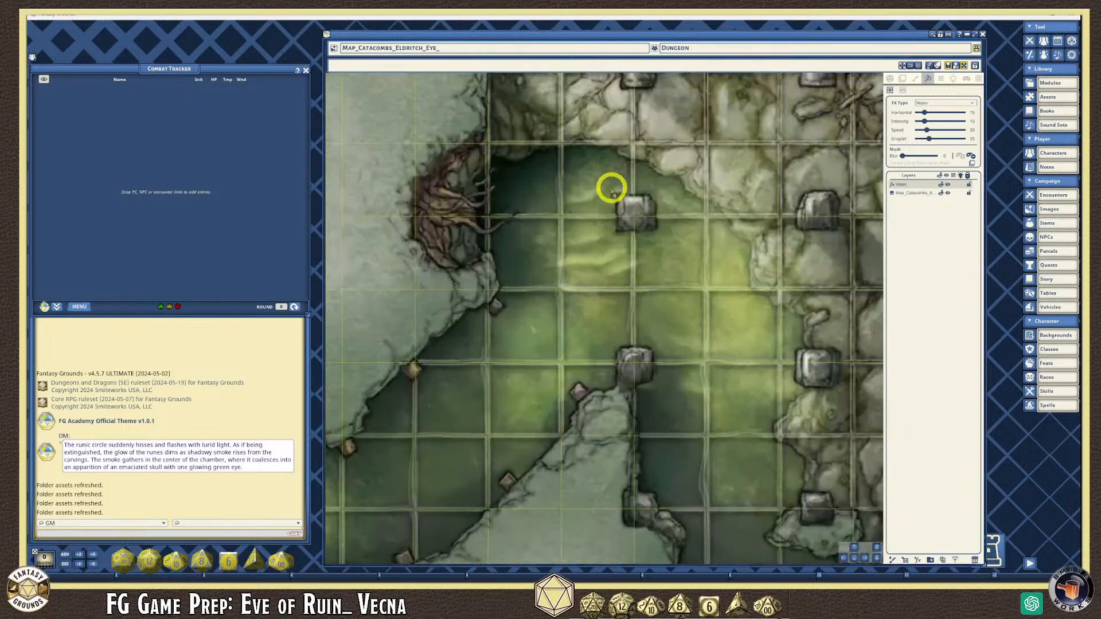
pyautogui.scroll(2, 612, 189)
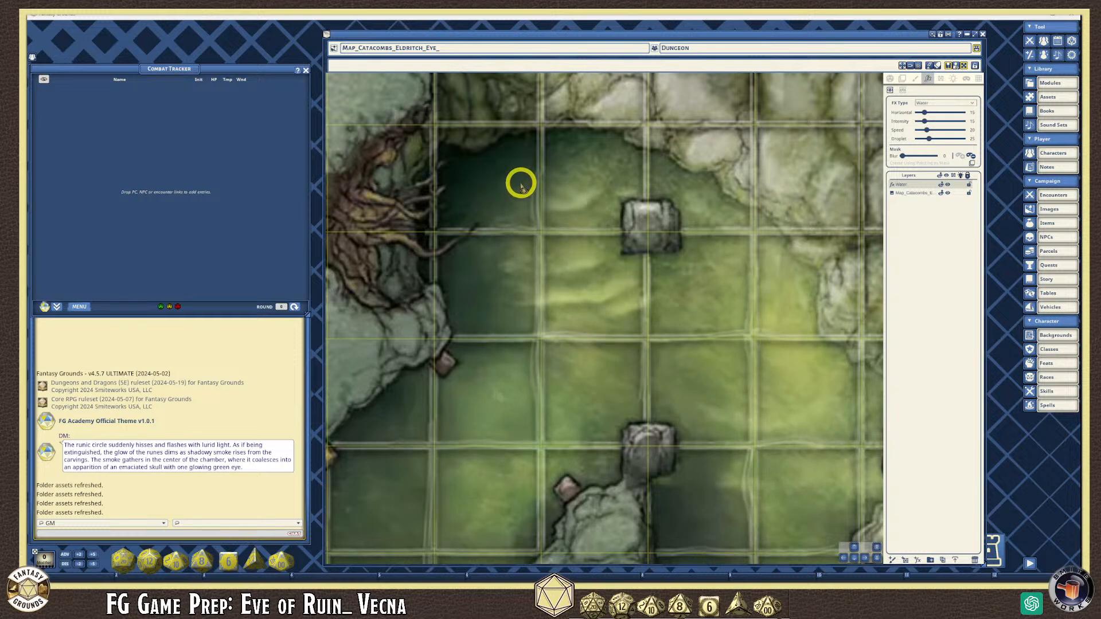
pyautogui.moveTo(503, 168)
pyautogui.mouseDown()
pyautogui.moveTo(460, 184)
pyautogui.moveTo(502, 231)
pyautogui.moveTo(467, 275)
pyautogui.moveTo(491, 342)
pyautogui.moveTo(629, 317)
pyautogui.moveTo(595, 232)
pyautogui.moveTo(602, 160)
pyautogui.moveTo(518, 155)
pyautogui.moveTo(528, 229)
pyautogui.moveTo(491, 354)
pyautogui.mouseUp()
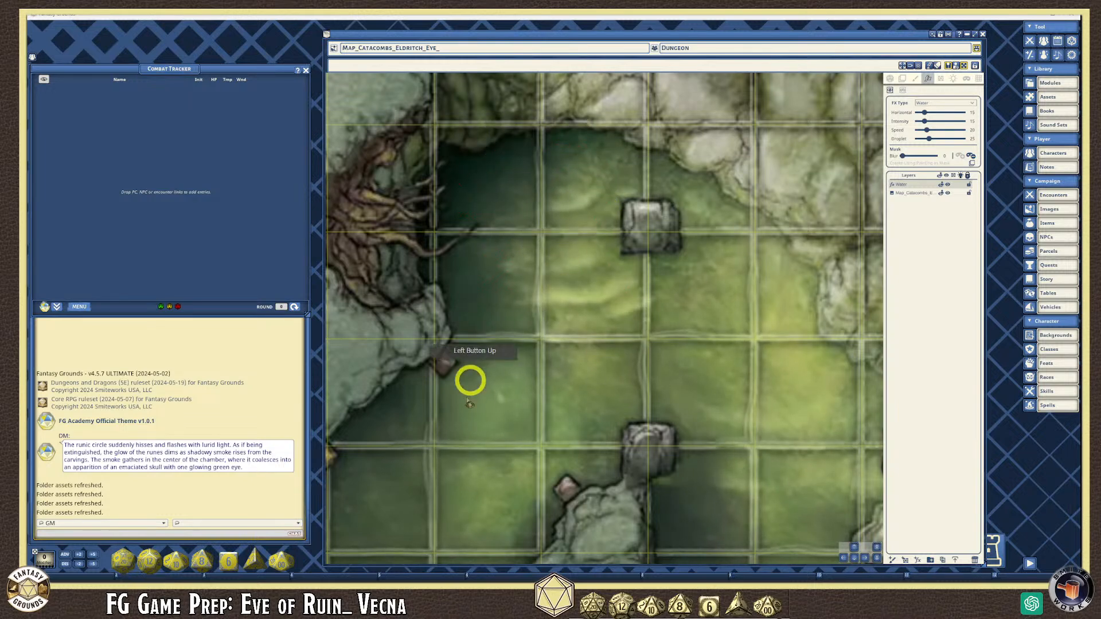
pyautogui.scroll(5, 413, 393)
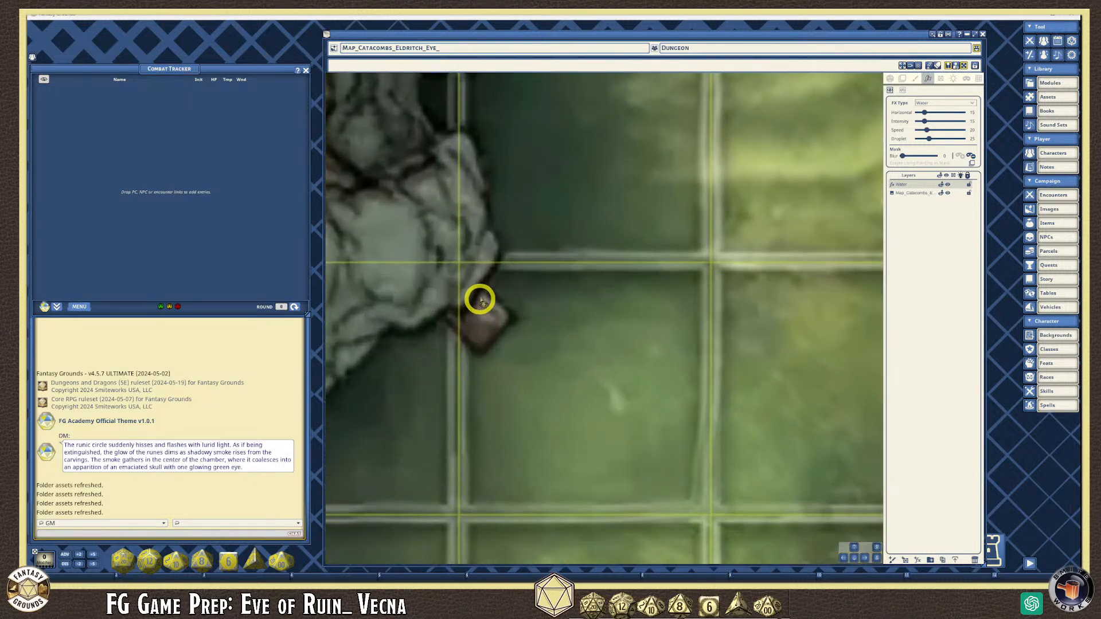
pyautogui.scroll(-1, 452, 223)
pyautogui.scroll(-1, 445, 395)
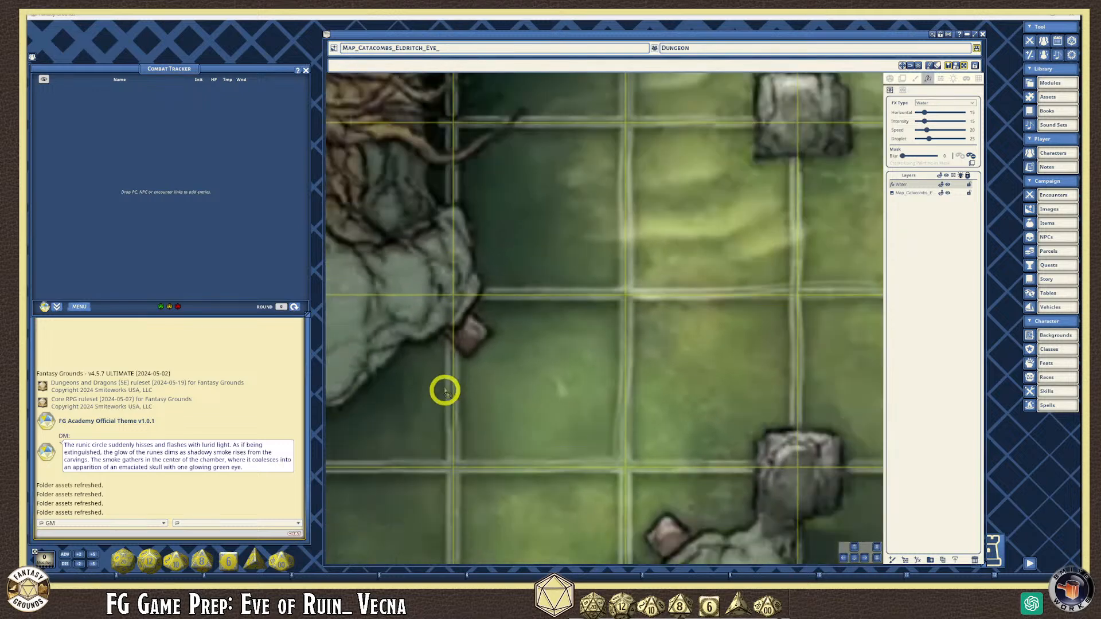
pyautogui.scroll(-3, 448, 395)
pyautogui.scroll(3, 656, 470)
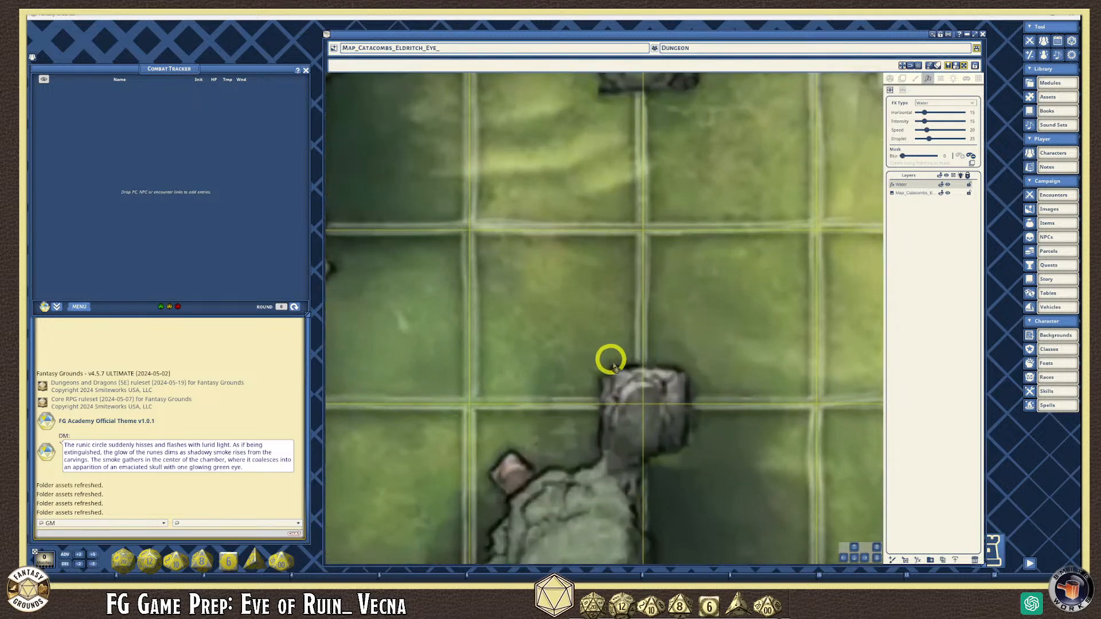
pyautogui.scroll(-1, 610, 362)
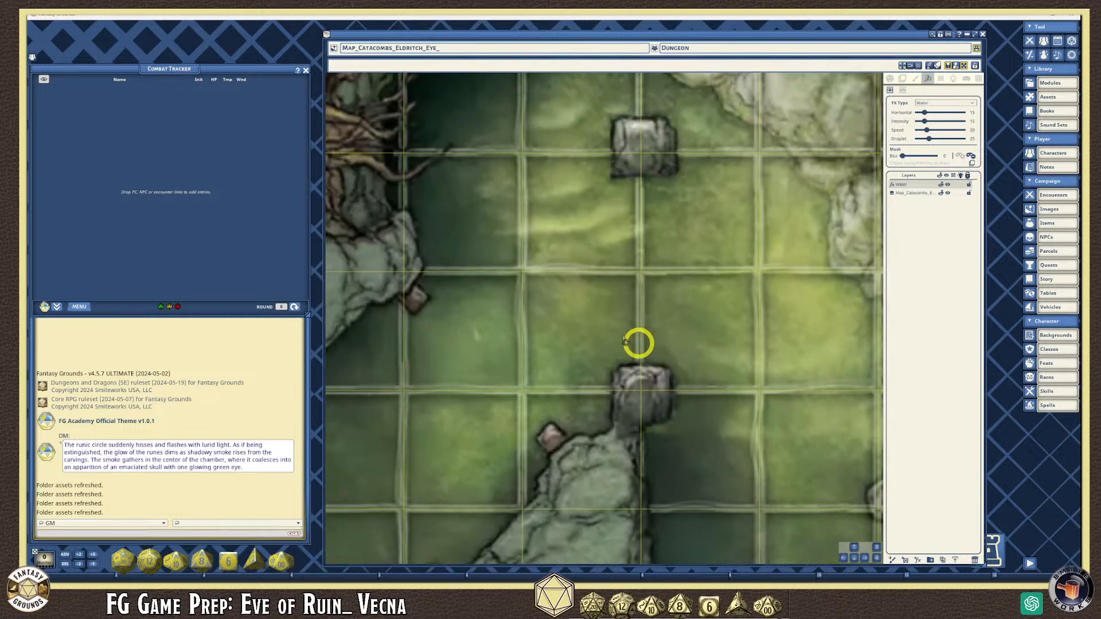
pyautogui.scroll(2, 516, 267)
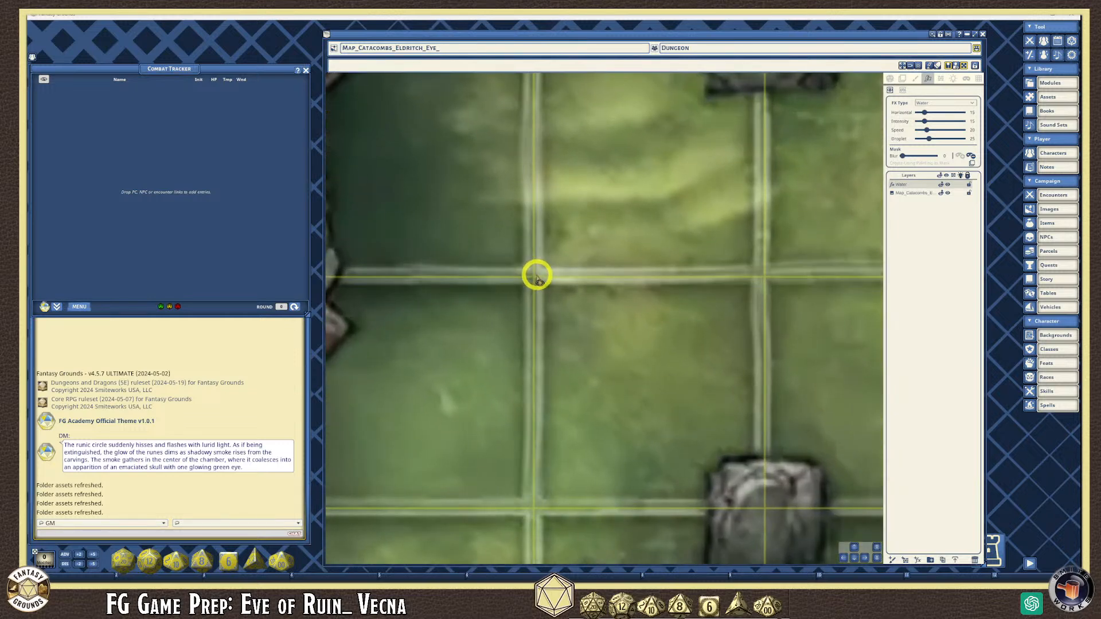
pyautogui.scroll(-1, 541, 289)
pyautogui.scroll(-1, 541, 290)
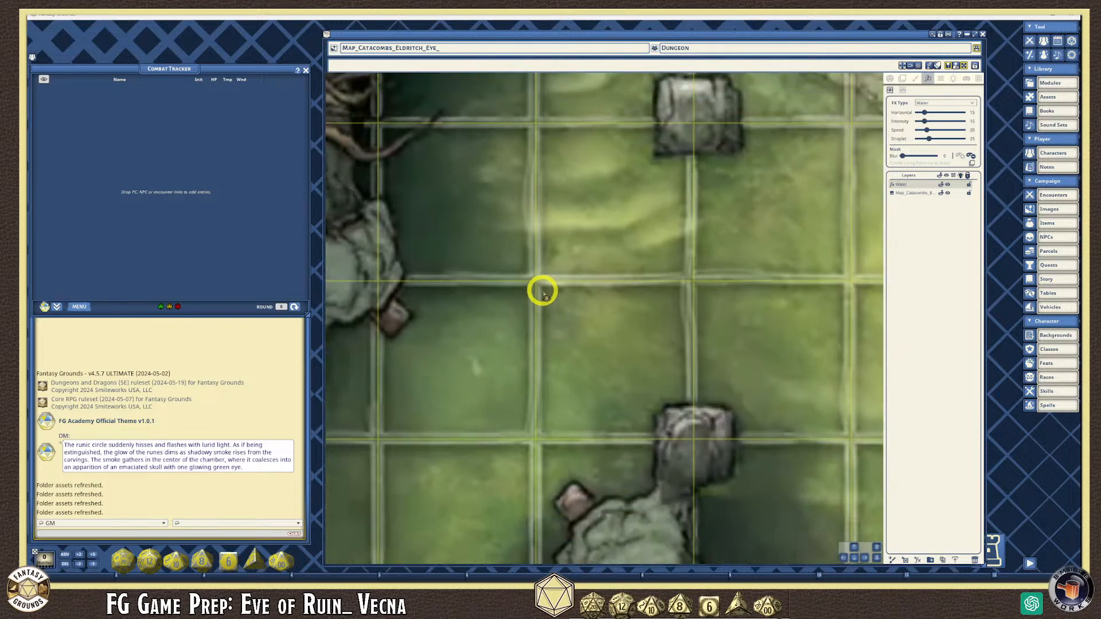
pyautogui.scroll(-2, 664, 361)
pyautogui.scroll(-3, 476, 468)
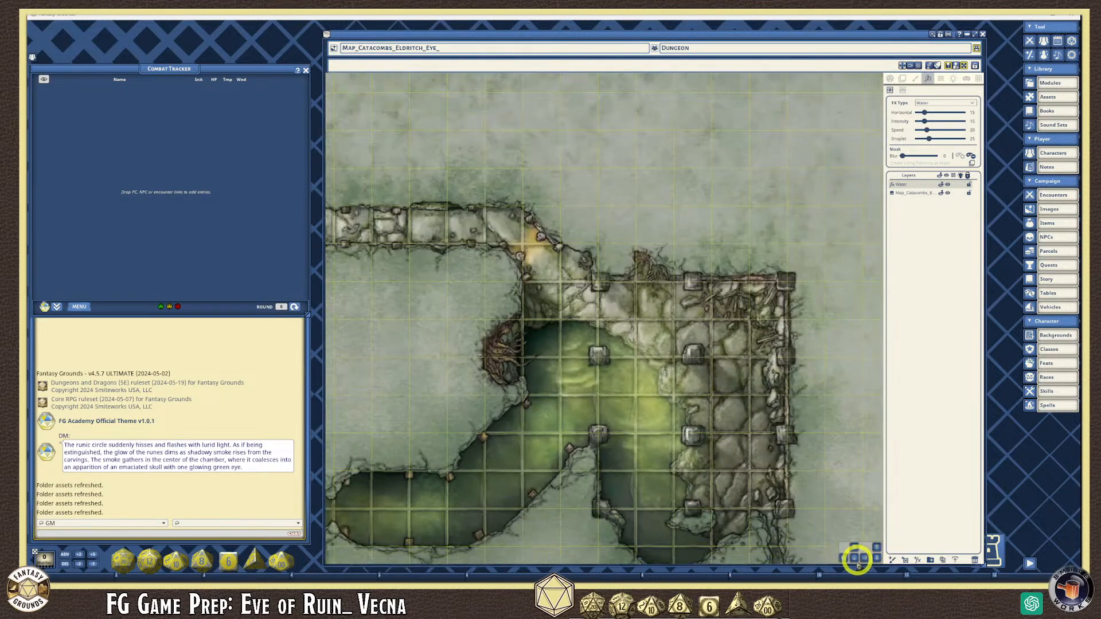
# - Pan down to the lower chamber and mask the outline of its green pool
pyautogui.click(854, 558)
pyautogui.moveTo(854, 560); pyautogui.dragTo(853, 561)
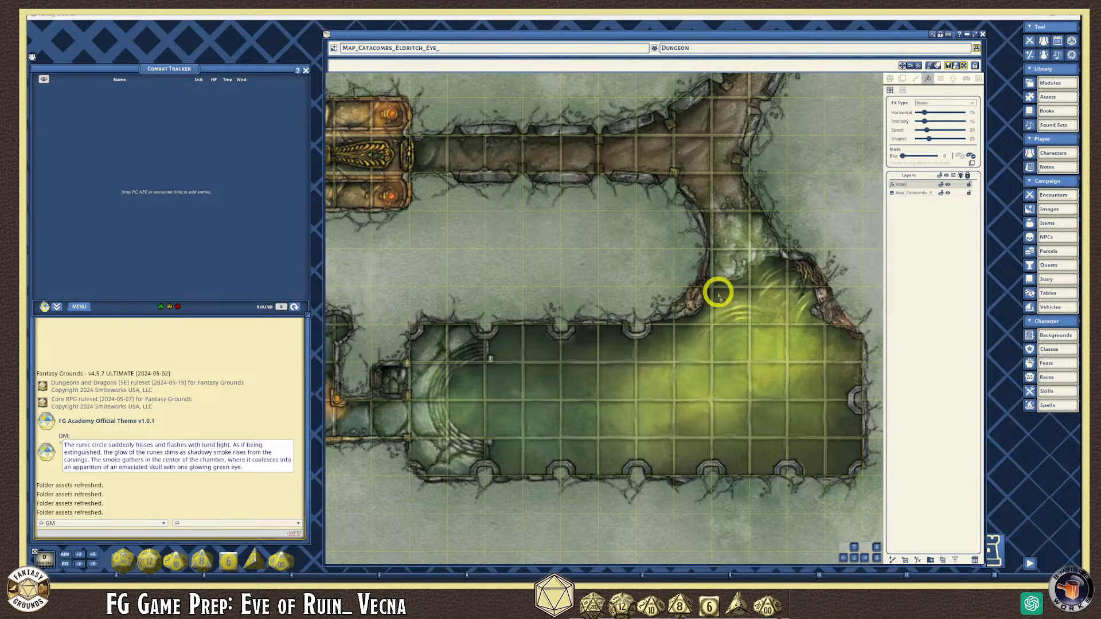
pyautogui.moveTo(506, 353)
pyautogui.mouseDown()
pyautogui.moveTo(462, 379)
pyautogui.moveTo(459, 413)
pyautogui.moveTo(489, 425)
pyautogui.moveTo(523, 464)
pyautogui.moveTo(560, 454)
pyautogui.mouseUp()
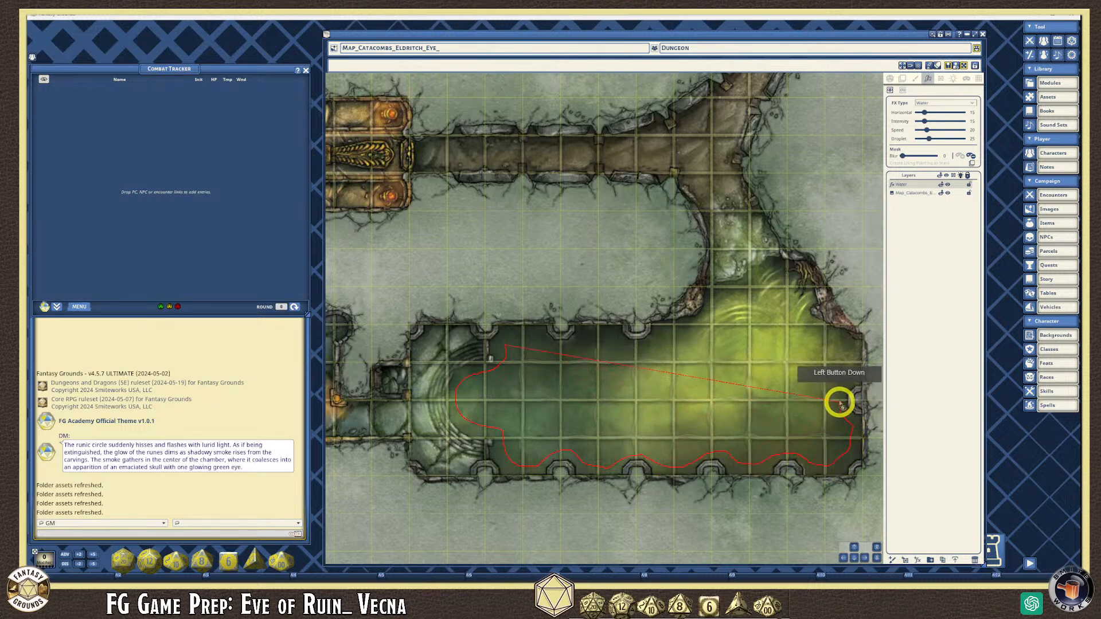
pyautogui.moveTo(845, 383)
pyautogui.mouseDown()
pyautogui.moveTo(847, 354)
pyautogui.moveTo(833, 336)
pyautogui.moveTo(792, 319)
pyautogui.moveTo(745, 317)
pyautogui.moveTo(653, 346)
pyautogui.moveTo(580, 350)
pyautogui.moveTo(511, 333)
pyautogui.moveTo(508, 343)
pyautogui.mouseUp()
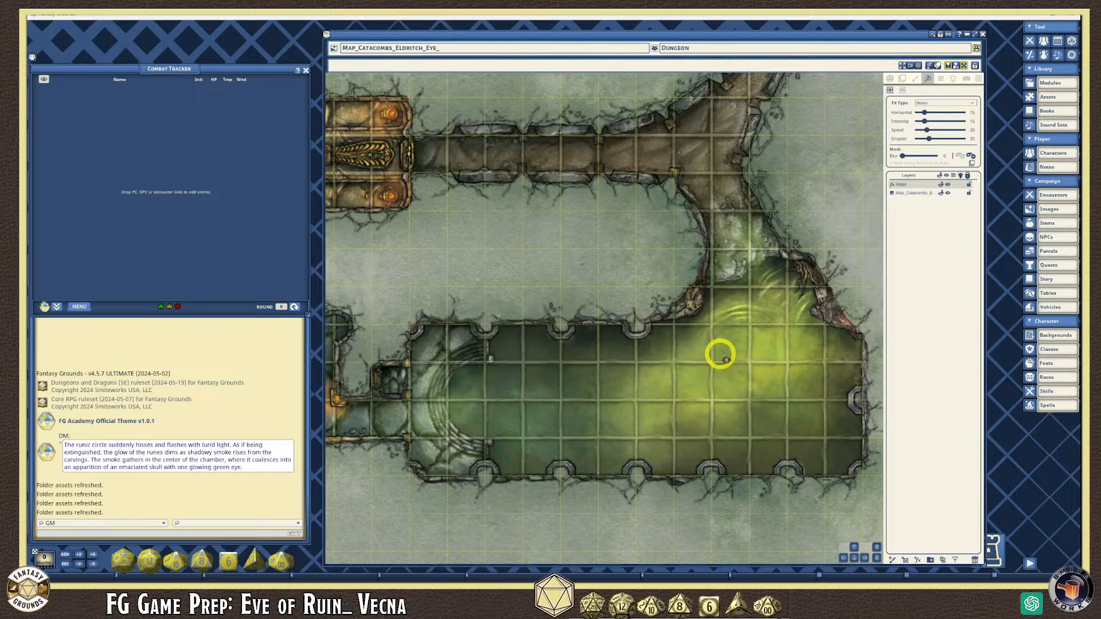
pyautogui.moveTo(767, 271); pyautogui.dragTo(711, 312)
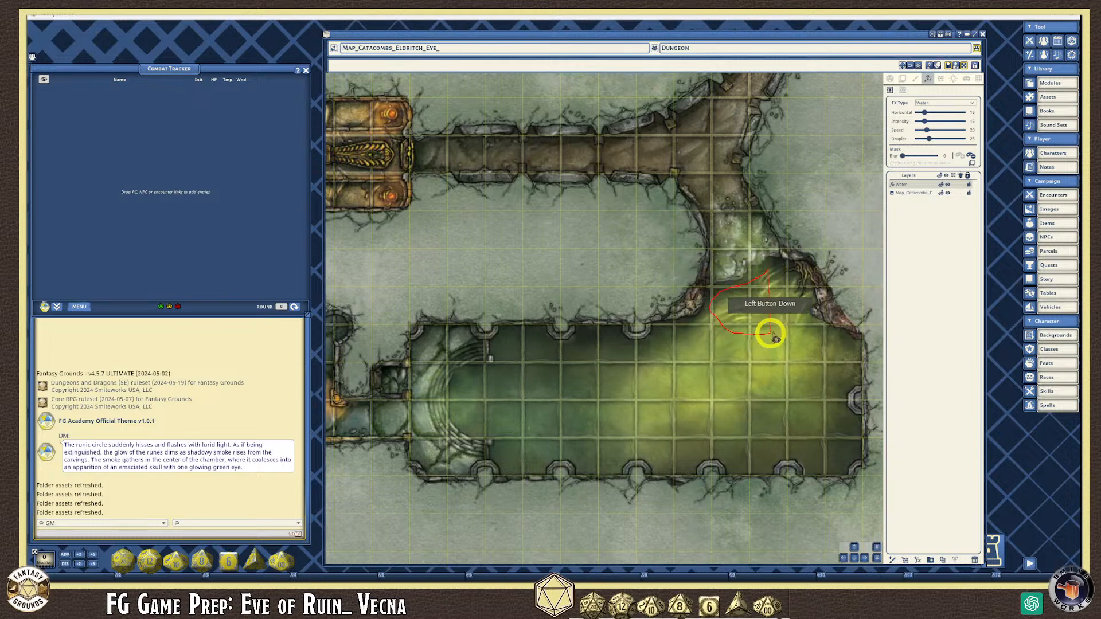
pyautogui.moveTo(789, 288); pyautogui.dragTo(770, 270)
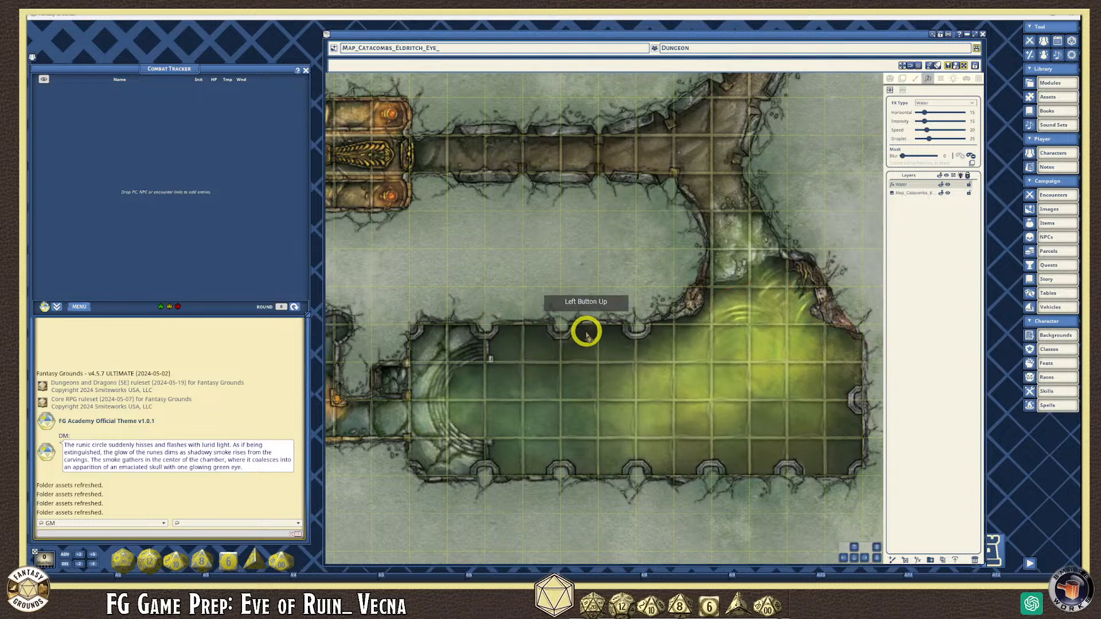
# - Extend the Water mask along the chamber's lower wall and another part of the pool
pyautogui.moveTo(552, 455)
pyautogui.mouseDown()
pyautogui.moveTo(558, 445)
pyautogui.moveTo(600, 469)
pyautogui.moveTo(617, 466)
pyautogui.mouseUp()
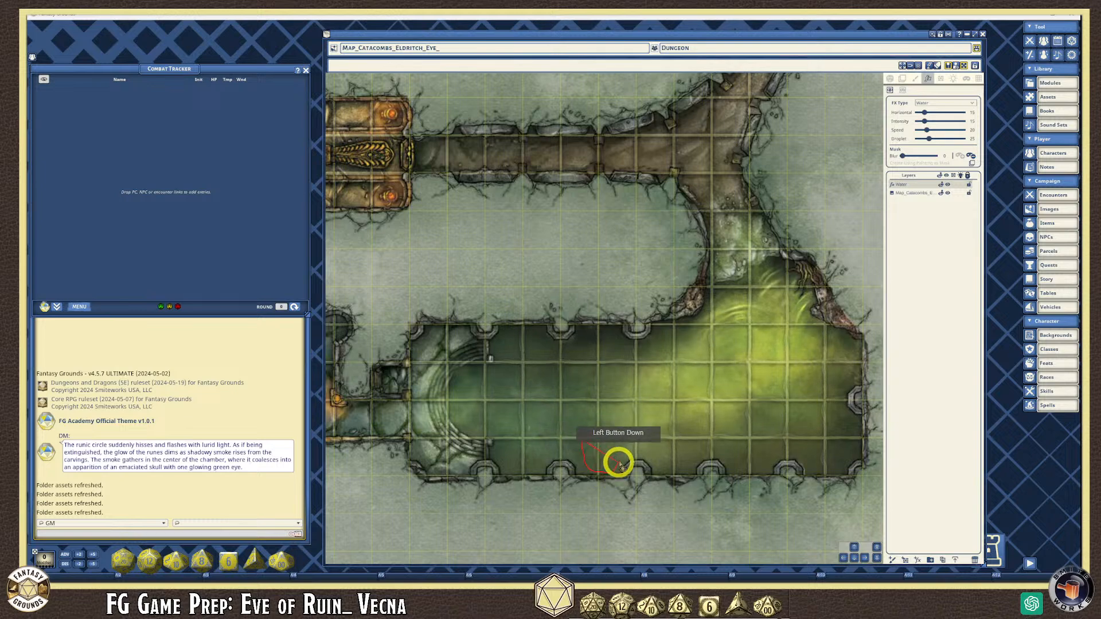
pyautogui.scroll(6, 590, 433)
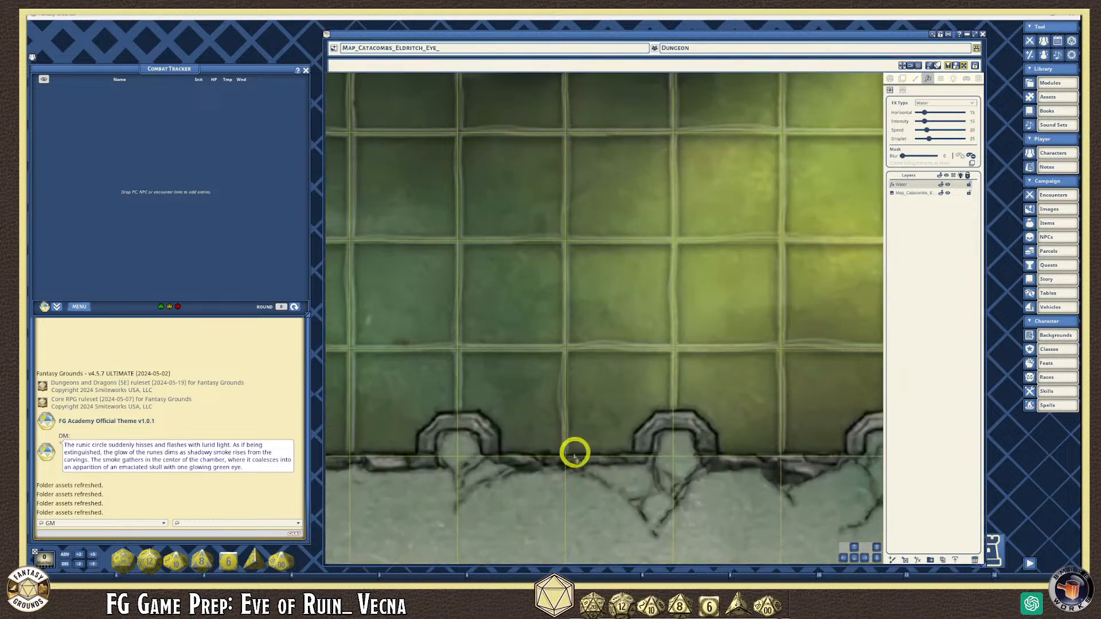
pyautogui.scroll(1, 550, 458)
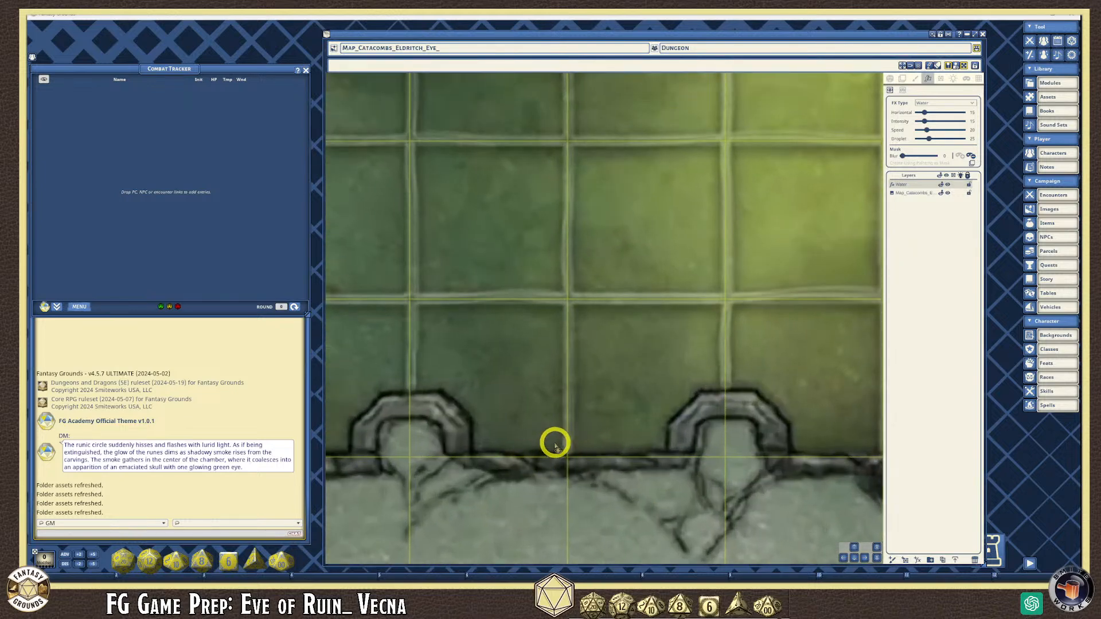
pyautogui.scroll(-3, 654, 449)
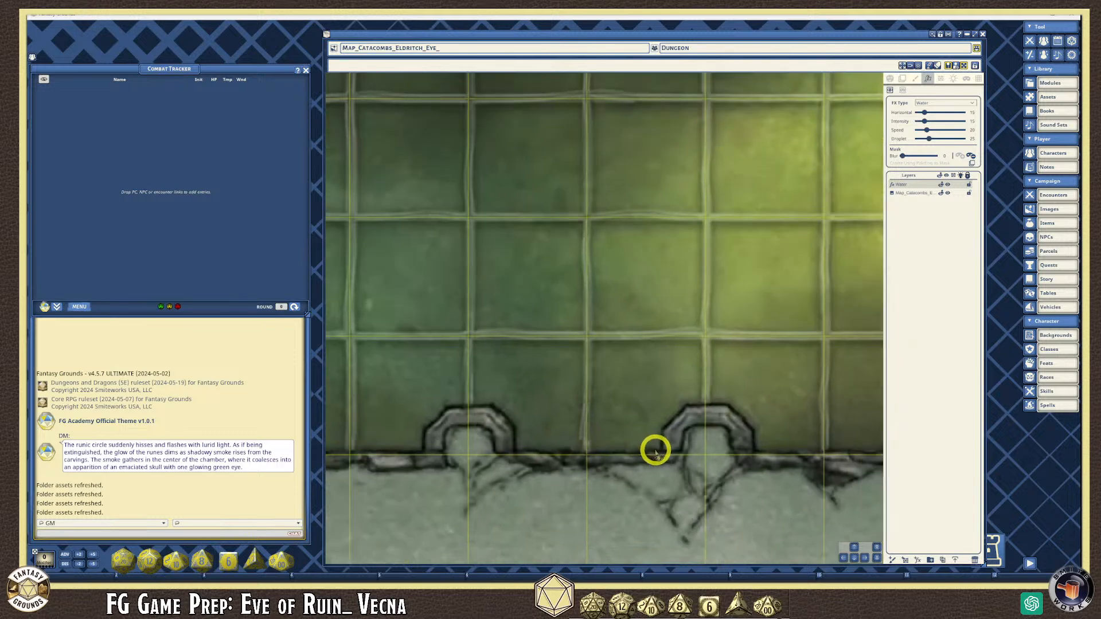
pyautogui.scroll(-1, 663, 452)
pyautogui.moveTo(721, 332)
pyautogui.mouseDown()
pyautogui.moveTo(710, 338)
pyautogui.moveTo(708, 437)
pyautogui.moveTo(762, 422)
pyautogui.moveTo(772, 325)
pyautogui.moveTo(731, 325)
pyautogui.mouseUp()
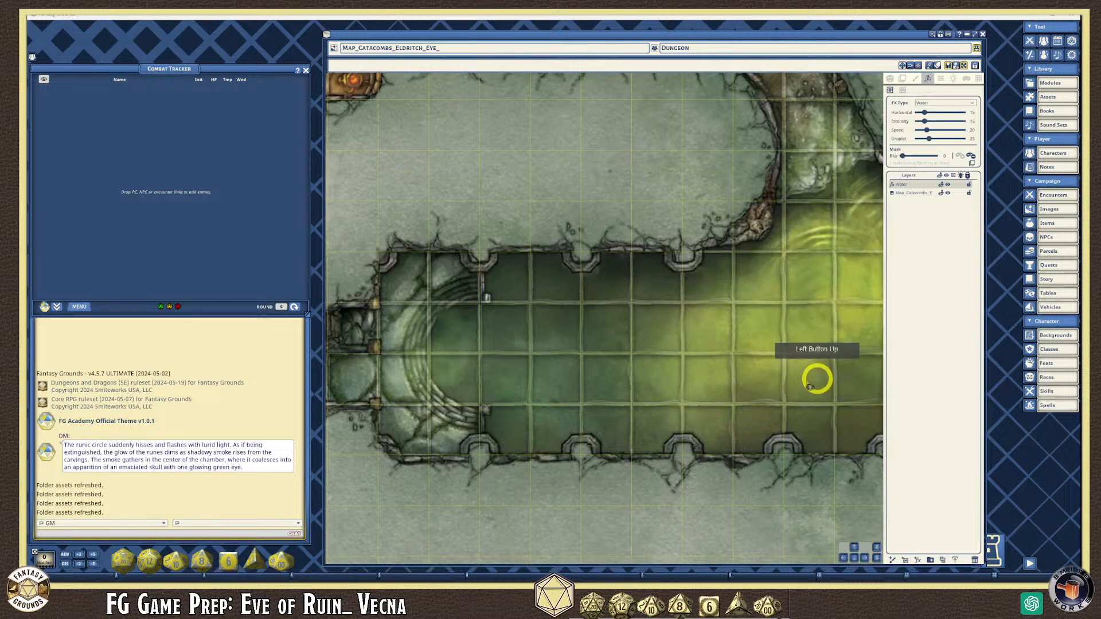
pyautogui.scroll(-2, 597, 385)
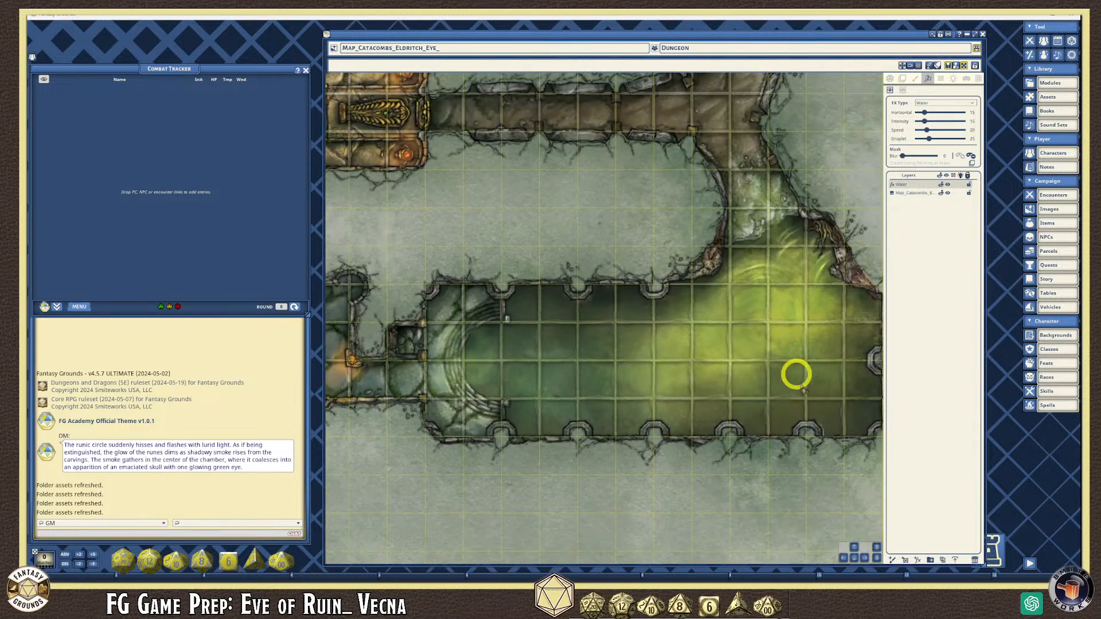
pyautogui.scroll(-2, 790, 352)
pyautogui.scroll(-3, 685, 427)
pyautogui.scroll(2, 705, 245)
pyautogui.scroll(1, 705, 246)
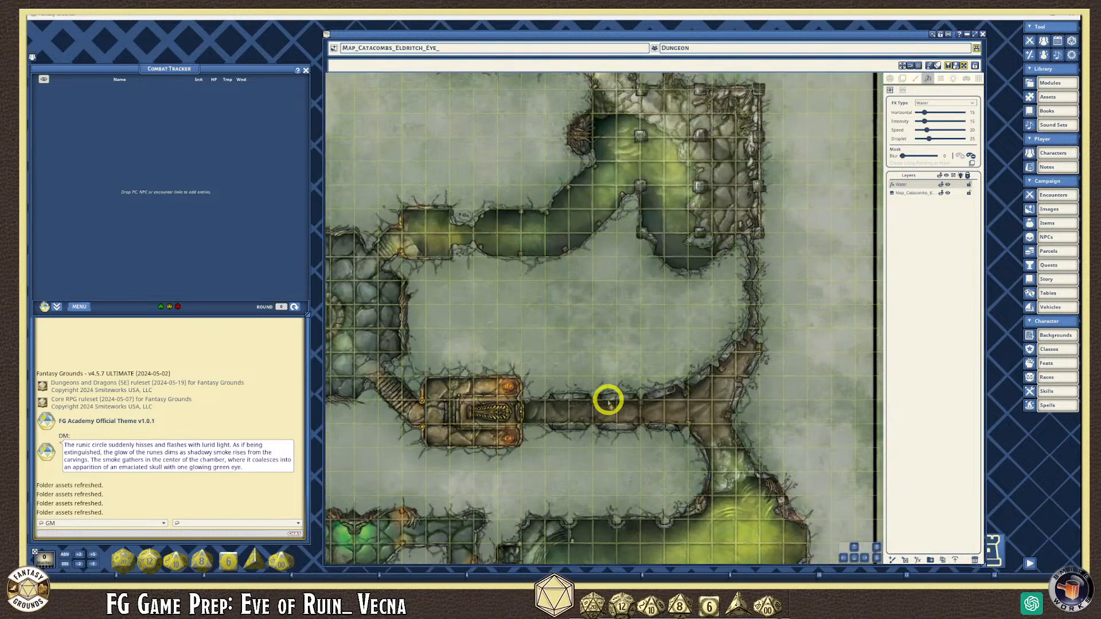
pyautogui.scroll(-3, 611, 383)
pyautogui.scroll(-2, 609, 390)
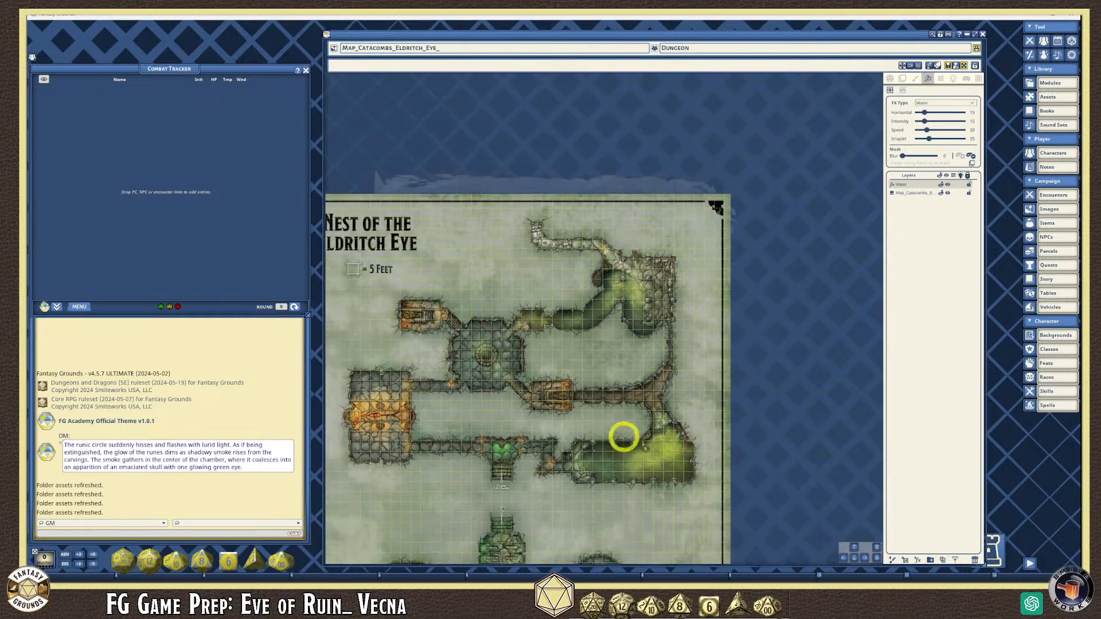
pyautogui.scroll(3, 630, 457)
pyautogui.scroll(1, 635, 456)
pyautogui.scroll(-2, 635, 450)
pyautogui.scroll(2, 648, 453)
pyautogui.scroll(1, 653, 453)
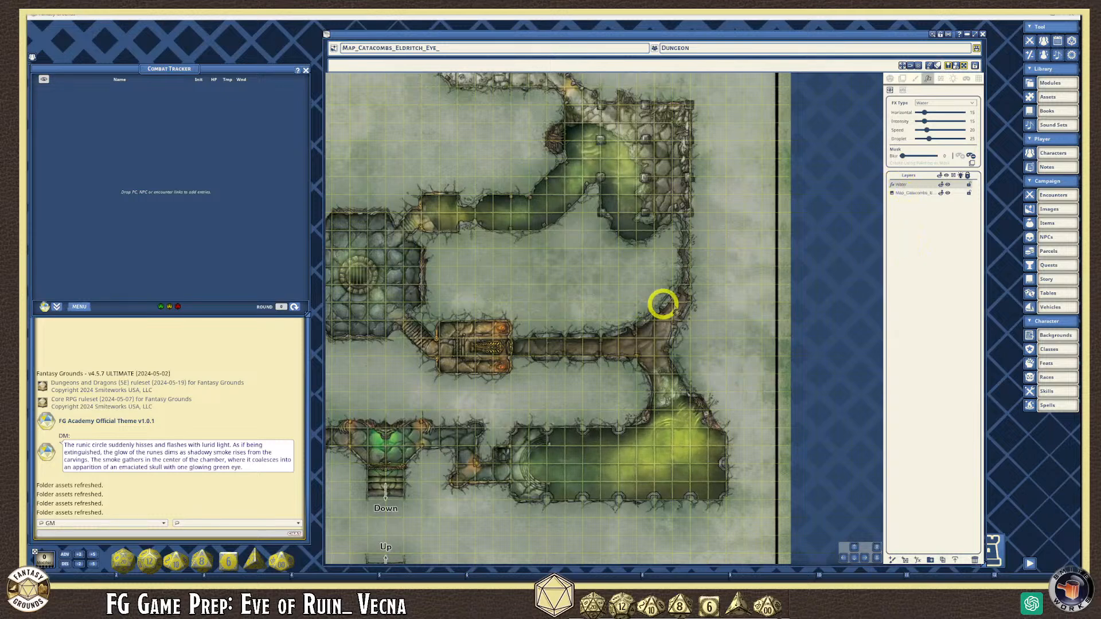
pyautogui.scroll(-2, 520, 288)
pyautogui.scroll(-1, 522, 283)
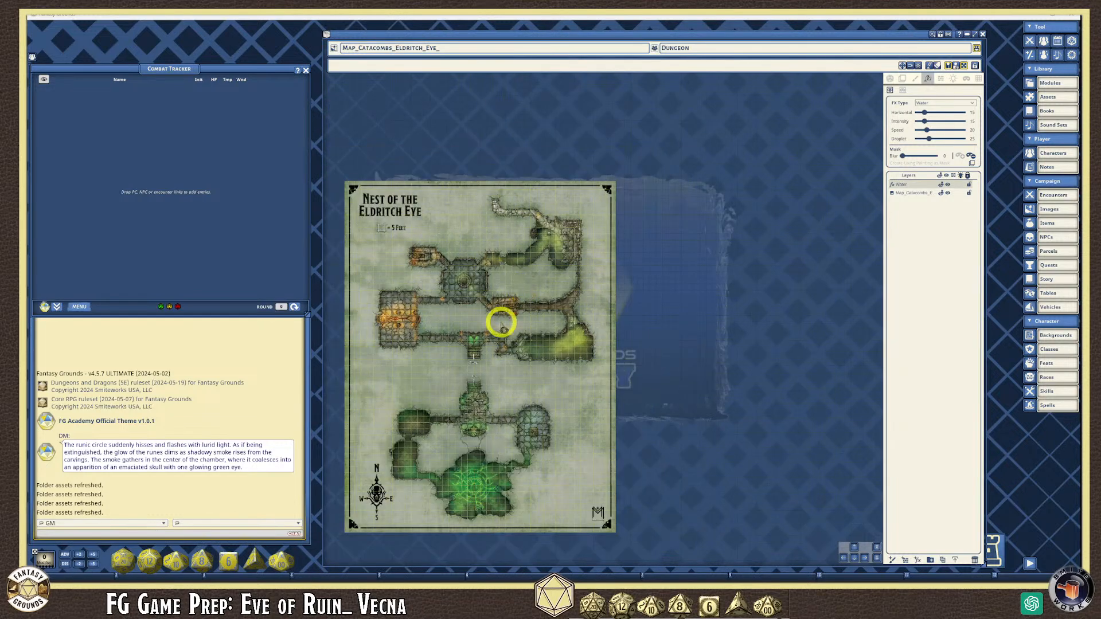
pyautogui.scroll(3, 702, 310)
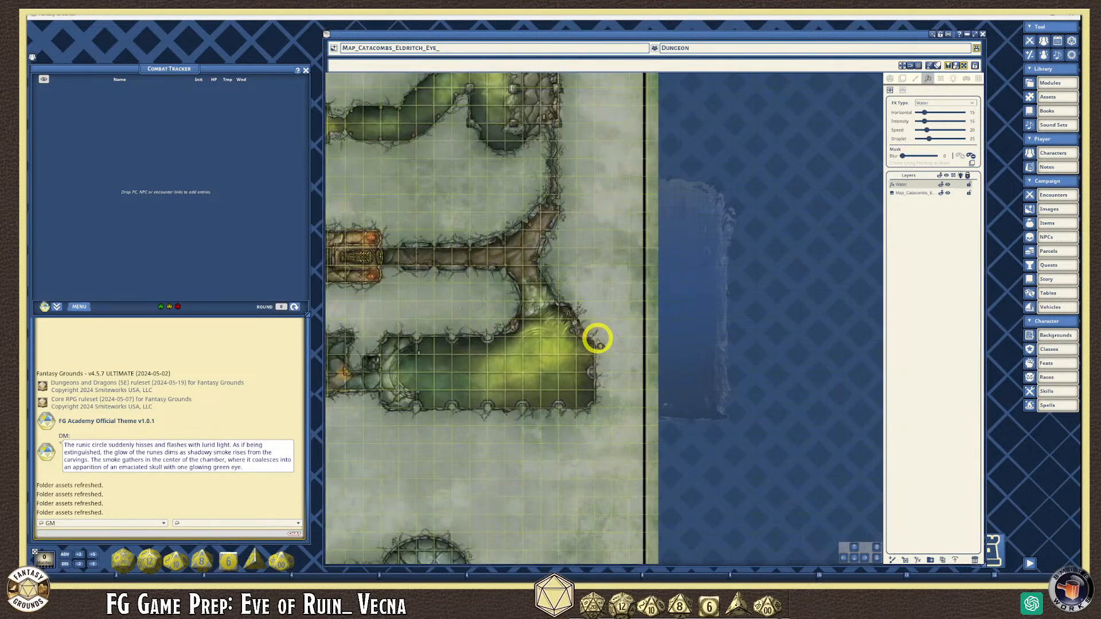
pyautogui.scroll(2, 458, 356)
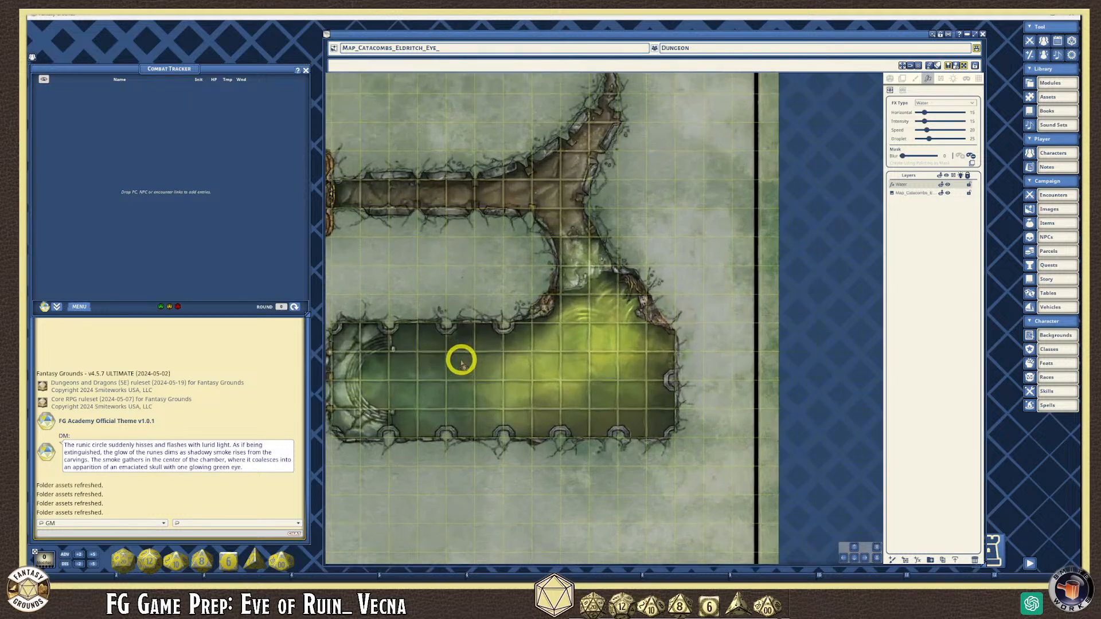
pyautogui.scroll(-2, 460, 361)
pyautogui.scroll(2, 514, 367)
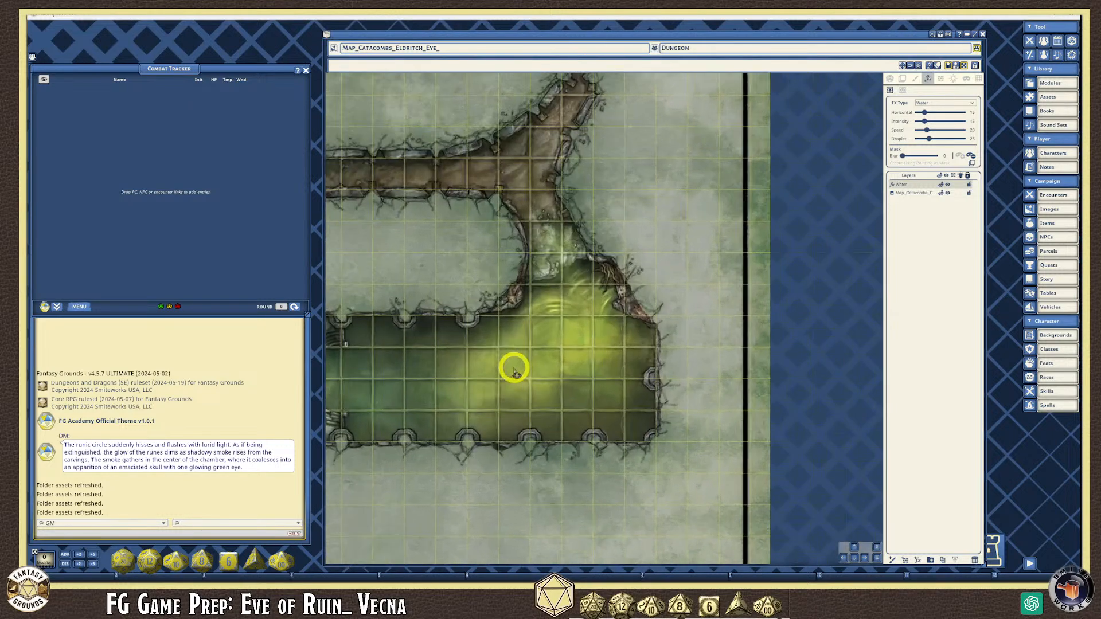
pyautogui.scroll(-1, 515, 372)
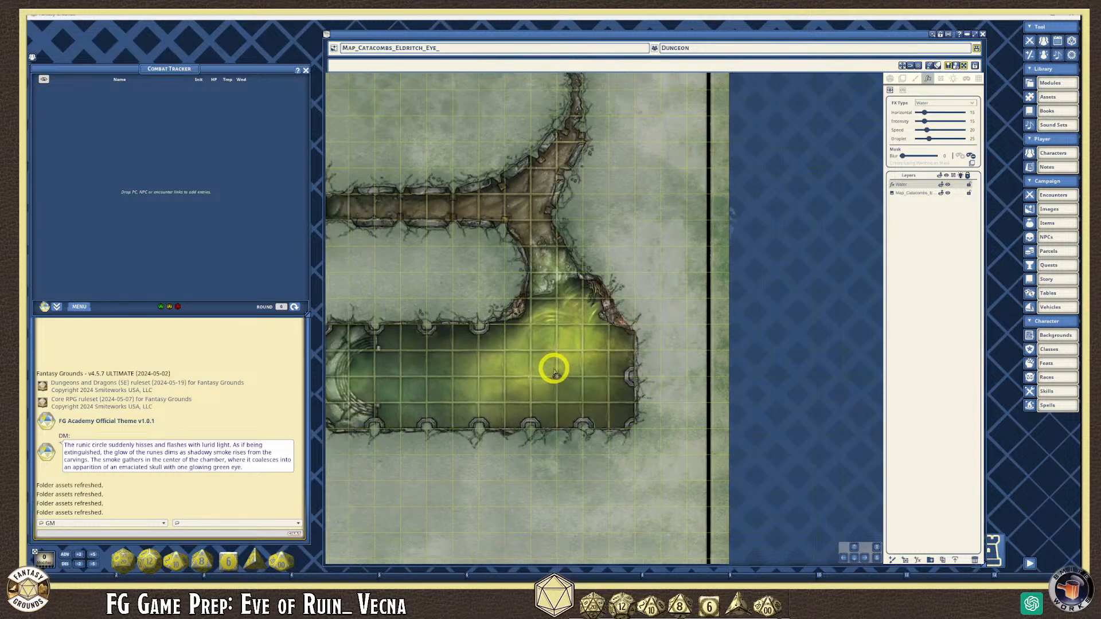
pyautogui.scroll(1, 562, 351)
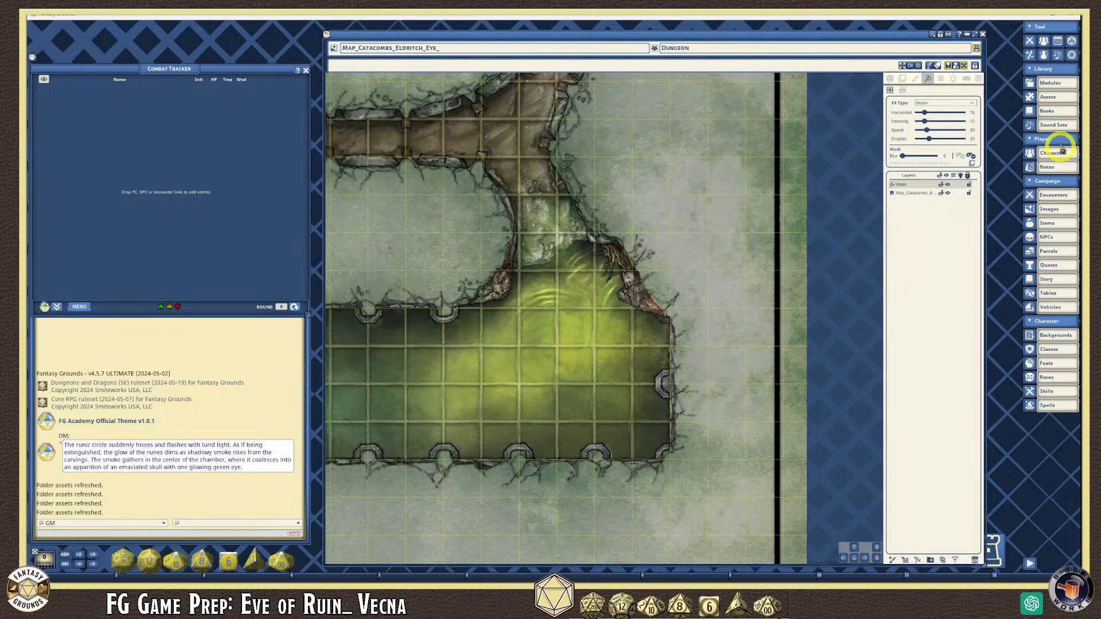
# - Open the Assets browser, move it aside, and filter to image assets from the top level
pyautogui.click(1049, 97)
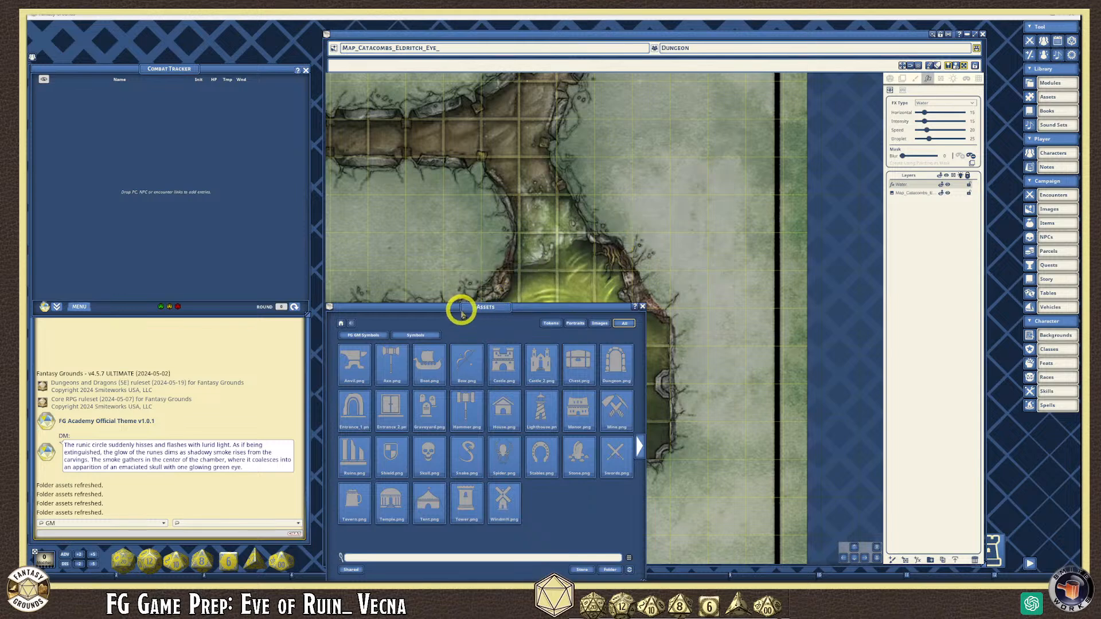
pyautogui.moveTo(461, 307); pyautogui.dragTo(727, 261)
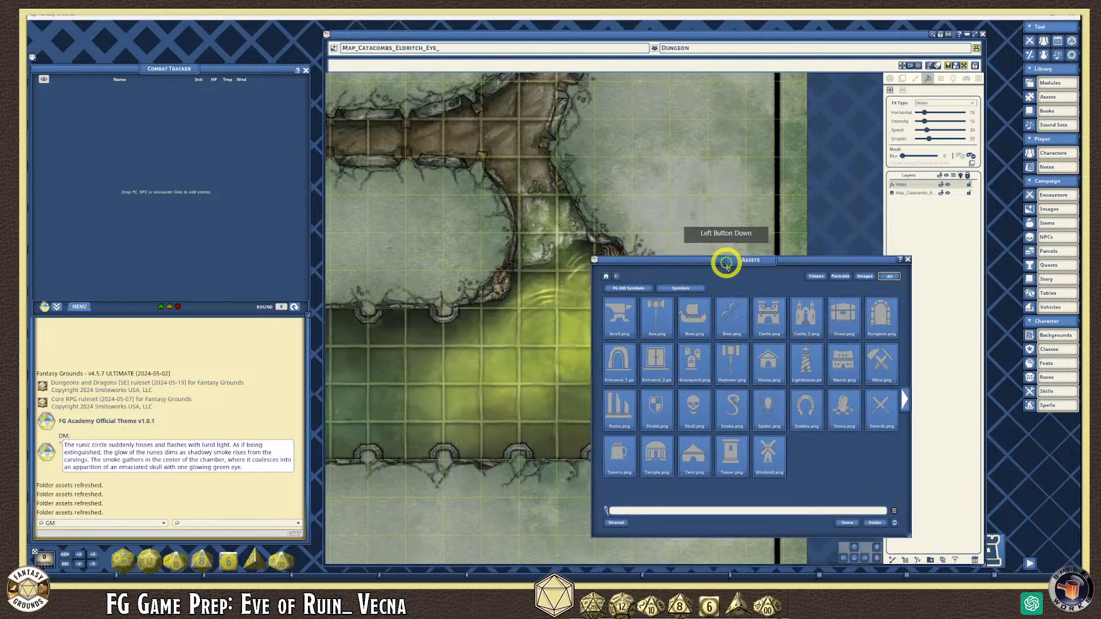
pyautogui.click(606, 281)
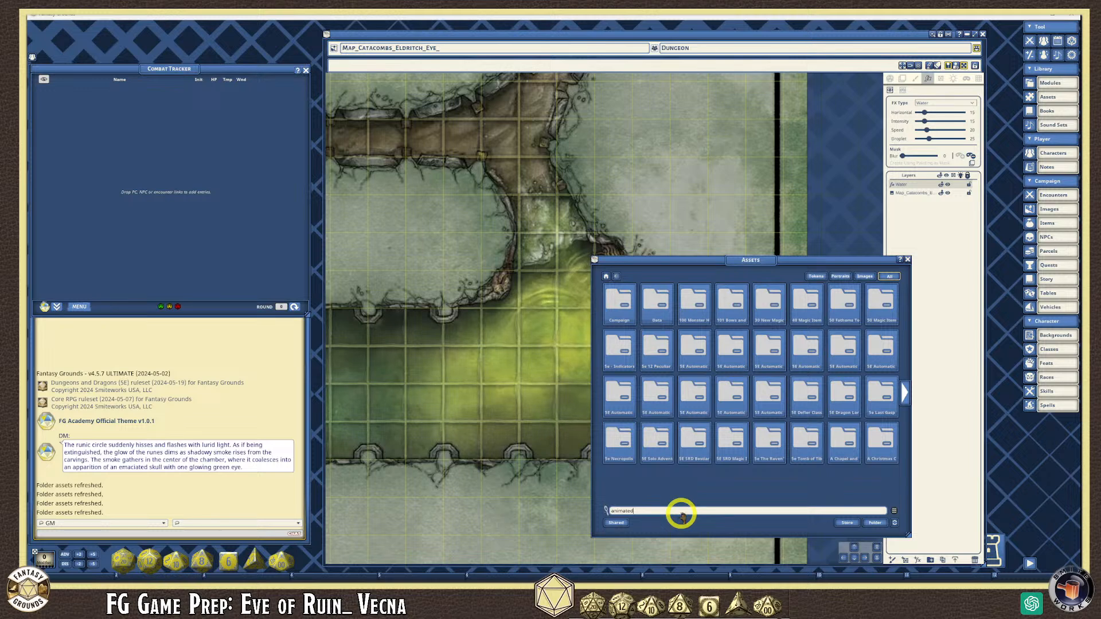
pyautogui.click(869, 278)
pyautogui.click(861, 276)
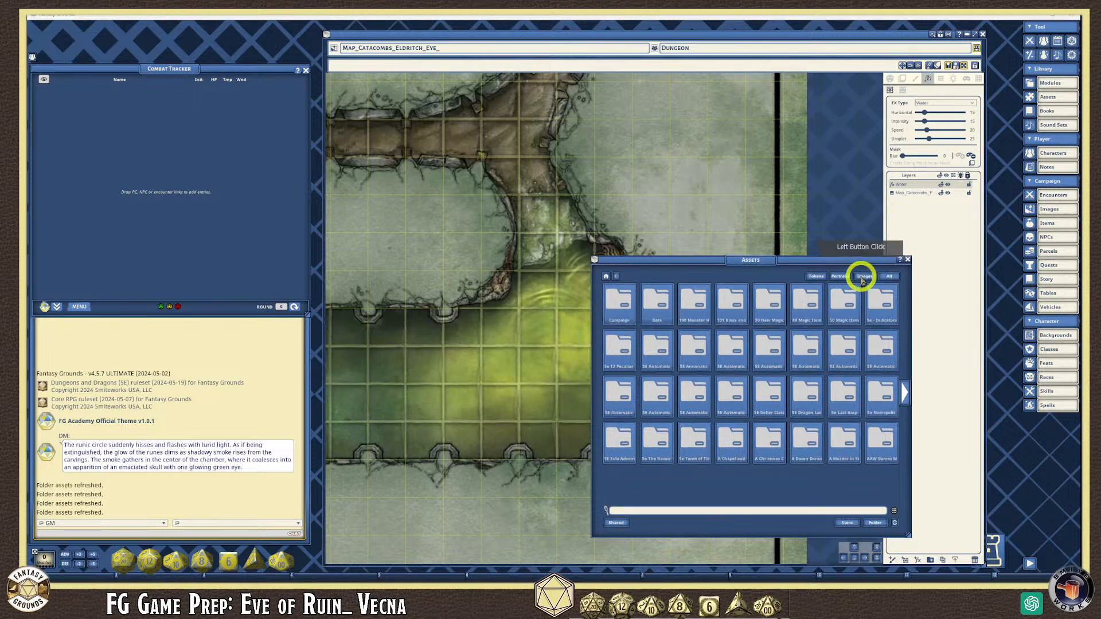
# - Search images for 'animated' and page through to the Fish_animated page
pyautogui.click(638, 511)
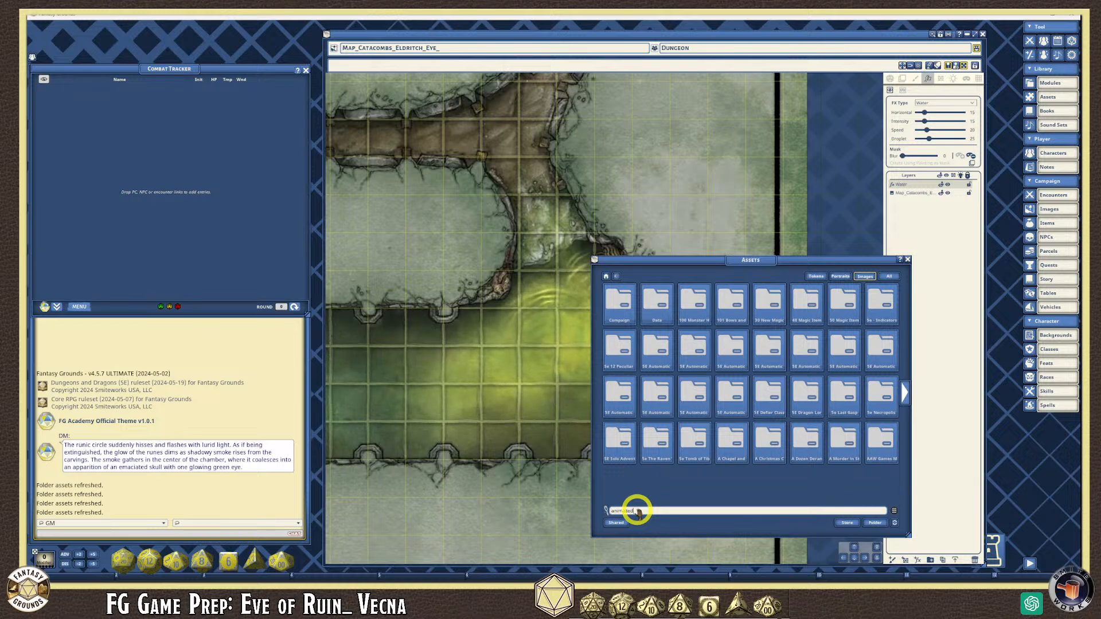
pyautogui.press('Return')
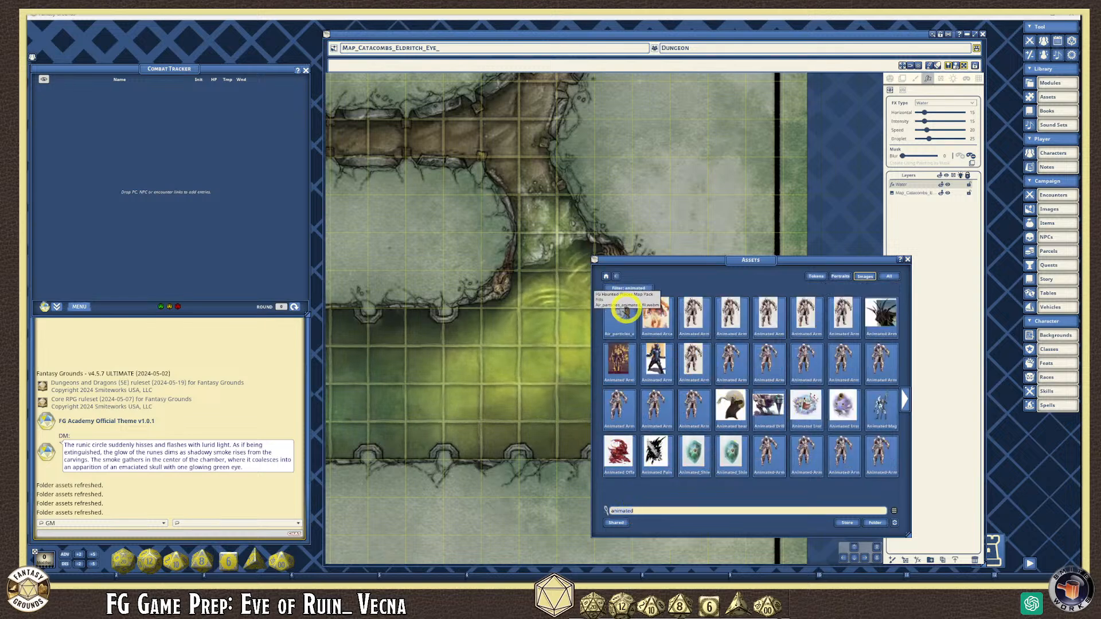
pyautogui.click(906, 401)
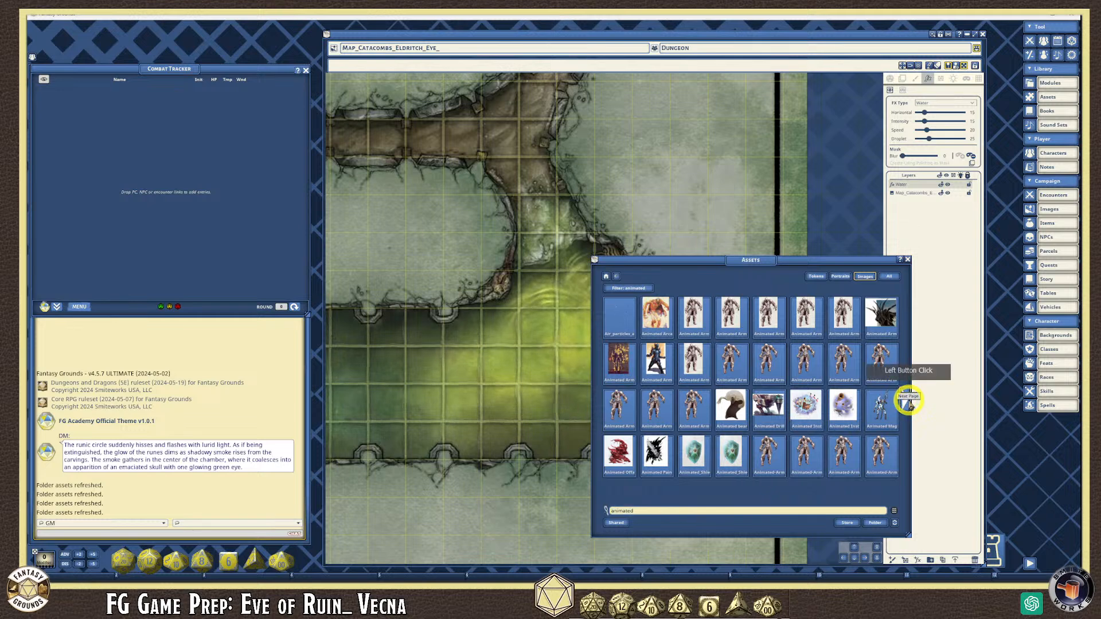
pyautogui.click(904, 403)
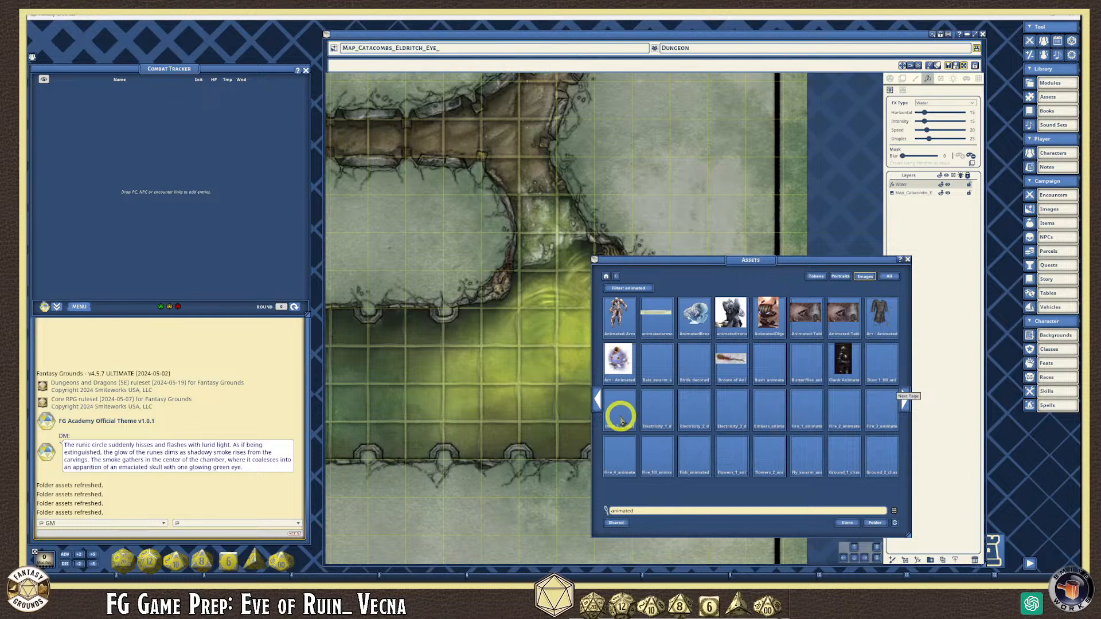
pyautogui.scroll(-1, 651, 377)
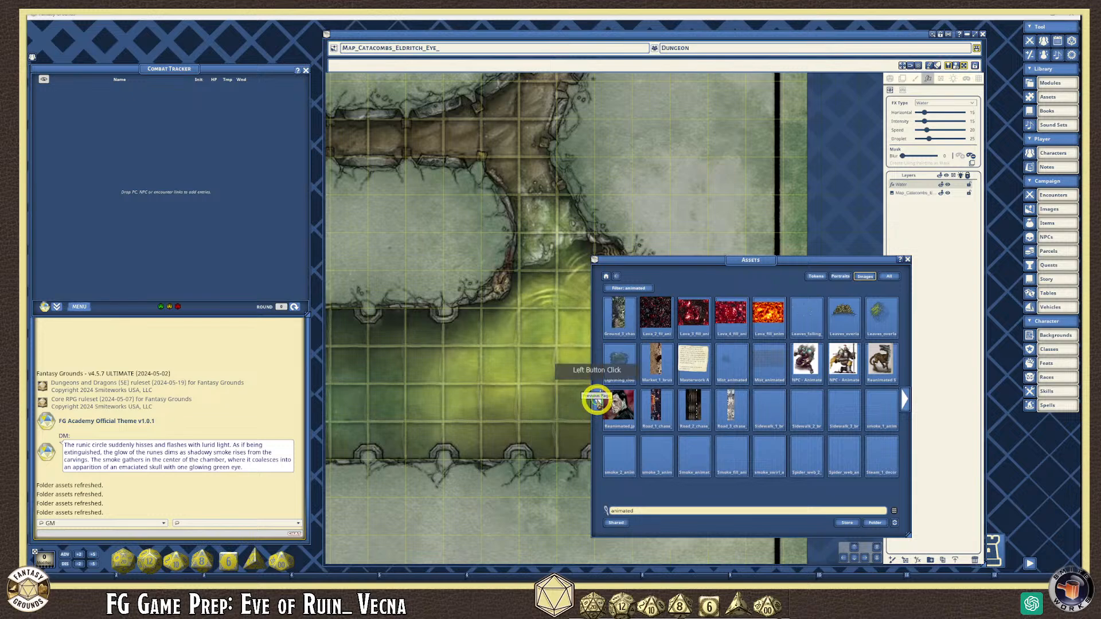
pyautogui.click(597, 398)
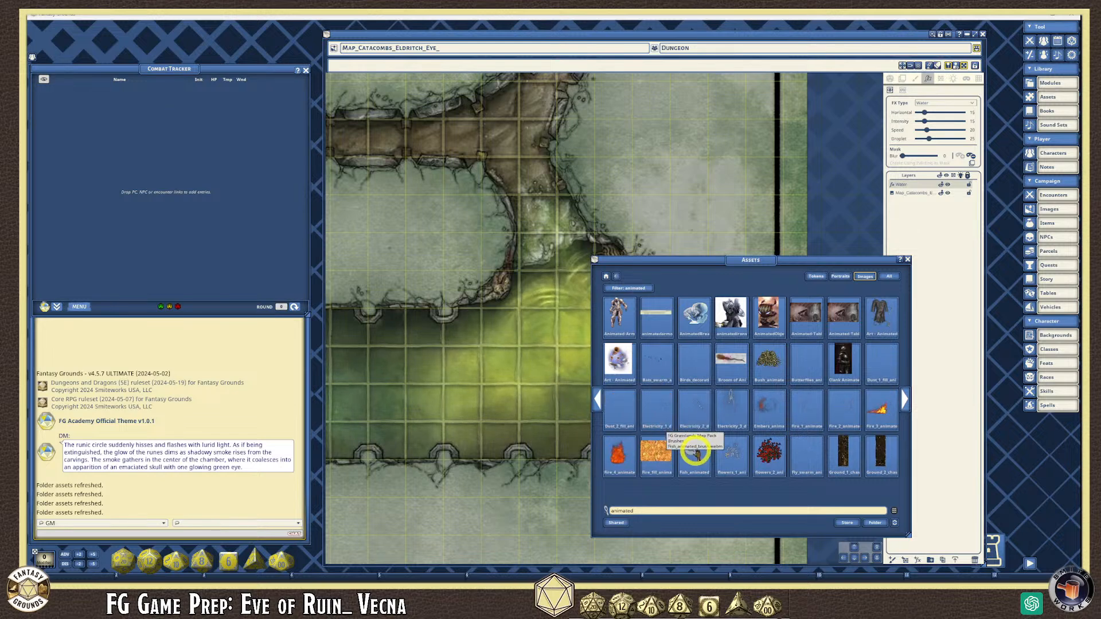
# - Open the map's tile settings and load Fish_animated as the tile
pyautogui.moveTo(787, 258); pyautogui.dragTo(313, 77)
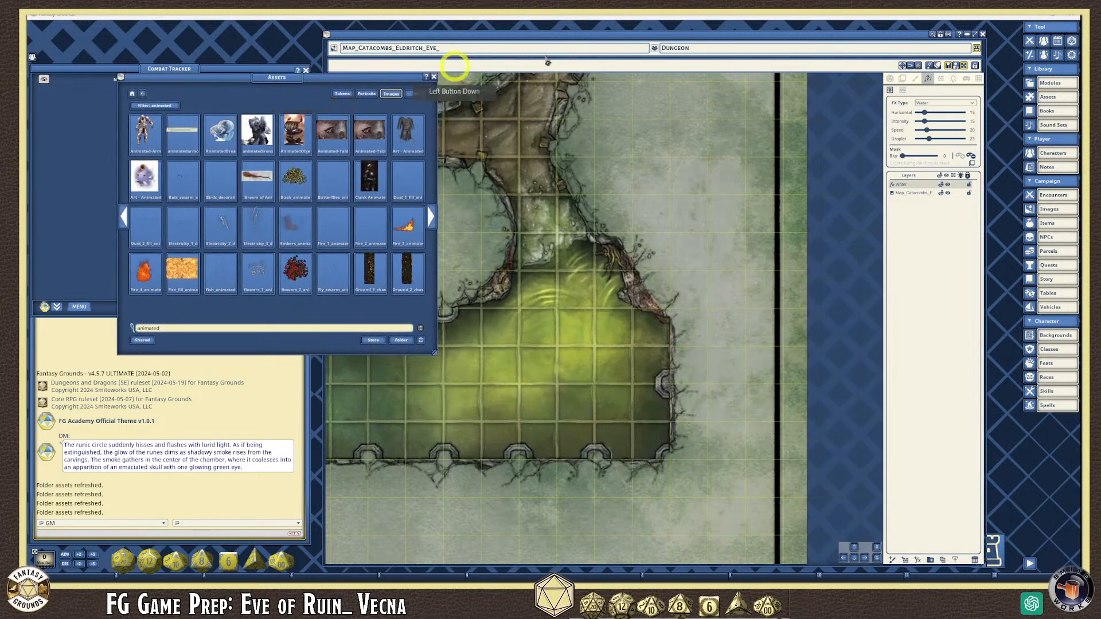
pyautogui.click(903, 81)
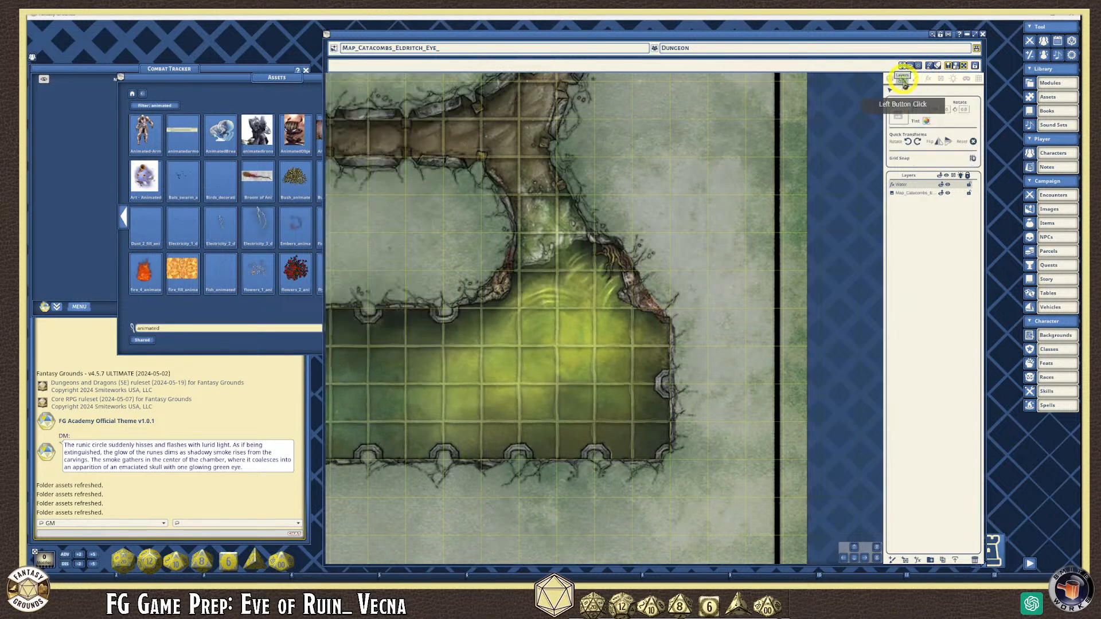
pyautogui.click(277, 80)
pyautogui.moveTo(307, 86); pyautogui.dragTo(283, 69)
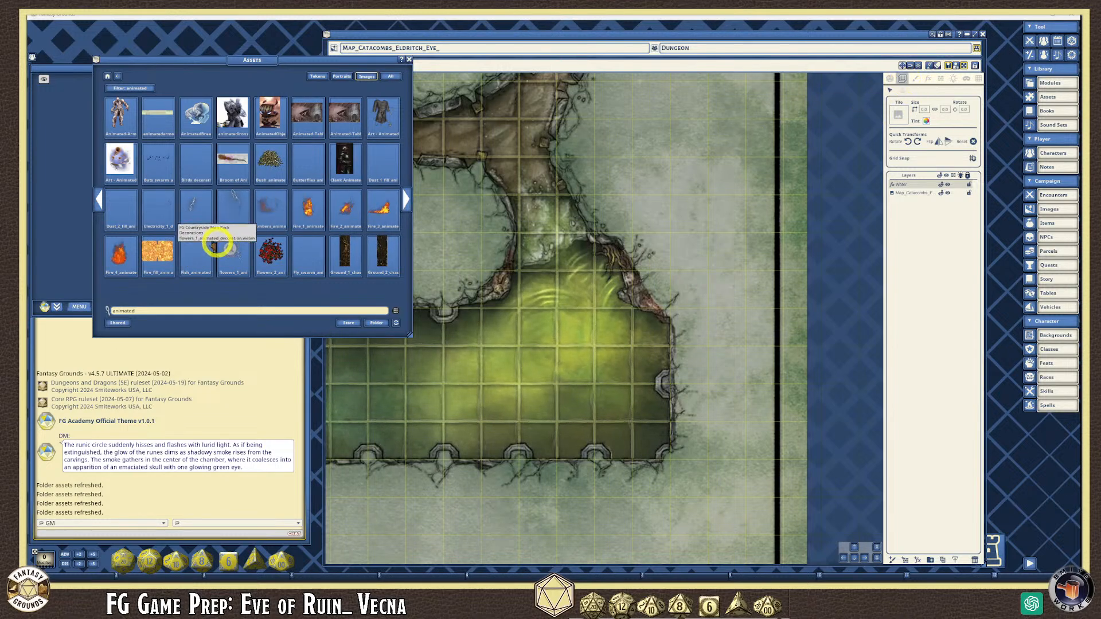
pyautogui.moveTo(189, 252); pyautogui.dragTo(899, 118)
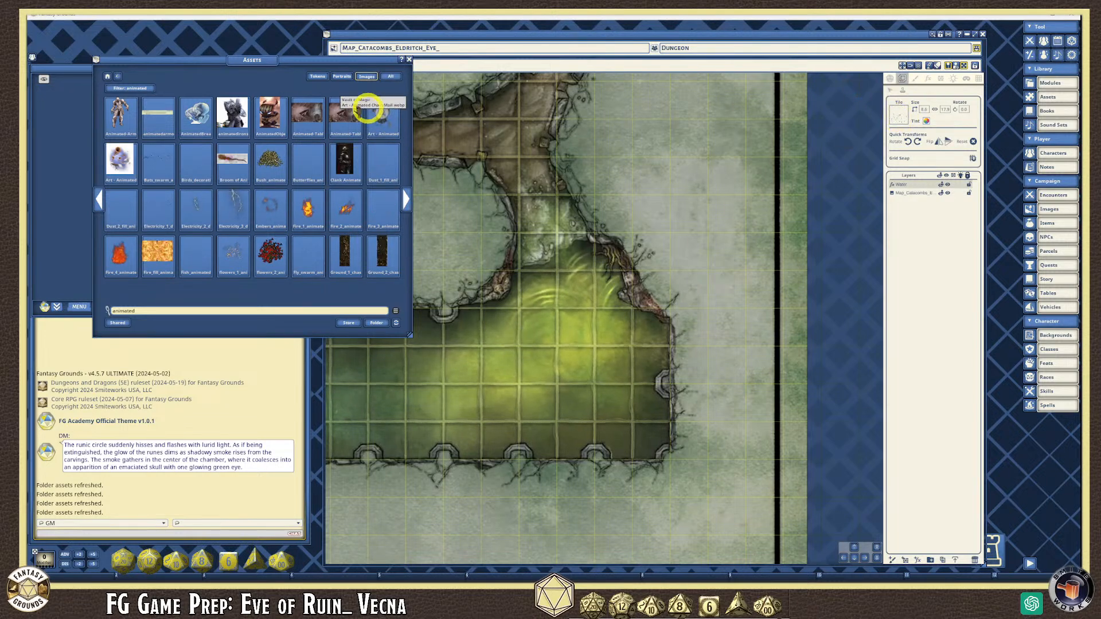
pyautogui.moveTo(367, 160); pyautogui.dragTo(925, 117)
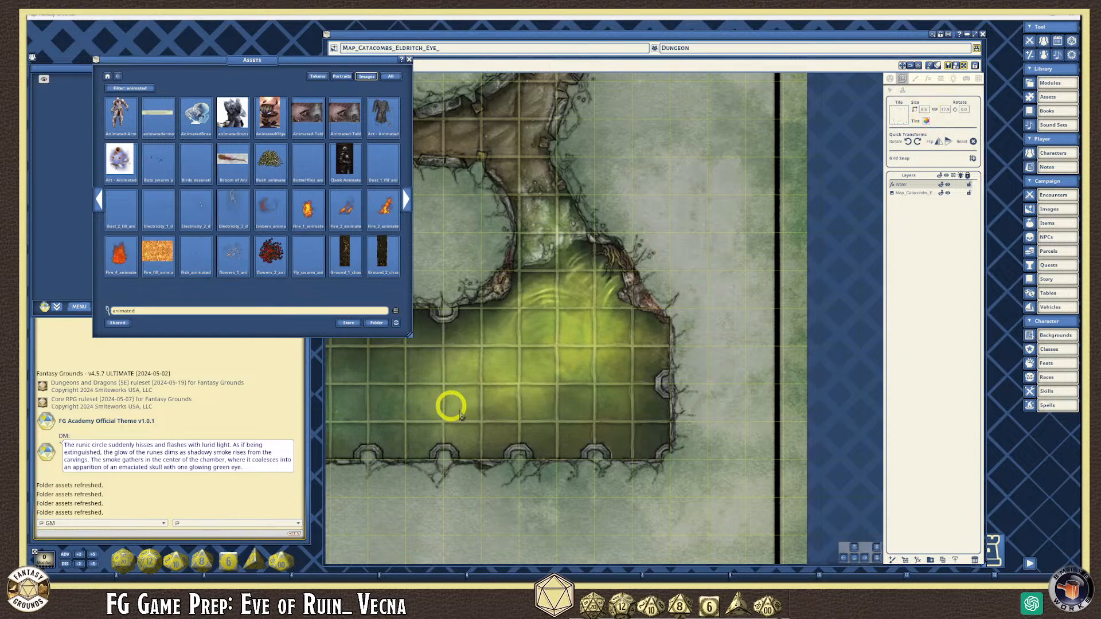
# - Set the tile width to 2 and stamp the fish into the green pool
pyautogui.click(929, 112)
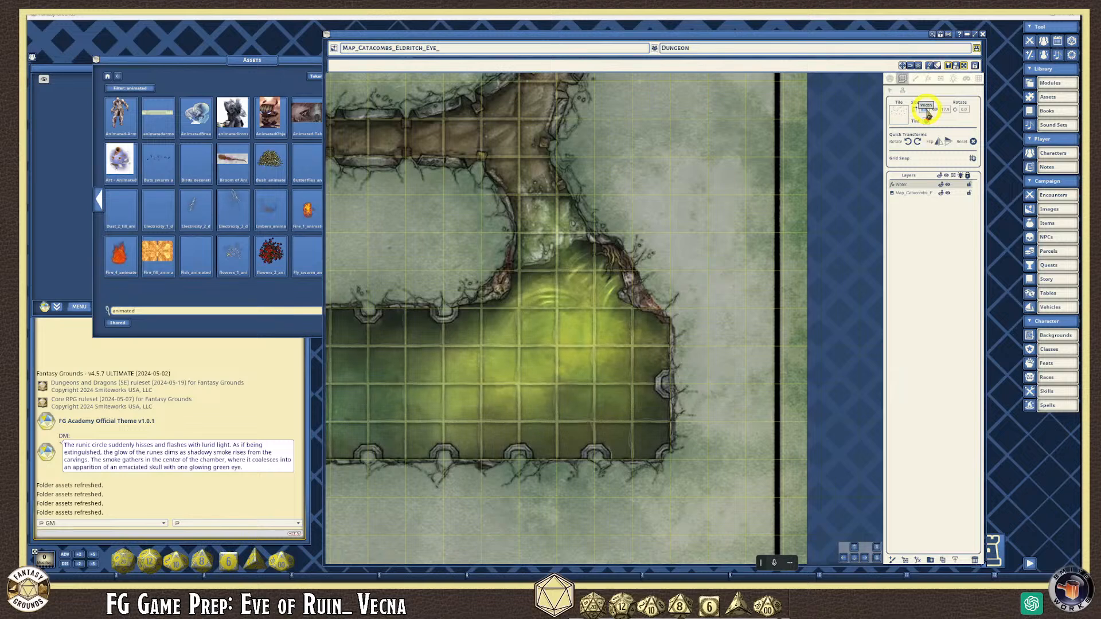
pyautogui.write('2')
pyautogui.click(946, 112)
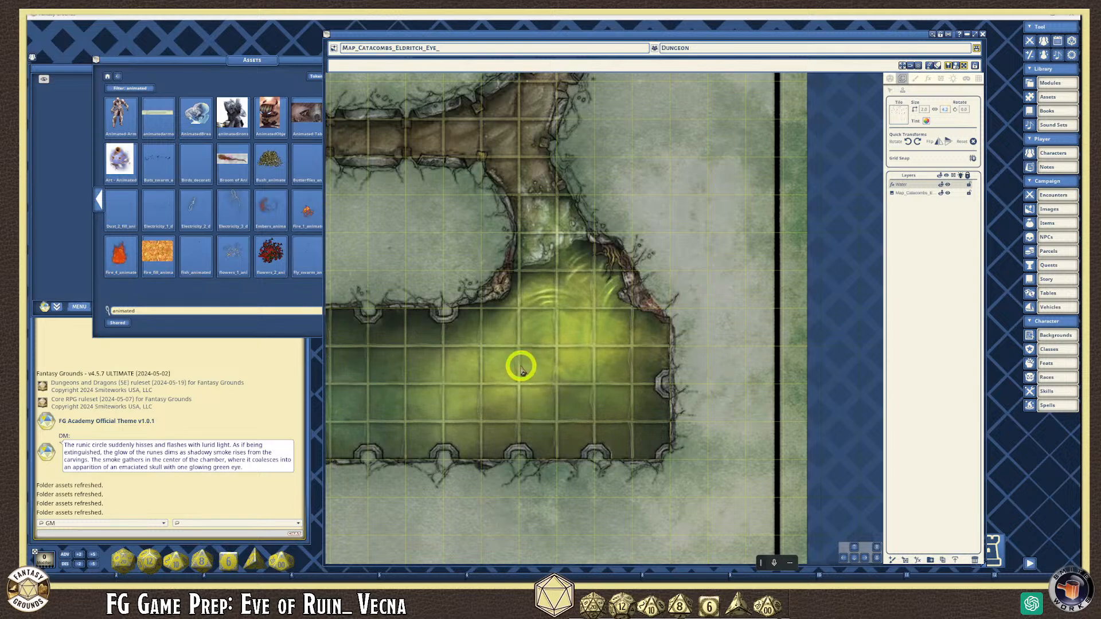
pyautogui.click(520, 370)
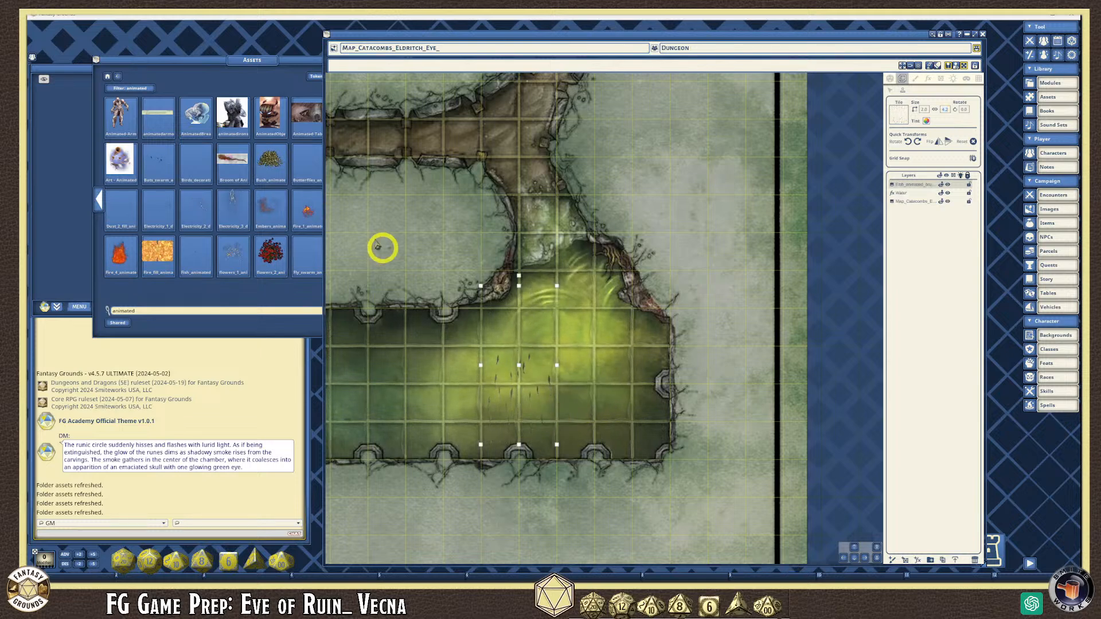
pyautogui.moveTo(298, 59); pyautogui.dragTo(244, 79)
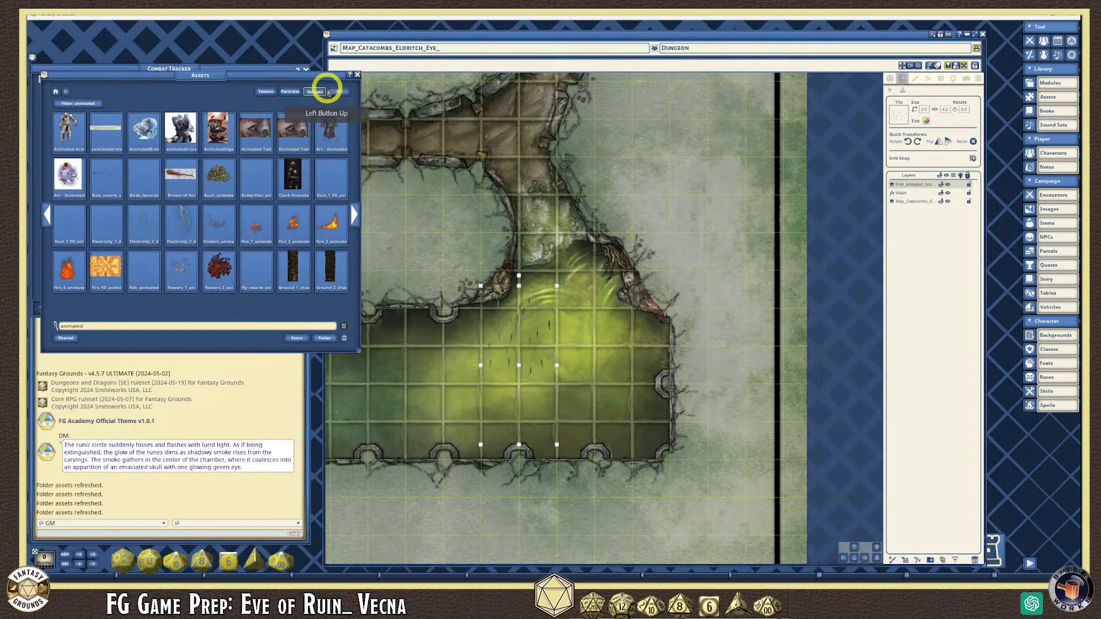
# - Give the fish tile a translucent tint with lowered alpha and rotate it 90° clockwise
pyautogui.click(357, 75)
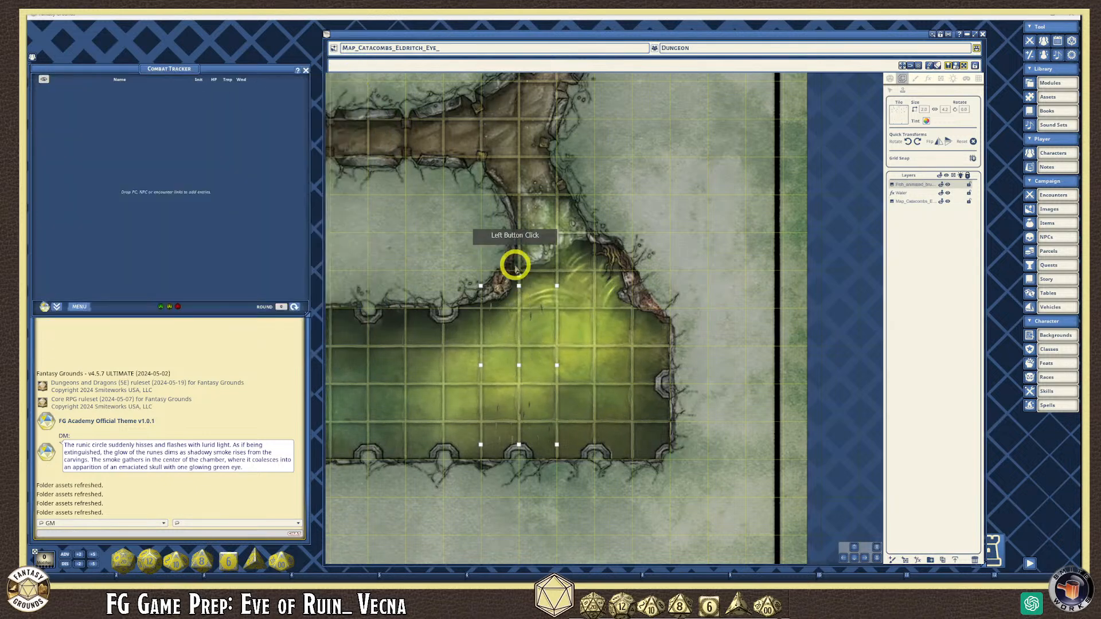
pyautogui.click(903, 80)
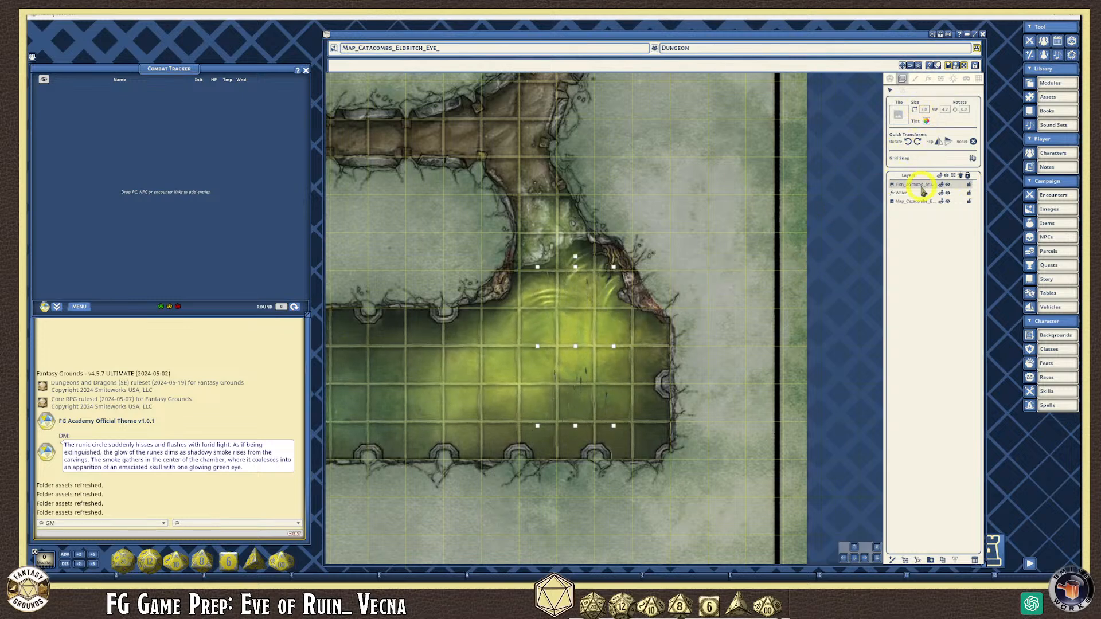
pyautogui.click(926, 121)
pyautogui.click(563, 326)
pyautogui.moveTo(563, 252); pyautogui.dragTo(430, 276)
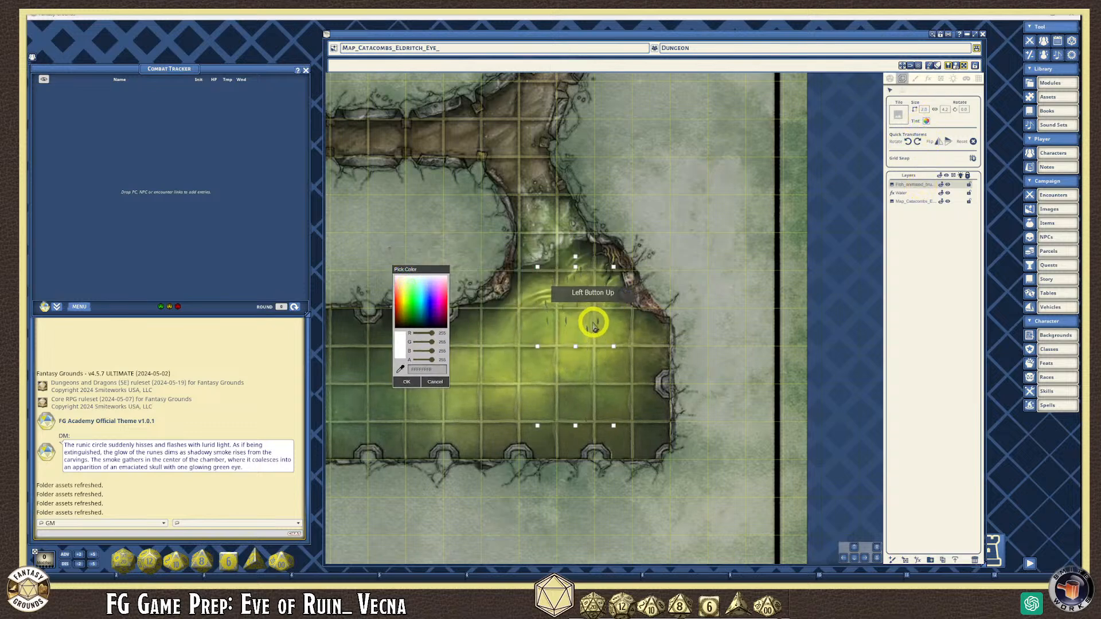
pyautogui.moveTo(434, 361); pyautogui.dragTo(429, 367)
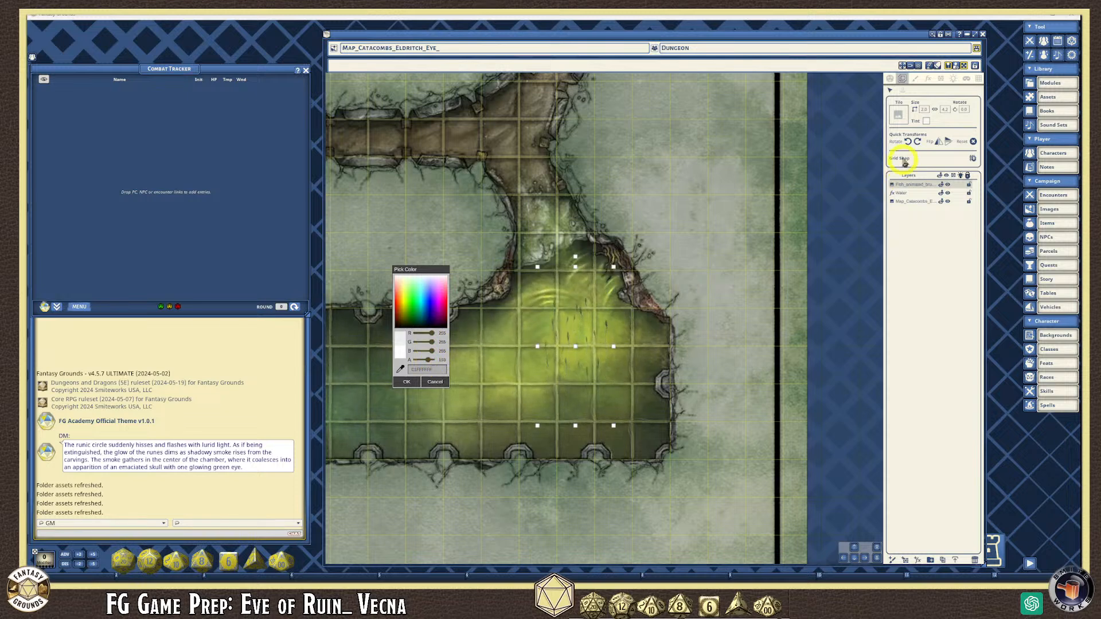
pyautogui.click(918, 142)
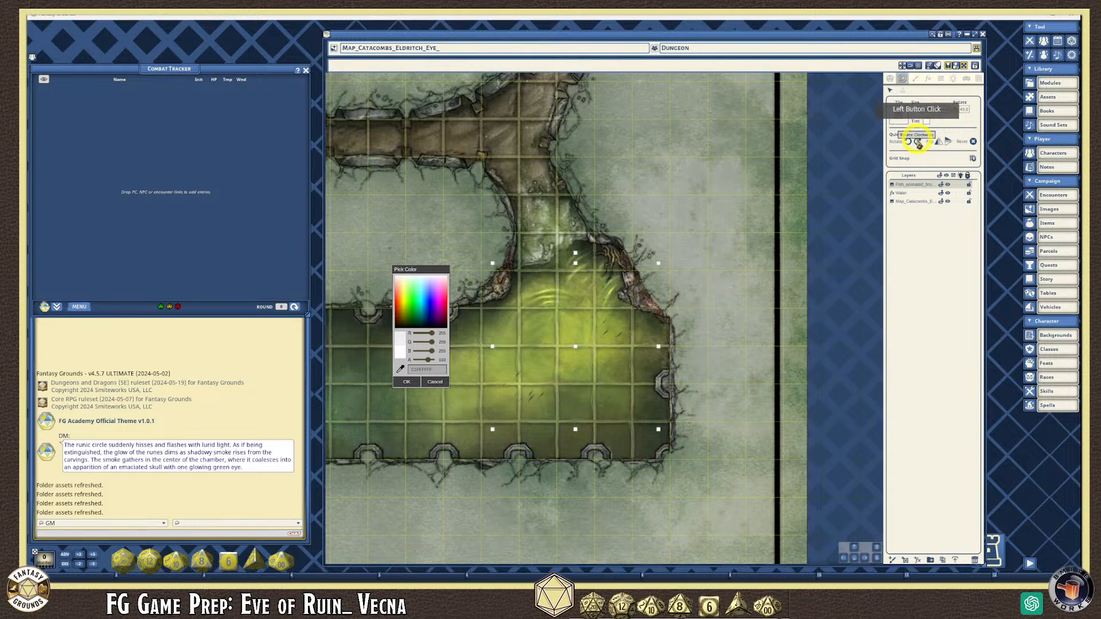
pyautogui.click(918, 142)
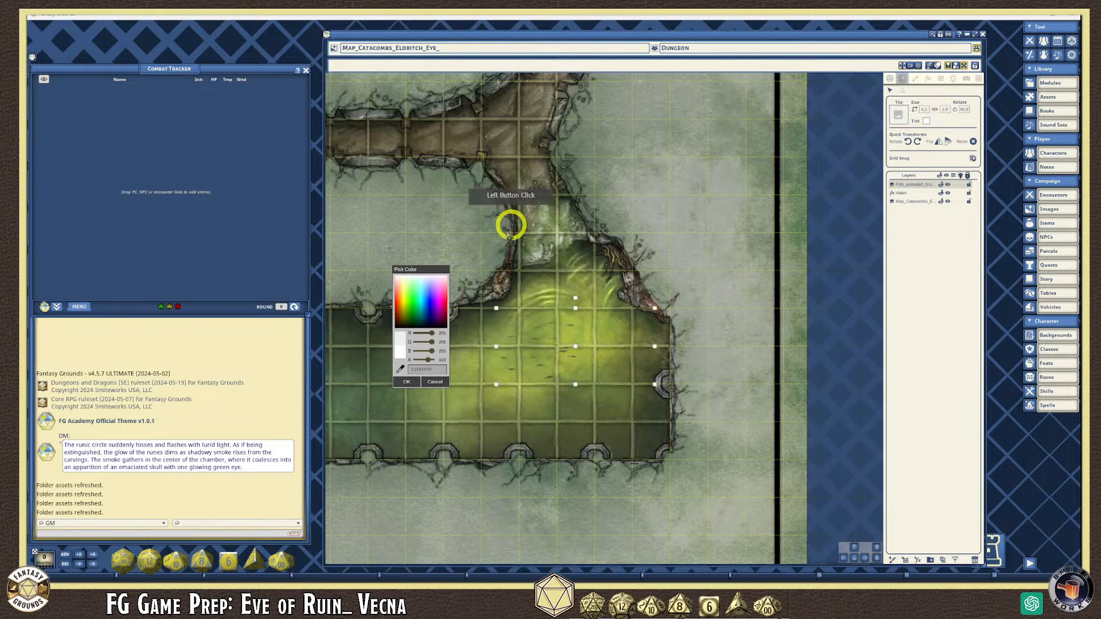
pyautogui.click(407, 381)
# - Reposition and stretch the fish tile to about 5.5 units so it spans the green pool
pyautogui.click(559, 344)
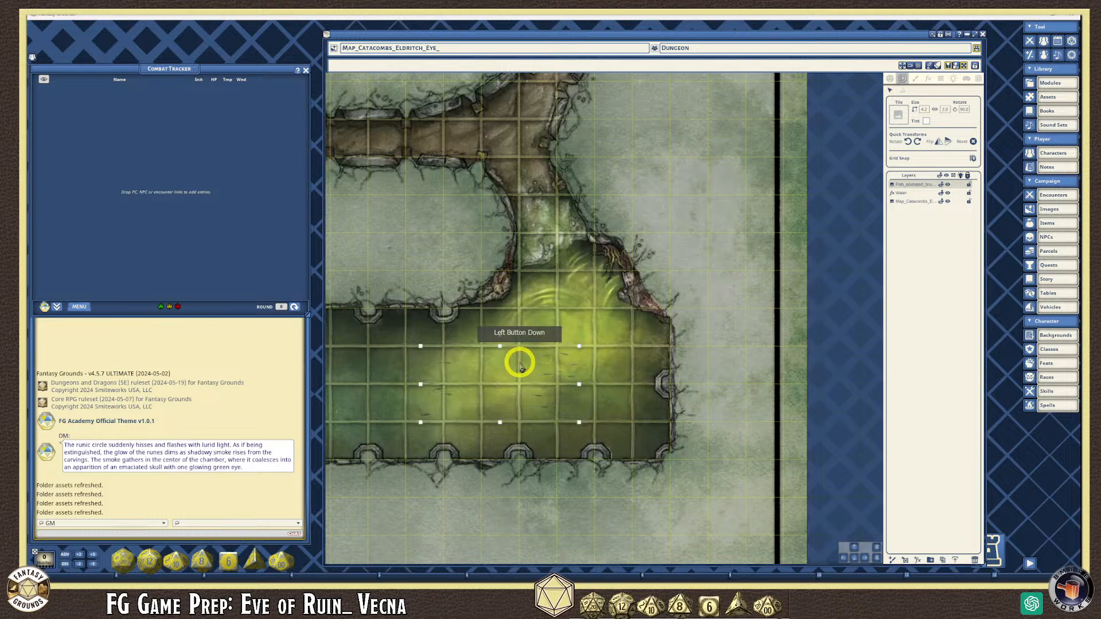
pyautogui.moveTo(561, 362); pyautogui.dragTo(562, 363)
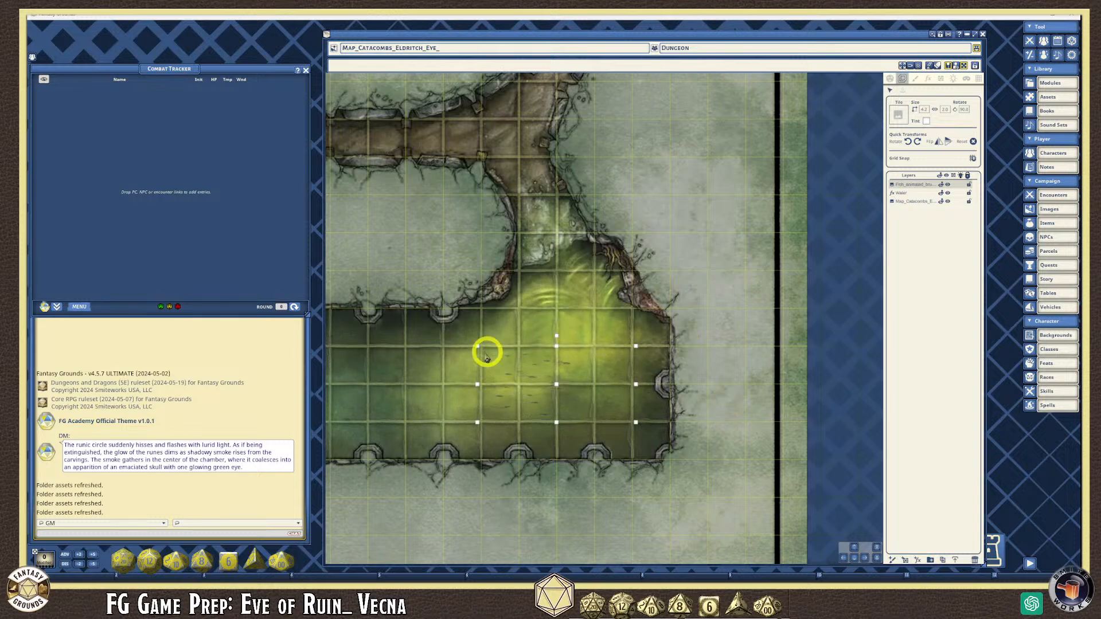
pyautogui.moveTo(478, 348); pyautogui.dragTo(453, 335)
pyautogui.moveTo(531, 371); pyautogui.dragTo(525, 370)
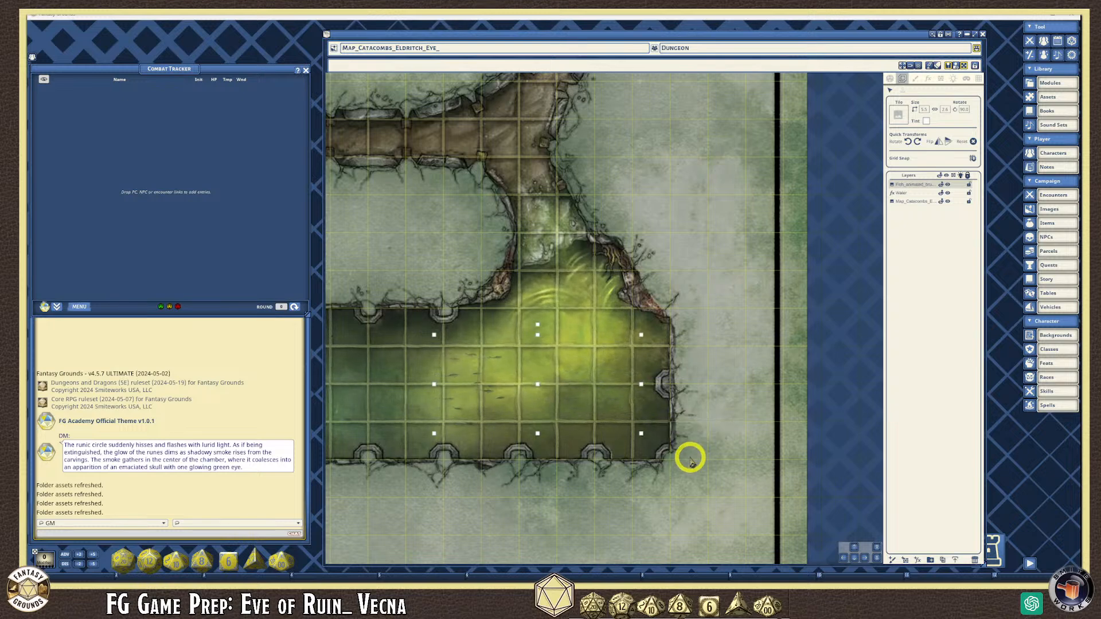
# - Switch to the Draw tools and zoom the map out and in to review the animated pool
pyautogui.click(915, 79)
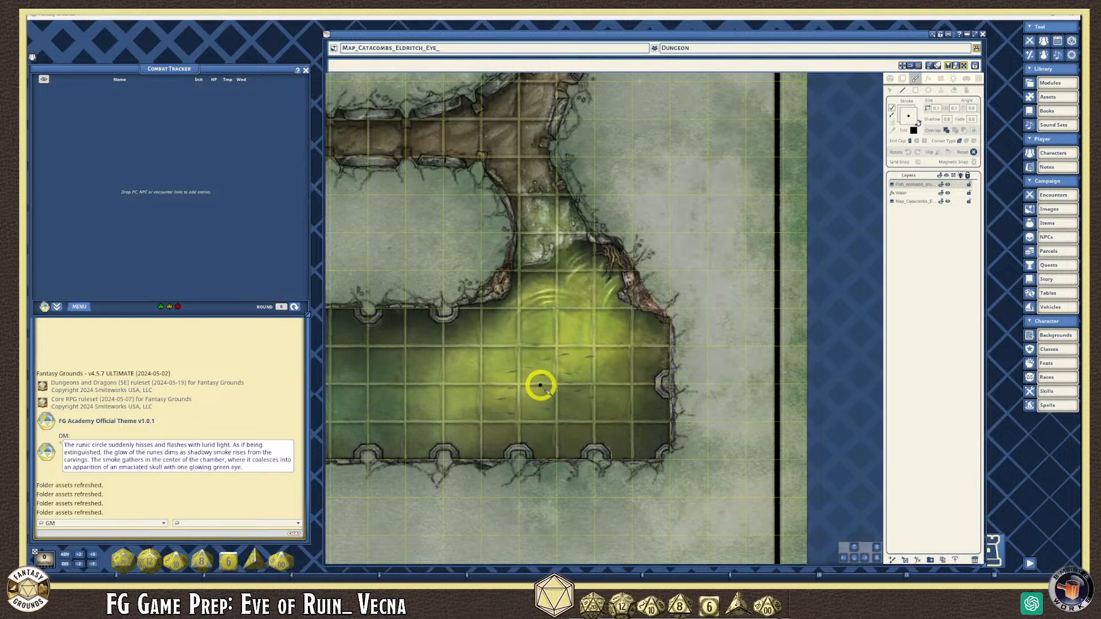
pyautogui.scroll(-3, 540, 386)
pyautogui.scroll(-2, 469, 410)
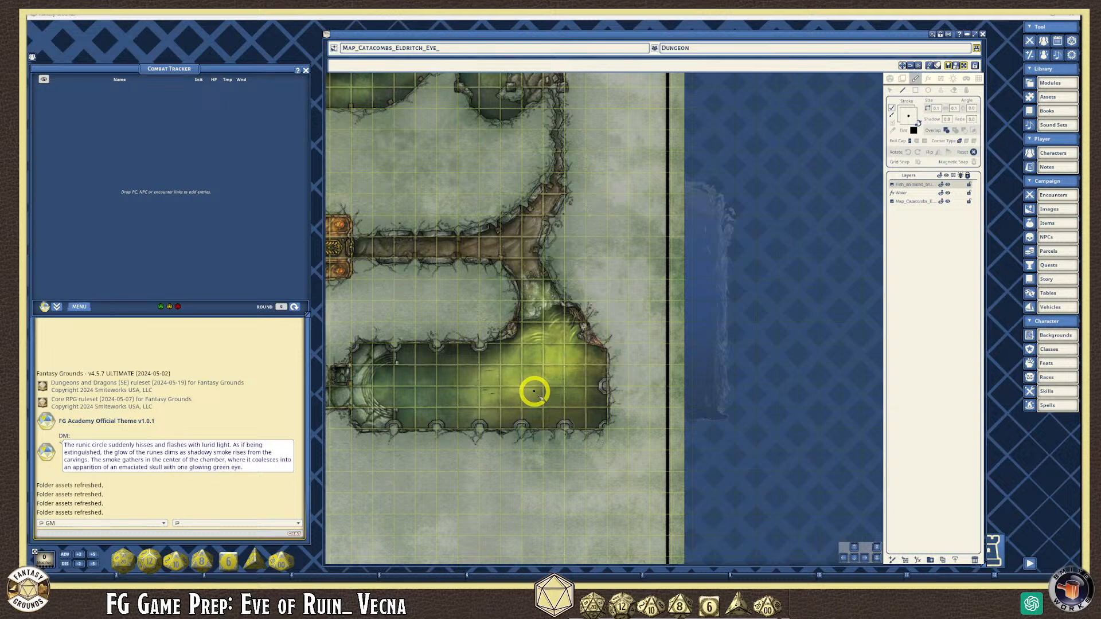
pyautogui.scroll(5, 534, 330)
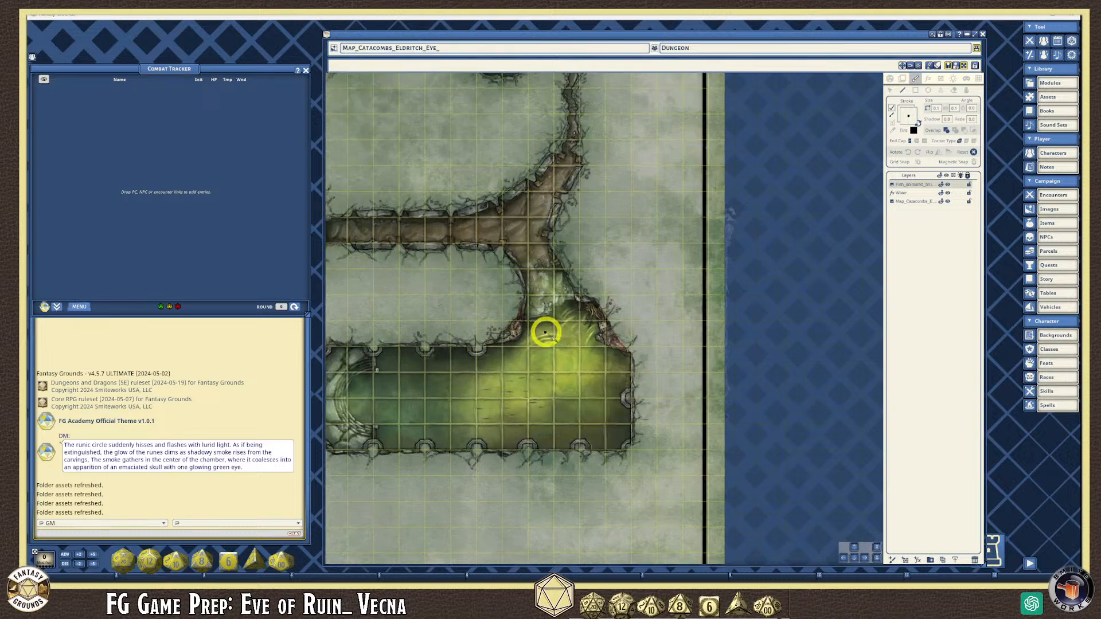
pyautogui.scroll(-2, 542, 332)
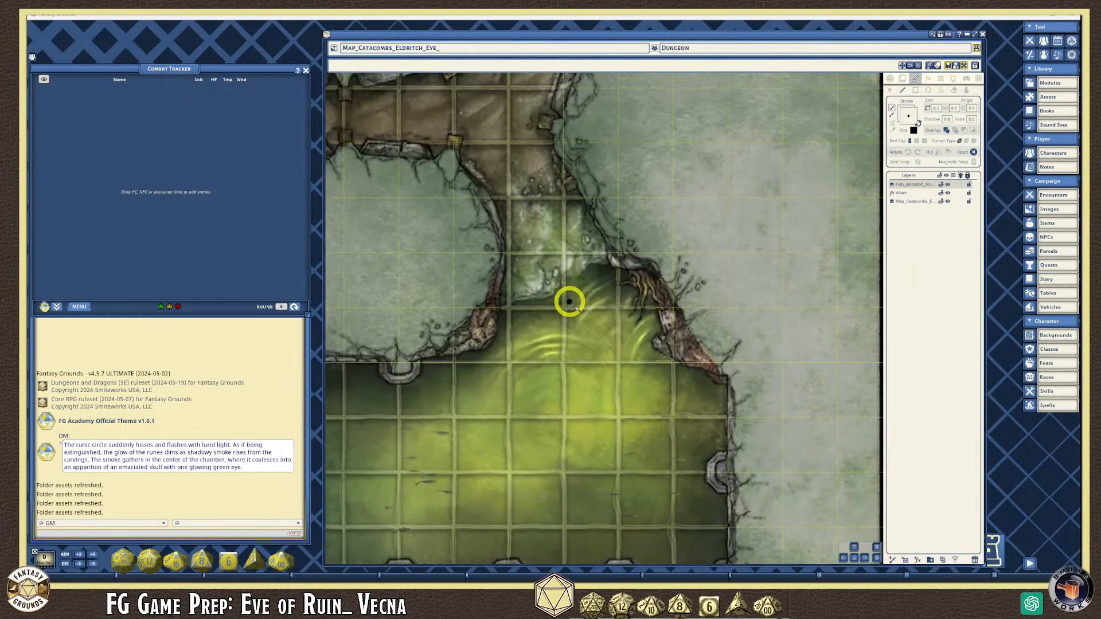
pyautogui.scroll(-3, 571, 279)
pyautogui.scroll(-1, 570, 279)
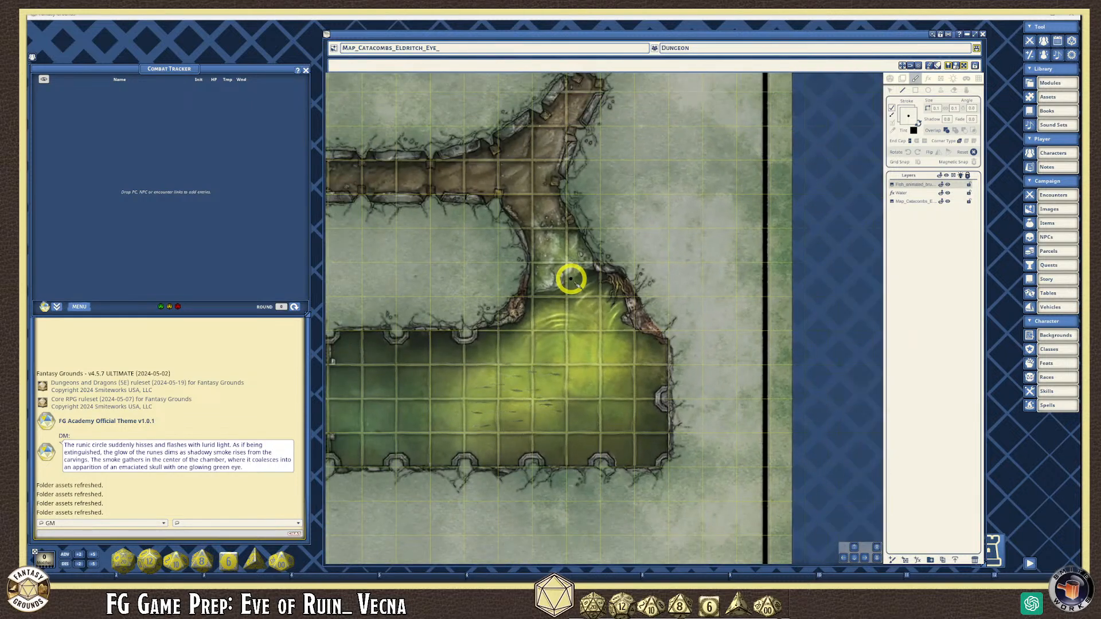
# - Close the Map_Catacombs window and launch an empty Map Align tool
pyautogui.click(982, 34)
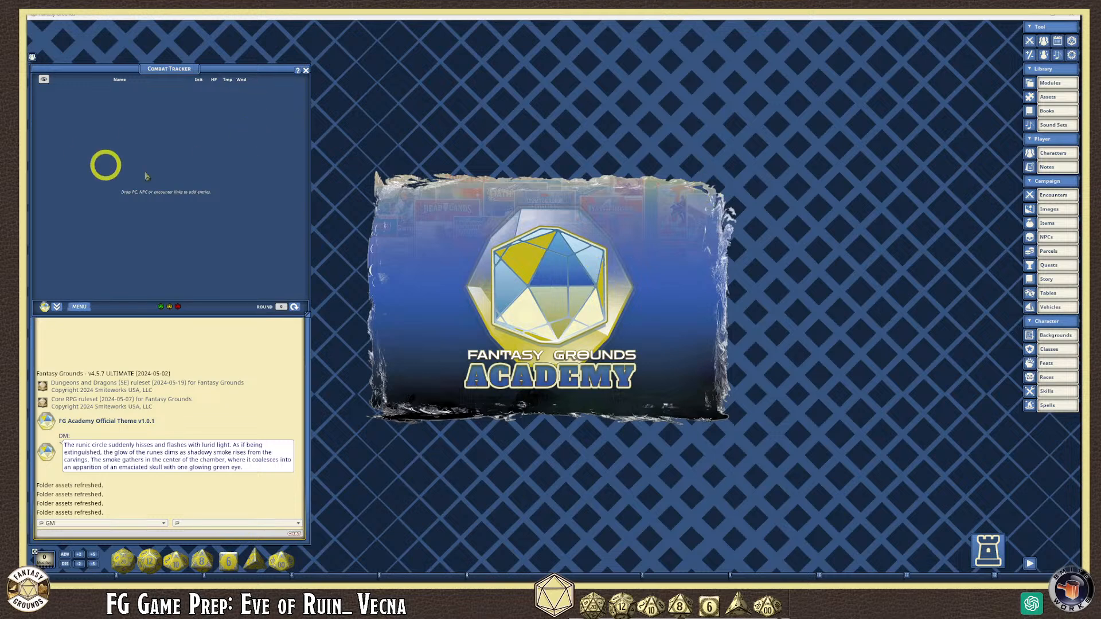
pyautogui.moveTo(28, 141); pyautogui.dragTo(453, 141)
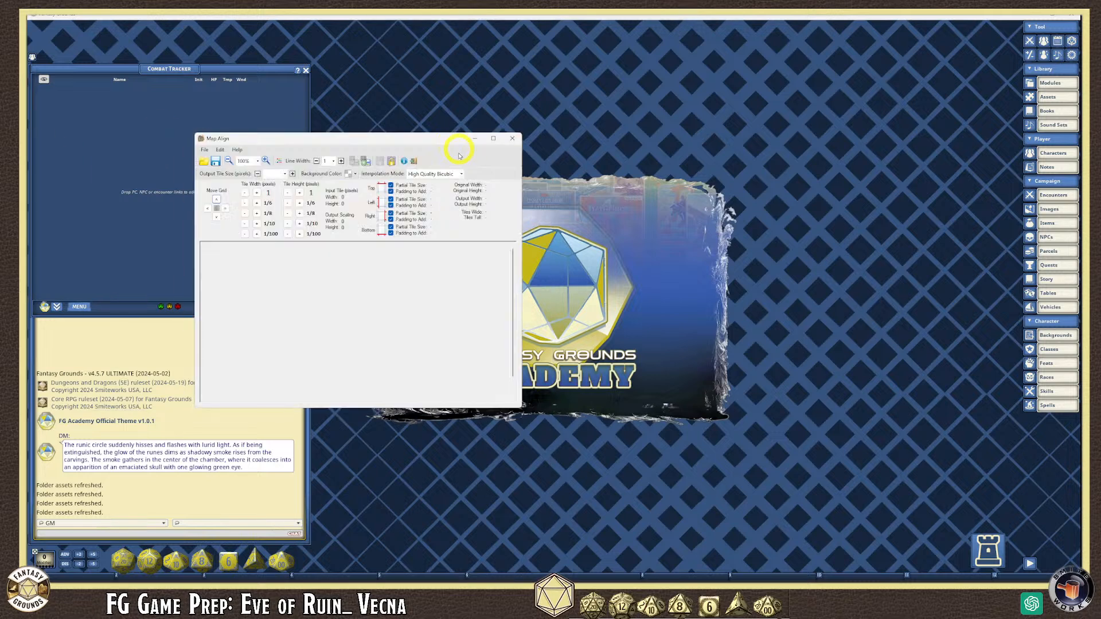